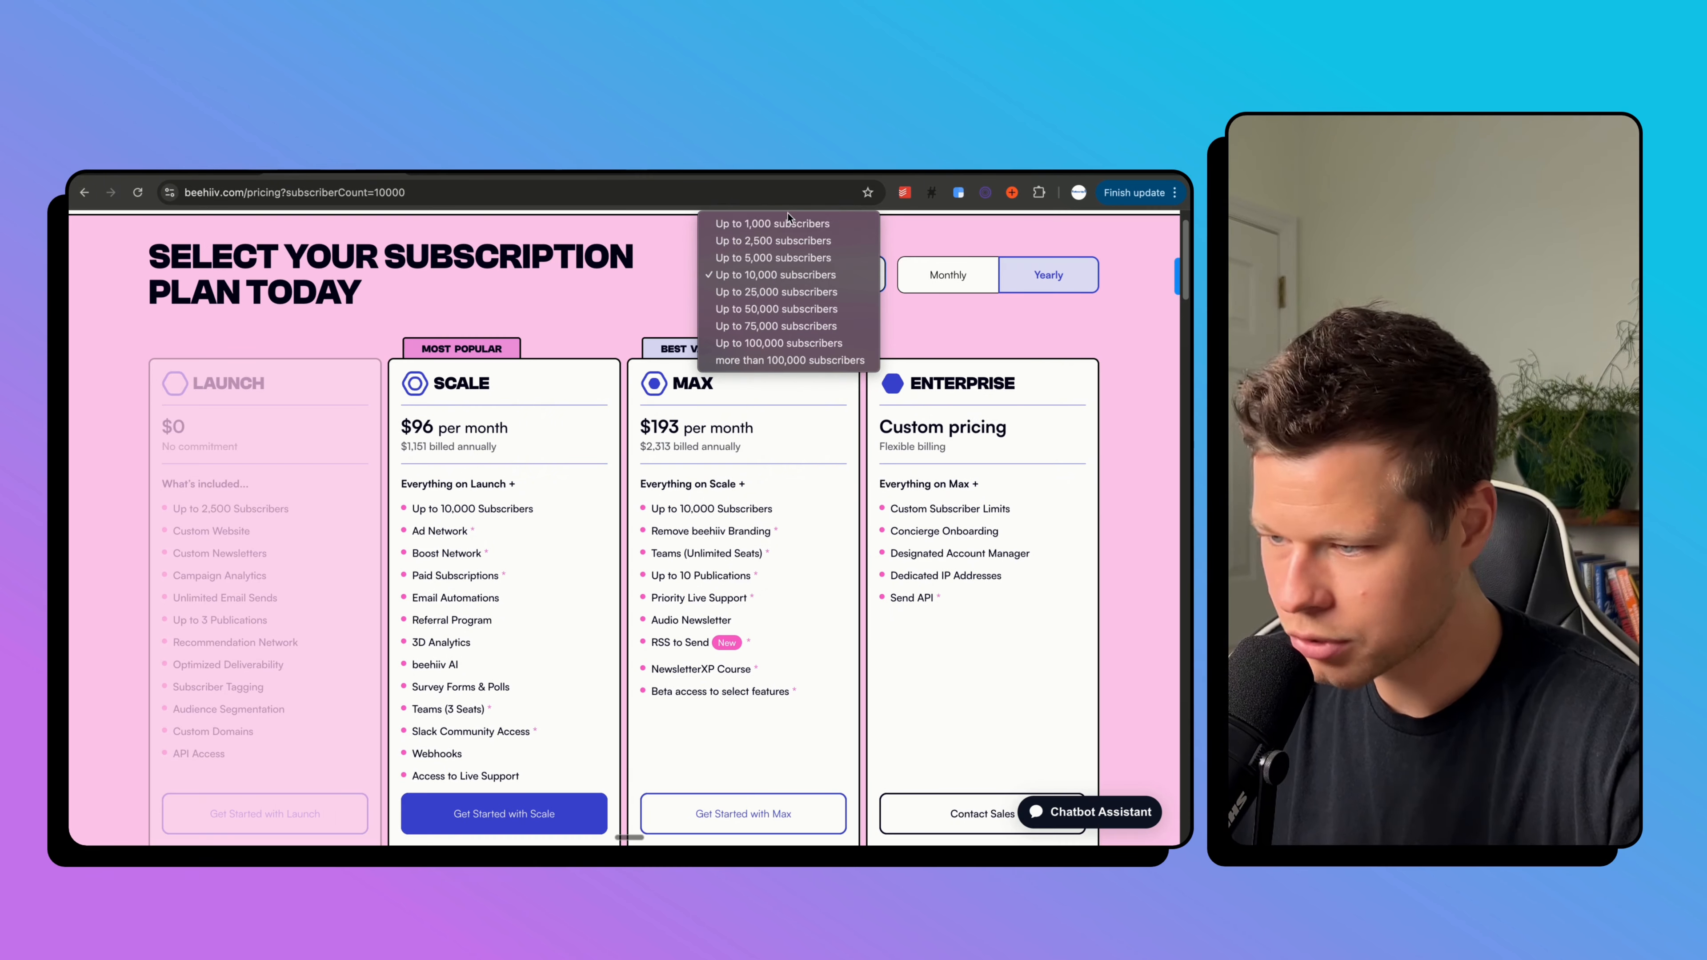
Choose 'Up to 1,000 subscribers' pricing and scroll down to the four plan cards.
{"action": "left_click", "coordinate": [787, 223]}
{"action": "scroll", "coordinate": [713, 343], "scroll_direction": "down", "scroll_amount": 1}
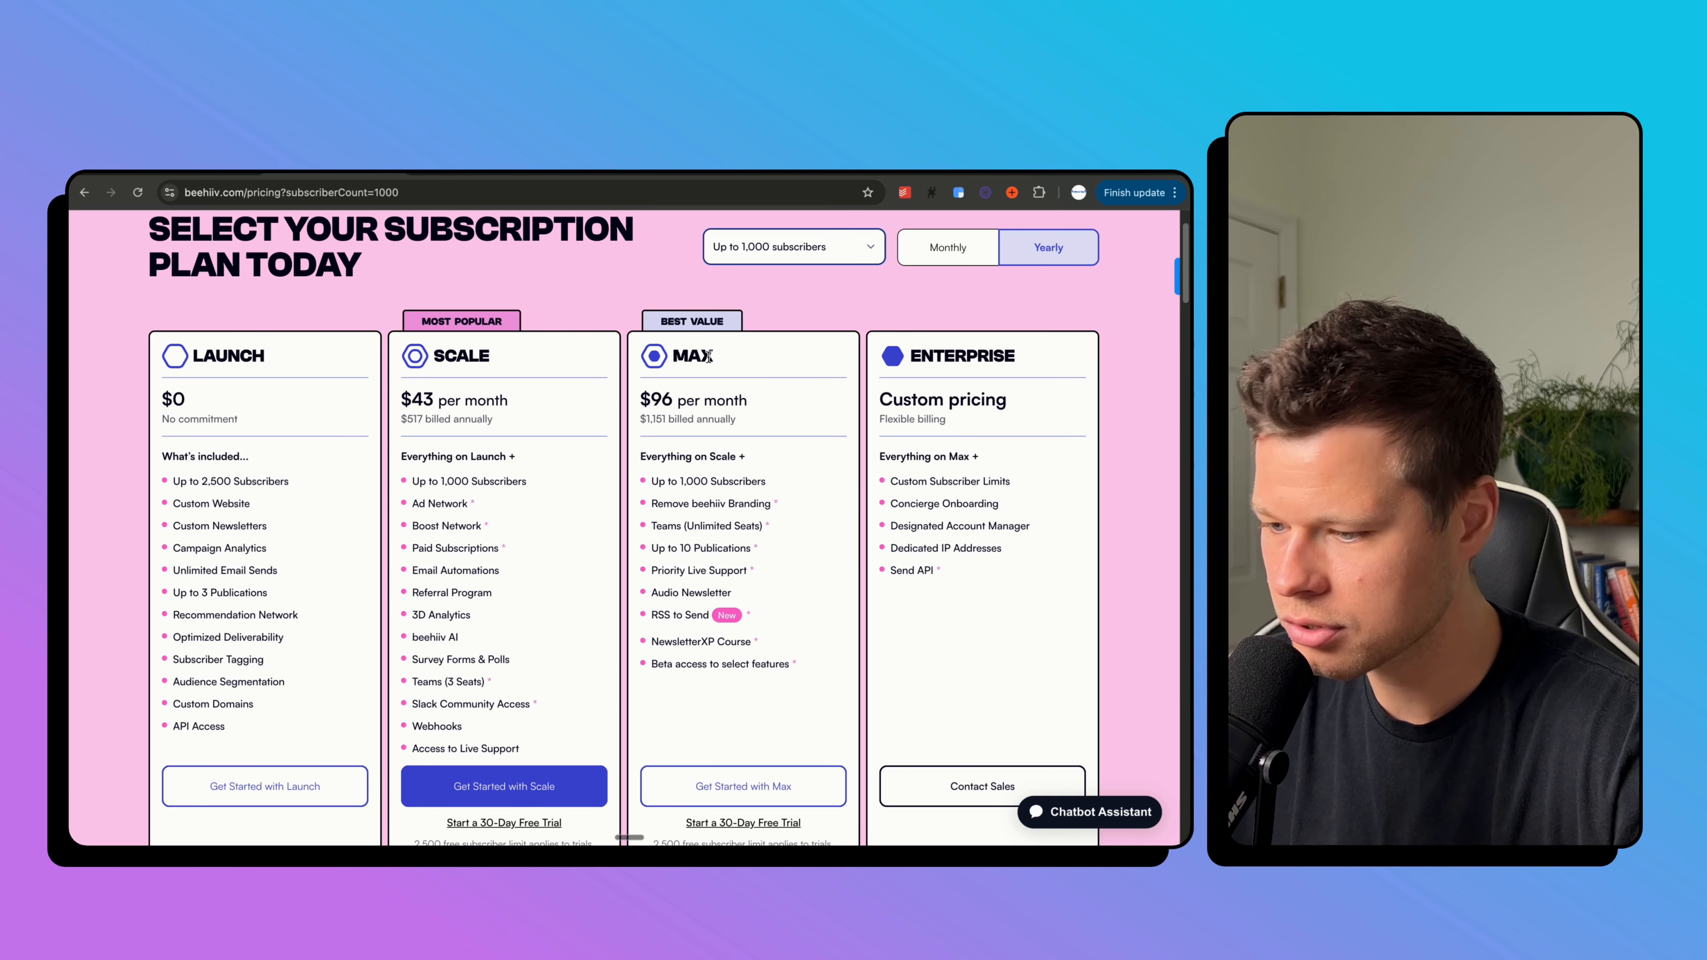
{"action": "scroll", "coordinate": [349, 639], "scroll_direction": "down", "scroll_amount": 2}
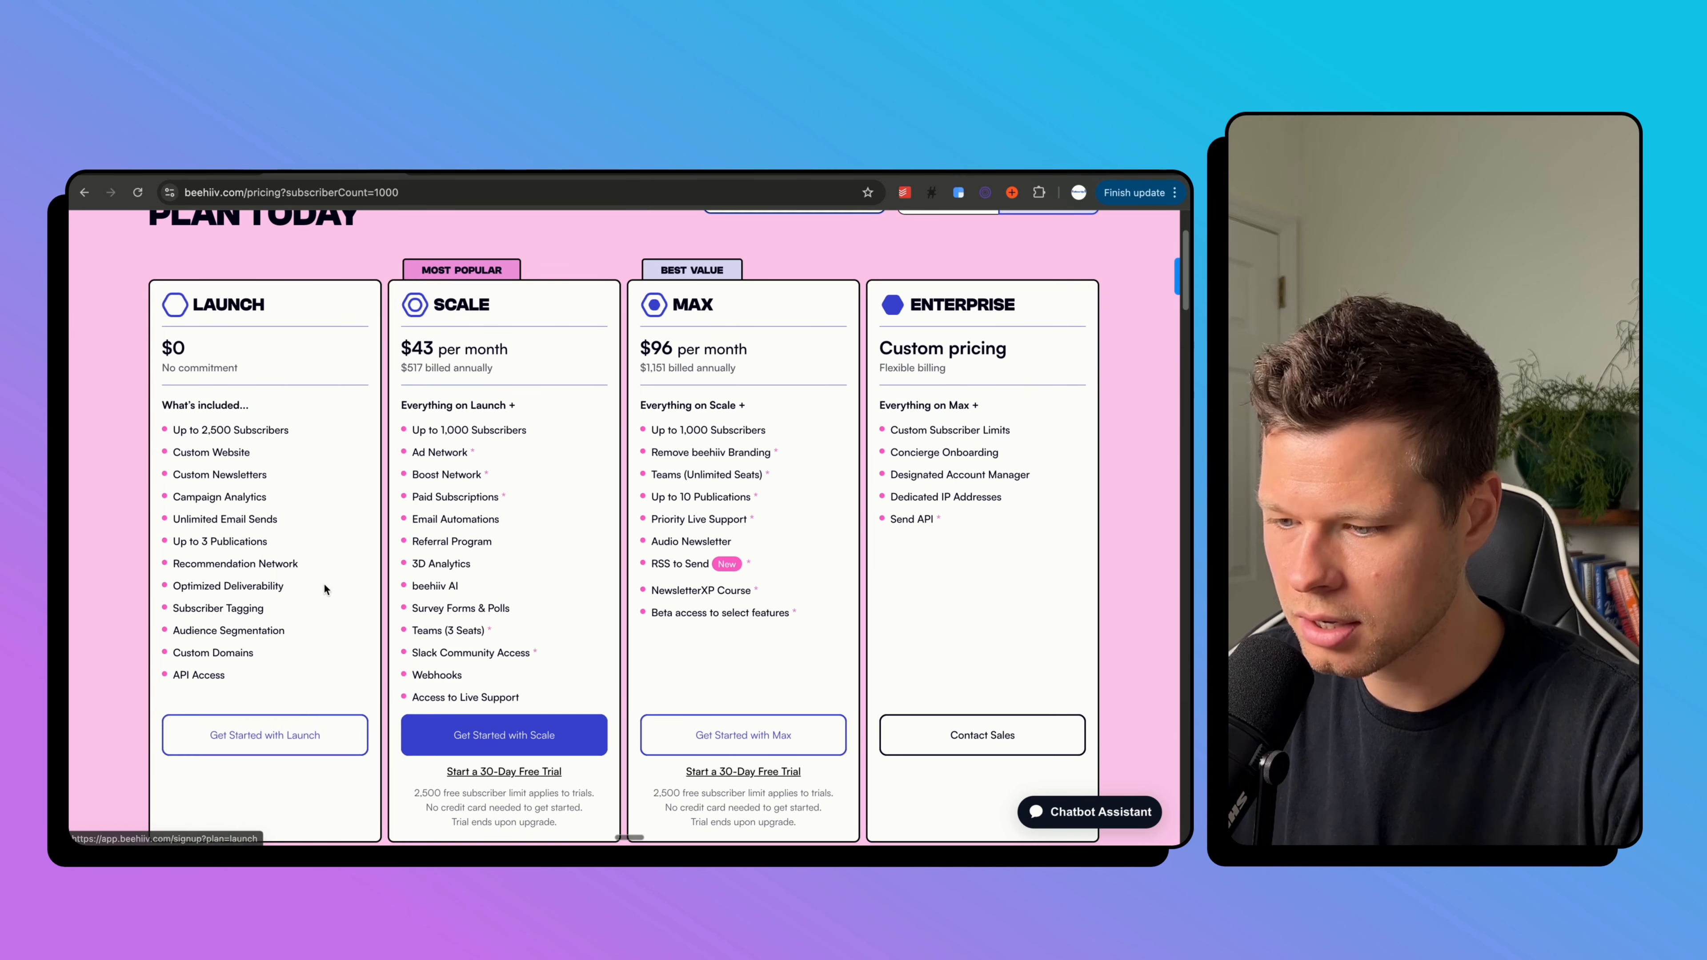
Start a free Launch plan signup as a beginner newsletter creator.
{"action": "left_click", "coordinate": [244, 732]}
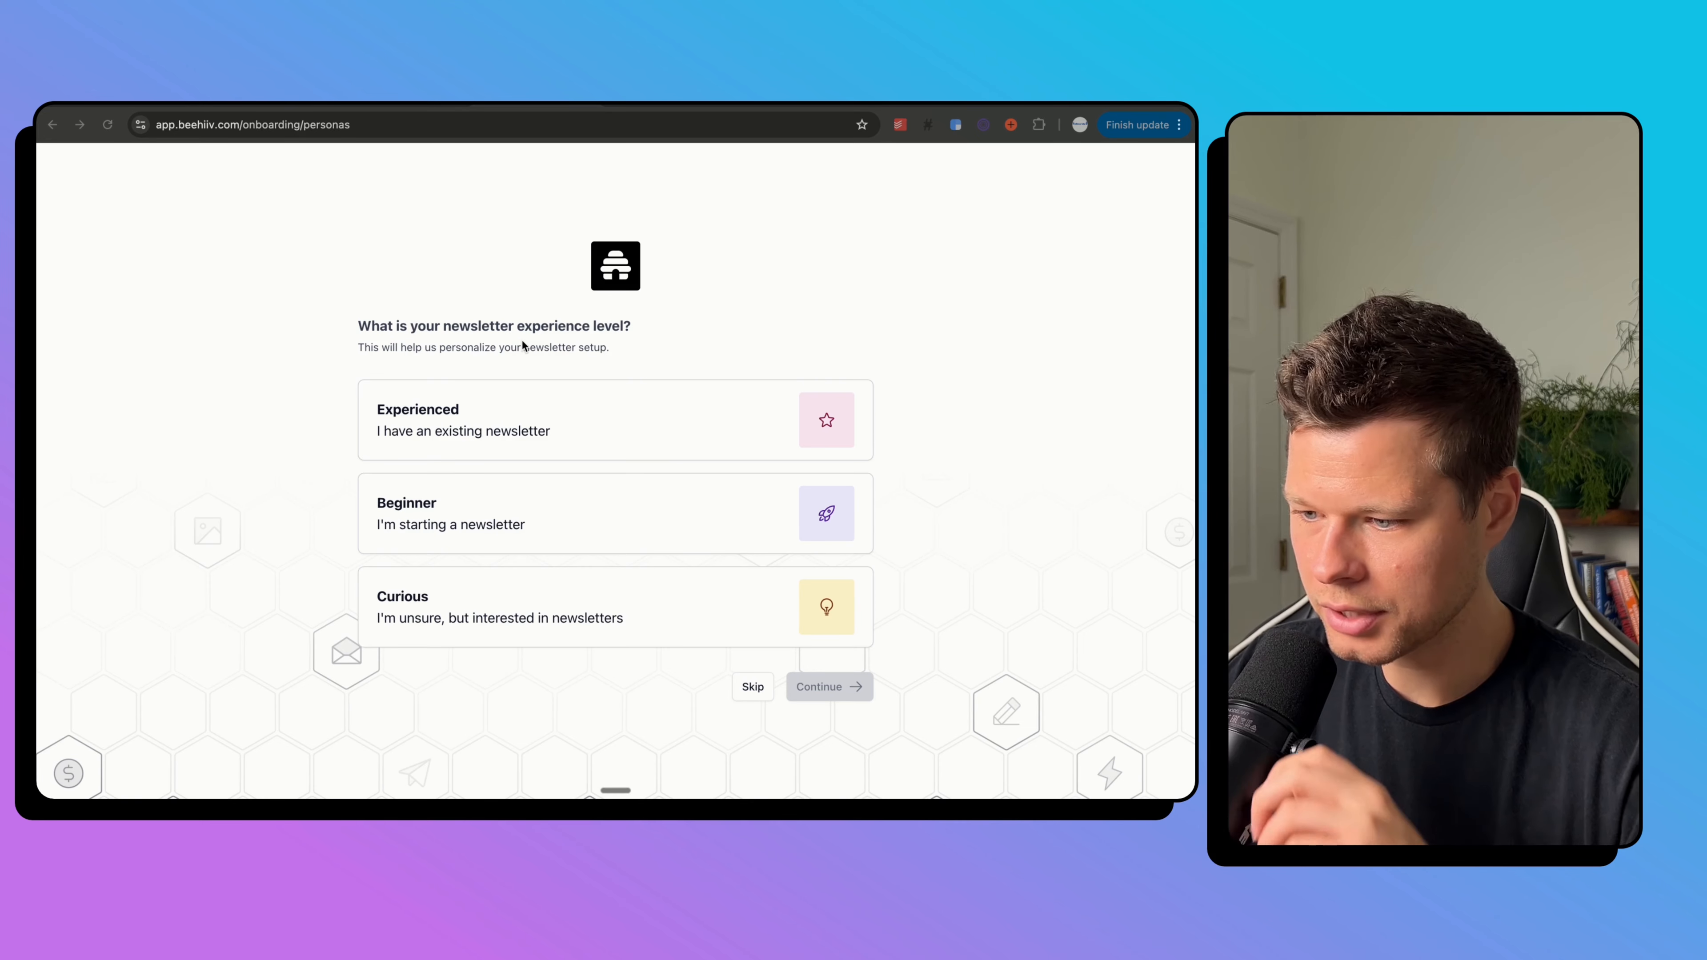
{"action": "left_click", "coordinate": [526, 528]}
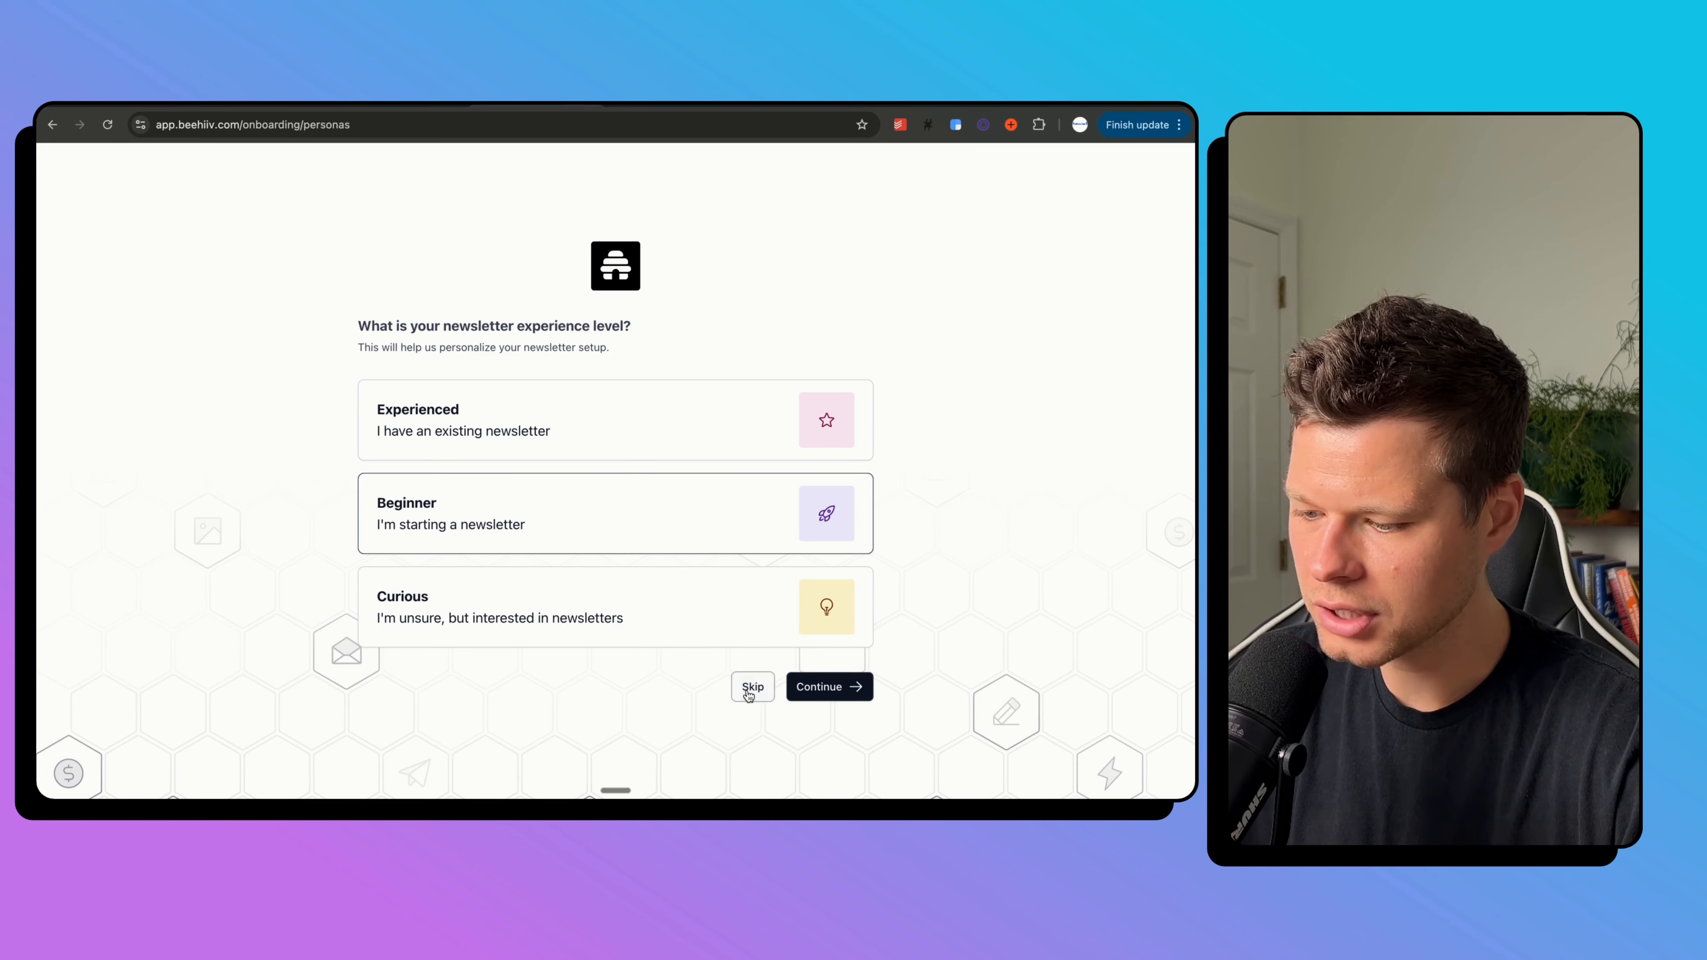
{"action": "left_click", "coordinate": [750, 689]}
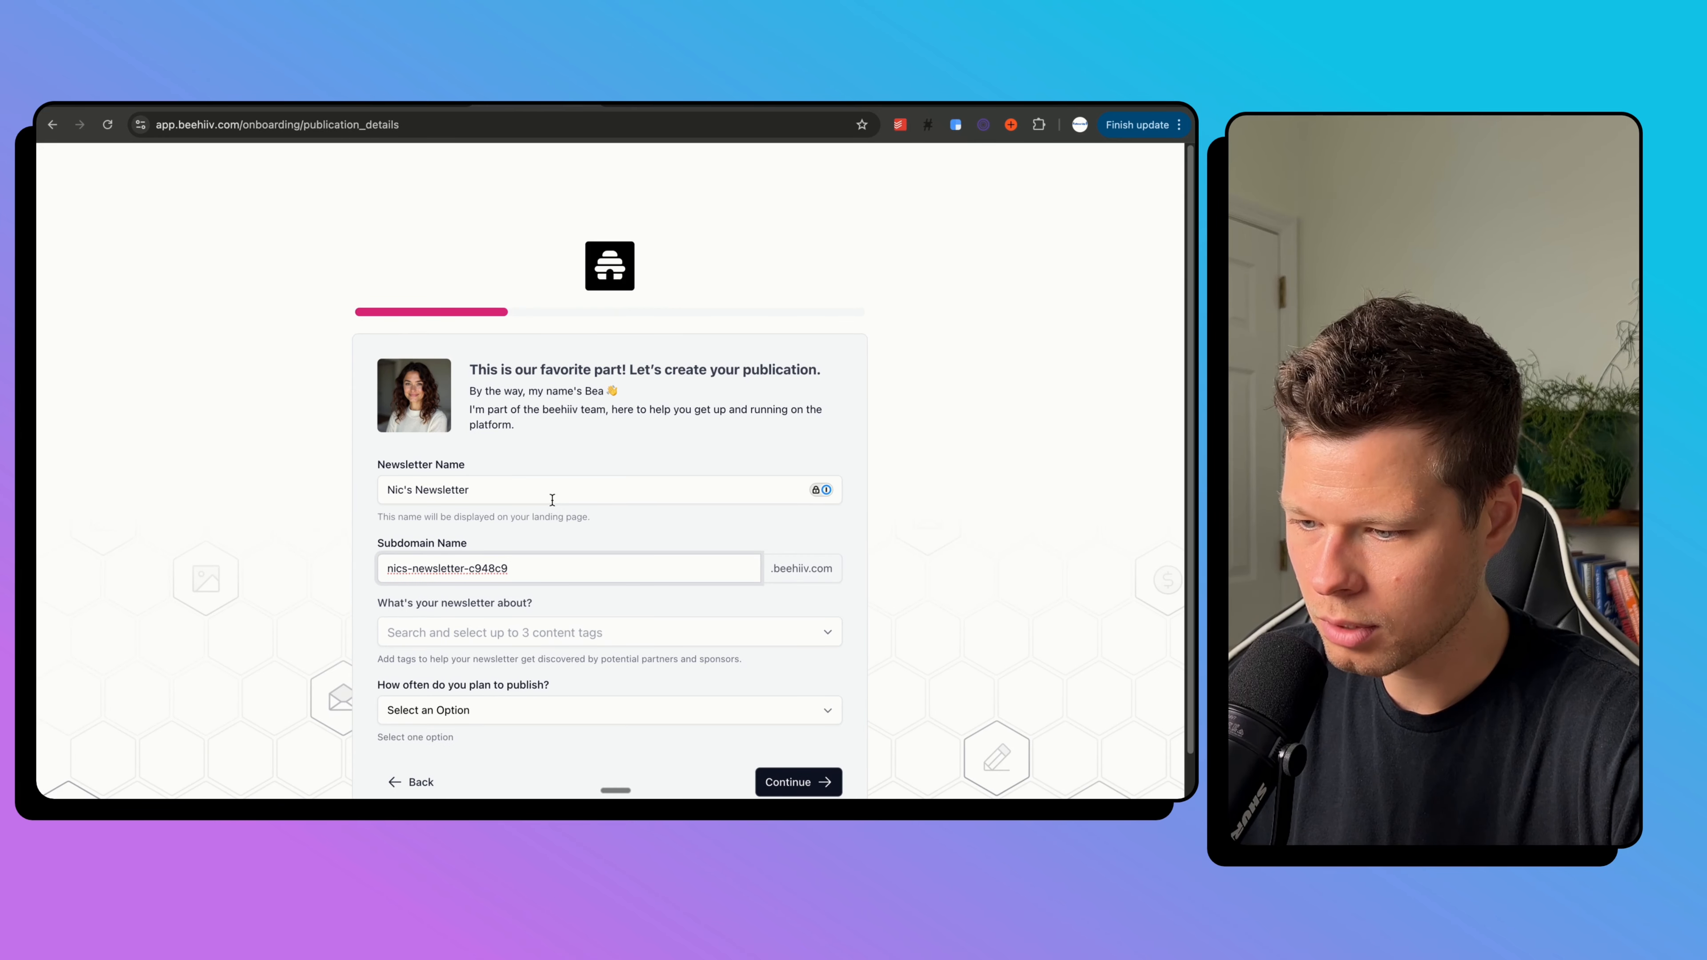
Name the newsletter 'The Miami Mix Up' with subdomain 'miamimixup'.
{"action": "scroll", "coordinate": [552, 500], "scroll_direction": "down", "scroll_amount": 1}
{"action": "left_click", "coordinate": [502, 443]}
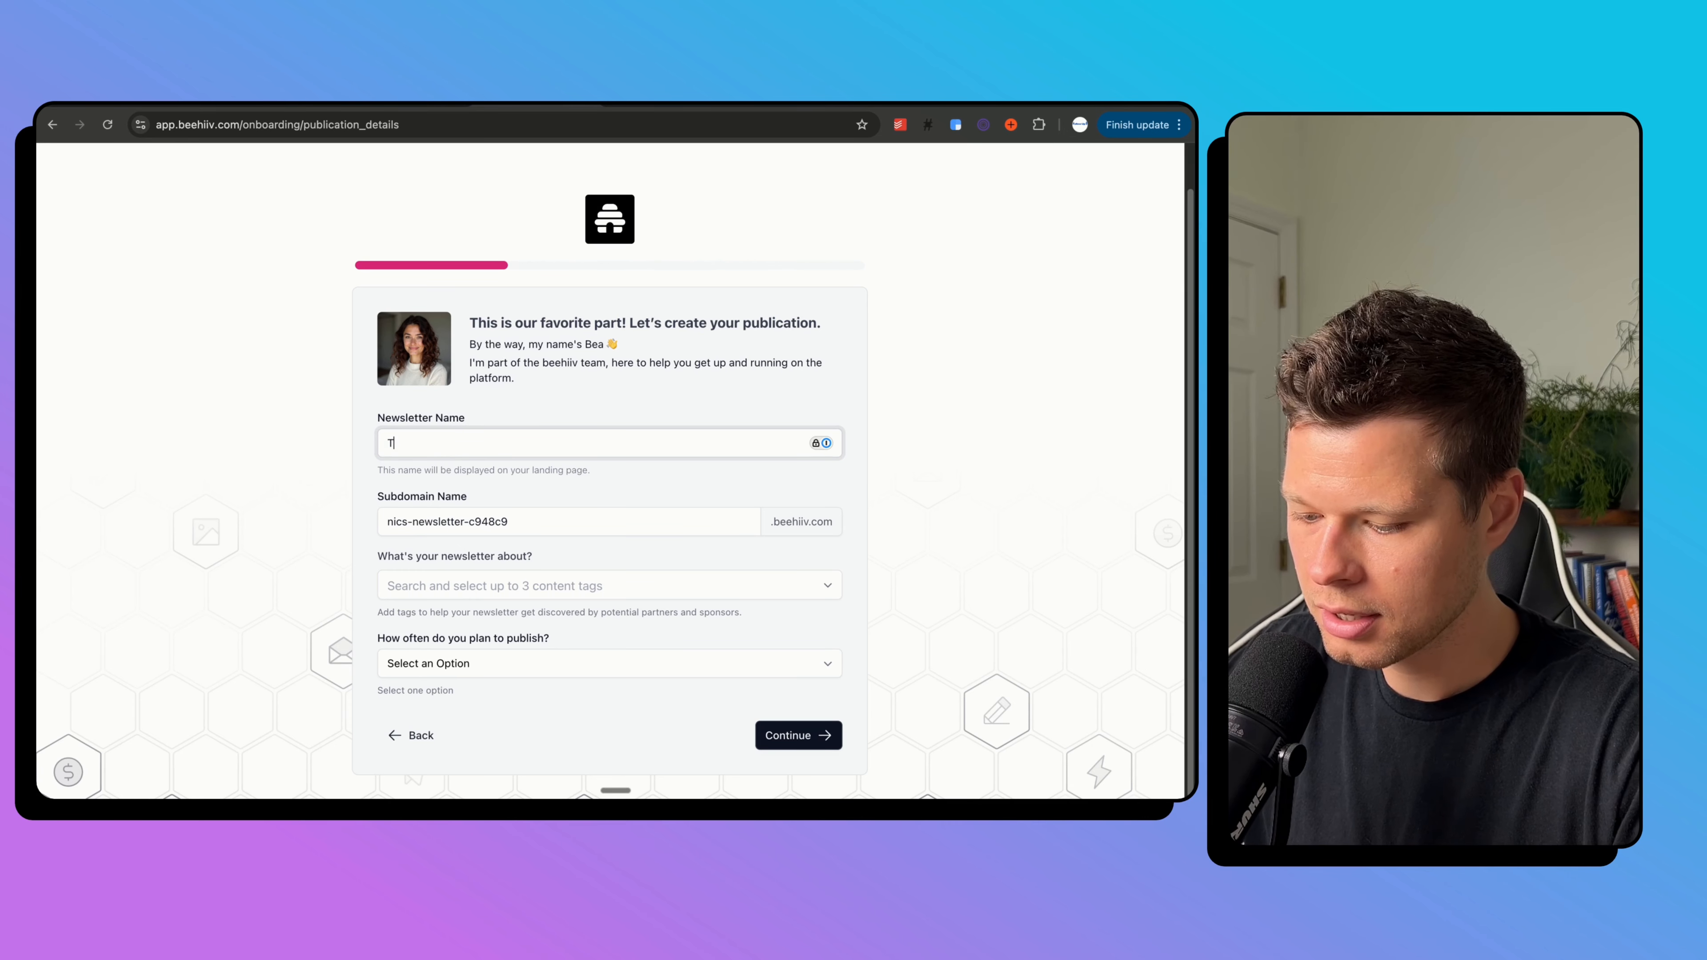
{"action": "type", "text": "mi Mix Up"}
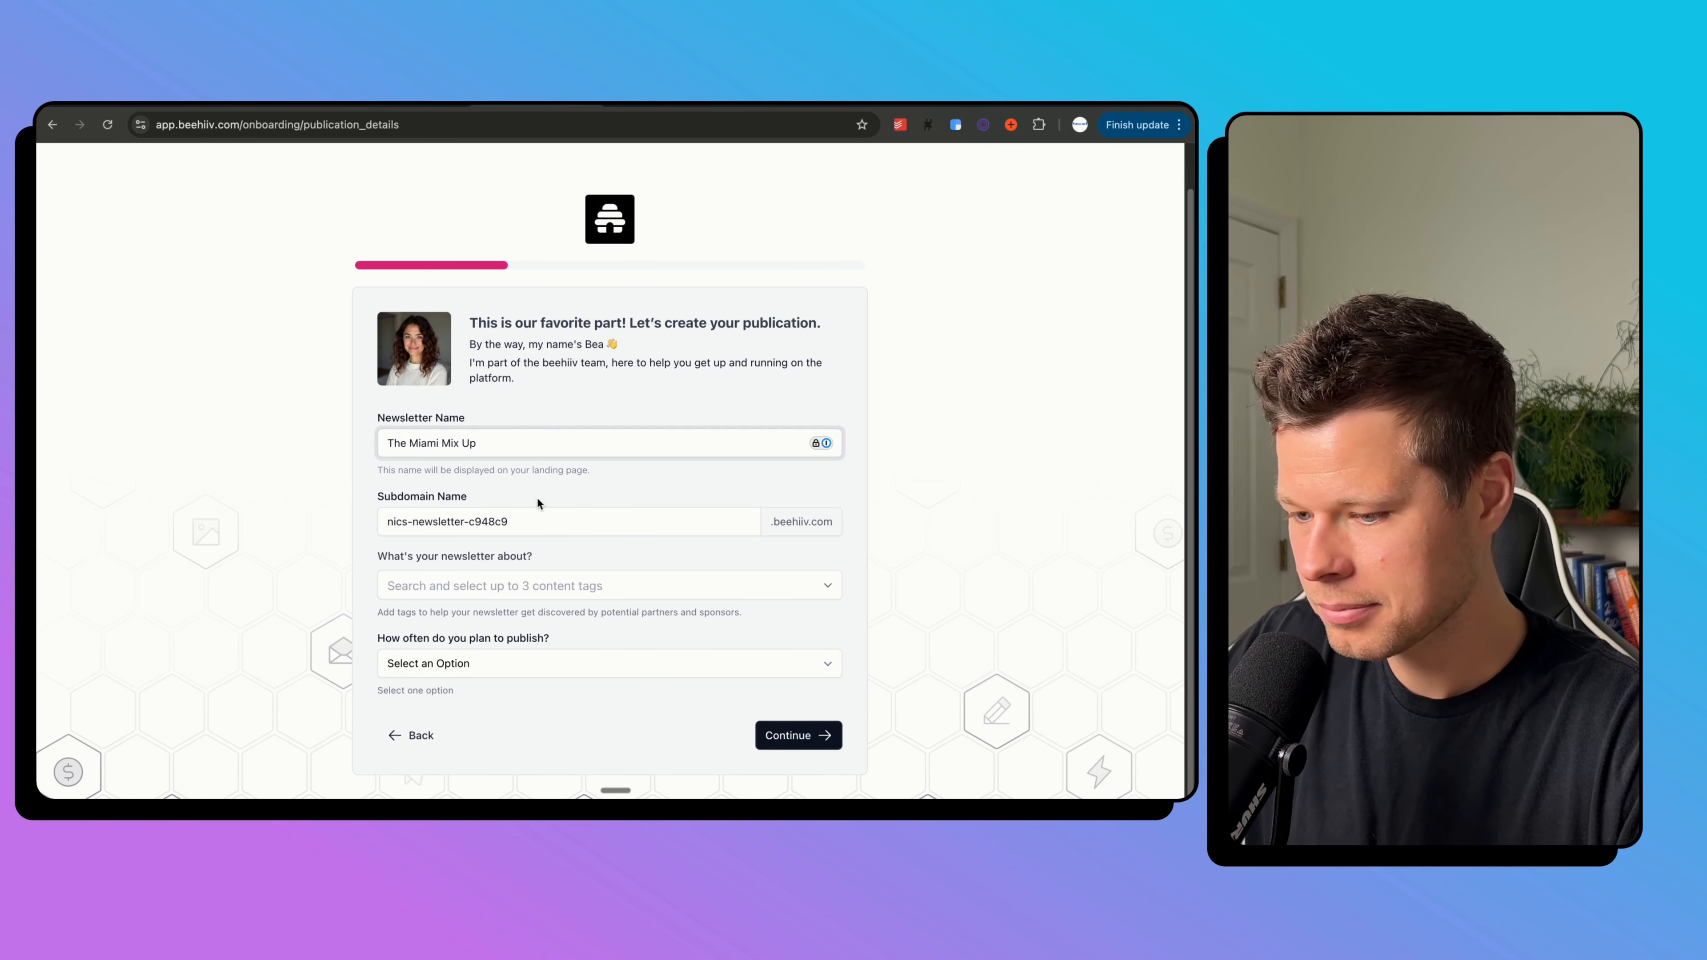
{"action": "key", "text": "Tab"}
{"action": "type", "text": "miami"}
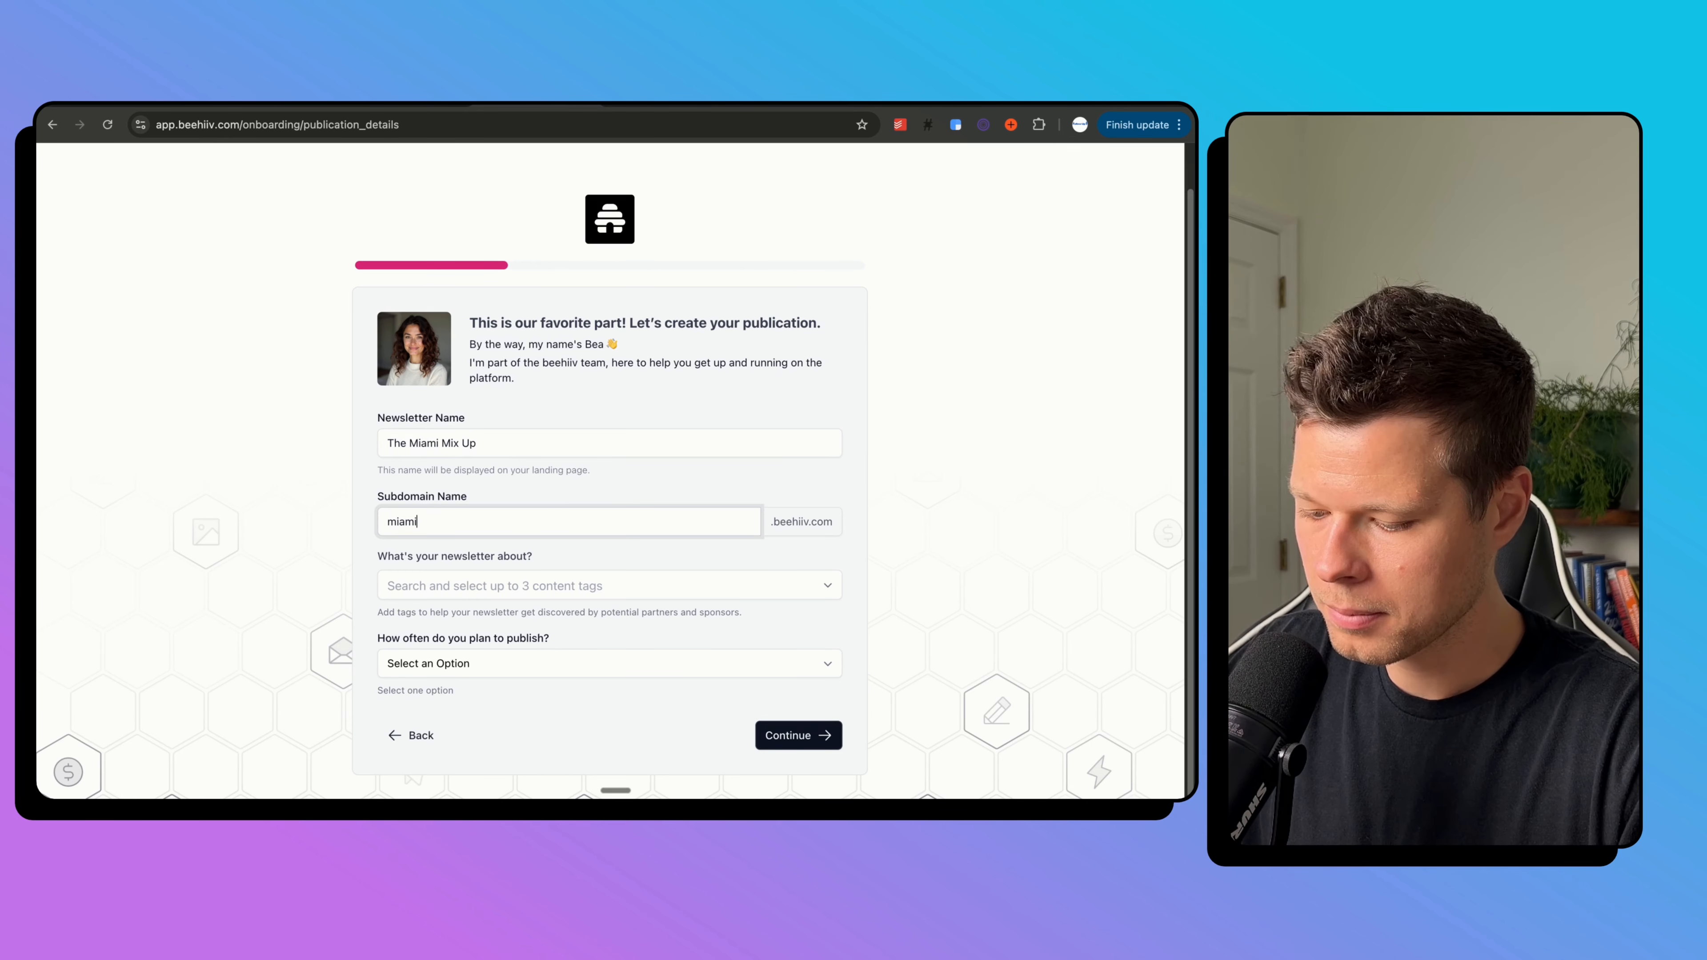
{"action": "type", "text": "mixup"}
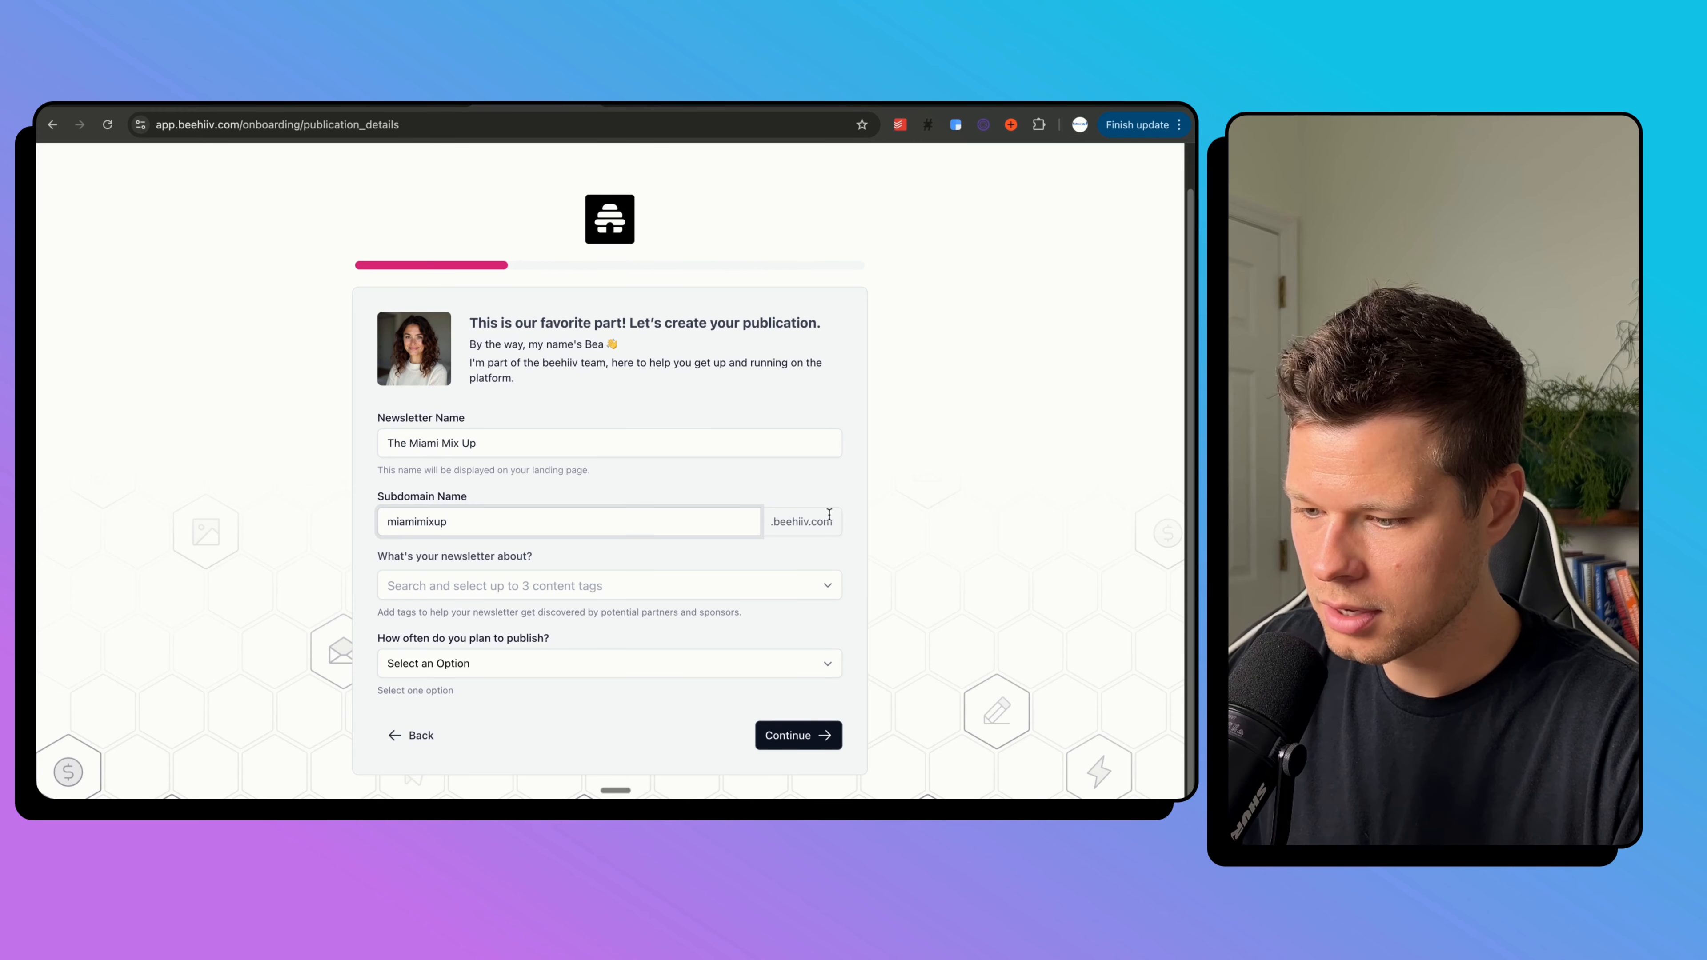
{"action": "left_click", "coordinate": [763, 464]}
Tag the publication Community and set publishing frequency to Weekly.
{"action": "left_click", "coordinate": [611, 593]}
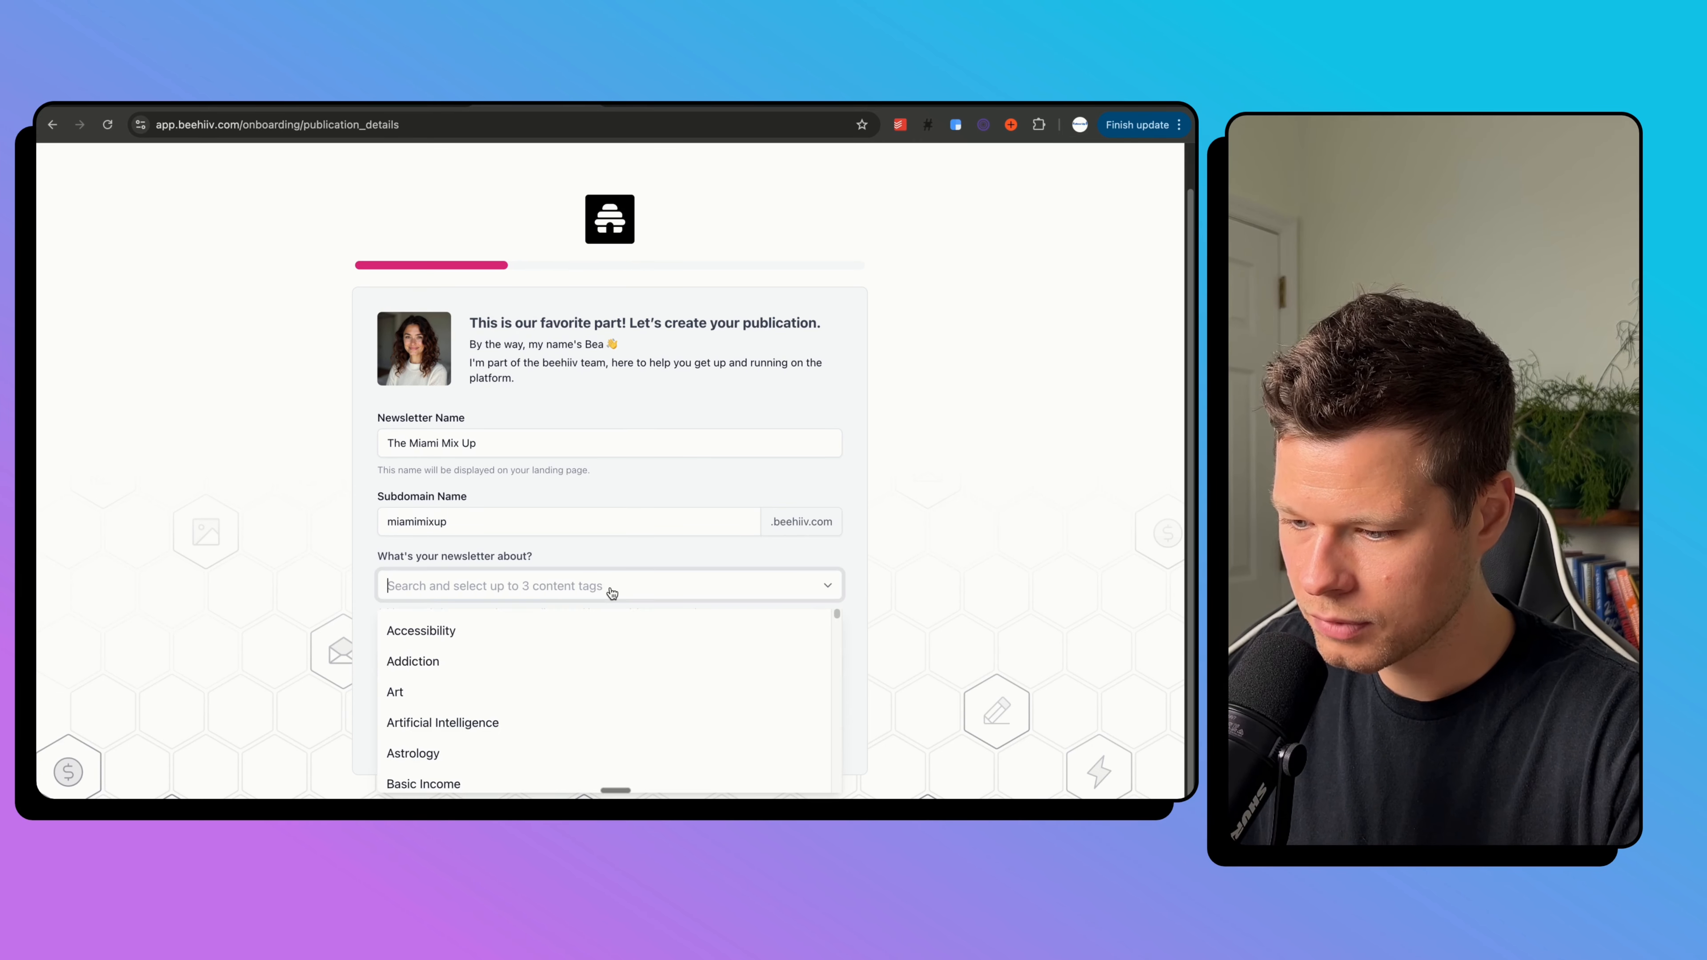
{"action": "type", "text": "miami"}
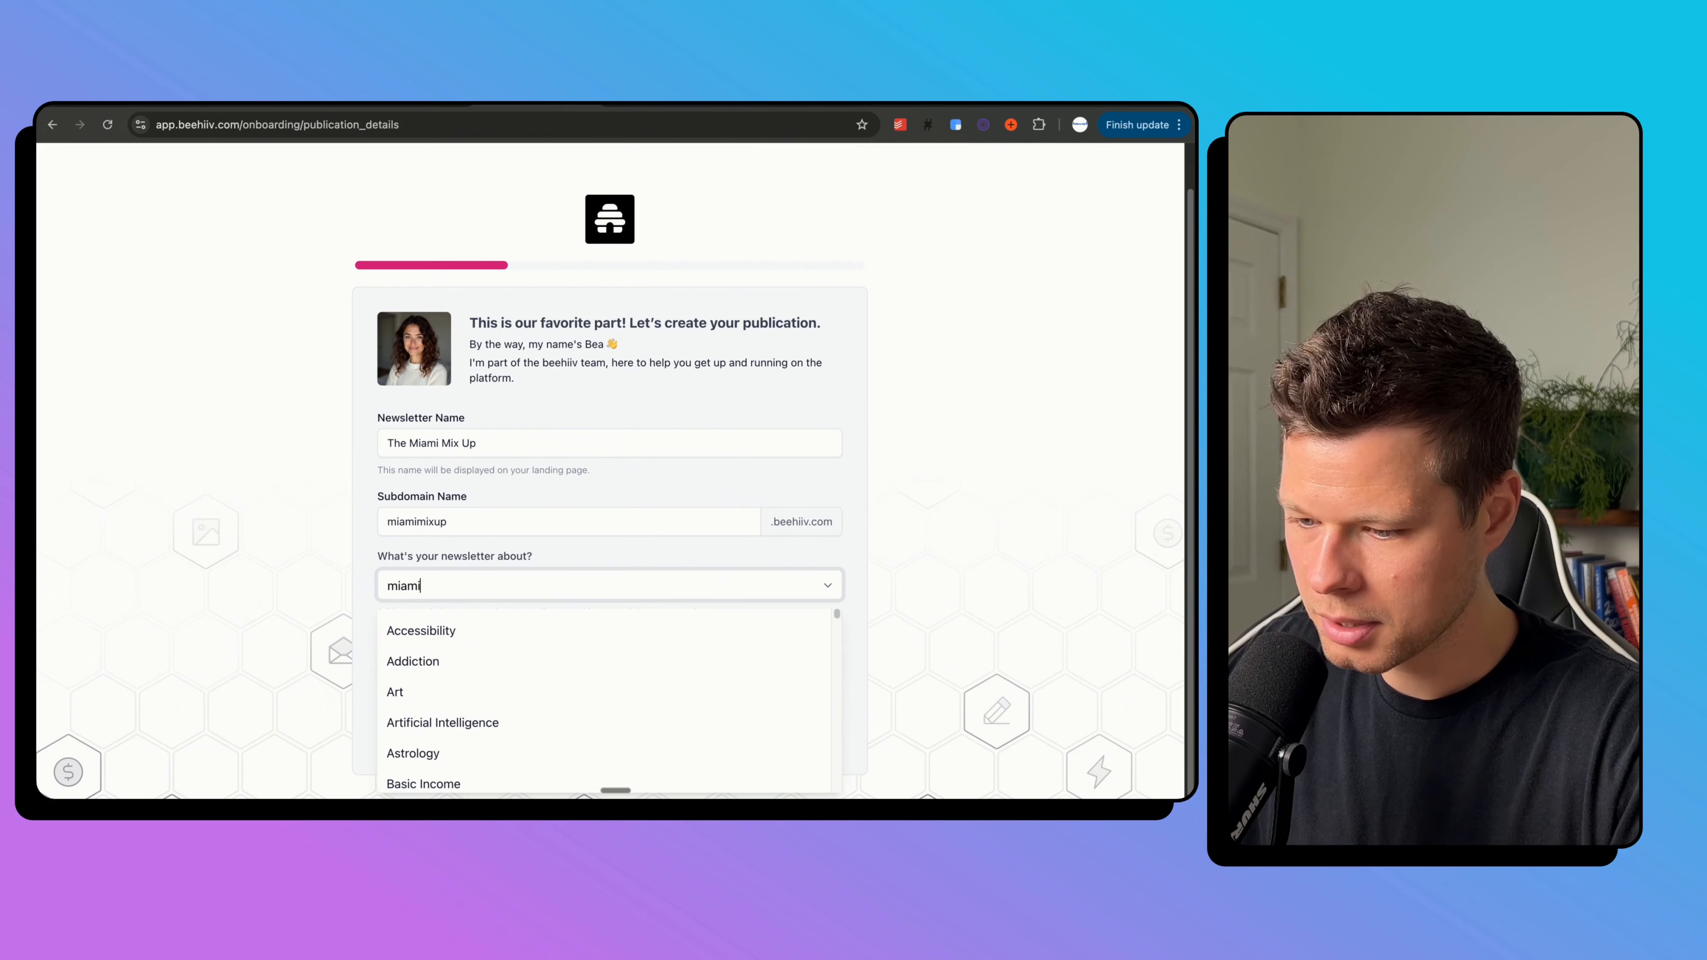
{"action": "key", "text": "BackSpace"}
{"action": "key", "text": "BackSpace"}
{"action": "key", "text": "BackSpace"}
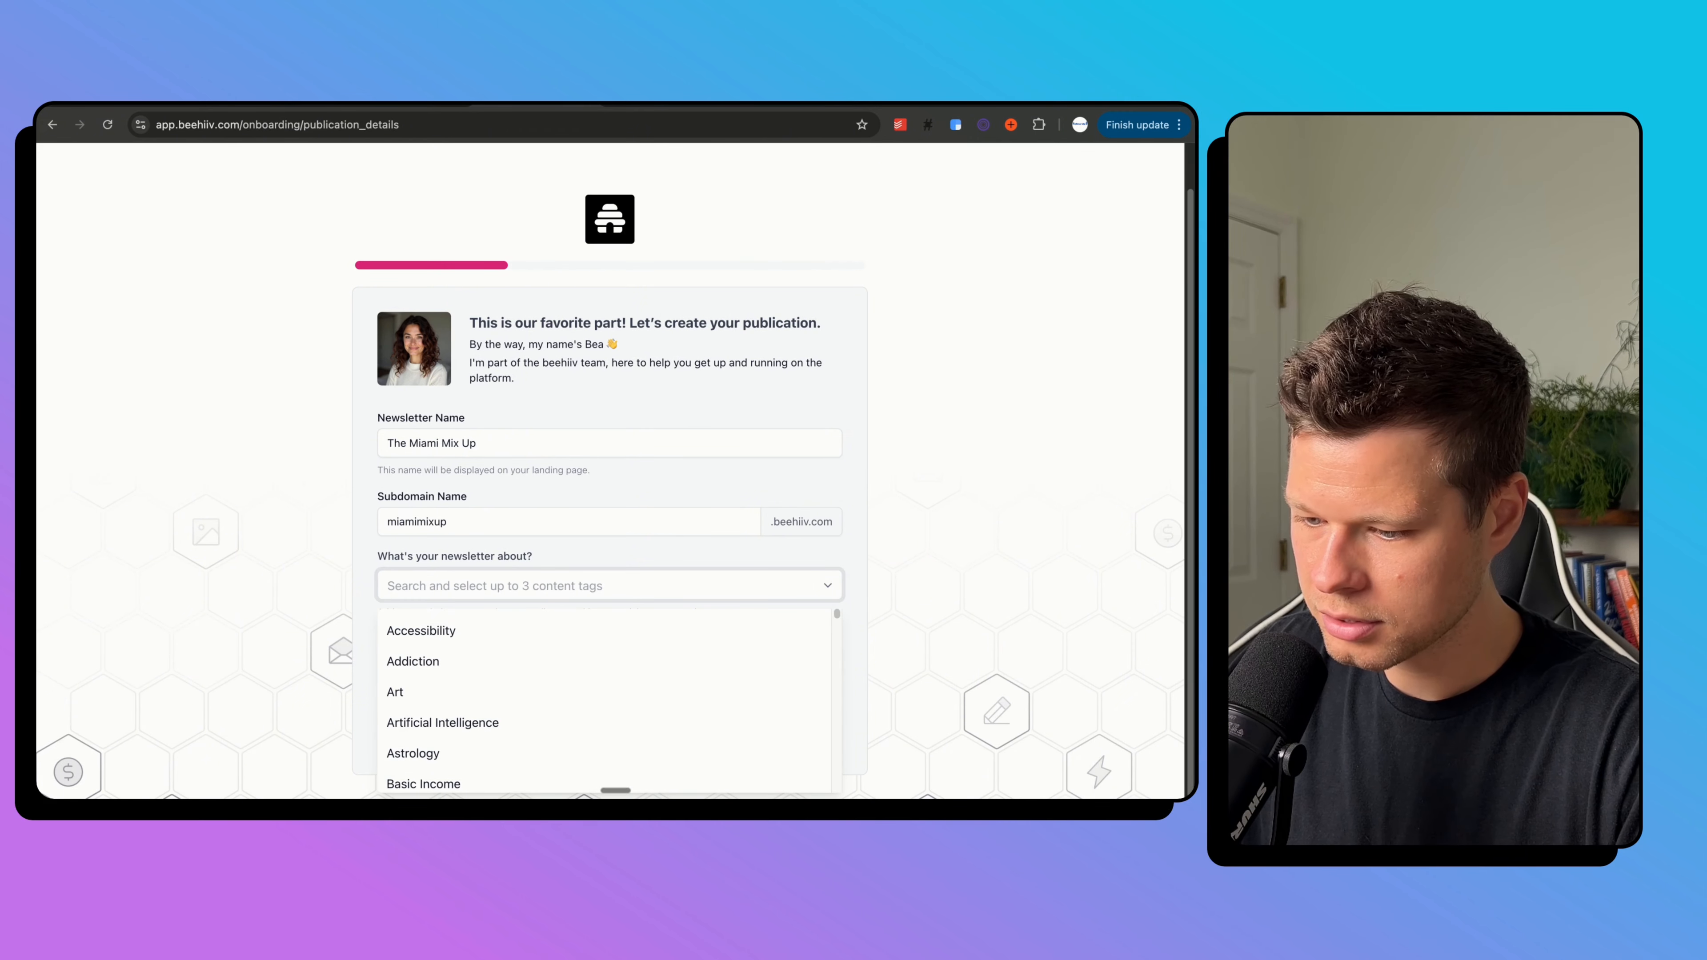
{"action": "left_click", "coordinate": [611, 717]}
{"action": "scroll", "coordinate": [934, 530], "scroll_direction": "down", "scroll_amount": 1}
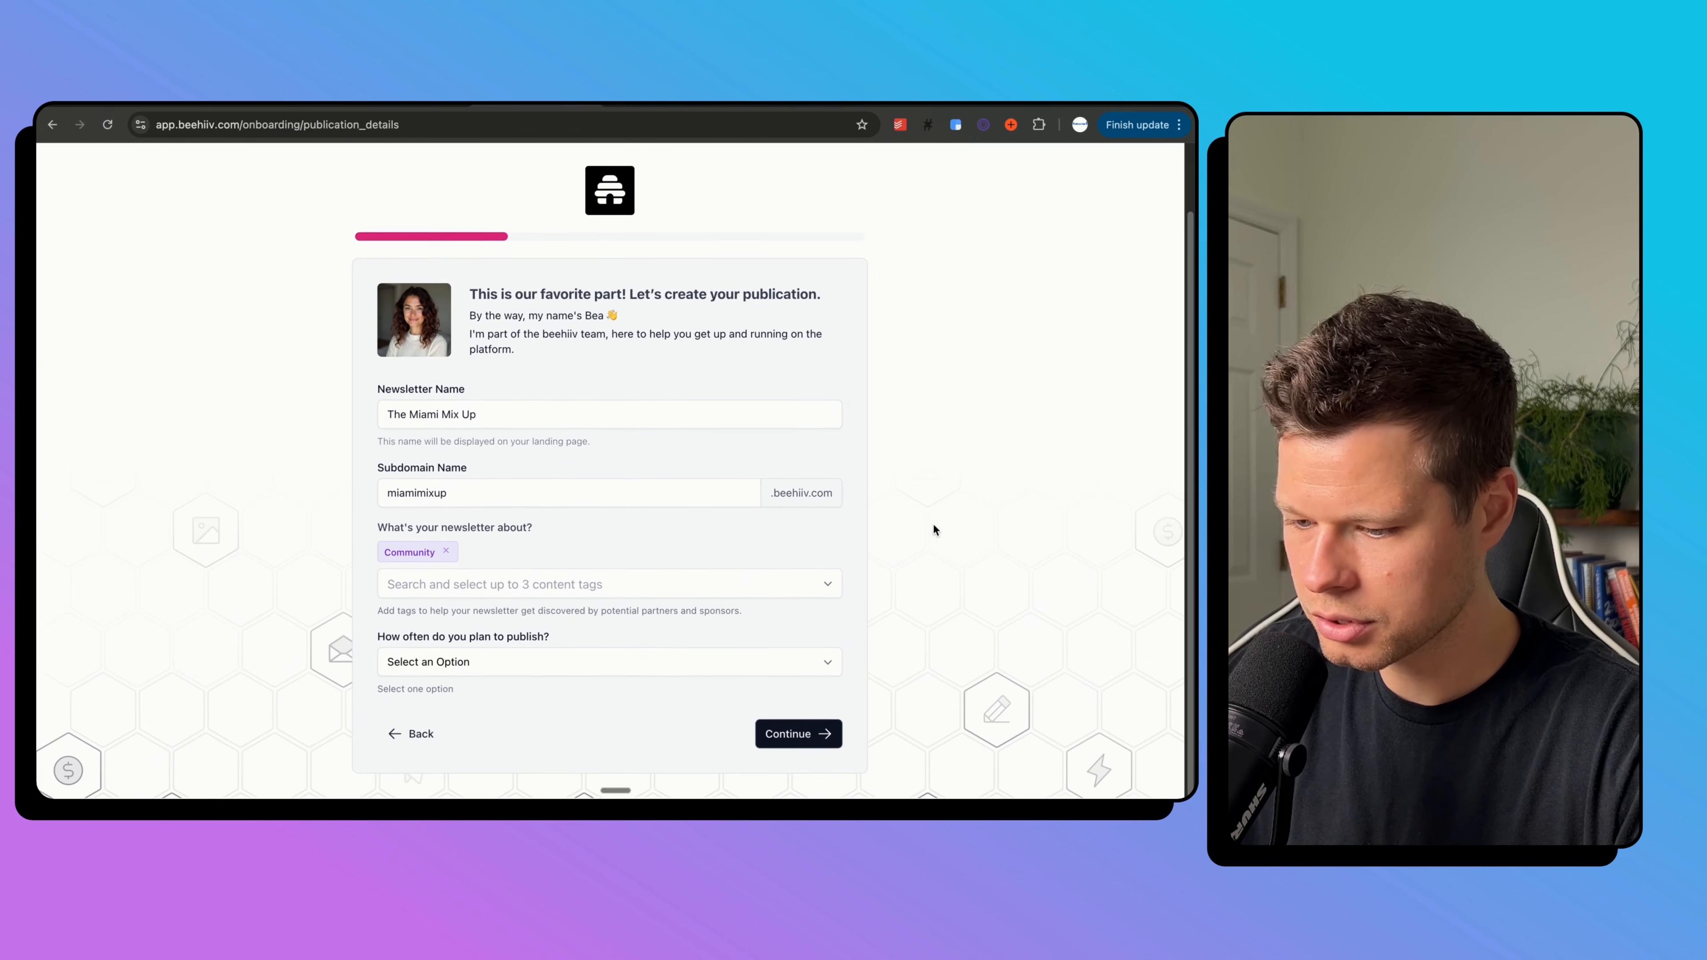
{"action": "left_click", "coordinate": [638, 663]}
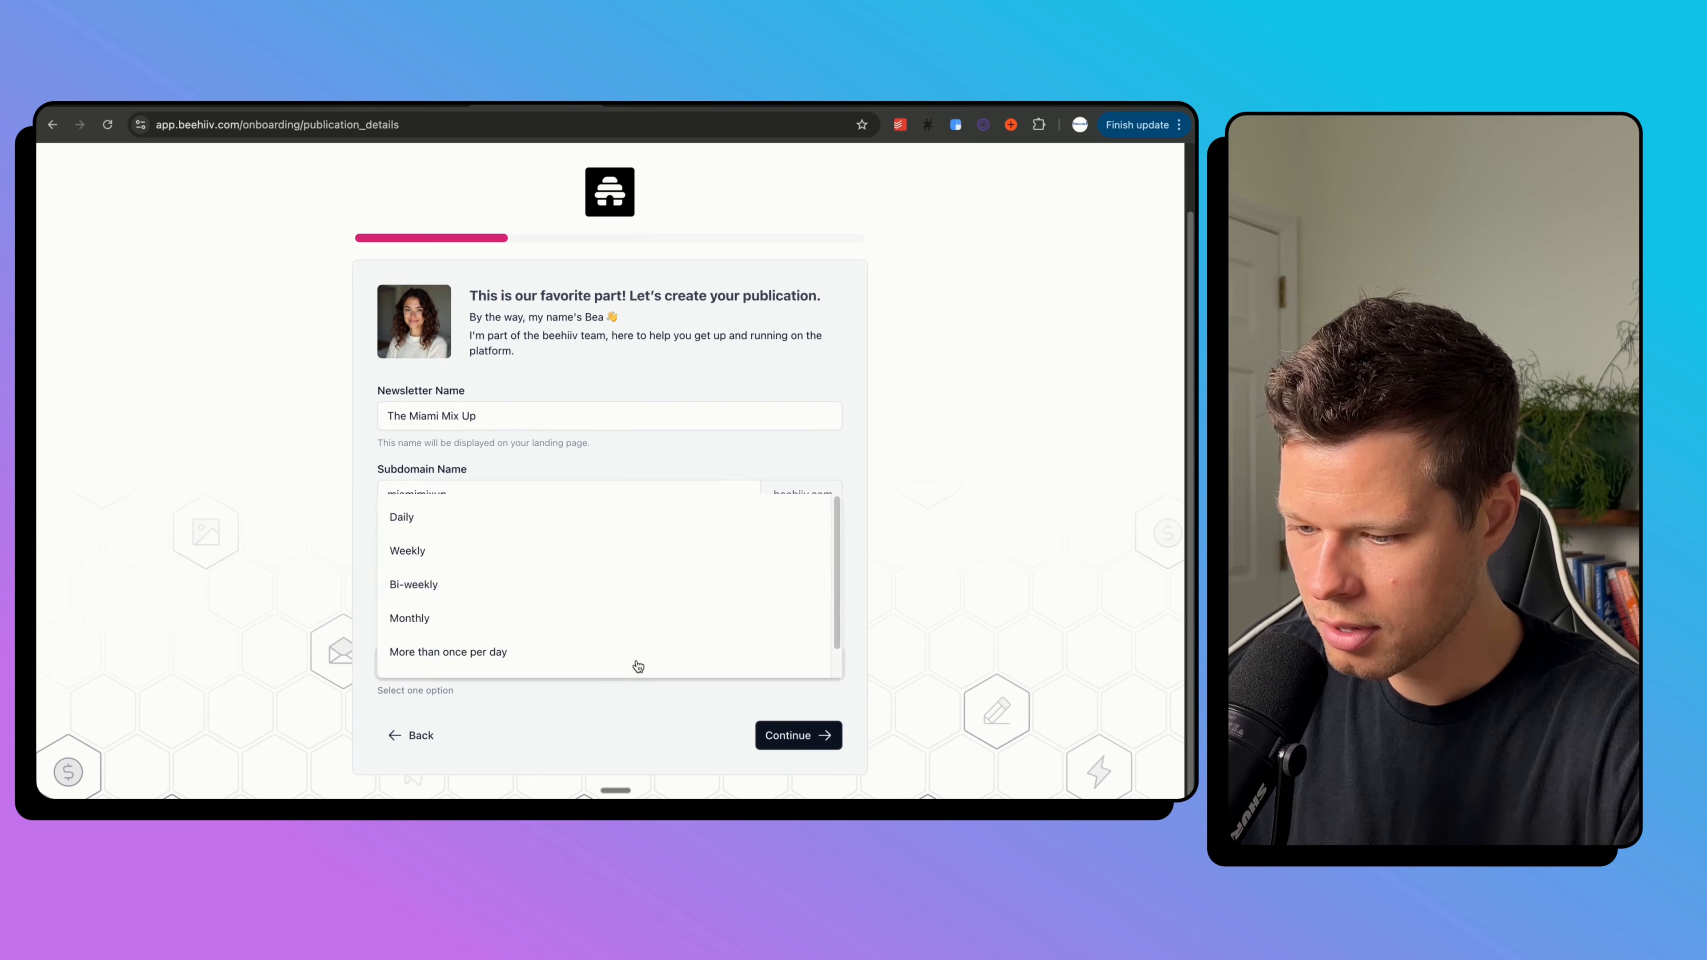
{"action": "left_click", "coordinate": [631, 559]}
Skip the referral and goals questions, then accept the Launch plan with its 30-day Max trial.
{"action": "left_click", "coordinate": [806, 735]}
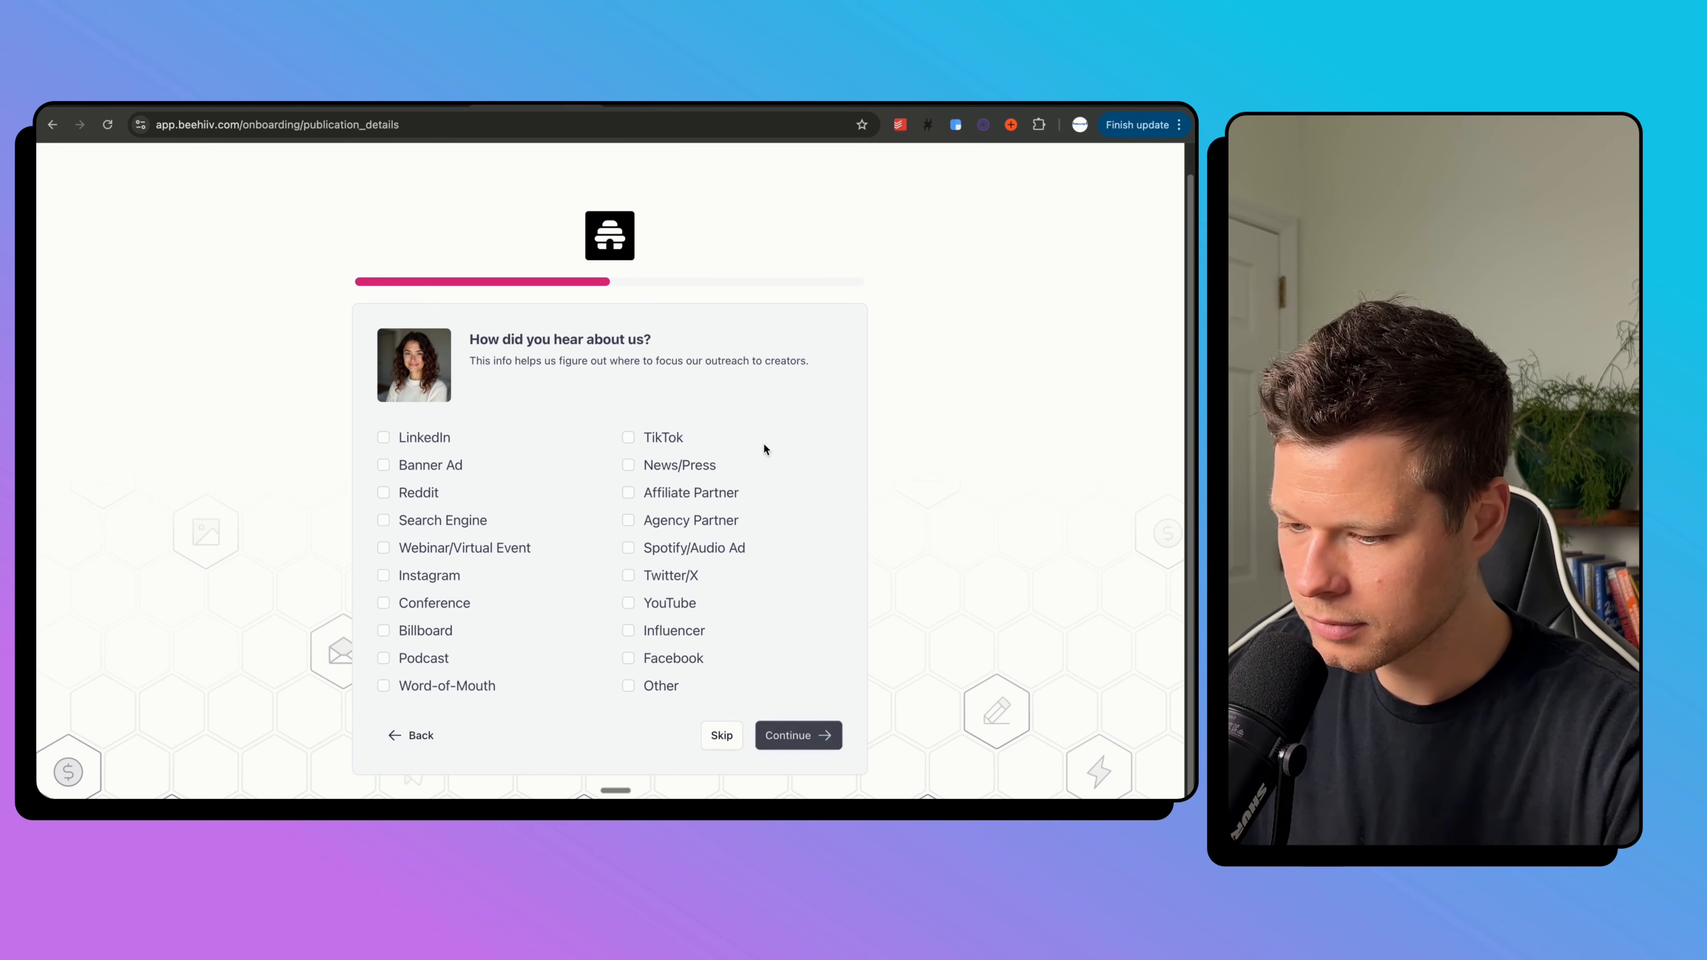
{"action": "left_click", "coordinate": [720, 735]}
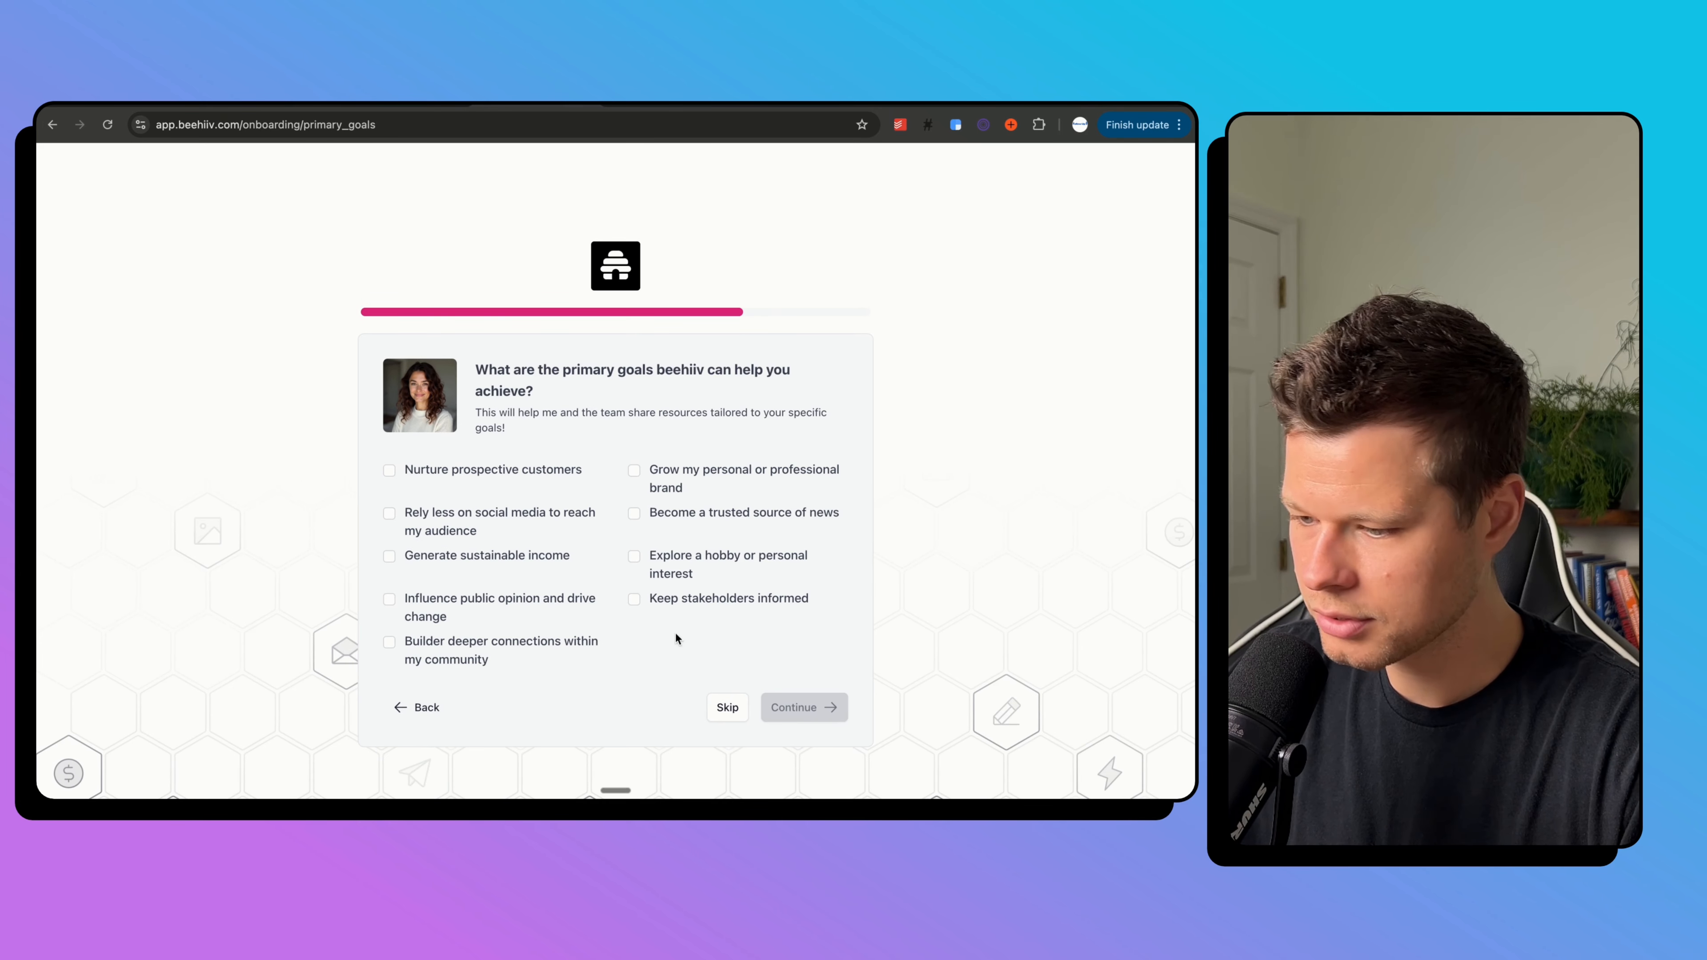
{"action": "left_click", "coordinate": [732, 706]}
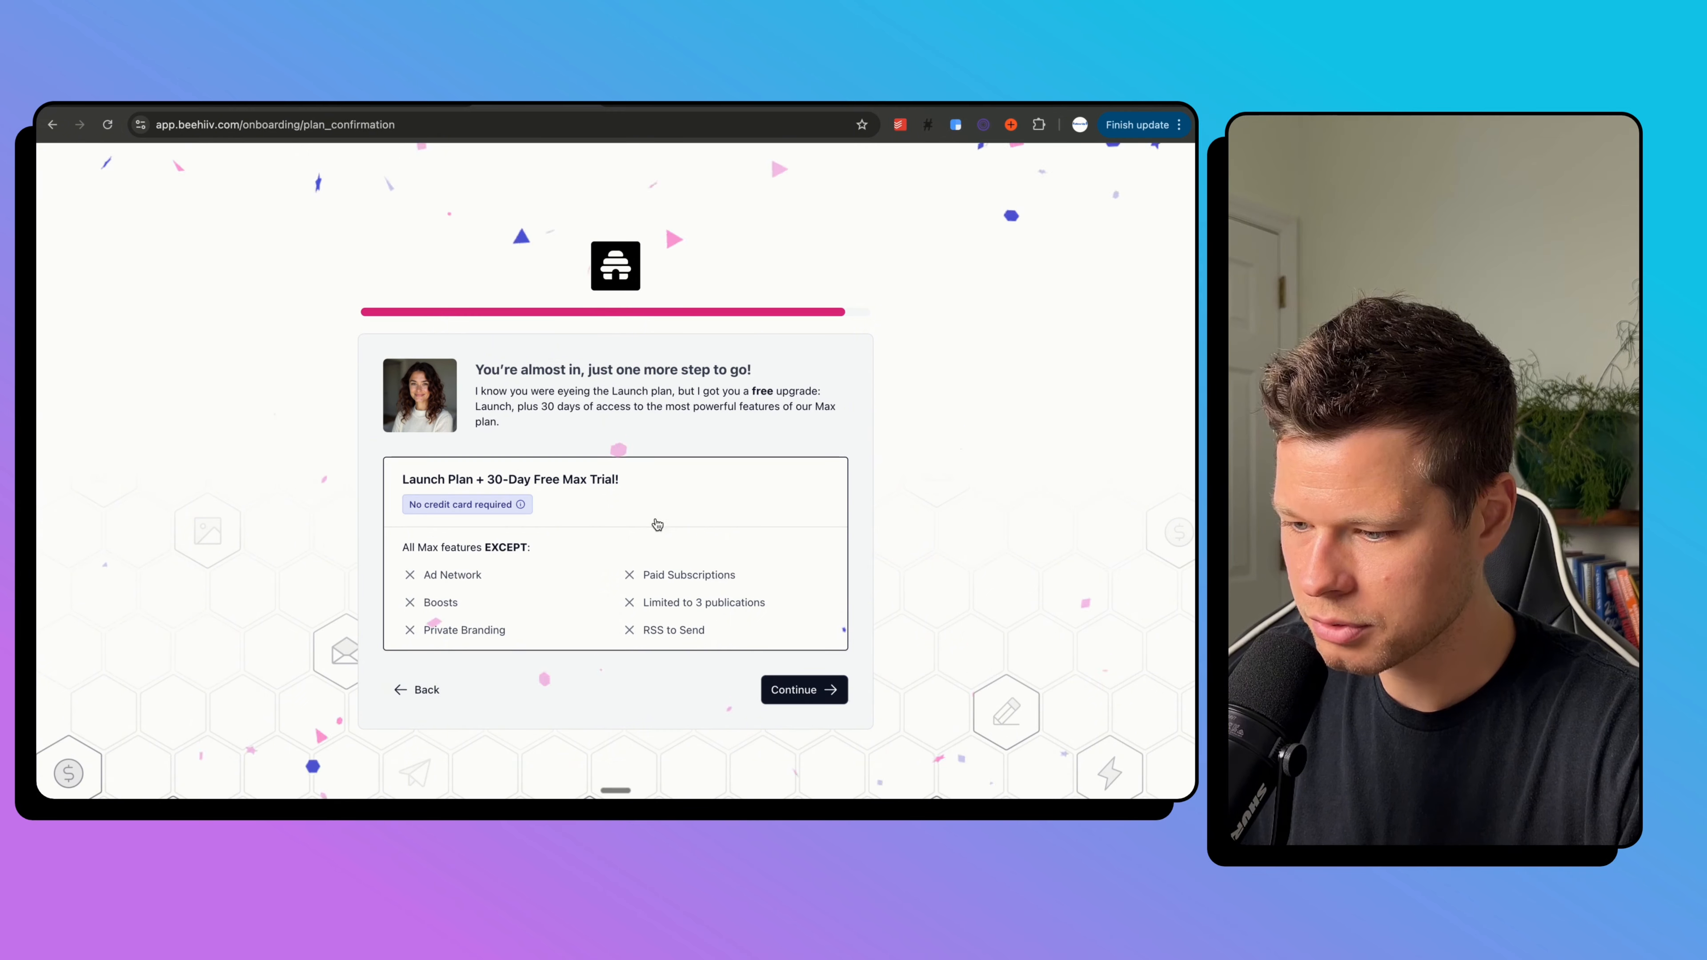
{"action": "left_click", "coordinate": [821, 690]}
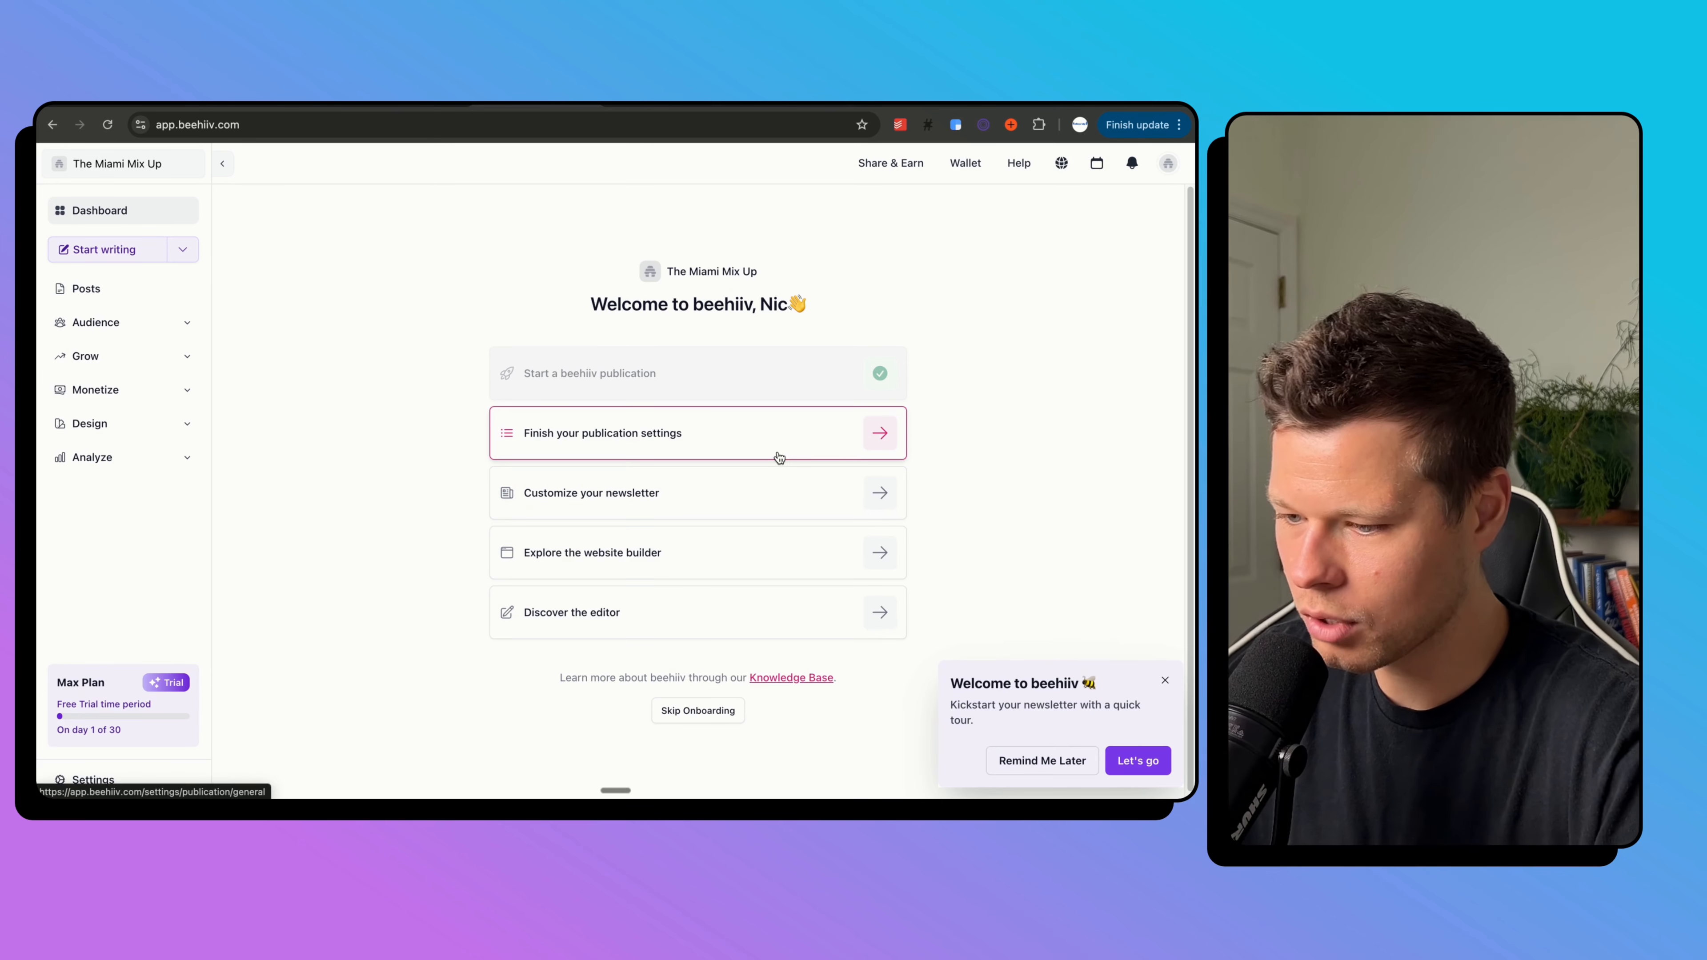
In General Info settings, set the one-line description to 'All about things to do in Miami.'.
{"action": "left_click", "coordinate": [799, 450]}
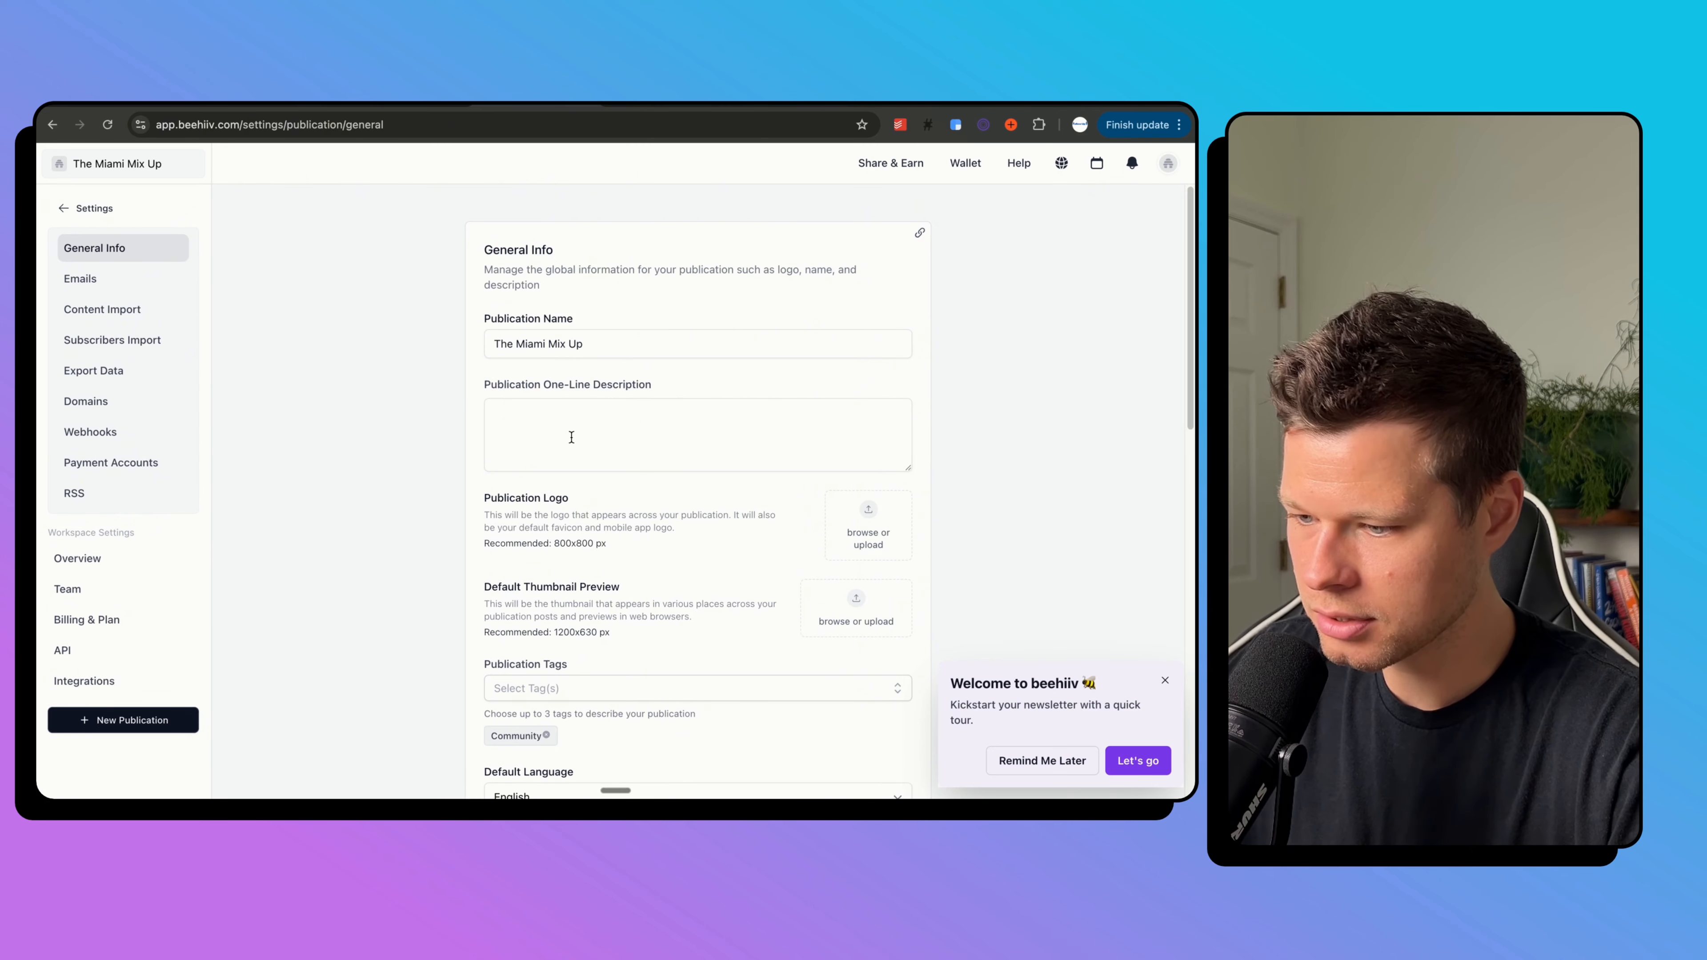
{"action": "left_click", "coordinate": [573, 430]}
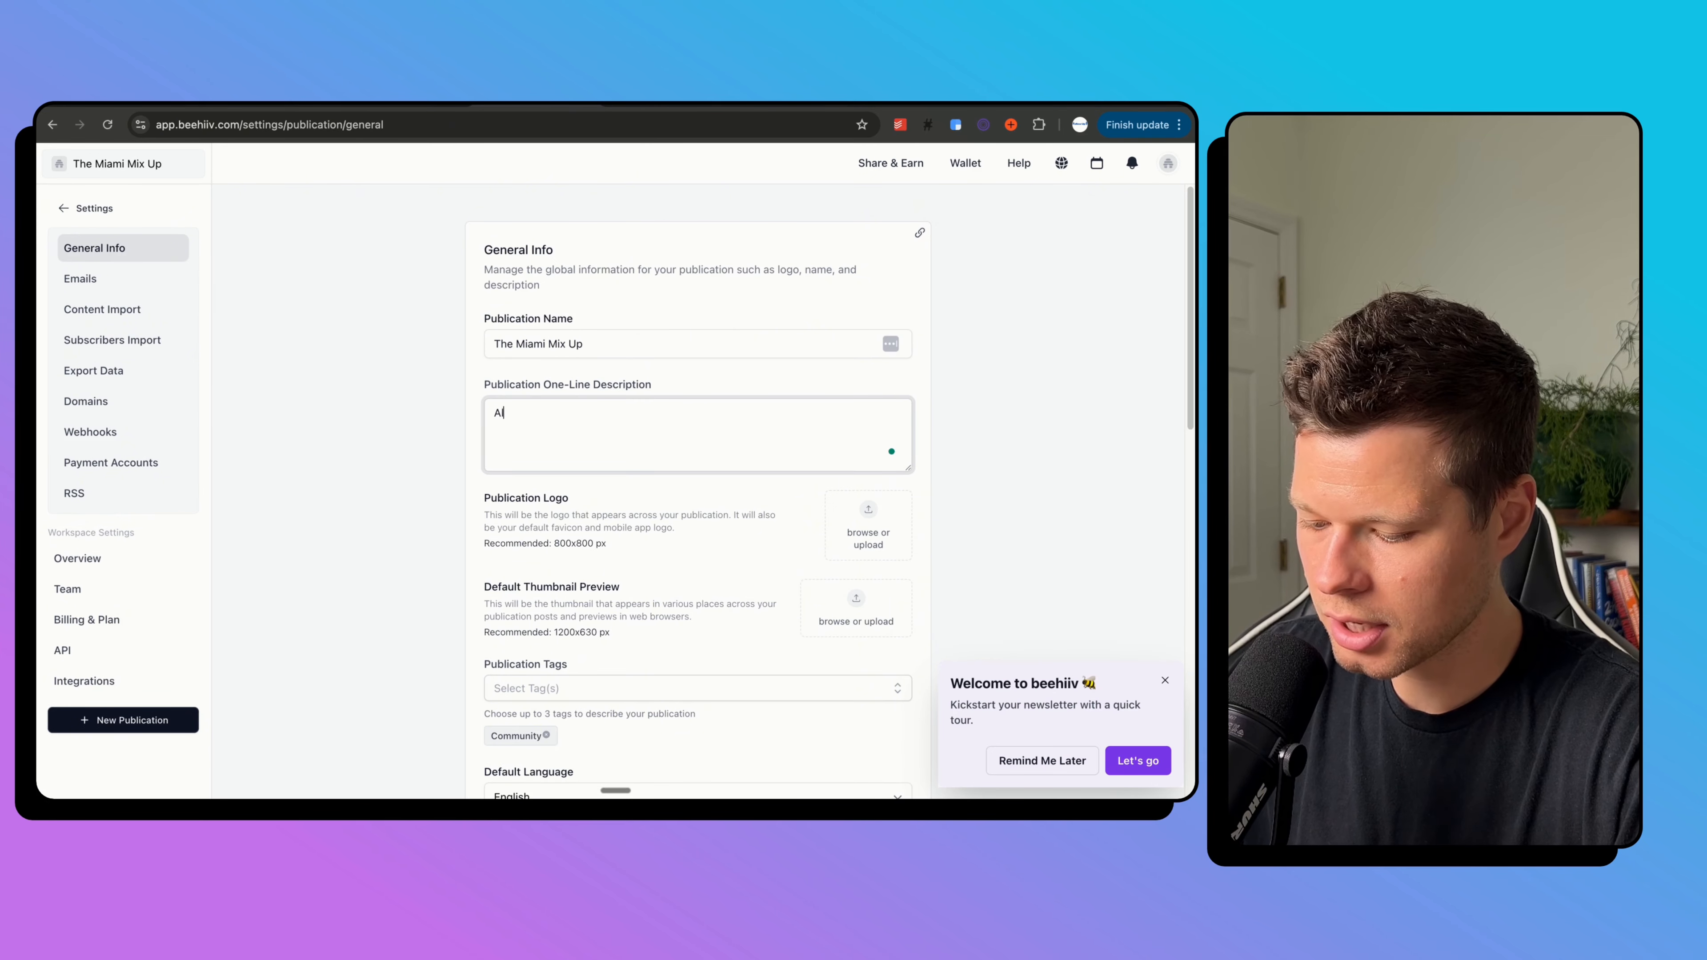
{"action": "type", "text": "All about things to do in Miami."}
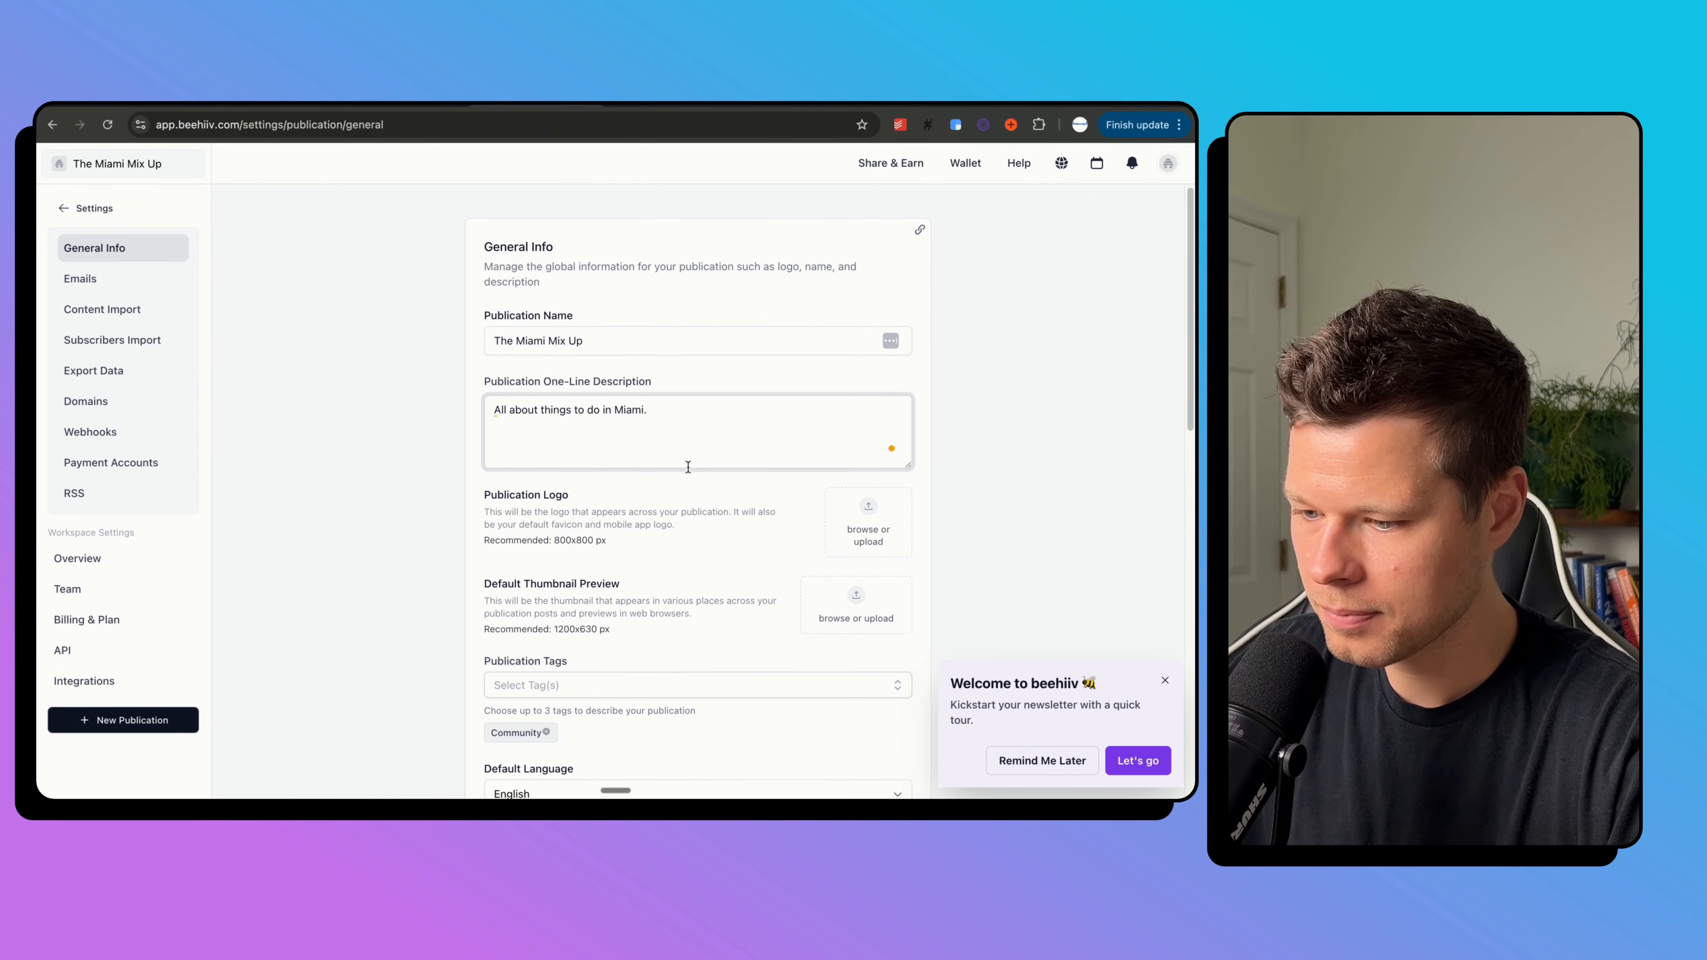
{"action": "scroll", "coordinate": [688, 467], "scroll_direction": "down", "scroll_amount": 3}
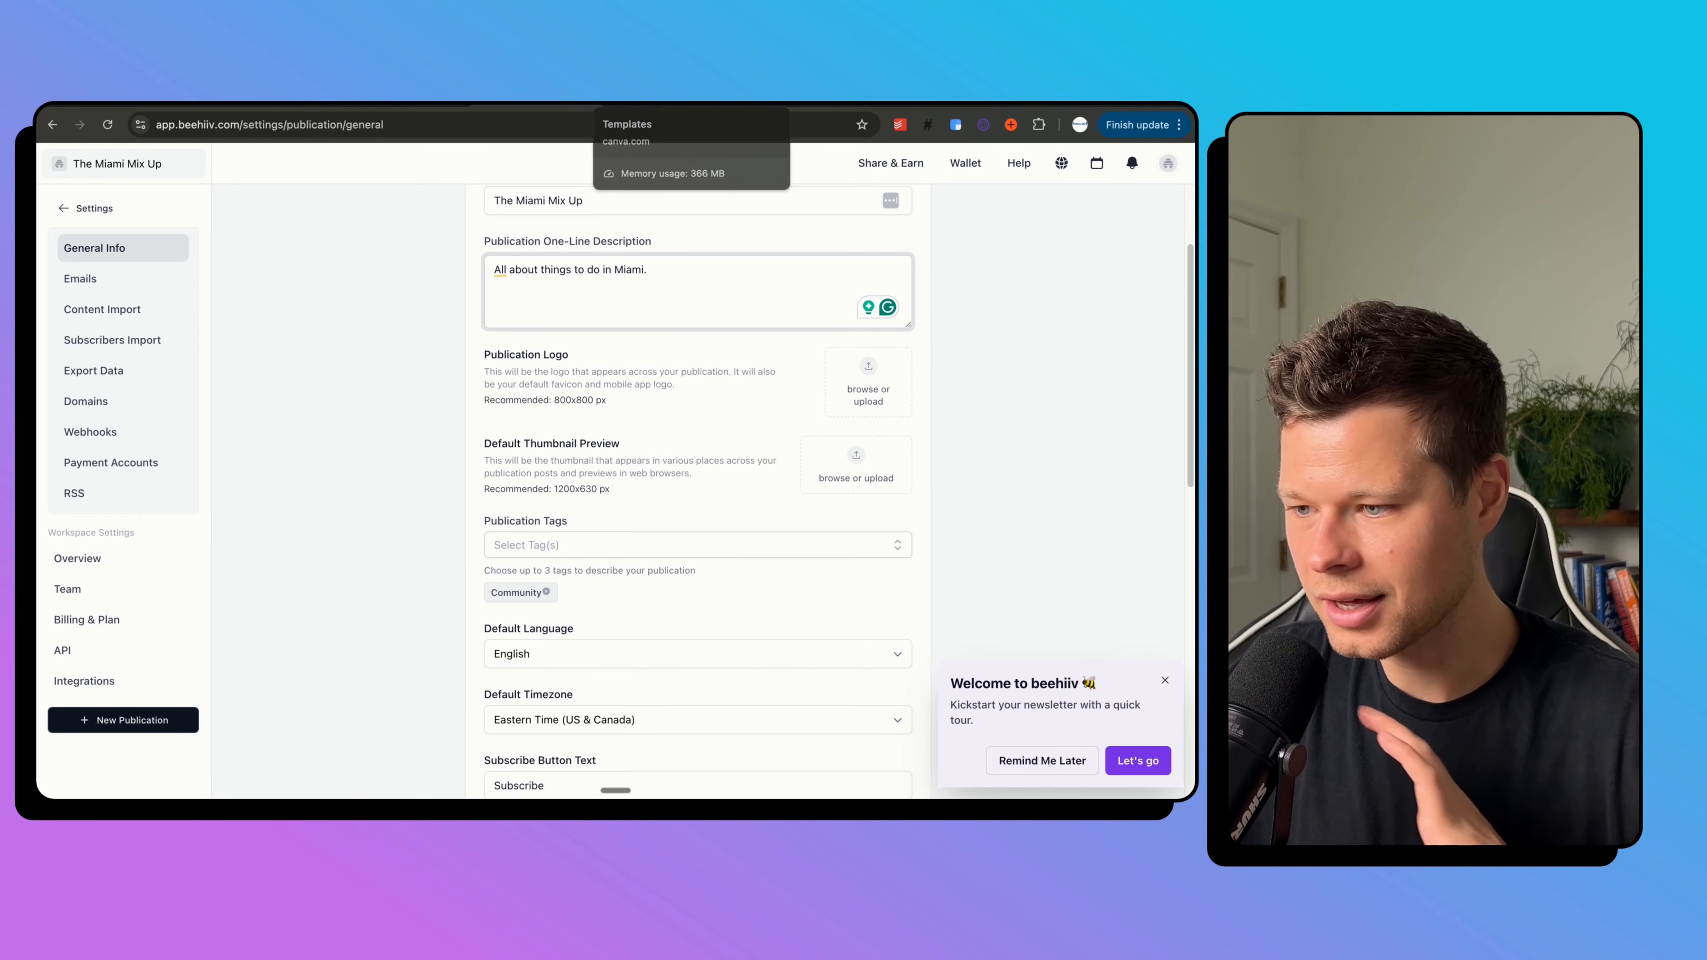
Browse Canva's 'logo' search results and preview the Pink Y2K K-Pop Merch Store Logo template.
{"action": "left_click", "coordinate": [625, 107]}
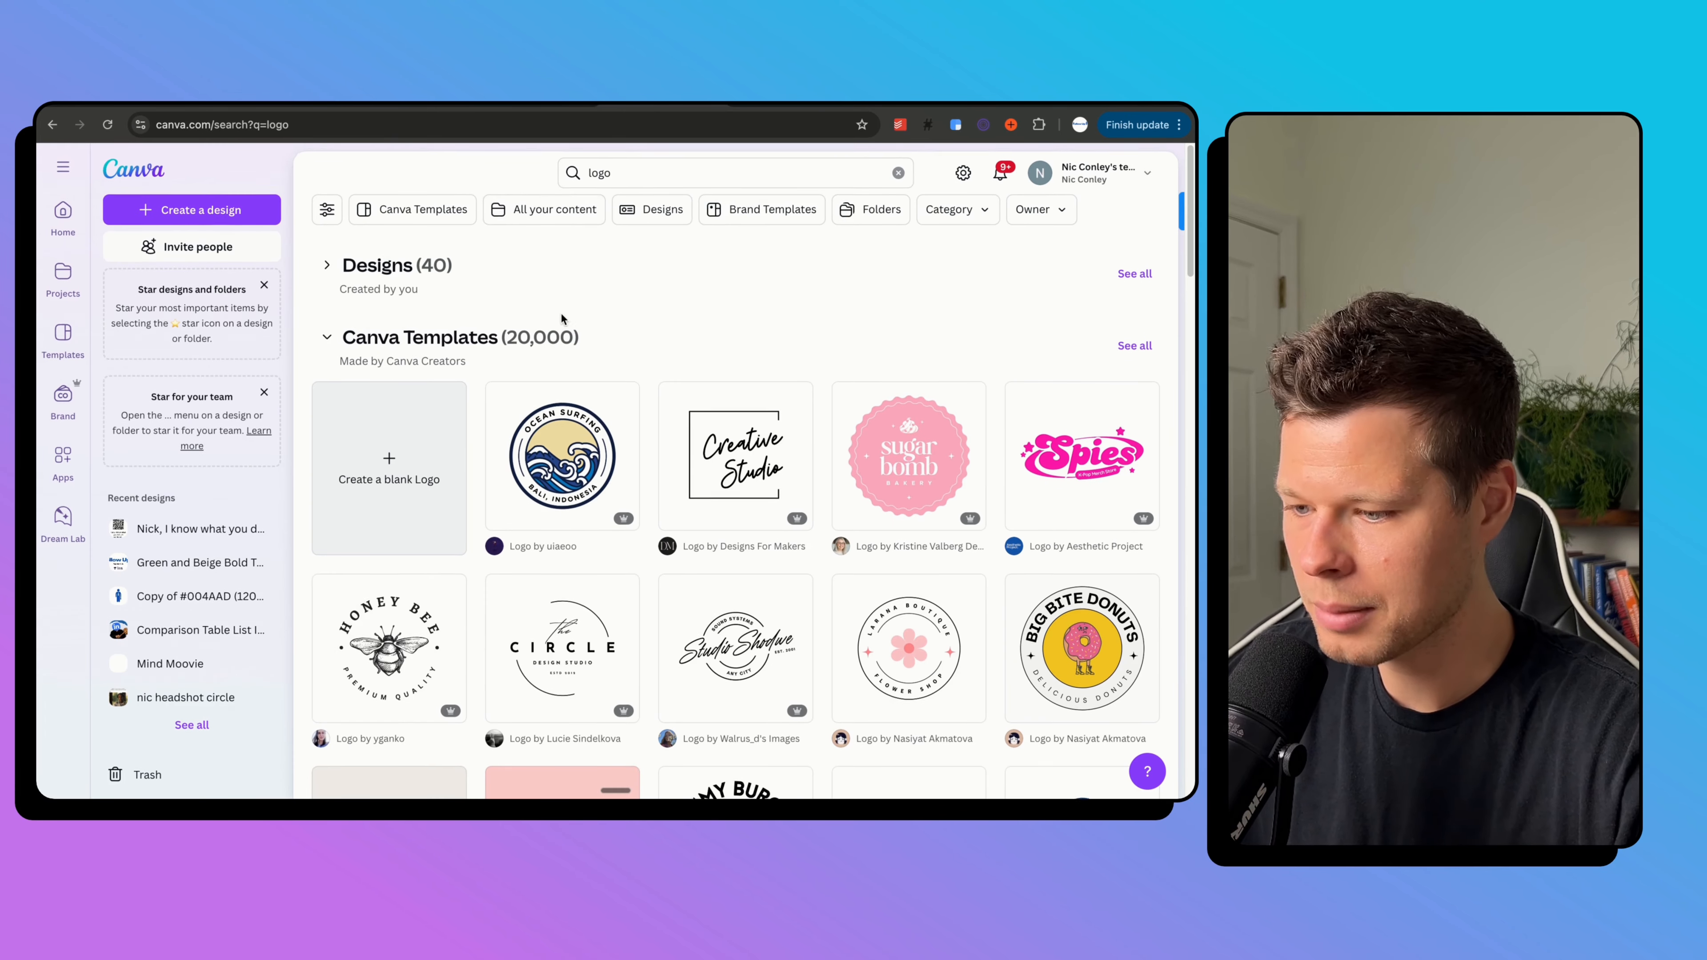
{"action": "left_click", "coordinate": [651, 173]}
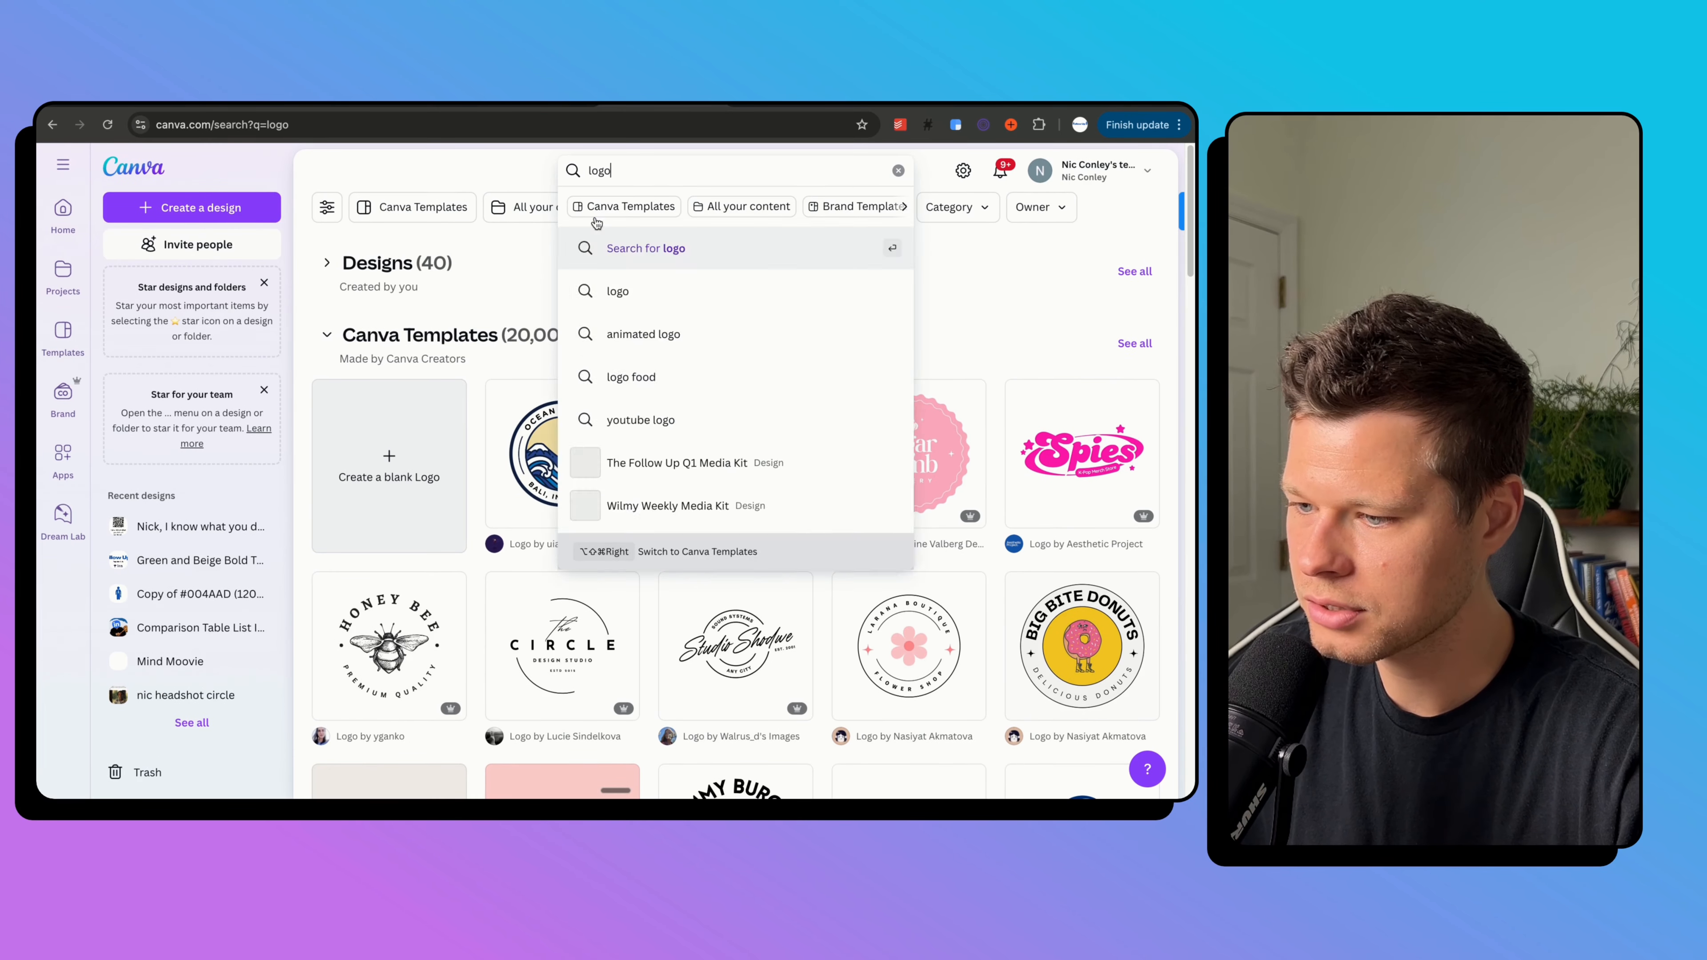
{"action": "left_click", "coordinate": [520, 267]}
{"action": "scroll", "coordinate": [554, 383], "scroll_direction": "down", "scroll_amount": 10}
{"action": "scroll", "coordinate": [554, 386], "scroll_direction": "down", "scroll_amount": 6}
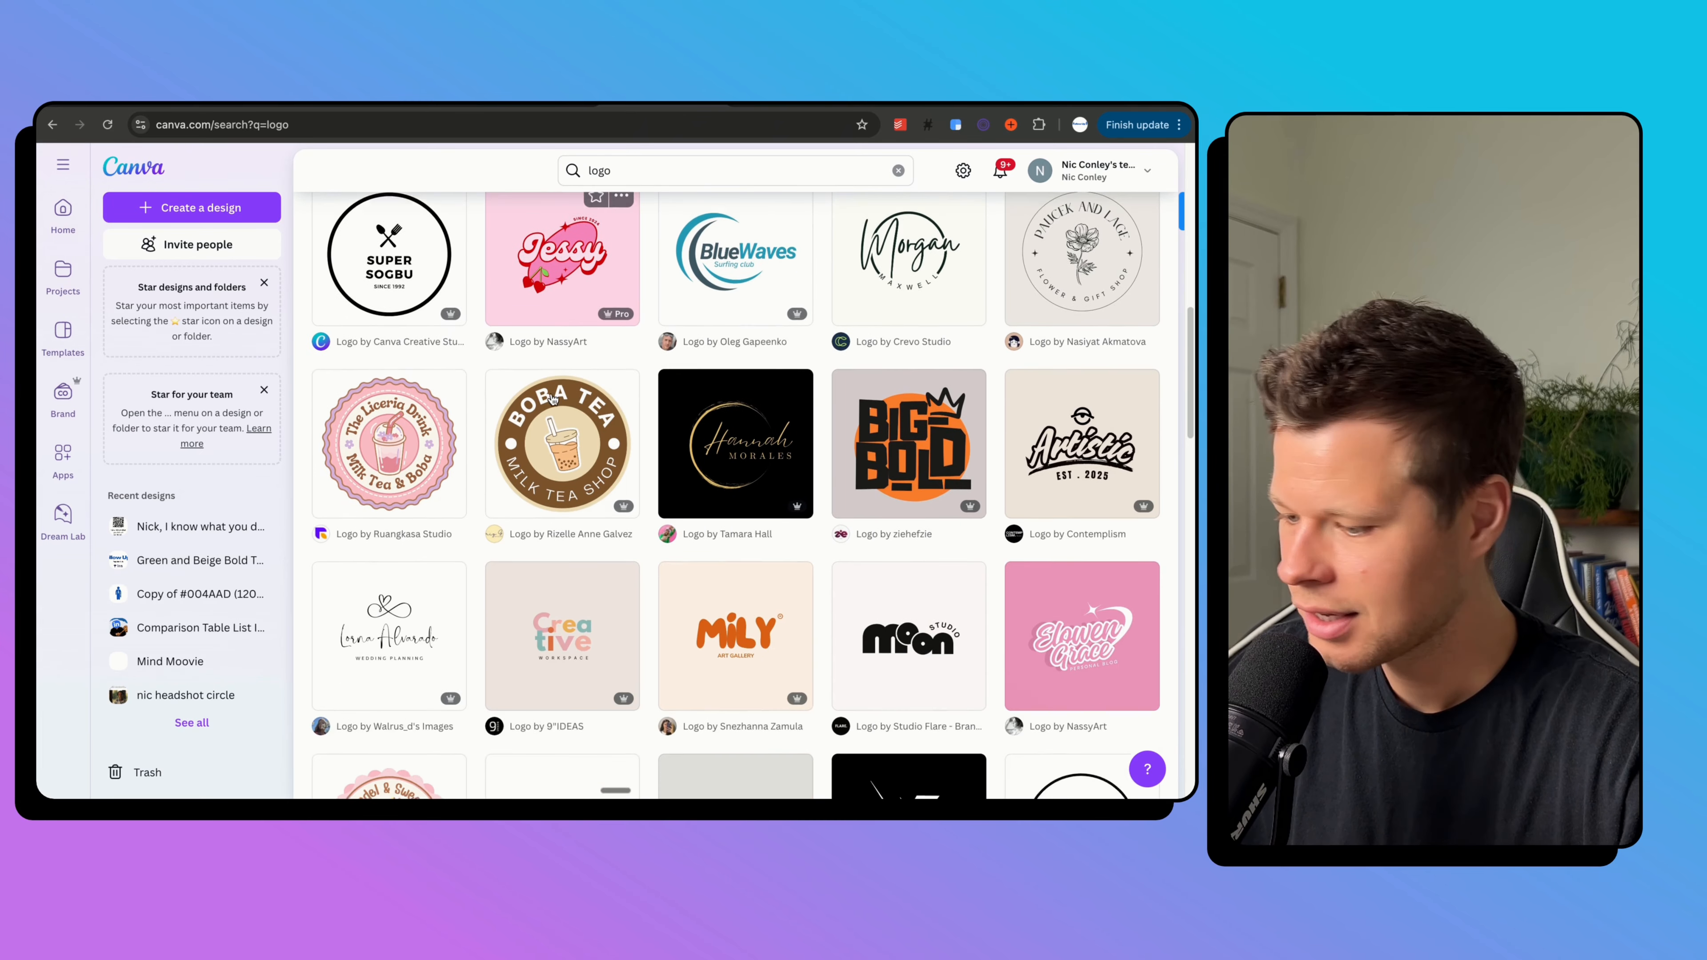
{"action": "scroll", "coordinate": [552, 399], "scroll_direction": "down", "scroll_amount": 4}
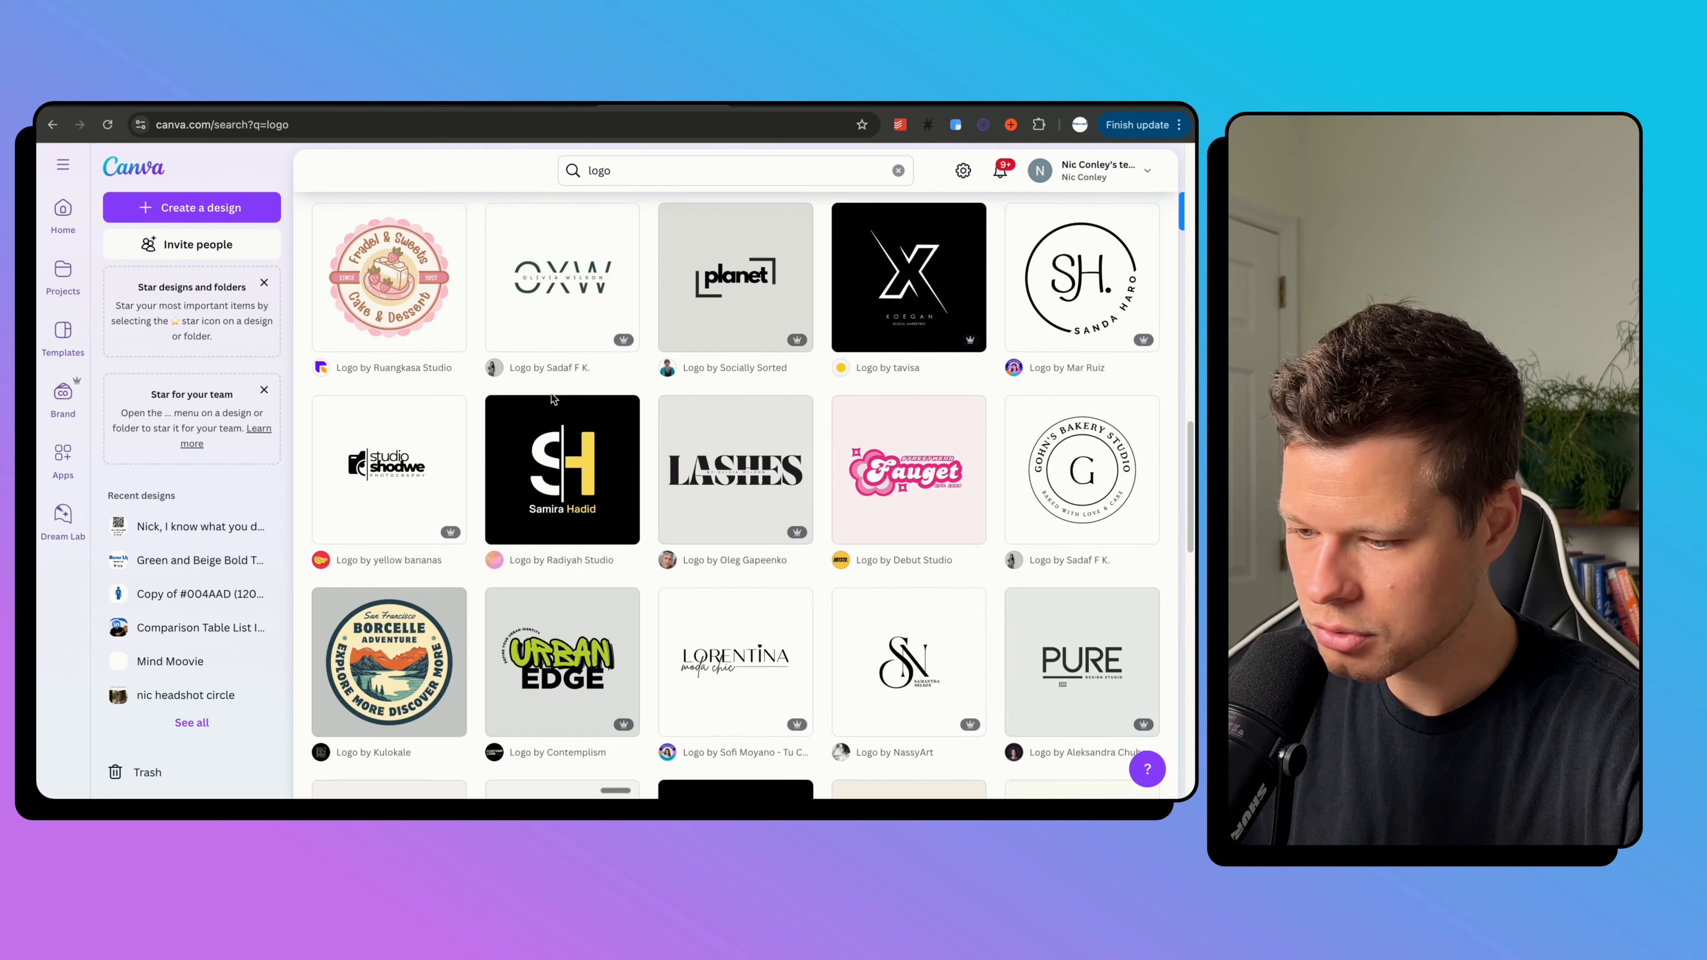
{"action": "scroll", "coordinate": [553, 399], "scroll_direction": "up", "scroll_amount": 20}
{"action": "scroll", "coordinate": [553, 399], "scroll_direction": "up", "scroll_amount": 3}
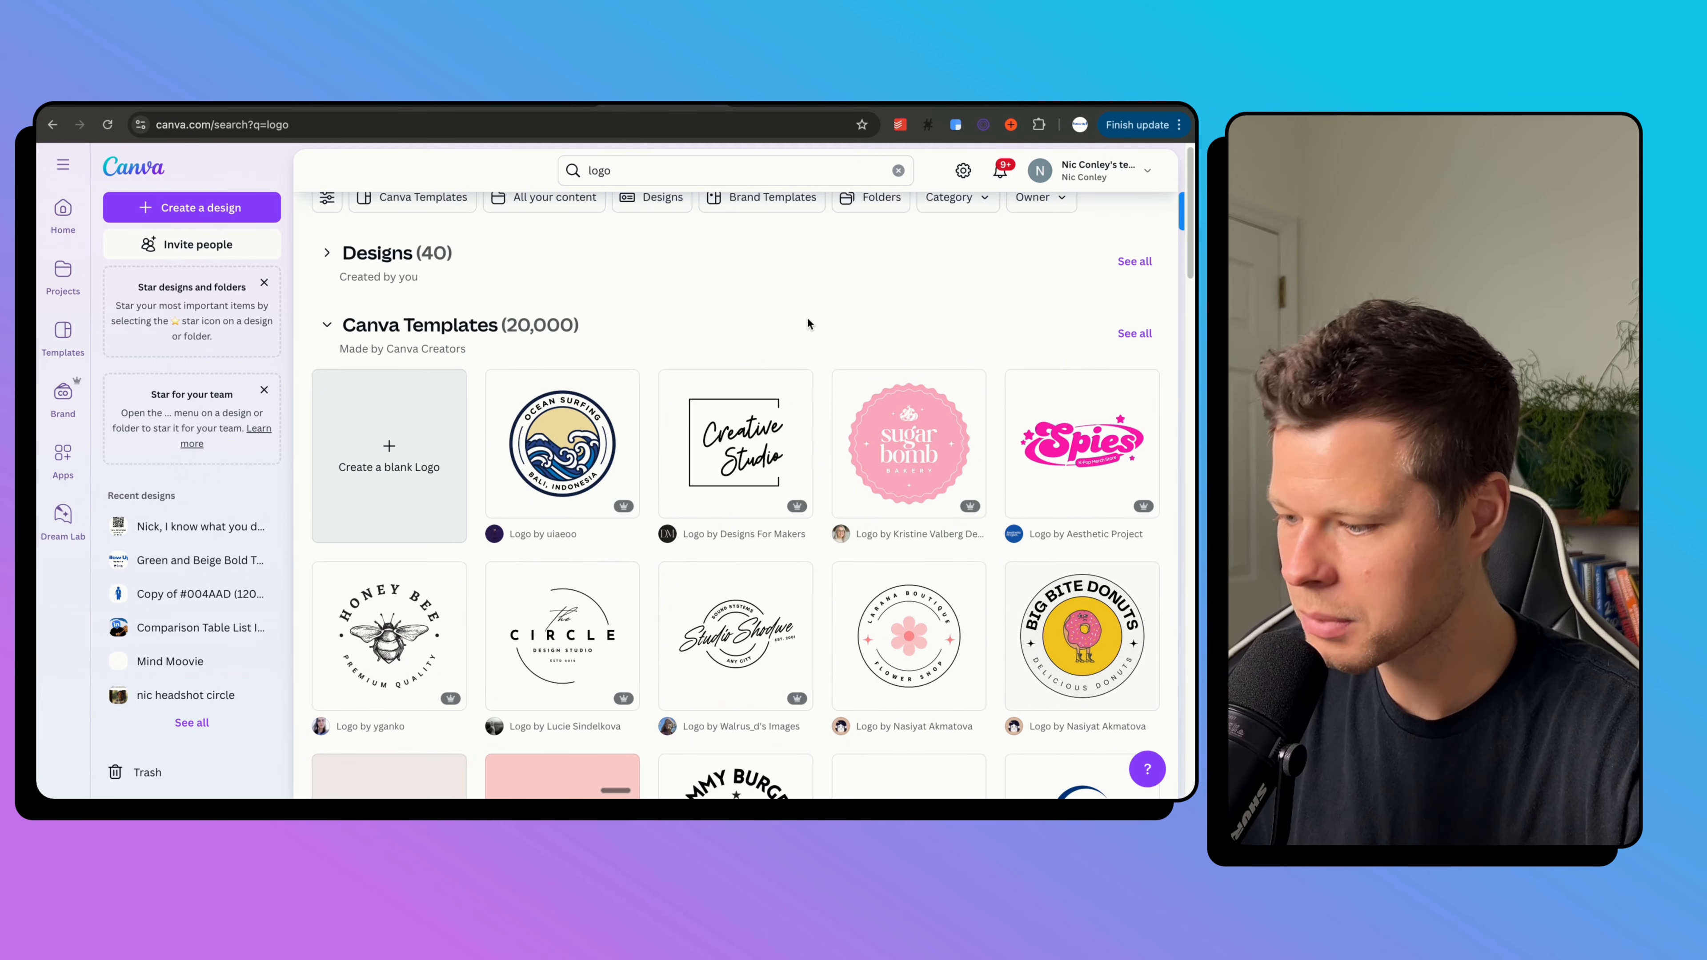
{"action": "scroll", "coordinate": [793, 416], "scroll_direction": "down", "scroll_amount": 3}
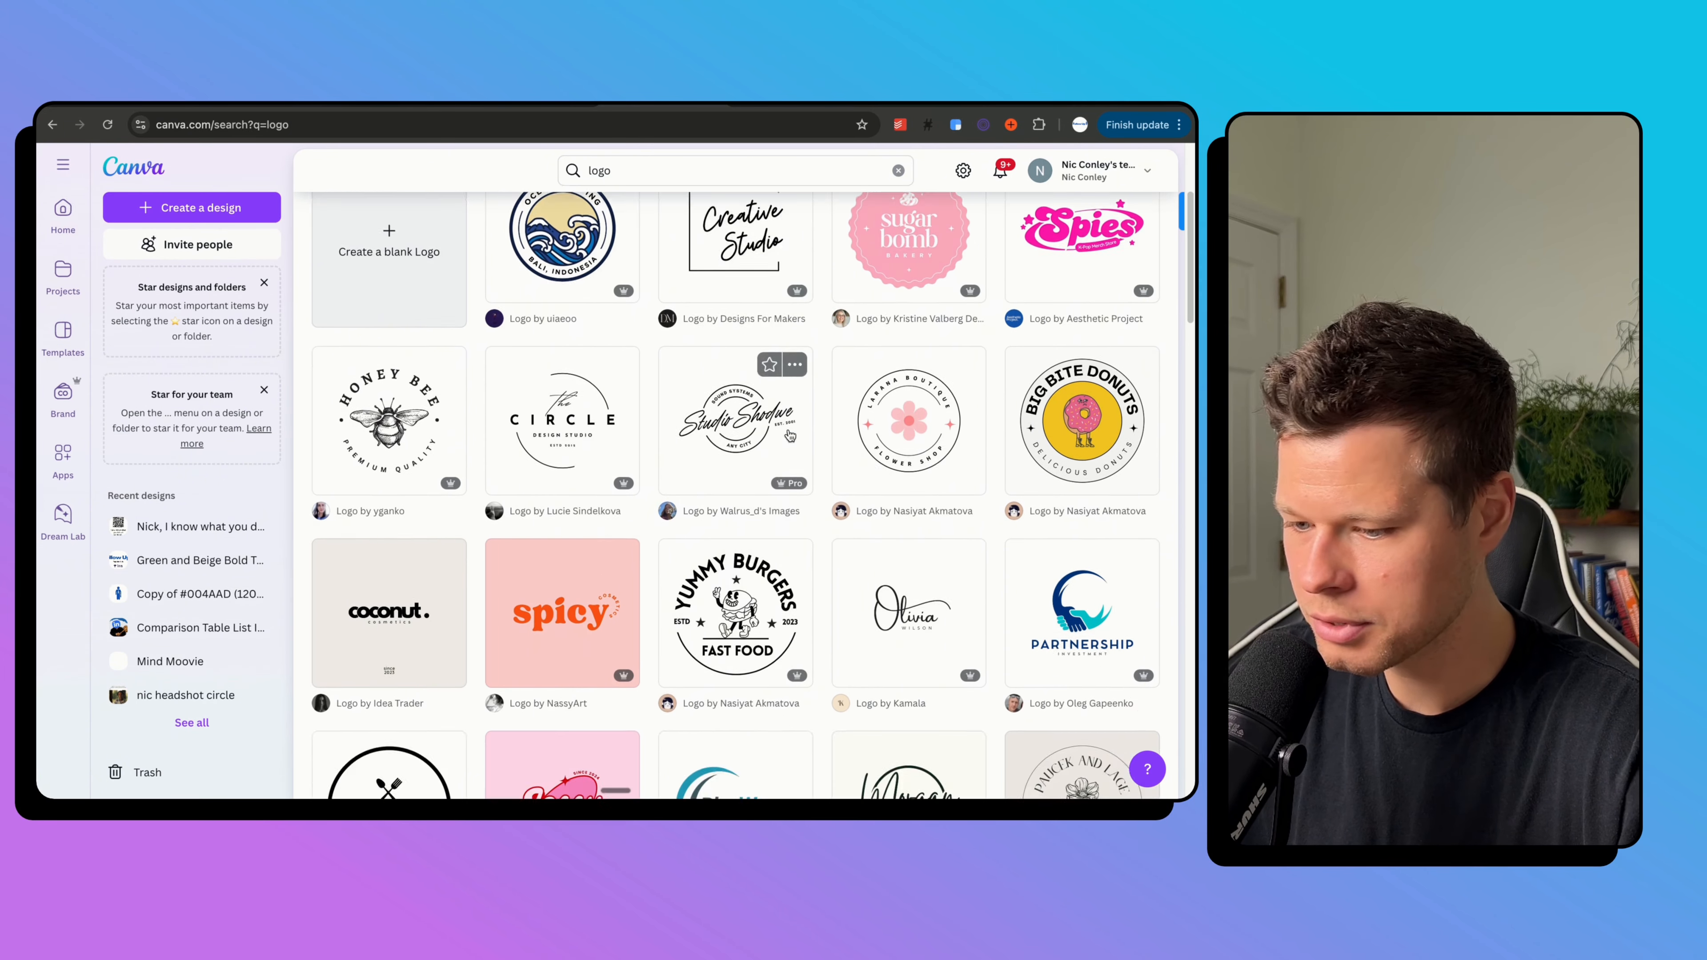
{"action": "scroll", "coordinate": [790, 436], "scroll_direction": "down", "scroll_amount": 2}
{"action": "scroll", "coordinate": [768, 518], "scroll_direction": "down", "scroll_amount": 9}
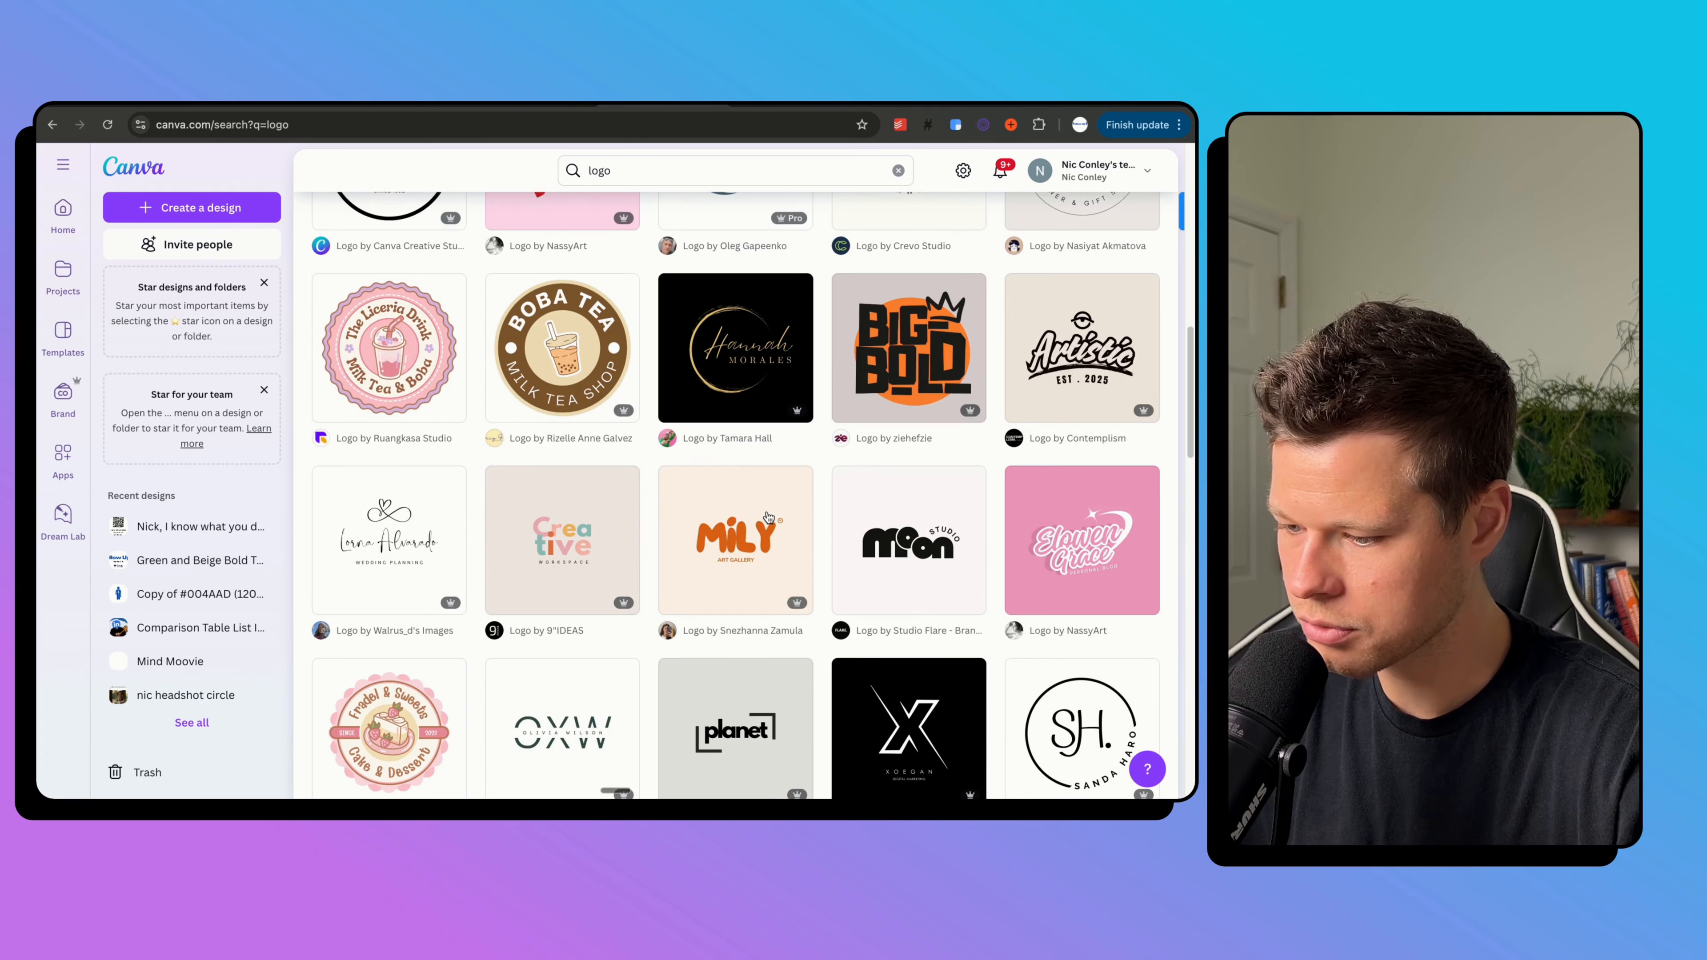
{"action": "scroll", "coordinate": [768, 518], "scroll_direction": "up", "scroll_amount": 11}
{"action": "scroll", "coordinate": [768, 518], "scroll_direction": "up", "scroll_amount": 3}
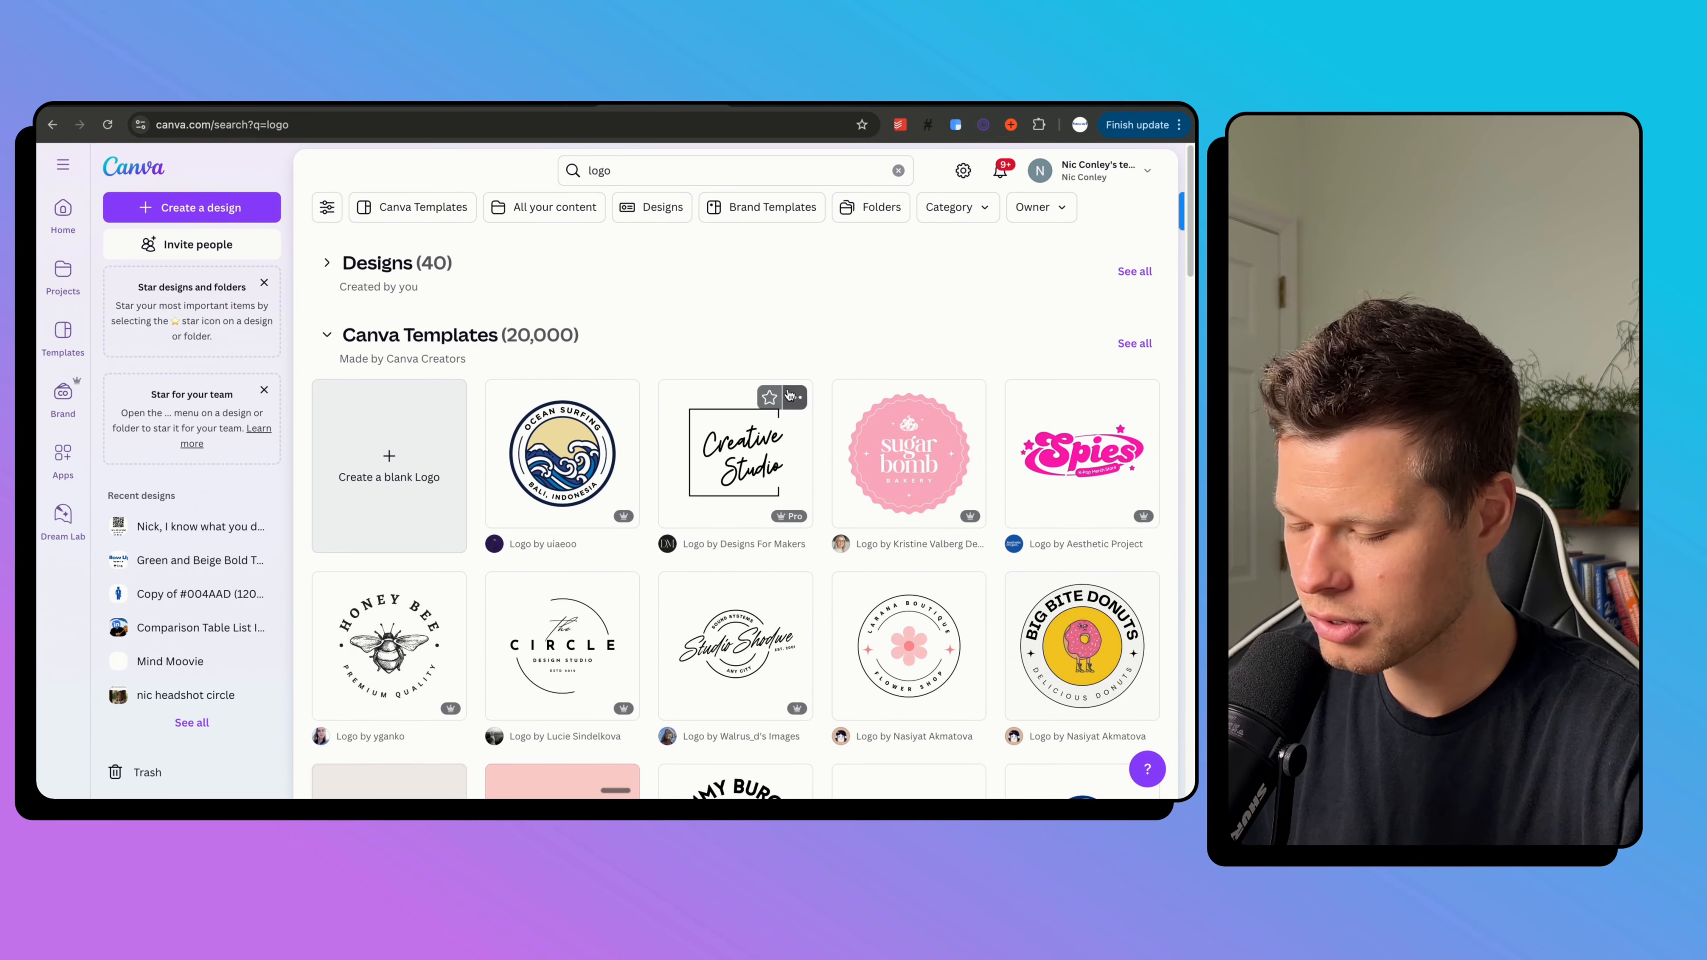
{"action": "left_click", "coordinate": [1083, 449]}
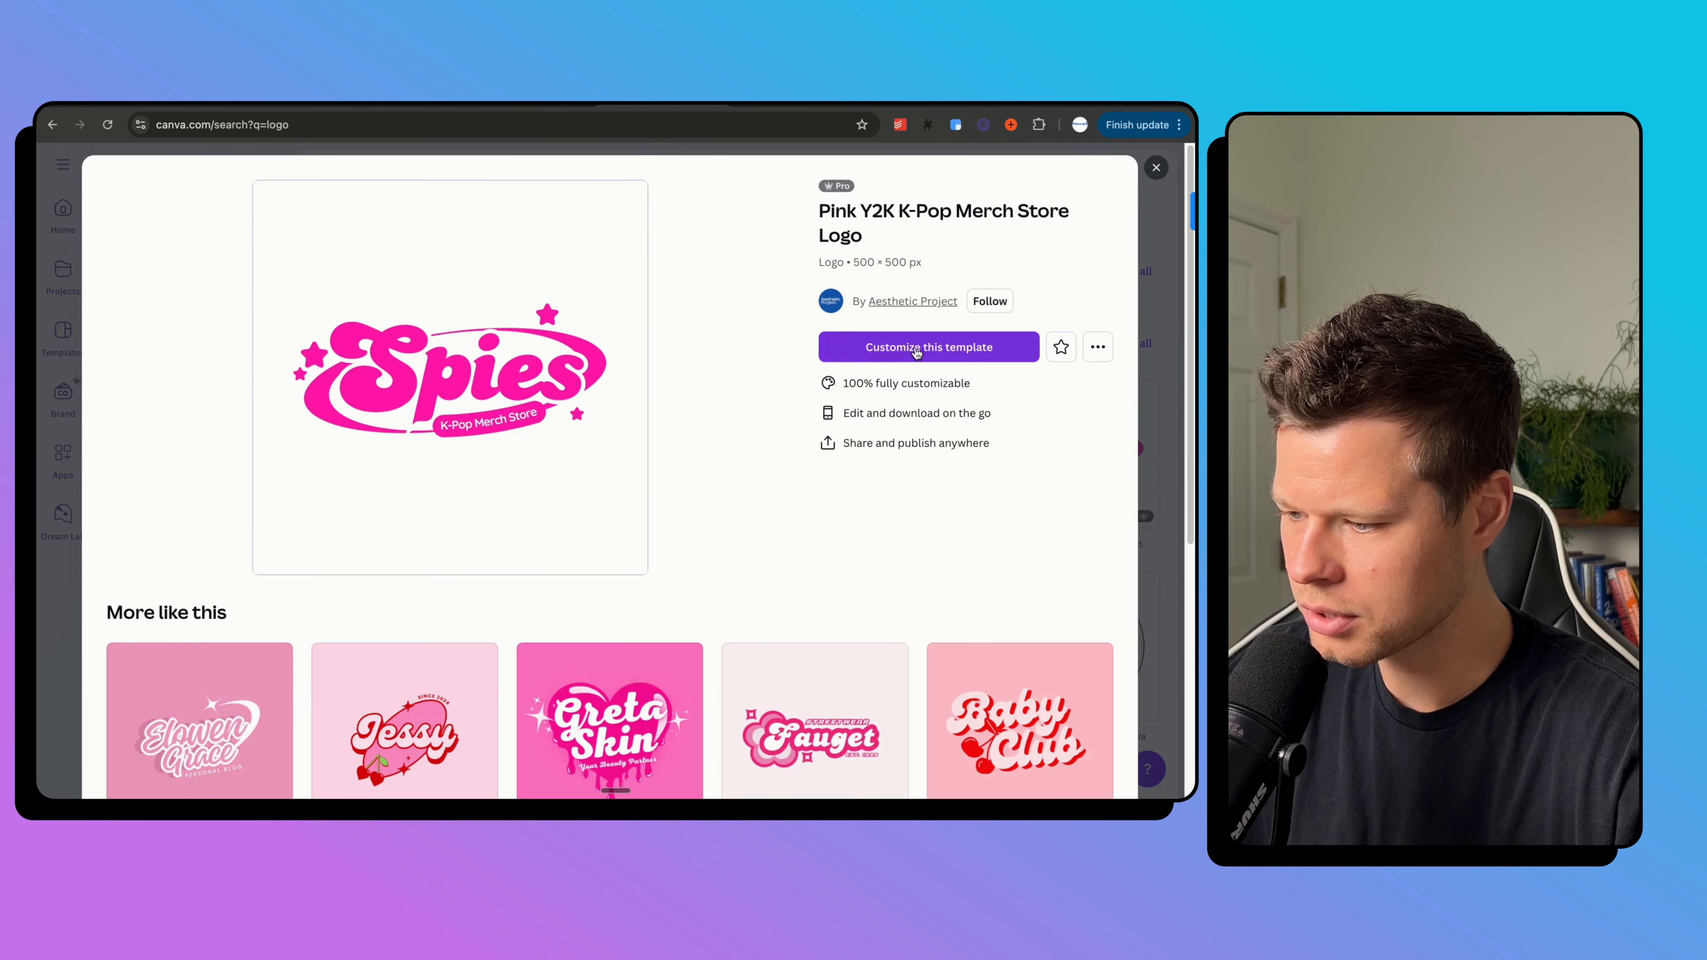
Replace the logo's 'Spies' wordmark with 'Miami'.
{"action": "left_click", "coordinate": [941, 347]}
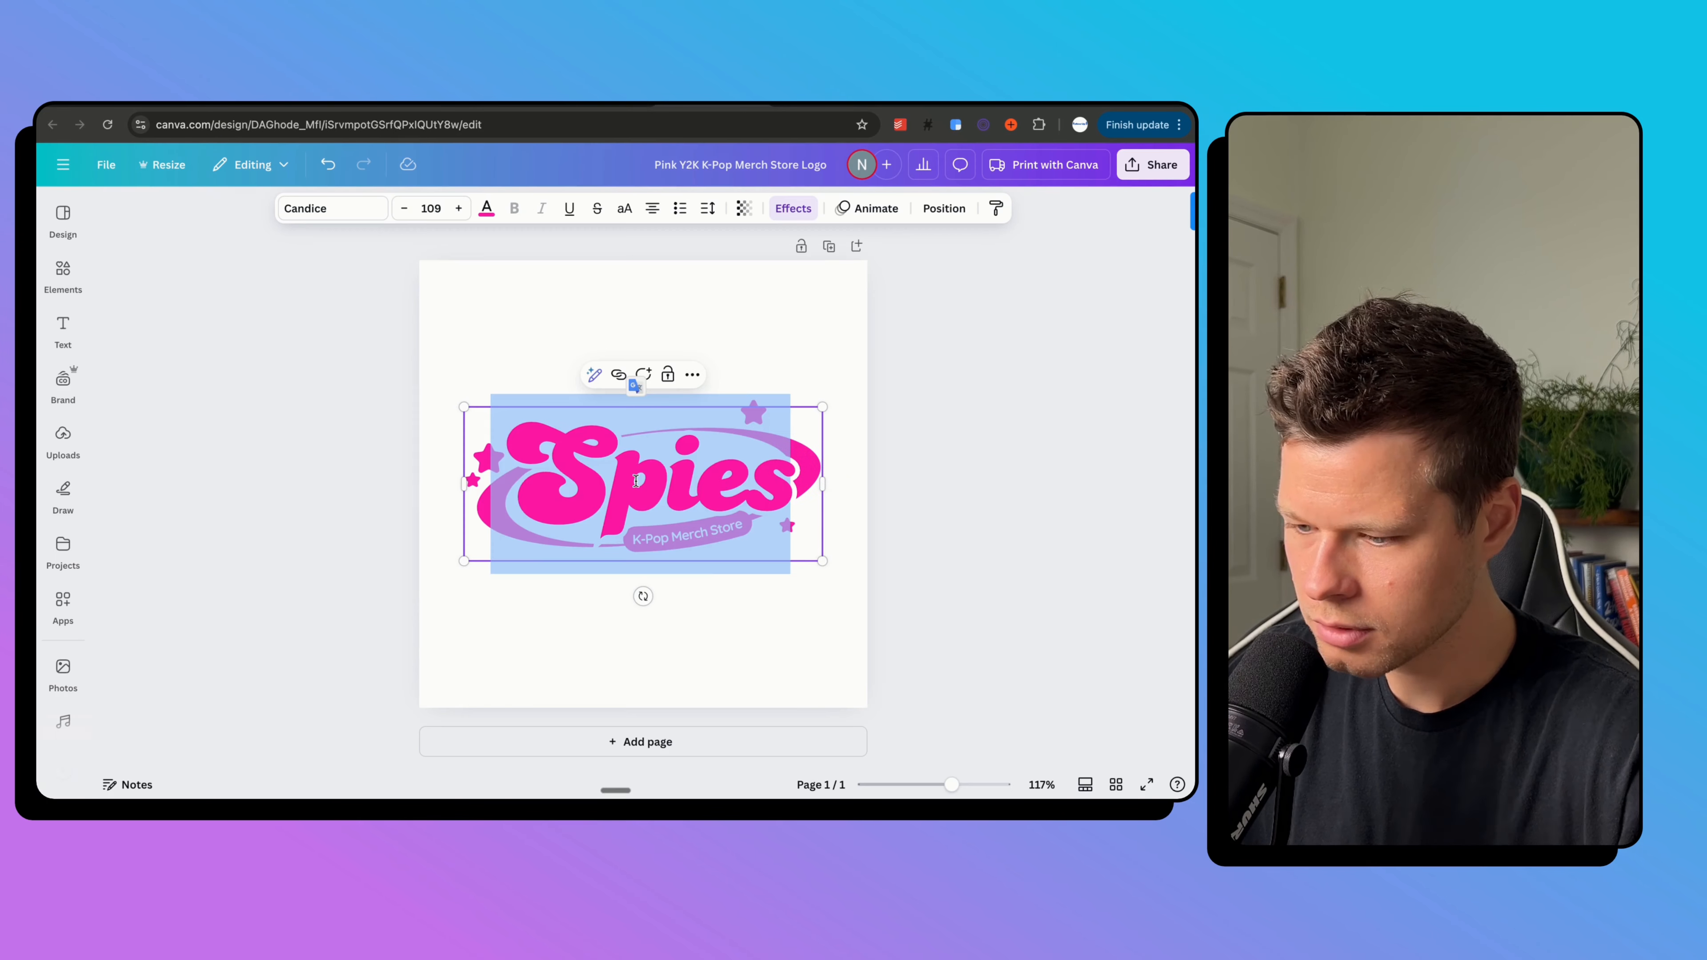
{"action": "type", "text": "Miami"}
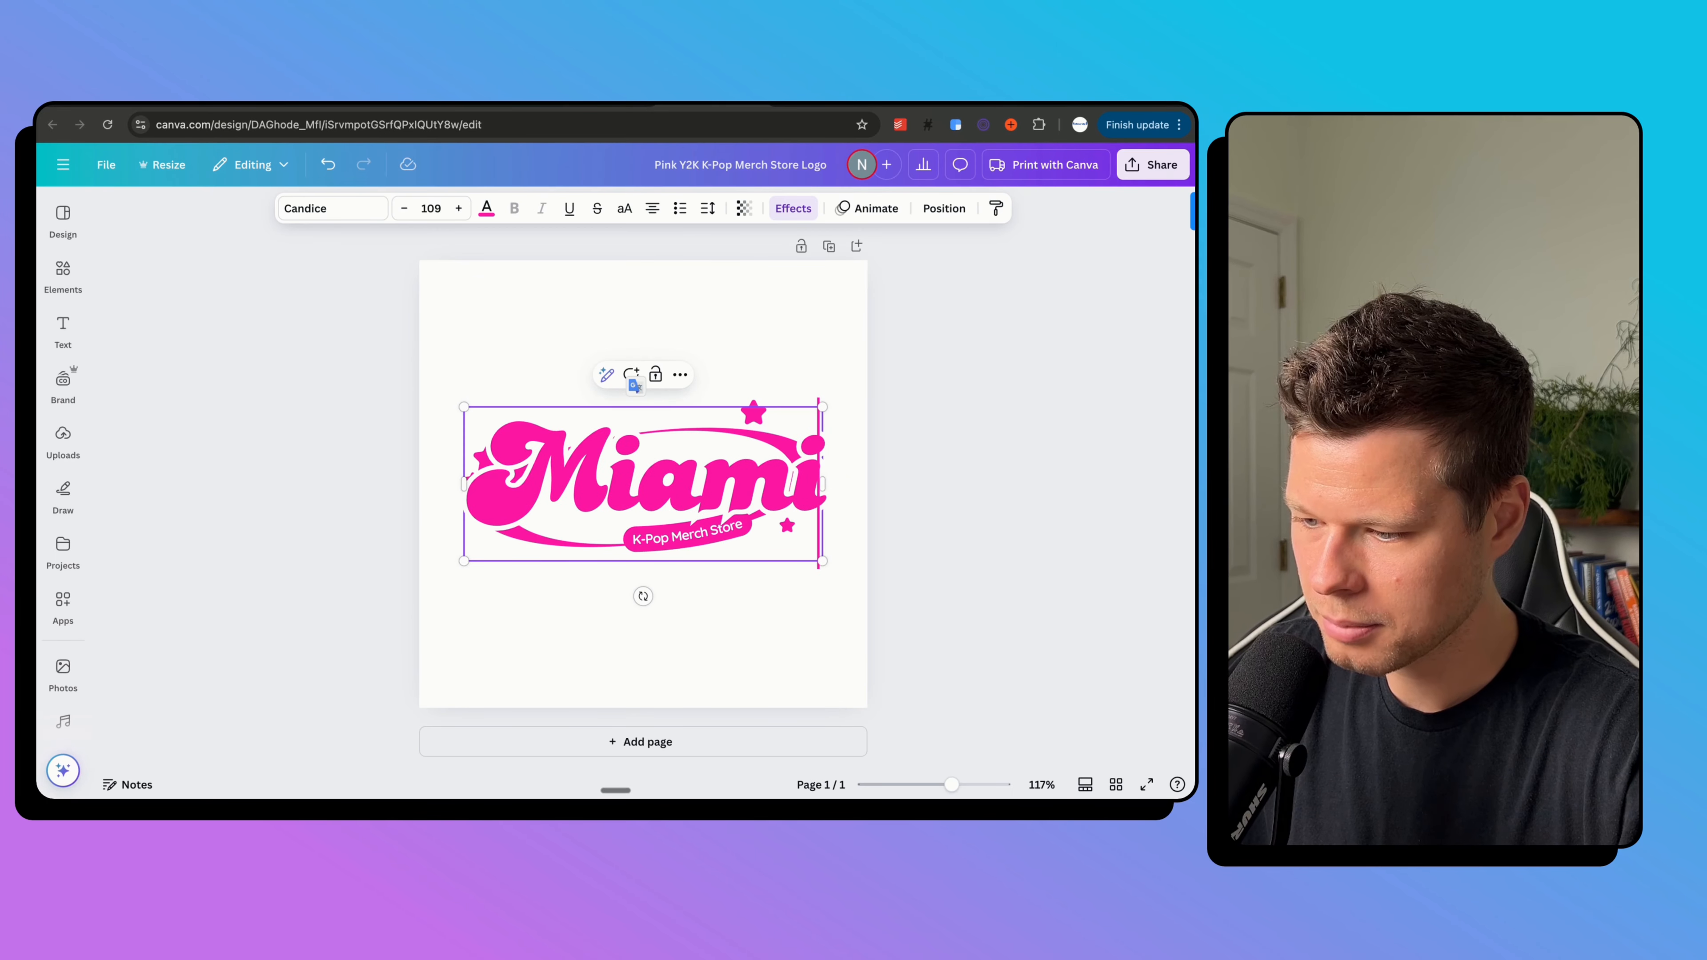
{"action": "left_click", "coordinate": [678, 533]}
{"action": "double_click", "coordinate": [677, 533]}
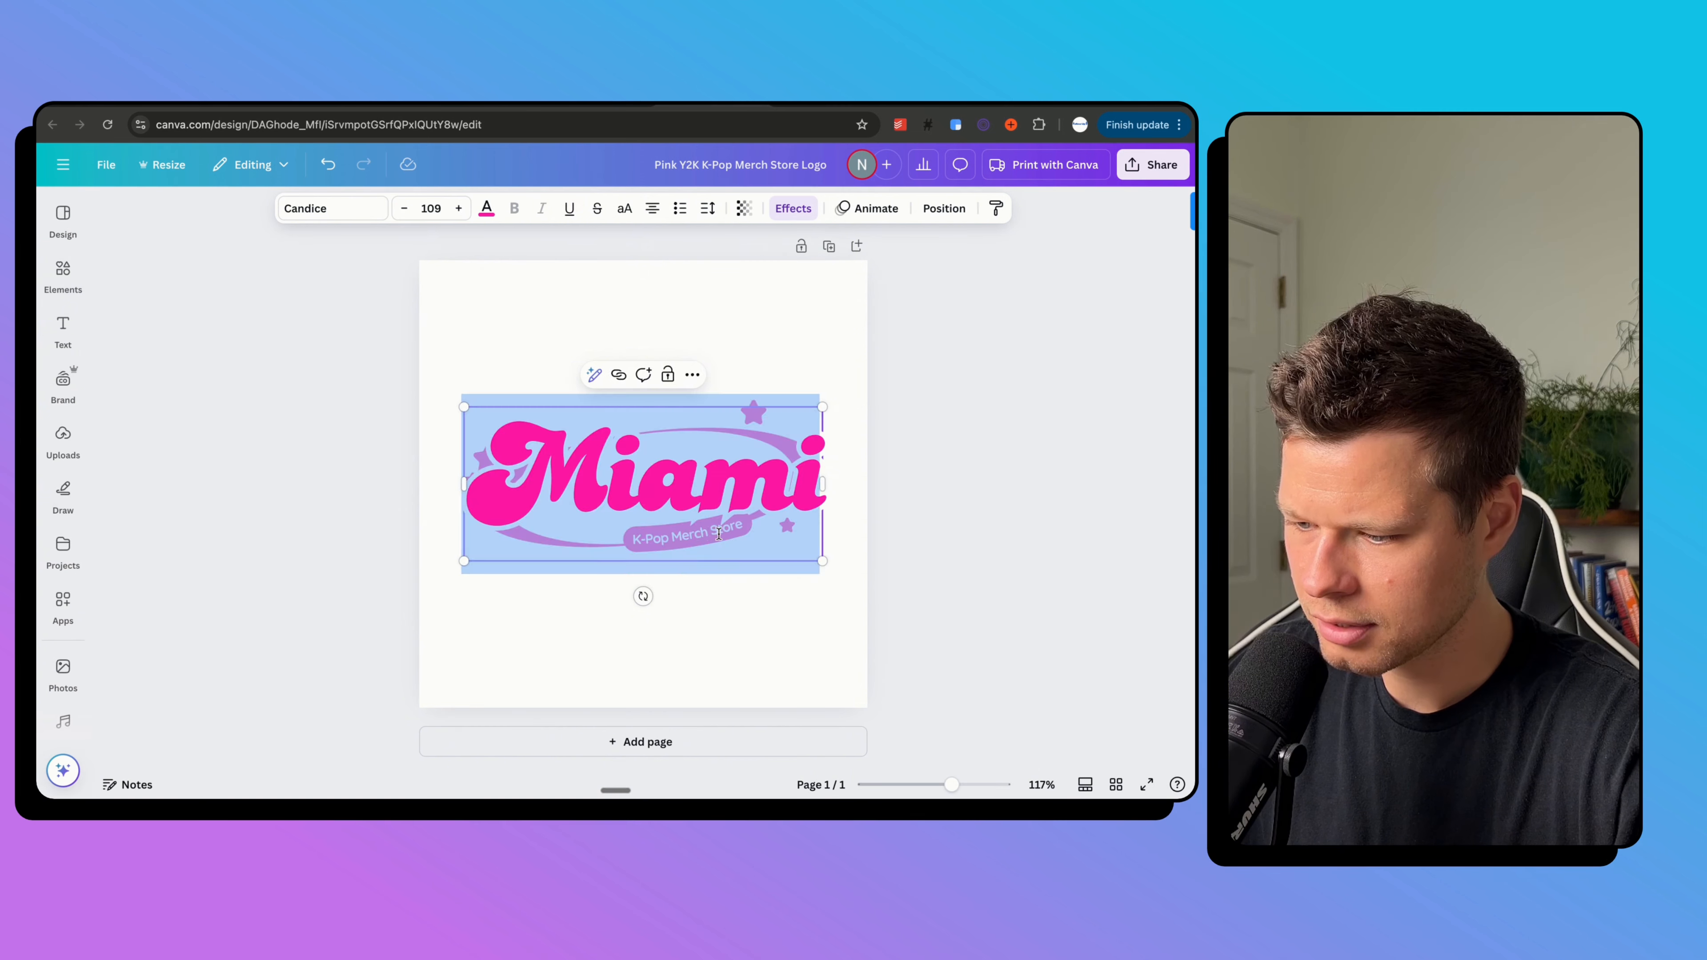
{"action": "left_click", "coordinate": [679, 533]}
Change the K-Pop Merch Store tagline to 'Mix Up'.
{"action": "double_click", "coordinate": [723, 535]}
{"action": "type", "text": "Mix up"}
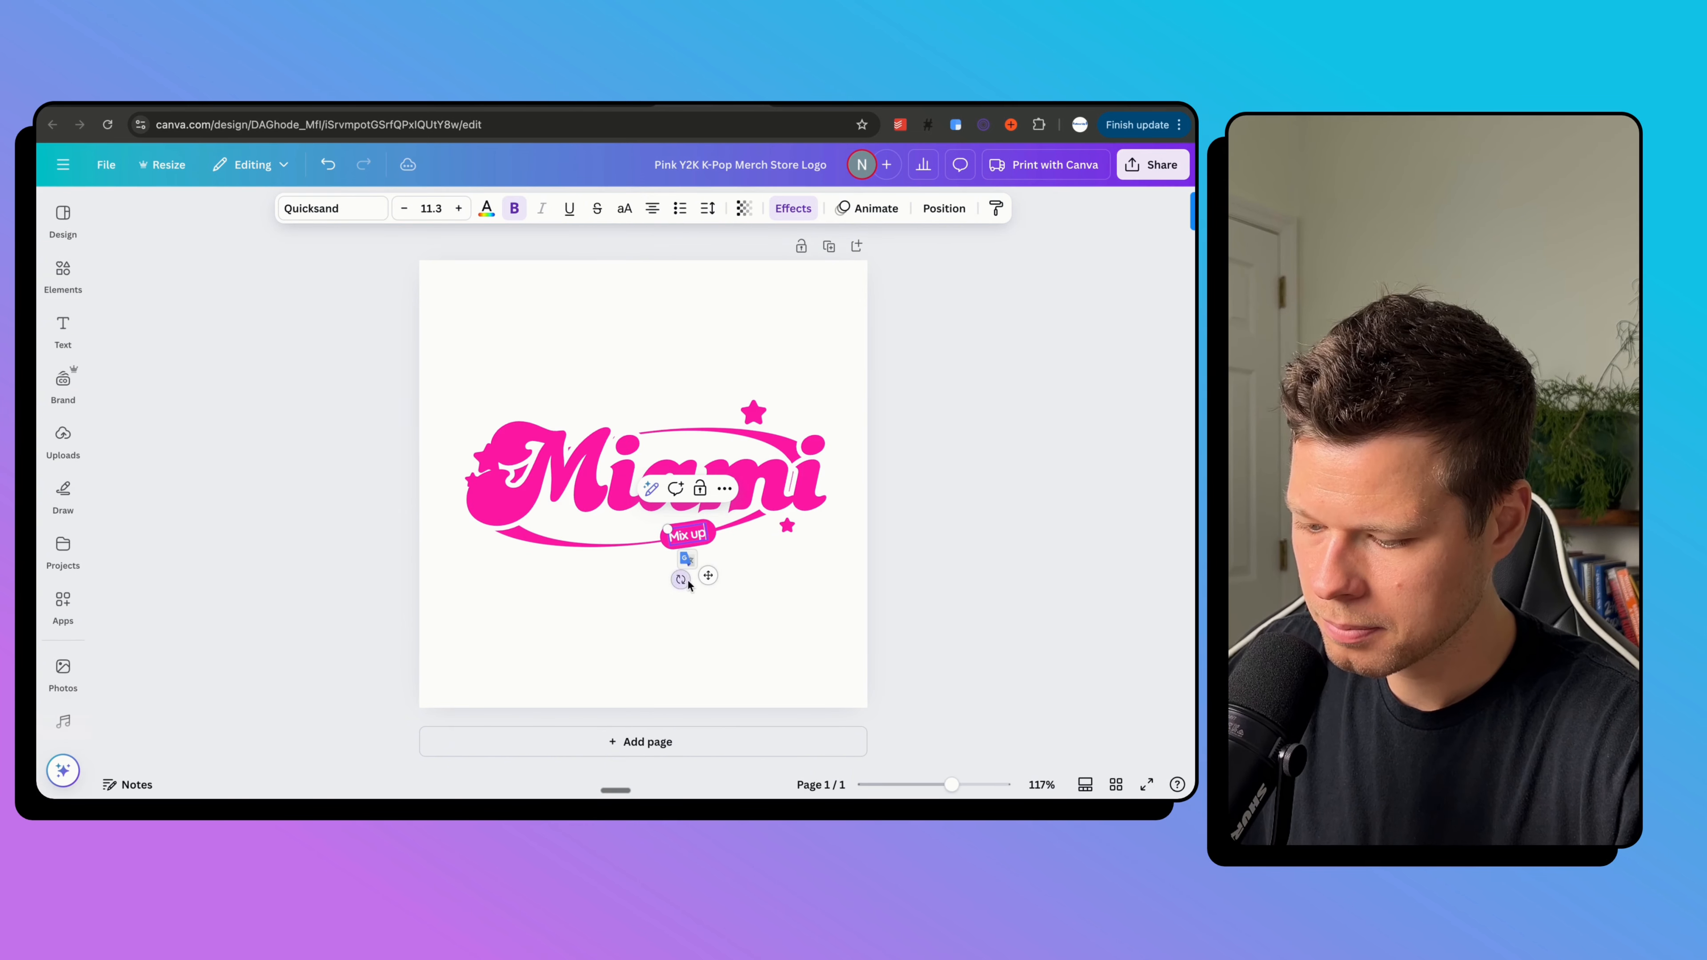
{"action": "left_click", "coordinate": [689, 585]}
{"action": "left_click", "coordinate": [601, 491]}
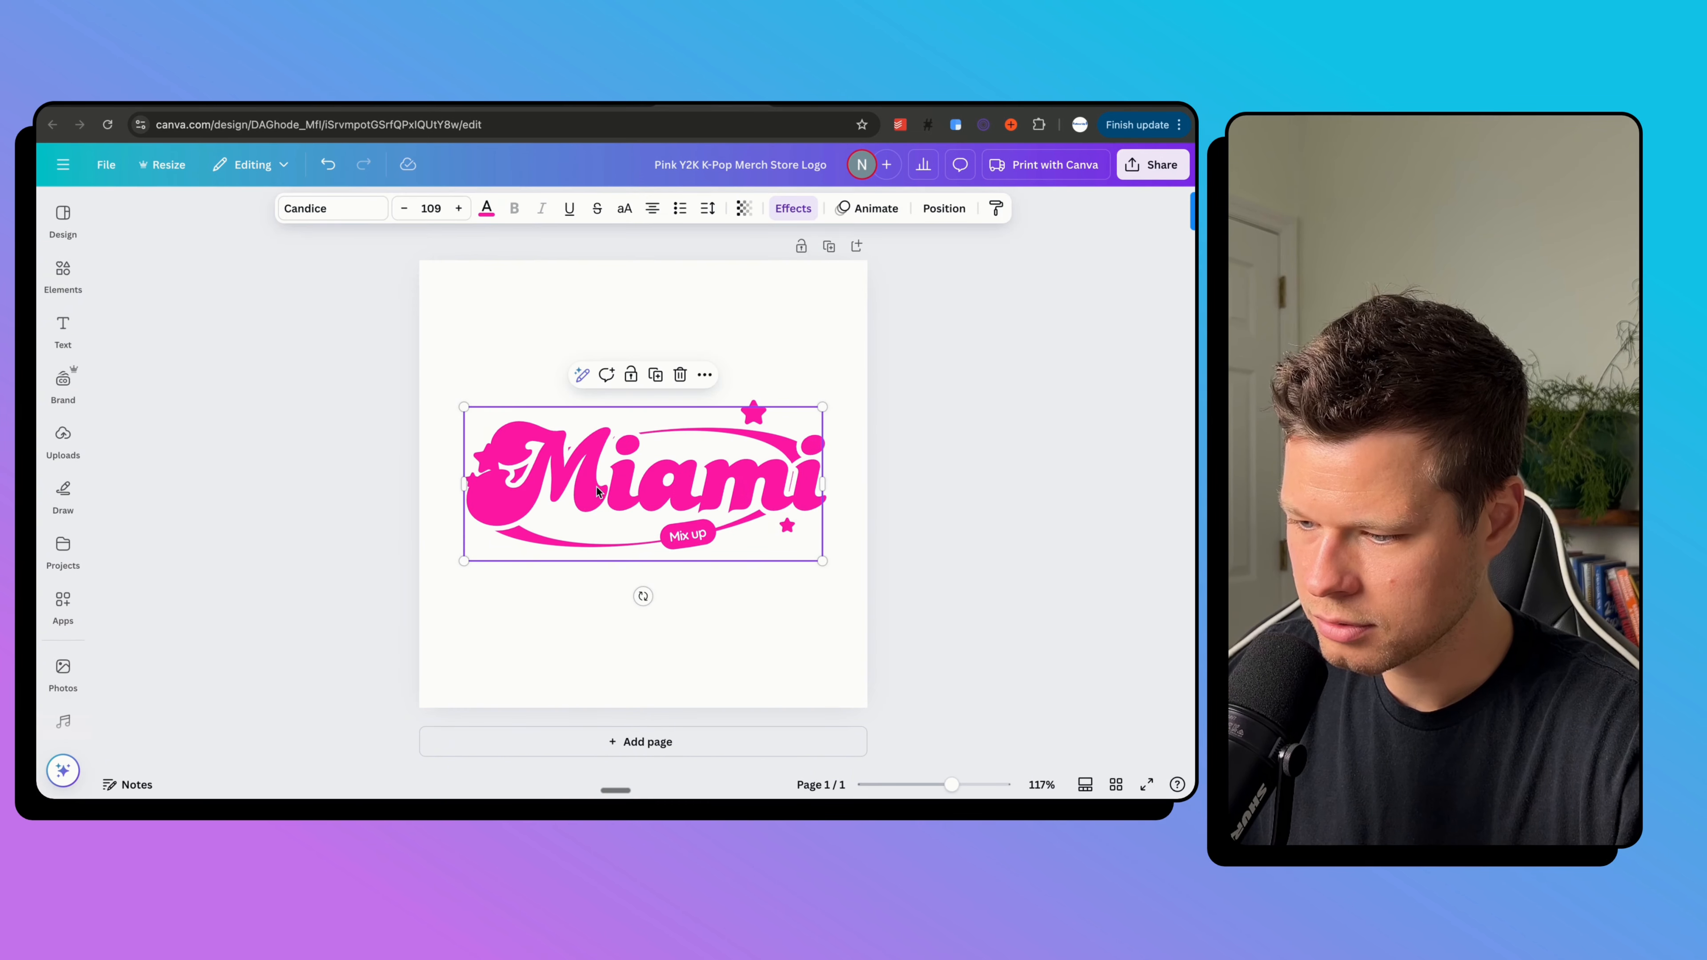
{"action": "left_click", "coordinate": [486, 207]}
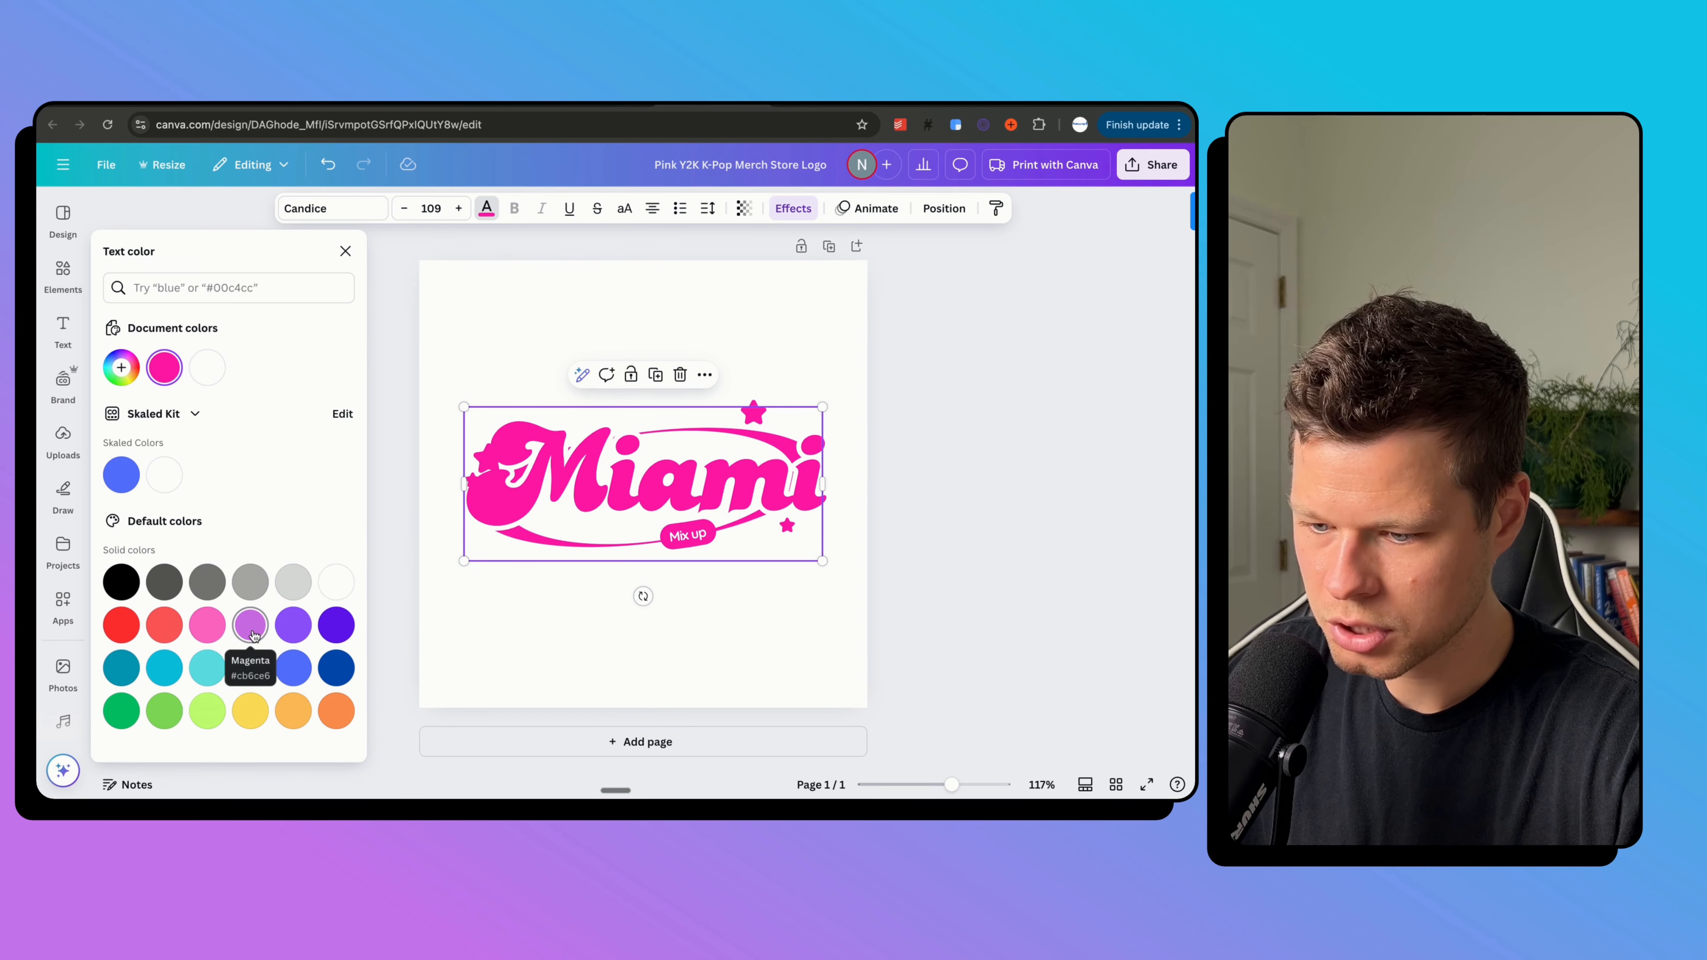
Give the Miami wordmark a turquoise fill and a dark teal outline of thickness 50.
{"action": "left_click", "coordinate": [207, 673]}
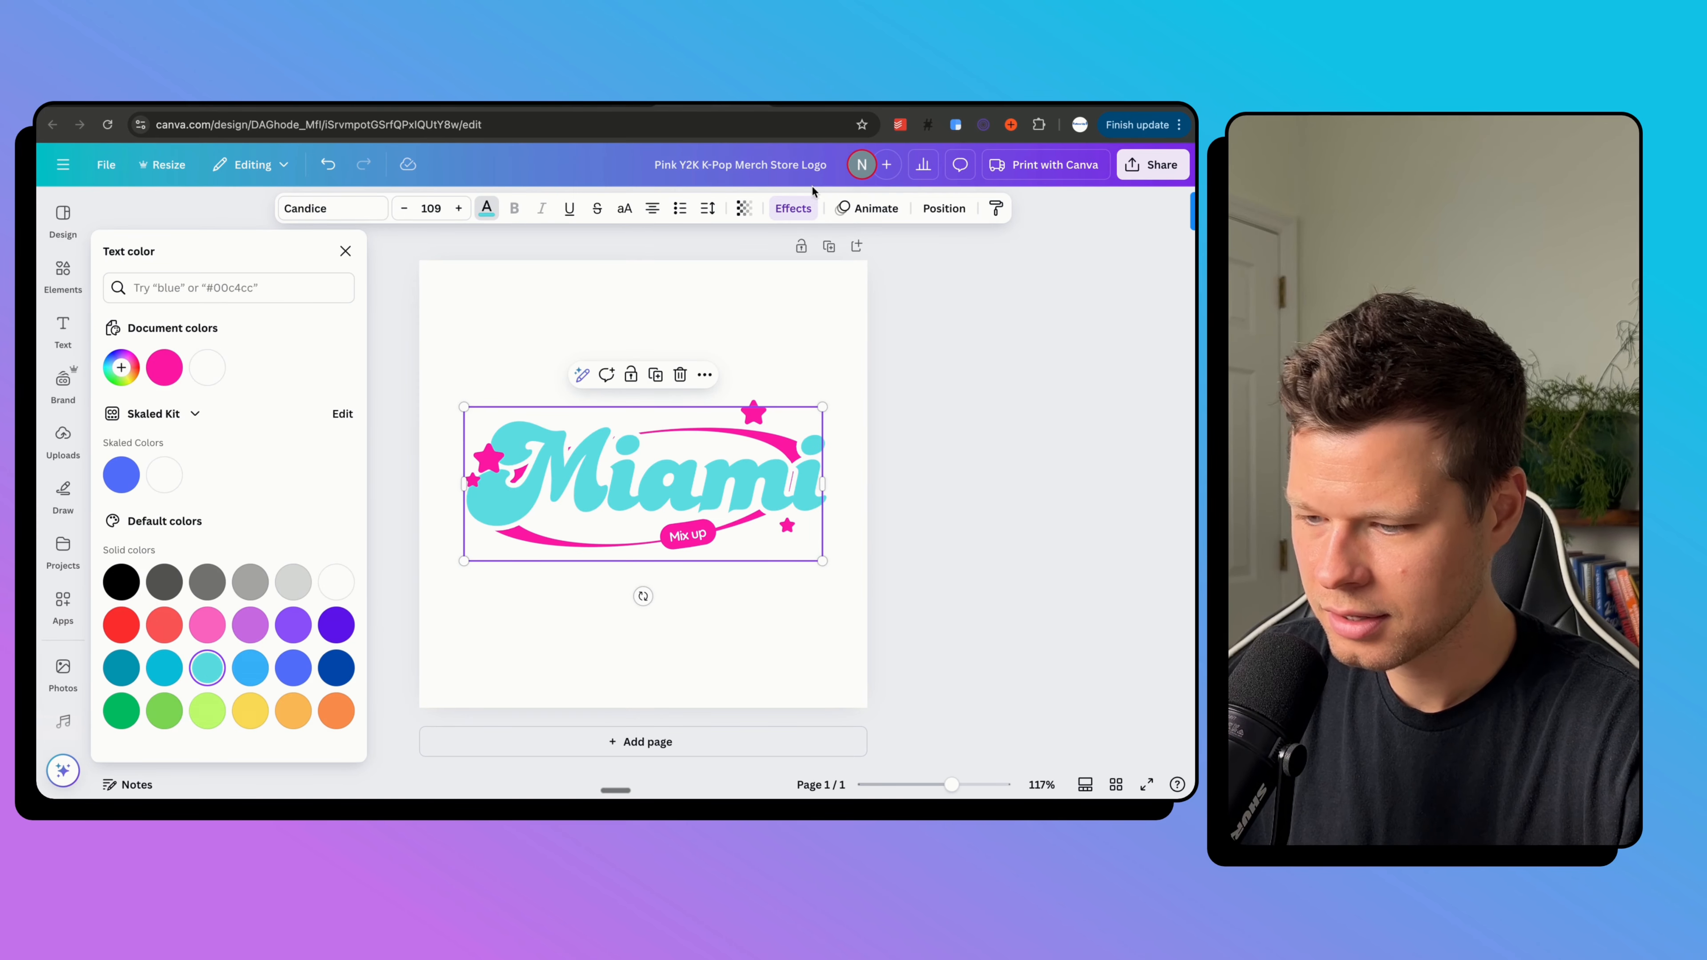
{"action": "left_click", "coordinate": [793, 208]}
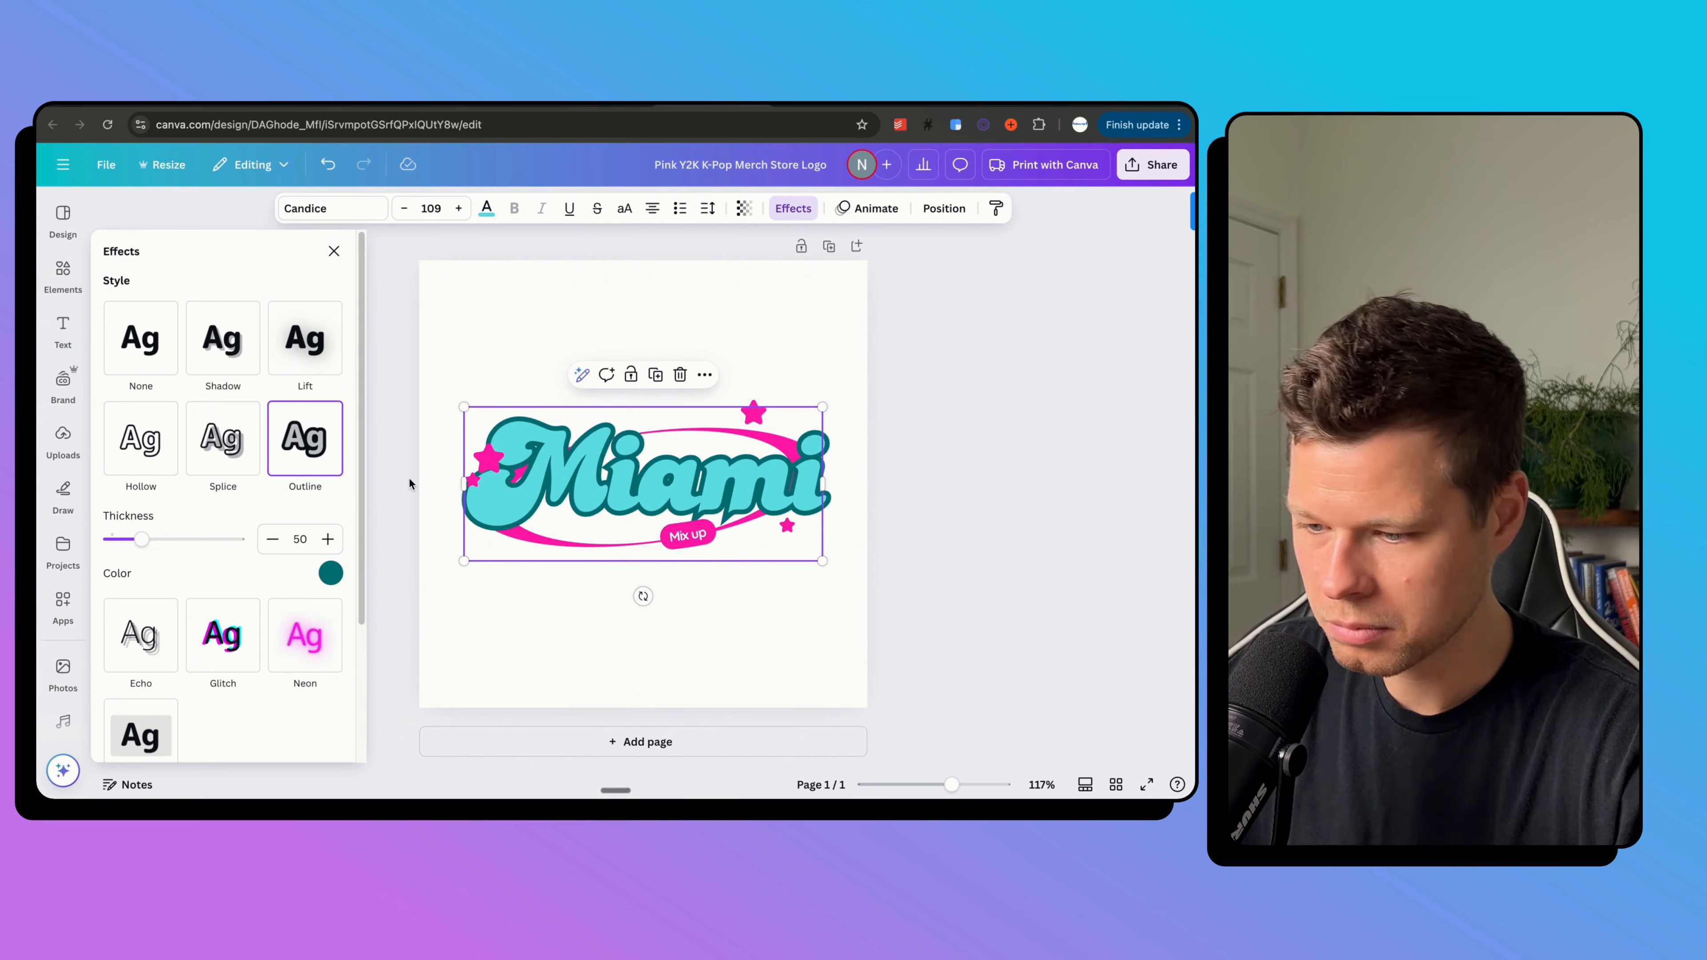
{"action": "left_click", "coordinate": [475, 312]}
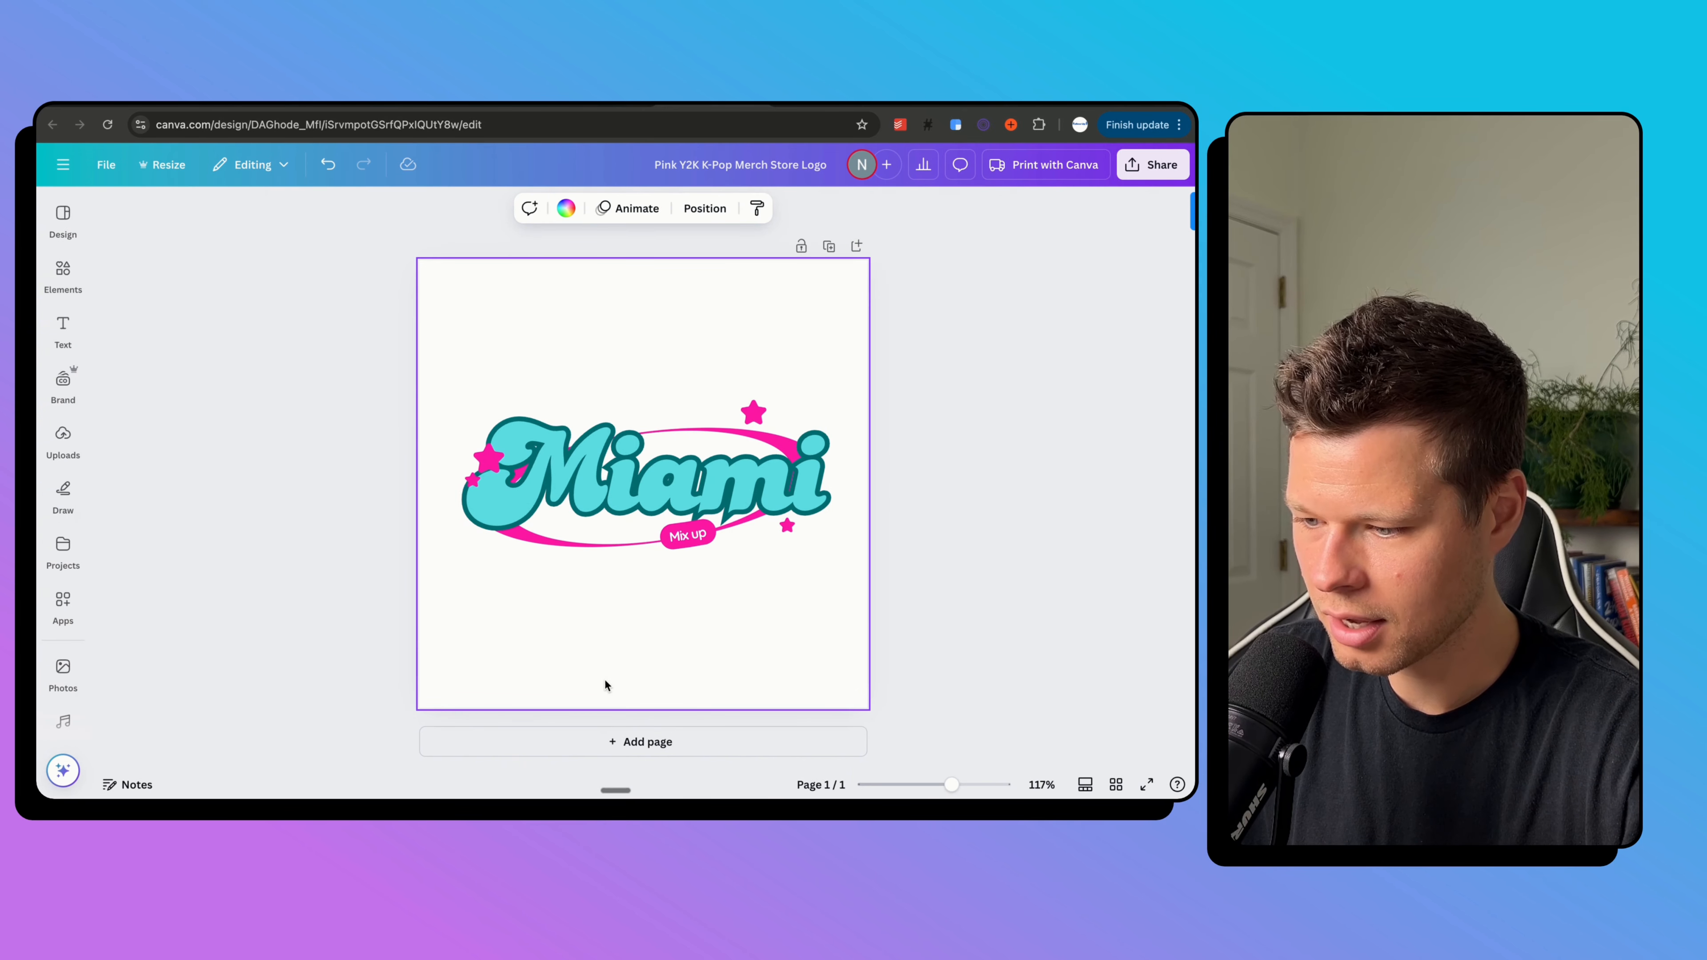
{"action": "left_click", "coordinate": [523, 540]}
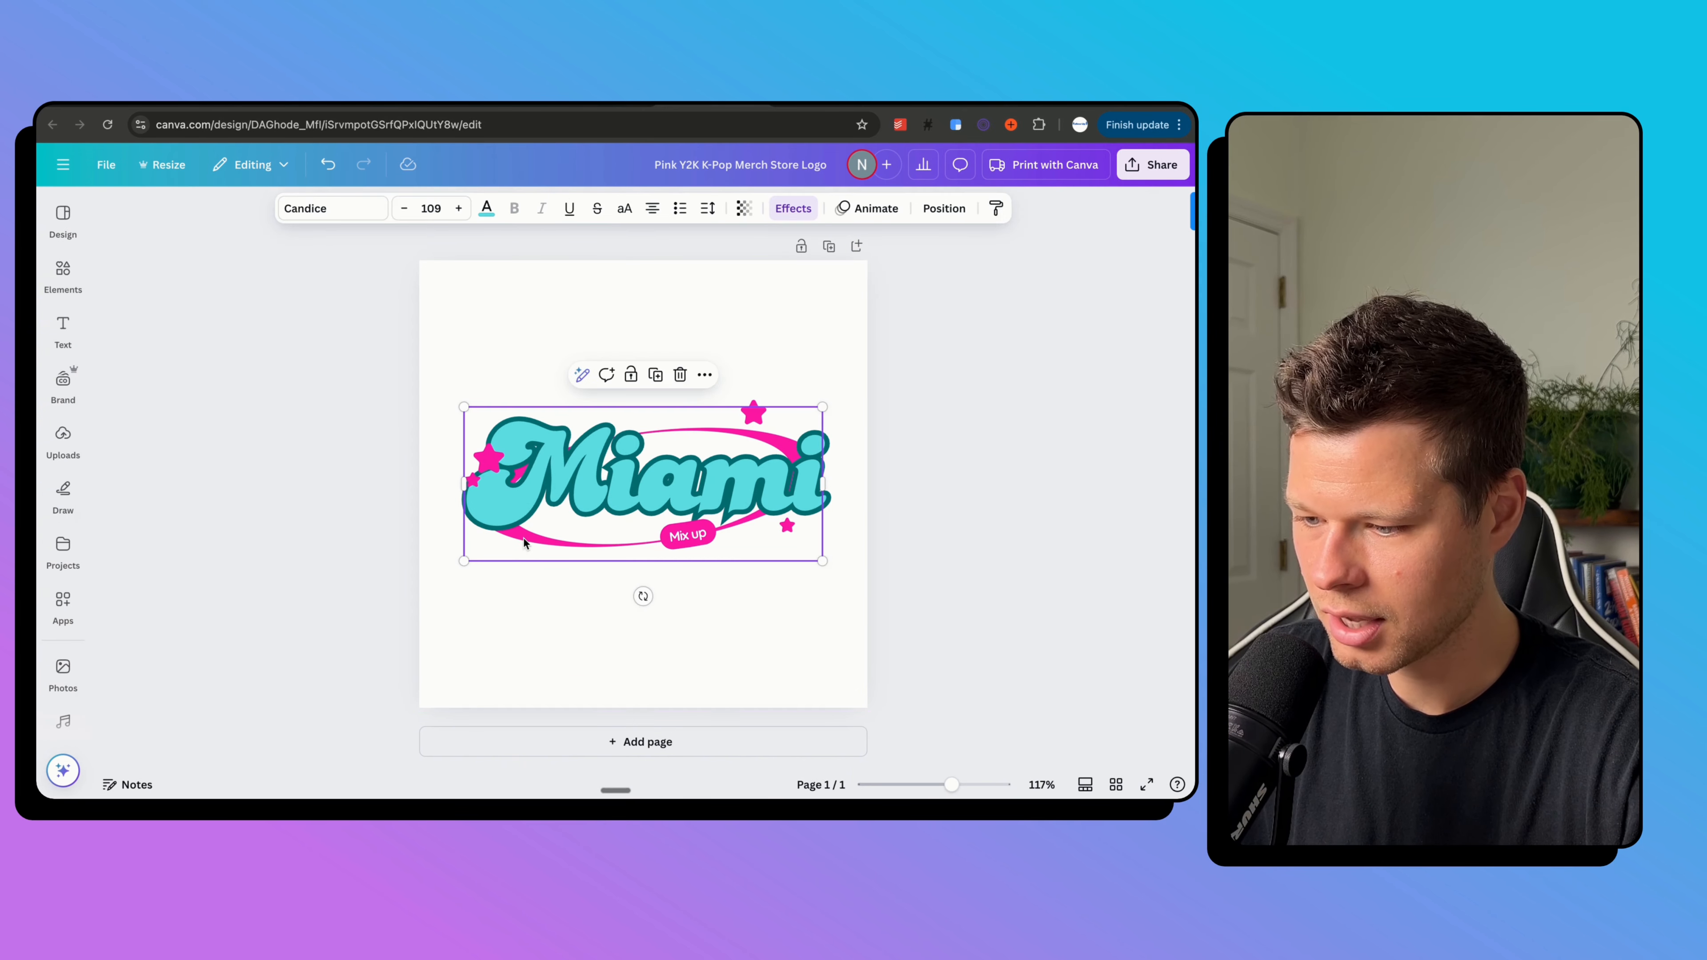
{"action": "left_click", "coordinate": [650, 540]}
{"action": "left_click", "coordinate": [944, 208]}
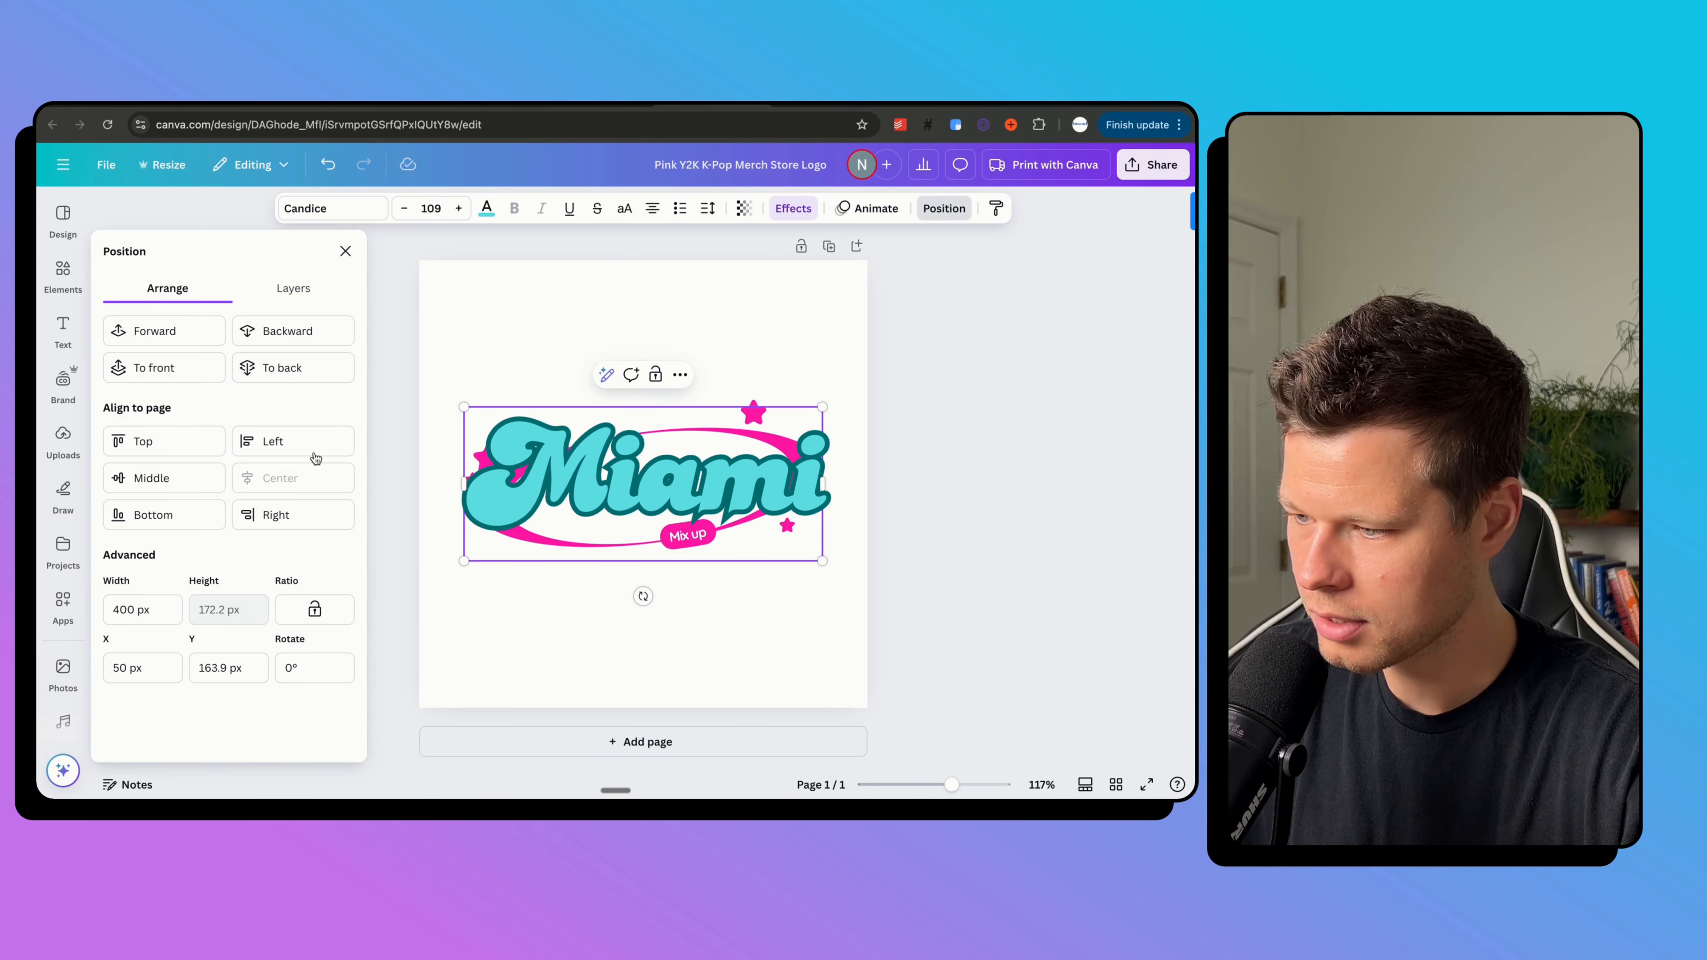
{"action": "left_click", "coordinate": [293, 287]}
Recolour the swoosh ellipse to a new custom light pink, #FF84CF.
{"action": "left_click", "coordinate": [239, 624]}
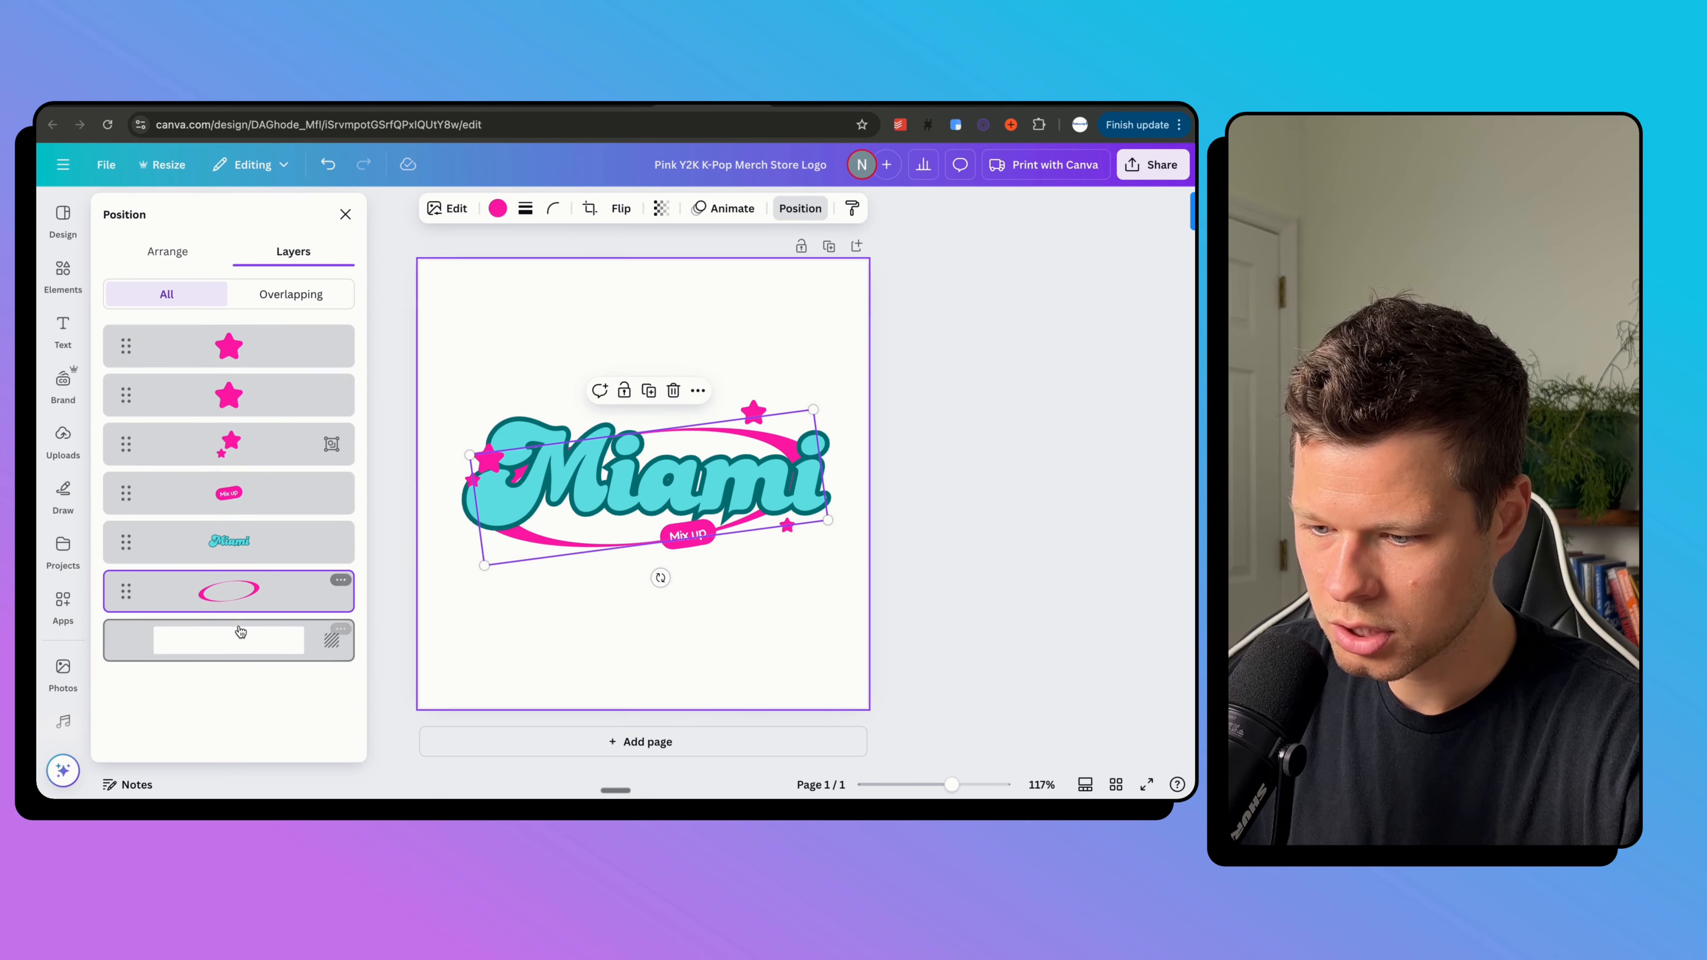
{"action": "left_click", "coordinate": [498, 208]}
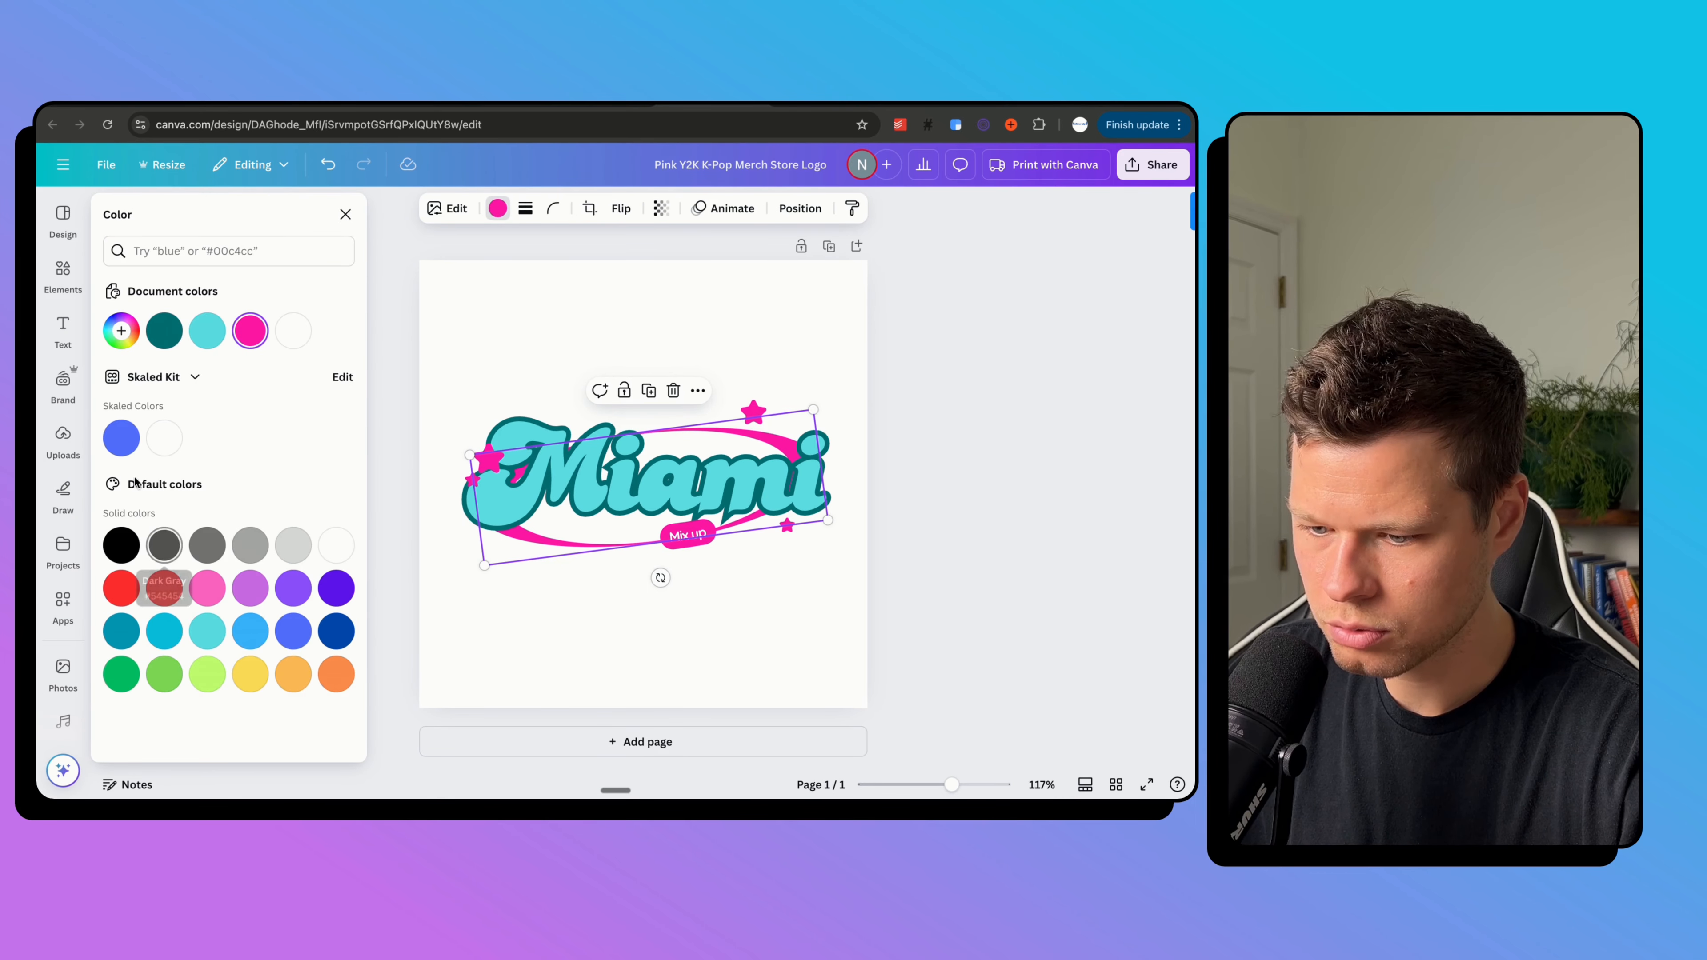
{"action": "left_click", "coordinate": [130, 334]}
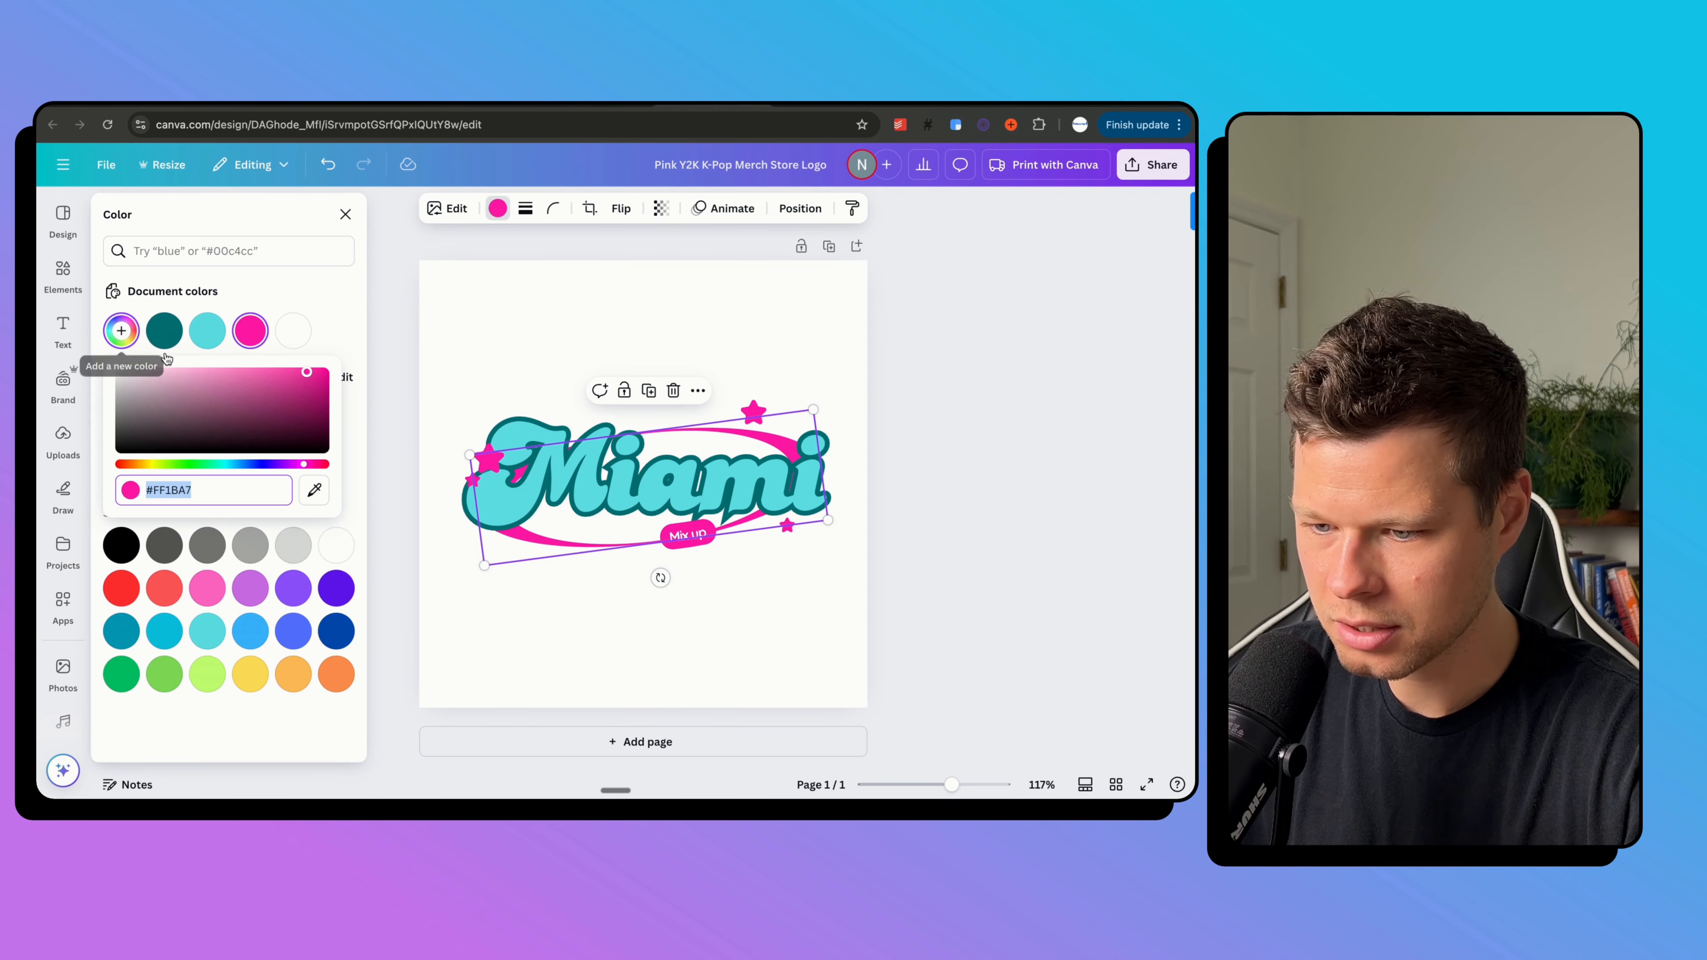
{"action": "left_click_drag", "start_coordinate": [301, 375], "coordinate": [219, 372]}
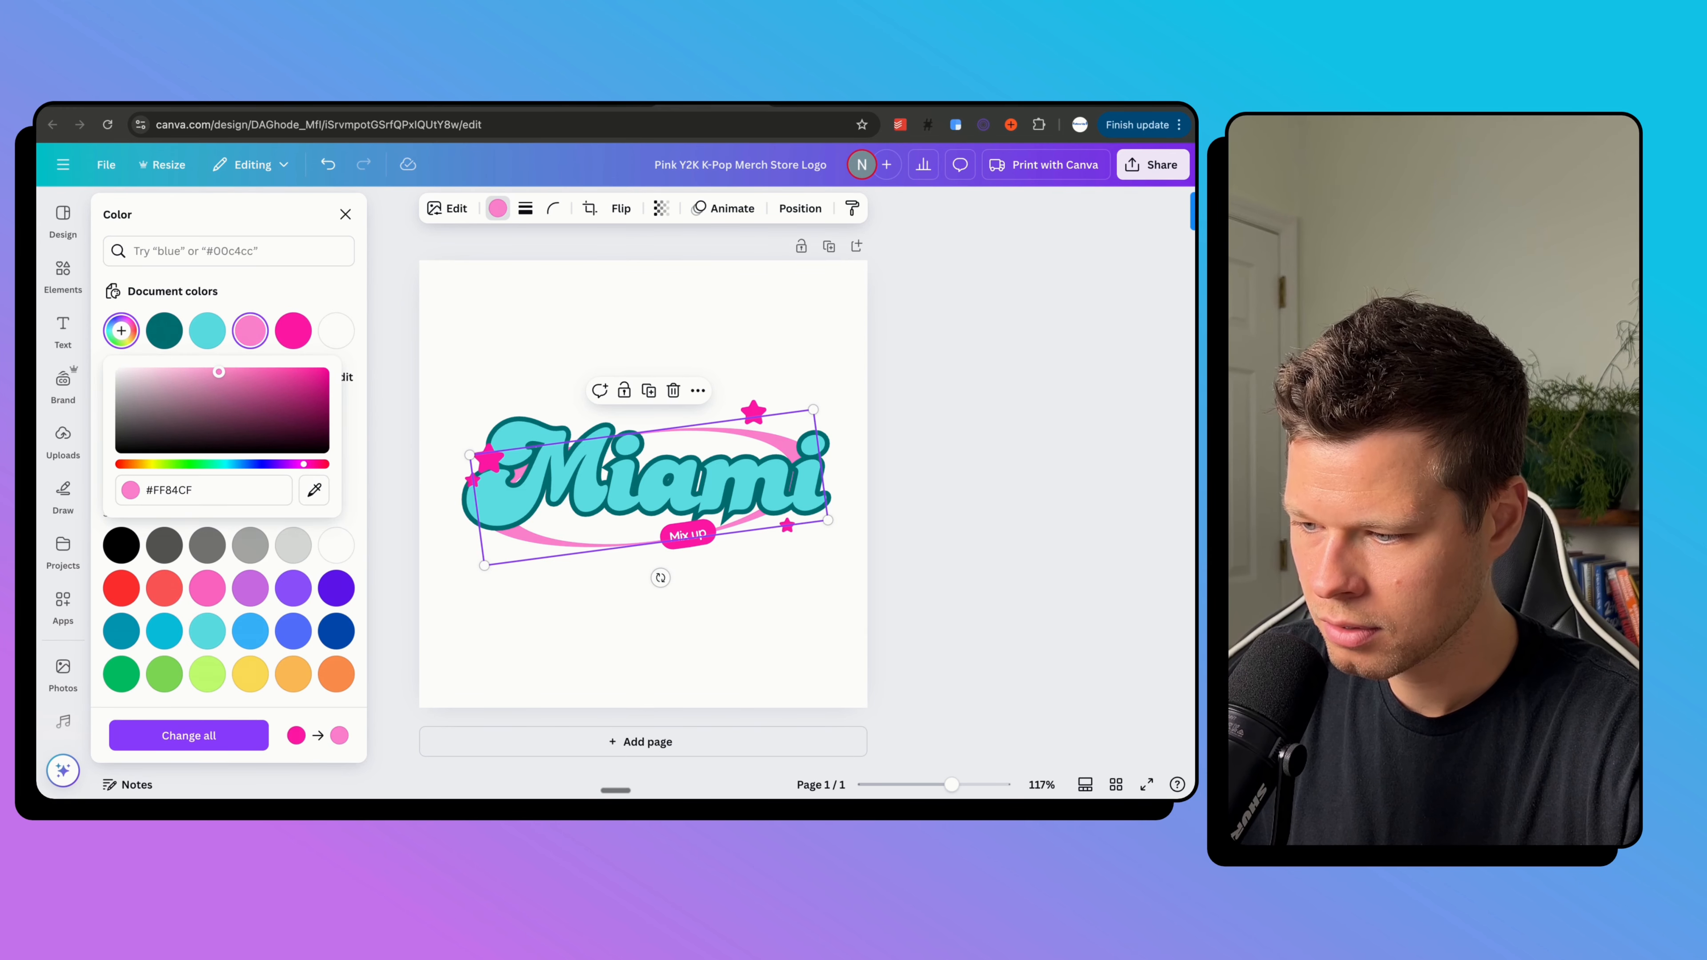
{"action": "left_click", "coordinate": [661, 578]}
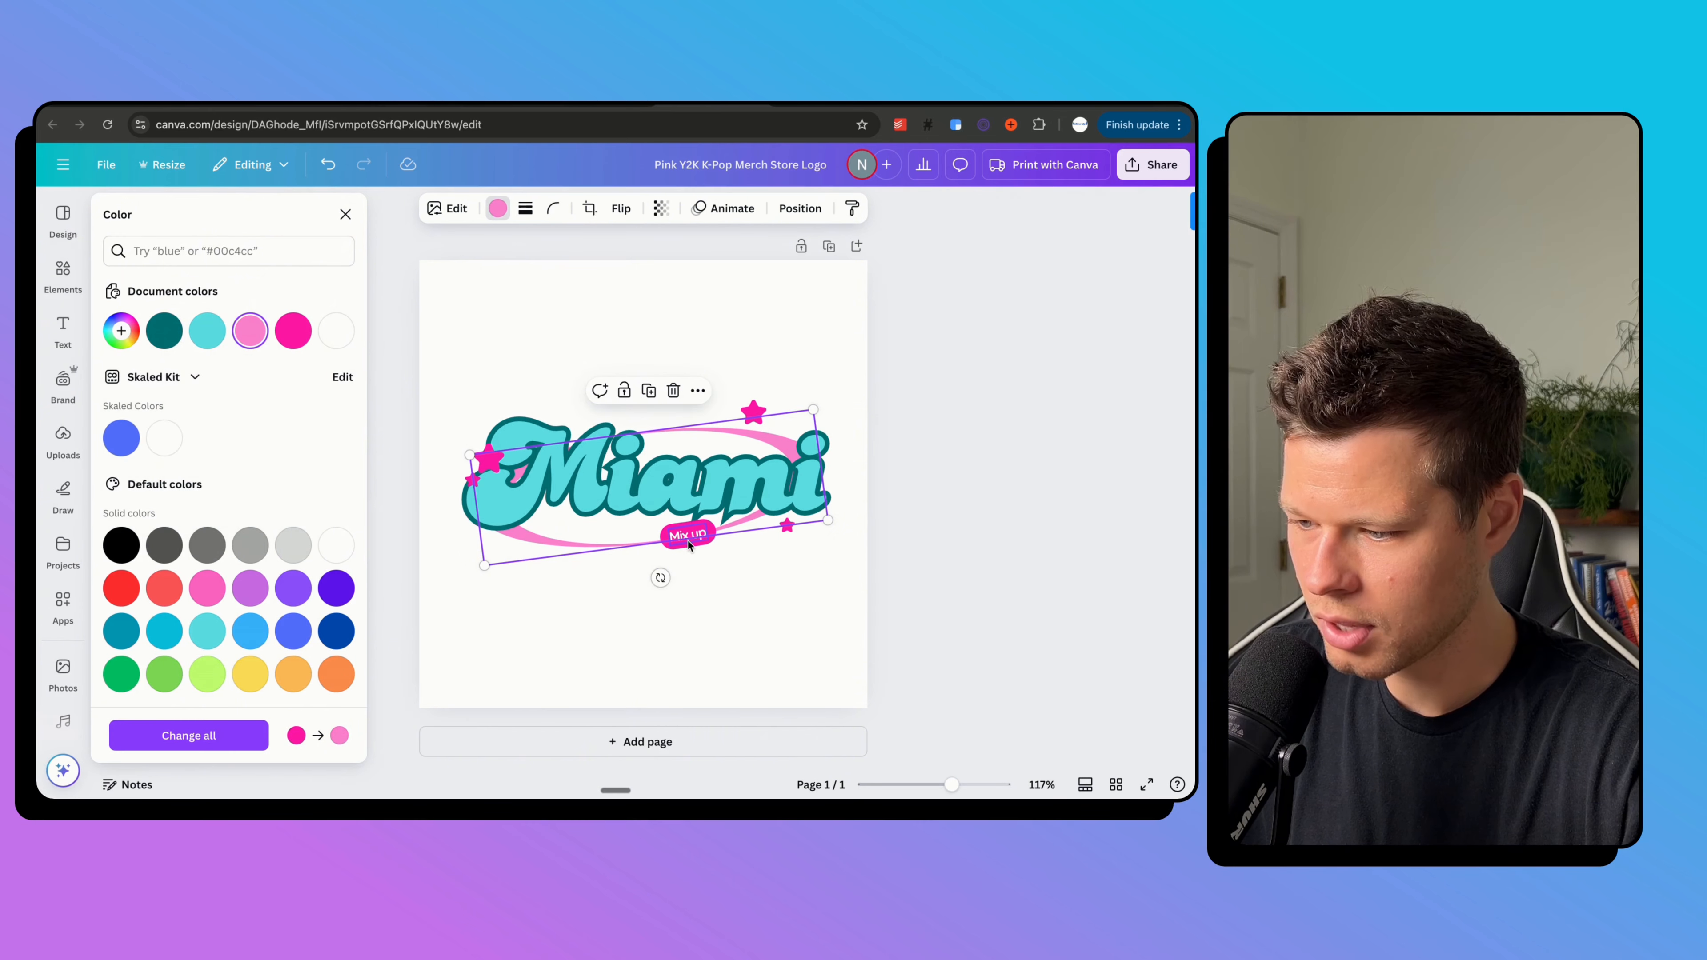
Apply the same light pink to the upper and left stars, then open Share.
{"action": "left_click", "coordinate": [753, 413]}
{"action": "left_click", "coordinate": [497, 208]}
{"action": "left_click", "coordinate": [291, 330]}
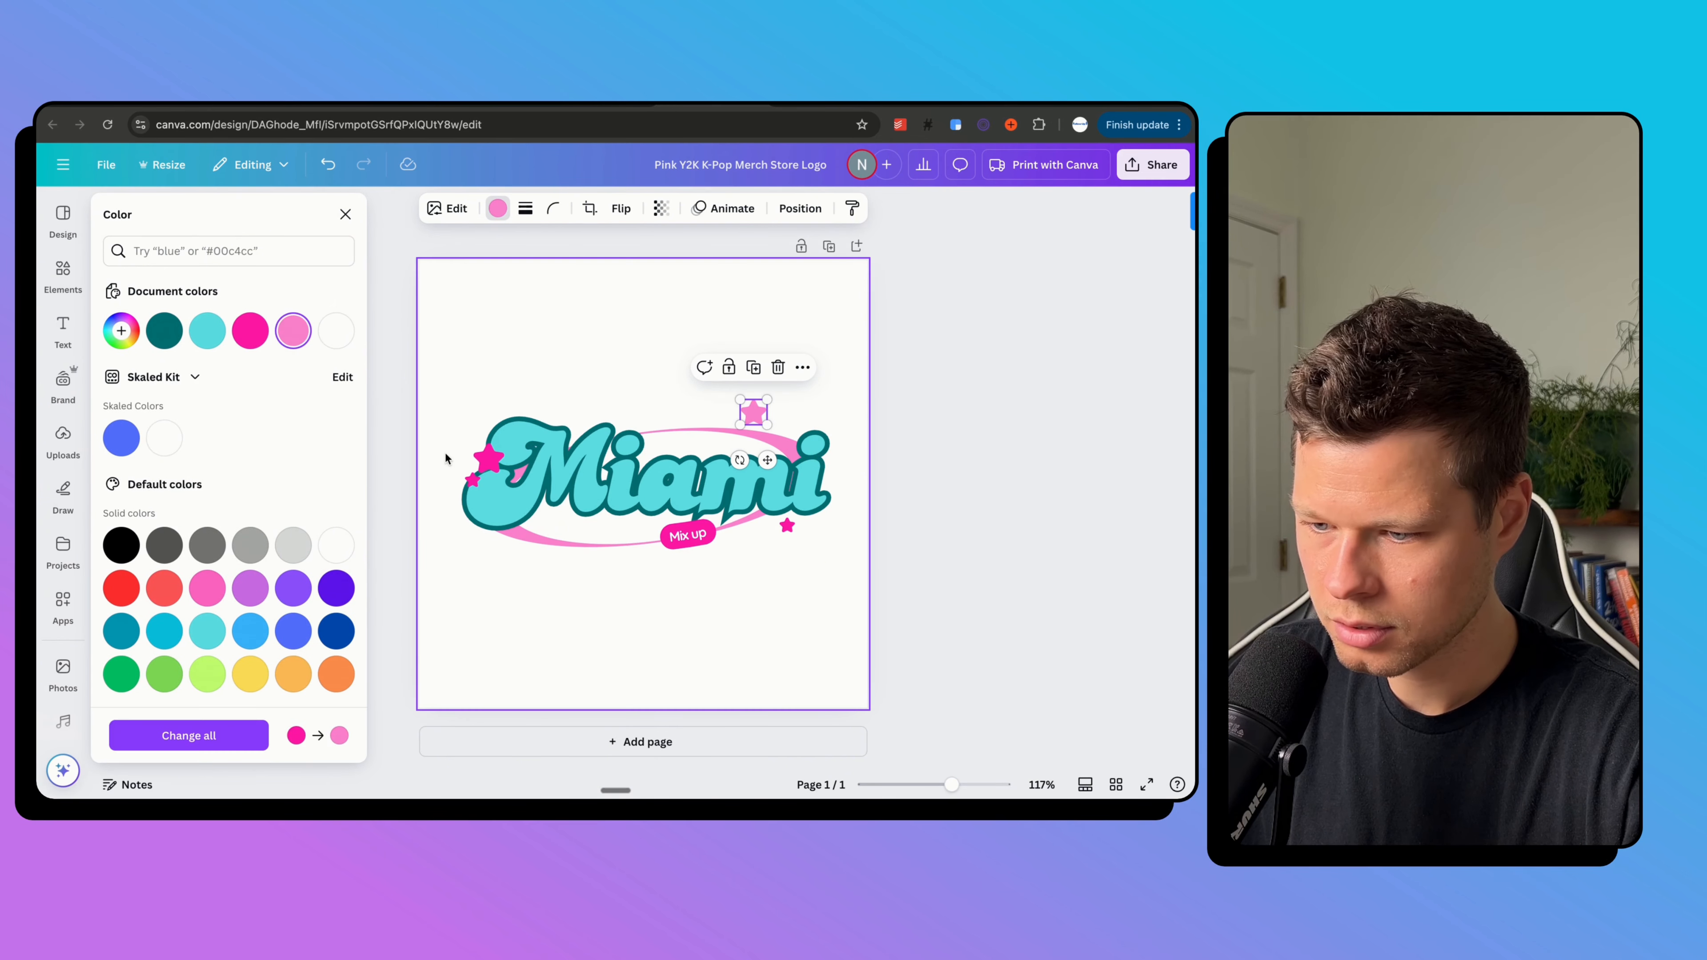
{"action": "left_click", "coordinate": [491, 458]}
{"action": "left_click", "coordinate": [293, 333]}
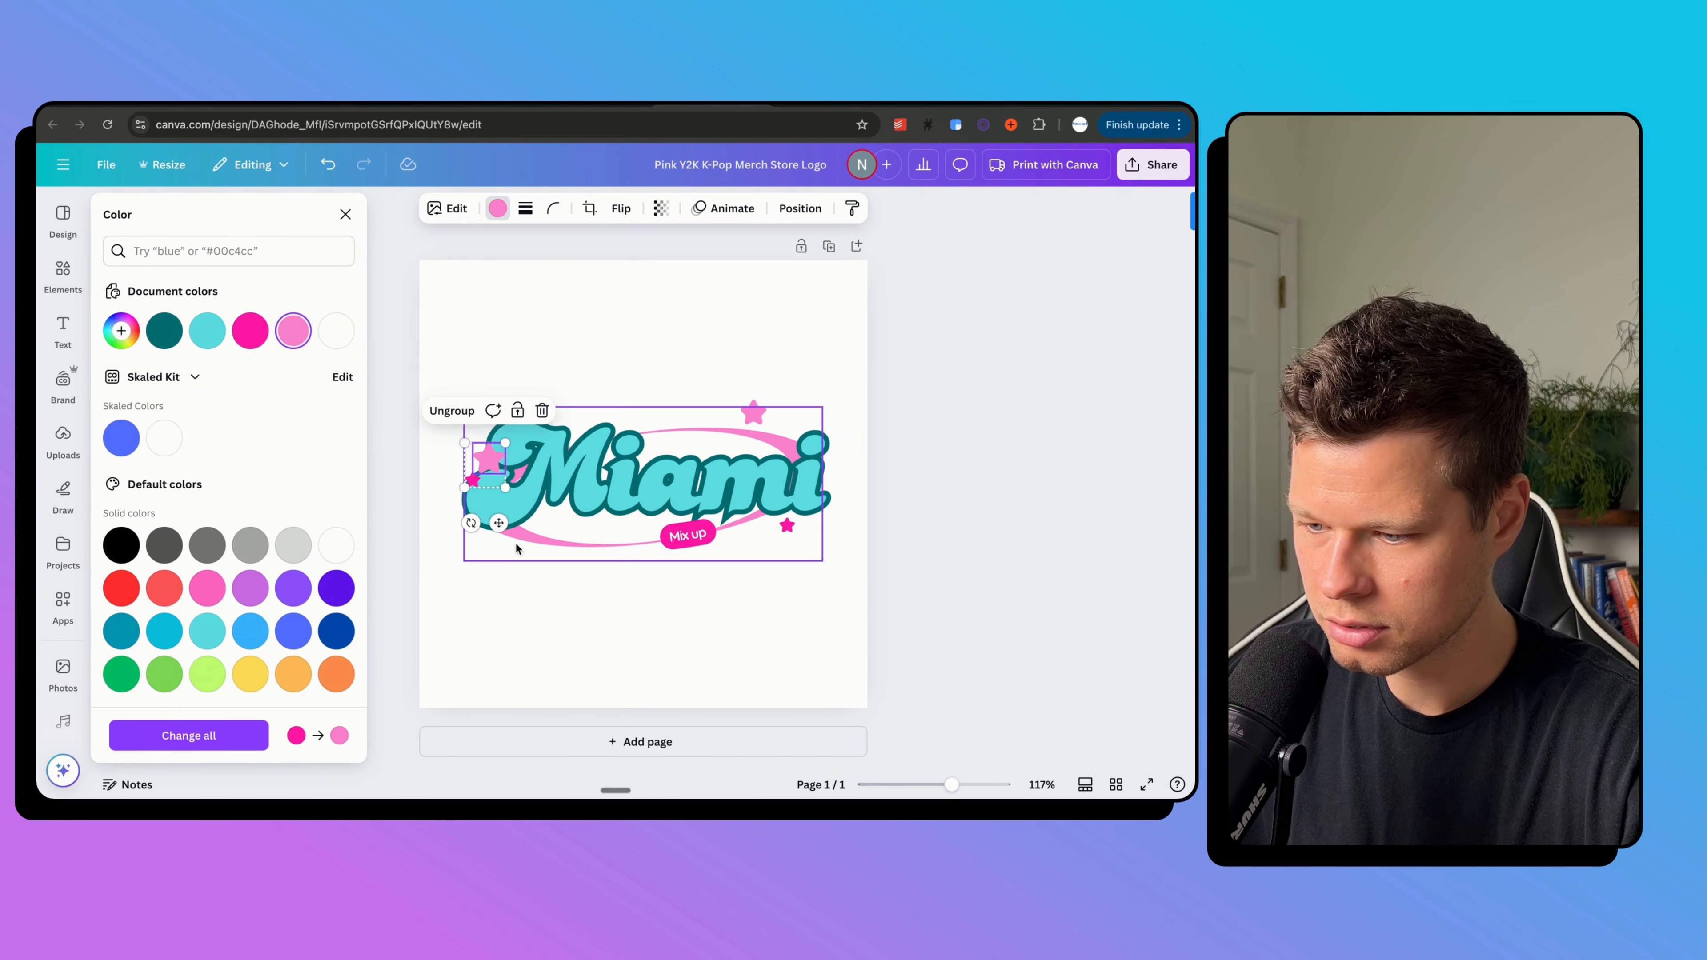
{"action": "left_click", "coordinate": [1021, 304]}
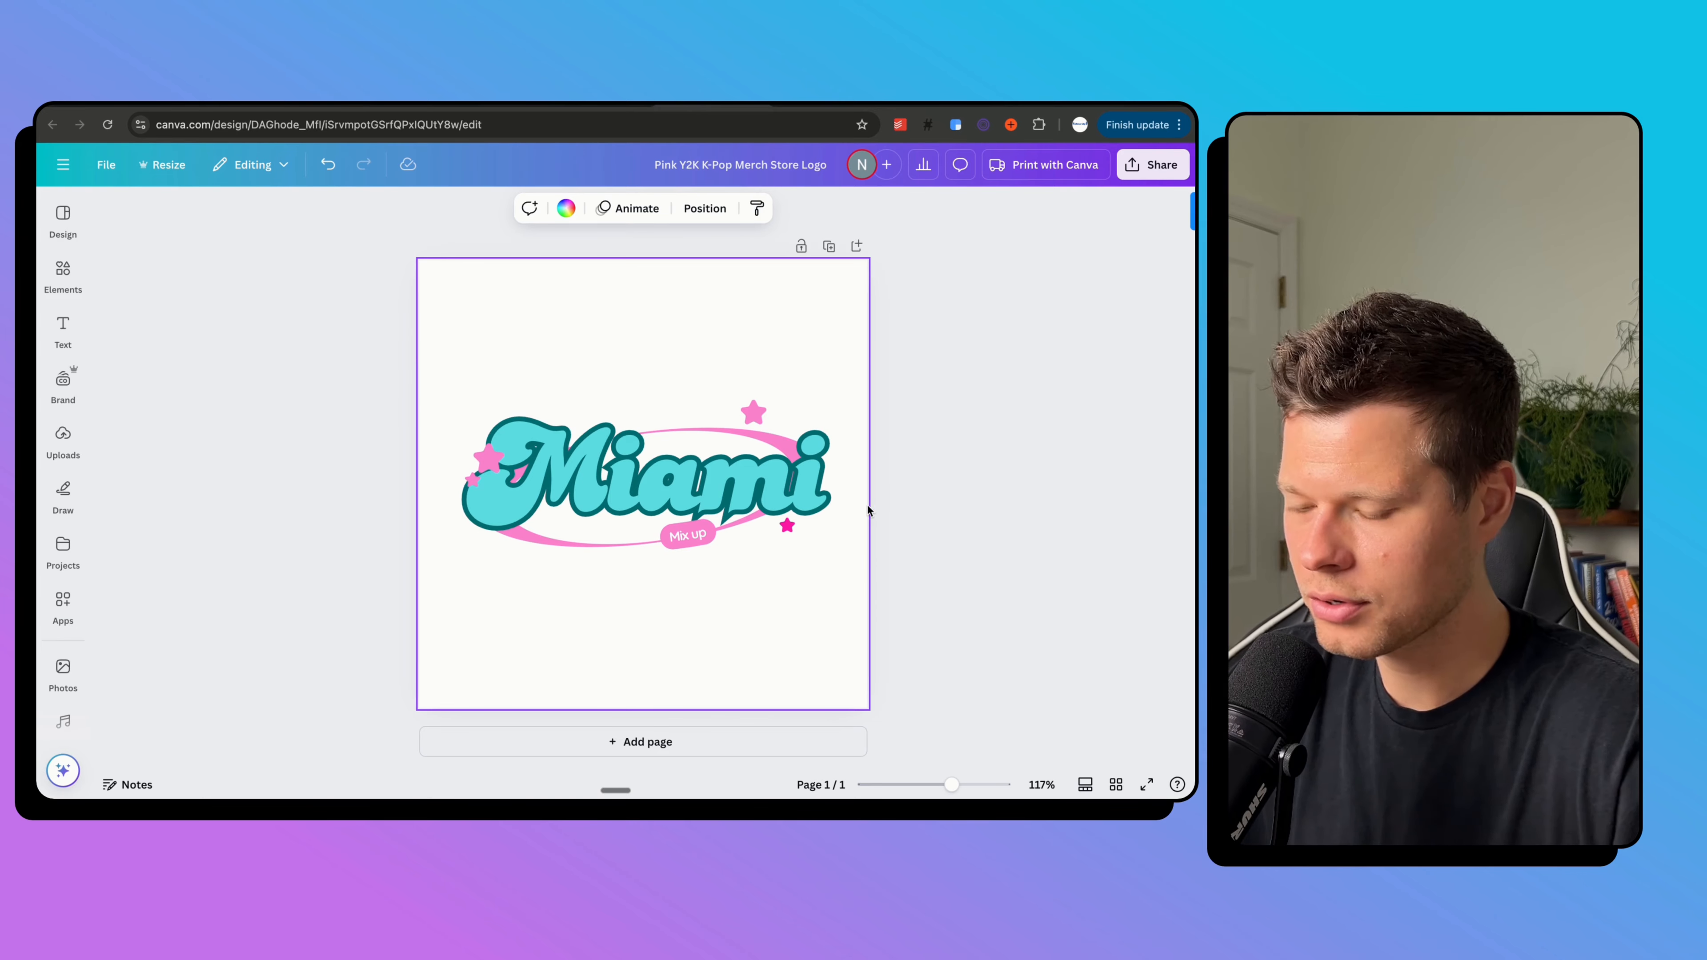
{"action": "left_click", "coordinate": [787, 525]}
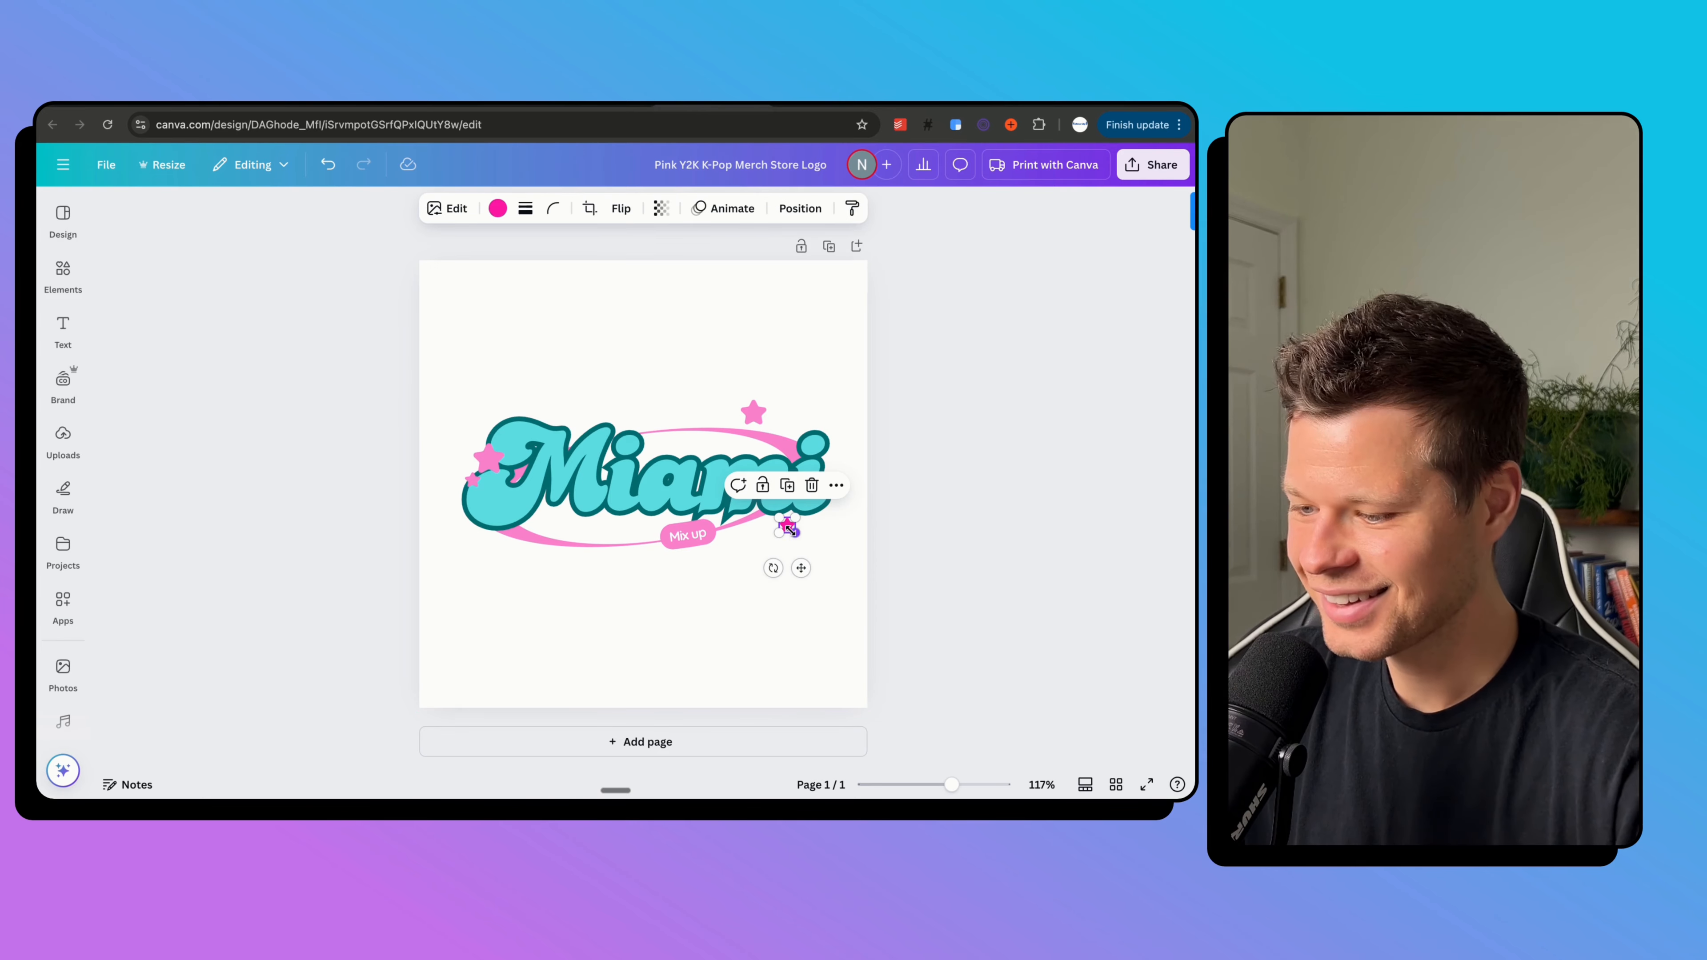
{"action": "left_click", "coordinate": [498, 208]}
{"action": "left_click", "coordinate": [528, 291]}
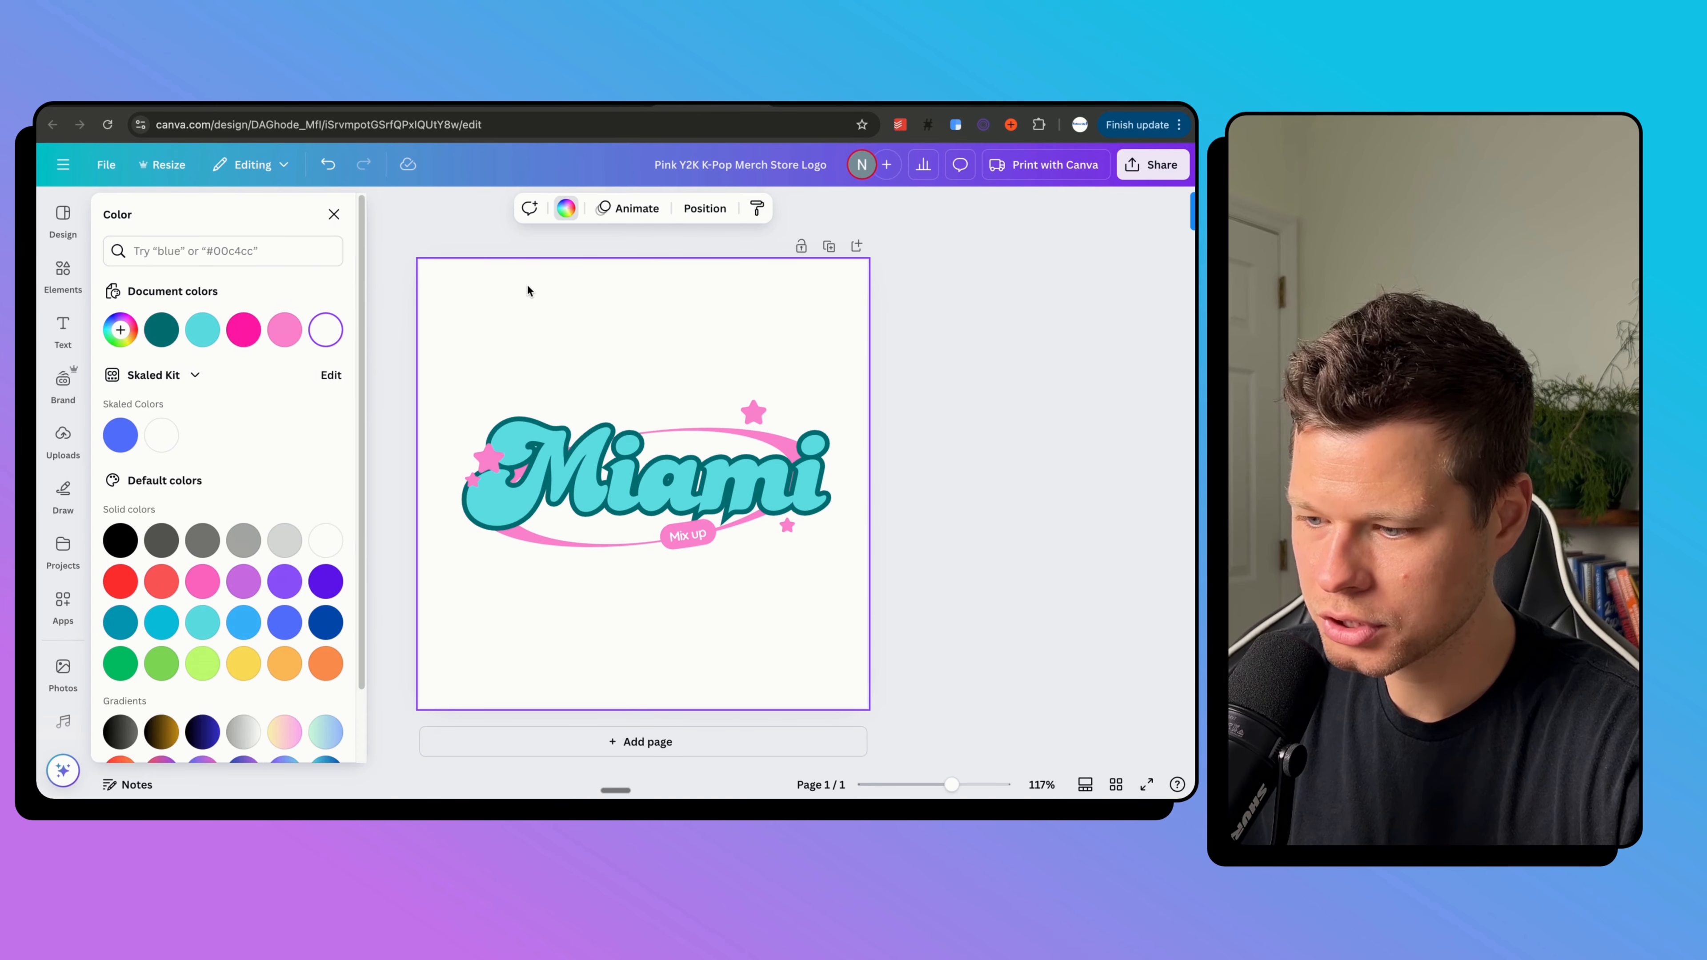
{"action": "left_click", "coordinate": [955, 358]}
{"action": "left_click", "coordinate": [1164, 171]}
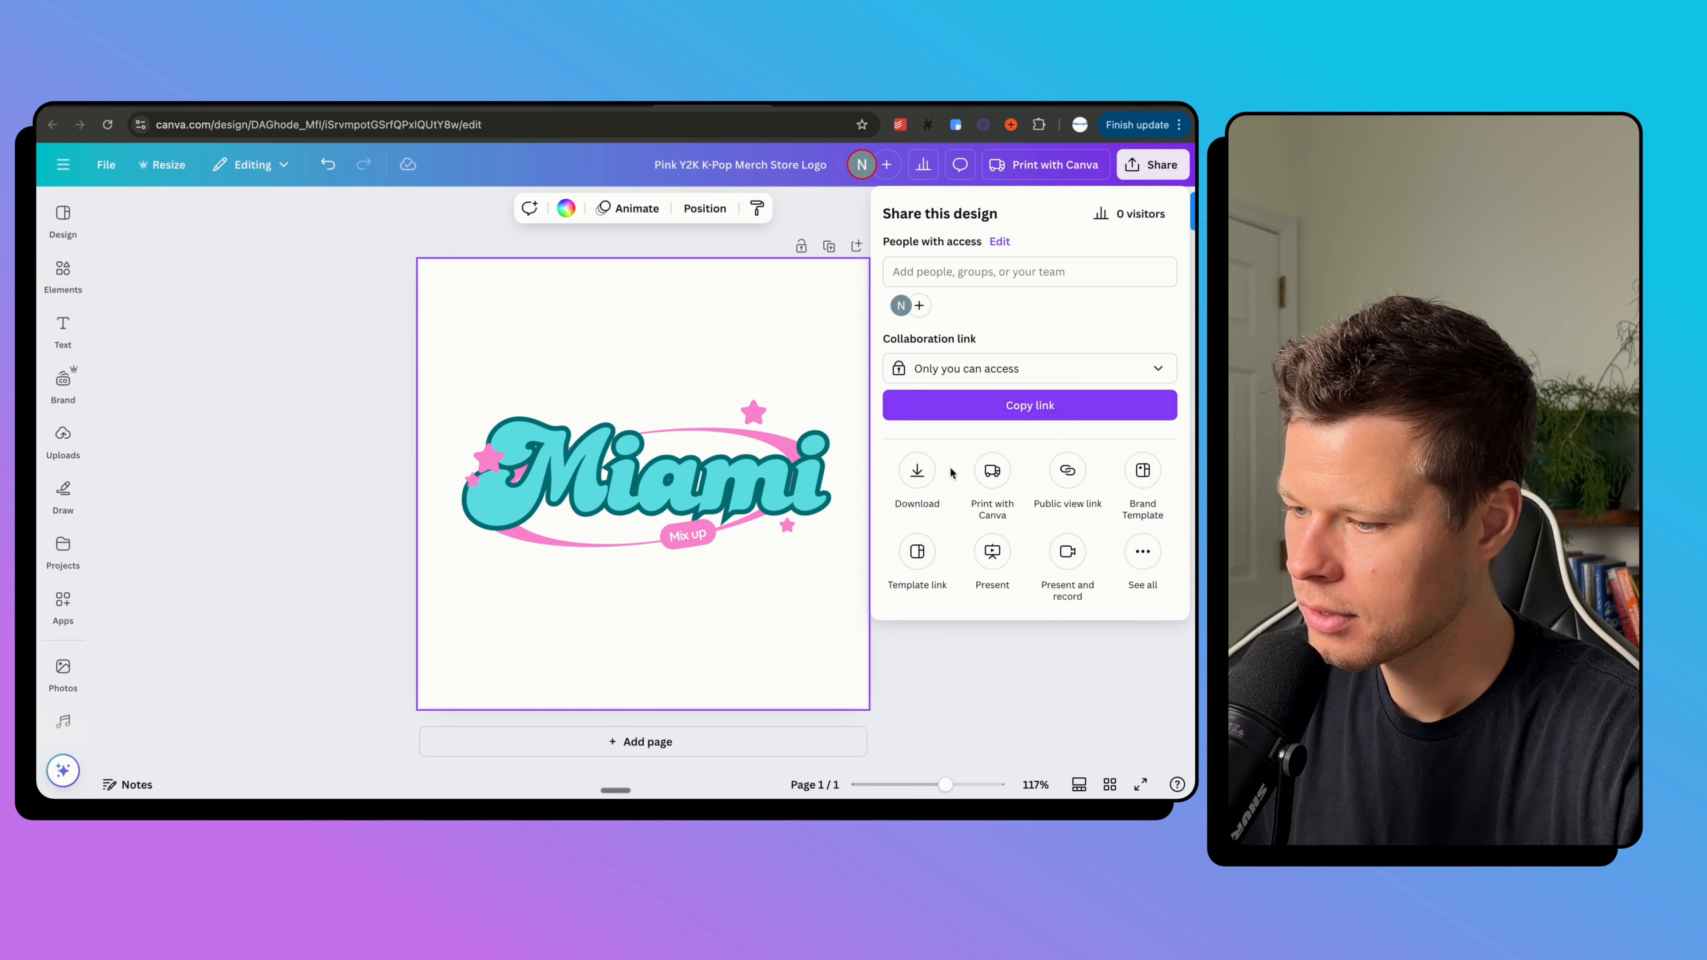
Download the Miami logo as a transparent-background PNG and return to beehiiv.
{"action": "left_click", "coordinate": [917, 474]}
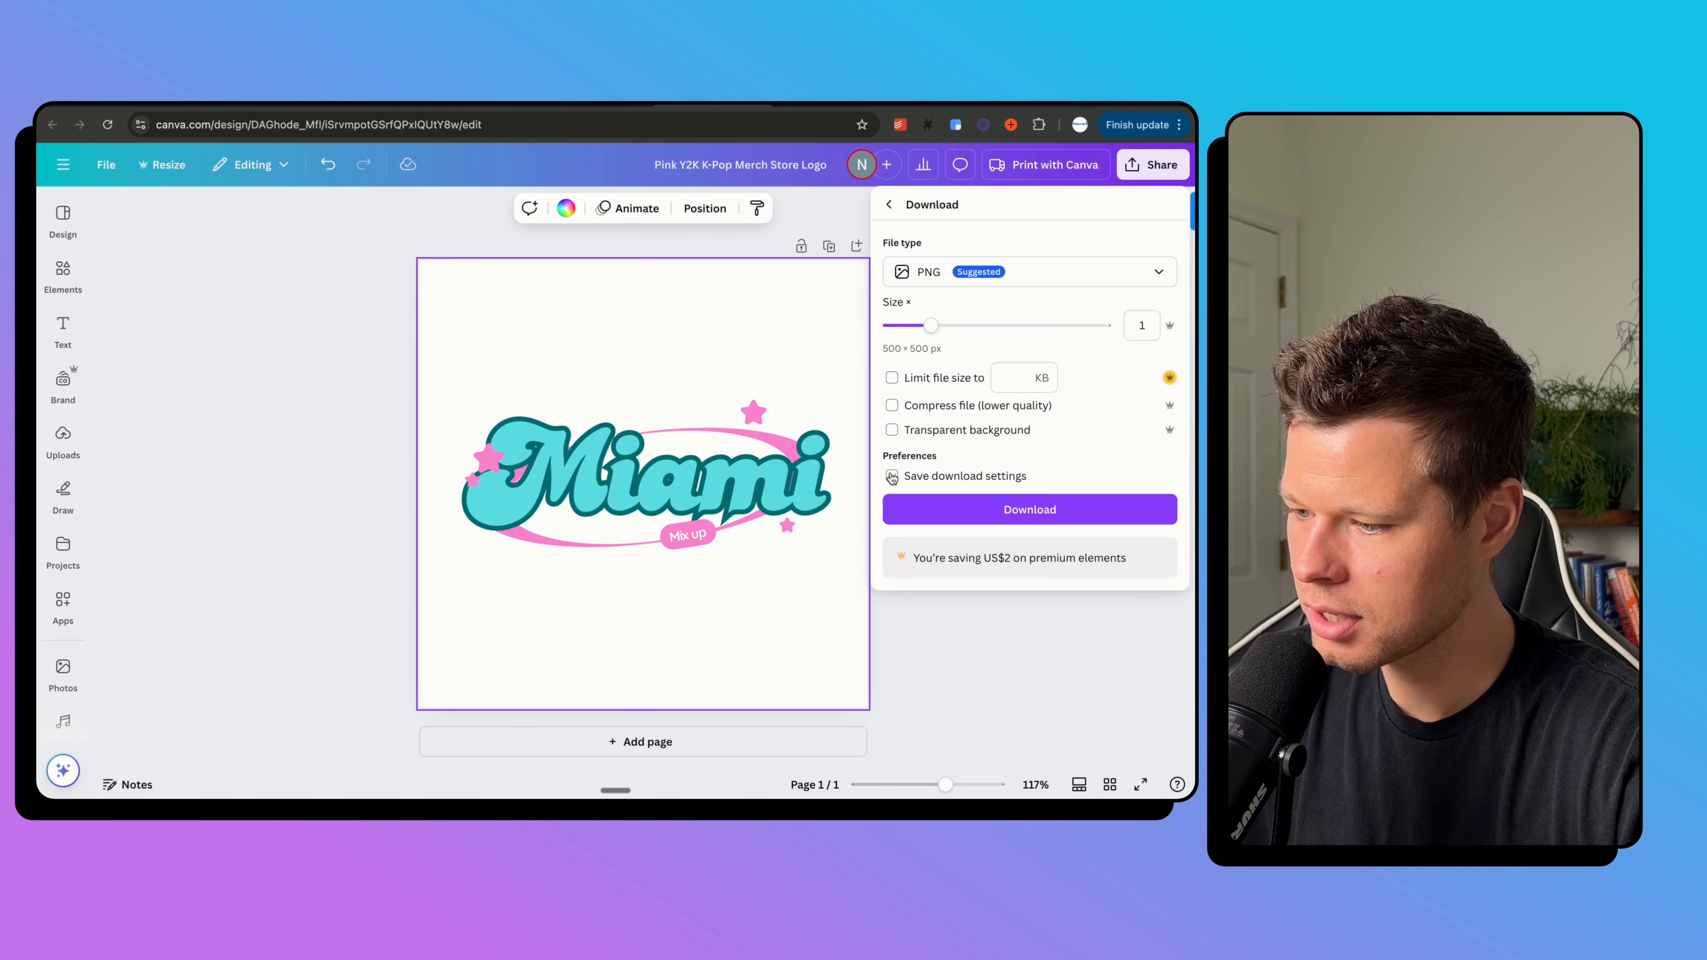
{"action": "left_click", "coordinate": [892, 431]}
{"action": "left_click", "coordinate": [1001, 505]}
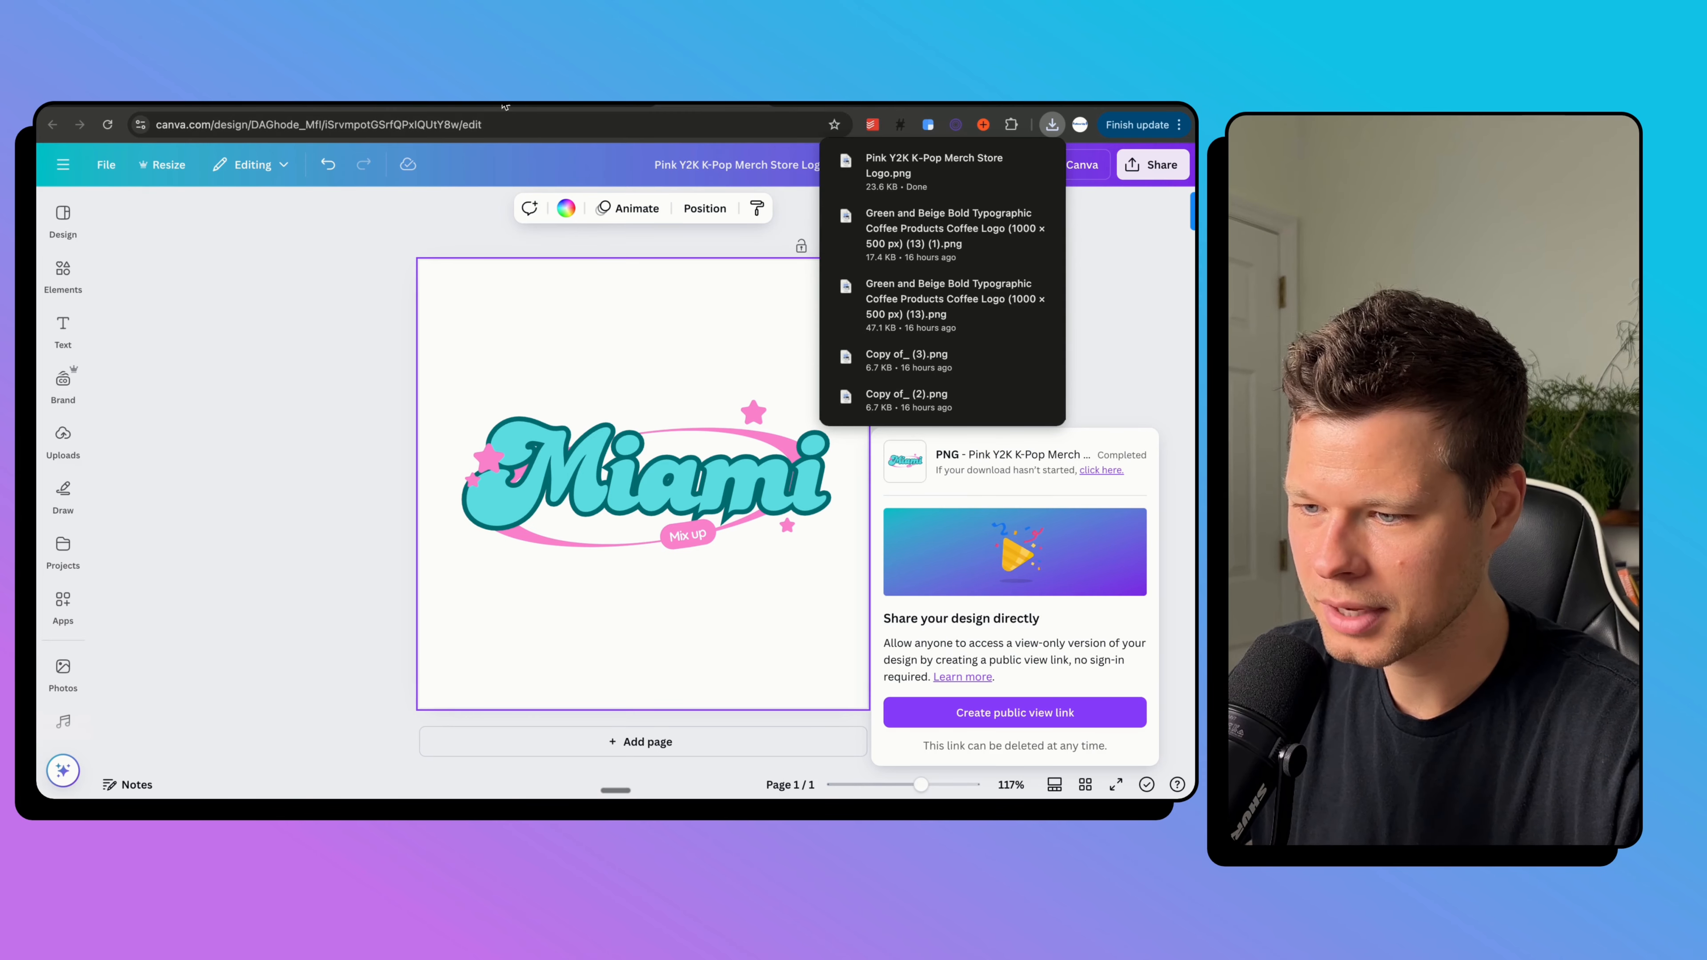
{"action": "left_click", "coordinate": [489, 102]}
Upload Pink Y2K K-Pop Merch Store Logo.png as the publication's thumbnail preview image.
{"action": "scroll", "coordinate": [854, 535], "scroll_direction": "up", "scroll_amount": 2}
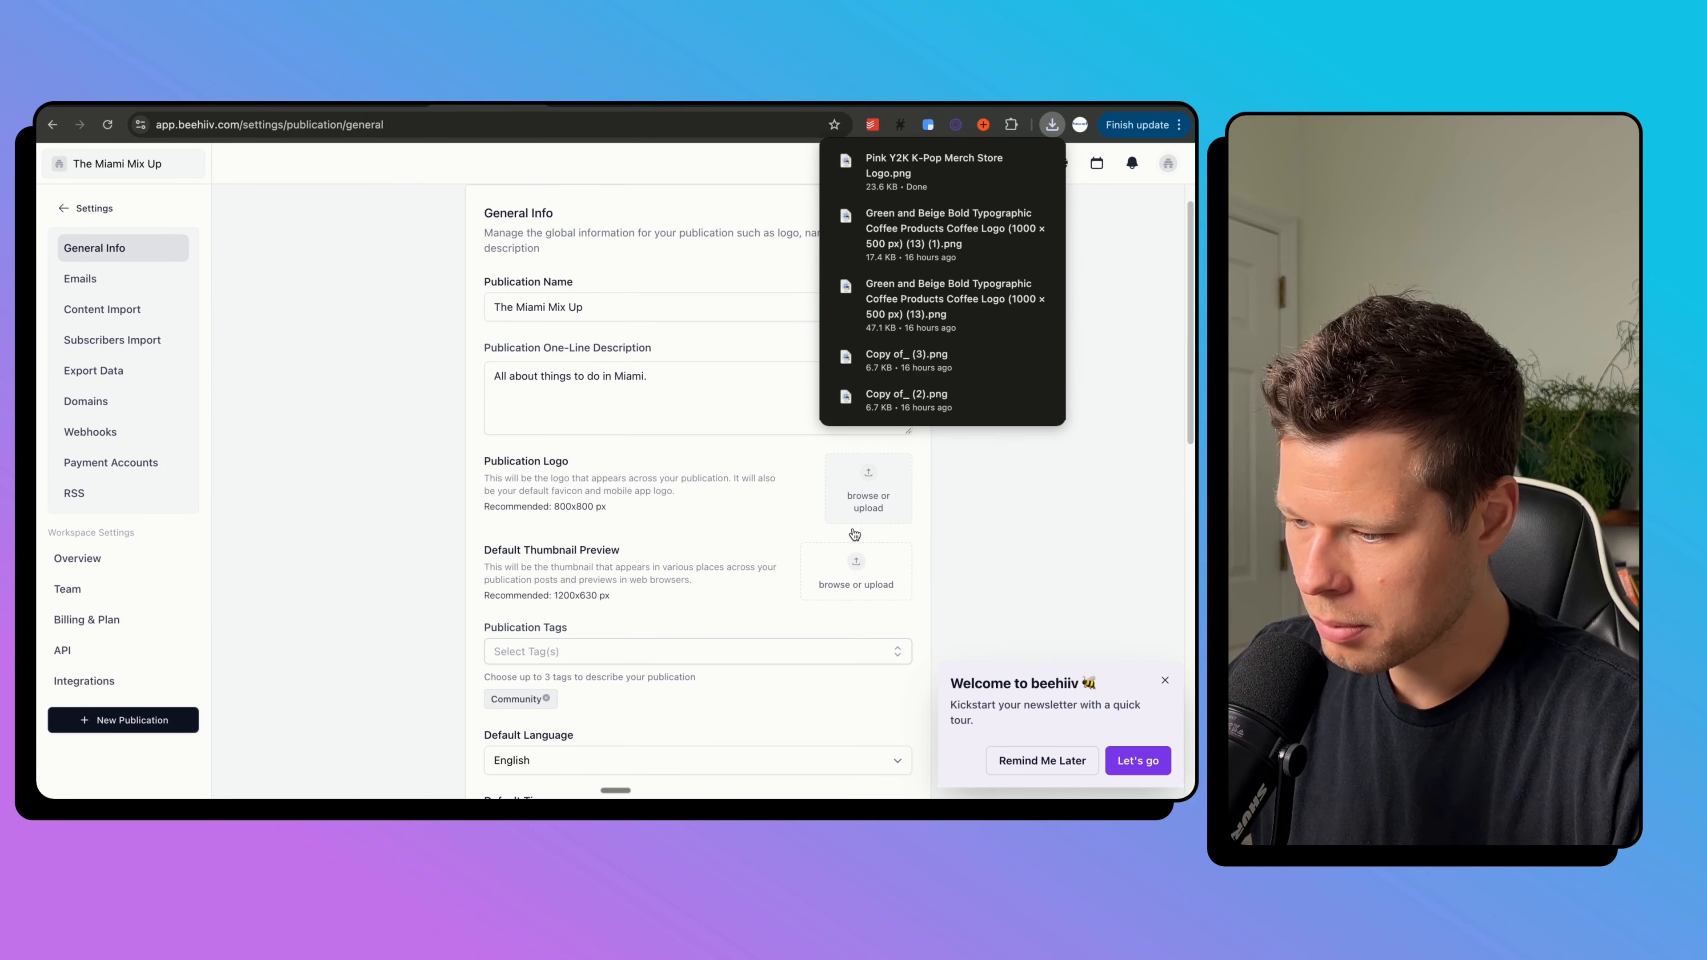
{"action": "scroll", "coordinate": [669, 455], "scroll_direction": "down", "scroll_amount": 2}
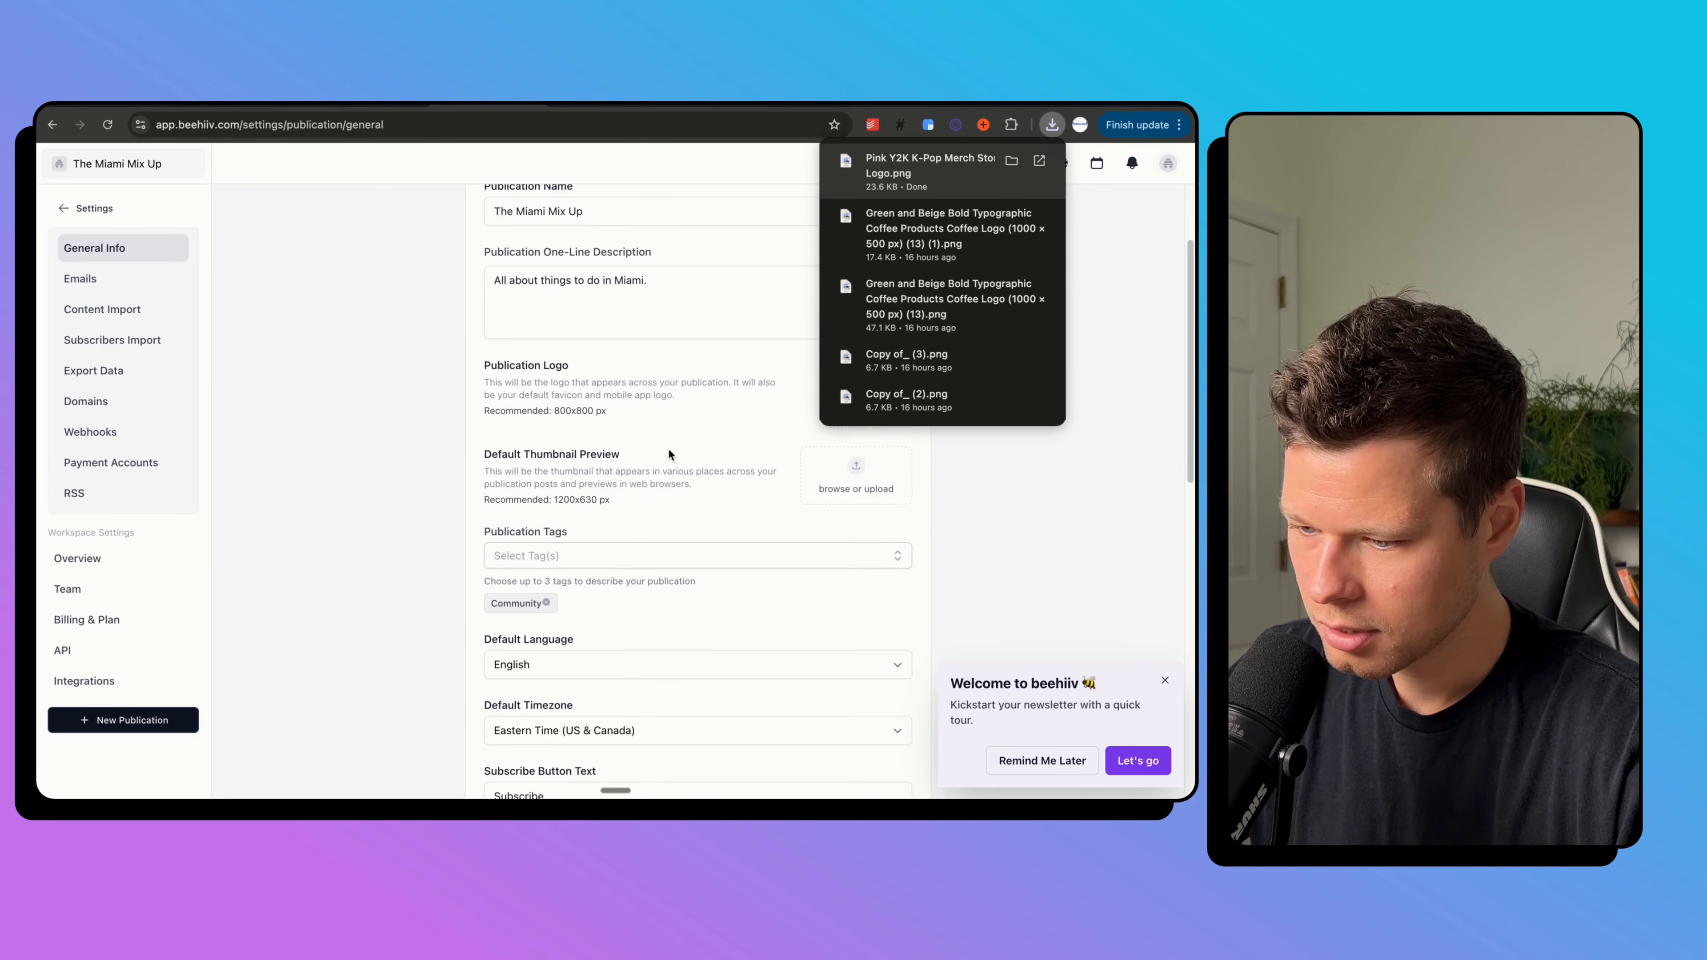
{"action": "left_click", "coordinate": [851, 476]}
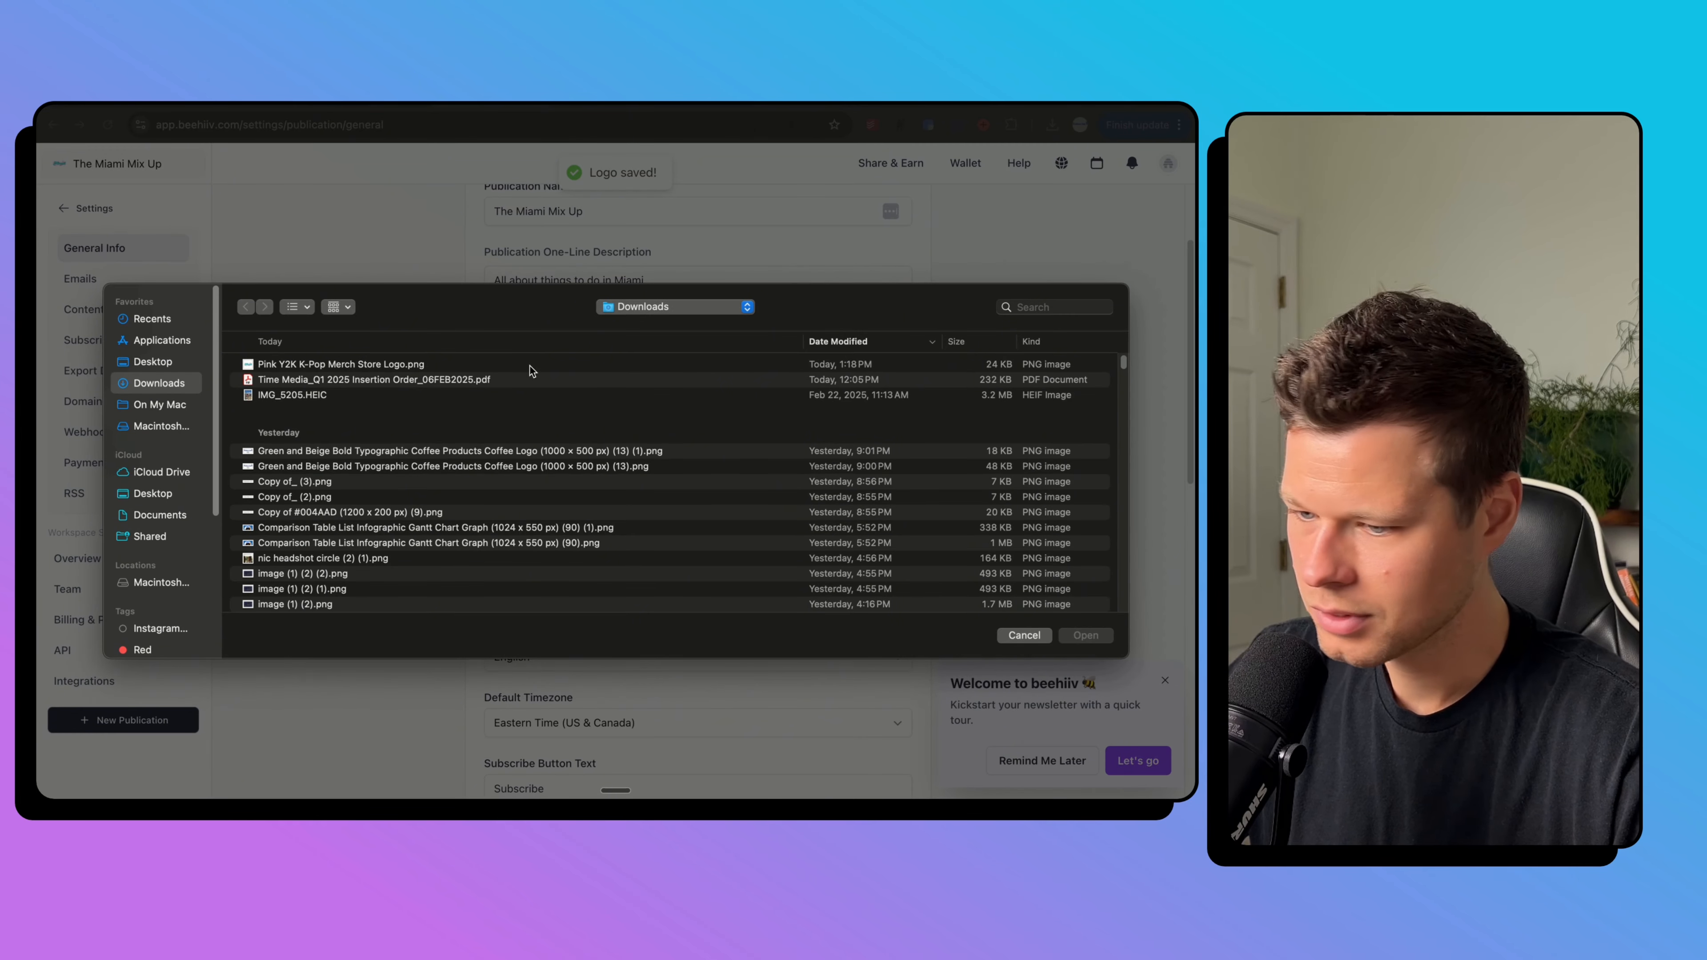
{"action": "left_click", "coordinate": [529, 365]}
{"action": "left_click", "coordinate": [1086, 635]}
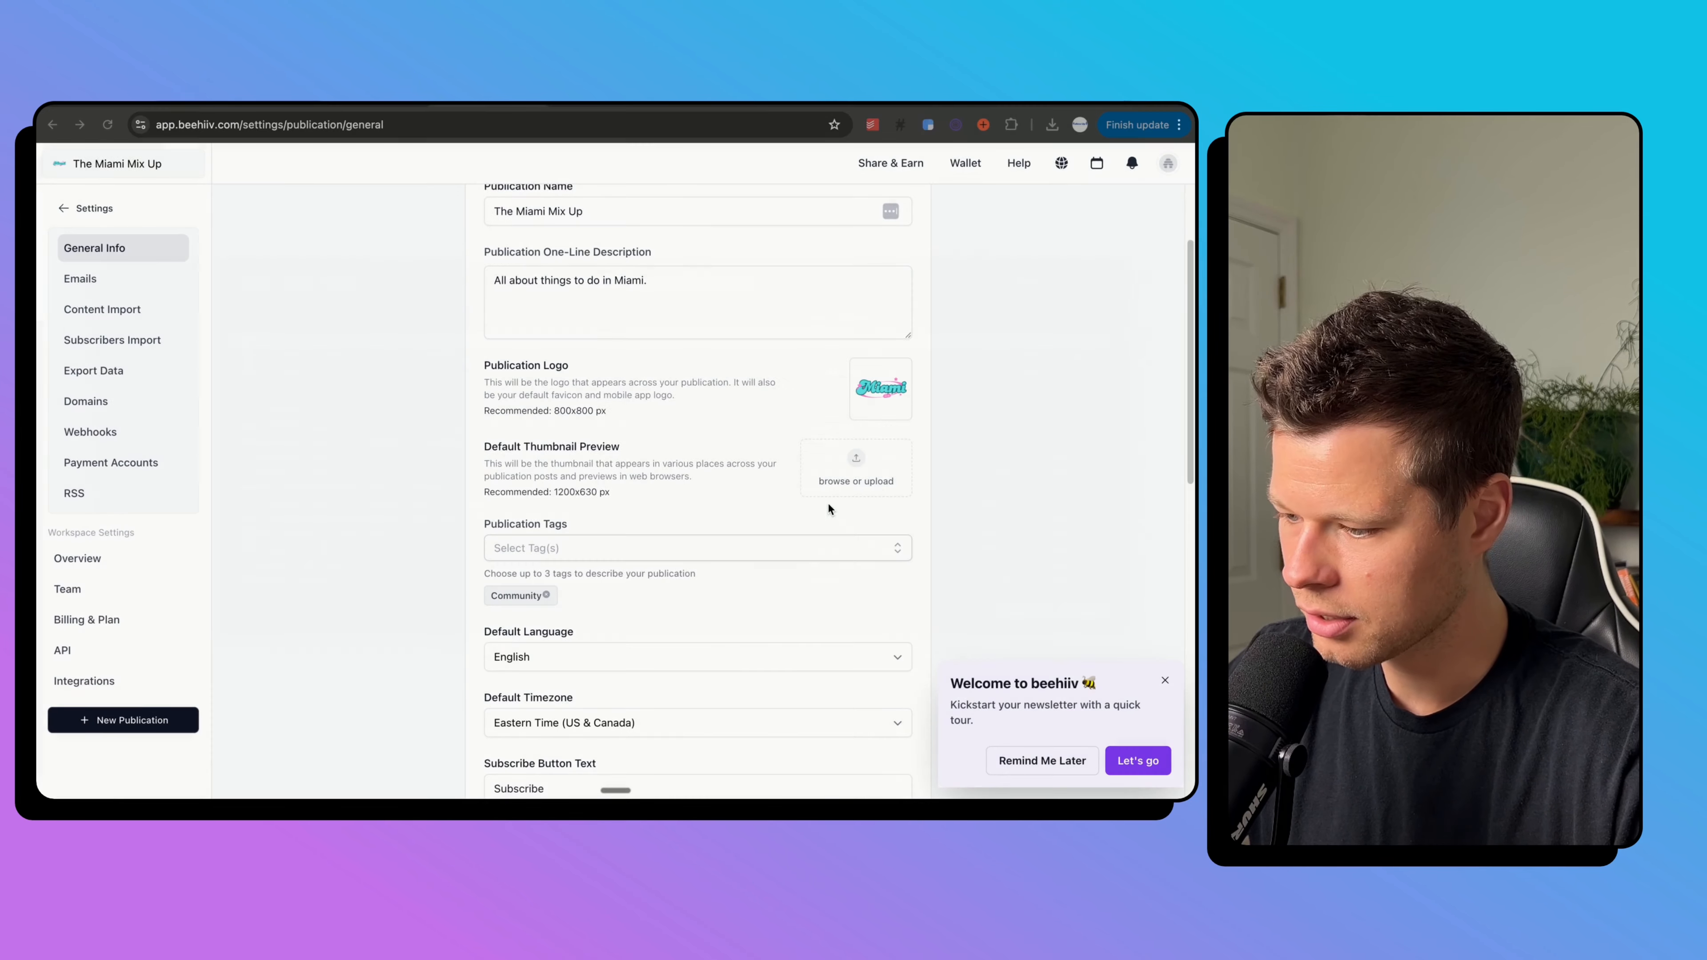
Open the newsletter customisation page to reach the post theme editor.
{"action": "scroll", "coordinate": [813, 481], "scroll_direction": "down", "scroll_amount": 1}
{"action": "scroll", "coordinate": [729, 528], "scroll_direction": "down", "scroll_amount": 6}
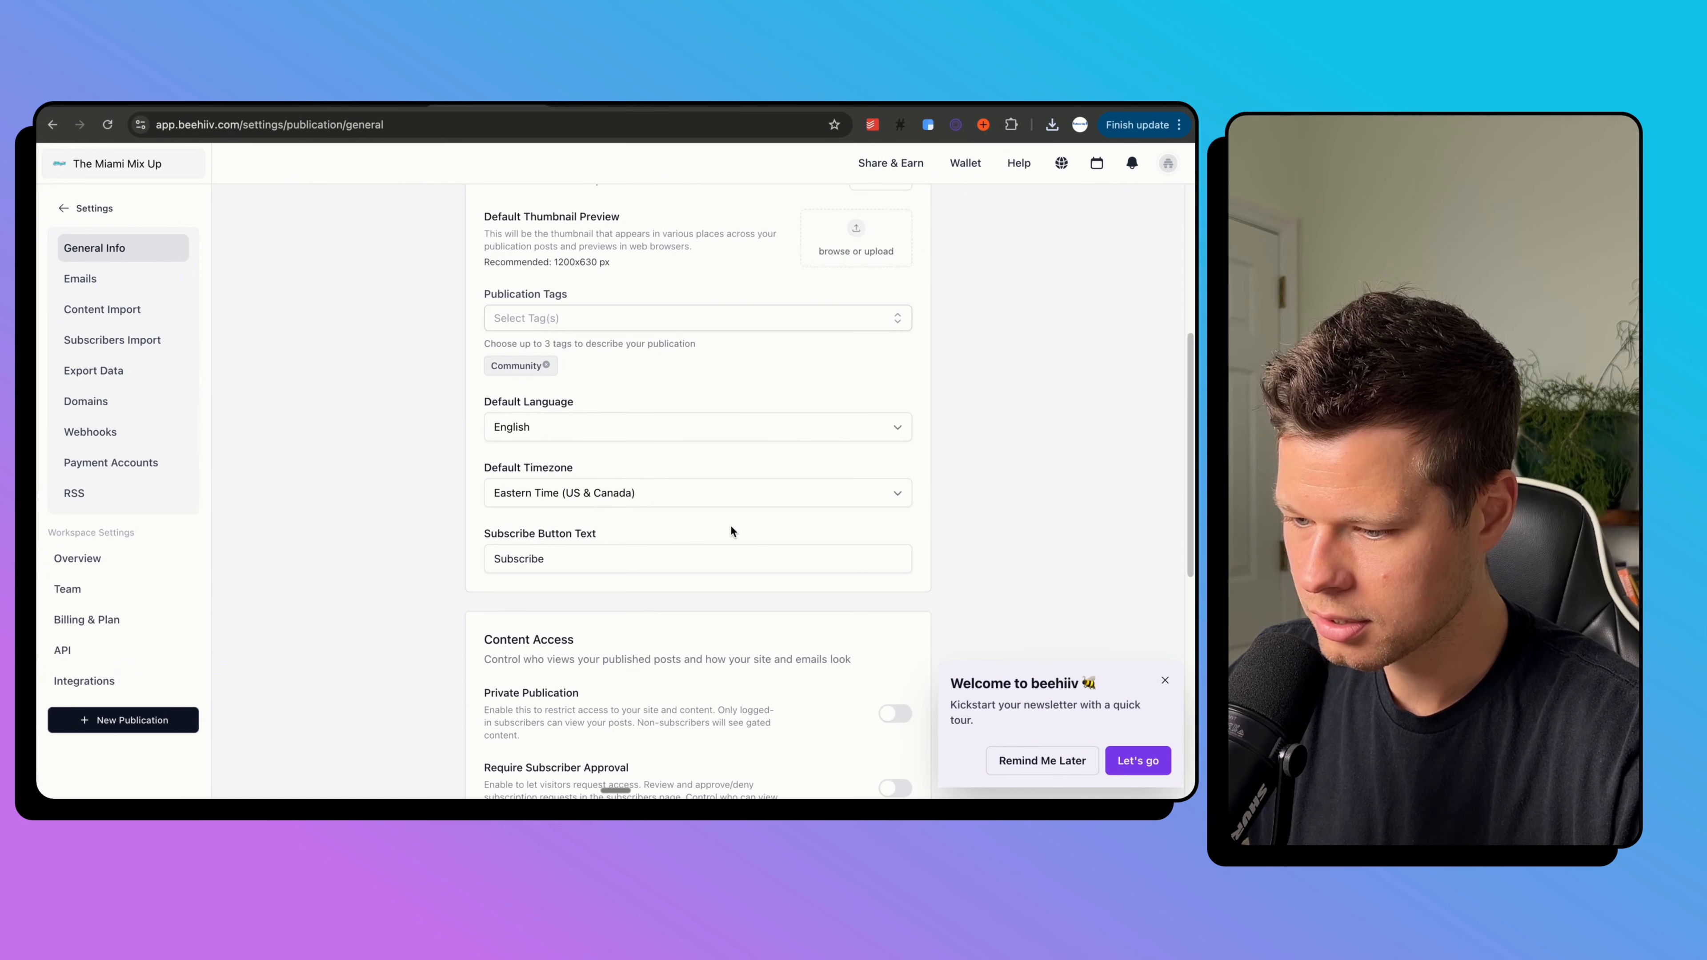
{"action": "scroll", "coordinate": [730, 526], "scroll_direction": "down", "scroll_amount": 5}
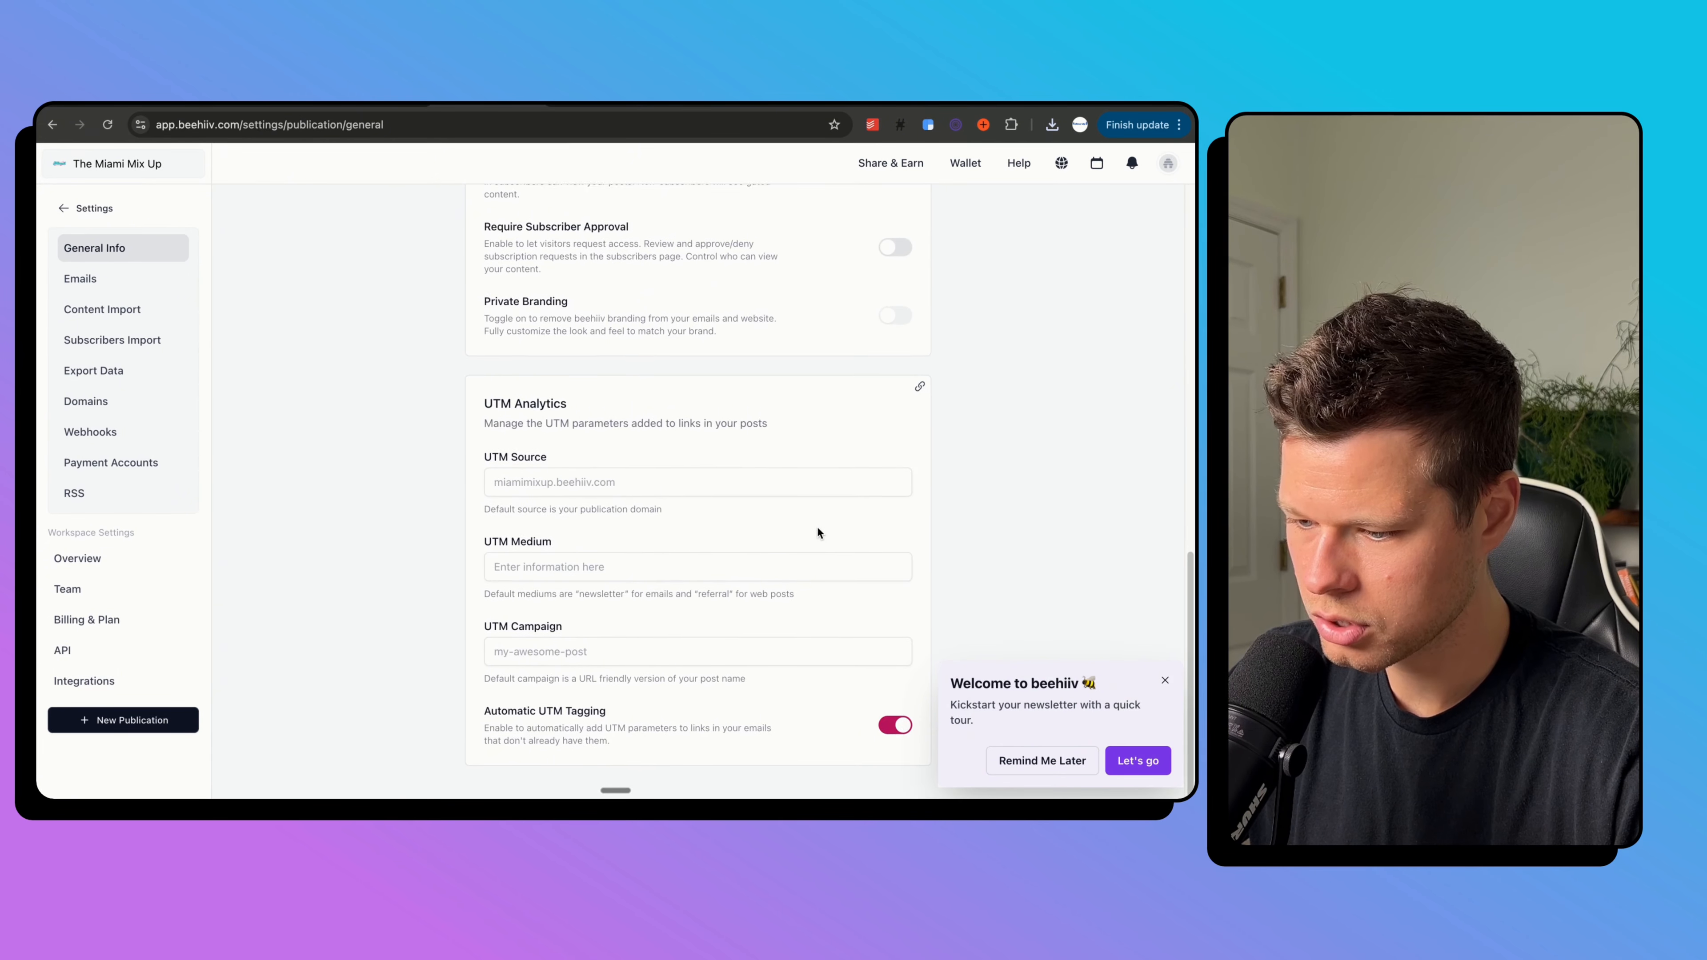
{"action": "scroll", "coordinate": [815, 526], "scroll_direction": "up", "scroll_amount": 10}
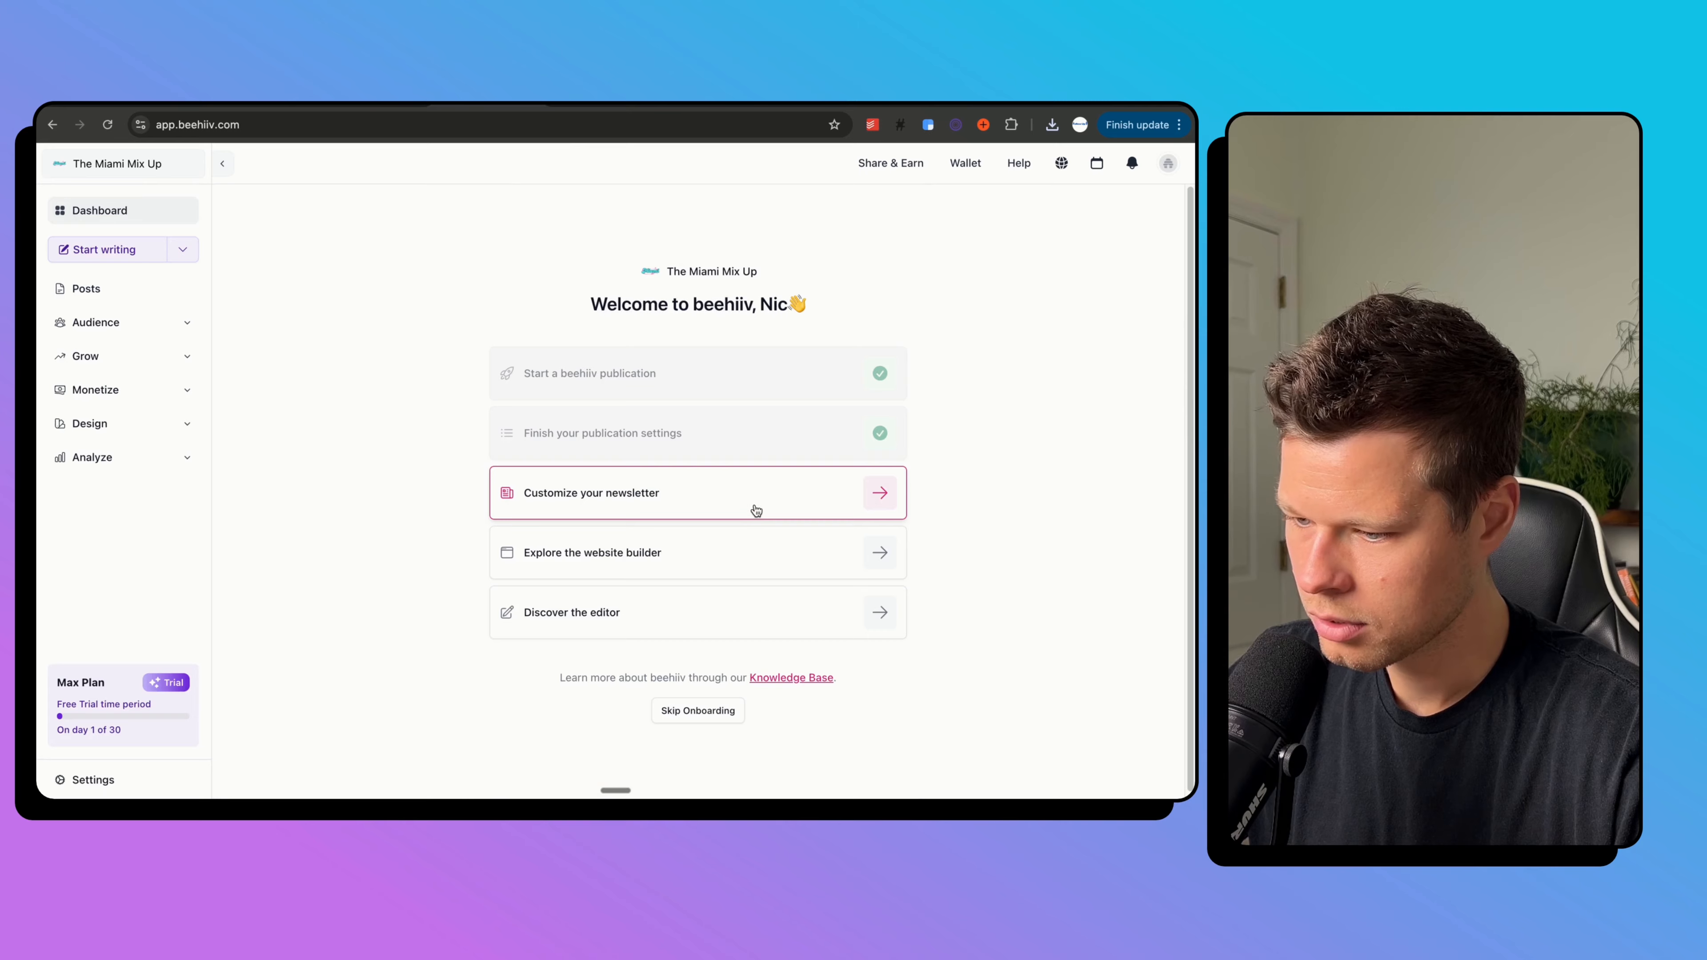
{"action": "left_click", "coordinate": [754, 507]}
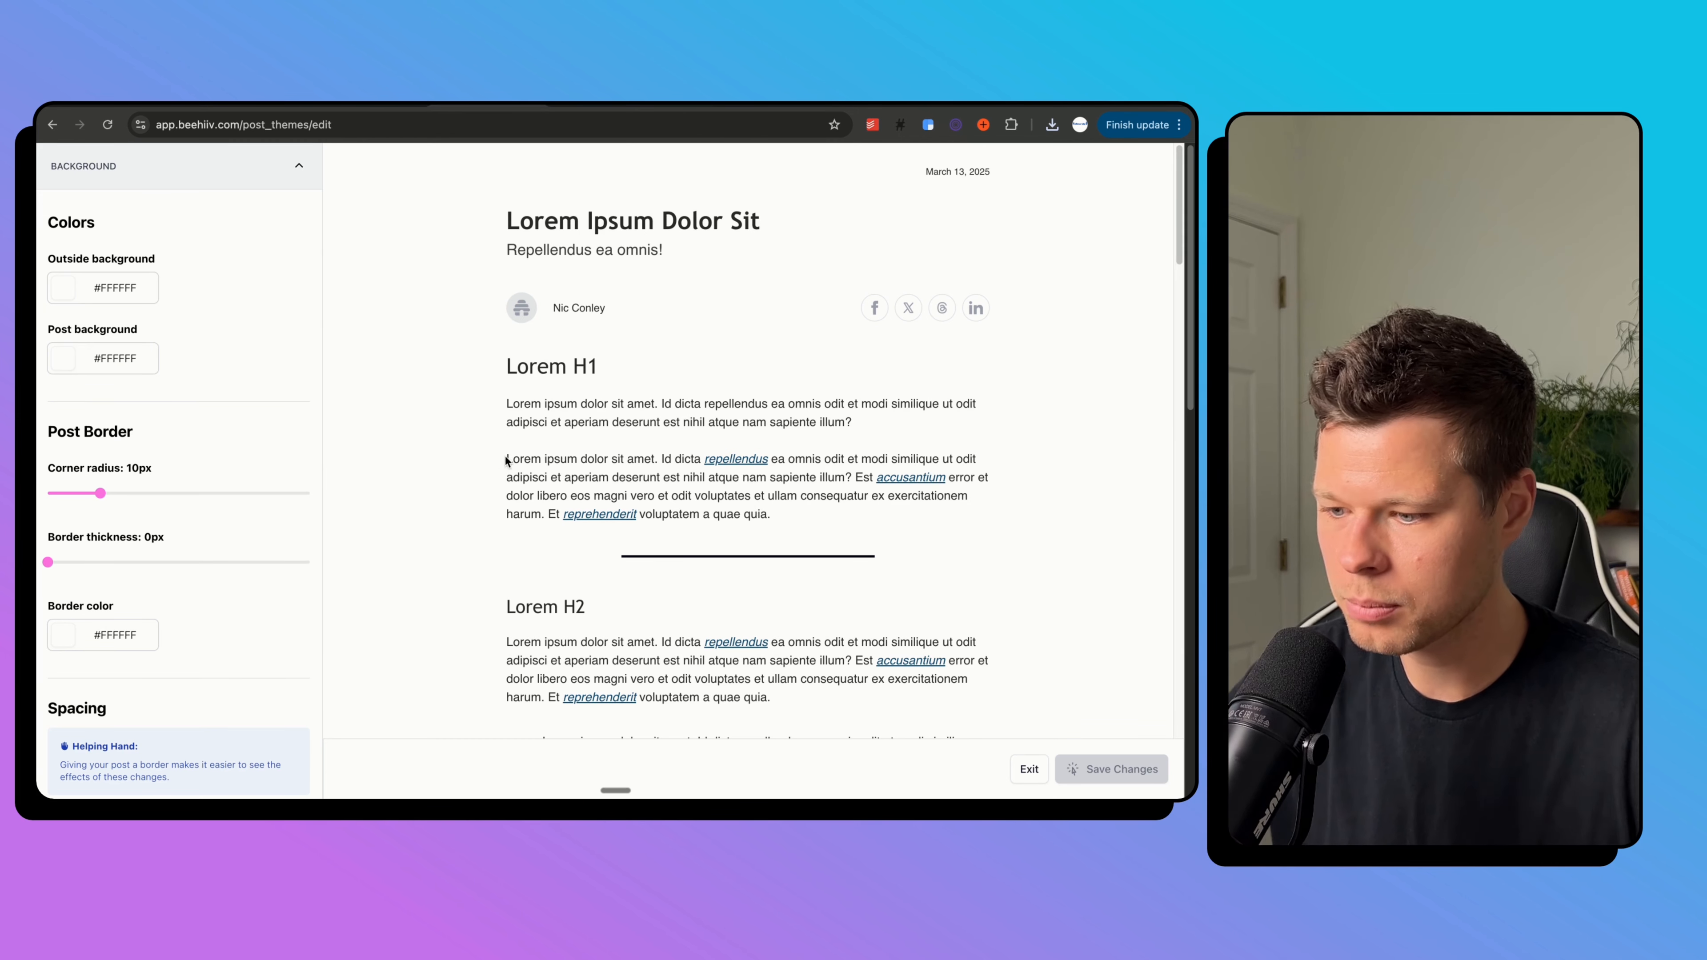
Collapse the background settings and expand the Content Breaks style section.
{"action": "scroll", "coordinate": [192, 499], "scroll_direction": "down", "scroll_amount": 1}
{"action": "scroll", "coordinate": [192, 497], "scroll_direction": "down", "scroll_amount": 10}
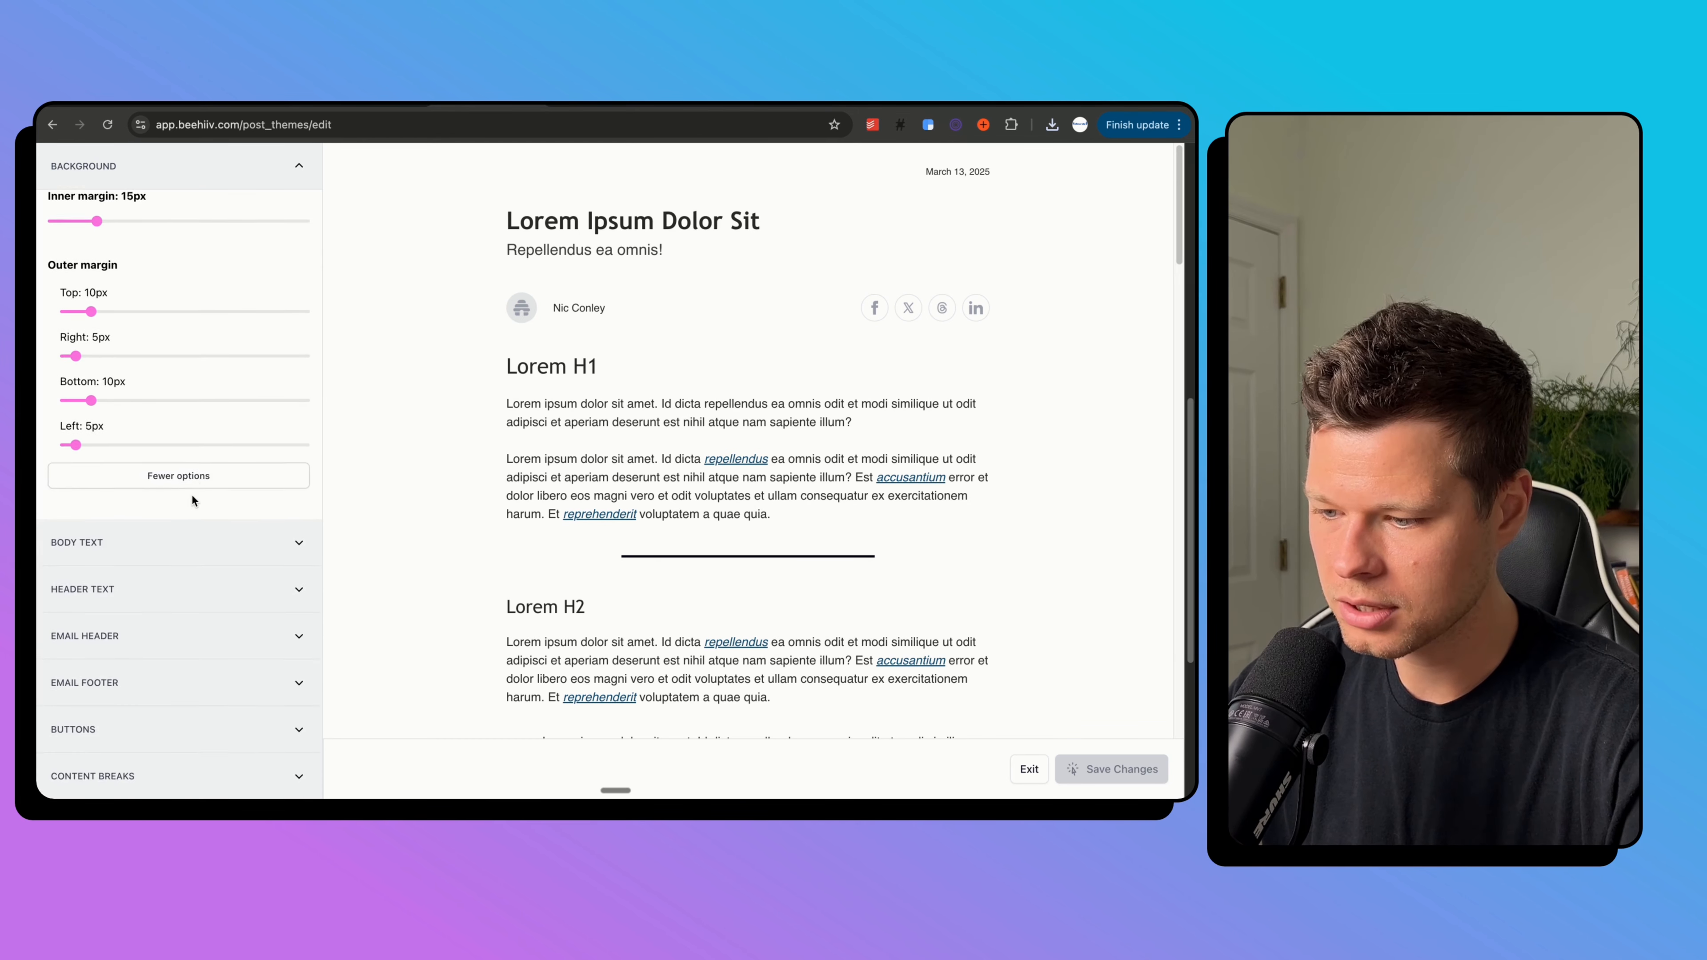
{"action": "scroll", "coordinate": [191, 497], "scroll_direction": "up", "scroll_amount": 12}
{"action": "left_click", "coordinate": [186, 176]}
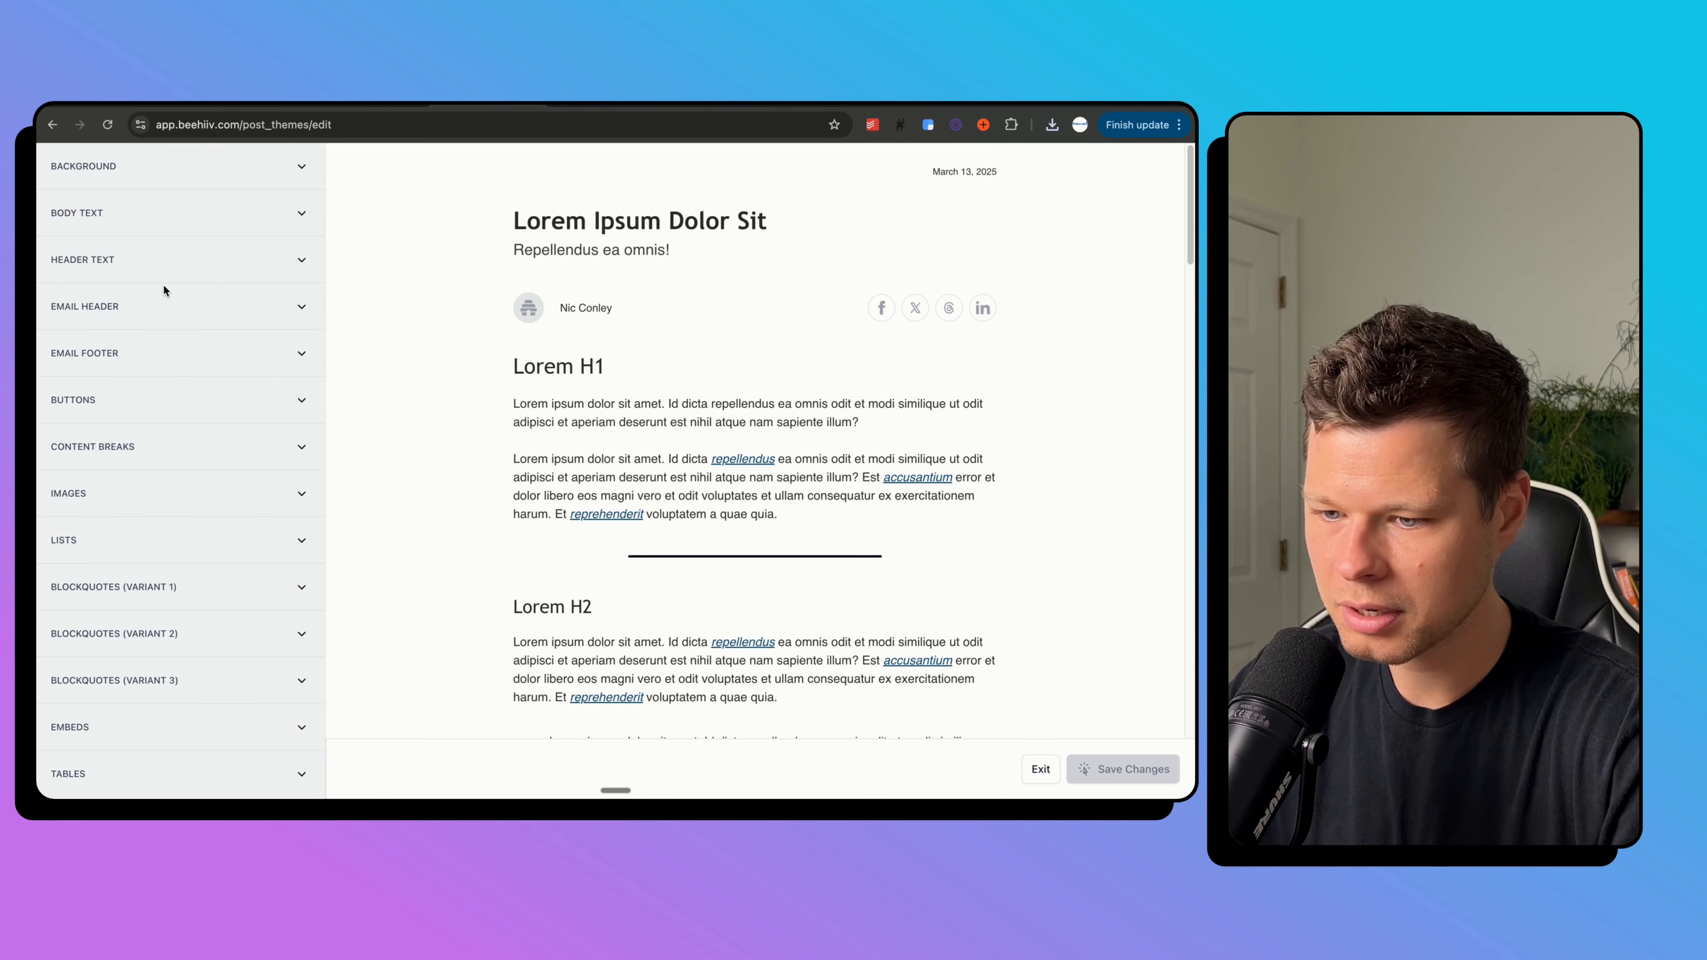
{"action": "left_click", "coordinate": [162, 446]}
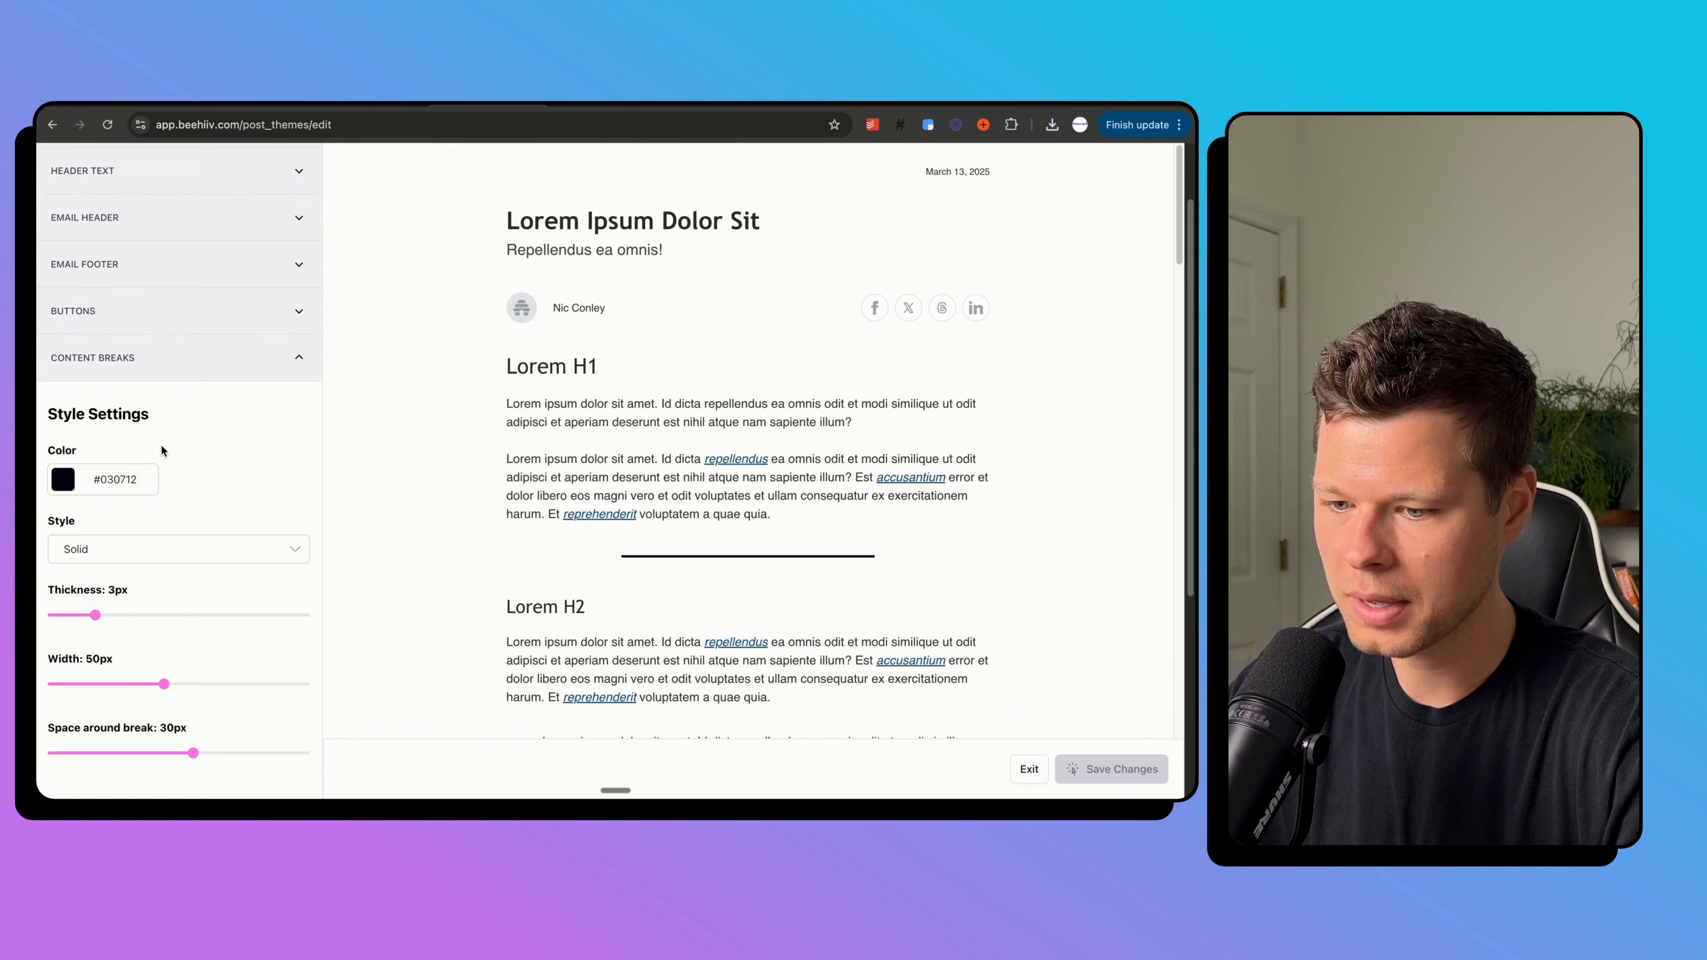
{"action": "scroll", "coordinate": [160, 443], "scroll_direction": "down", "scroll_amount": 2}
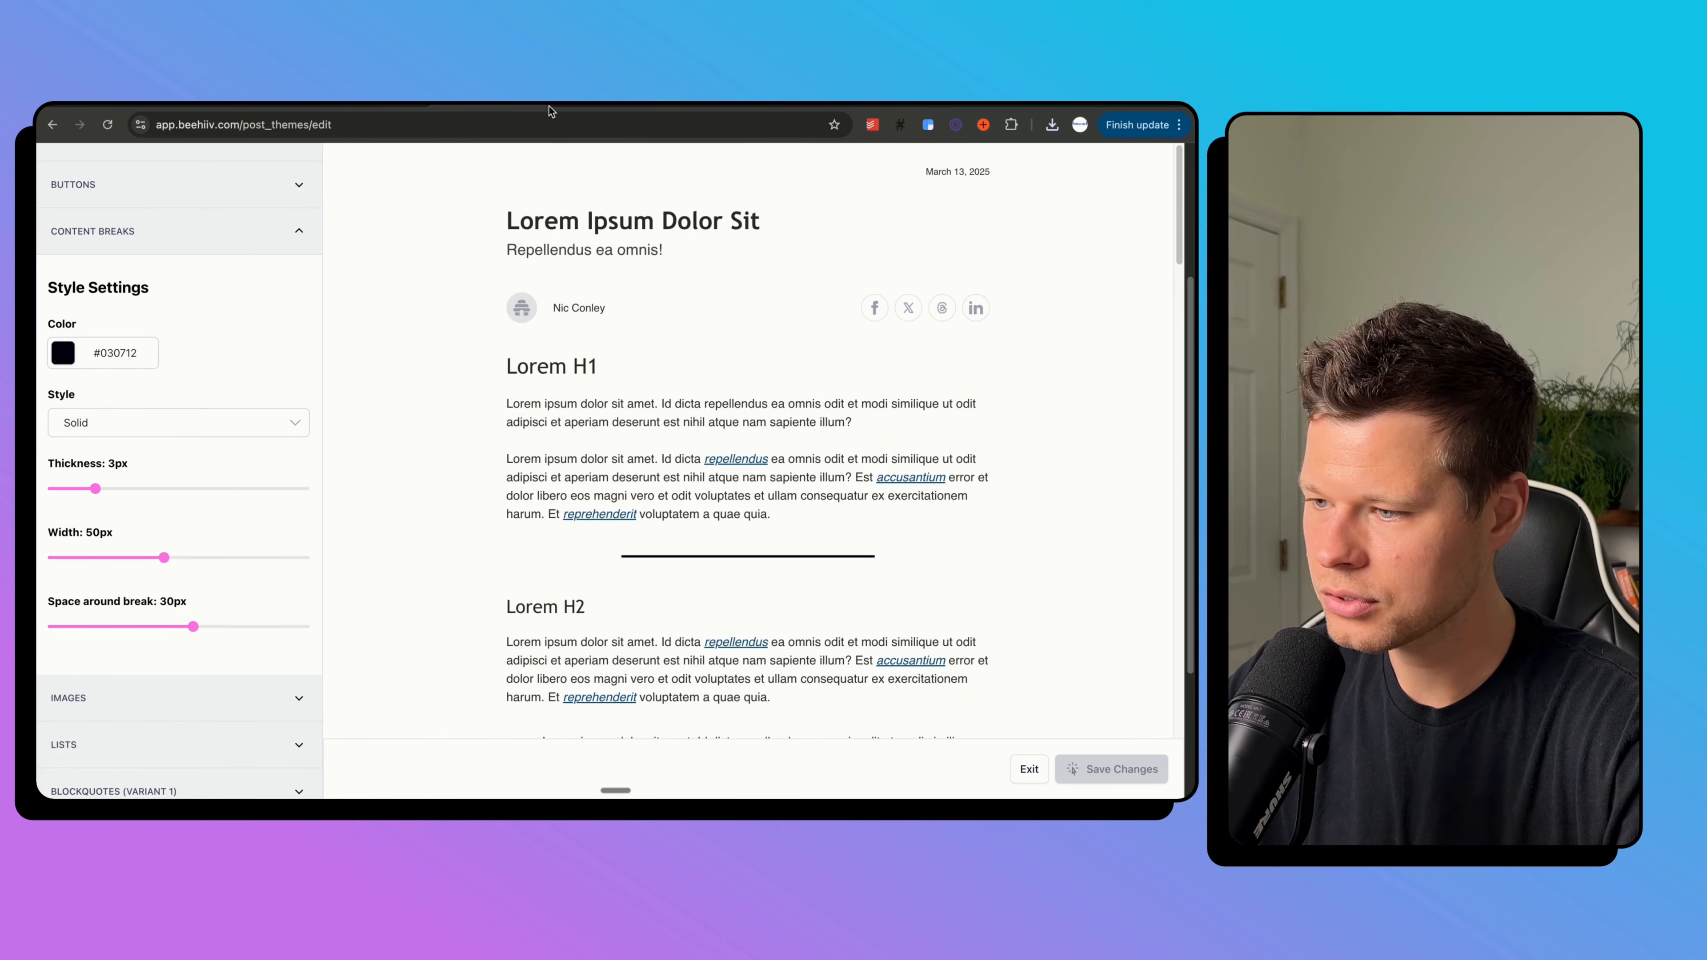
Read the Miami logo text's cyan hex code, #5CE1E6, in Canva and return to beehiiv.
{"action": "left_click", "coordinate": [696, 108]}
{"action": "left_click", "coordinate": [498, 490]}
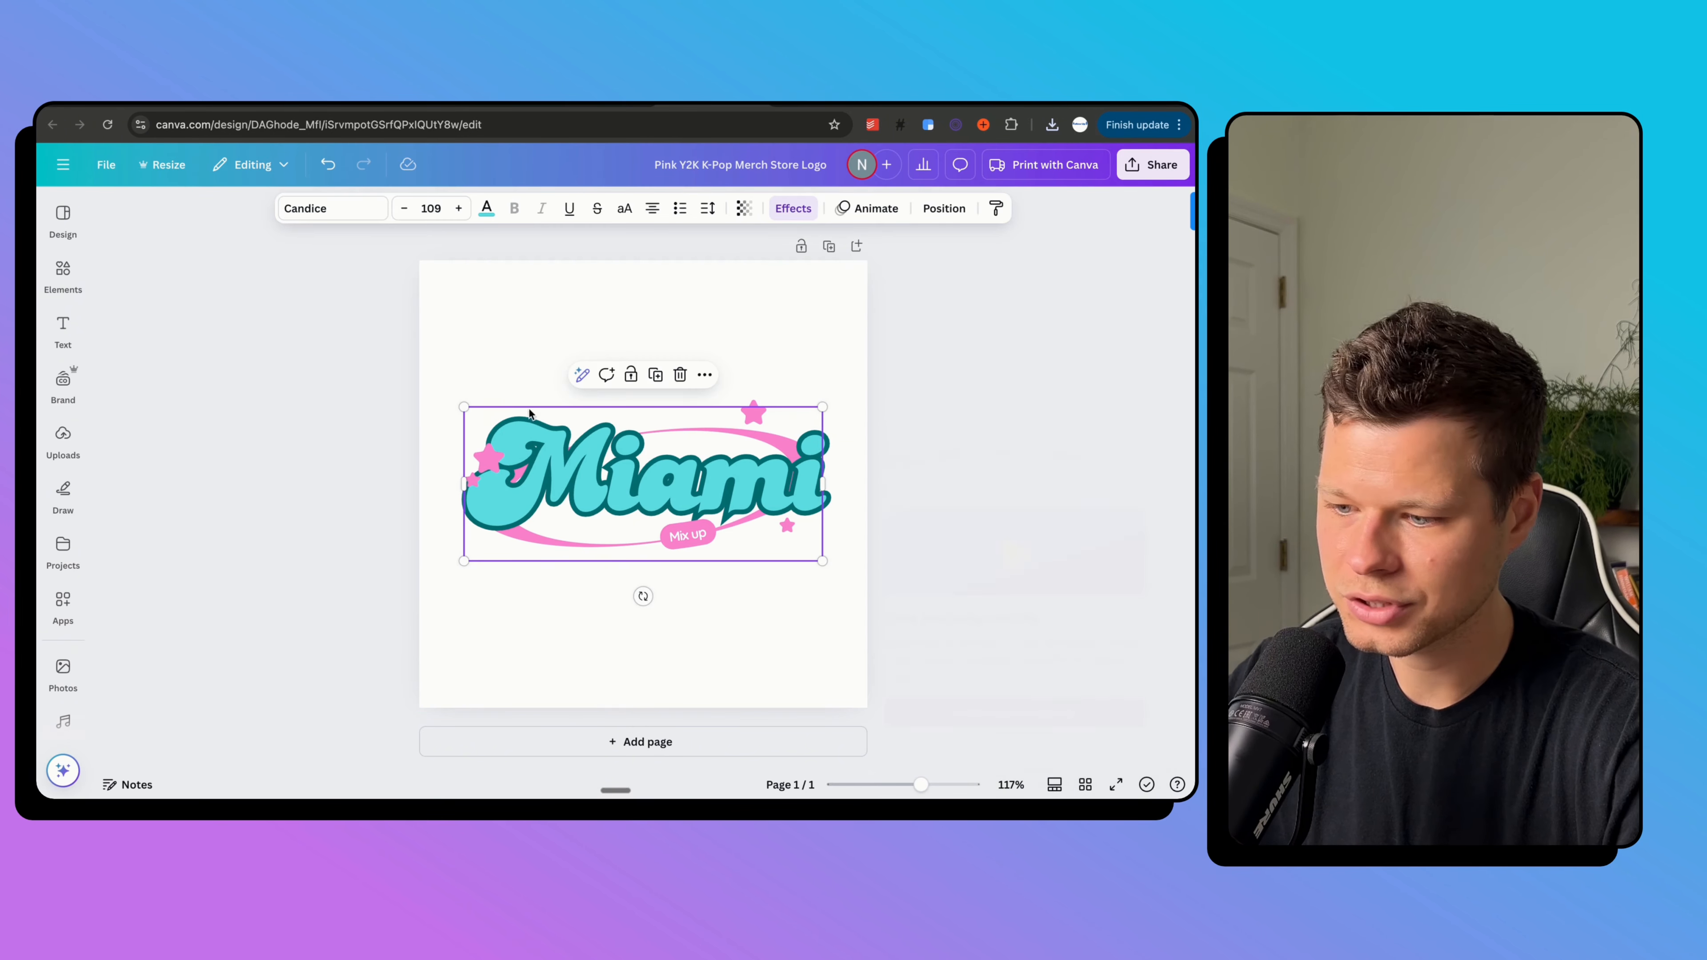
{"action": "left_click", "coordinate": [487, 208]}
{"action": "left_click", "coordinate": [121, 367]}
{"action": "key", "text": "super+c"}
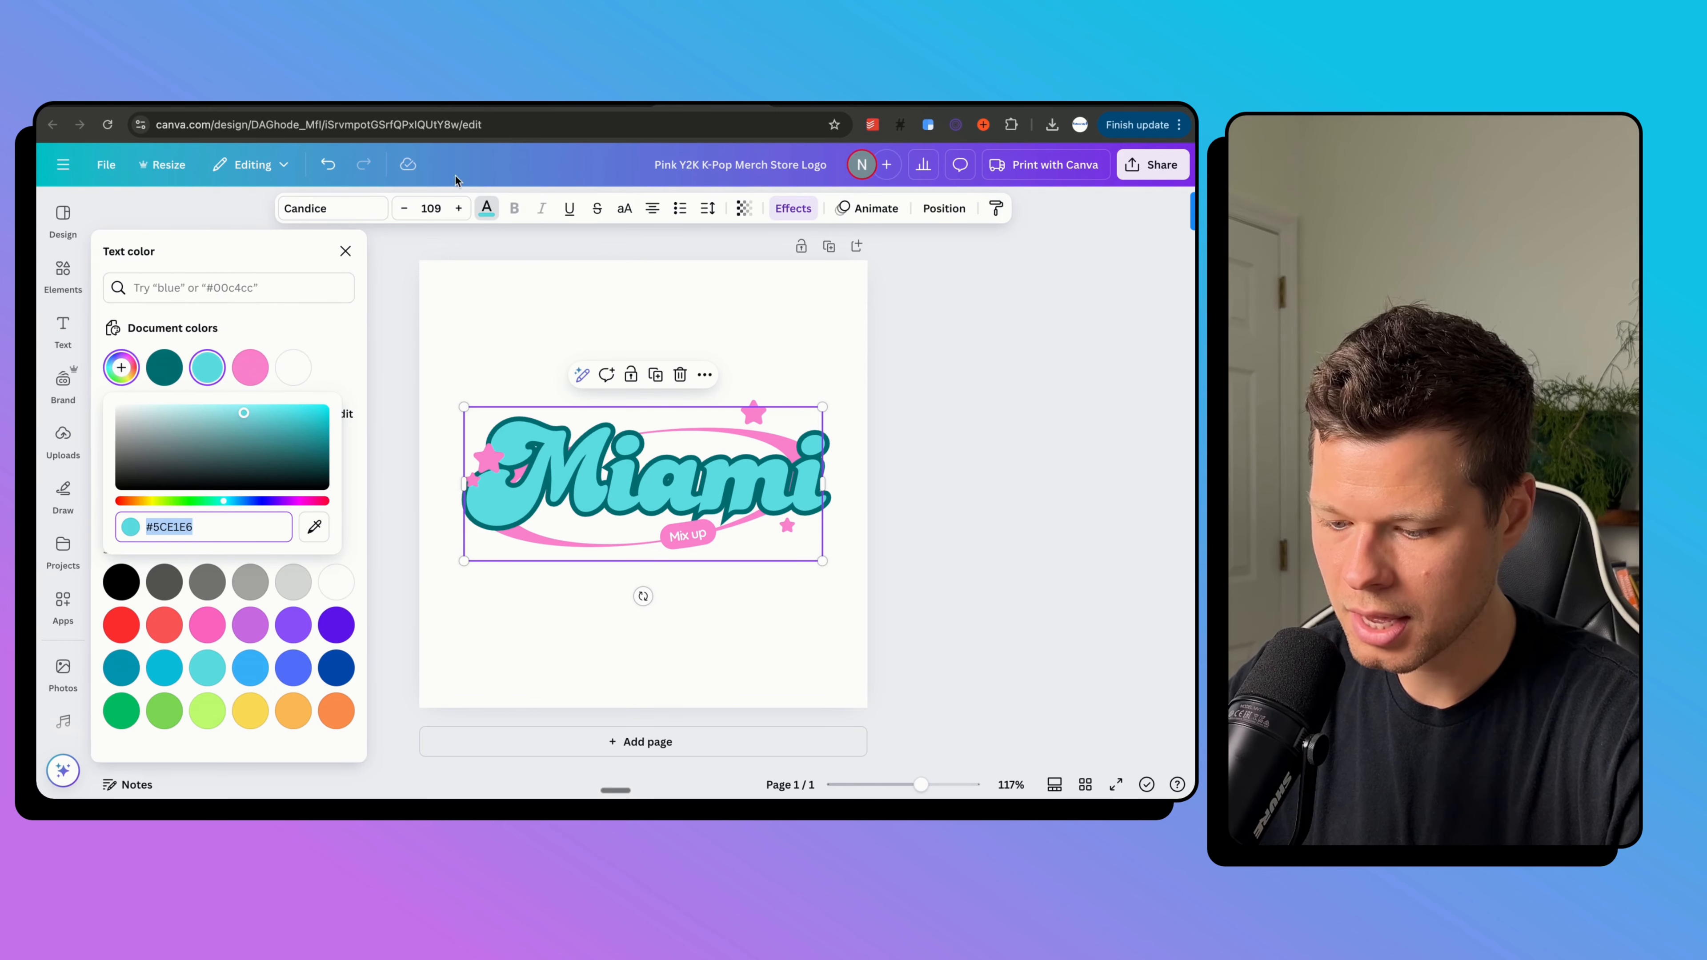
{"action": "left_click", "coordinate": [484, 106]}
{"action": "left_click", "coordinate": [484, 105]}
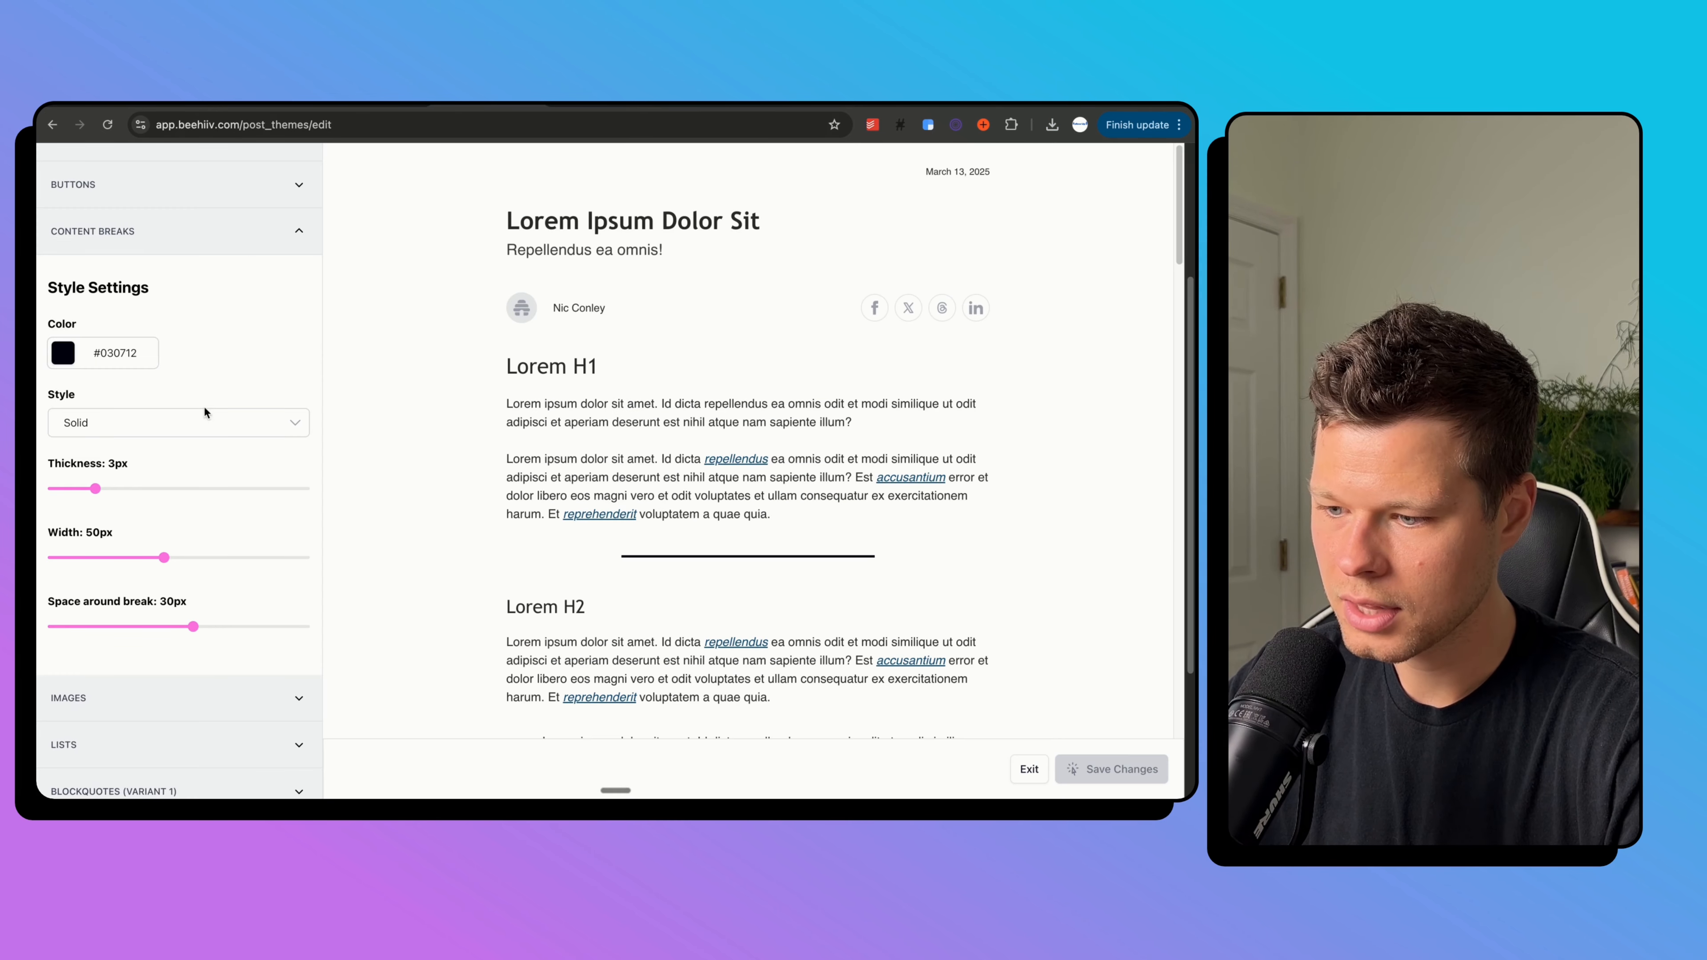
Paste #5CE1E6 as the content break line colour, then collapse Content Breaks.
{"action": "left_click", "coordinate": [115, 367]}
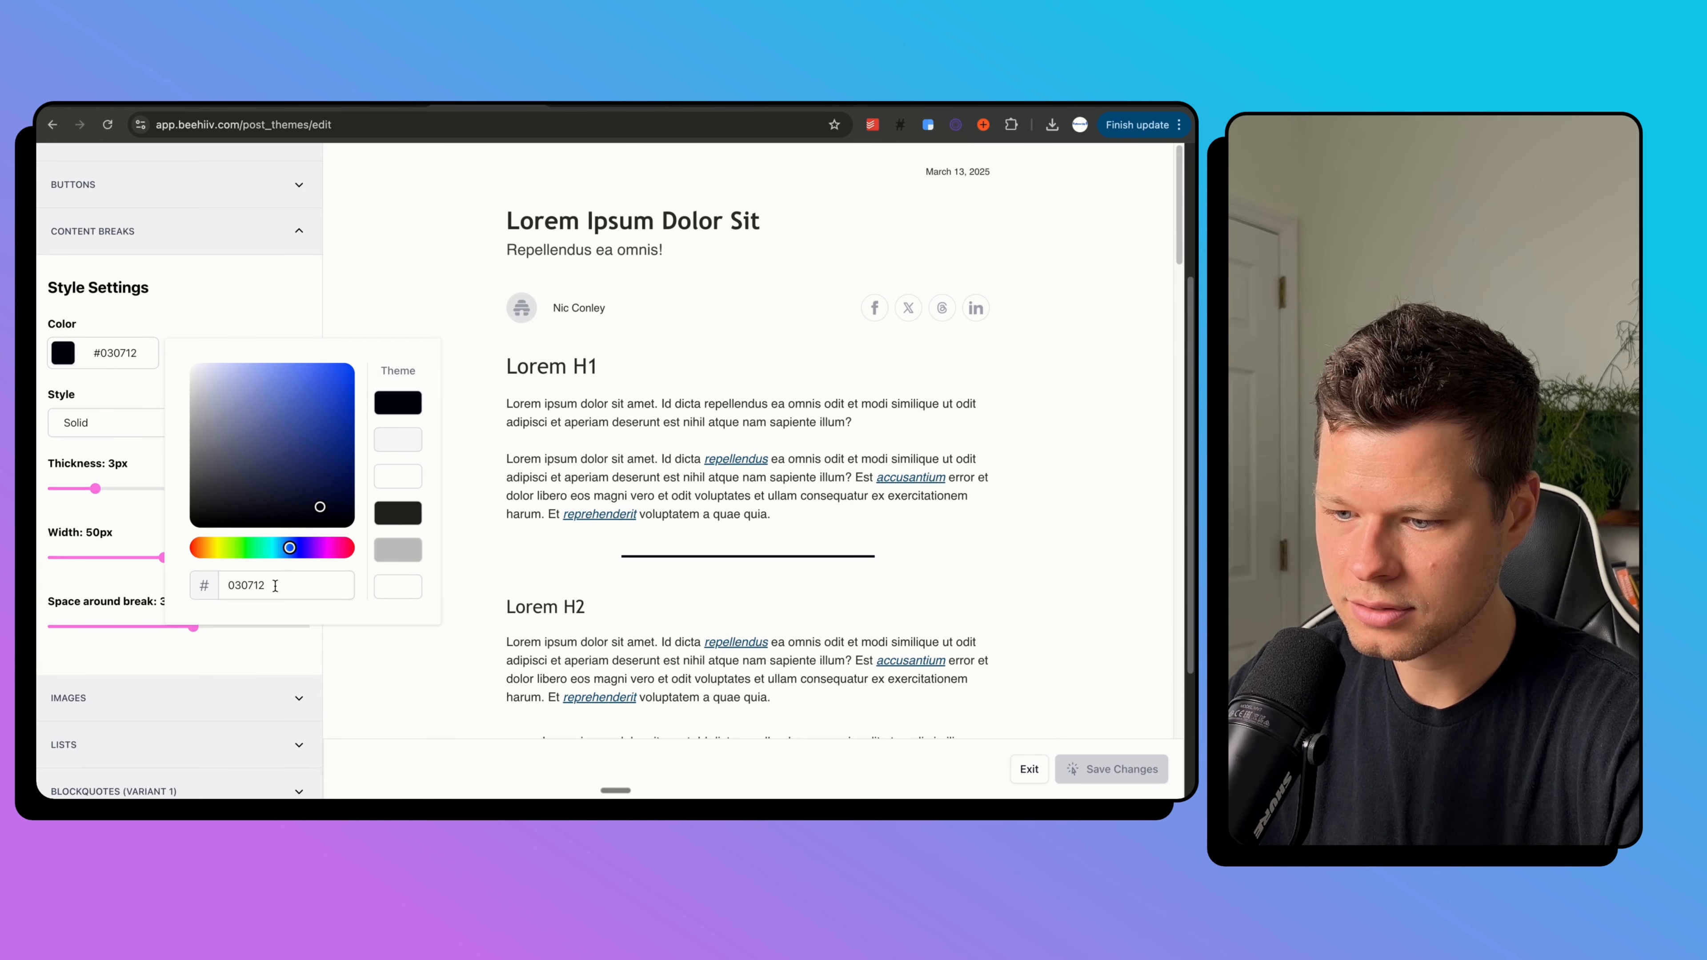
{"action": "key", "text": "super+v"}
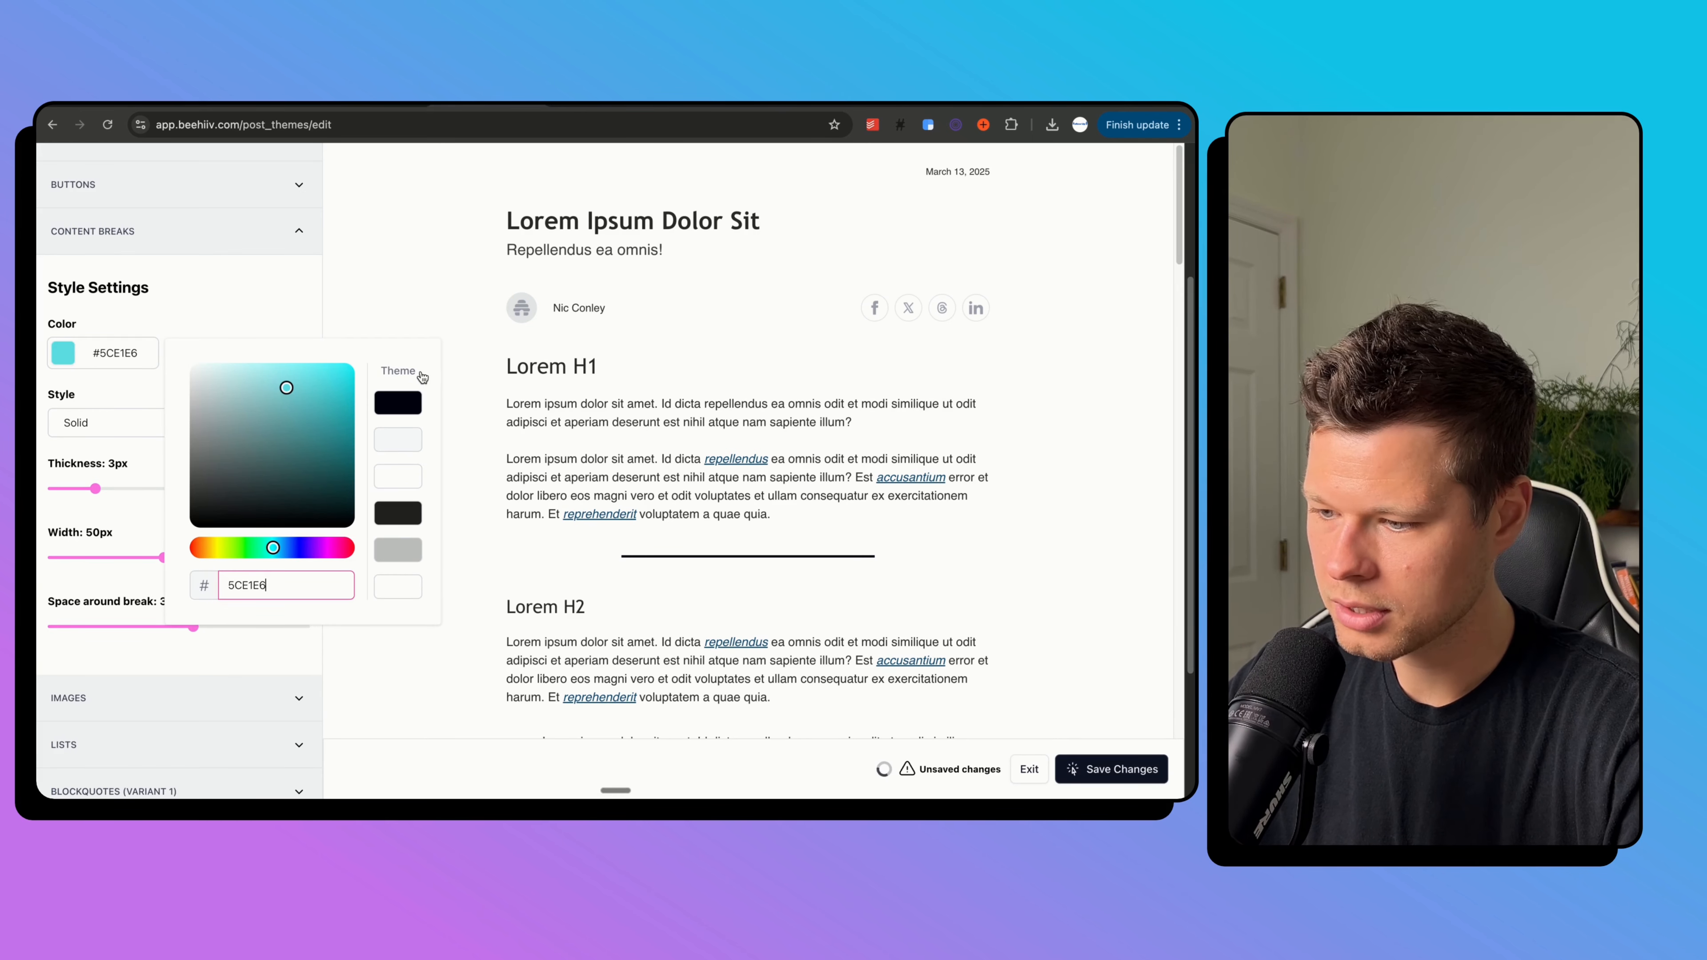
{"action": "left_click", "coordinate": [477, 494]}
{"action": "scroll", "coordinate": [426, 573], "scroll_direction": "down", "scroll_amount": 6}
{"action": "scroll", "coordinate": [425, 573], "scroll_direction": "up", "scroll_amount": 4}
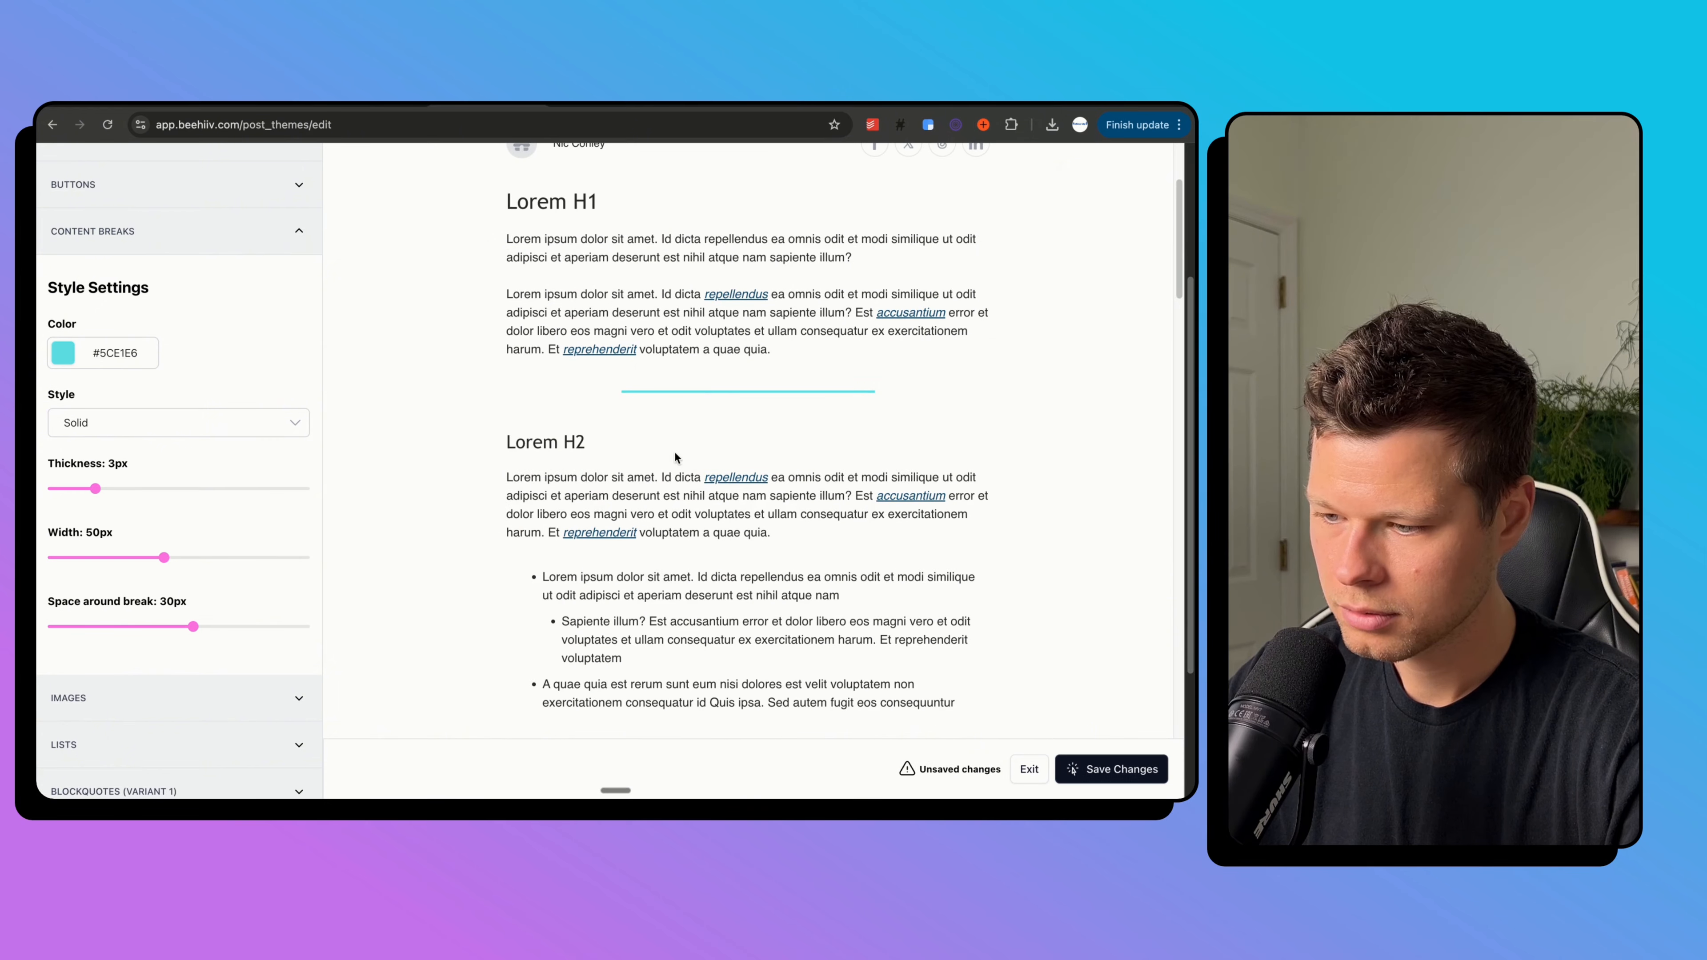
{"action": "scroll", "coordinate": [703, 400], "scroll_direction": "up", "scroll_amount": 4}
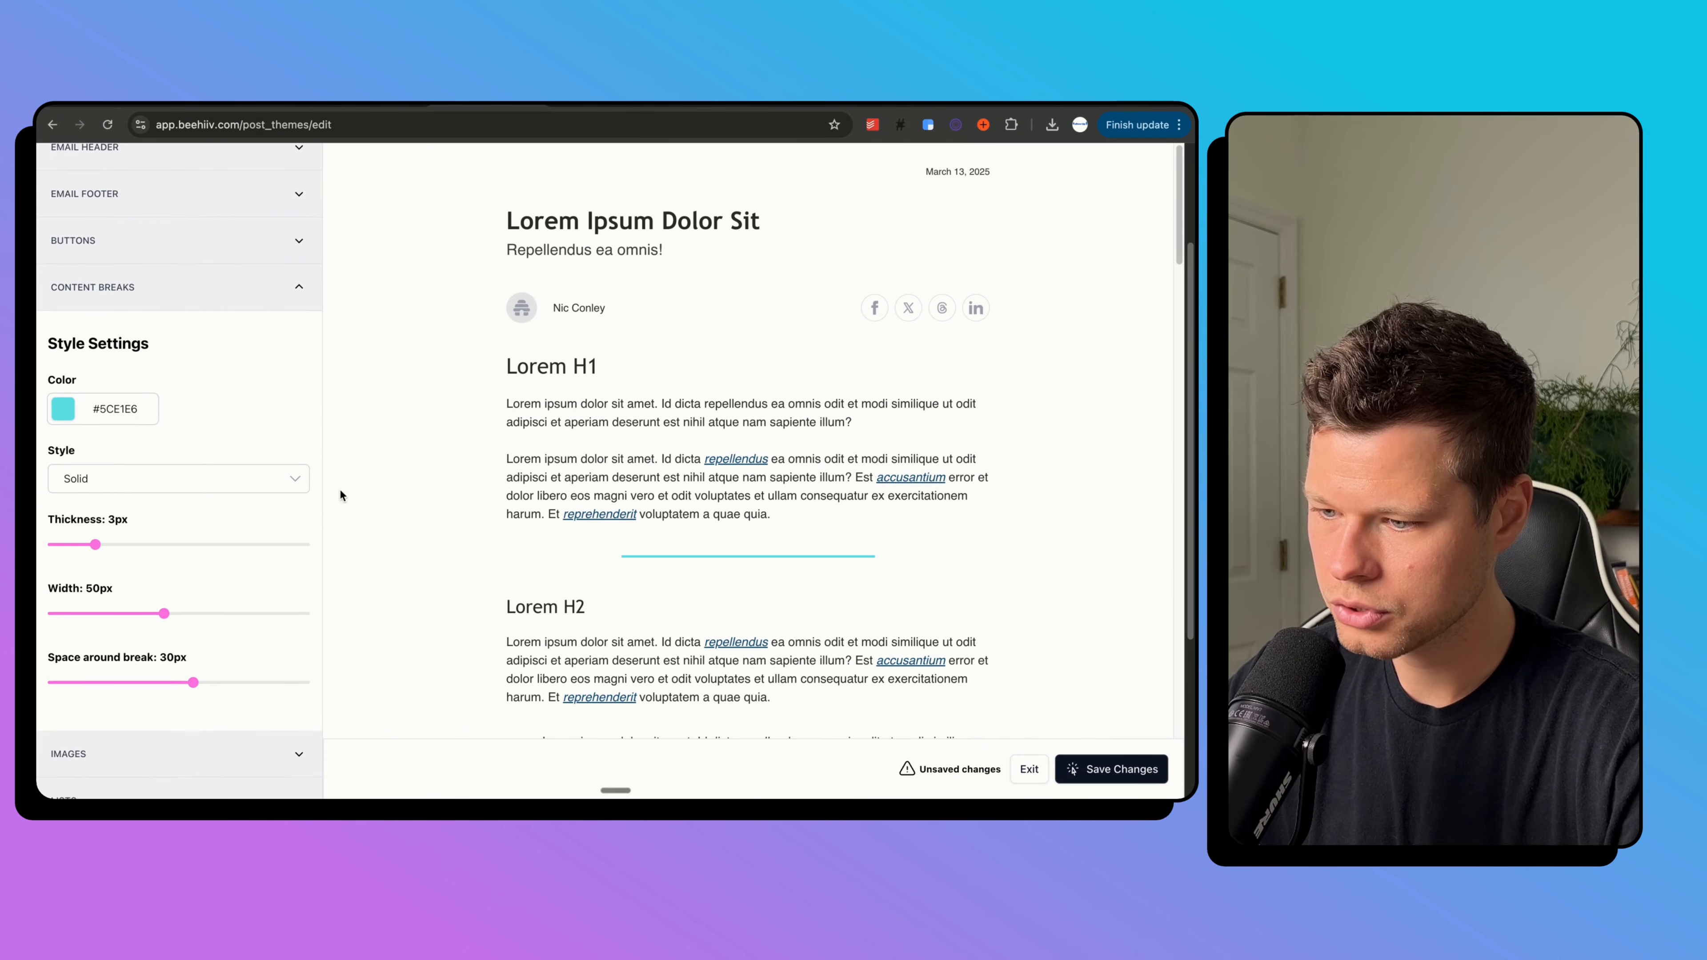
{"action": "left_click", "coordinate": [218, 290]}
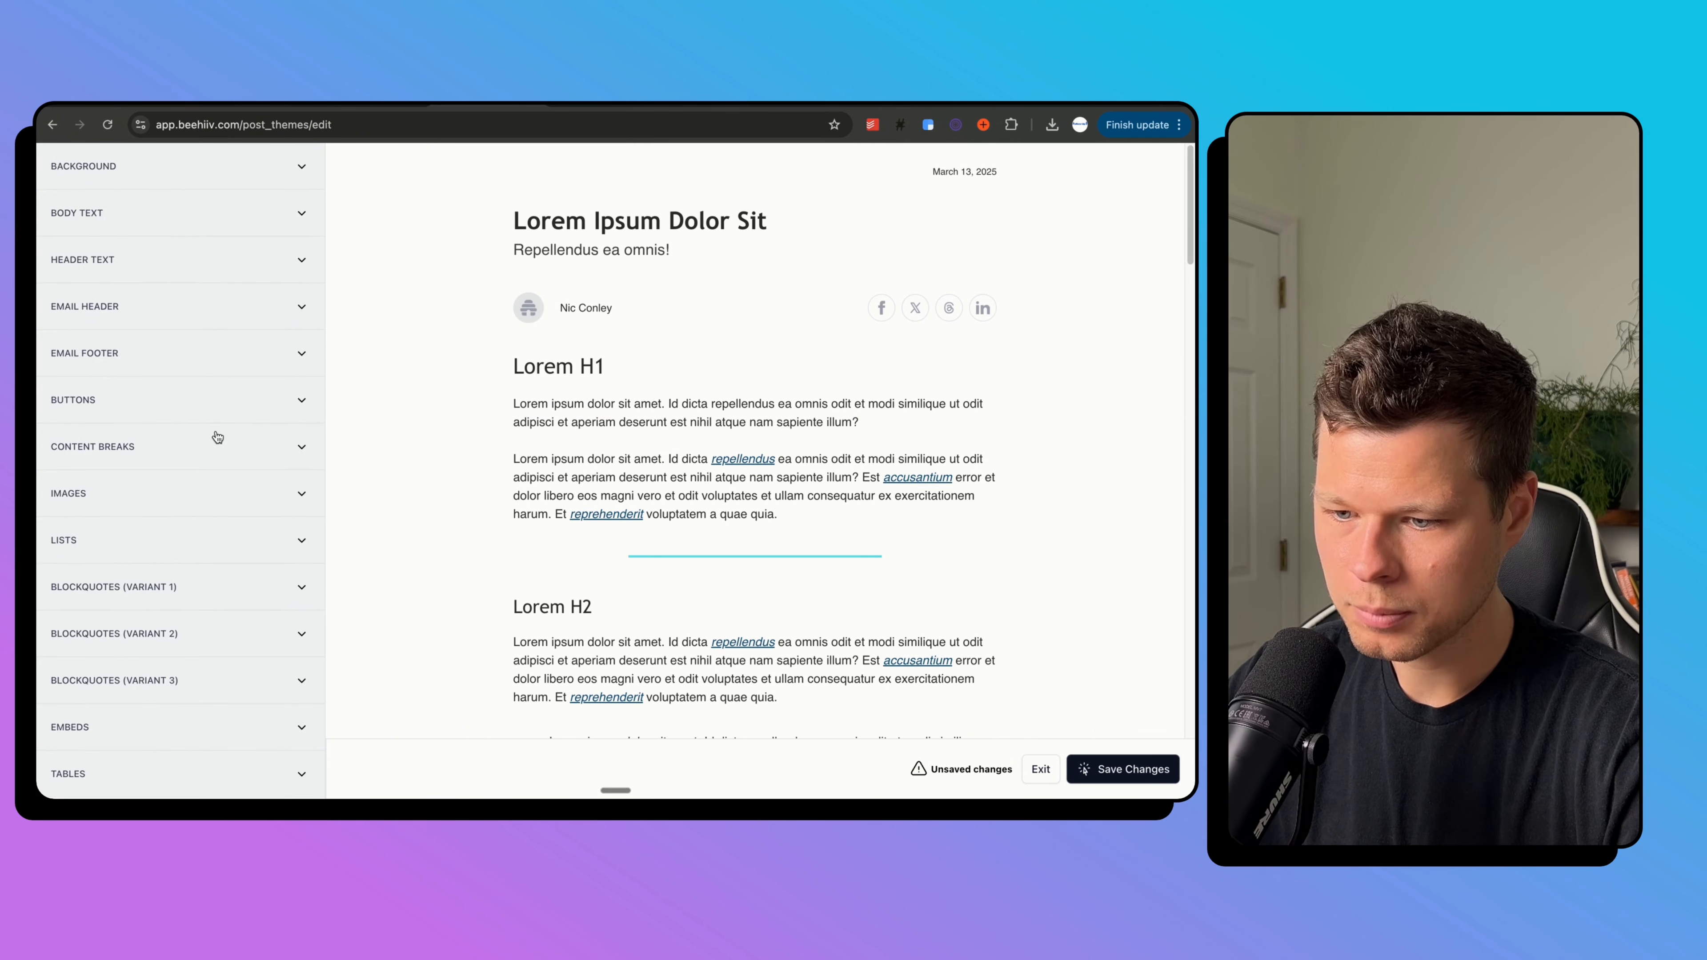
Set the body text font to Helvetica Neue Condensed Black.
{"action": "left_click", "coordinate": [180, 219]}
{"action": "left_click", "coordinate": [179, 334]}
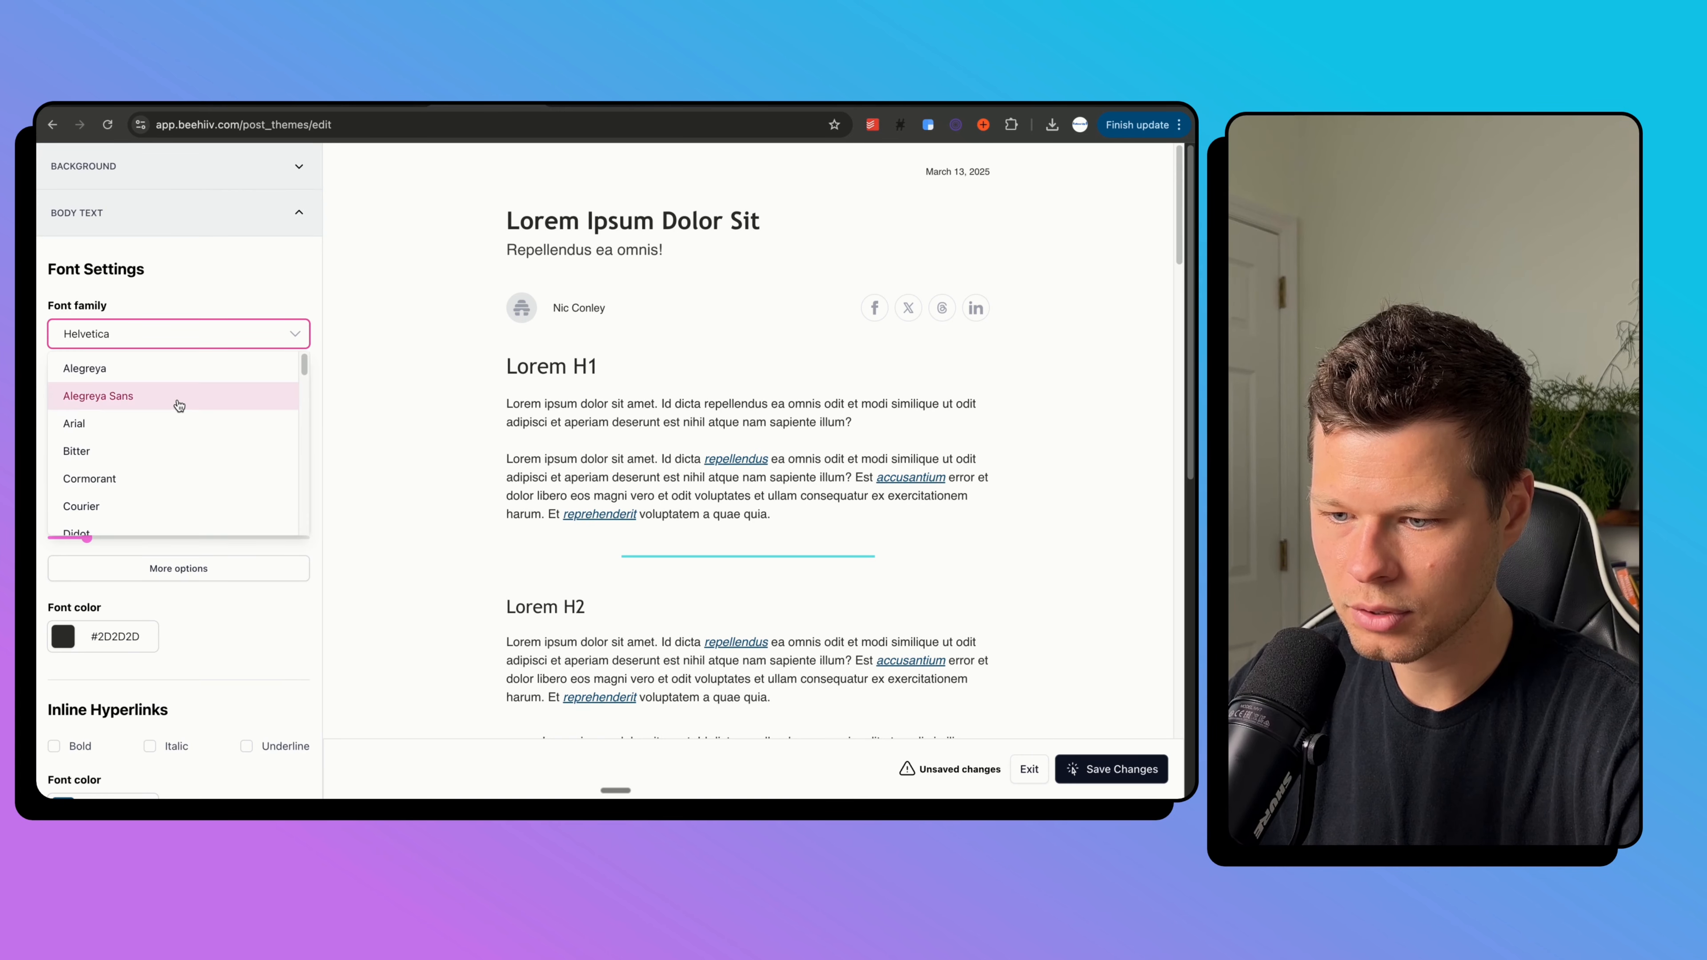
{"action": "scroll", "coordinate": [179, 403], "scroll_direction": "down", "scroll_amount": 2}
{"action": "scroll", "coordinate": [176, 431], "scroll_direction": "down", "scroll_amount": 4}
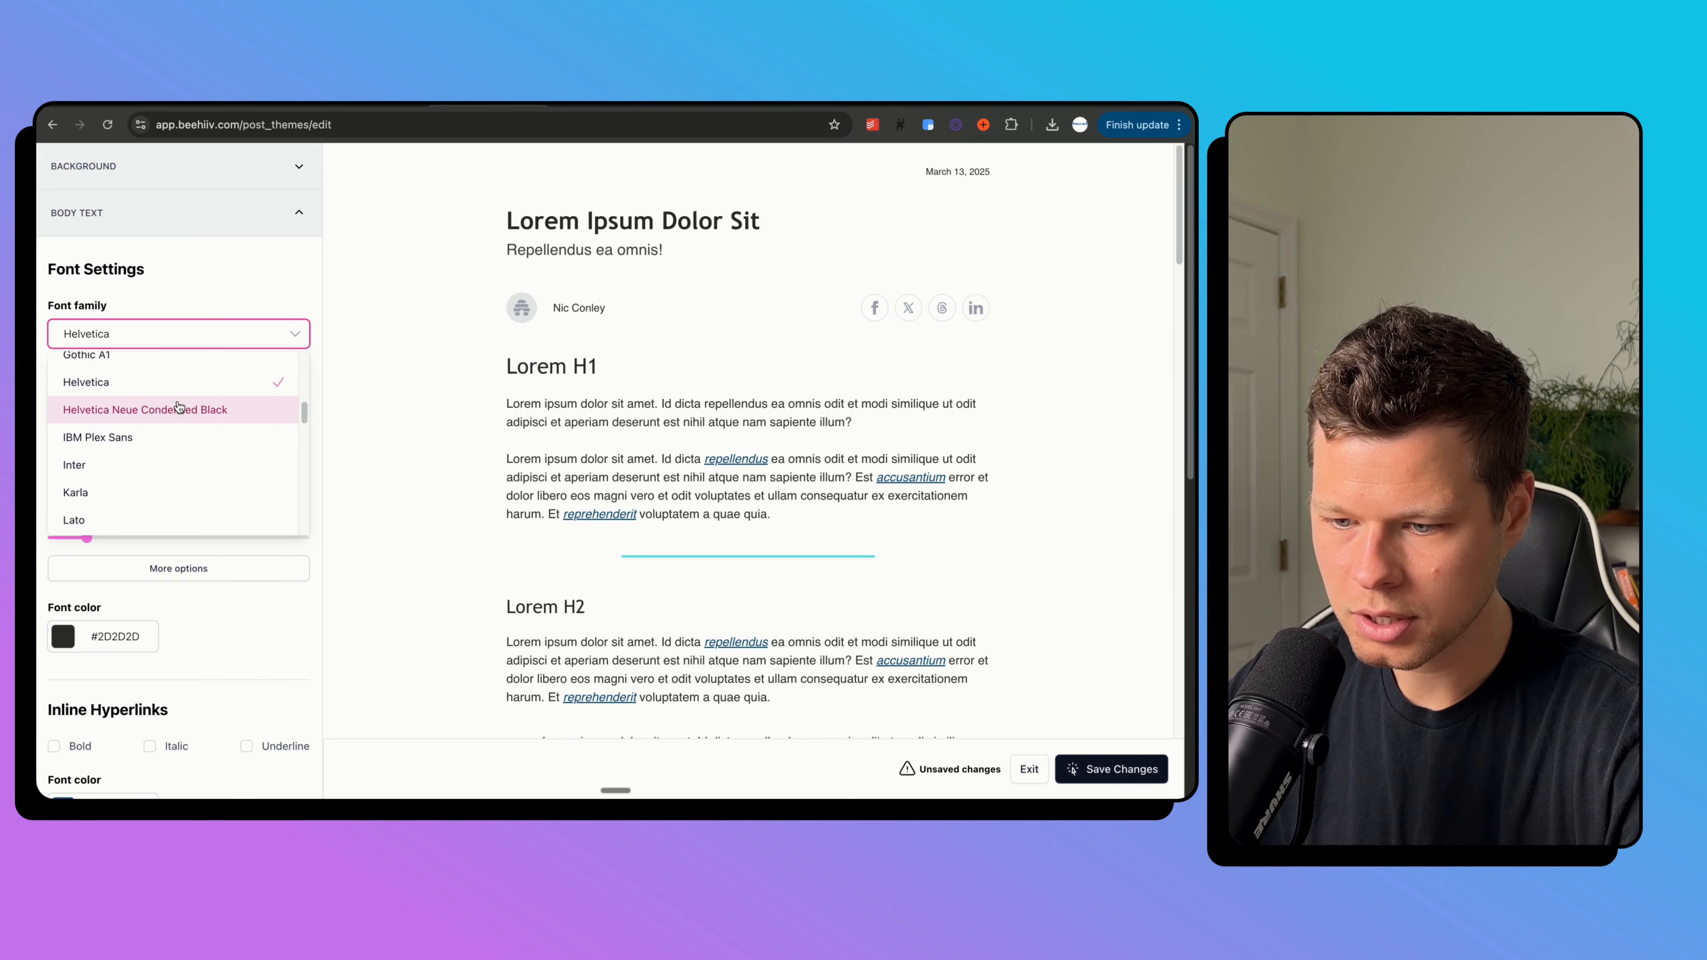
{"action": "left_click", "coordinate": [169, 410]}
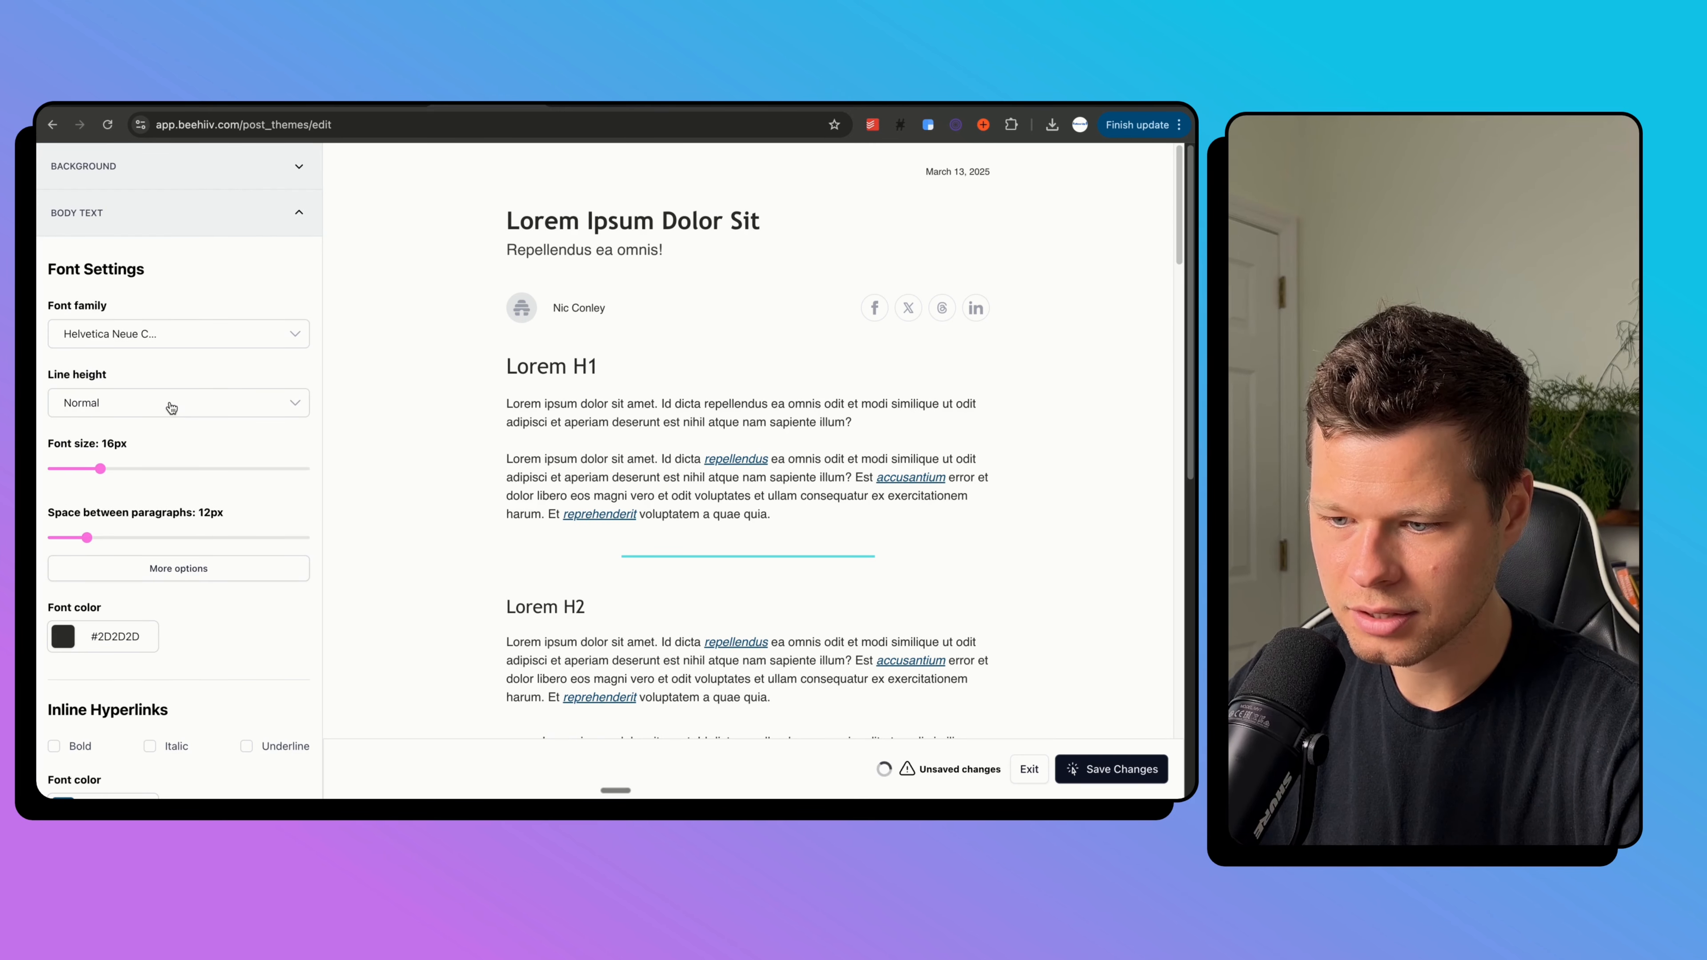
{"action": "left_click", "coordinate": [217, 216]}
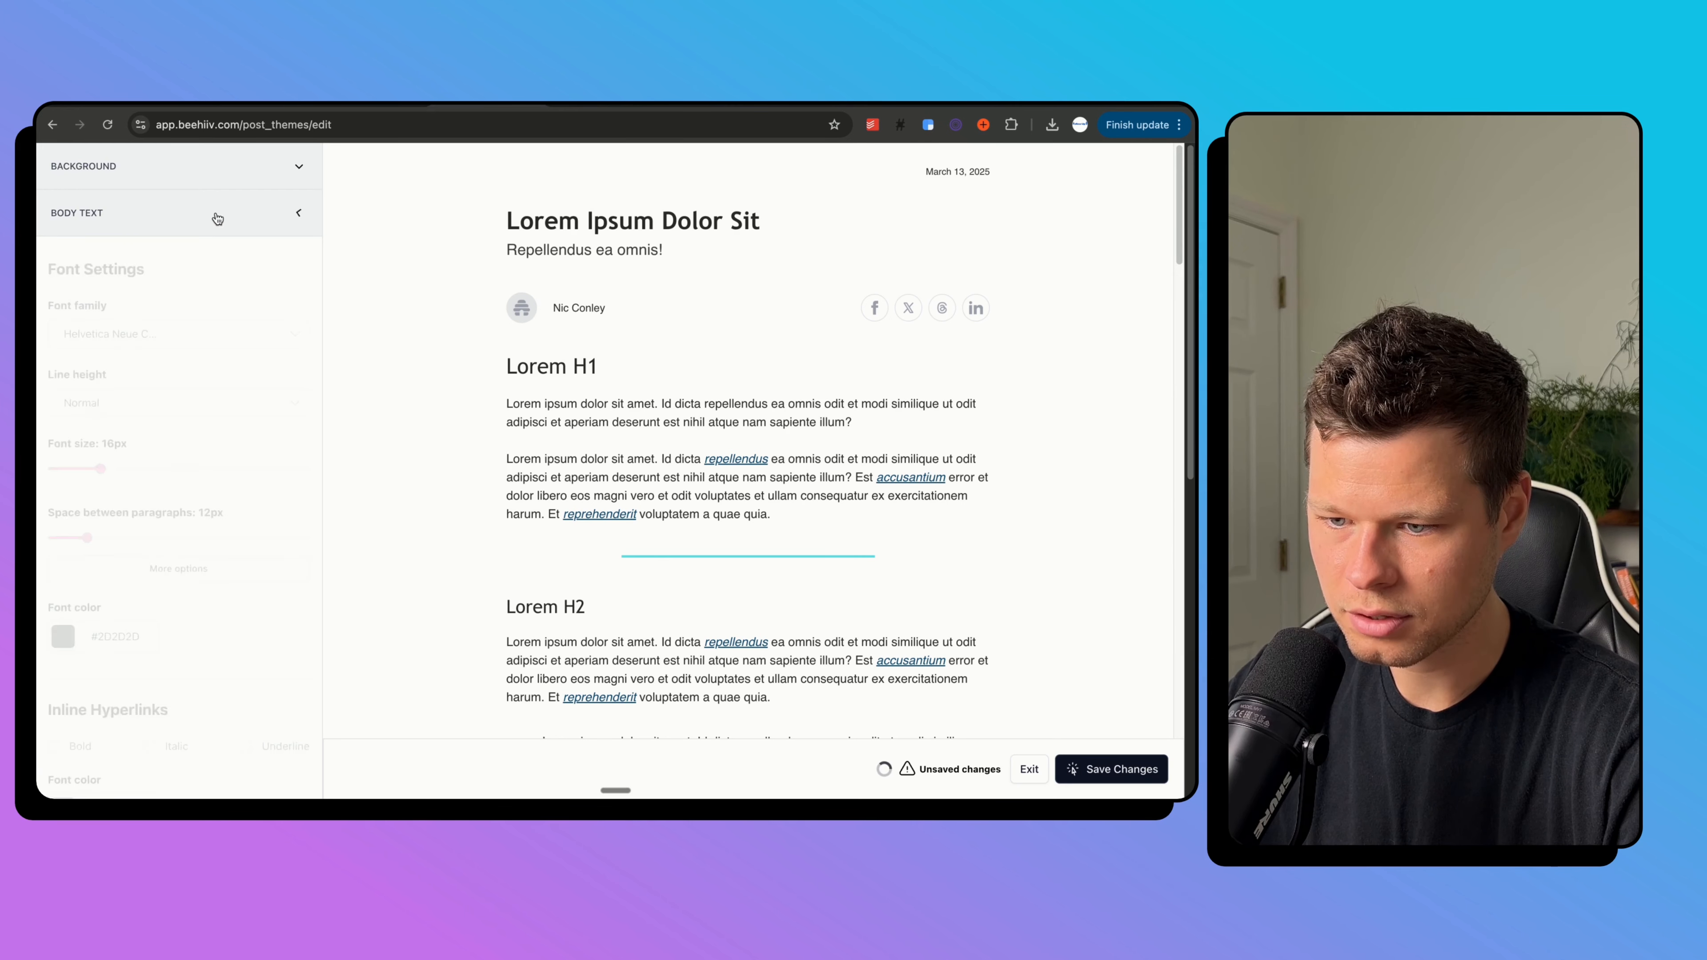
Give Heading 1 the Helvetica Neue Condensed Black font.
{"action": "left_click", "coordinate": [201, 264]}
{"action": "scroll", "coordinate": [182, 391], "scroll_direction": "down", "scroll_amount": 3}
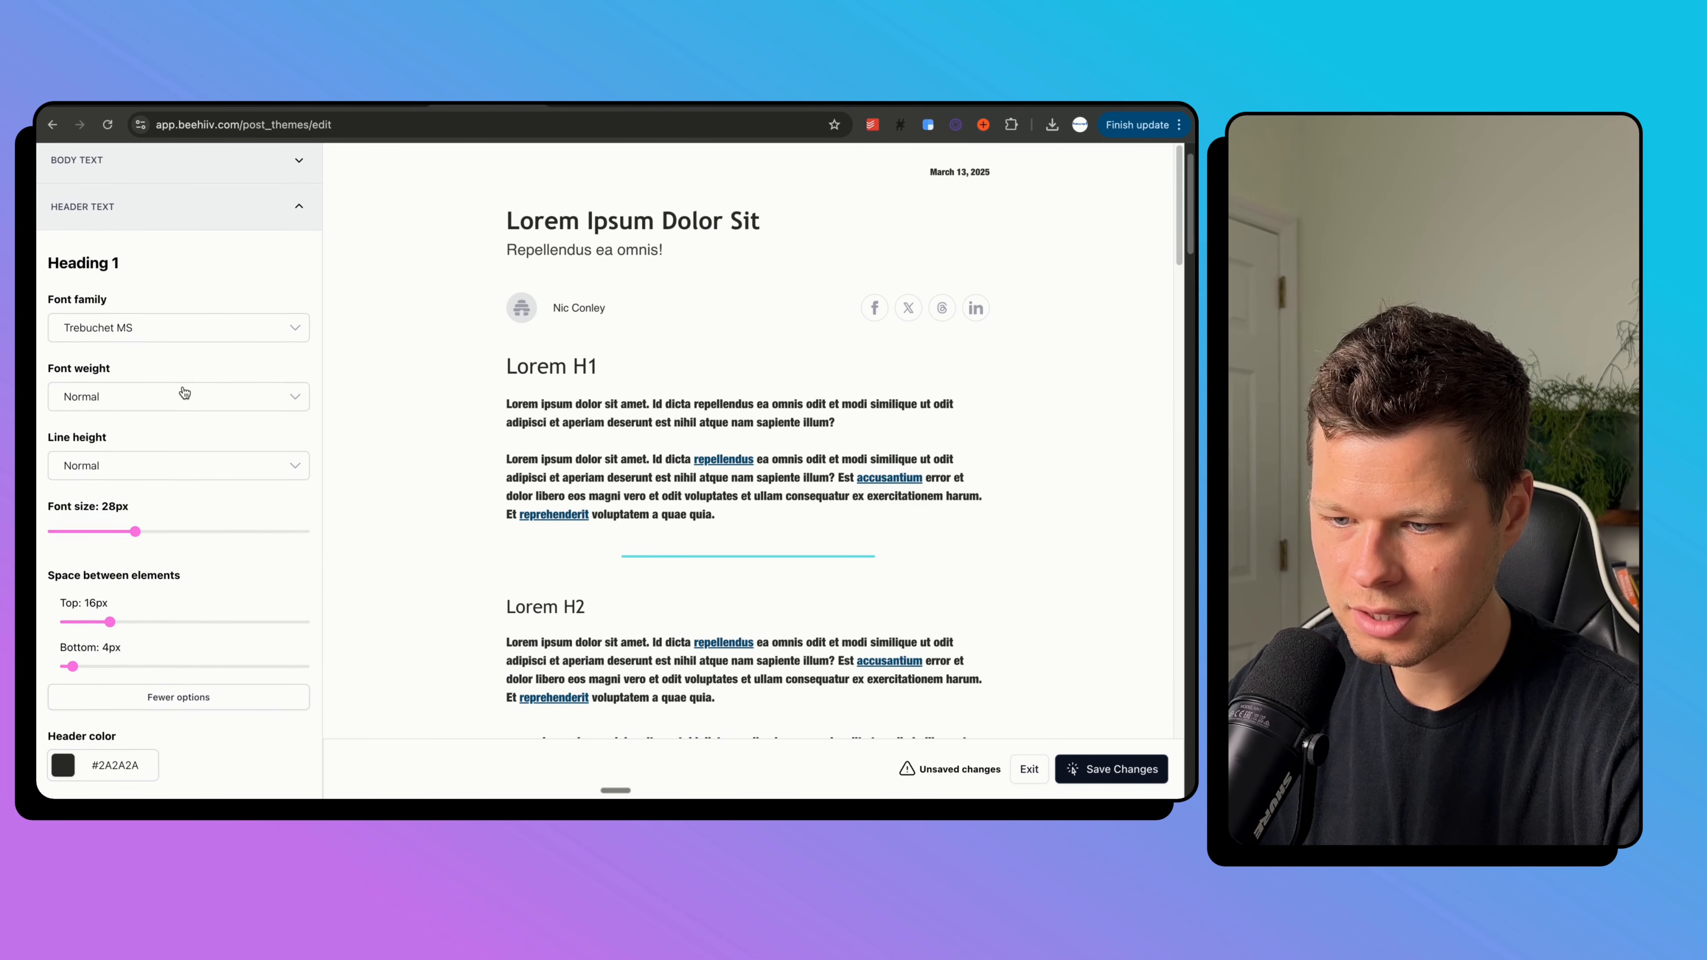
{"action": "left_click", "coordinate": [162, 285]}
{"action": "scroll", "coordinate": [164, 357], "scroll_direction": "down", "scroll_amount": 5}
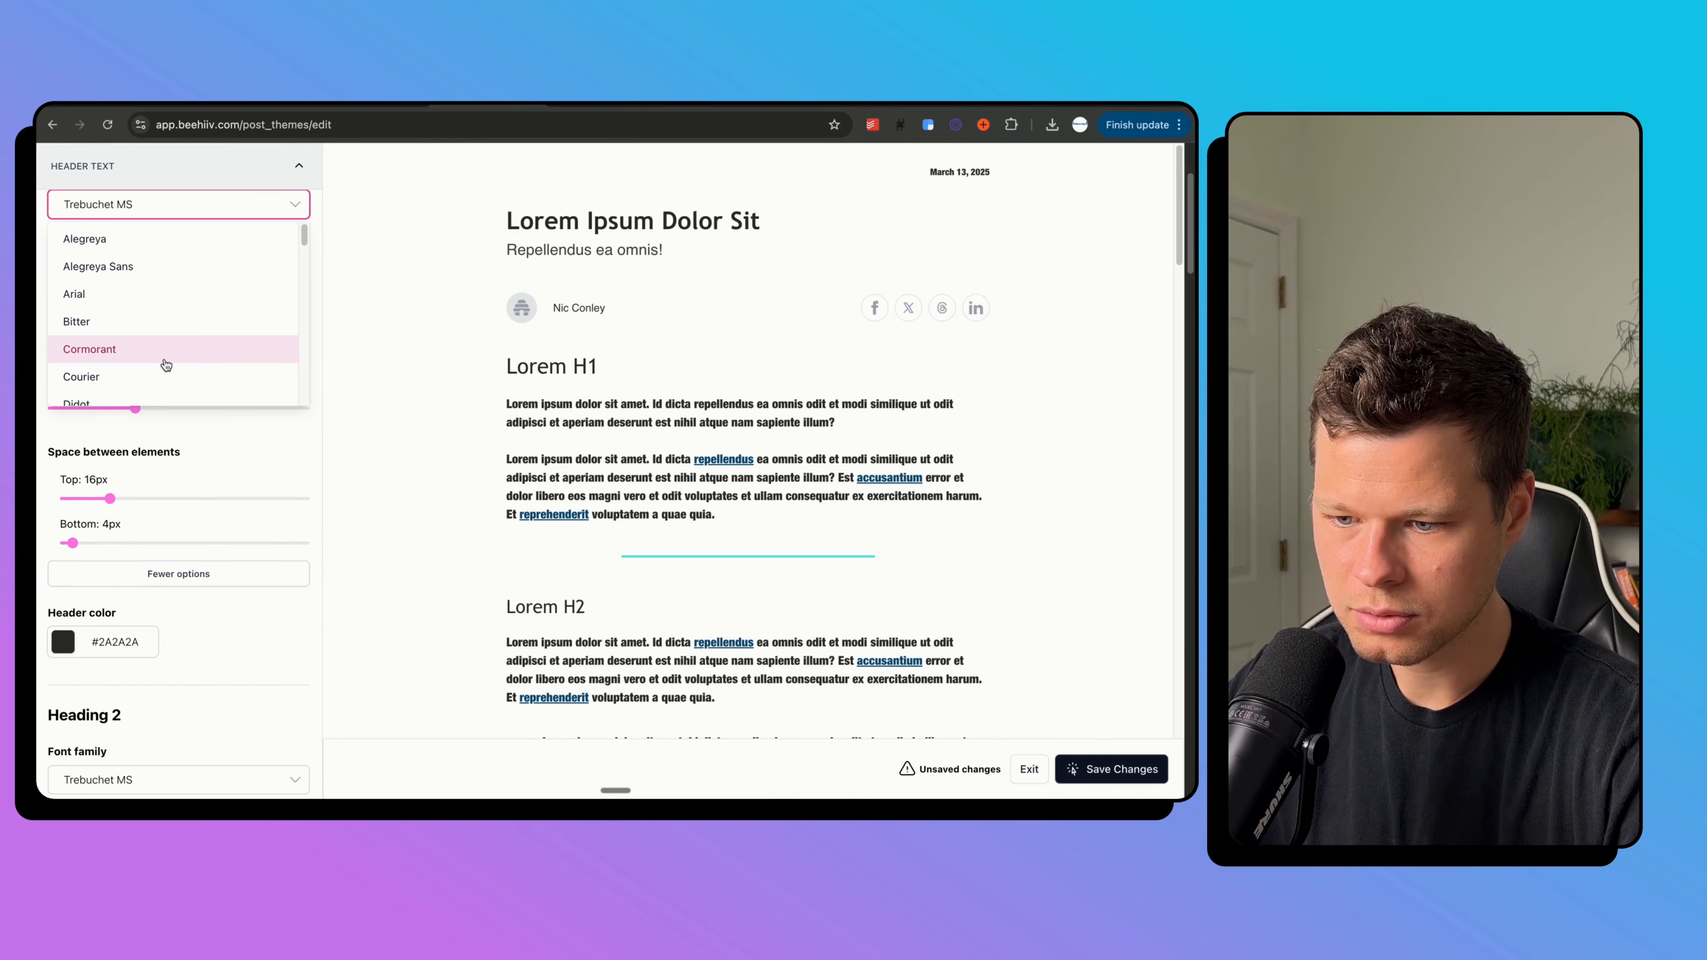
{"action": "scroll", "coordinate": [168, 355], "scroll_direction": "down", "scroll_amount": 2}
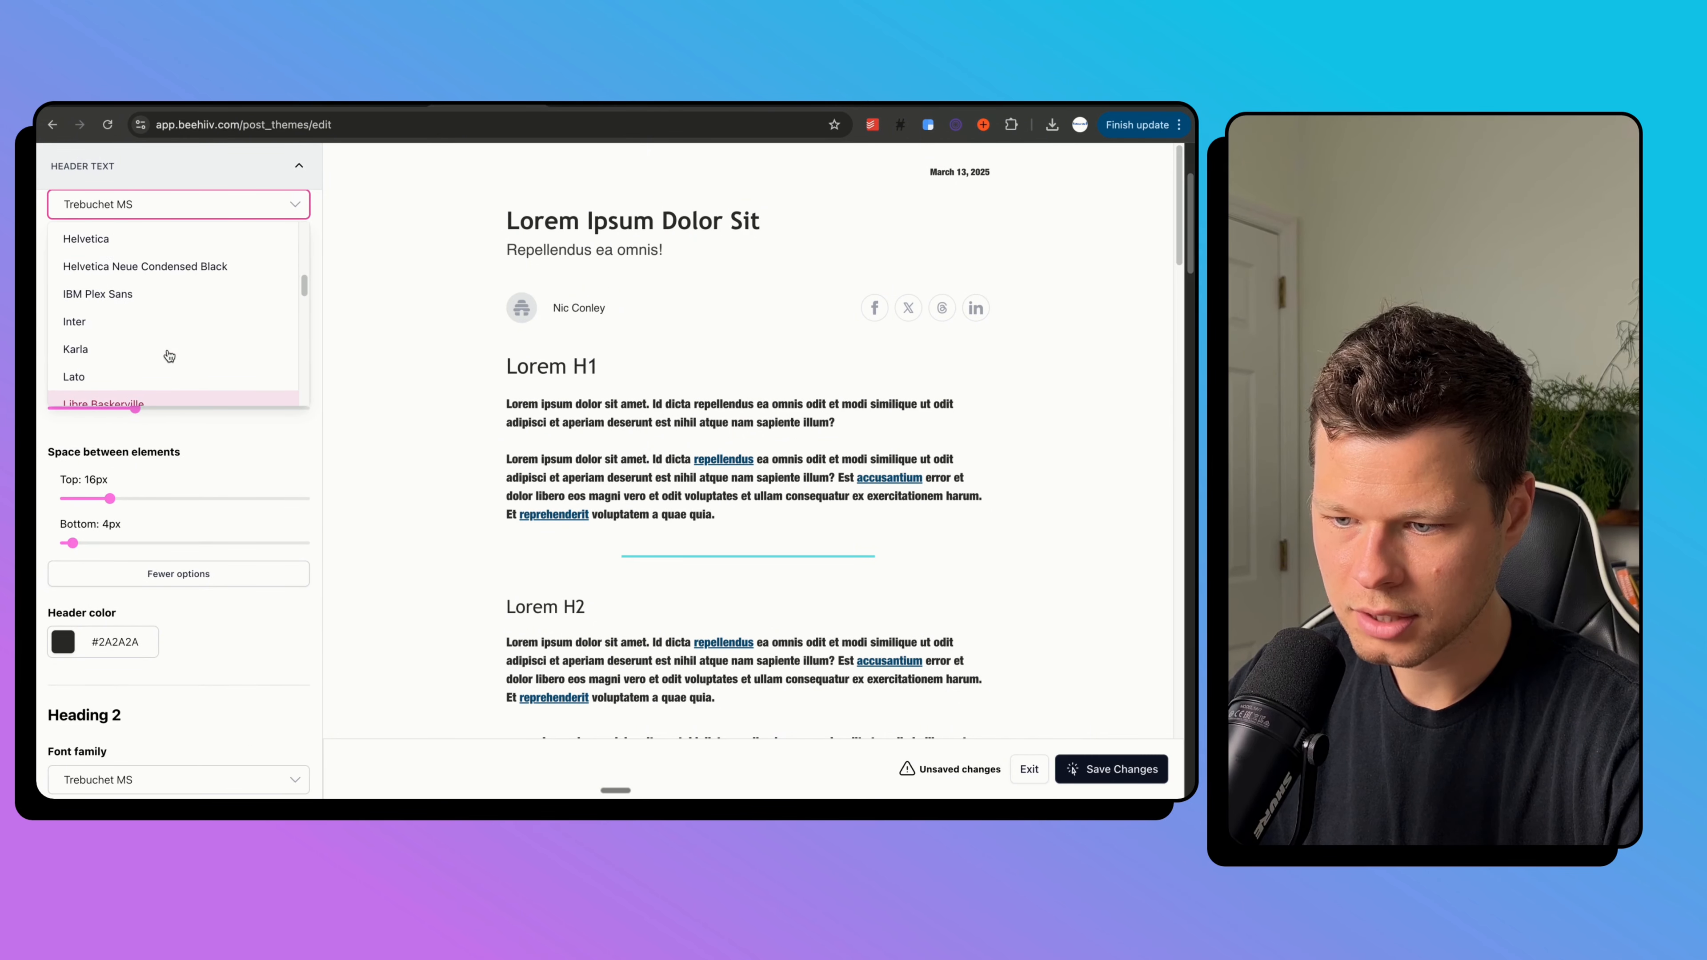
{"action": "left_click", "coordinate": [168, 262]}
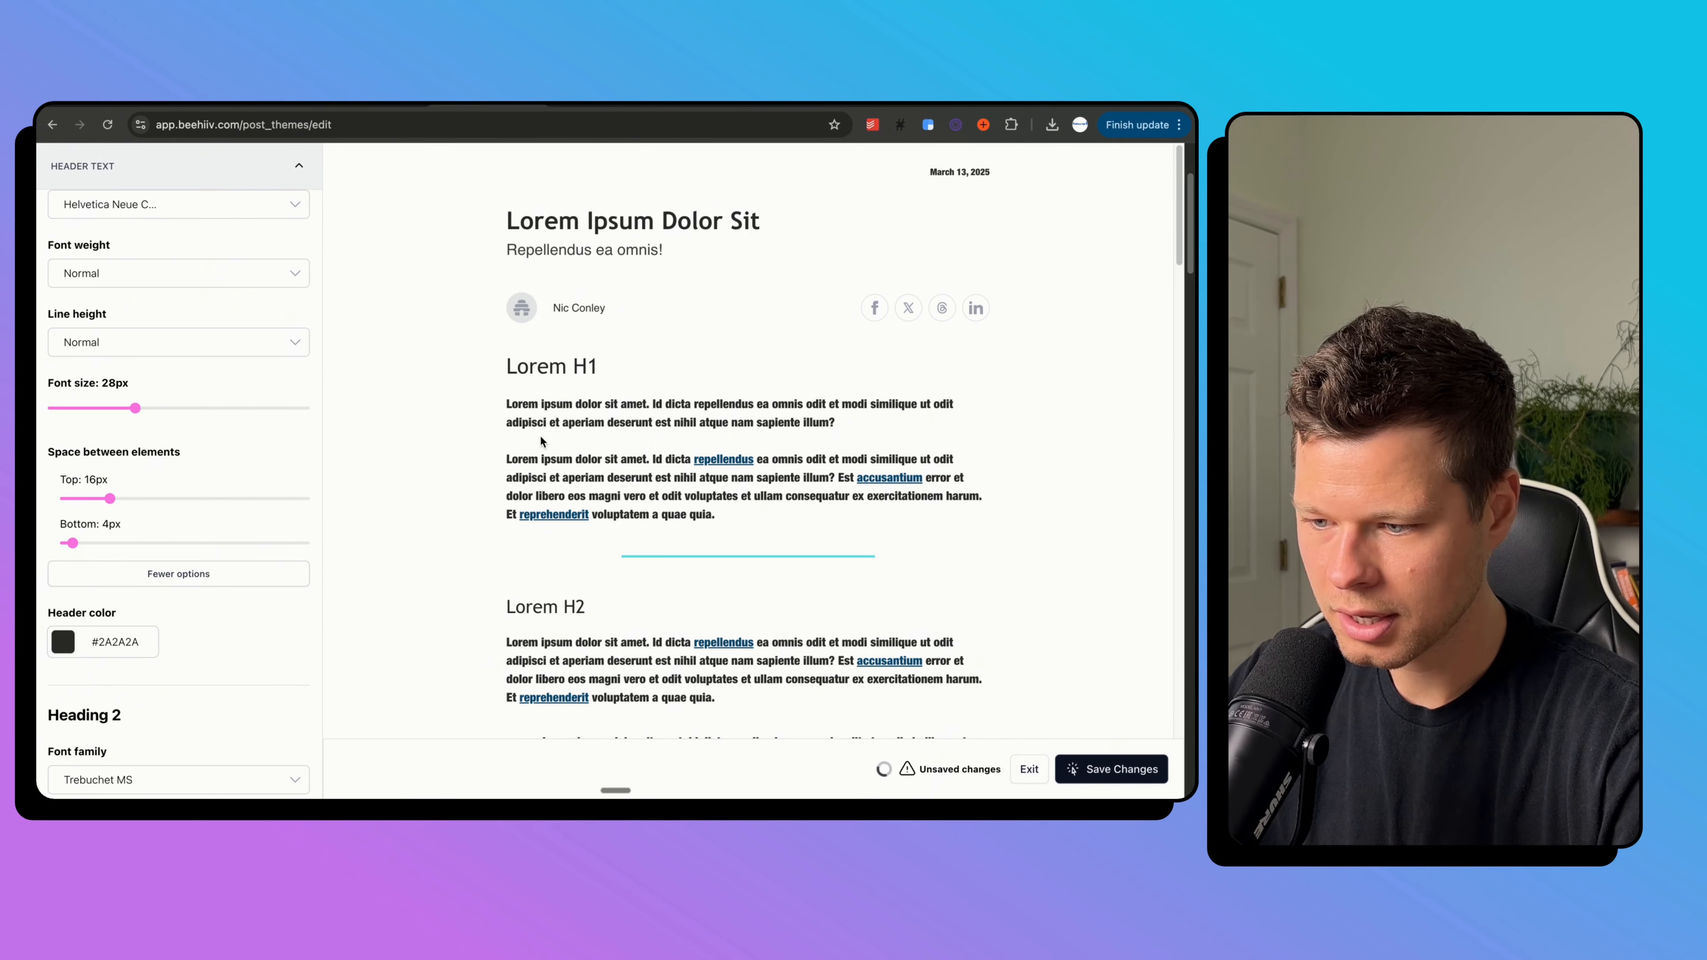
{"action": "scroll", "coordinate": [289, 417], "scroll_direction": "up", "scroll_amount": 2}
{"action": "scroll", "coordinate": [288, 412], "scroll_direction": "up", "scroll_amount": 2}
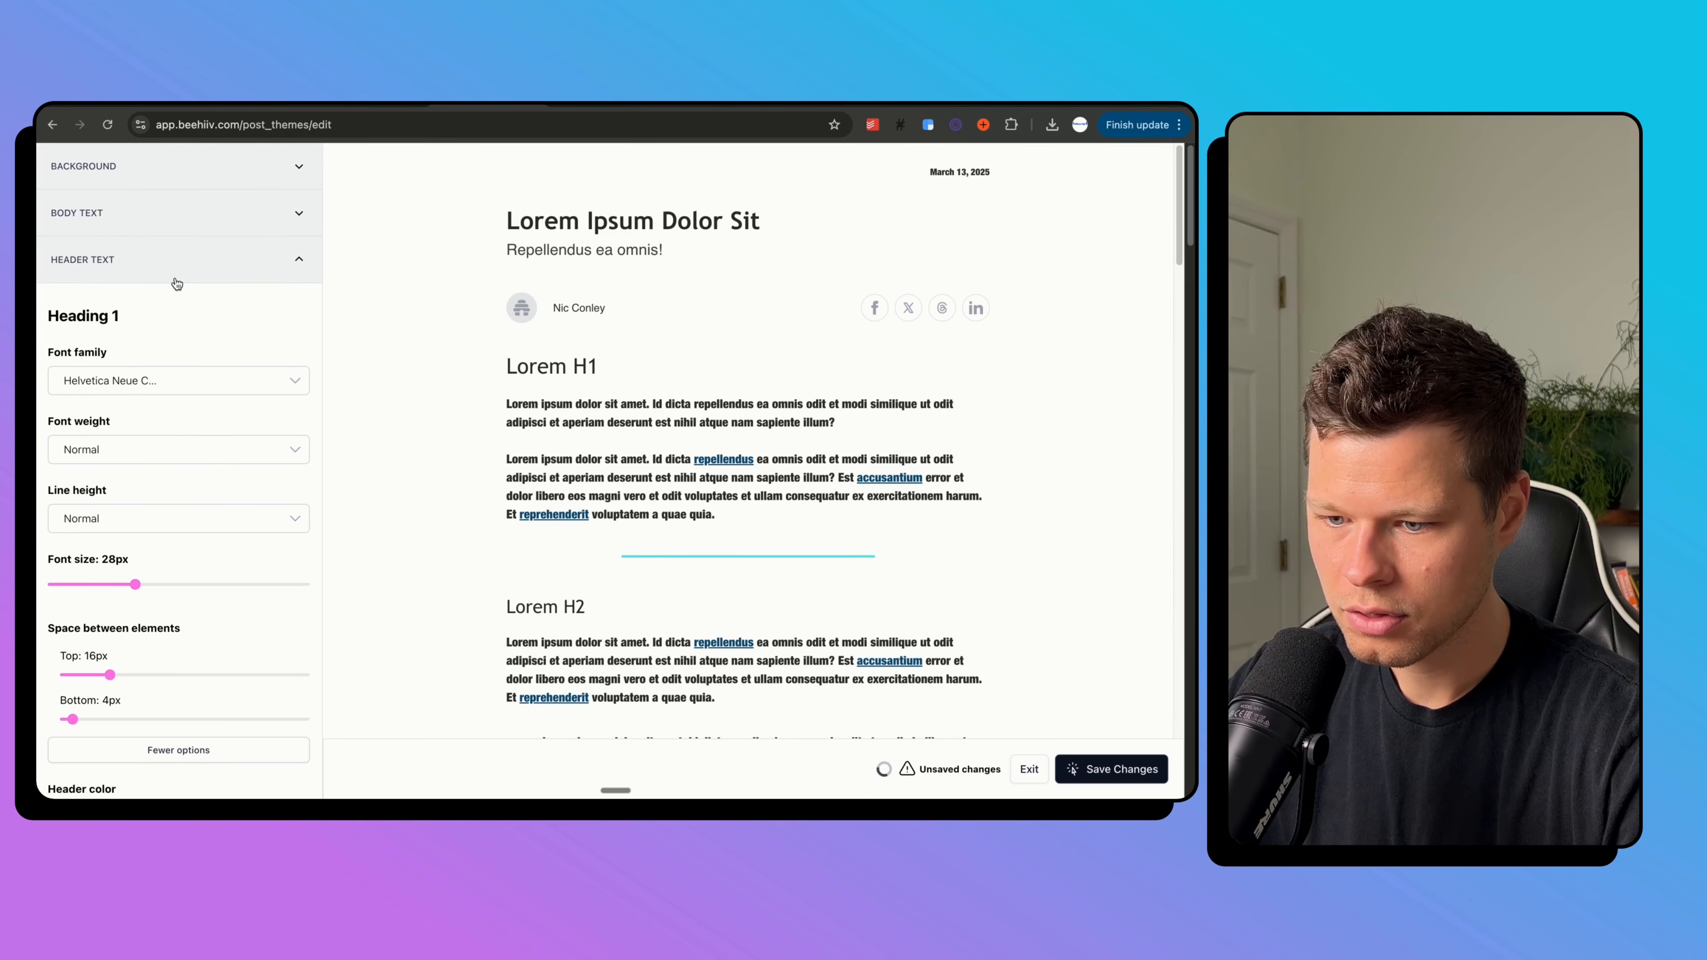
{"action": "left_click", "coordinate": [168, 260]}
Switch the body text font back to Helvetica.
{"action": "left_click", "coordinate": [171, 204]}
{"action": "left_click", "coordinate": [168, 334]}
{"action": "scroll", "coordinate": [154, 469], "scroll_direction": "down", "scroll_amount": 10}
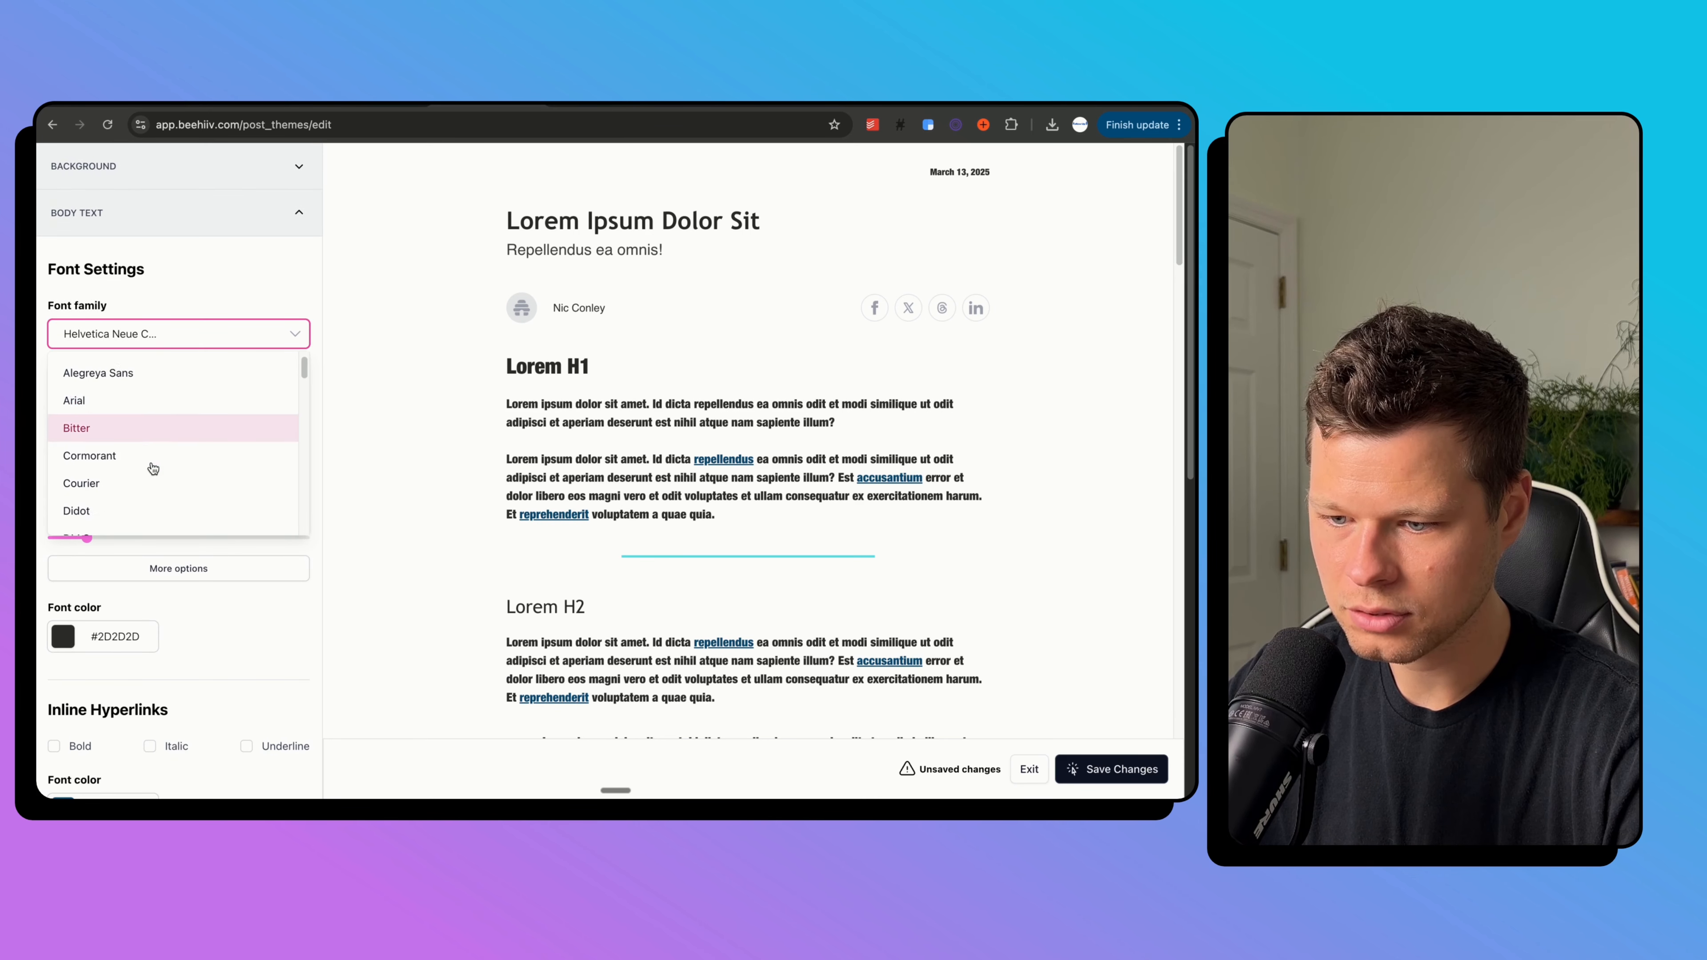
{"action": "scroll", "coordinate": [153, 469], "scroll_direction": "up", "scroll_amount": 2}
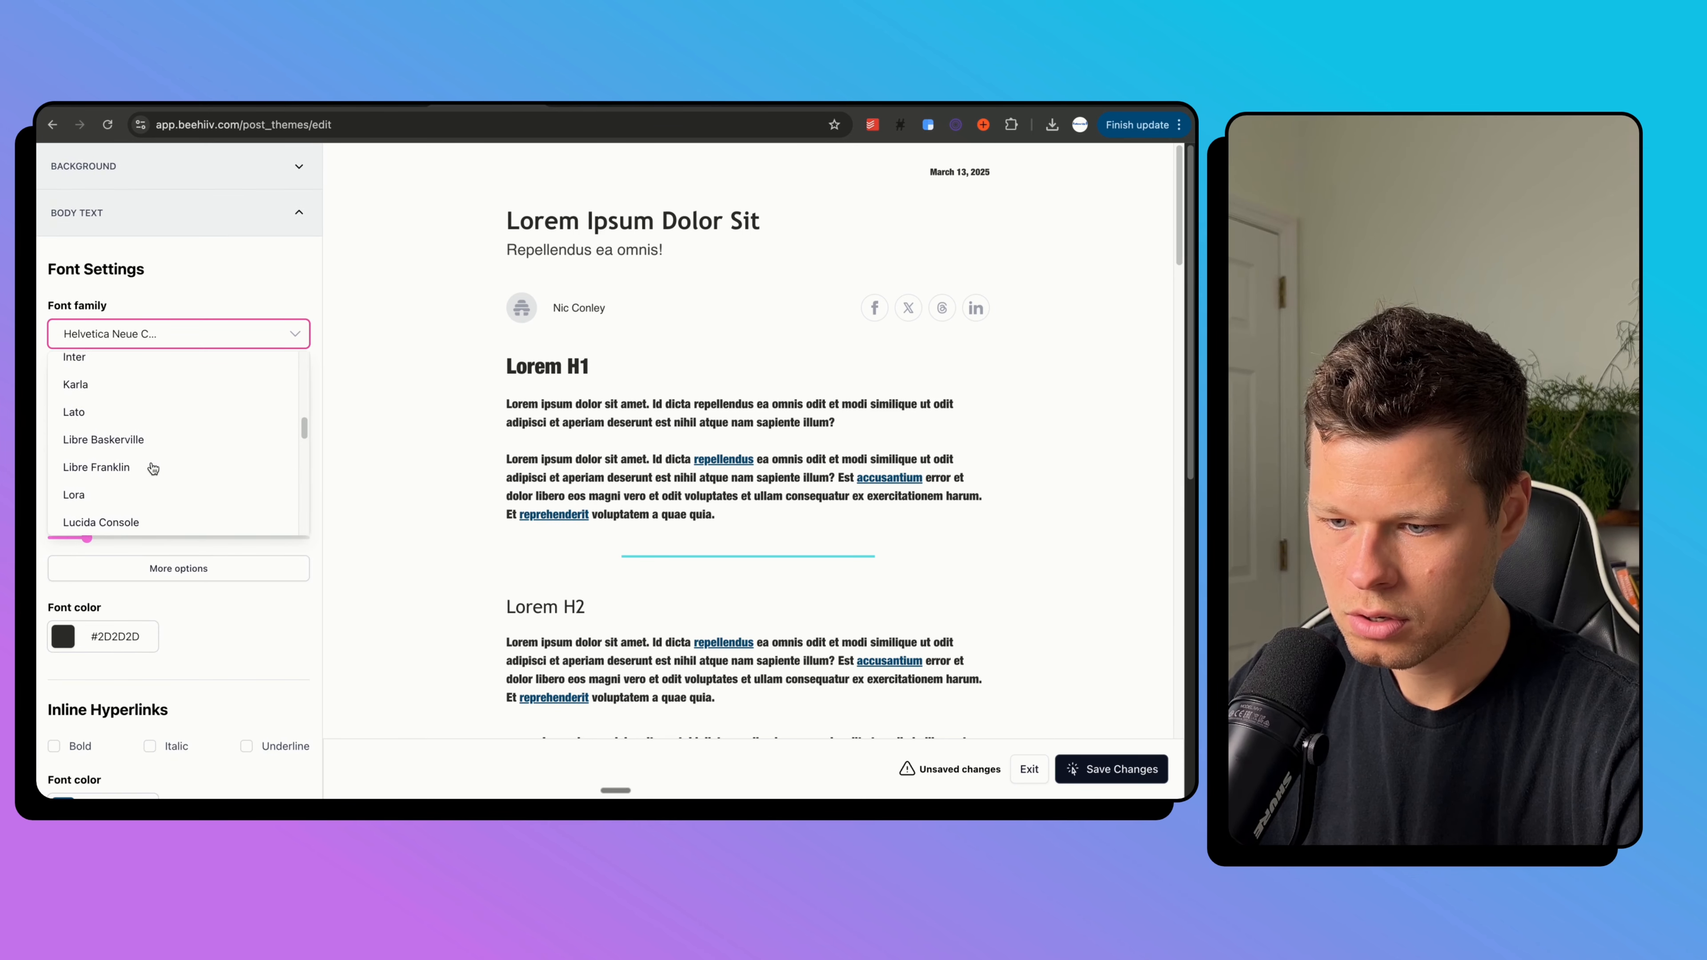
{"action": "scroll", "coordinate": [154, 468], "scroll_direction": "down", "scroll_amount": 2}
{"action": "scroll", "coordinate": [153, 468], "scroll_direction": "up", "scroll_amount": 2}
{"action": "left_click", "coordinate": [149, 414]}
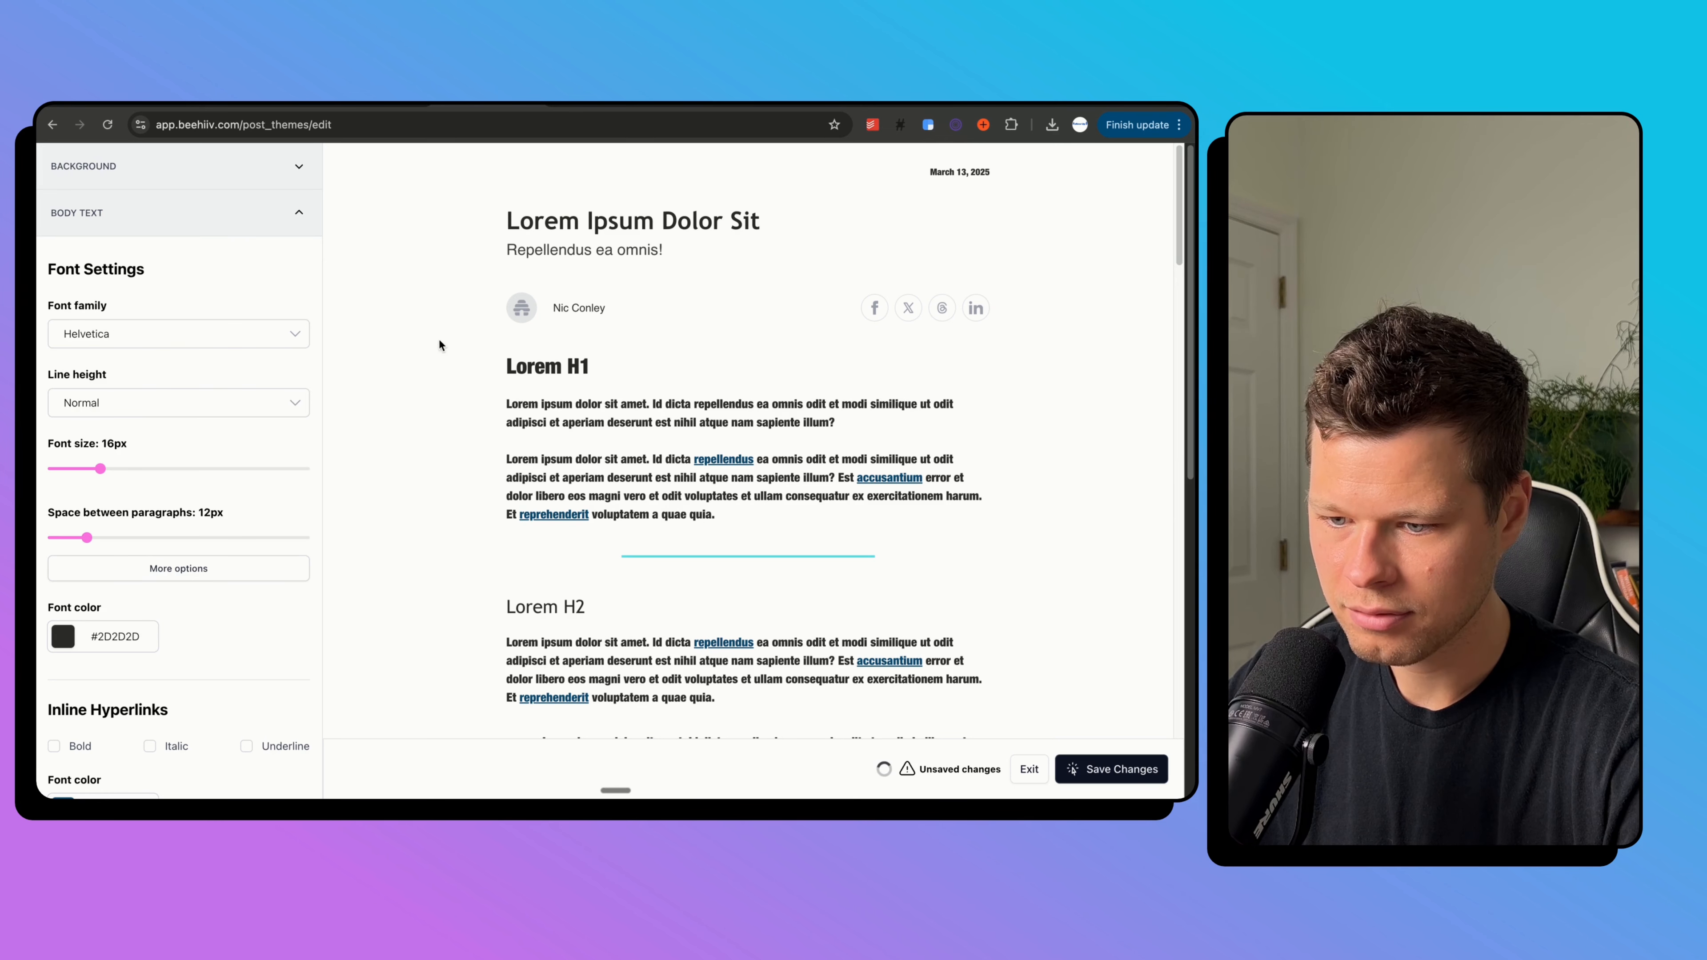
{"action": "scroll", "coordinate": [510, 535], "scroll_direction": "down", "scroll_amount": 2}
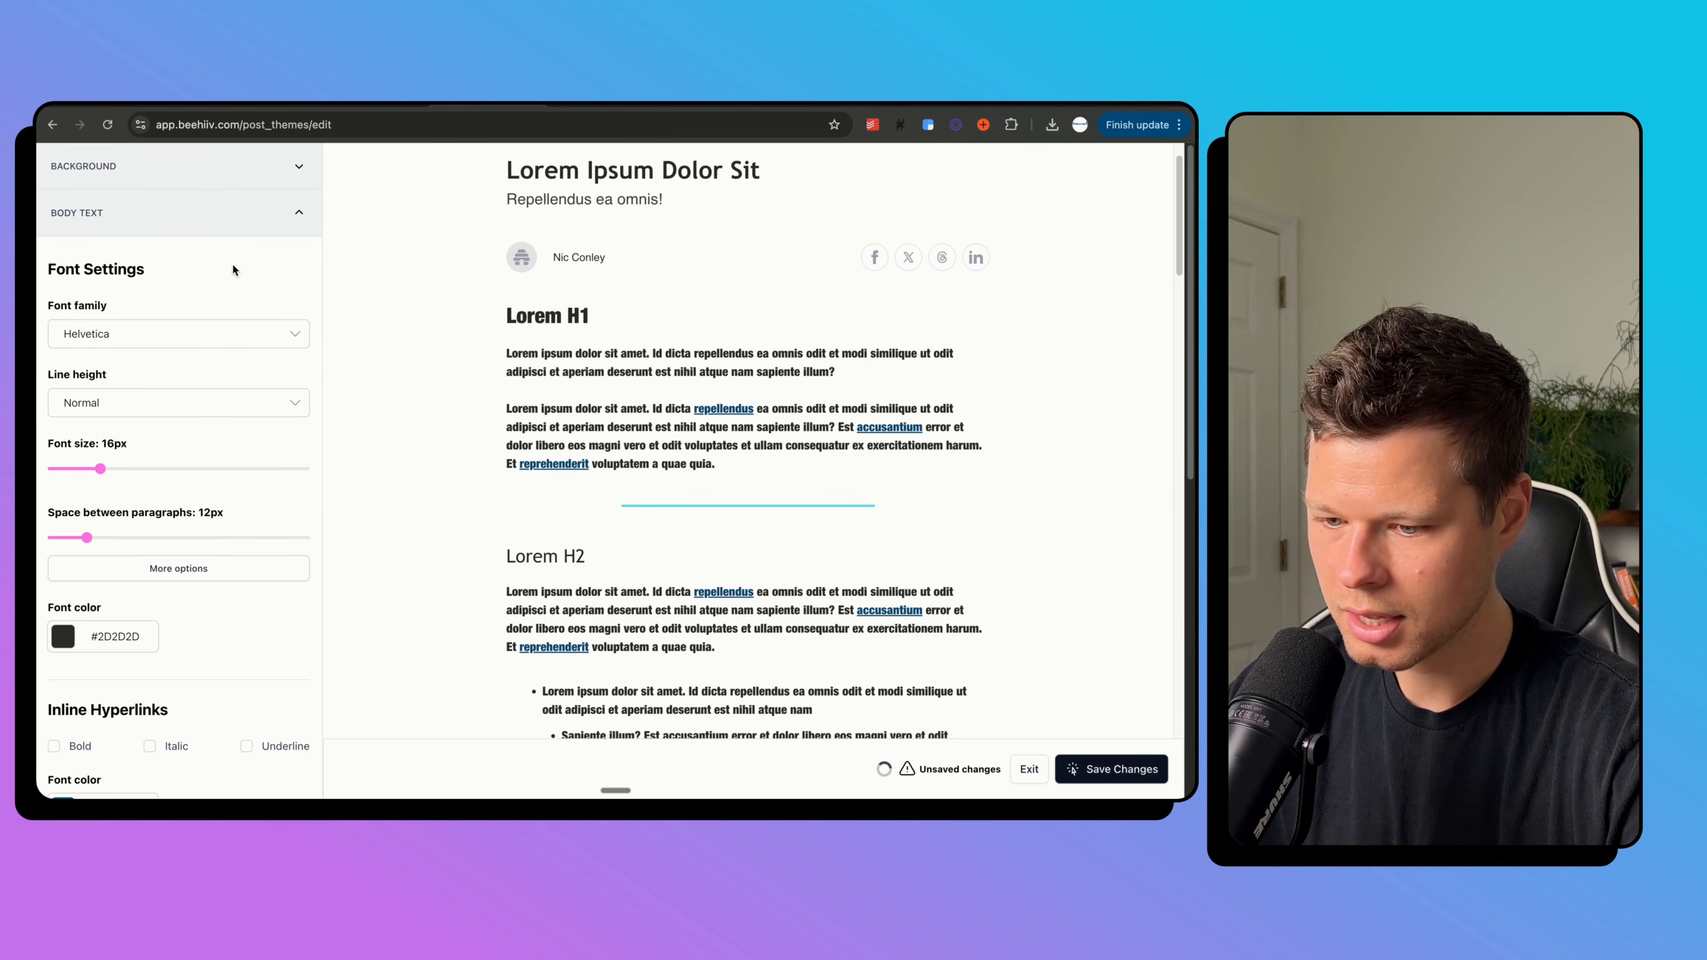
{"action": "left_click", "coordinate": [216, 229]}
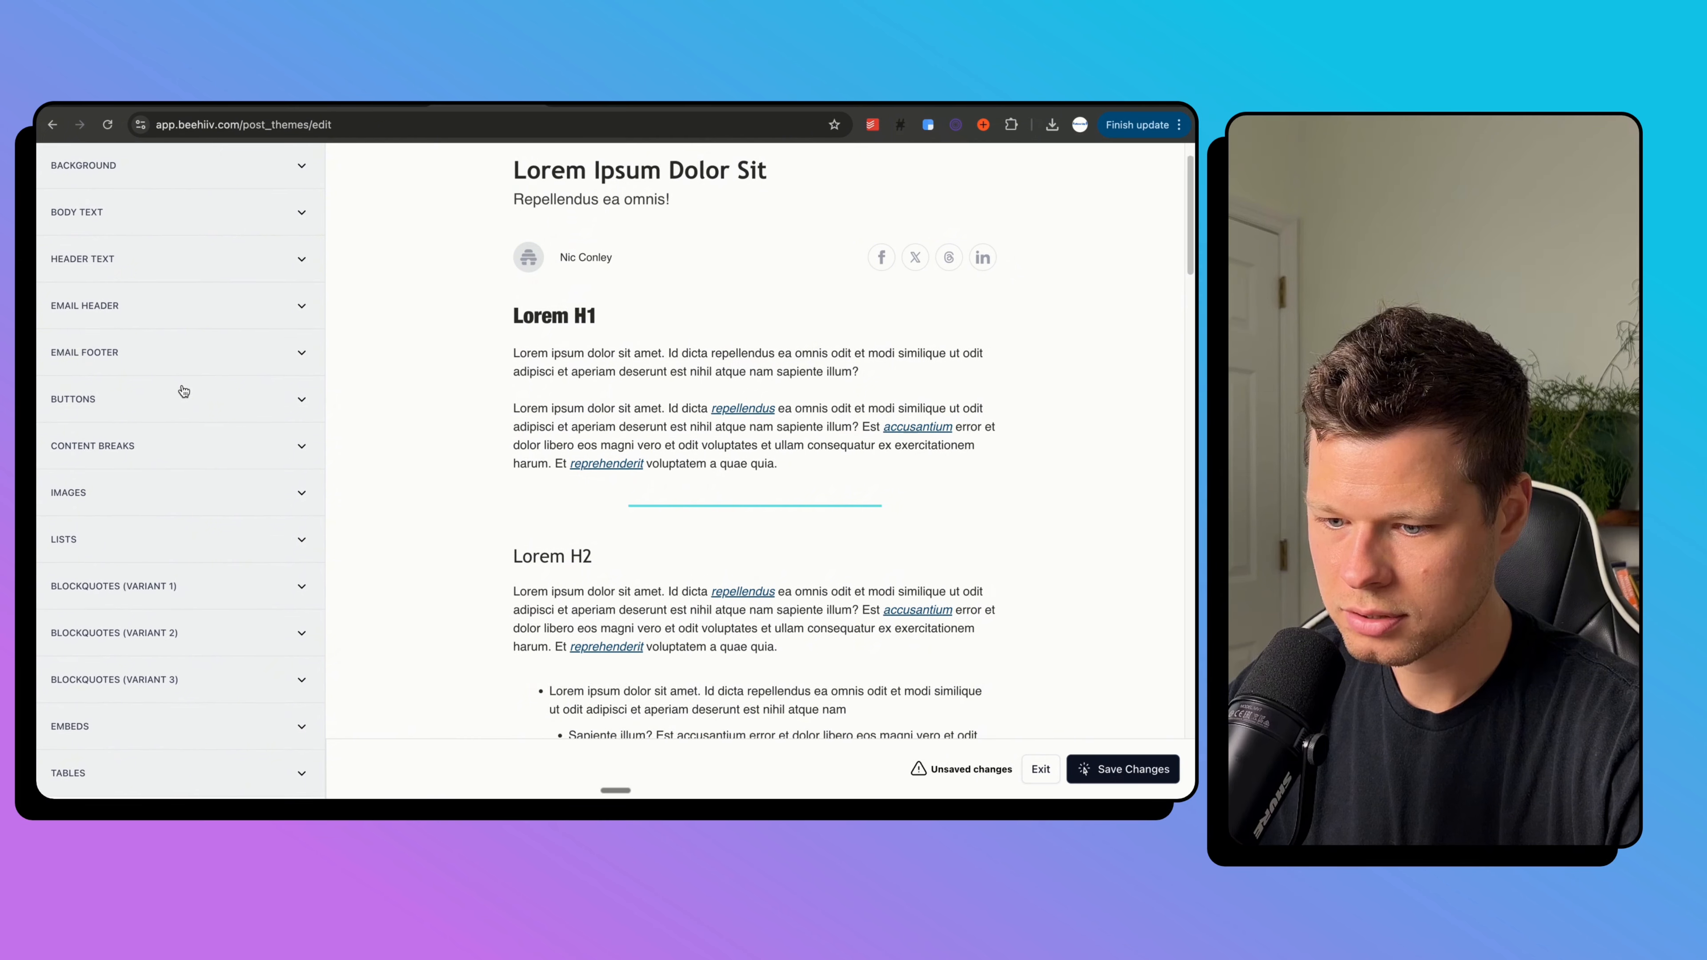
{"action": "scroll", "coordinate": [551, 380], "scroll_direction": "down", "scroll_amount": 5}
{"action": "scroll", "coordinate": [557, 377], "scroll_direction": "down", "scroll_amount": 20}
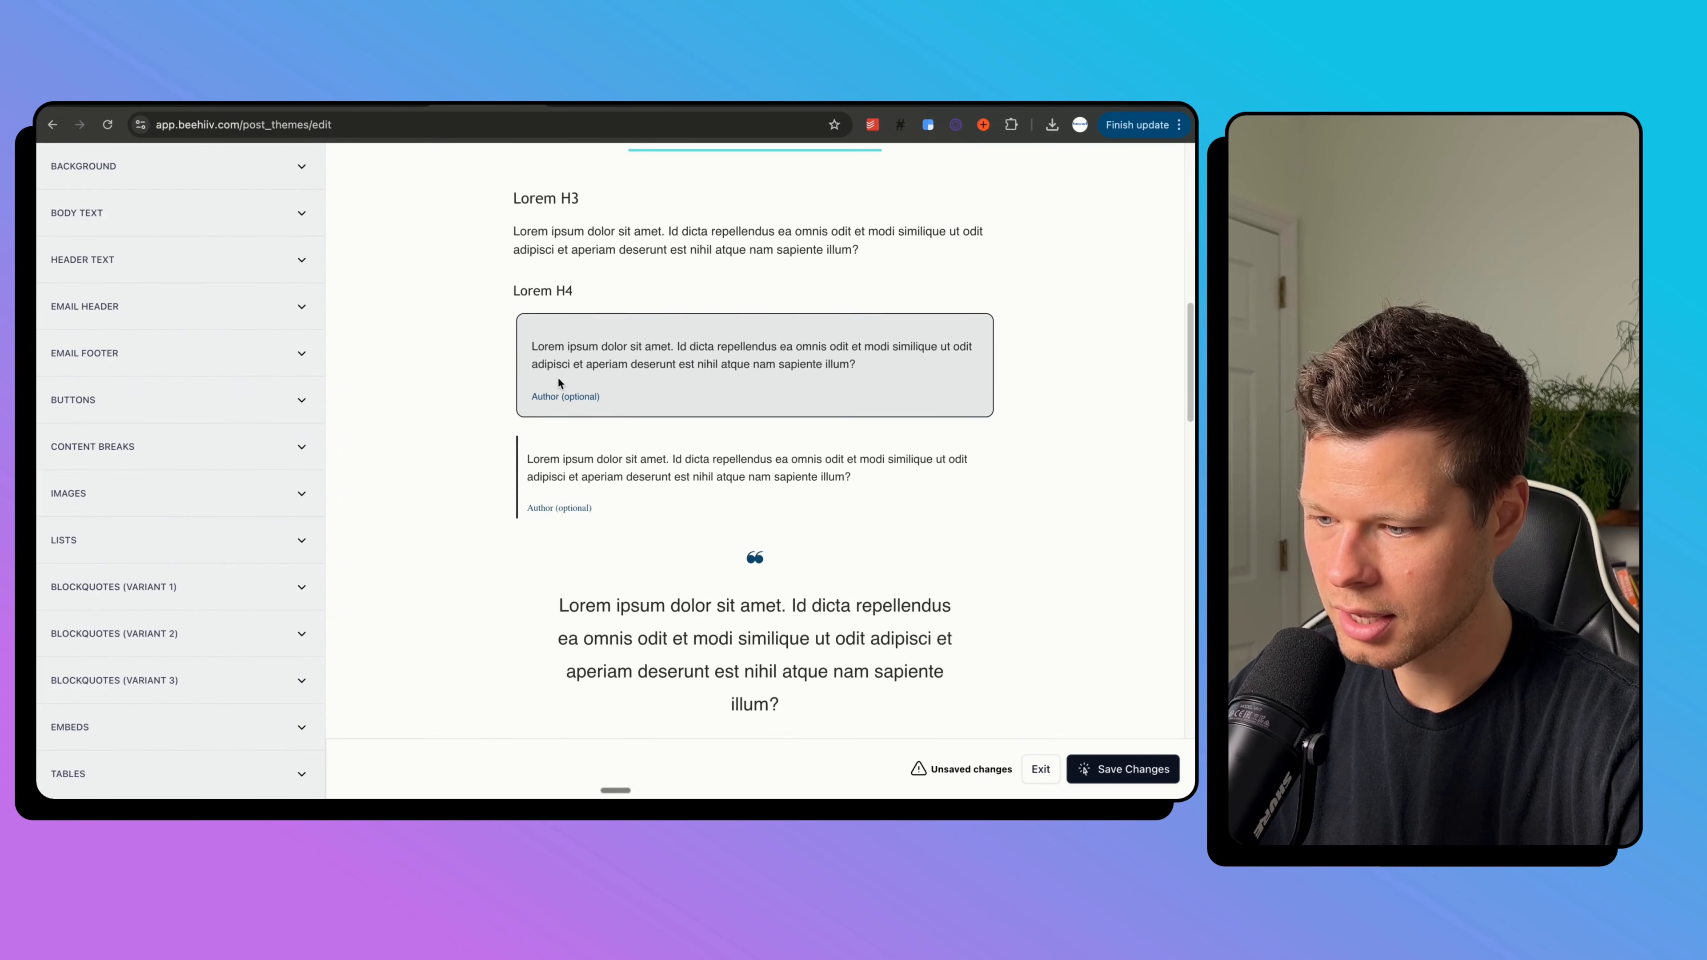
{"action": "scroll", "coordinate": [557, 378], "scroll_direction": "down", "scroll_amount": 10}
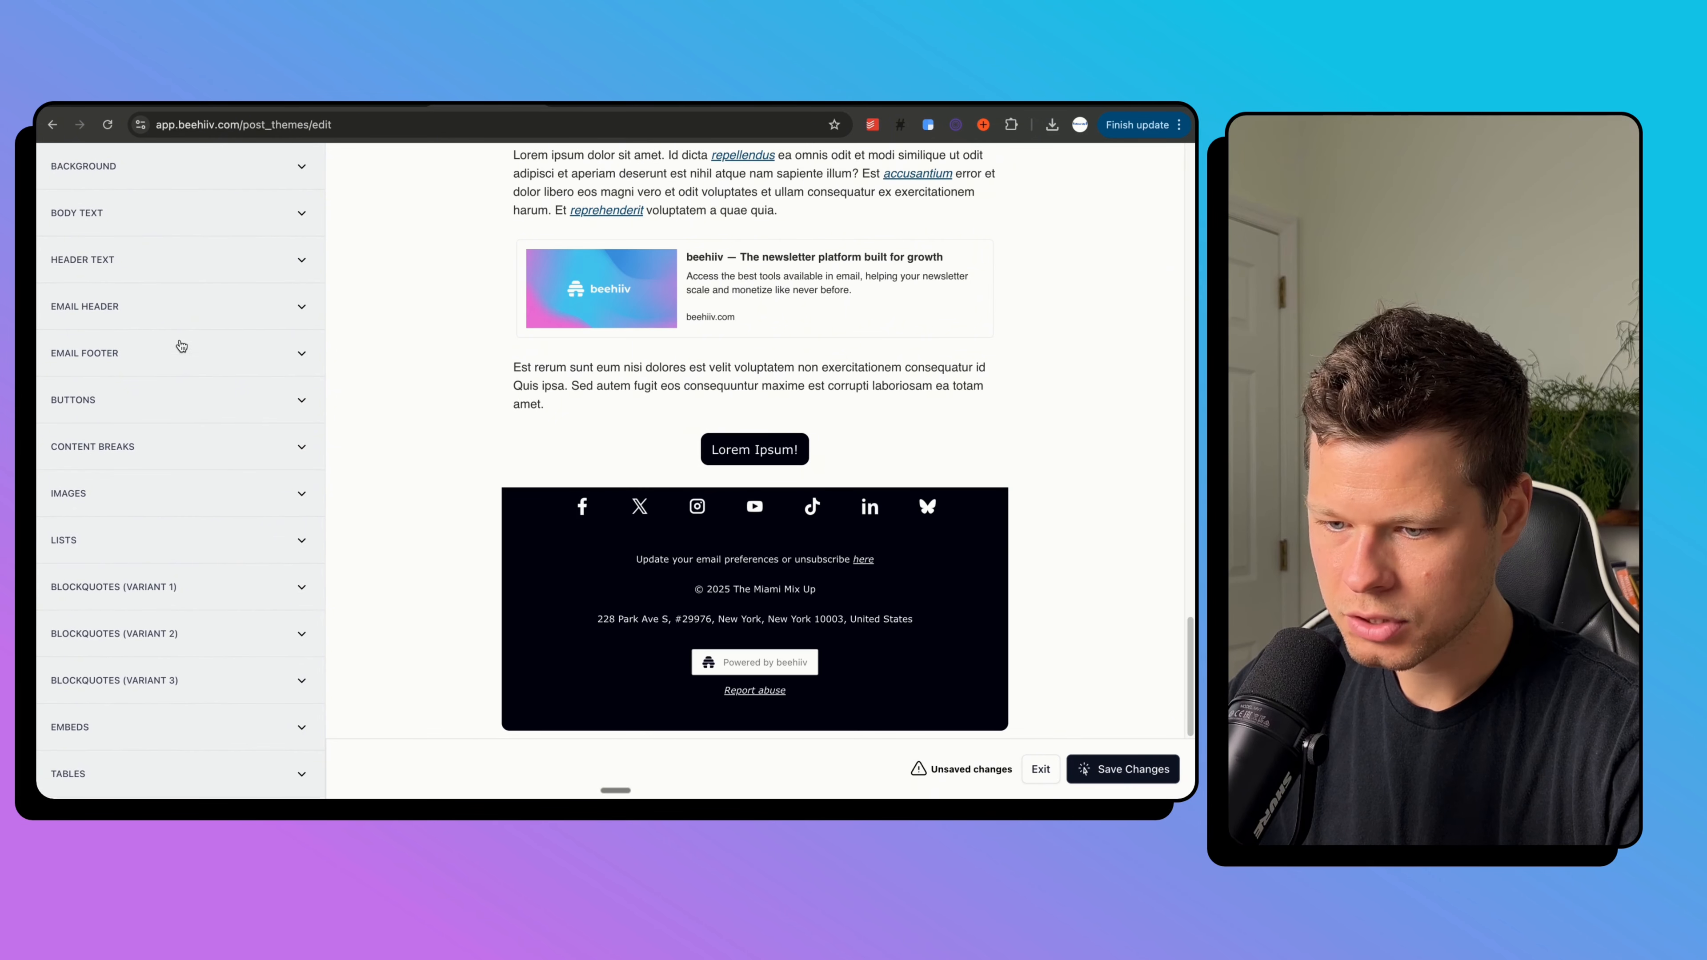
Make the email footer background pink #FF84CF.
{"action": "left_click", "coordinate": [172, 353]}
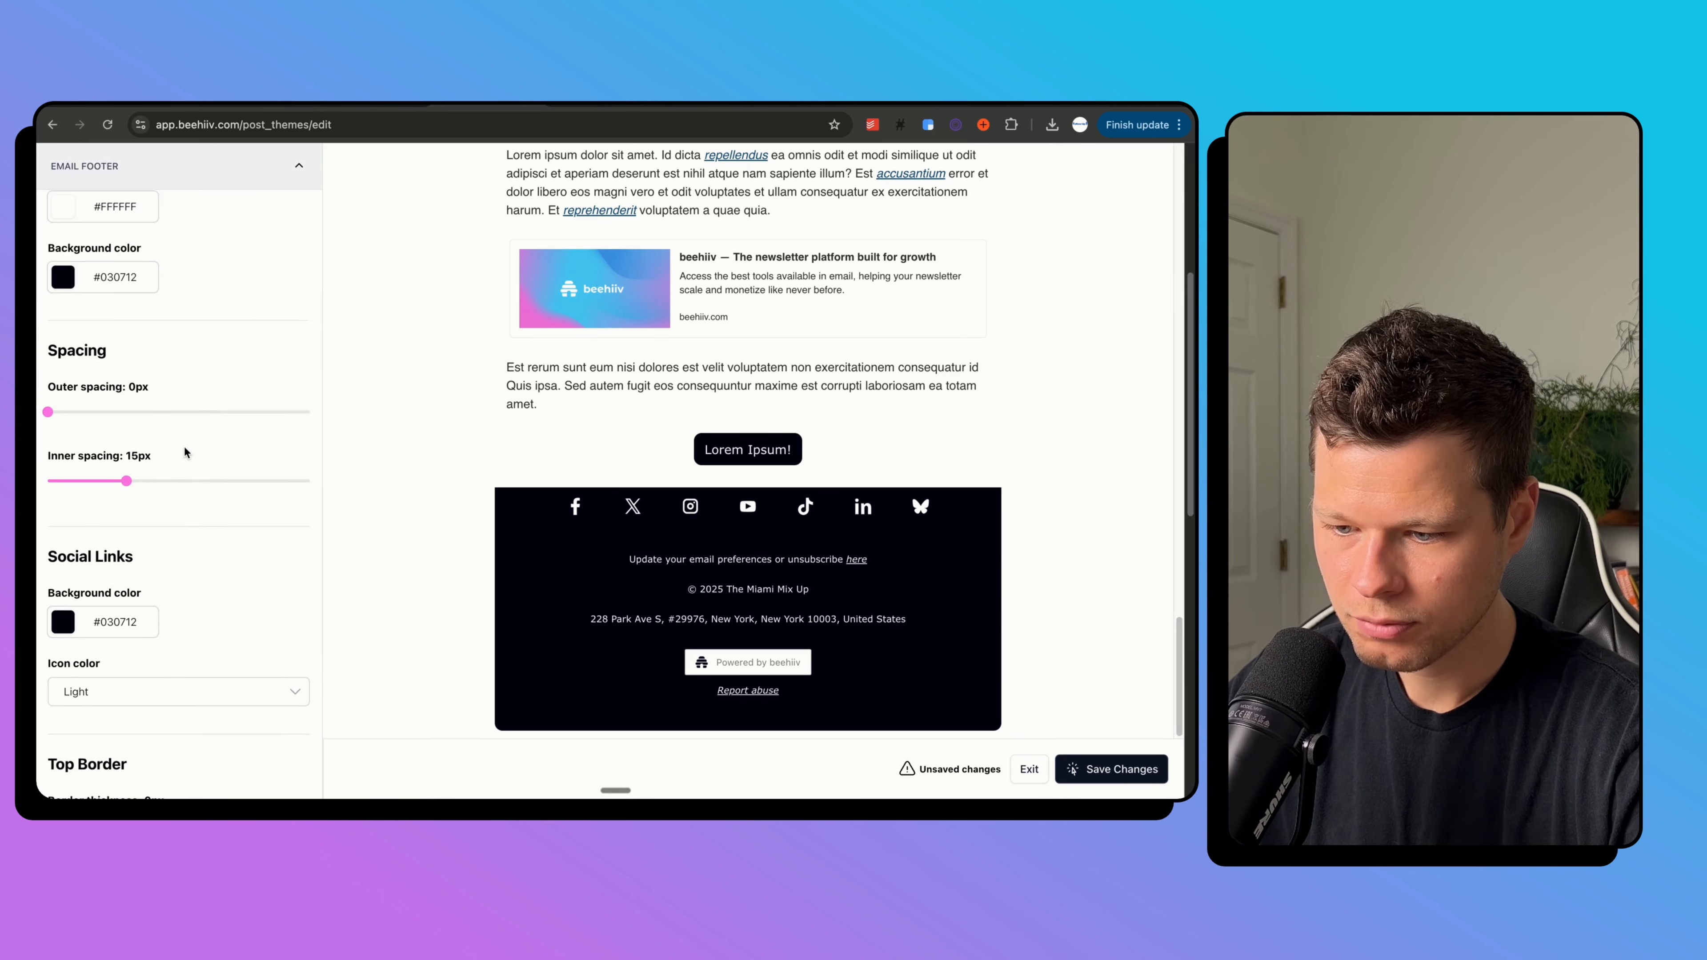
{"action": "left_click", "coordinate": [99, 309]}
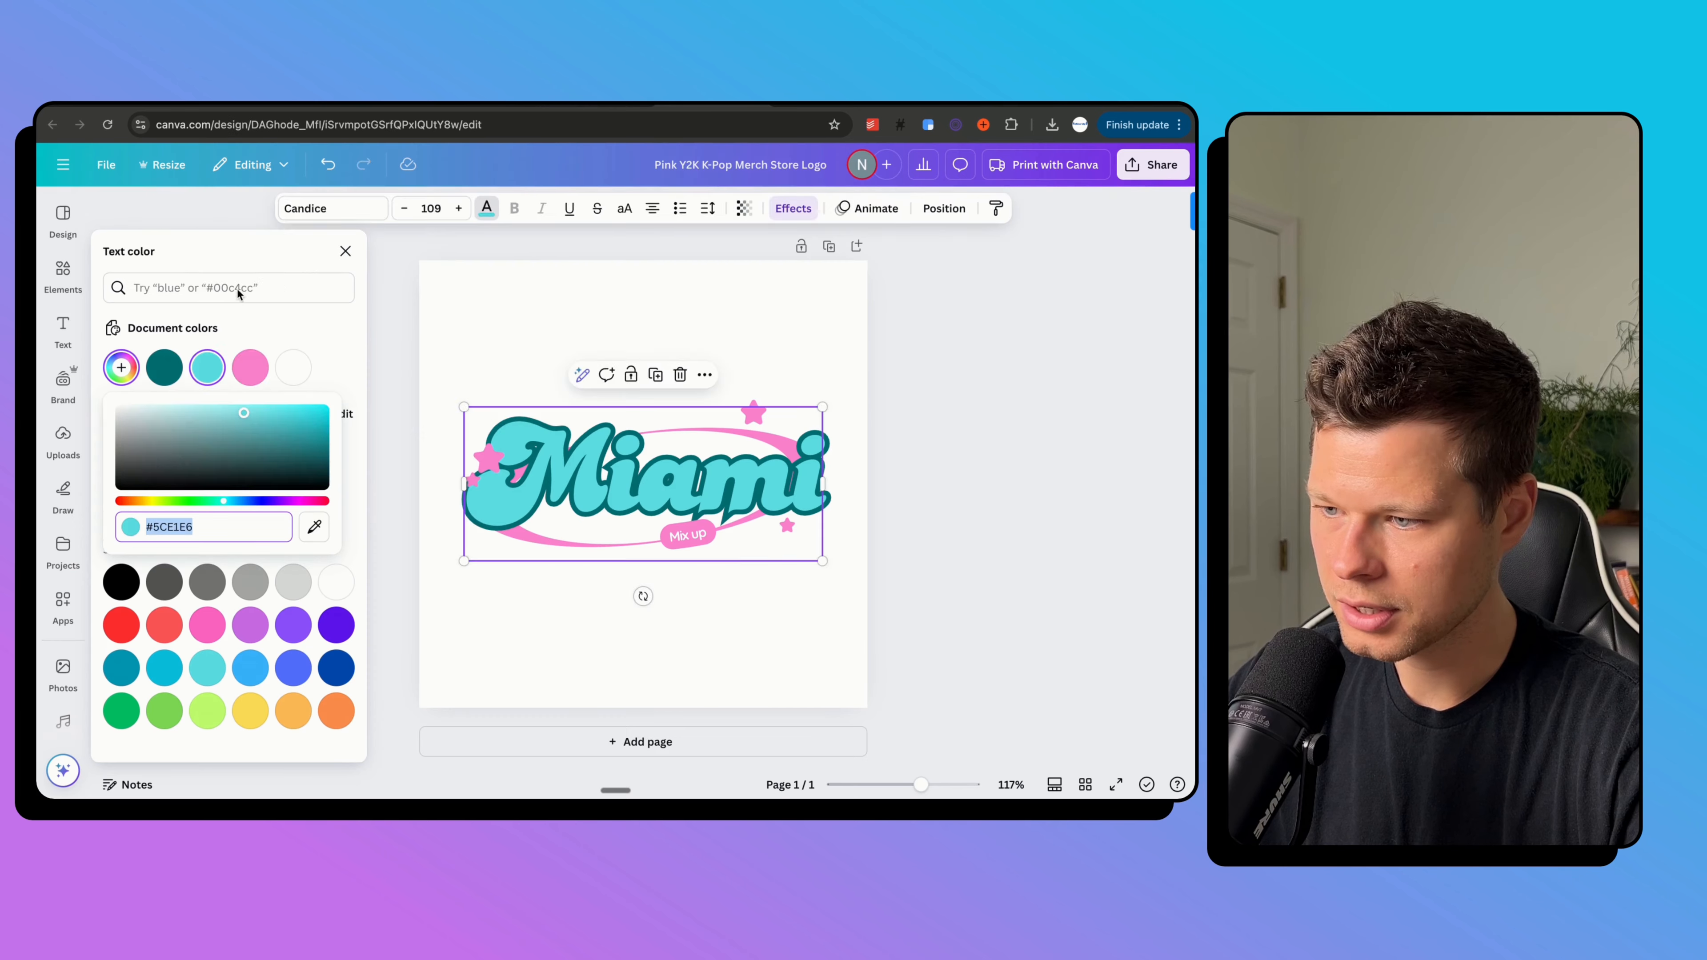
{"action": "type", "text": "#FF84CF"}
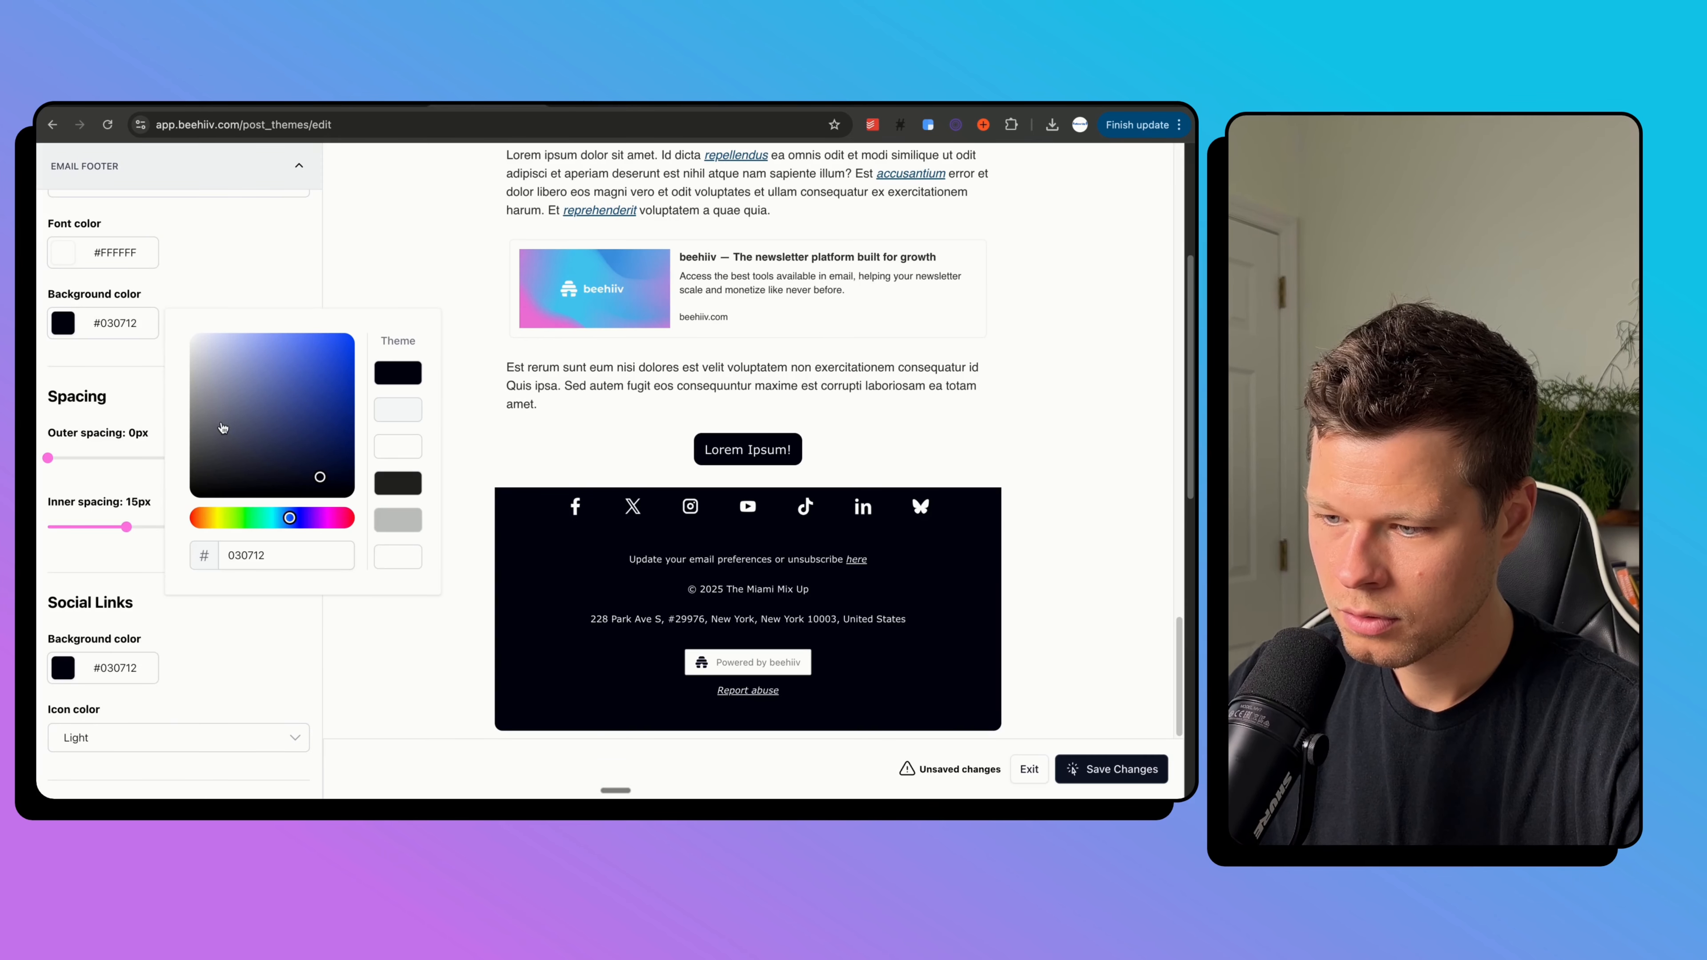
{"action": "type", "text": "FF84CF"}
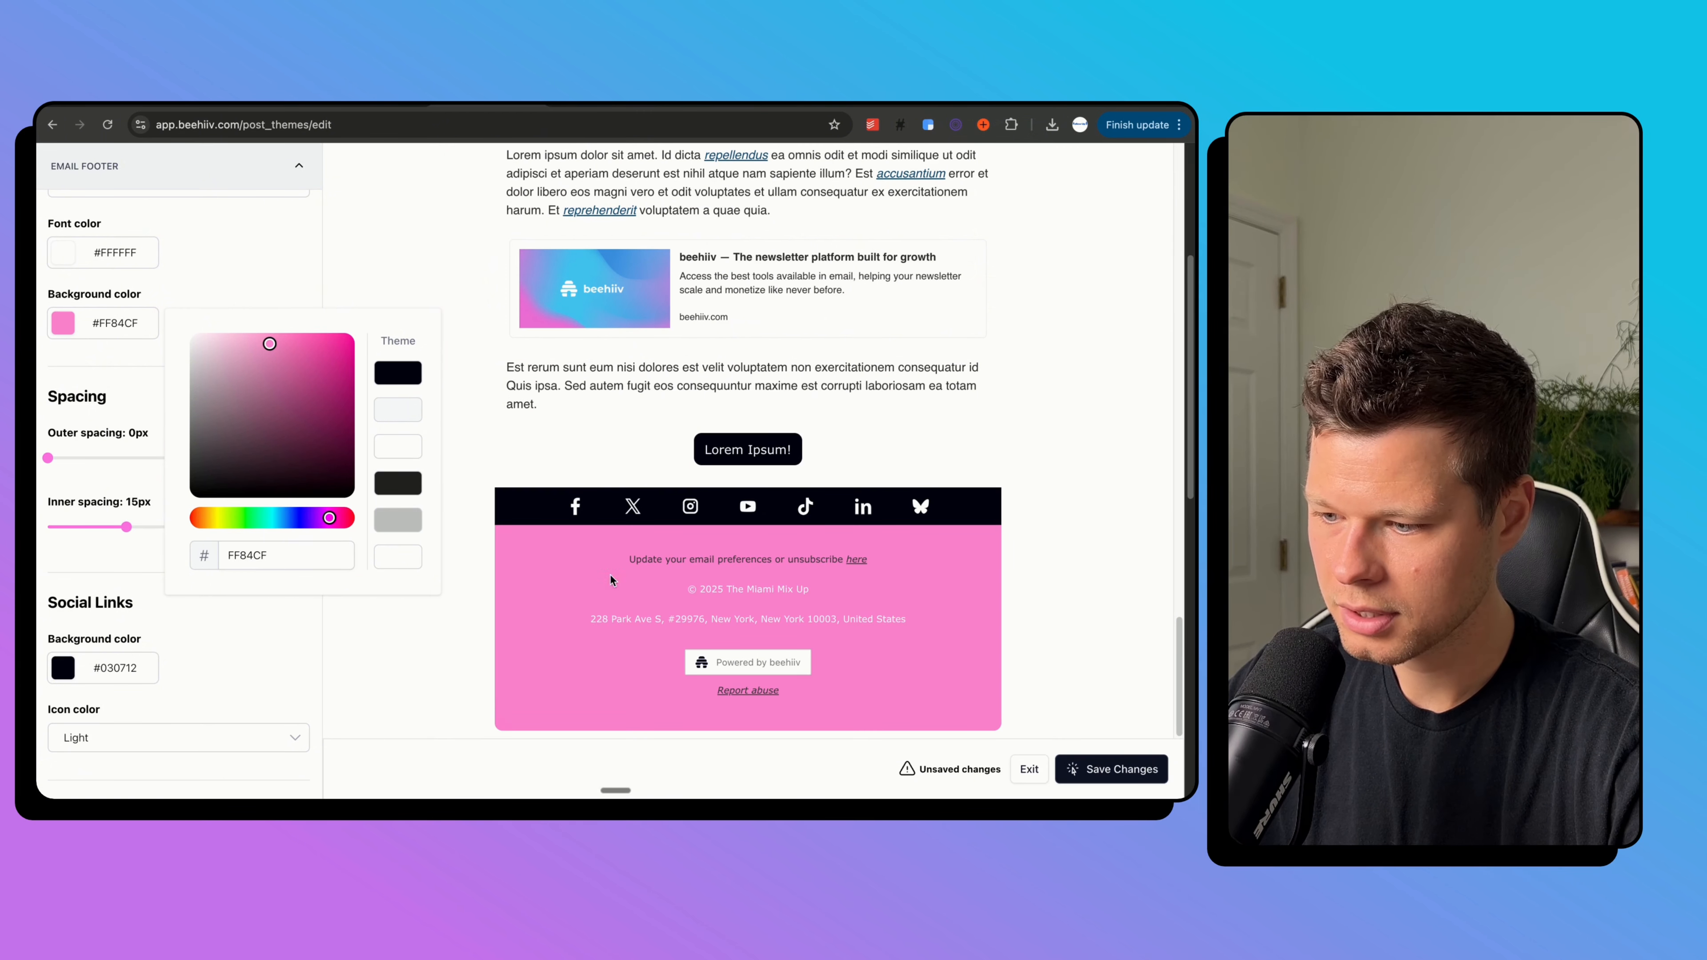
{"action": "left_click", "coordinate": [145, 294]}
Shift the footer top border colour toward cyan, checking the brand colour in Canva.
{"action": "scroll", "coordinate": [144, 404], "scroll_direction": "down", "scroll_amount": 5}
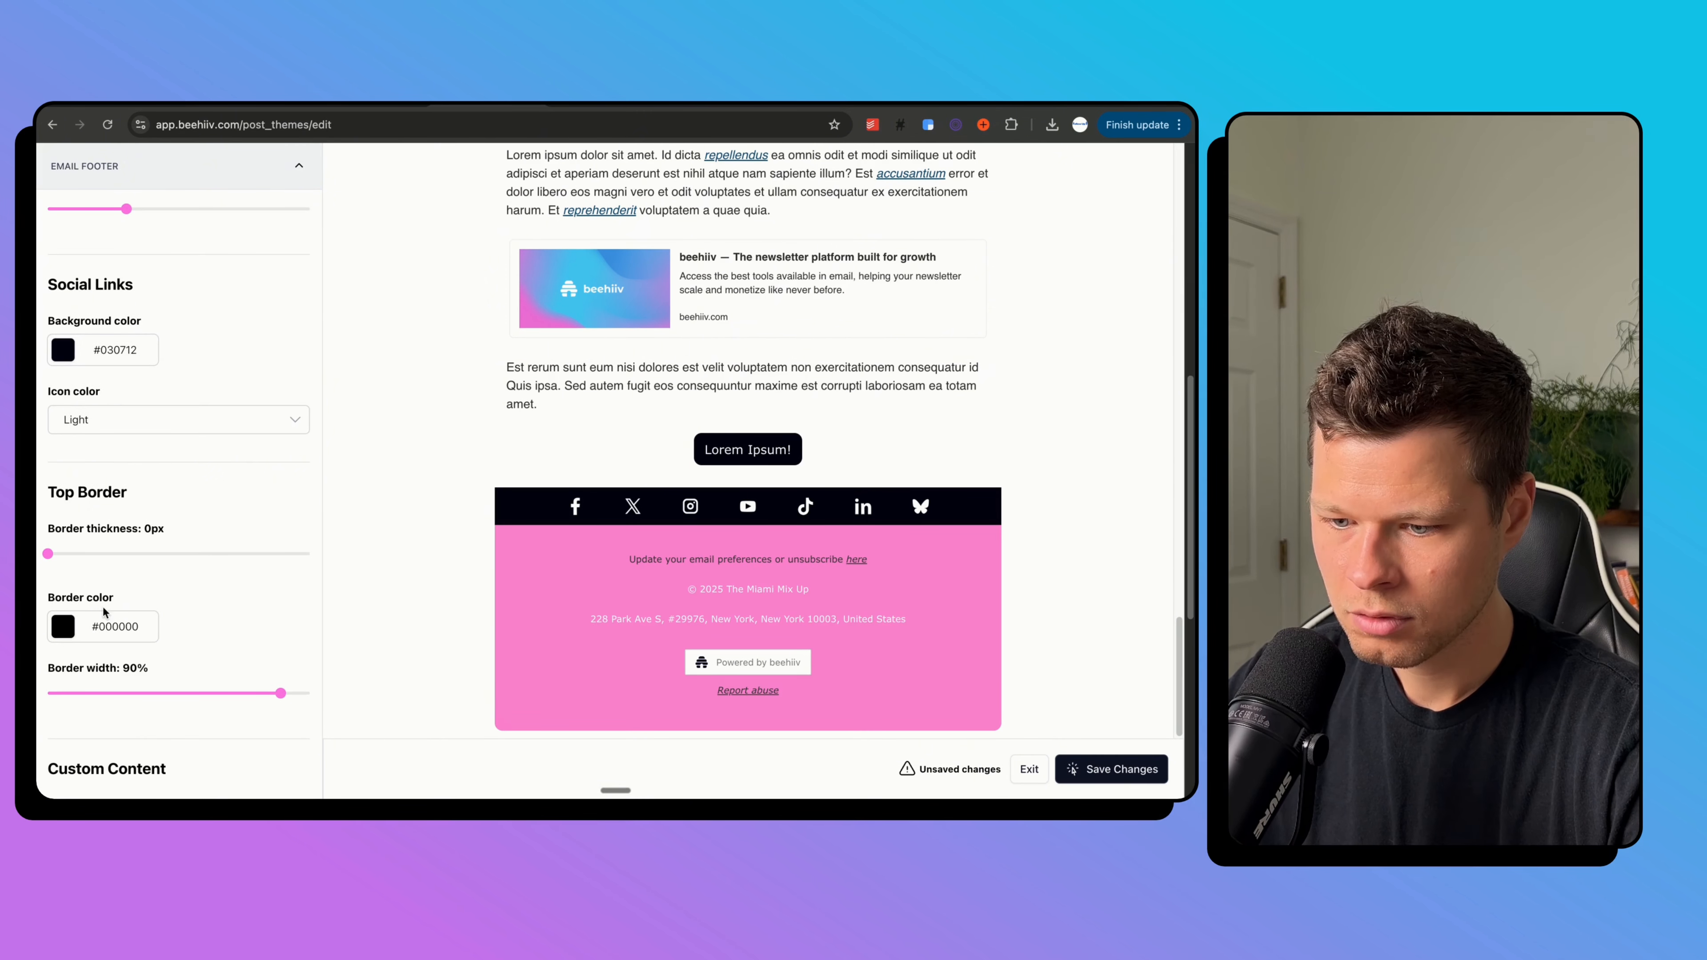
{"action": "left_click", "coordinate": [112, 635]}
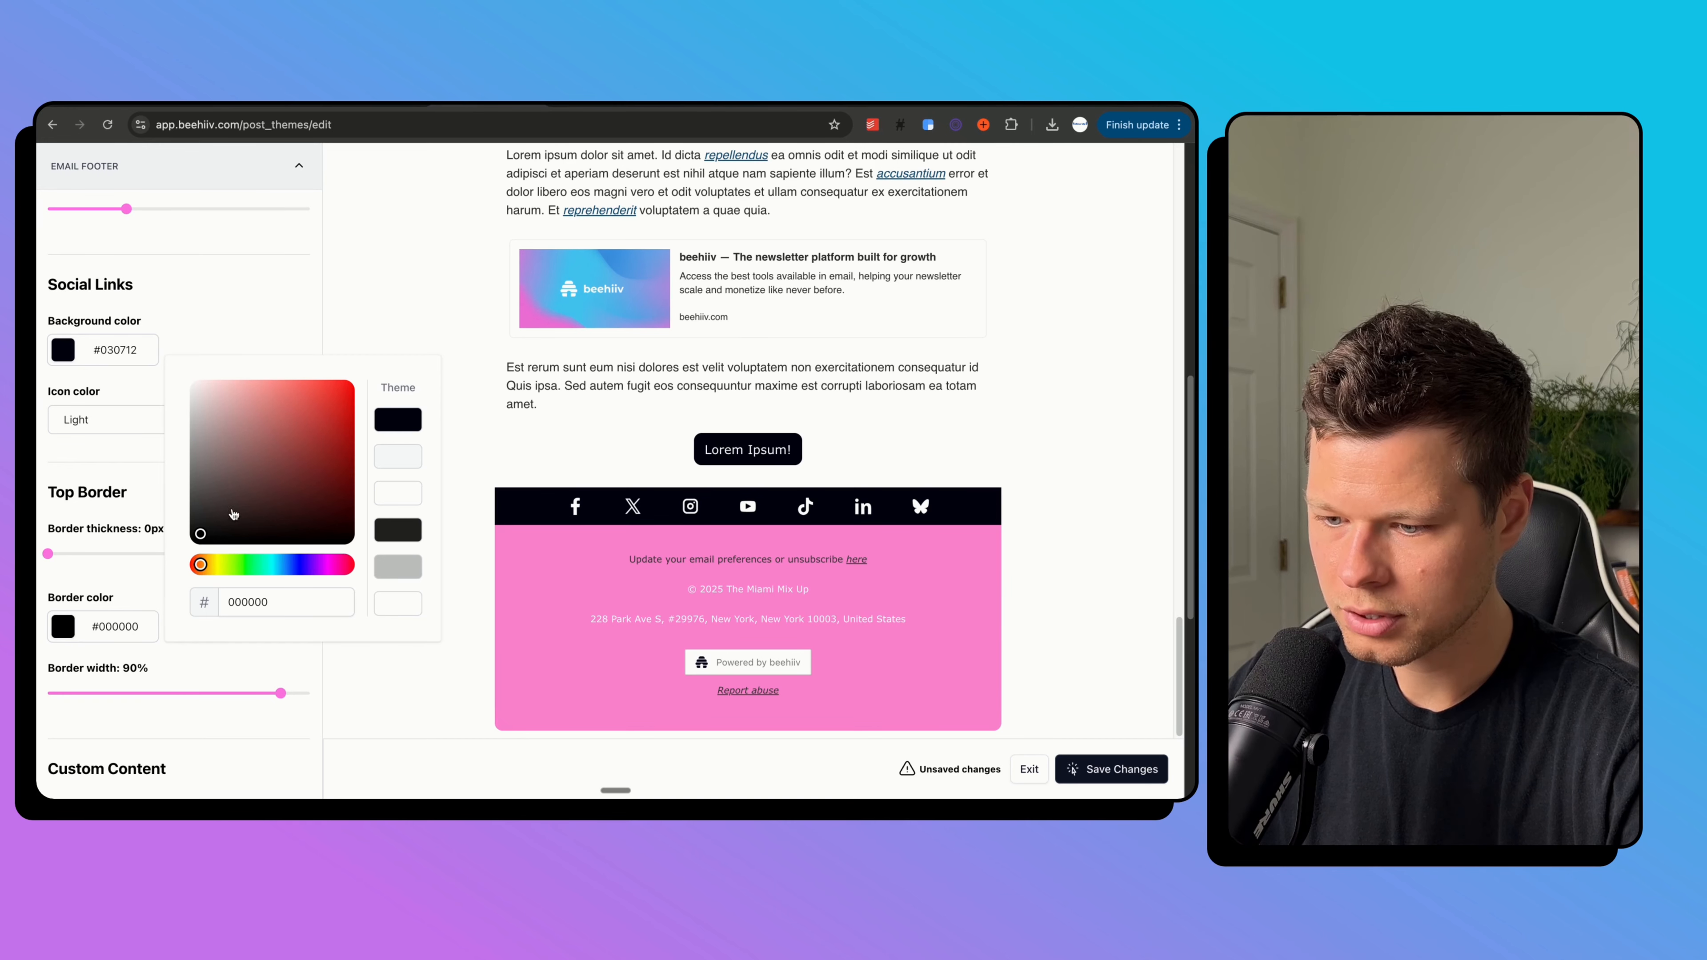
{"action": "left_click", "coordinate": [271, 568]}
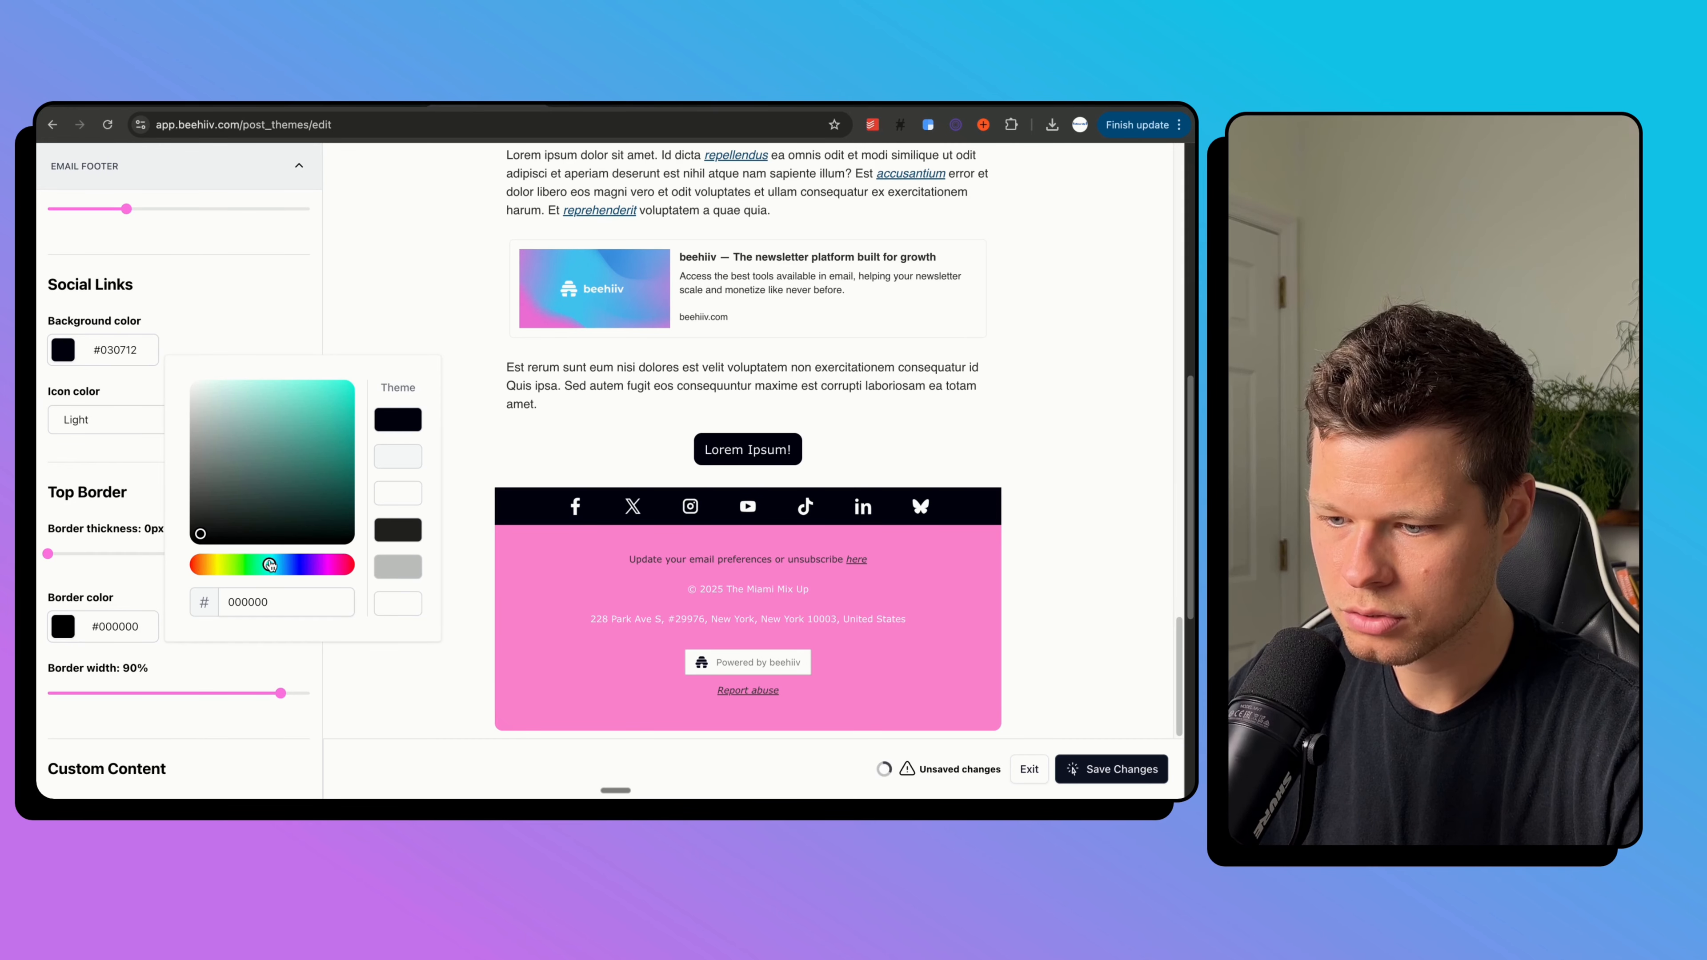
{"action": "left_click", "coordinate": [709, 107]}
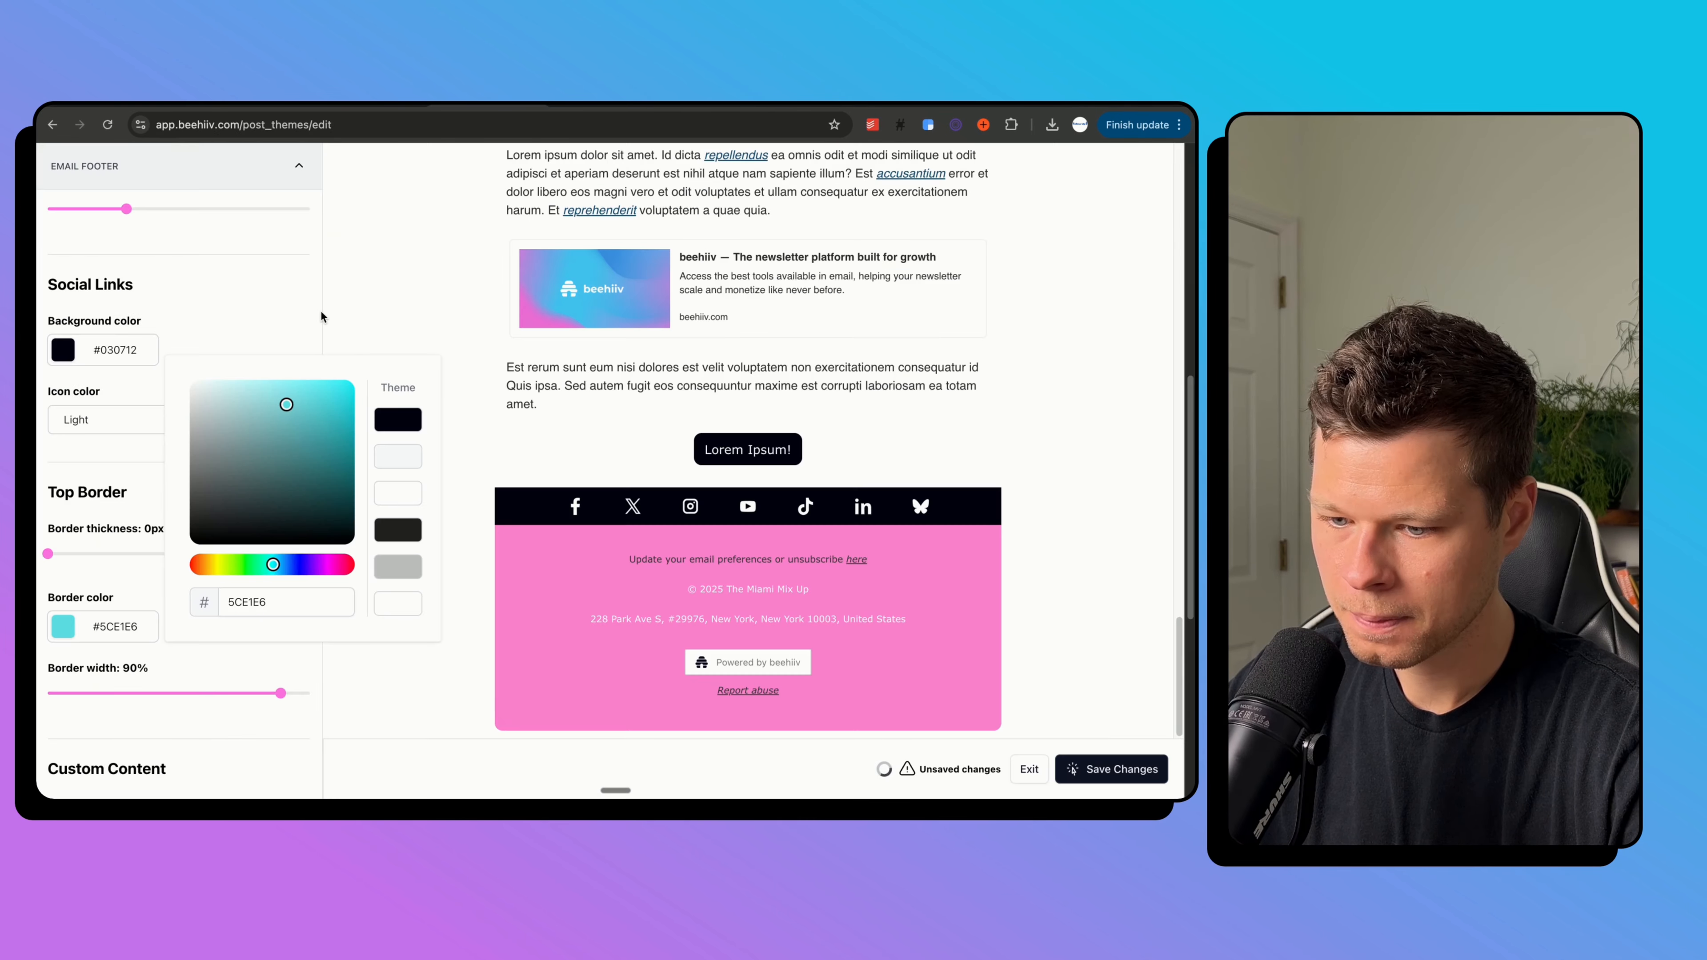
{"action": "left_click", "coordinate": [320, 308]}
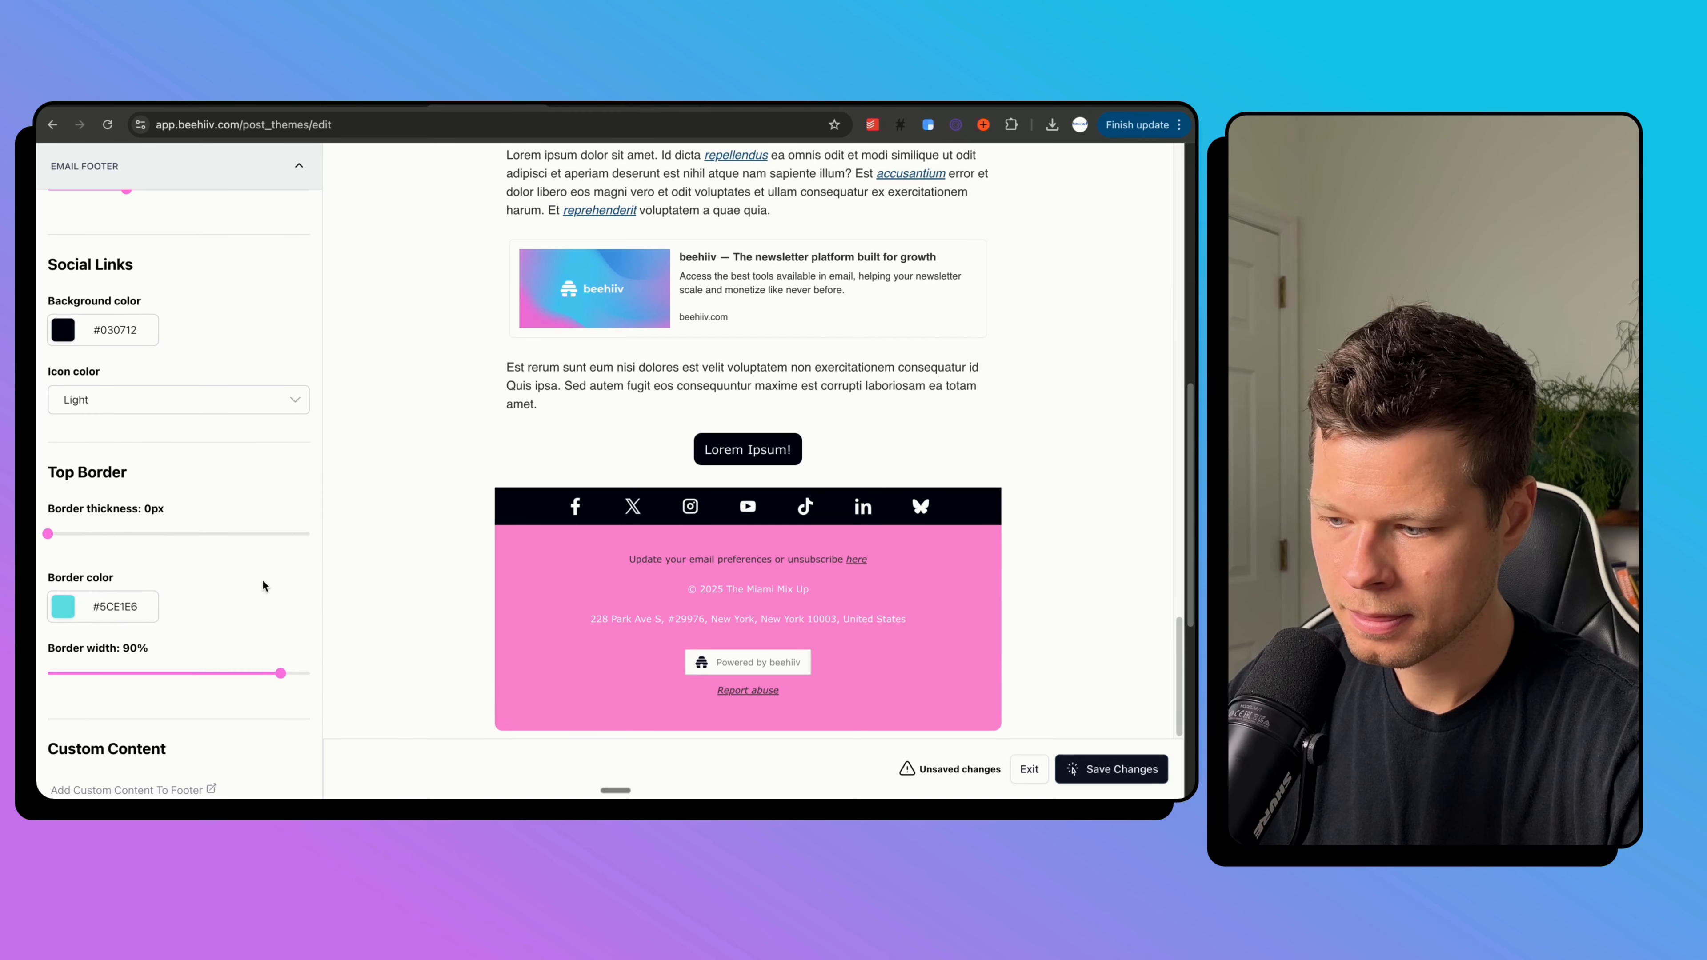
{"action": "scroll", "coordinate": [263, 582], "scroll_direction": "up", "scroll_amount": 3}
Set the social links background to #5CE1E6 and collapse the Email Footer section.
{"action": "left_click", "coordinate": [126, 529]}
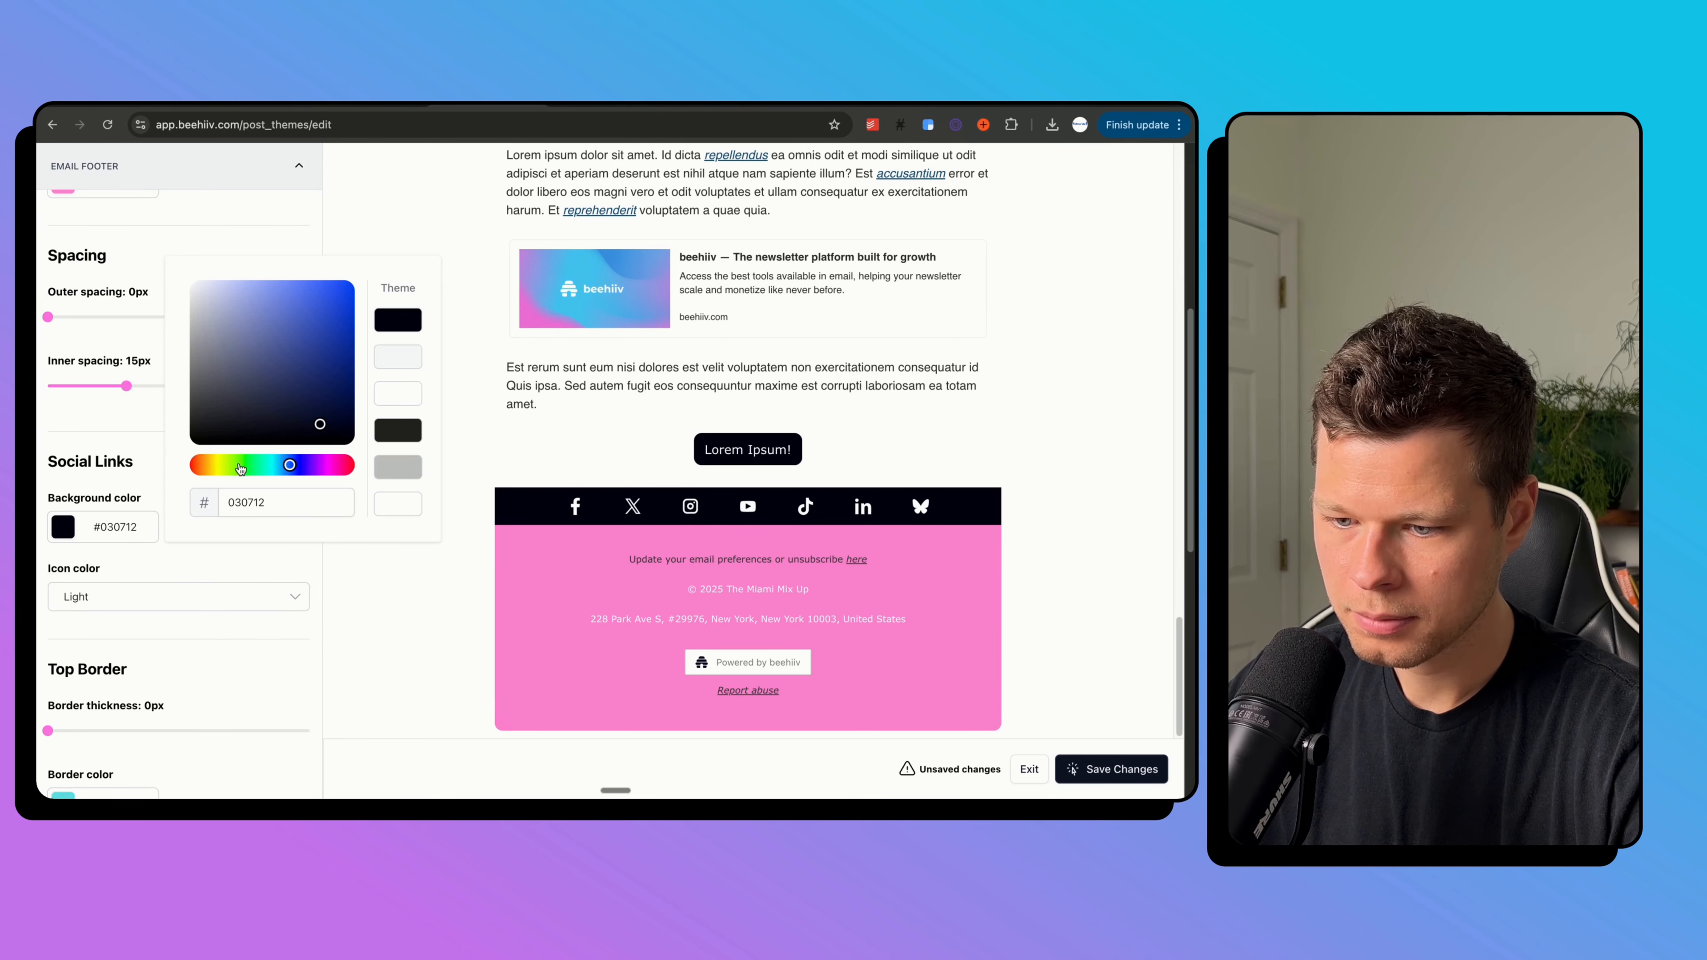
{"action": "type", "text": "5CE1E6"}
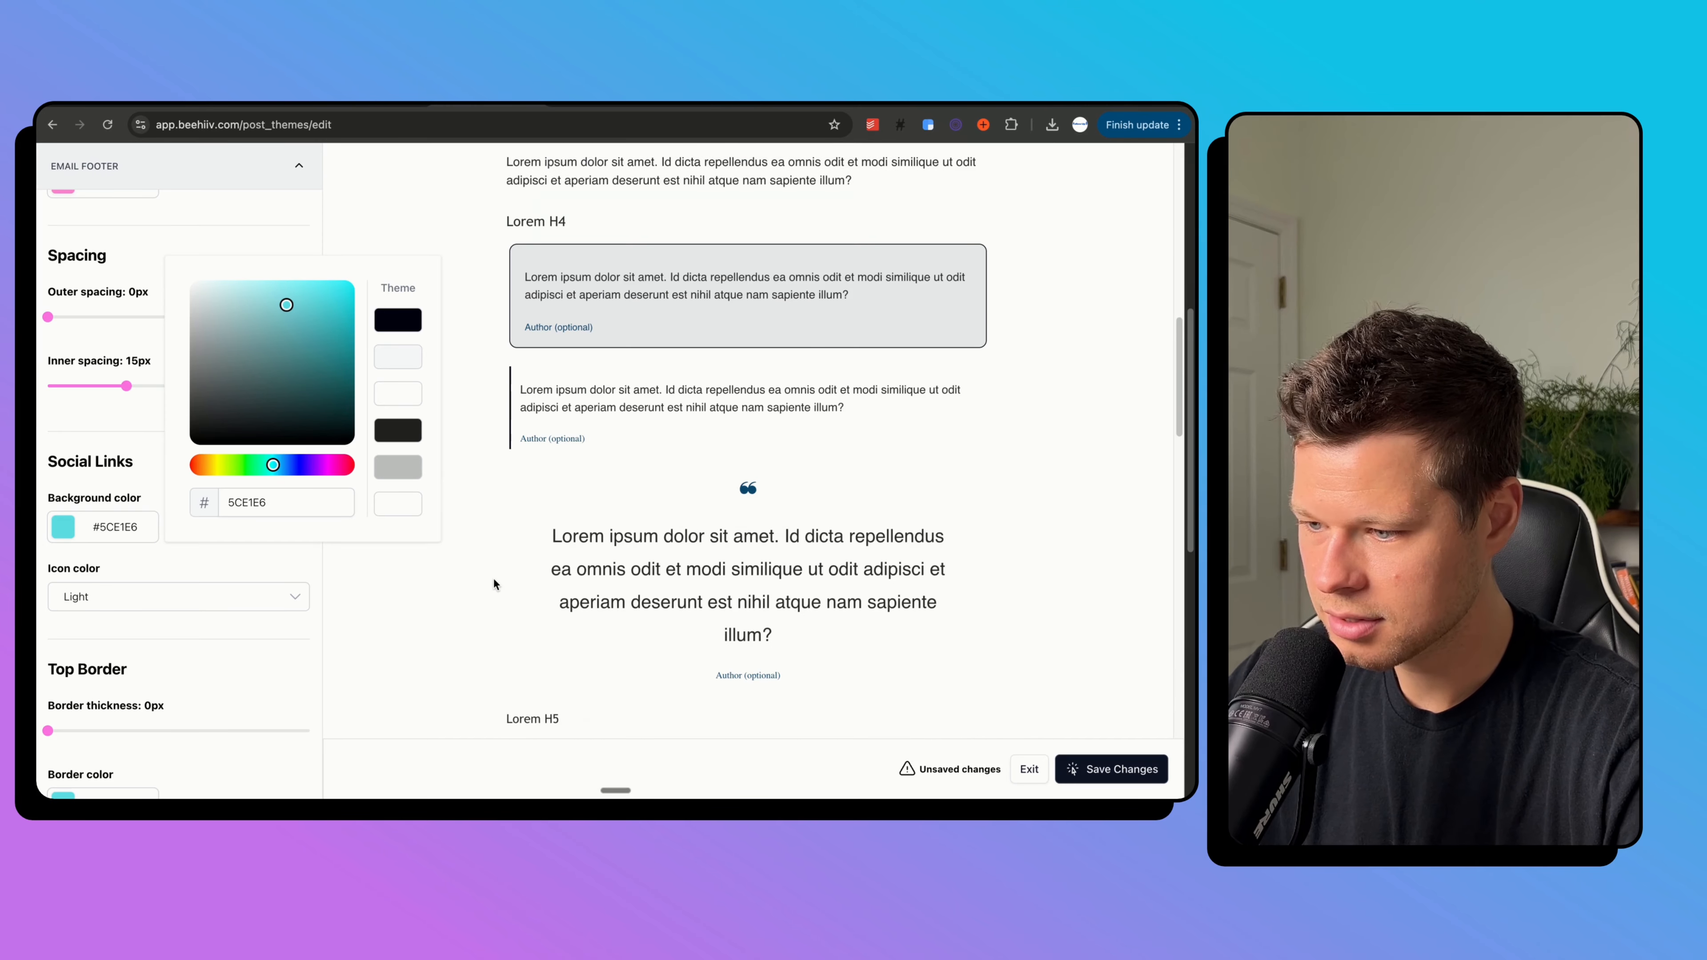
{"action": "left_click", "coordinate": [233, 168]}
{"action": "scroll", "coordinate": [408, 409], "scroll_direction": "down", "scroll_amount": 12}
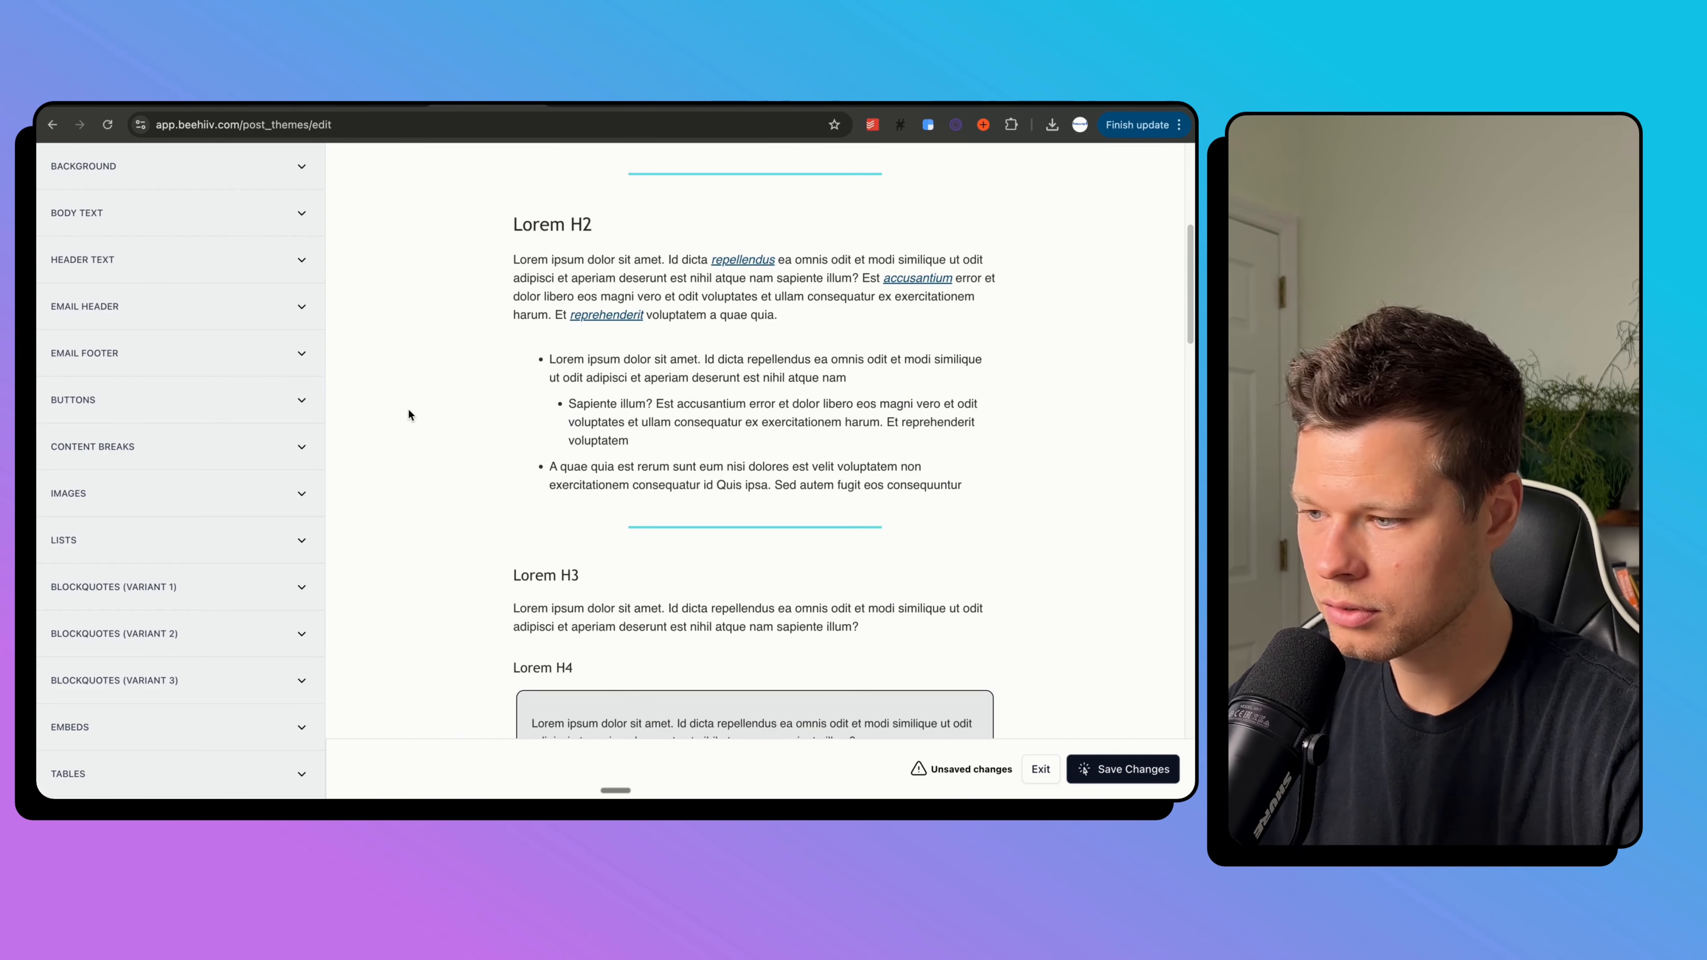
{"action": "scroll", "coordinate": [408, 412], "scroll_direction": "down", "scroll_amount": 10}
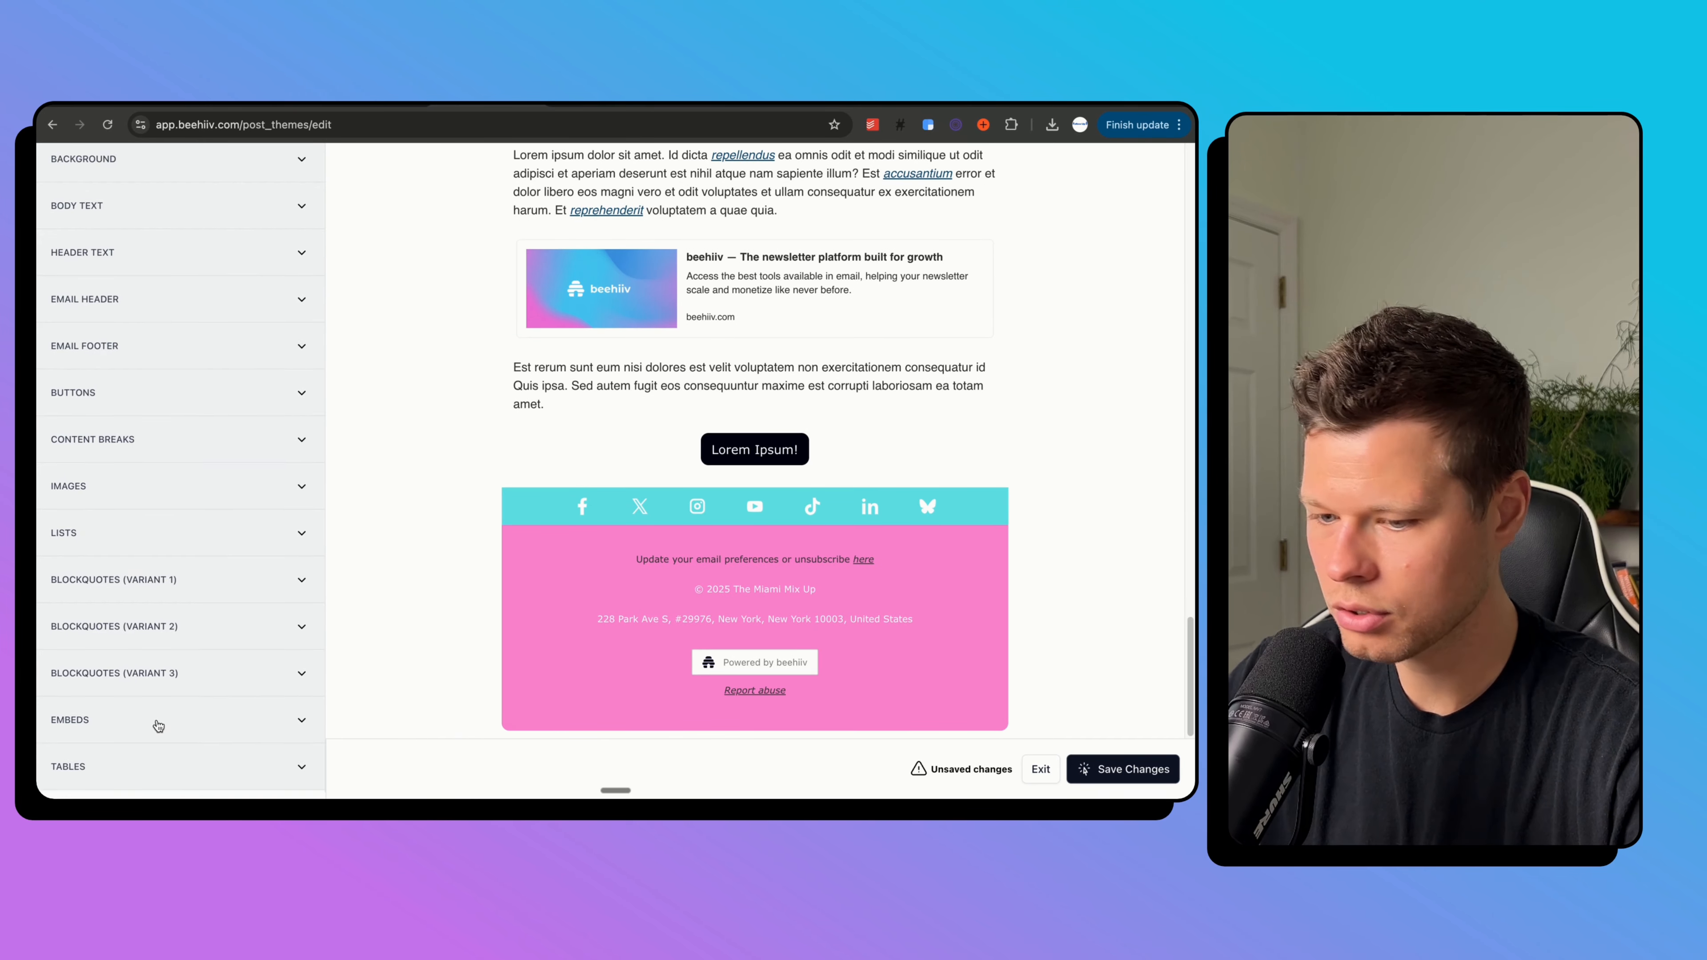
{"action": "scroll", "coordinate": [588, 277], "scroll_direction": "up", "scroll_amount": 20}
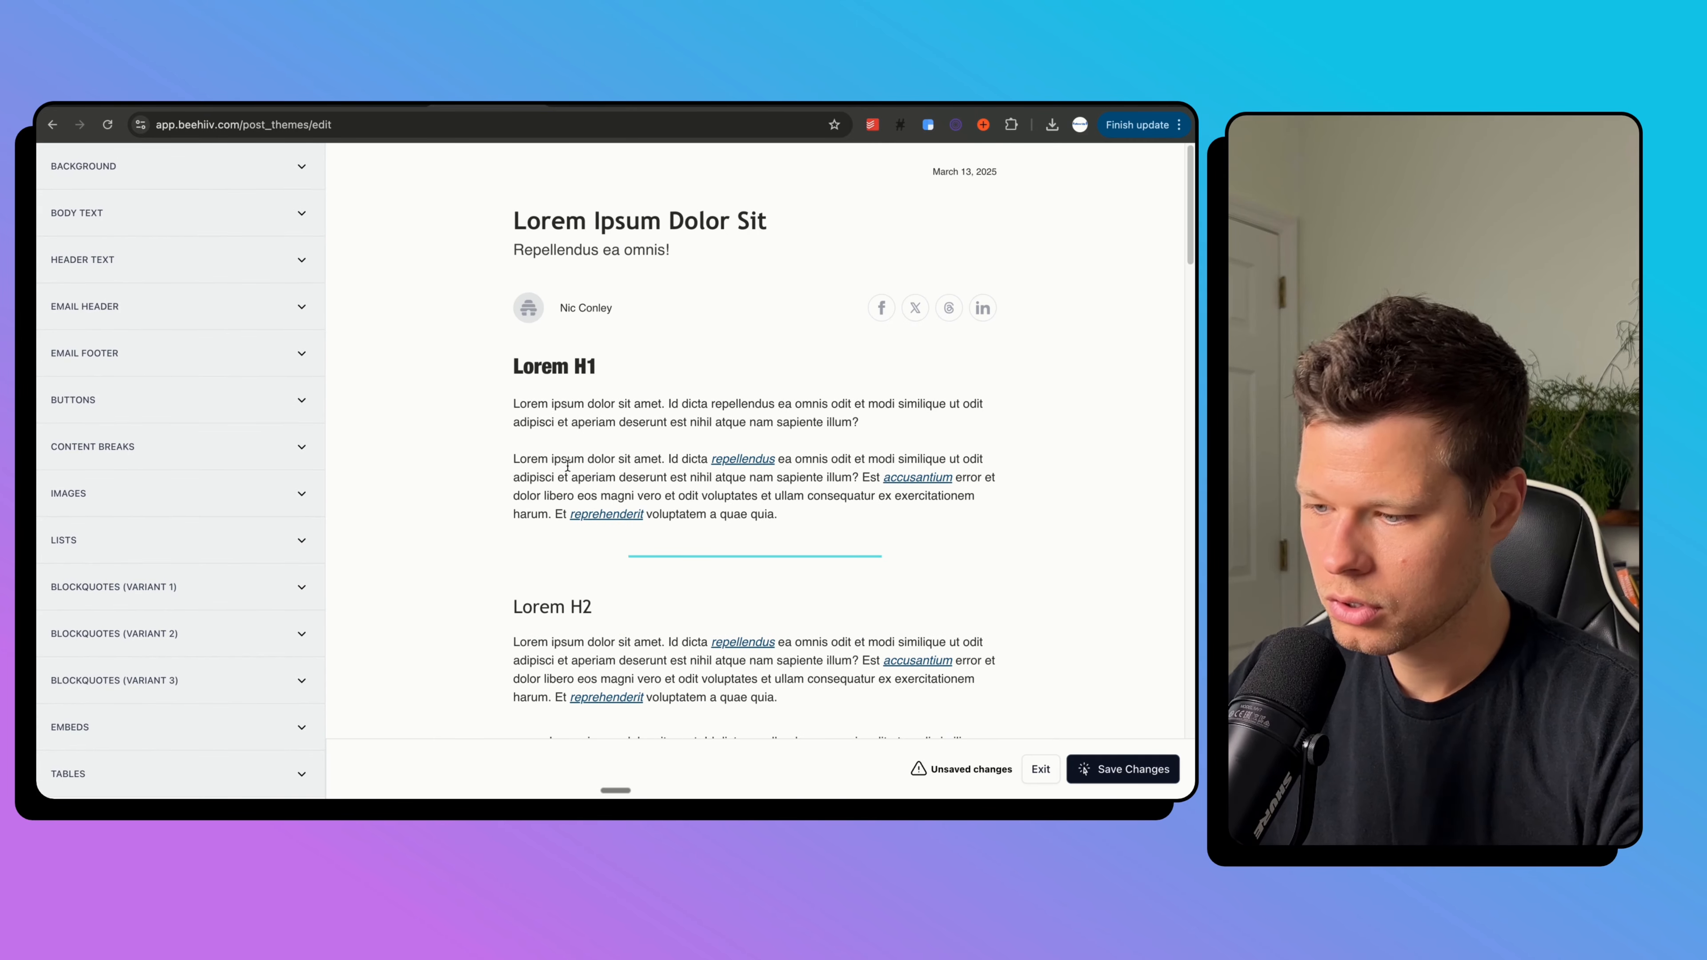
Set the button font to Helvetica Neue Condensed Black.
{"action": "left_click", "coordinate": [171, 402]}
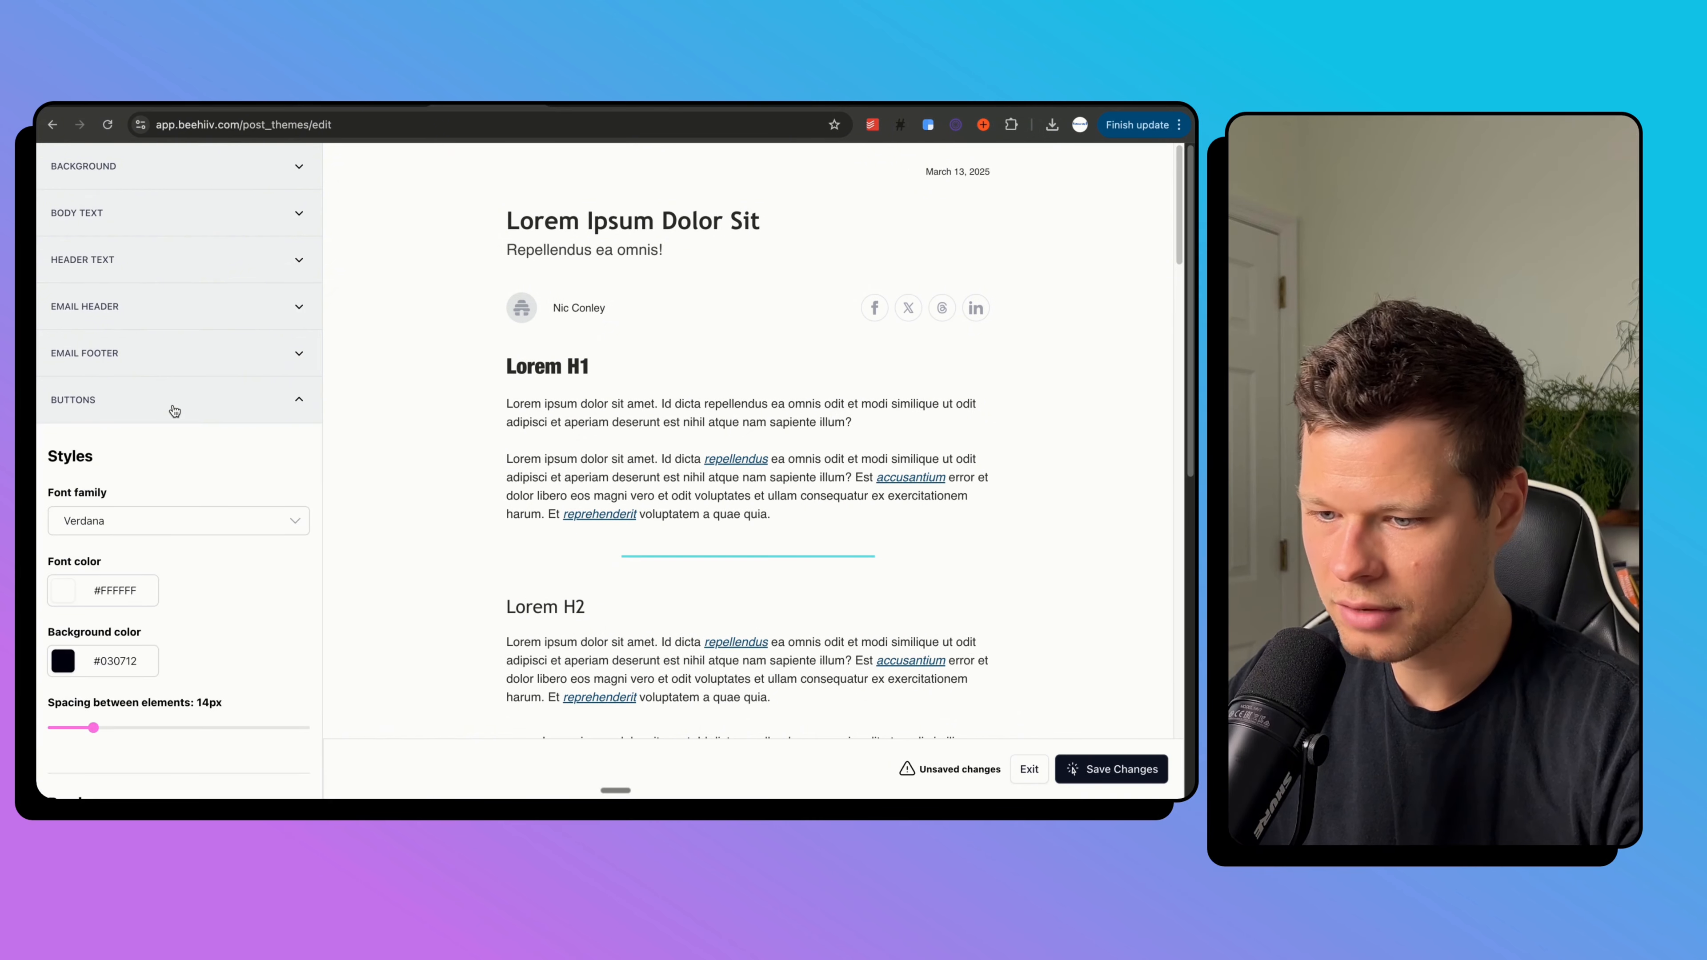
{"action": "scroll", "coordinate": [199, 531], "scroll_direction": "down", "scroll_amount": 4}
{"action": "scroll", "coordinate": [195, 529], "scroll_direction": "up", "scroll_amount": 3}
{"action": "left_click", "coordinate": [179, 458]}
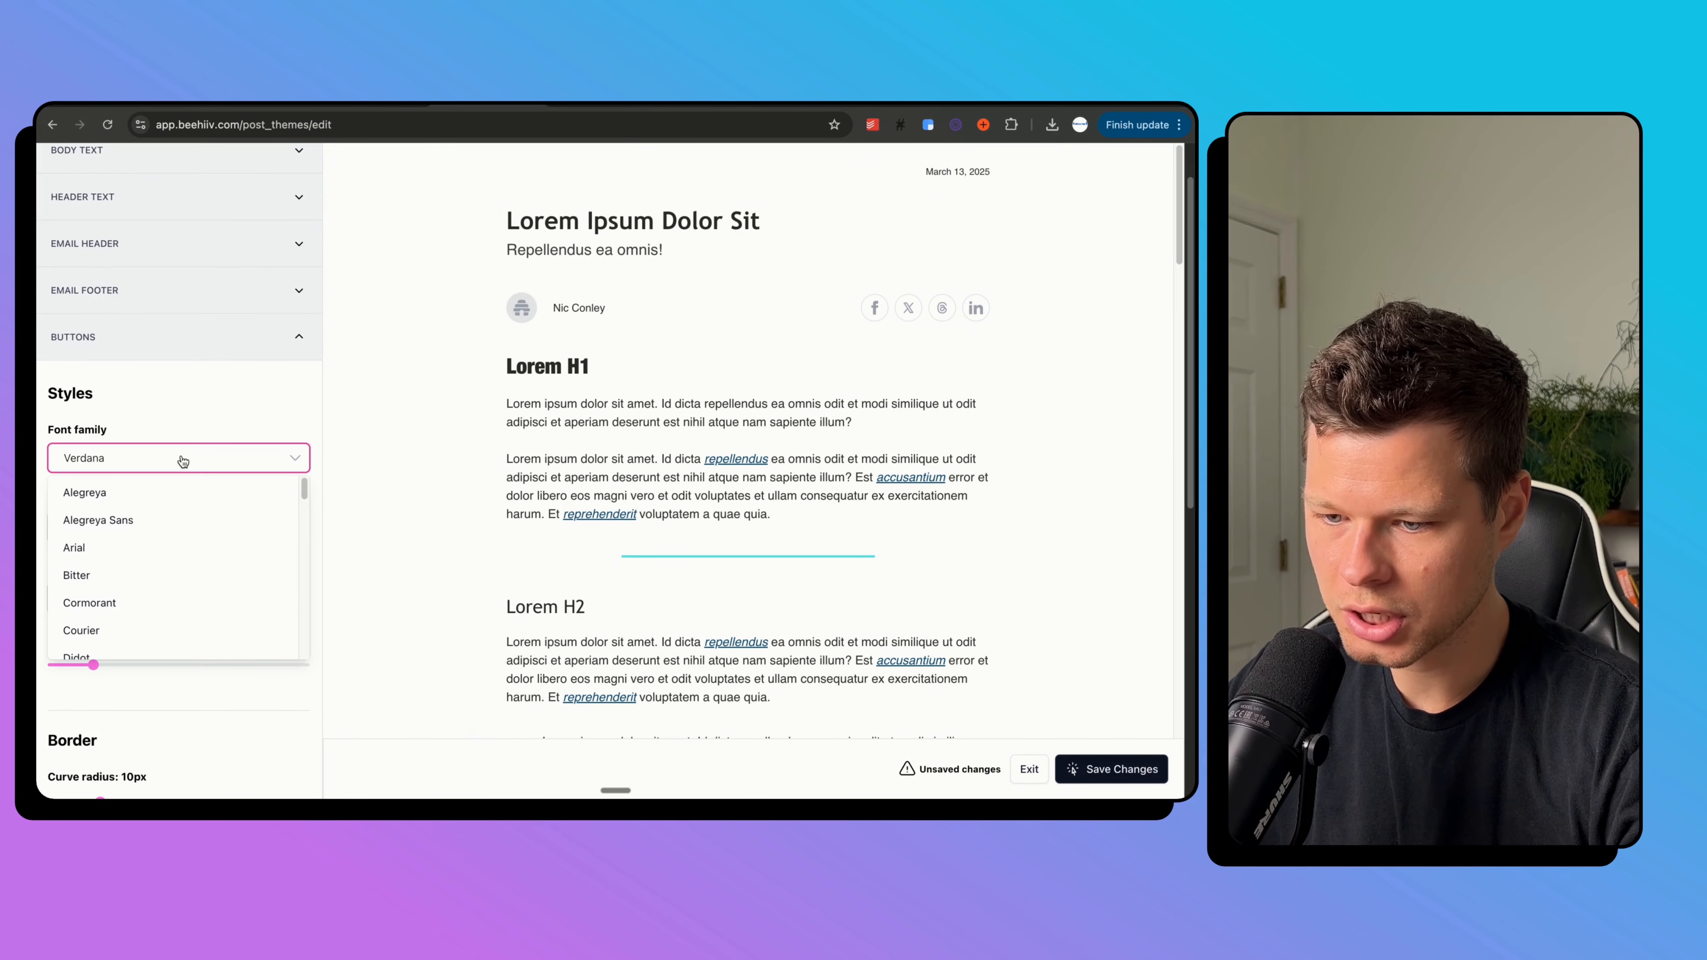
{"action": "scroll", "coordinate": [180, 530], "scroll_direction": "down", "scroll_amount": 4}
{"action": "scroll", "coordinate": [182, 531], "scroll_direction": "down", "scroll_amount": 2}
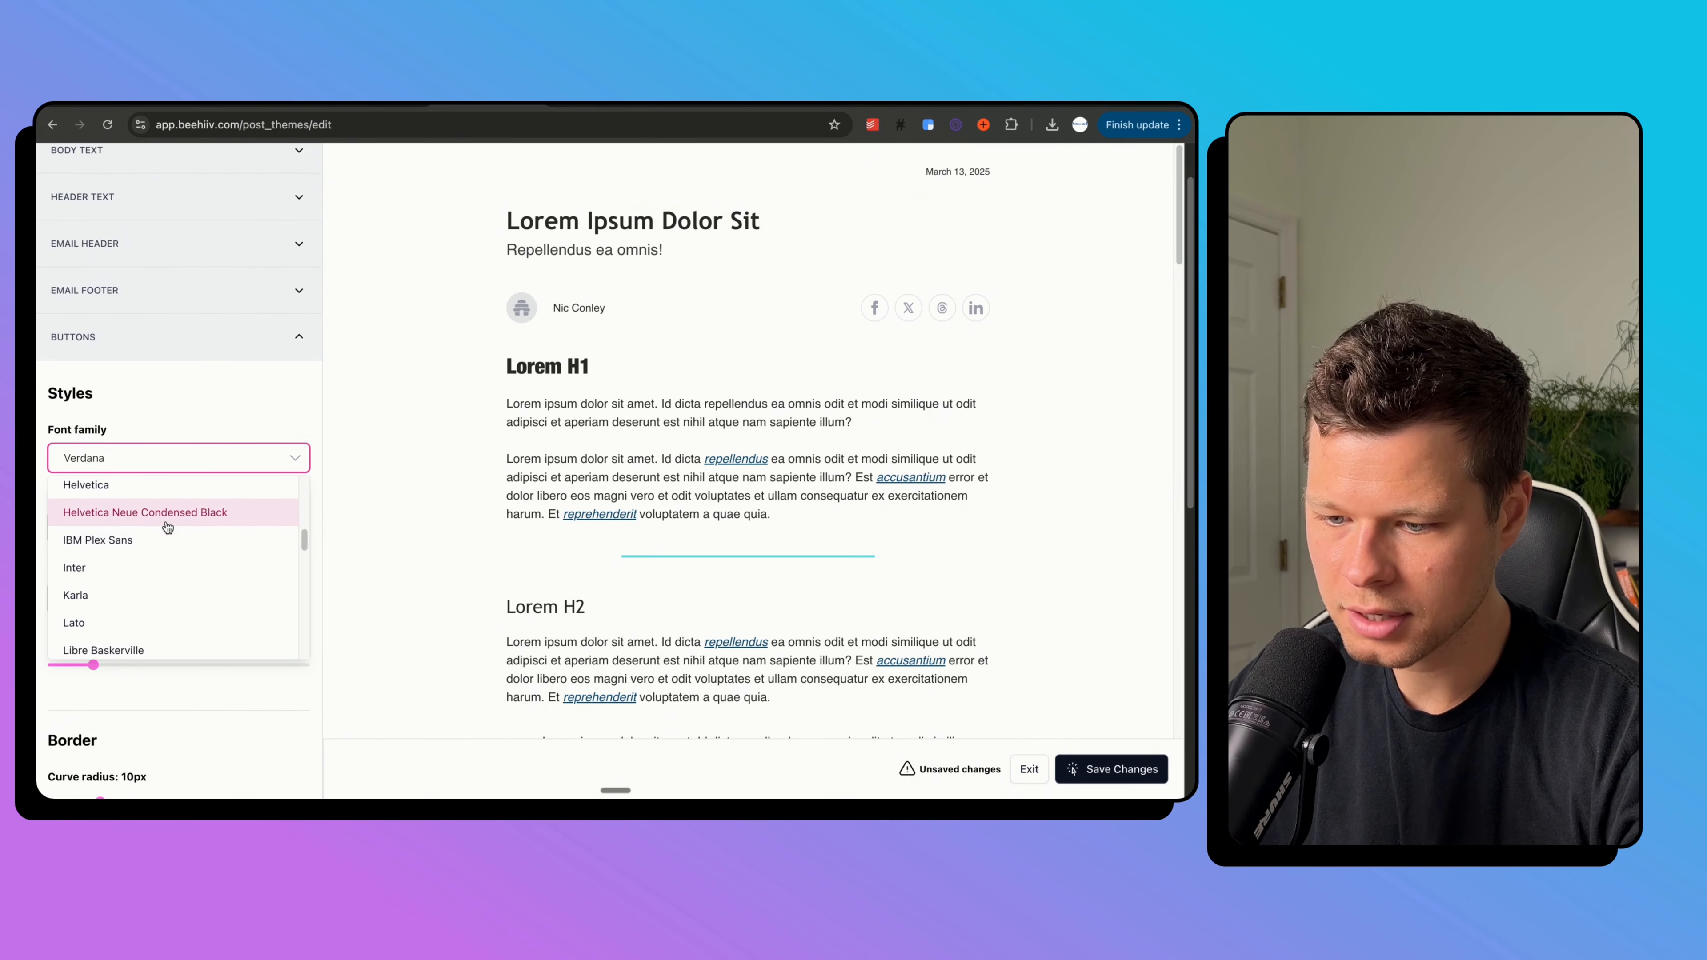
{"action": "left_click", "coordinate": [168, 518]}
{"action": "scroll", "coordinate": [221, 480], "scroll_direction": "down", "scroll_amount": 5}
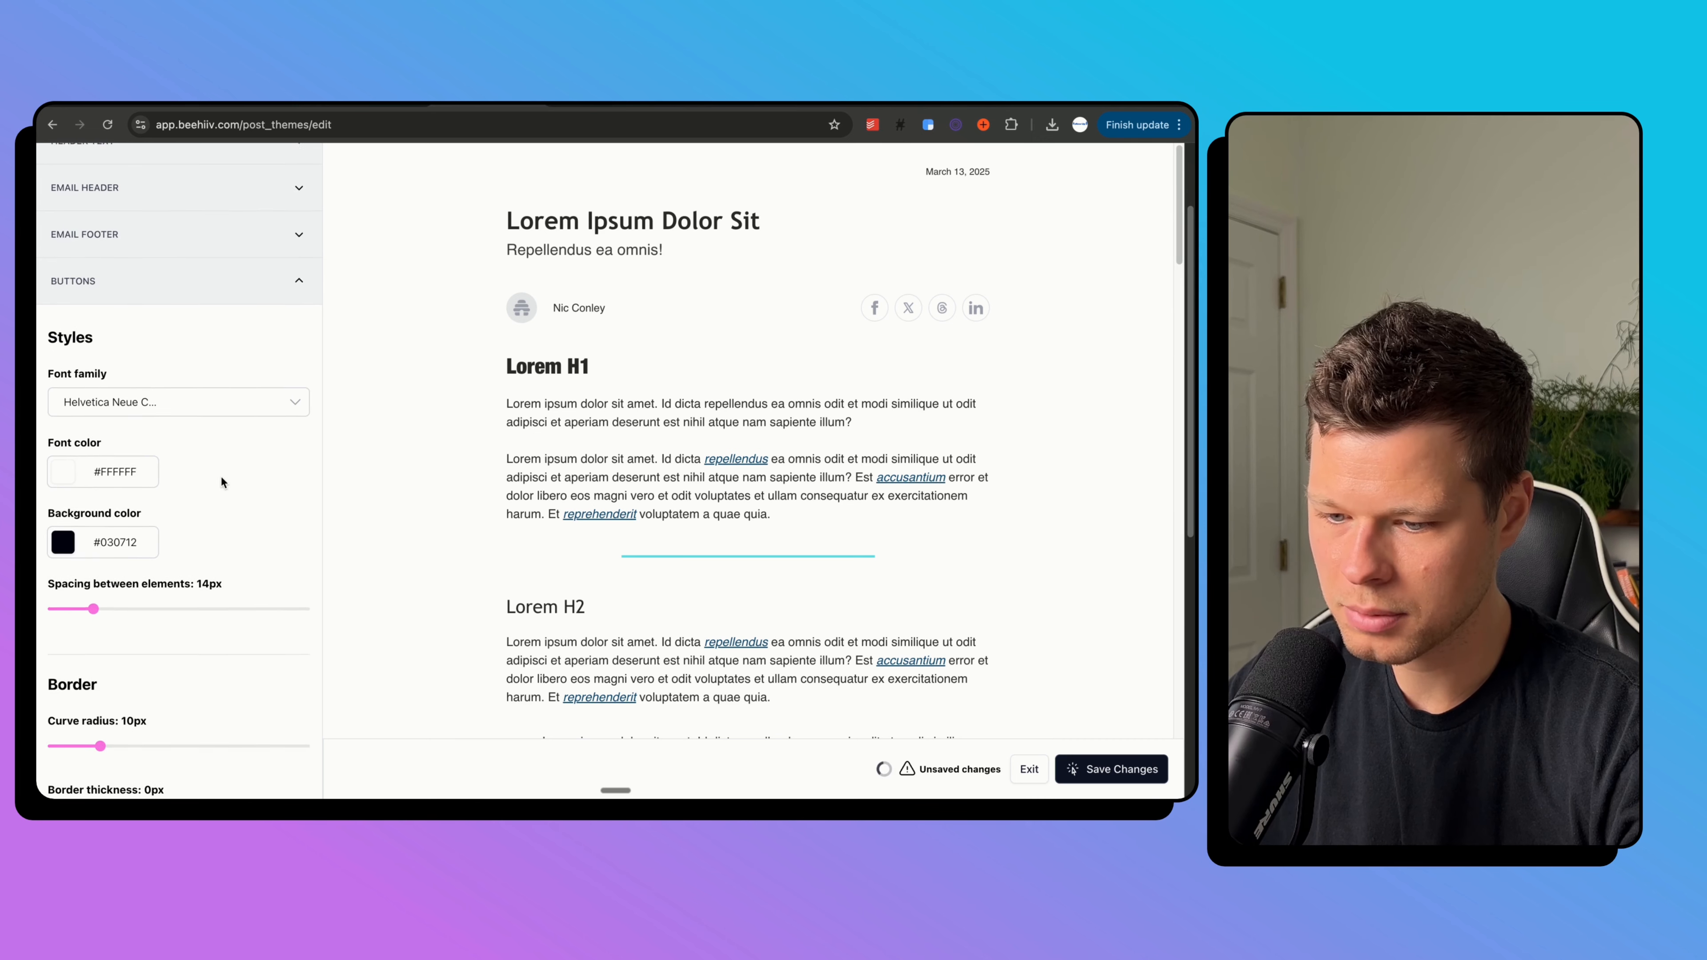
{"action": "scroll", "coordinate": [178, 489], "scroll_direction": "up", "scroll_amount": 3}
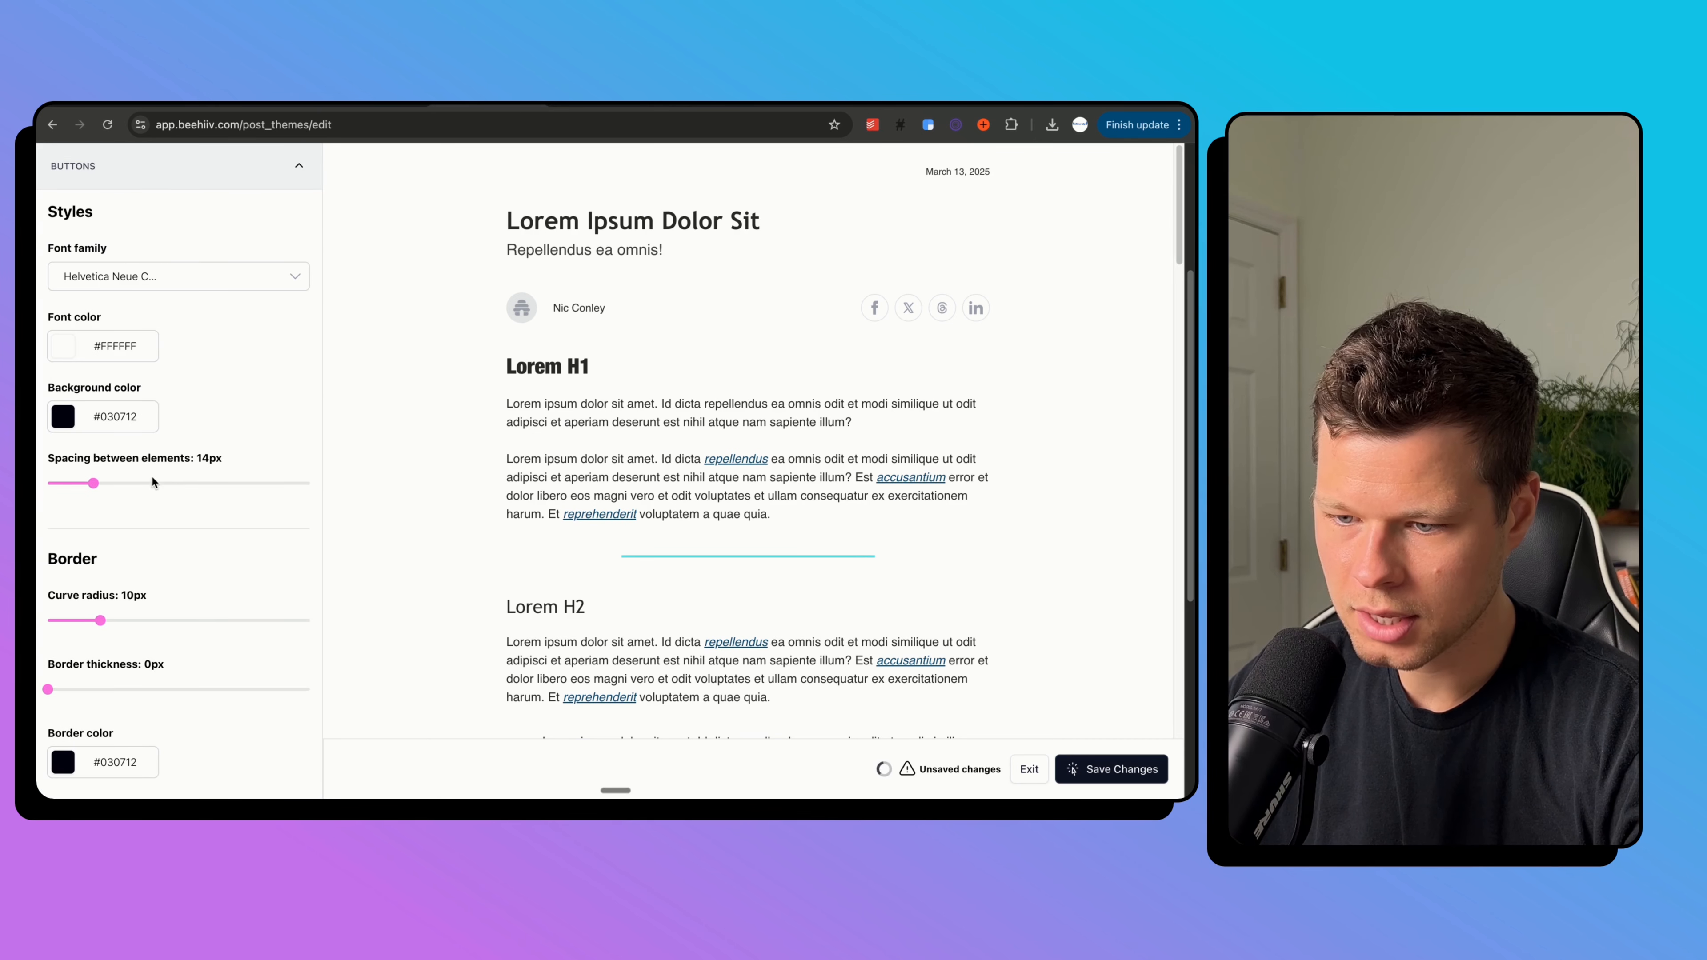
Give the buttons a cyan #5CE1E6 background.
{"action": "left_click", "coordinate": [93, 418]}
{"action": "left_click", "coordinate": [268, 357]}
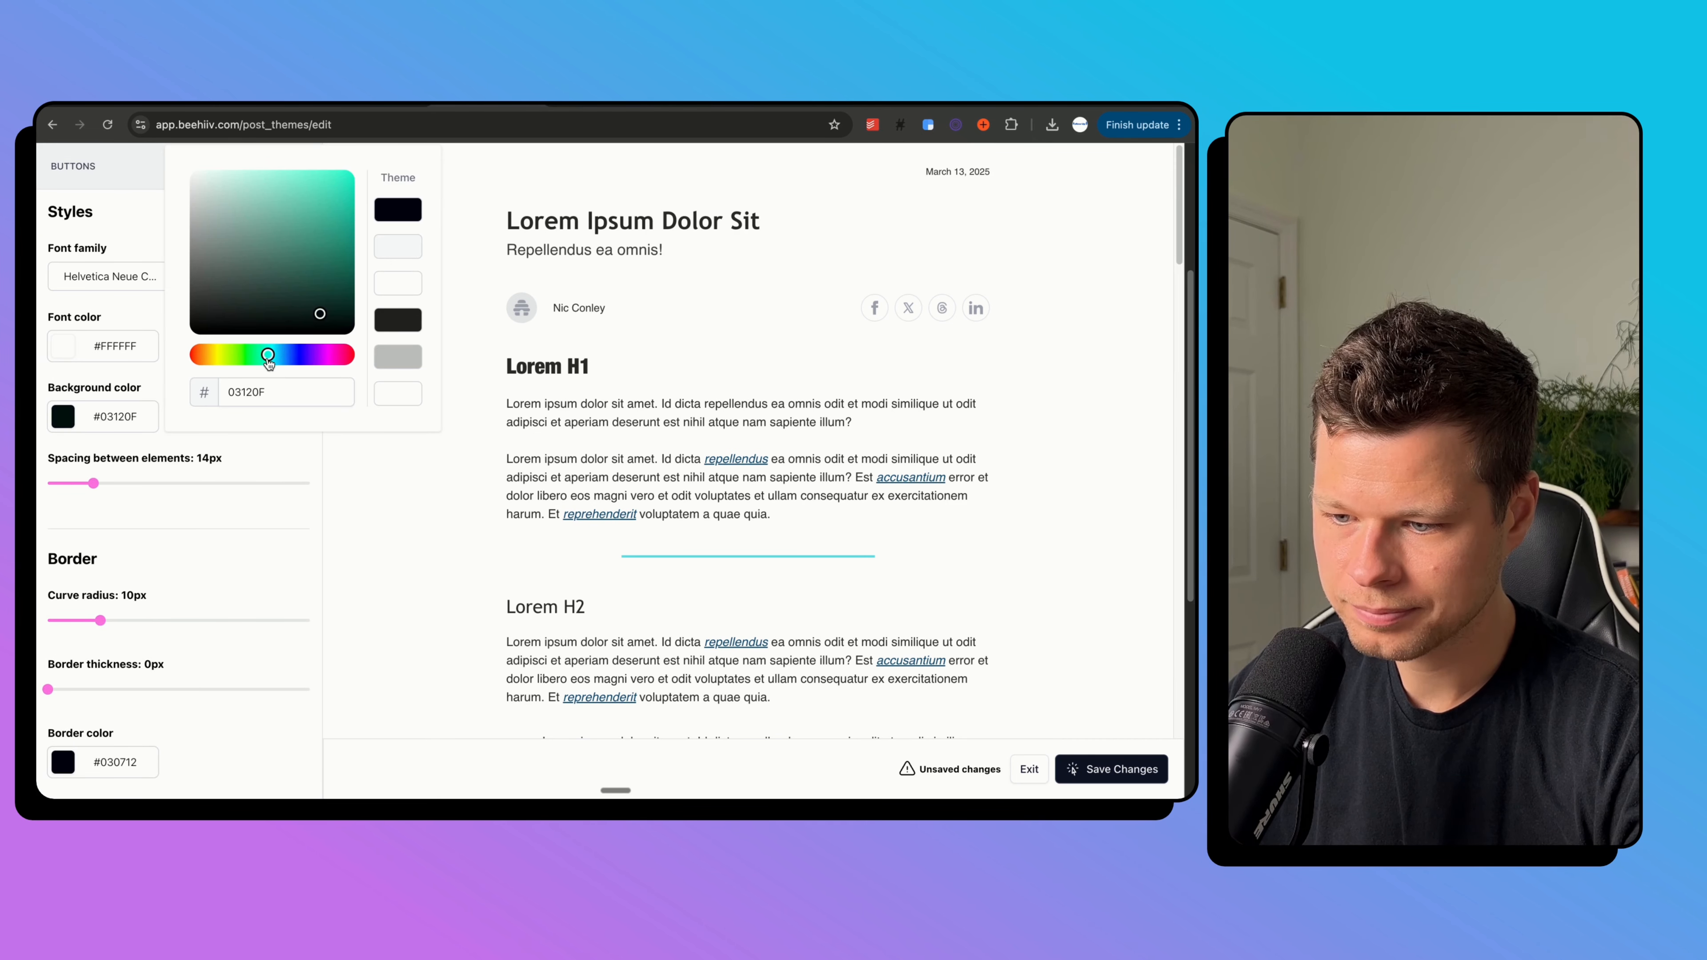
{"action": "left_click", "coordinate": [387, 539]}
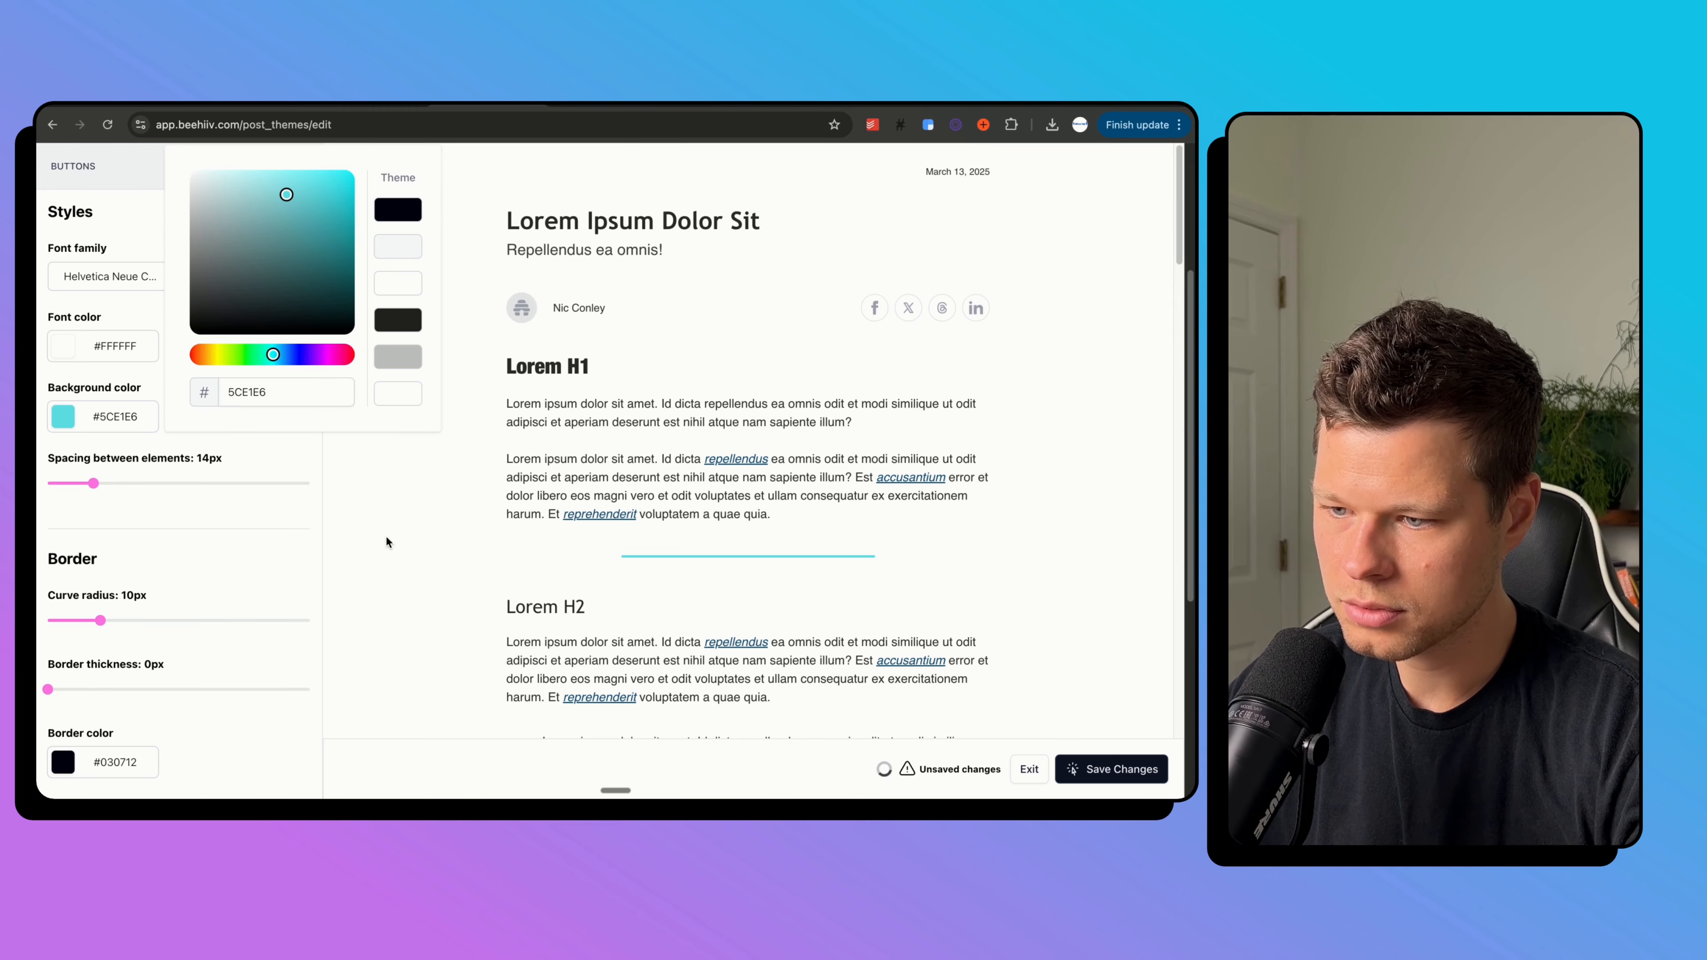
{"action": "scroll", "coordinate": [569, 378], "scroll_direction": "down", "scroll_amount": 15}
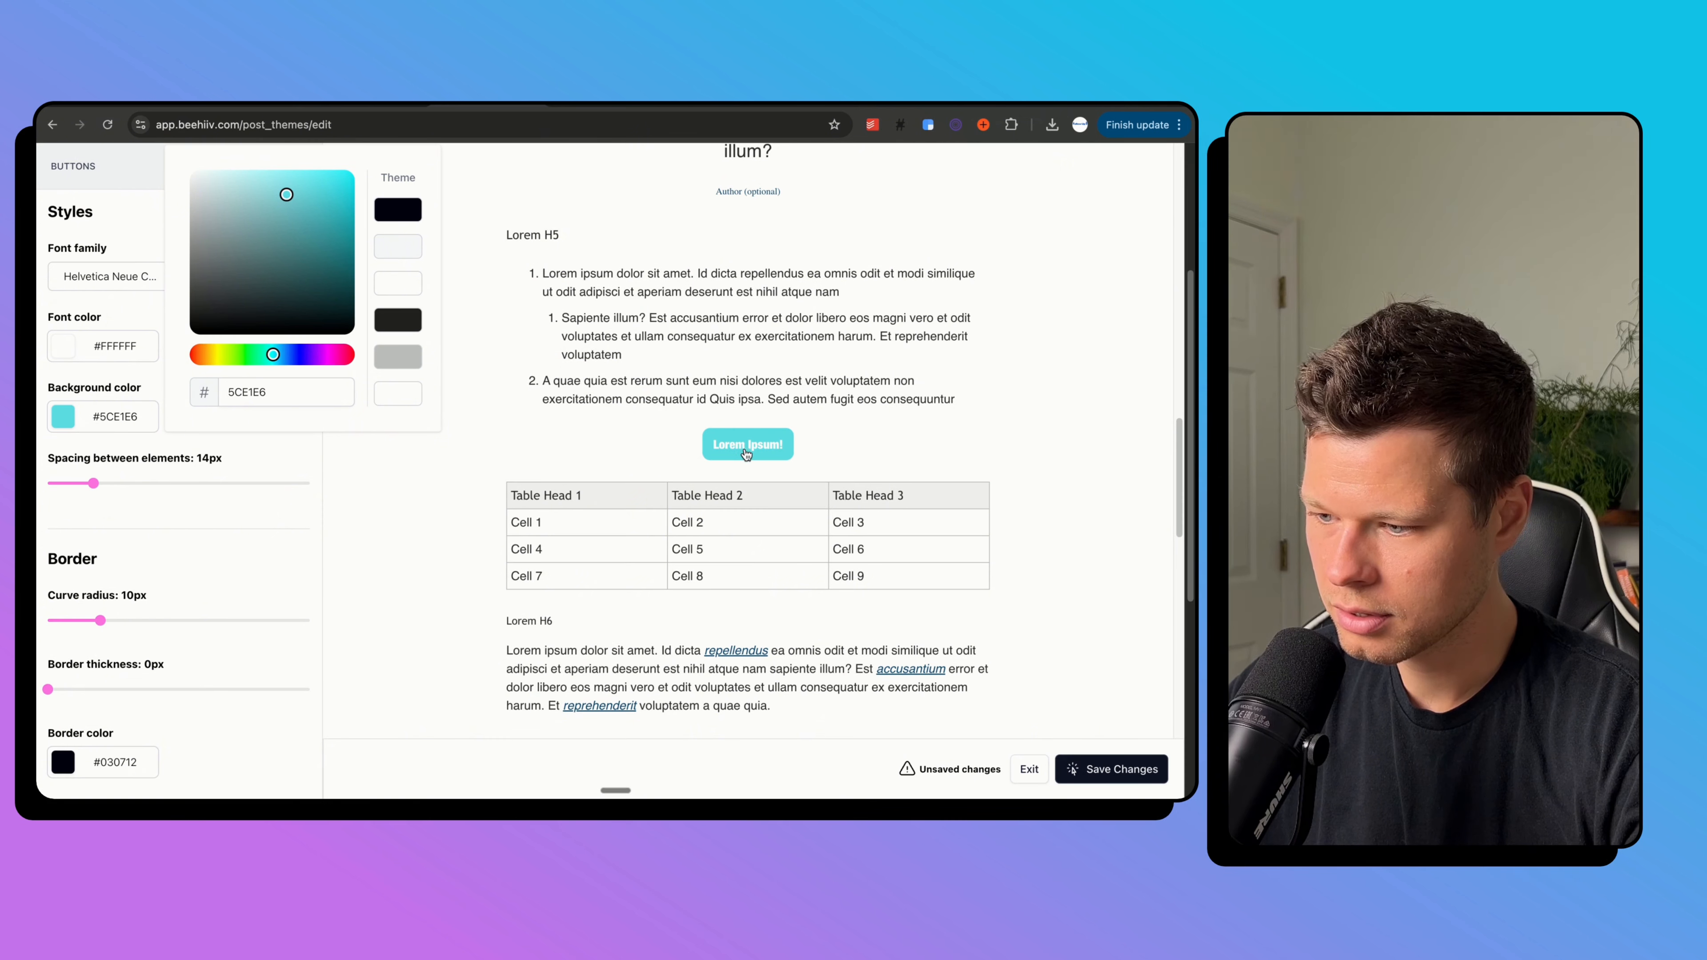
{"action": "left_click", "coordinate": [226, 588]}
{"action": "scroll", "coordinate": [226, 587], "scroll_direction": "up", "scroll_amount": 1}
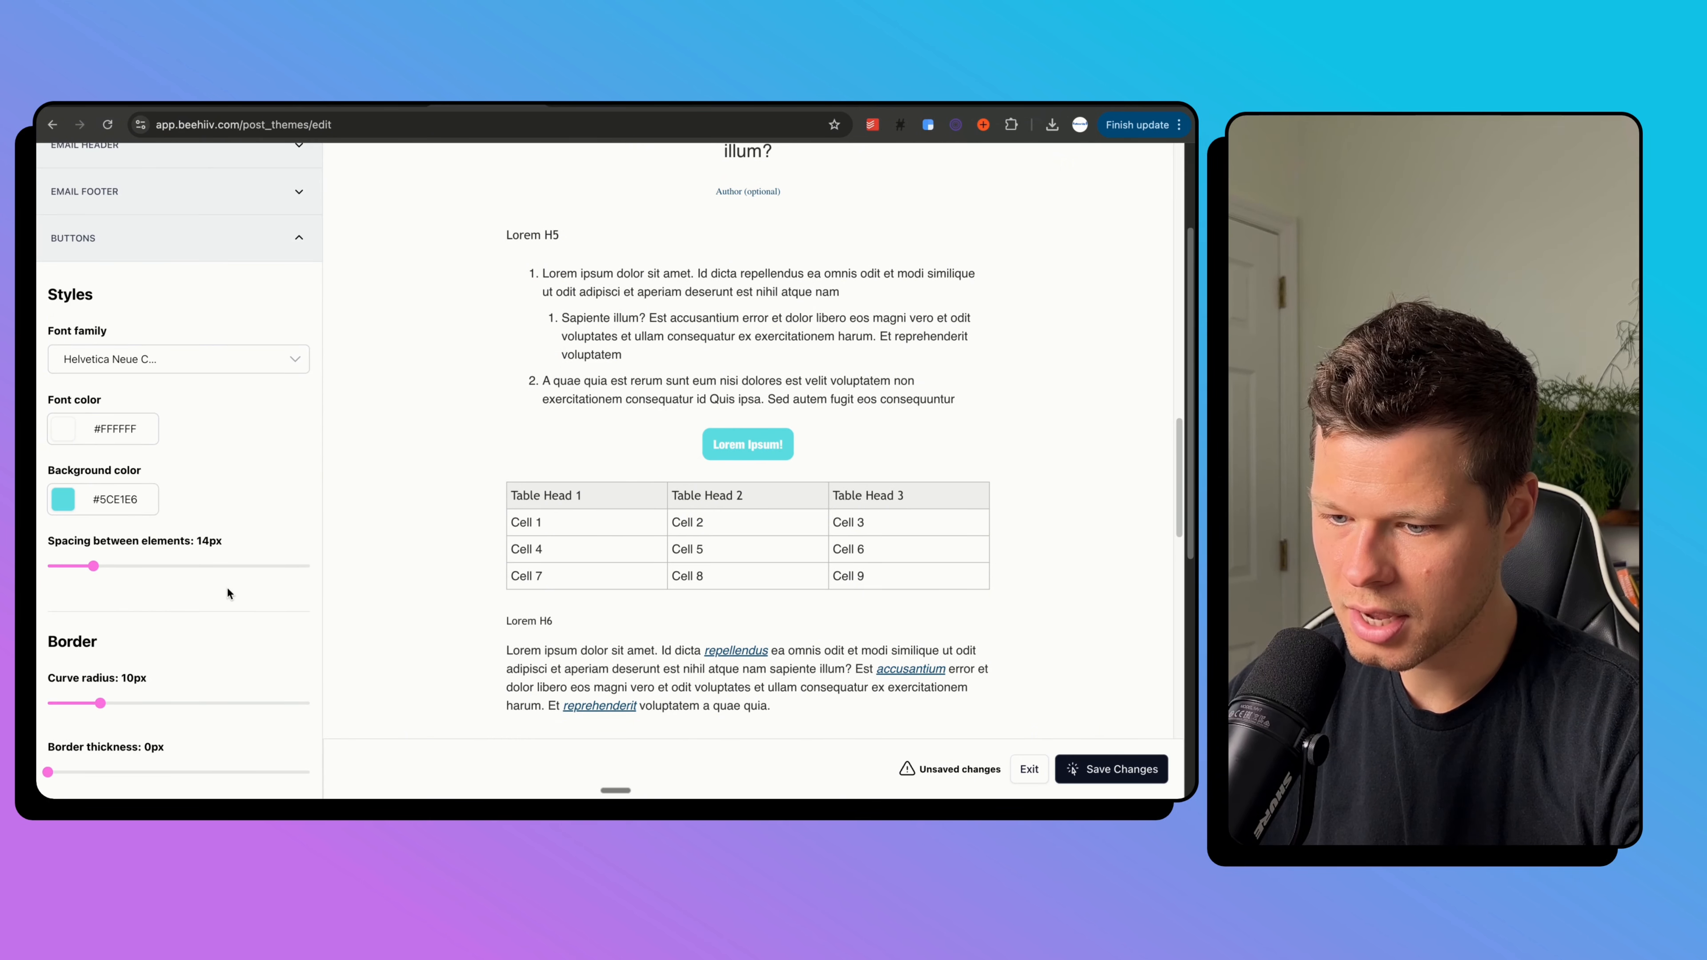
Make the button text the dark #030712 theme colour.
{"action": "left_click", "coordinate": [102, 432]}
{"action": "left_click", "coordinate": [398, 222]}
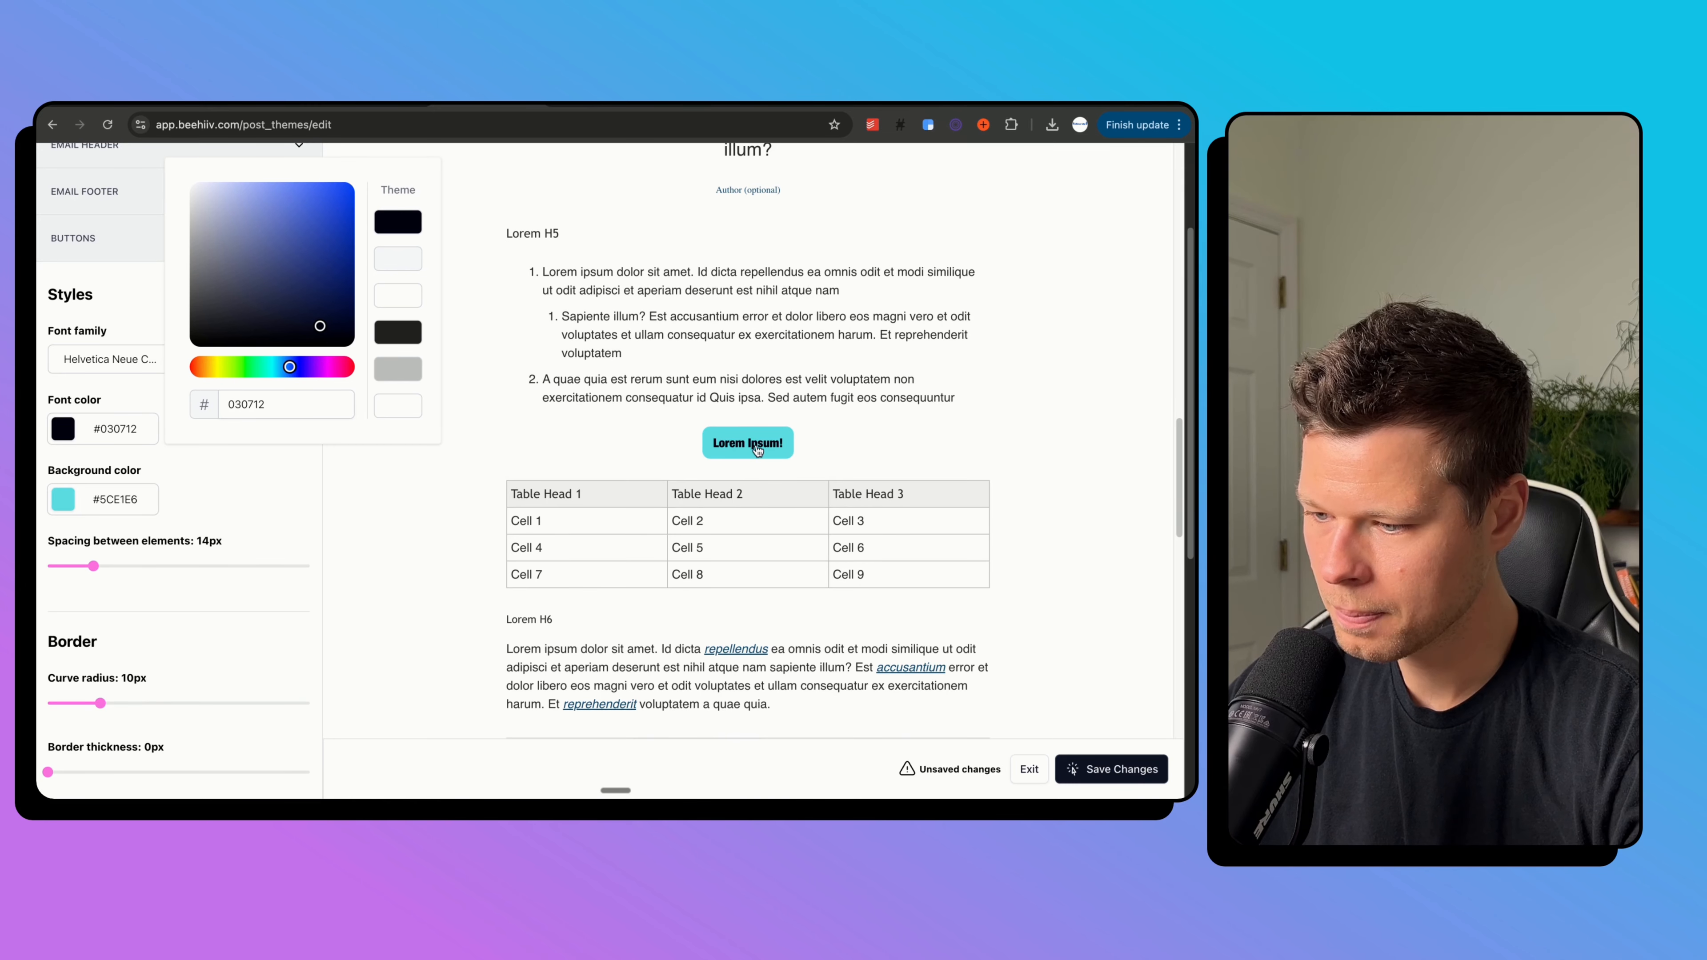
{"action": "scroll", "coordinate": [865, 424], "scroll_direction": "up", "scroll_amount": 10}
{"action": "scroll", "coordinate": [865, 420], "scroll_direction": "up", "scroll_amount": 10}
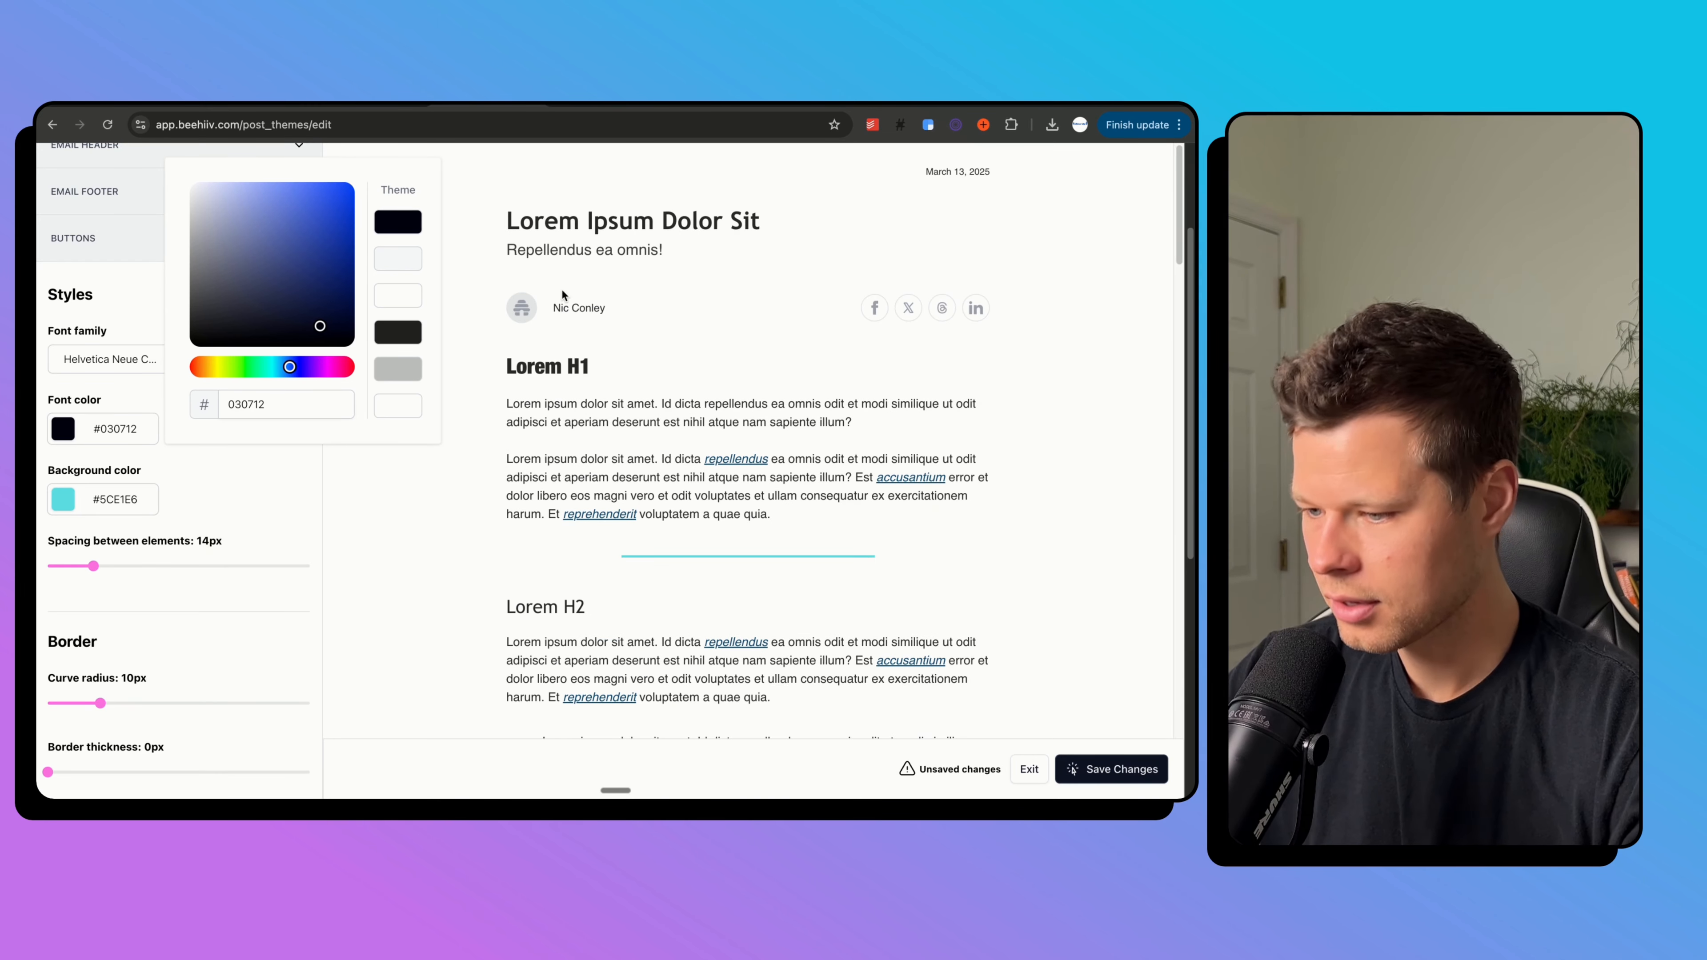
Save the email theme changes.
{"action": "left_click", "coordinate": [1121, 770]}
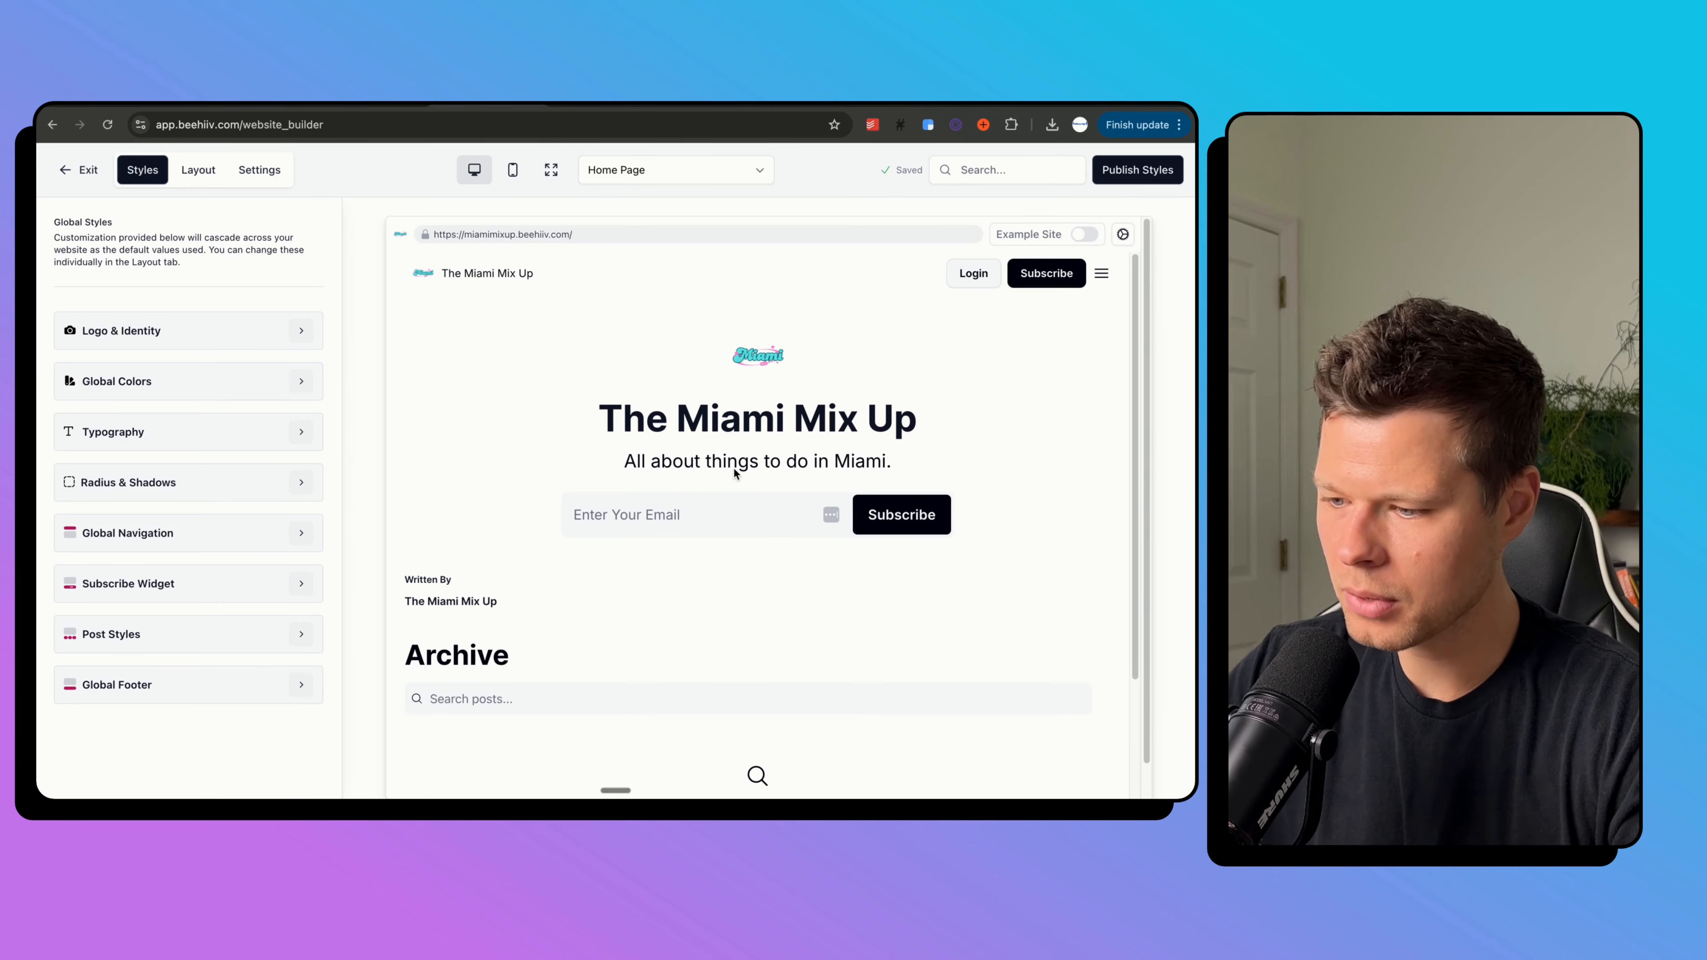
{"action": "scroll", "coordinate": [823, 463], "scroll_direction": "down", "scroll_amount": 5}
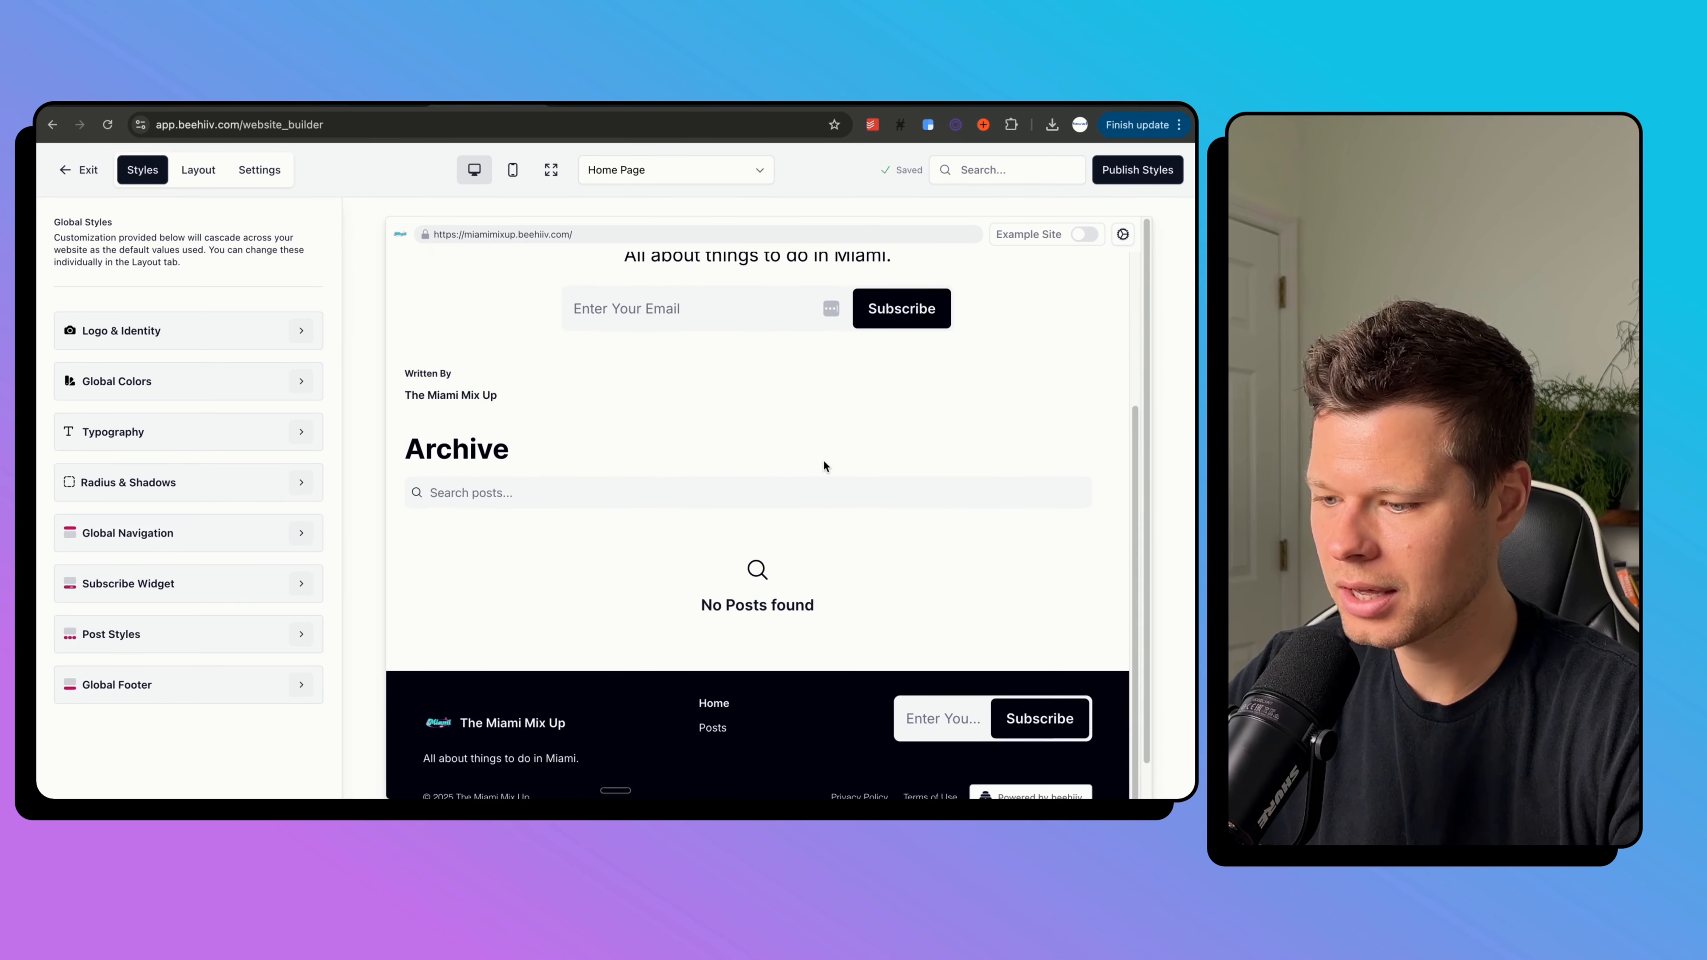
{"action": "scroll", "coordinate": [822, 460], "scroll_direction": "up", "scroll_amount": 5}
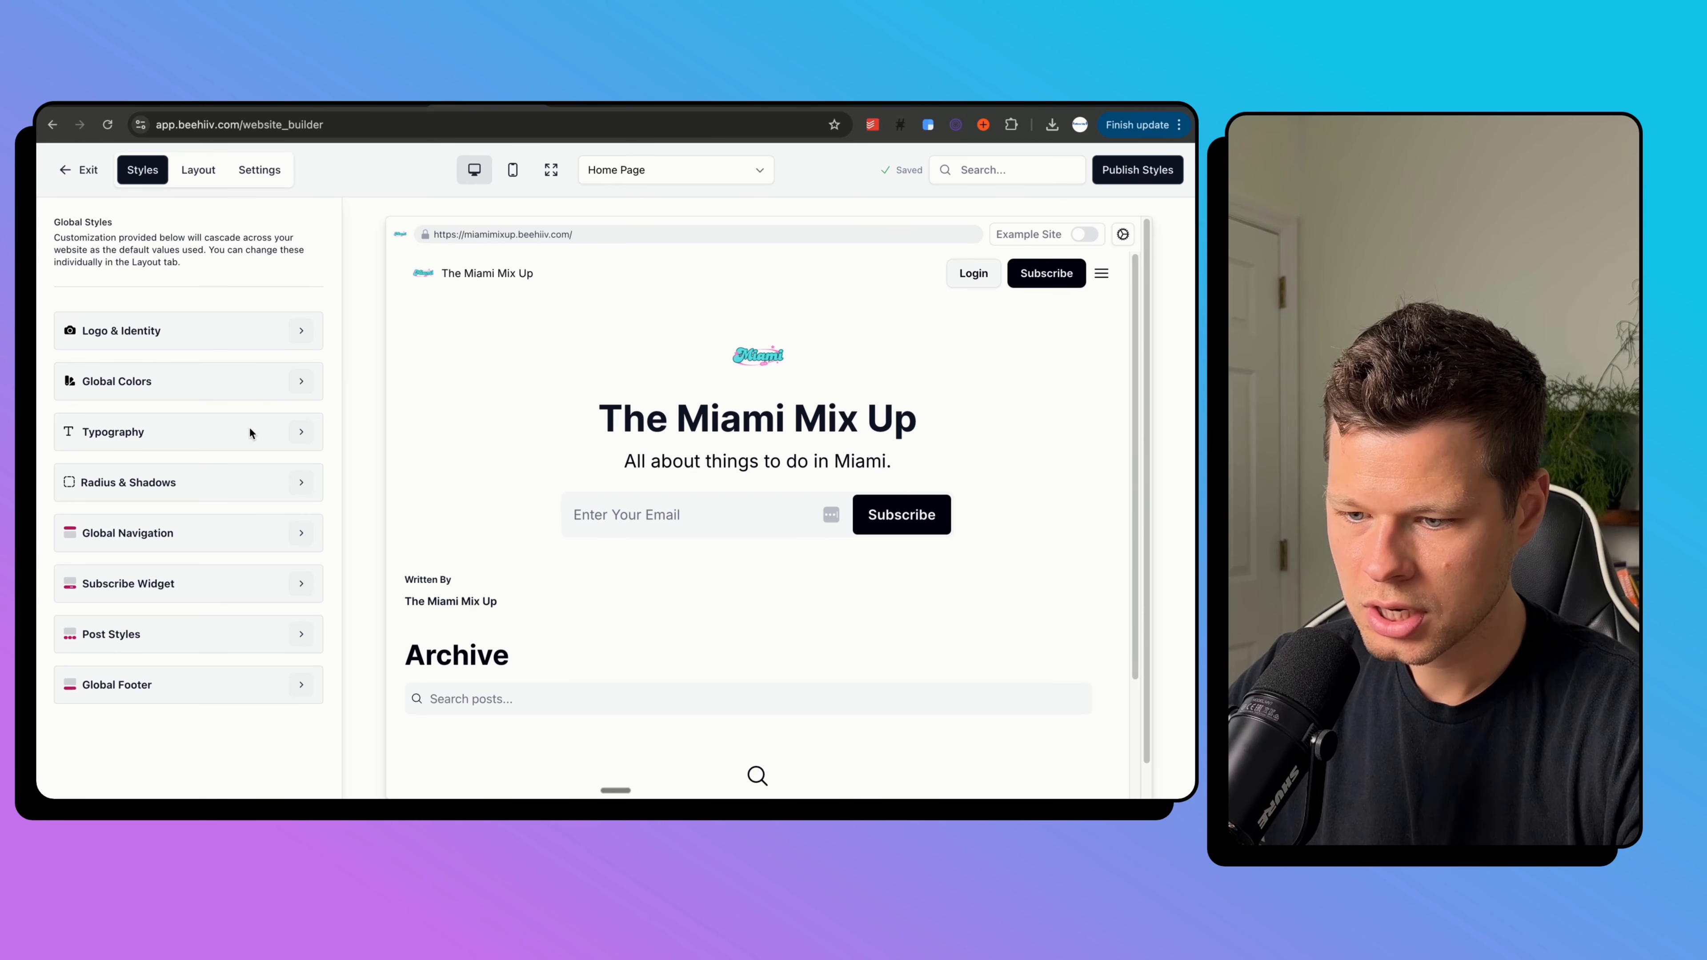
Set the website's global primary colour to cyan #5CE1E6.
{"action": "left_click", "coordinate": [309, 383]}
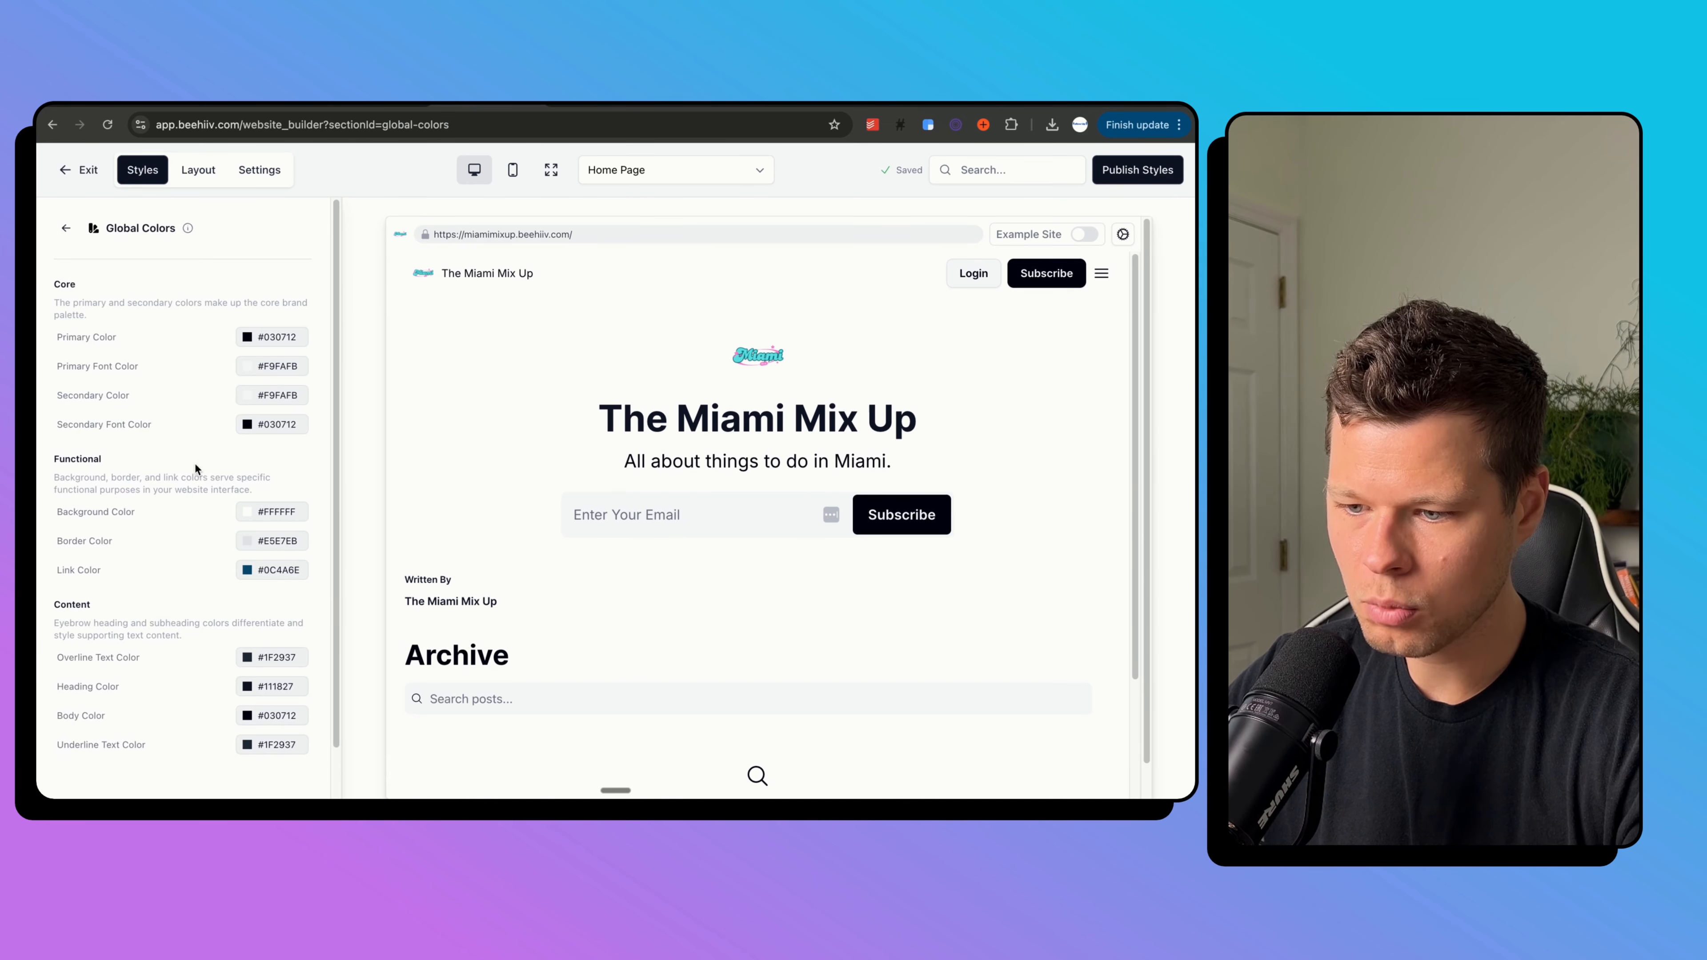
{"action": "scroll", "coordinate": [208, 461], "scroll_direction": "down", "scroll_amount": 1}
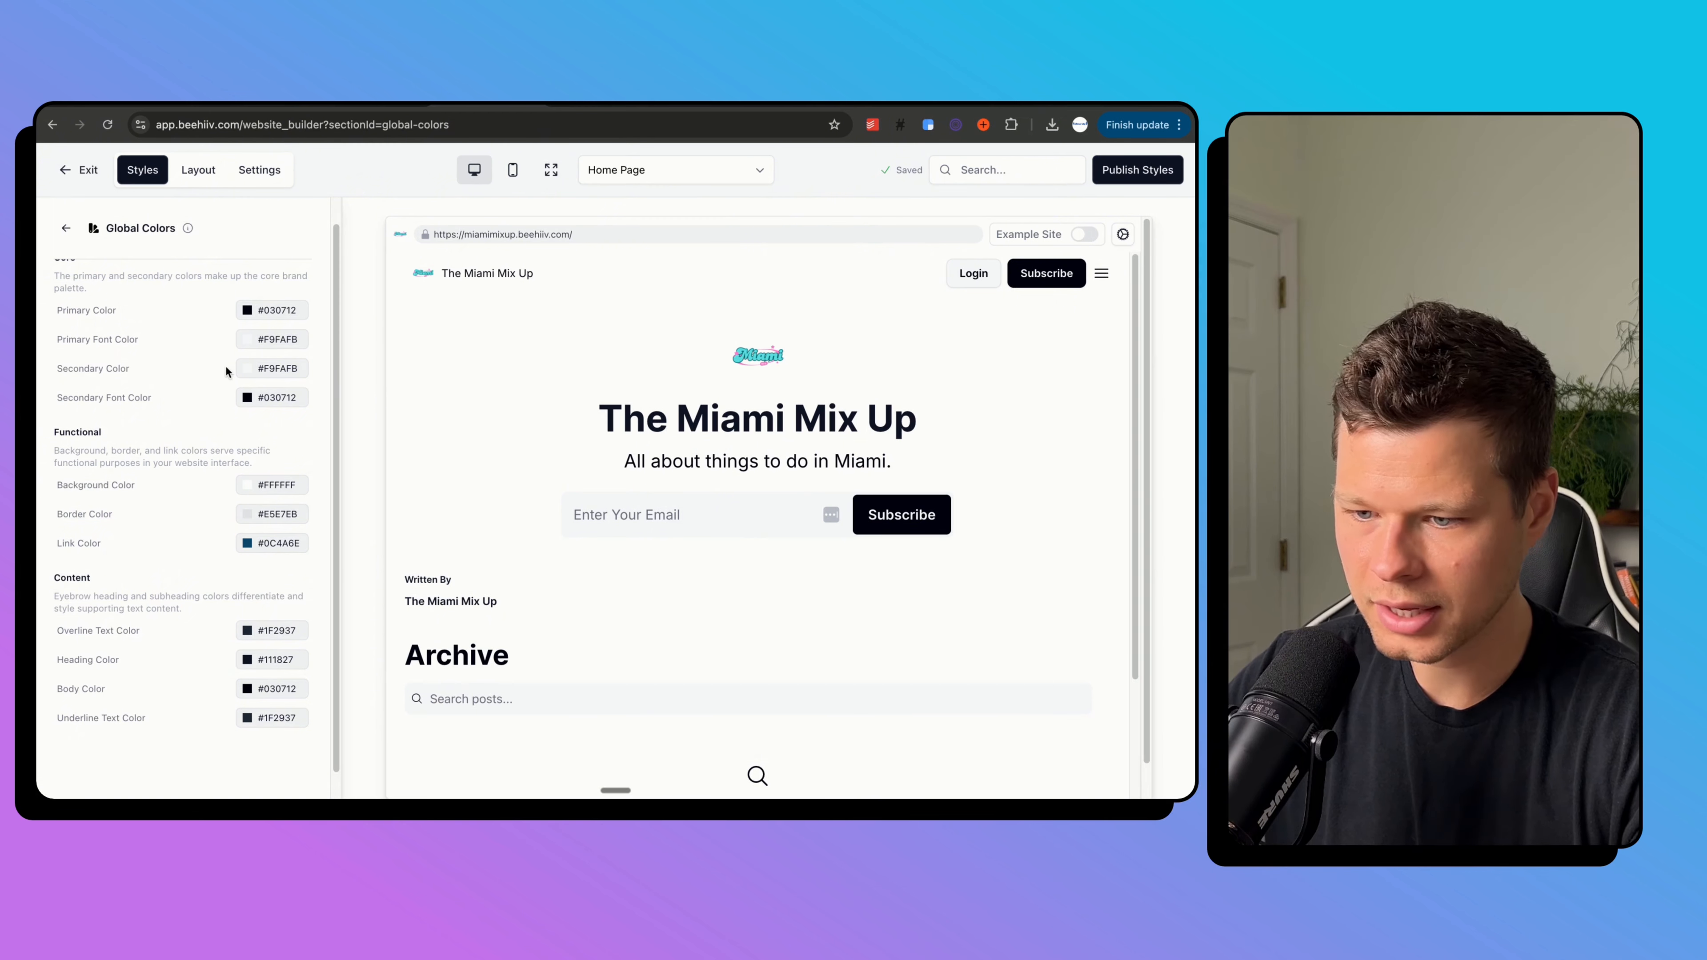
{"action": "scroll", "coordinate": [221, 411], "scroll_direction": "up", "scroll_amount": 1}
{"action": "scroll", "coordinate": [218, 413], "scroll_direction": "down", "scroll_amount": 2}
{"action": "scroll", "coordinate": [218, 412], "scroll_direction": "up", "scroll_amount": 2}
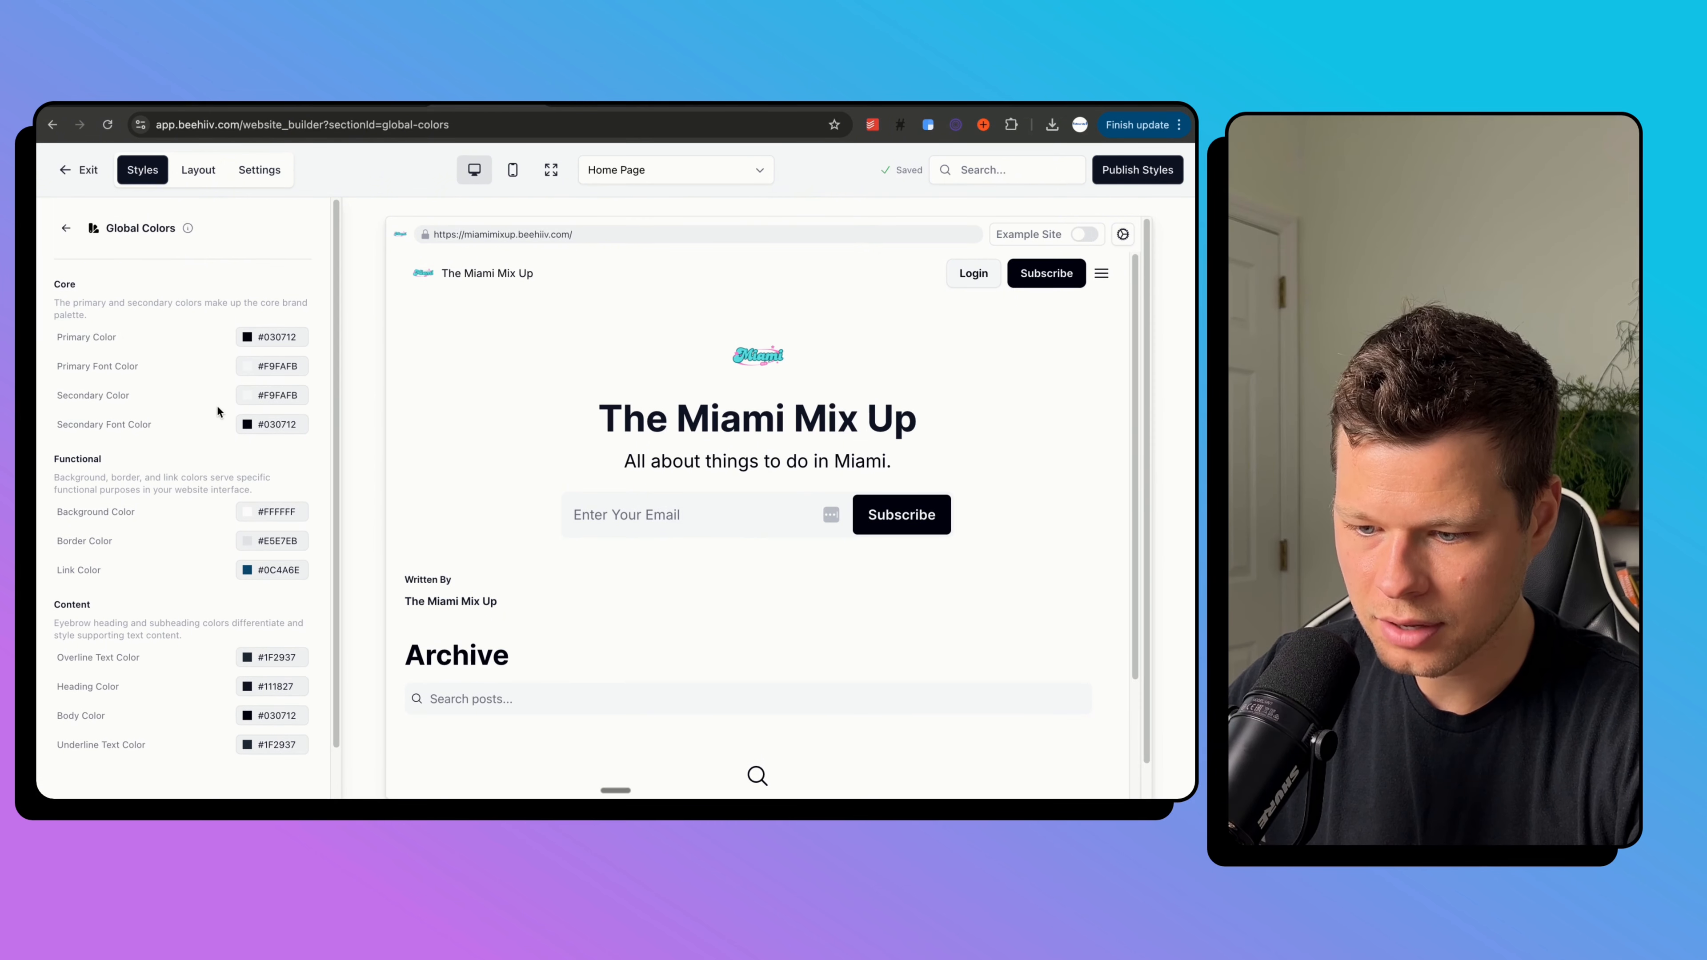
{"action": "left_click", "coordinate": [262, 338]}
{"action": "left_click", "coordinate": [197, 515]}
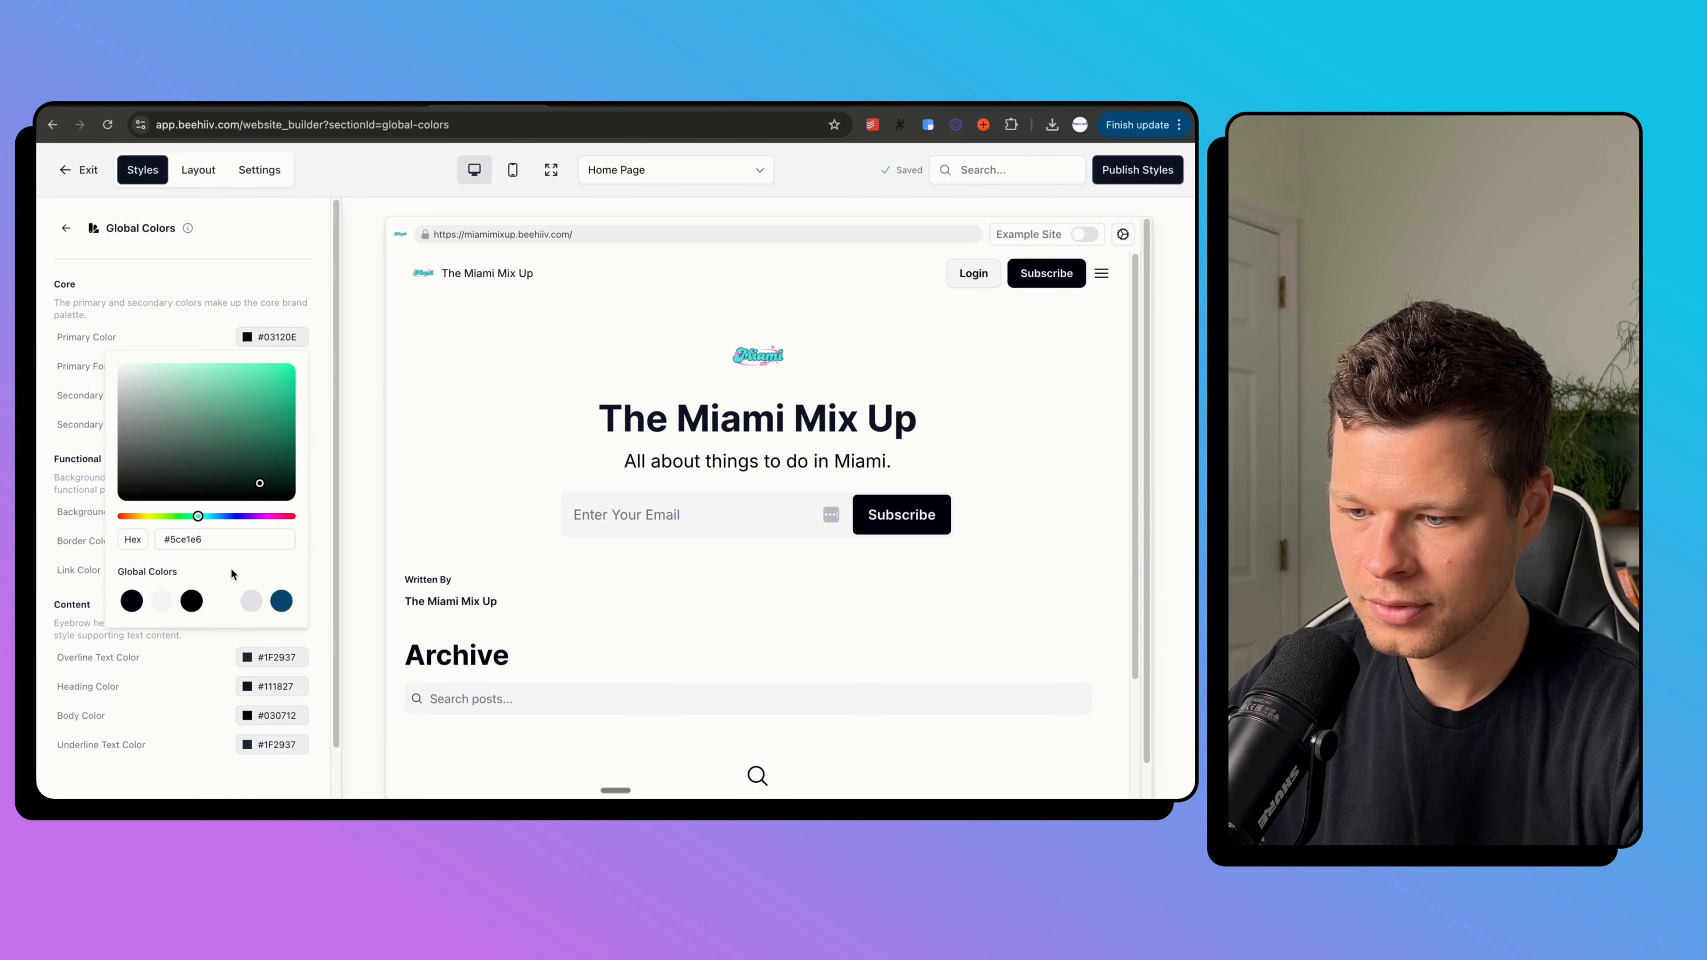
{"action": "scroll", "coordinate": [632, 539], "scroll_direction": "down", "scroll_amount": 5}
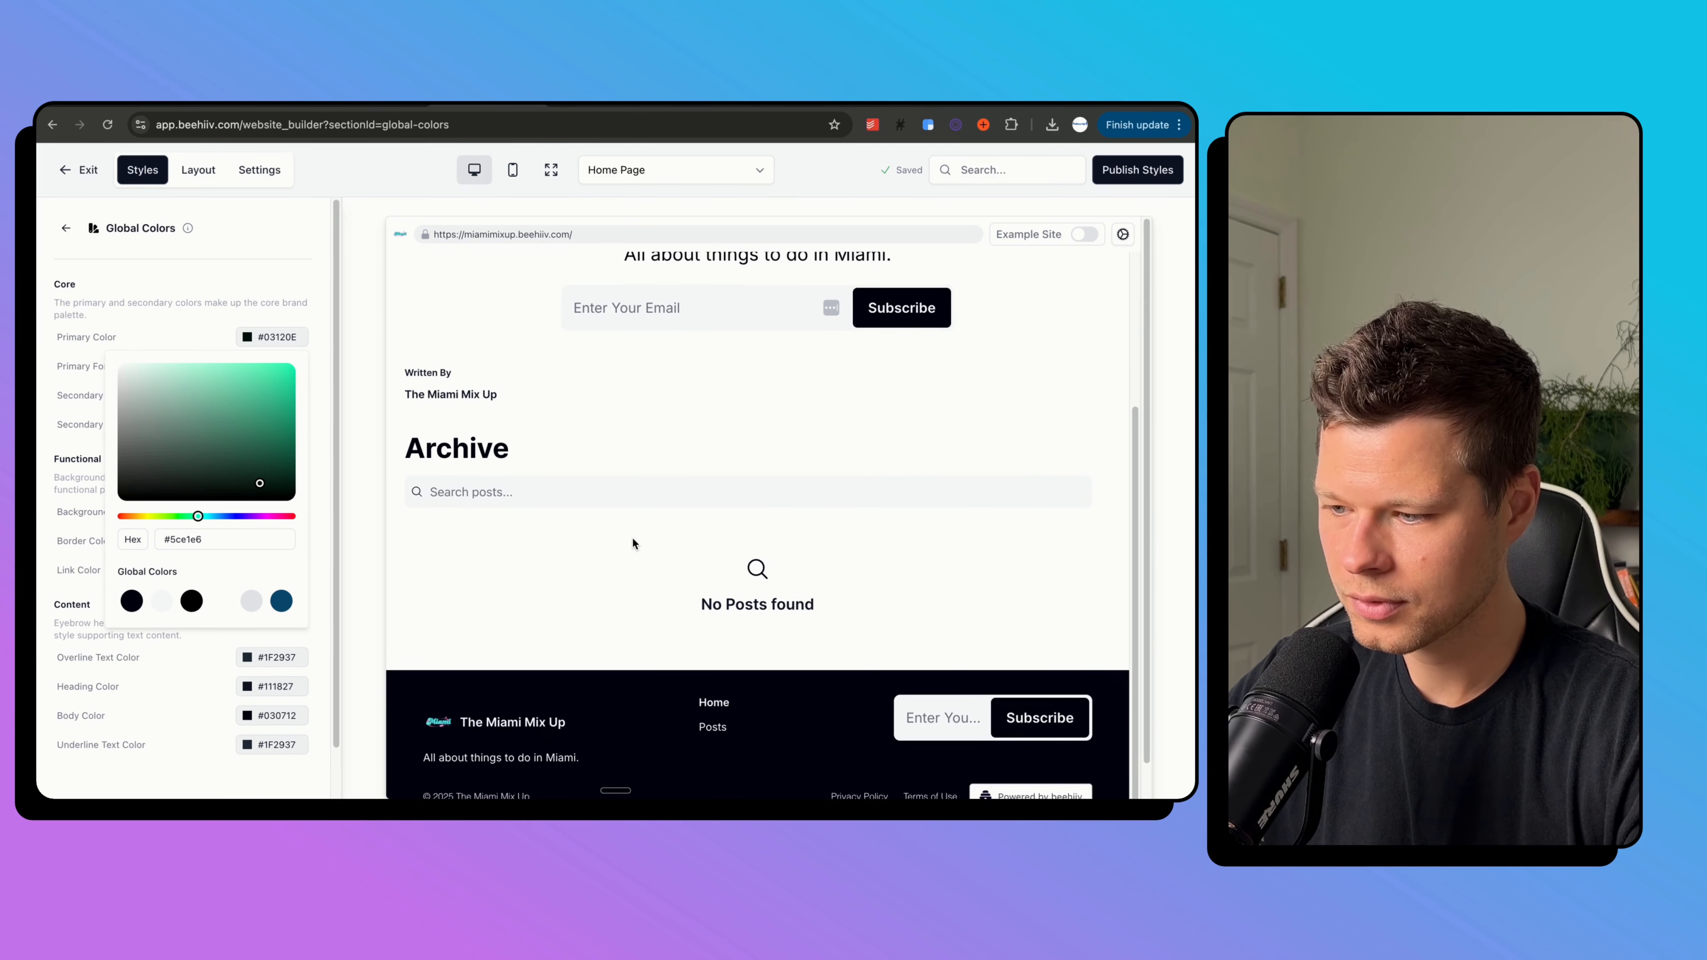
{"action": "left_click", "coordinate": [633, 539]}
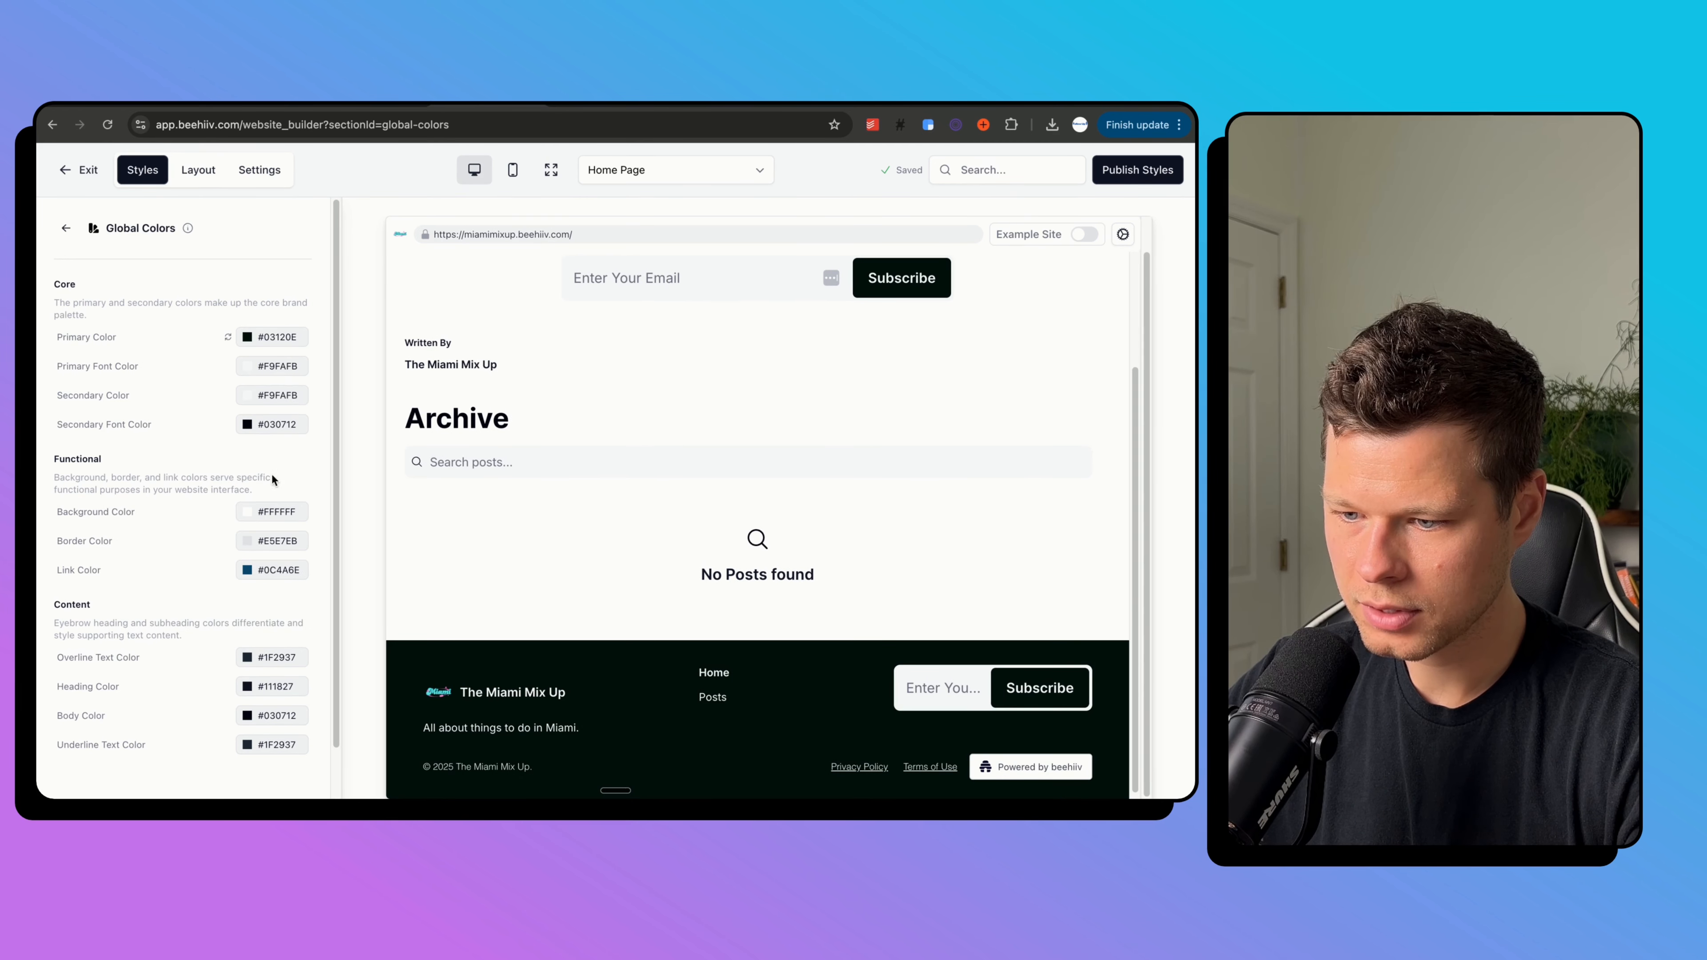
{"action": "left_click", "coordinate": [277, 338]}
{"action": "left_click", "coordinate": [229, 339]}
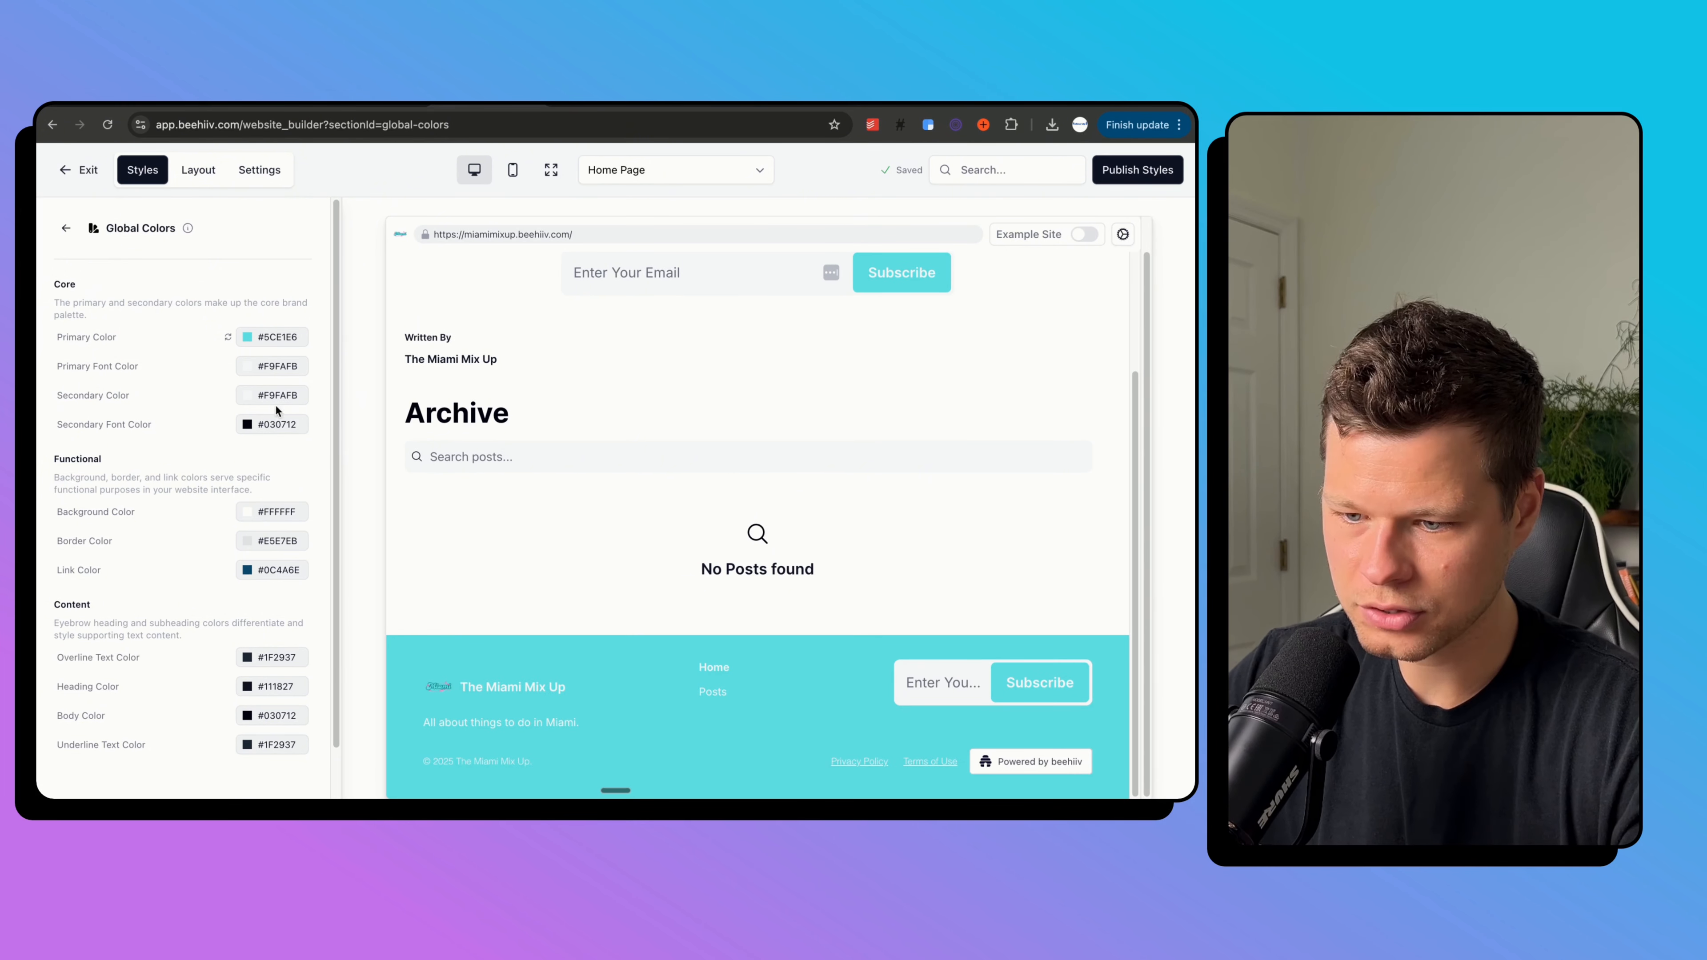
Set the primary font colour to black #000000.
{"action": "left_click", "coordinate": [265, 371]}
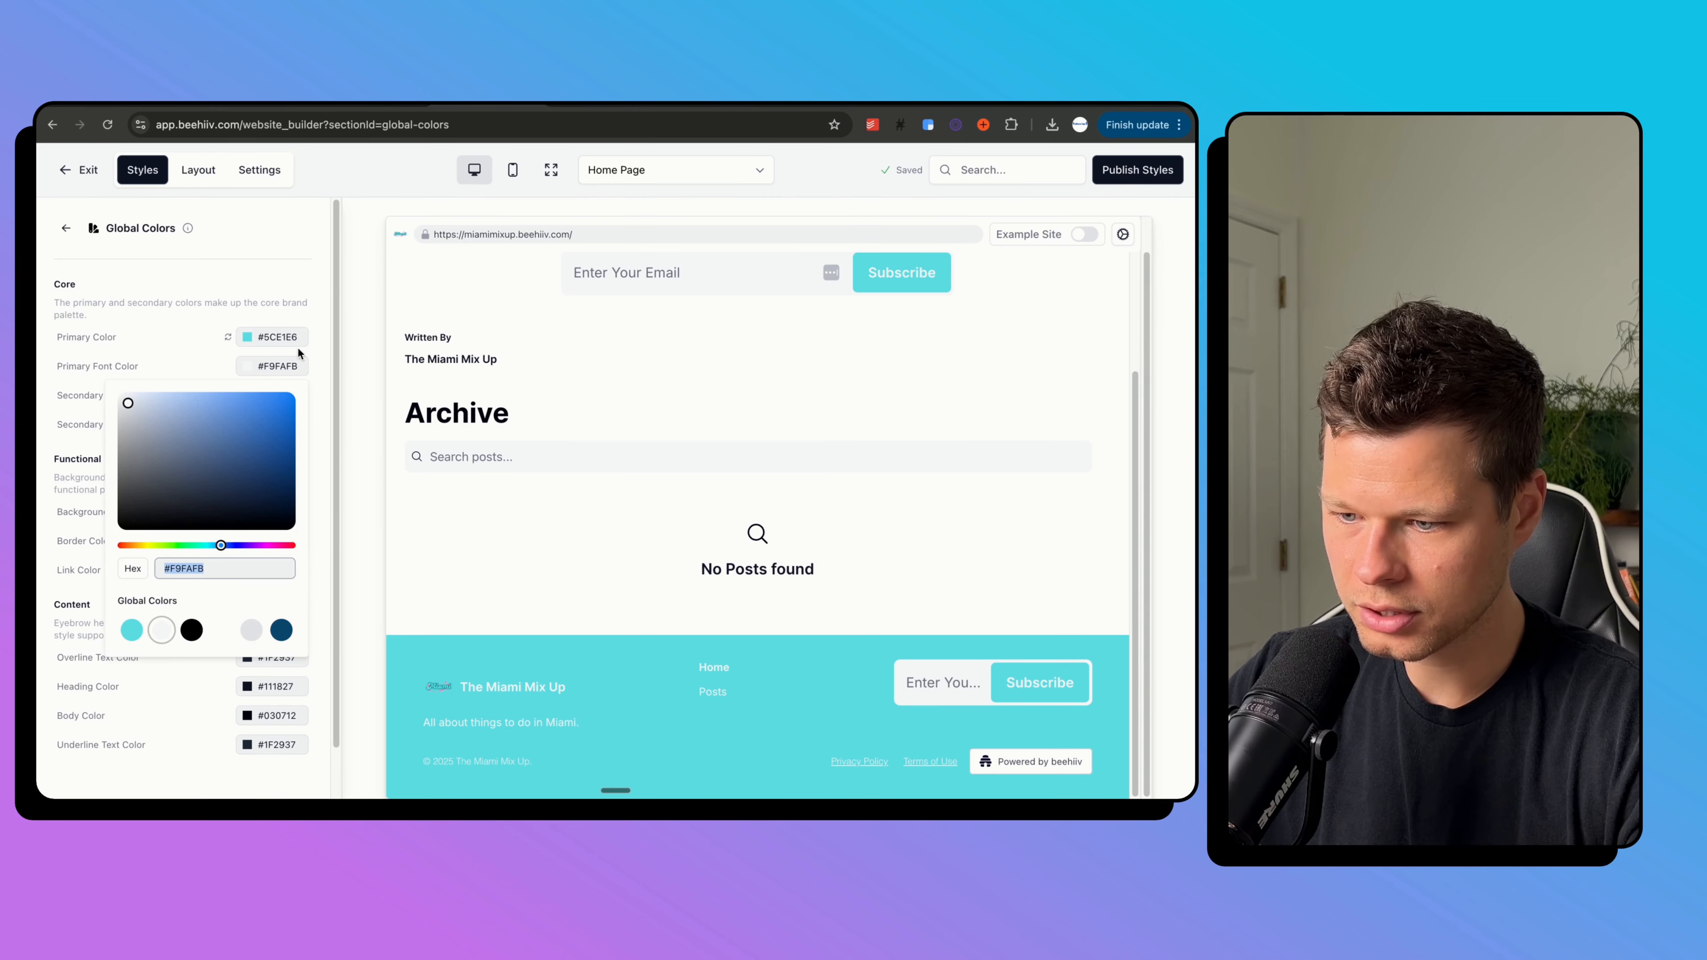
{"action": "left_click", "coordinate": [191, 630]}
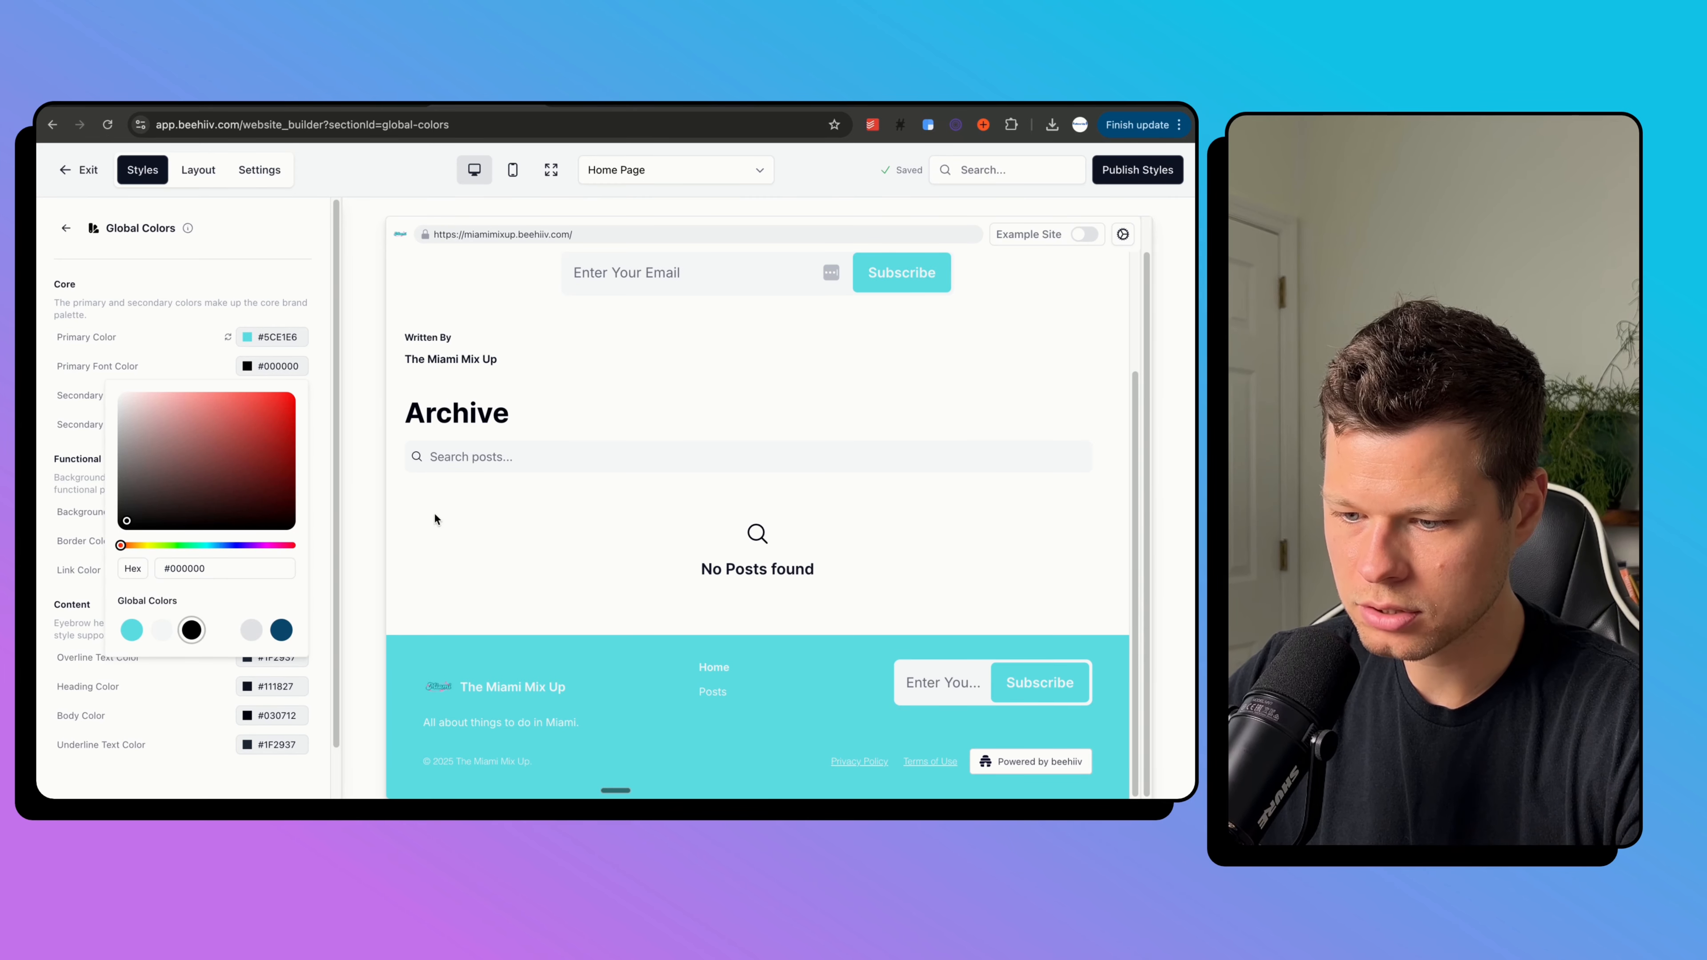
{"action": "left_click", "coordinate": [373, 501]}
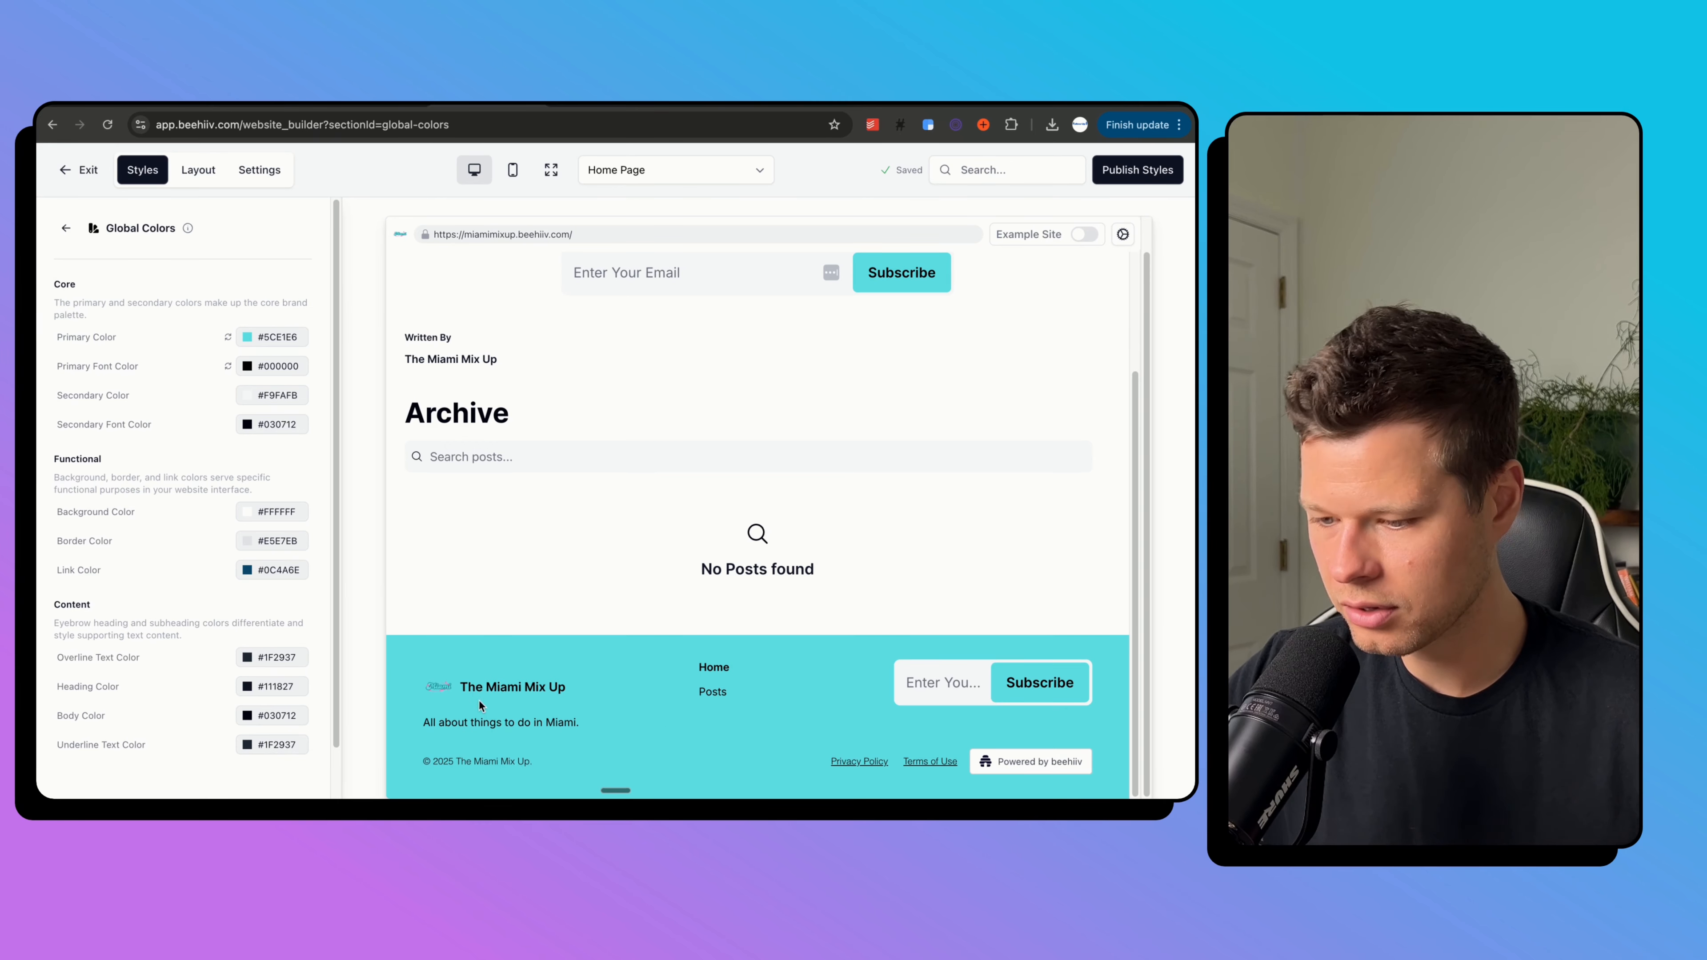
{"action": "scroll", "coordinate": [578, 669], "scroll_direction": "up", "scroll_amount": 3}
{"action": "scroll", "coordinate": [578, 669], "scroll_direction": "up", "scroll_amount": 1}
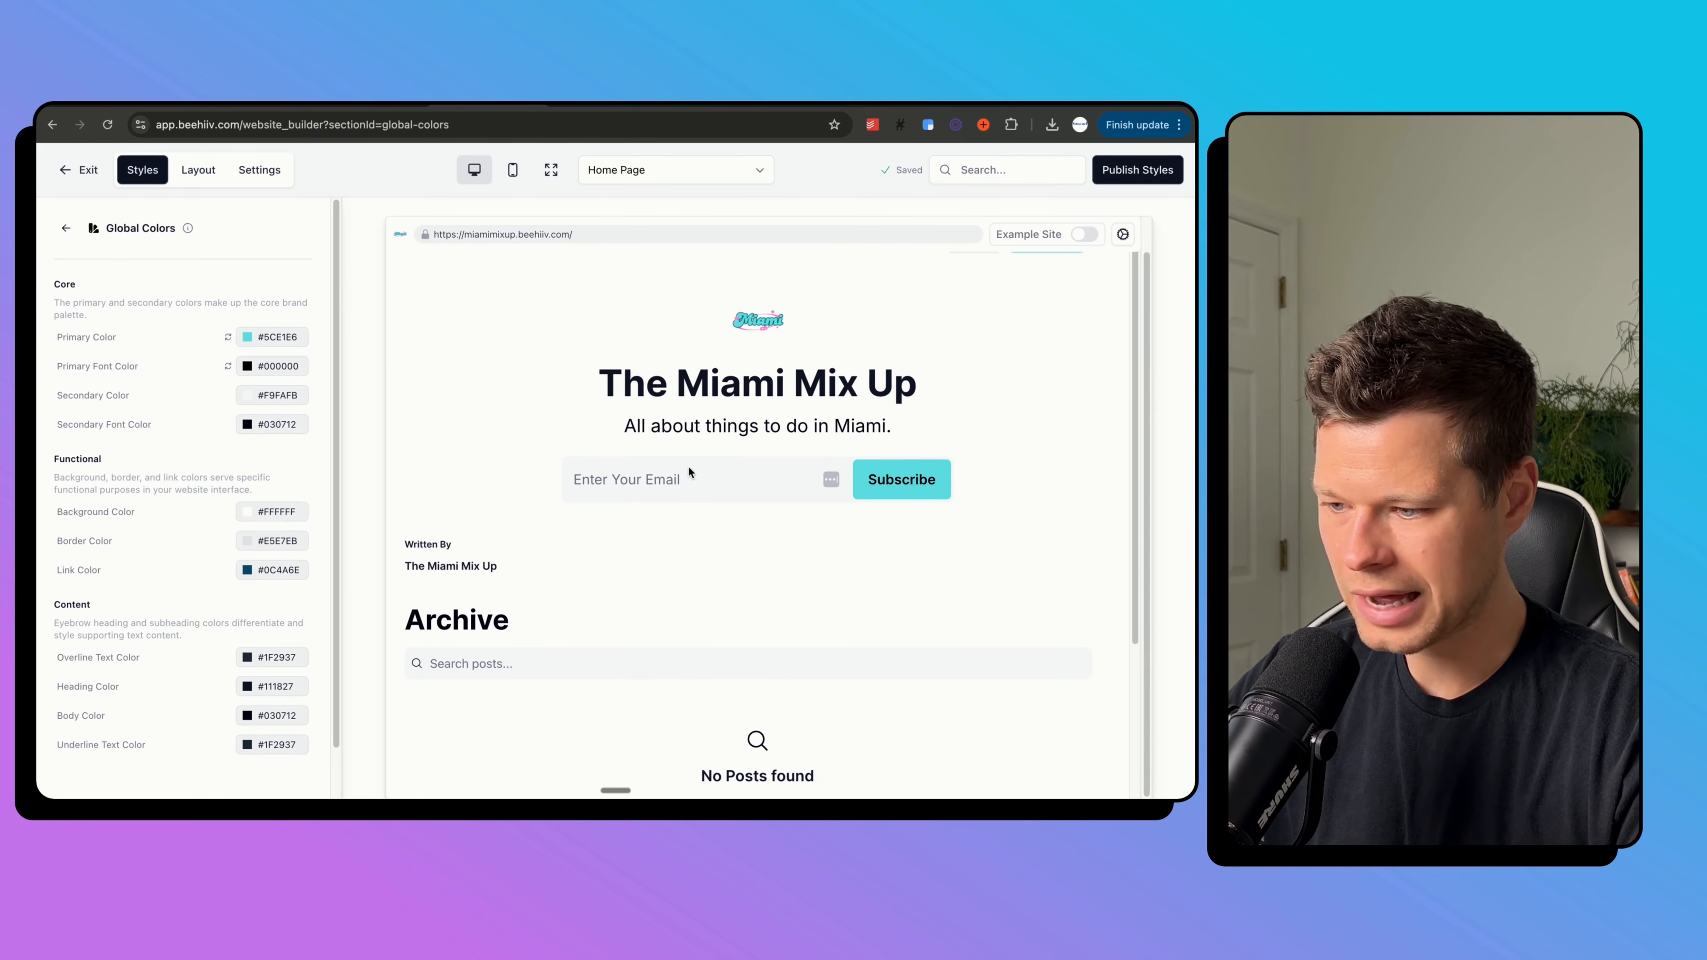
Choose Signup Page from the page dropdown in place of the home page.
{"action": "left_click", "coordinate": [65, 228]}
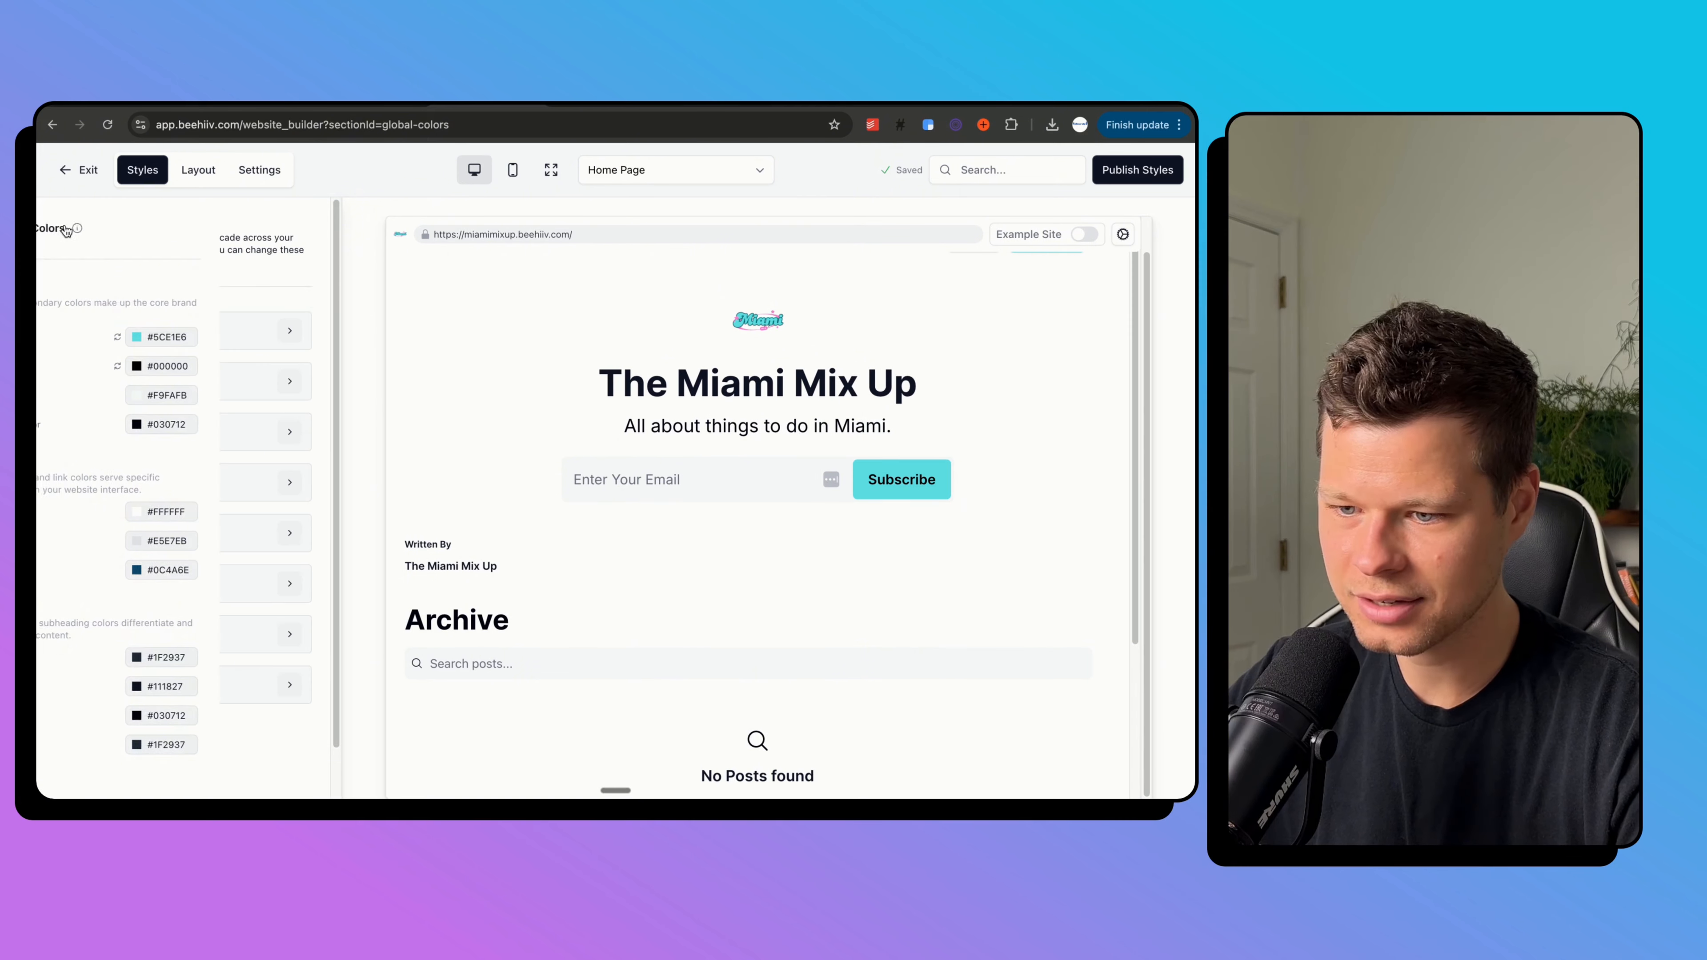
{"action": "left_click", "coordinate": [662, 176]}
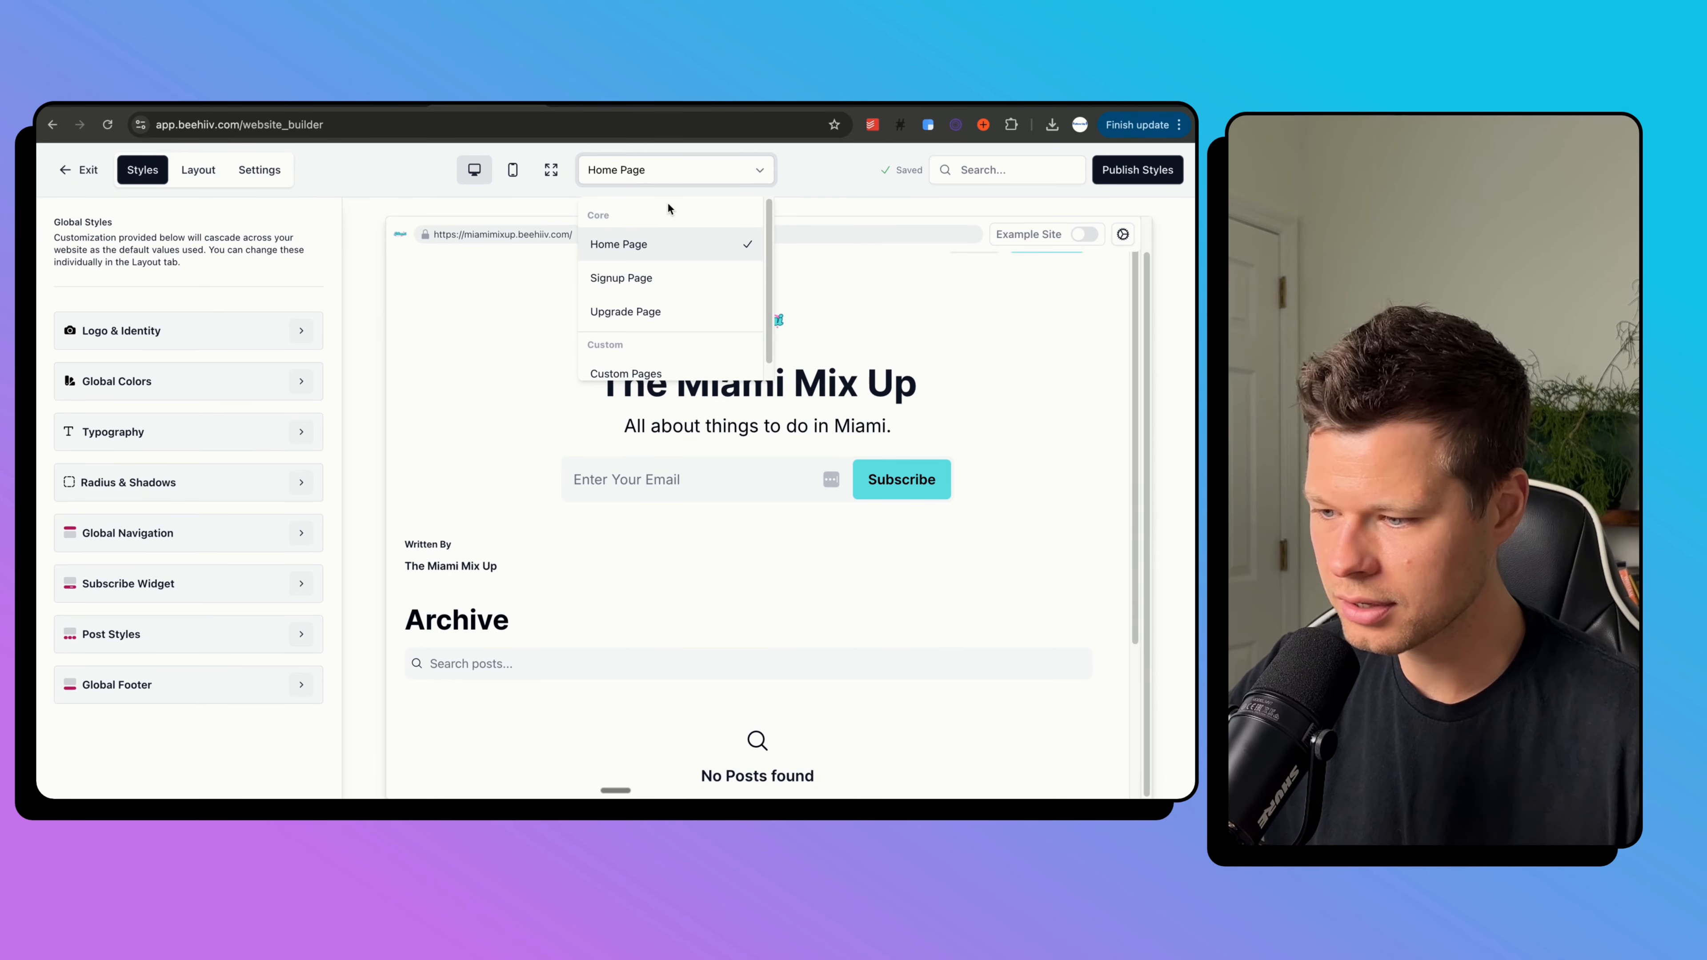
{"action": "scroll", "coordinate": [689, 366], "scroll_direction": "down", "scroll_amount": 1}
{"action": "scroll", "coordinate": [697, 604], "scroll_direction": "down", "scroll_amount": 3}
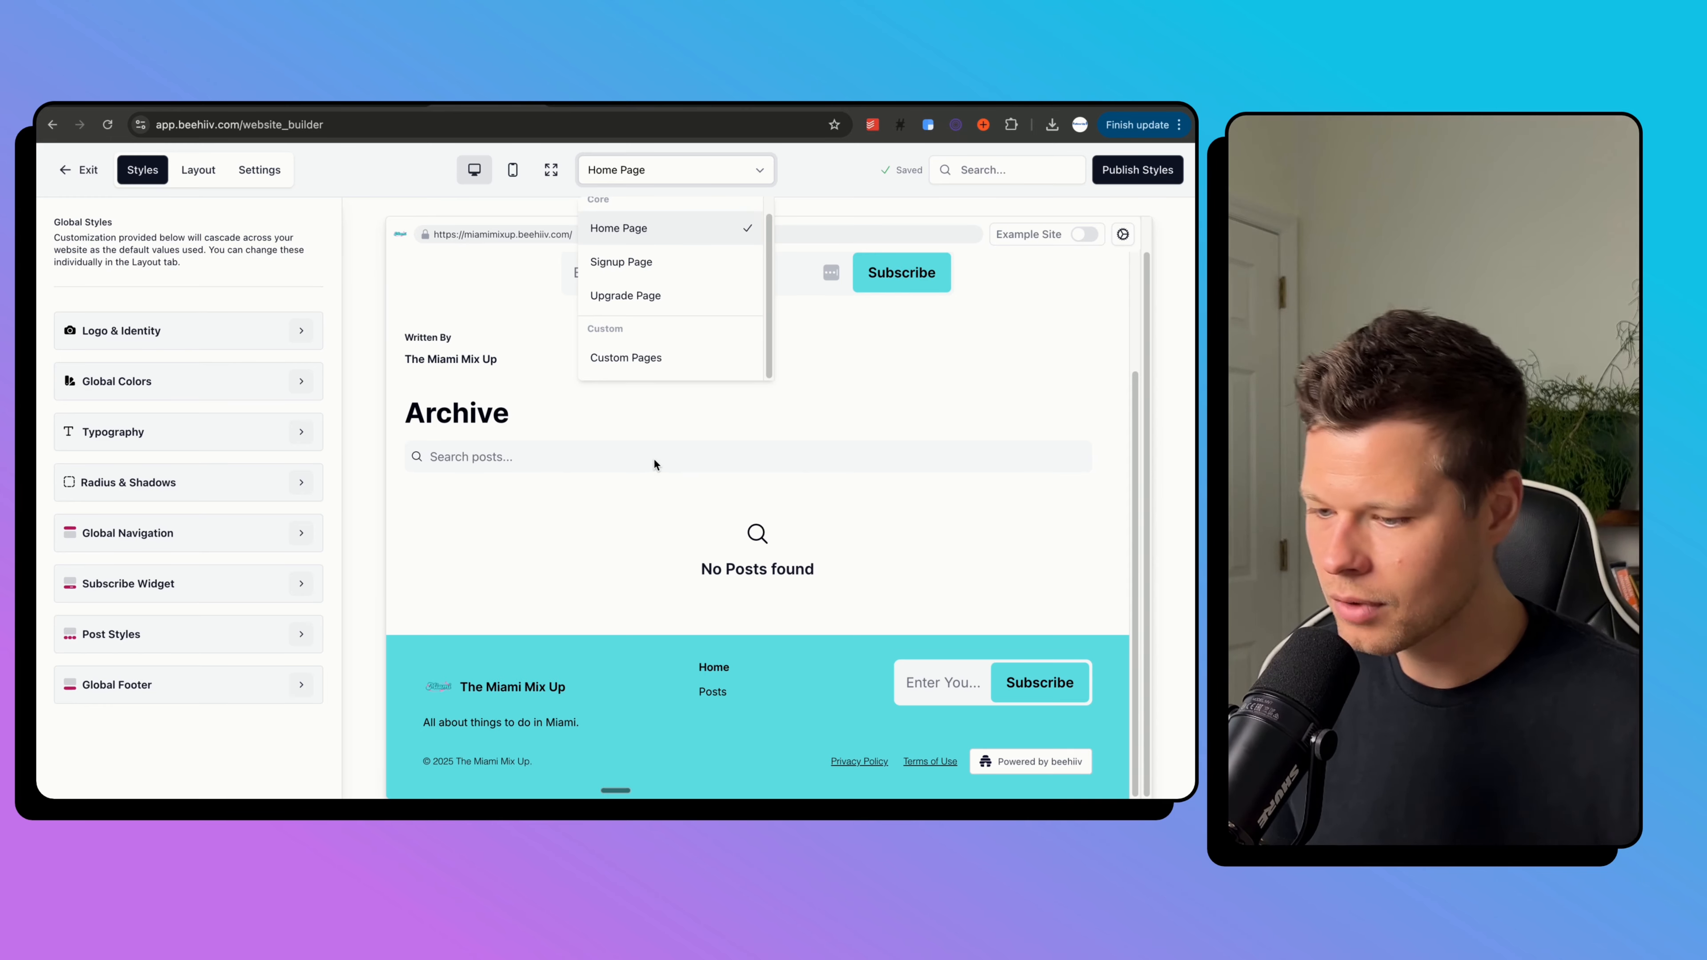
{"action": "left_click", "coordinate": [664, 277]}
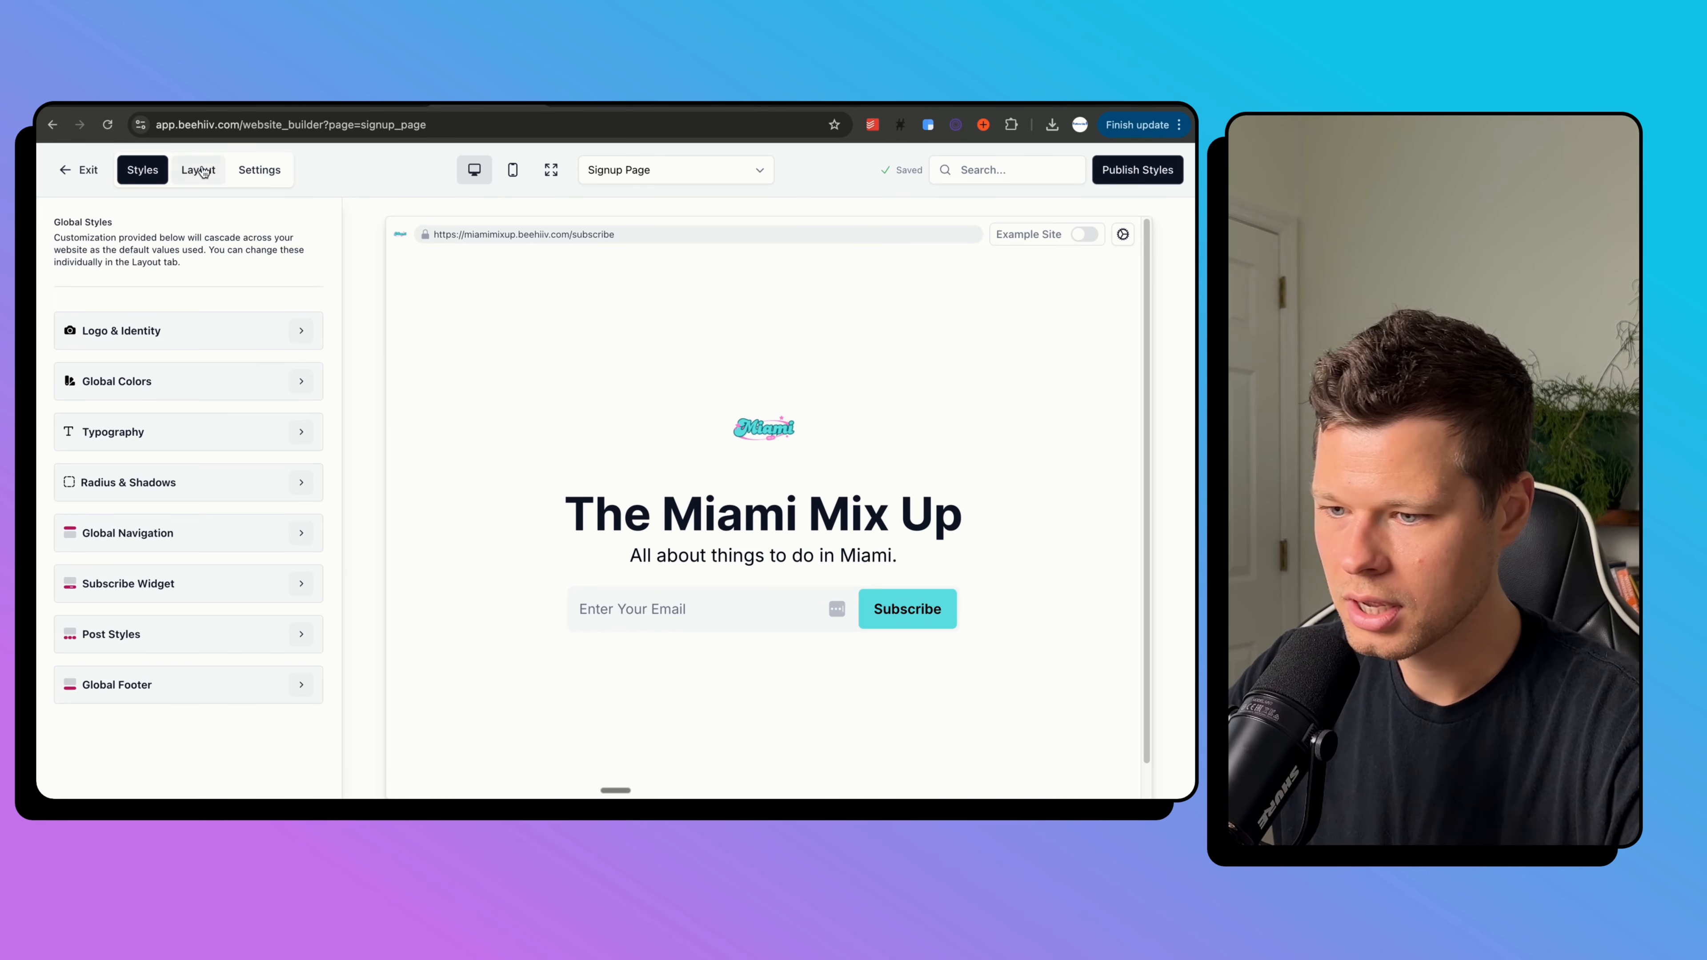
Move between Layout, website settings and the page list, ending back on the Signup Page.
{"action": "left_click", "coordinate": [176, 170]}
{"action": "left_click", "coordinate": [248, 176]}
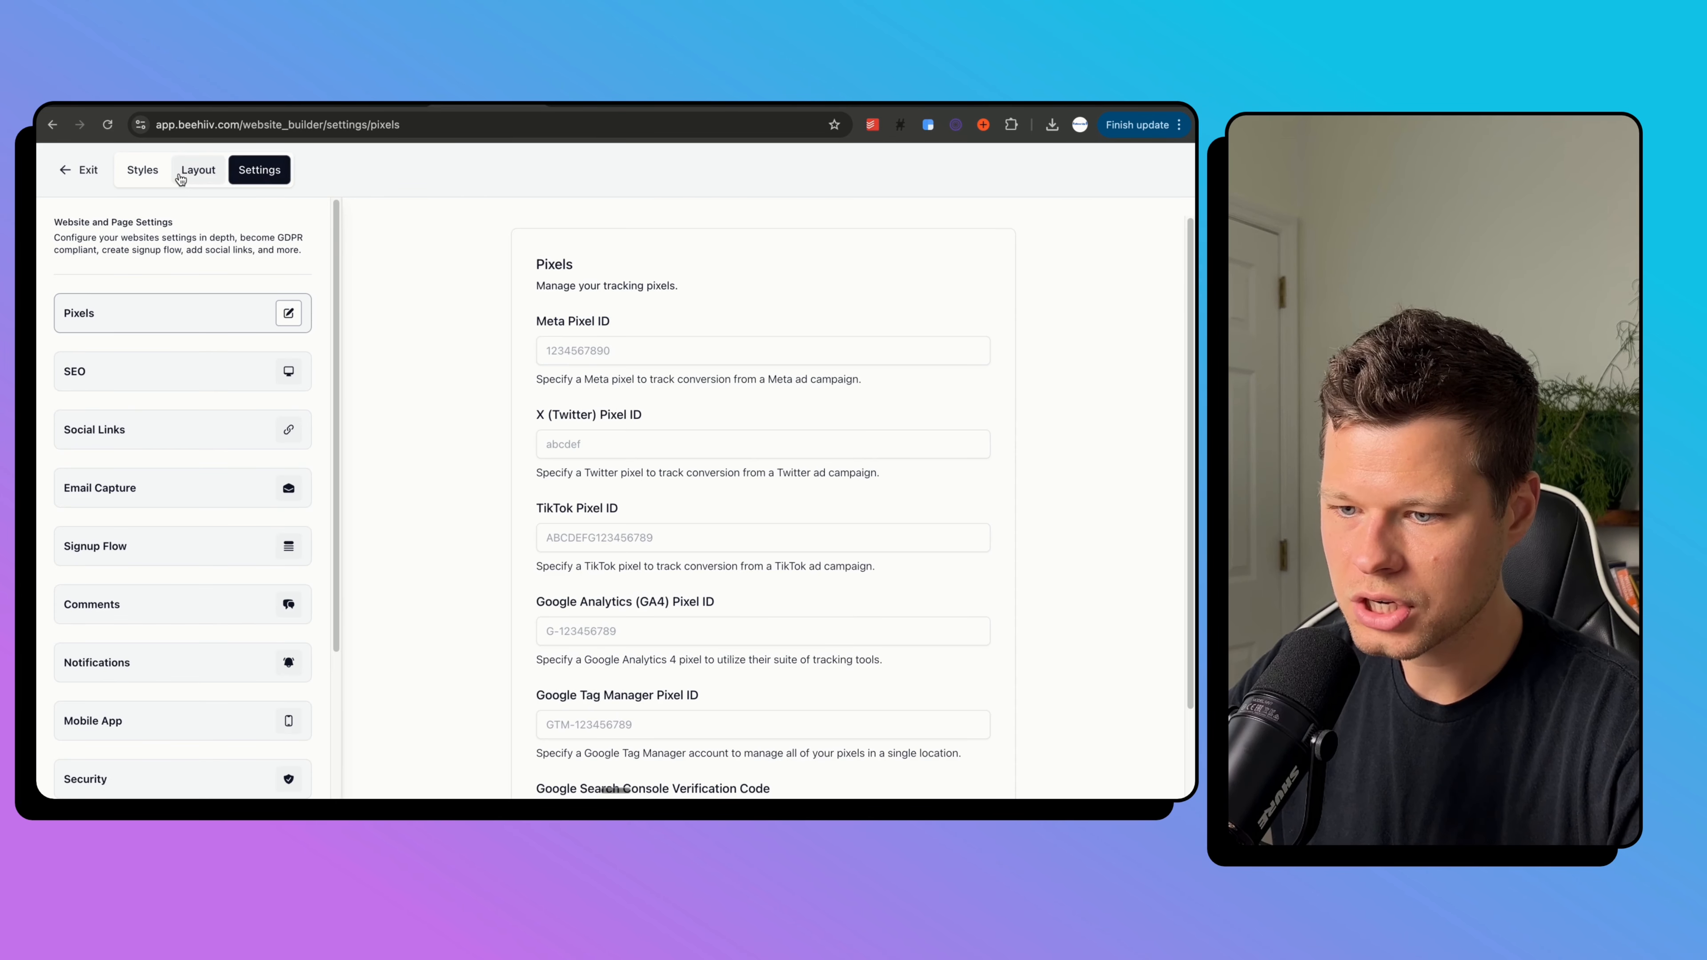
{"action": "left_click", "coordinate": [188, 171]}
{"action": "left_click", "coordinate": [142, 169]}
{"action": "left_click", "coordinate": [672, 169]}
{"action": "left_click", "coordinate": [645, 279]}
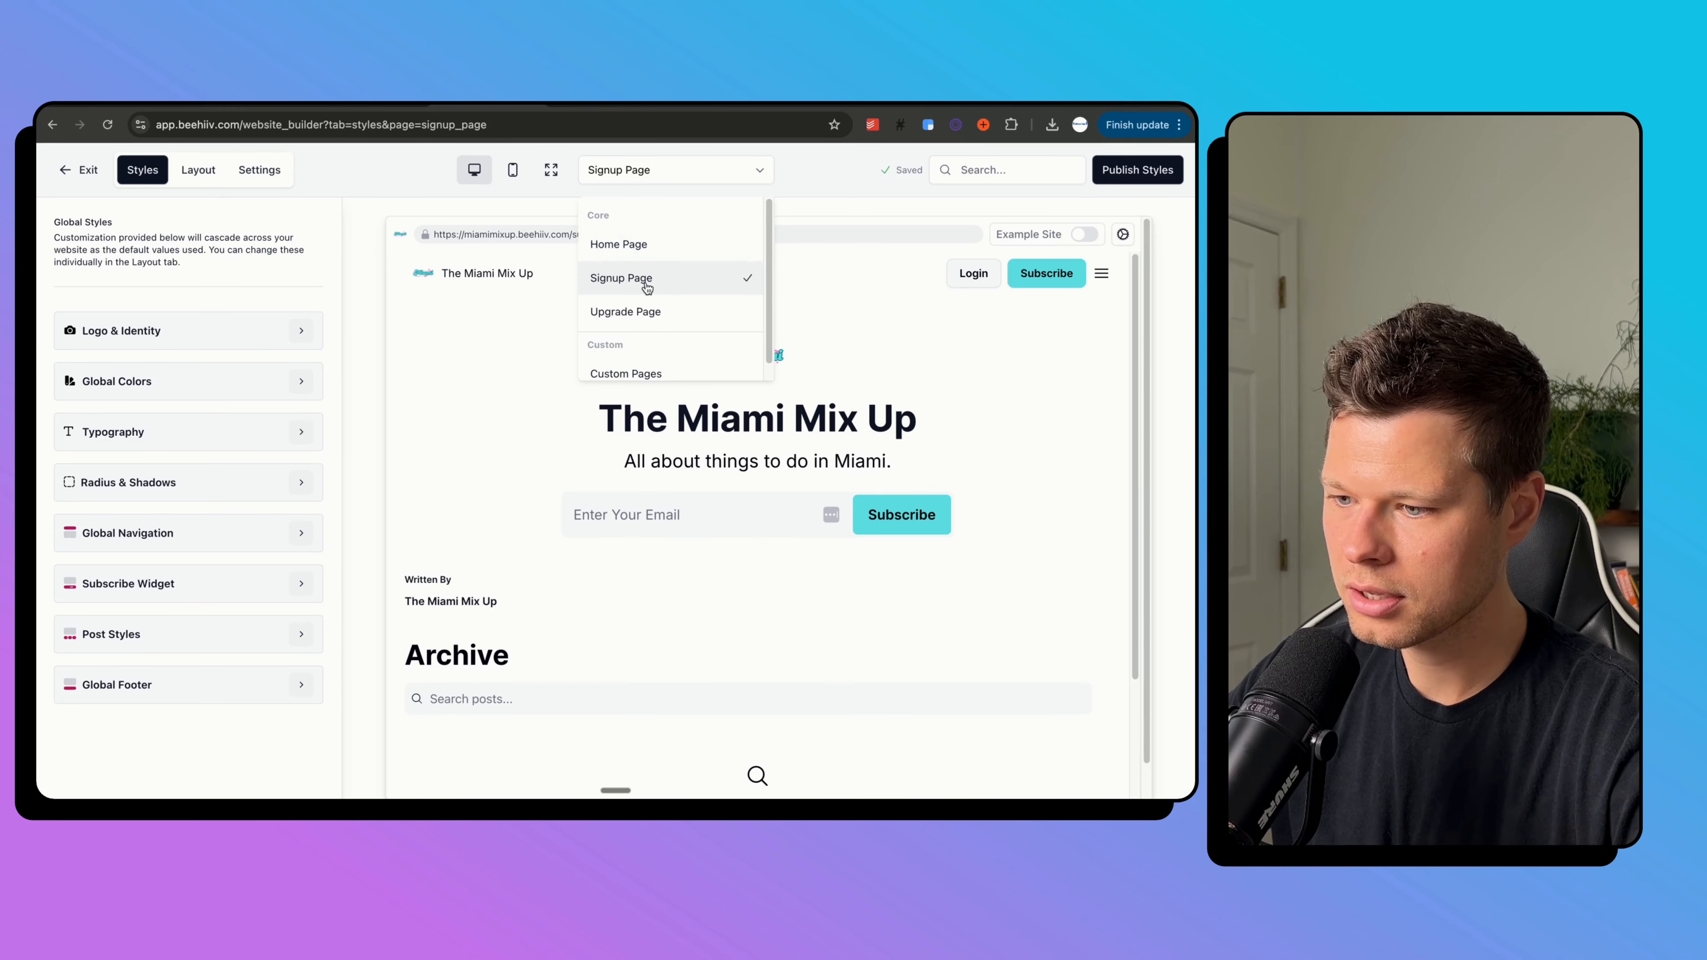
{"action": "scroll", "coordinate": [867, 545], "scroll_direction": "down", "scroll_amount": 1}
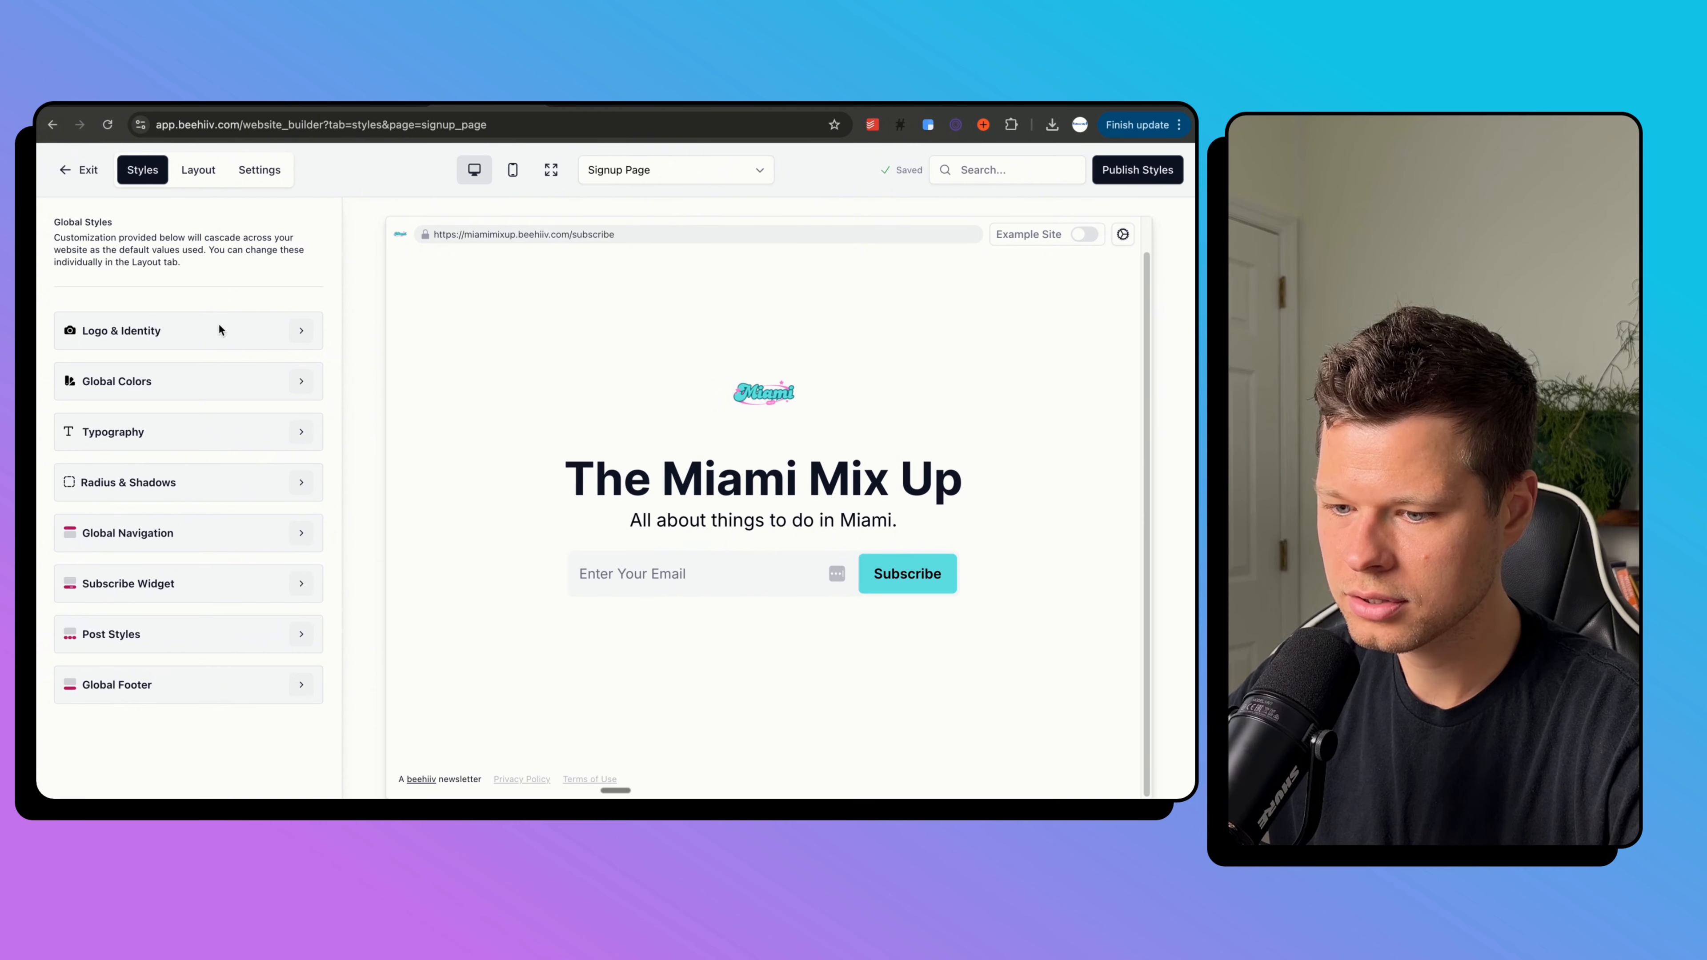
Upload the Miami logo PNG from Downloads as the Hero Section image.
{"action": "left_click", "coordinate": [198, 169]}
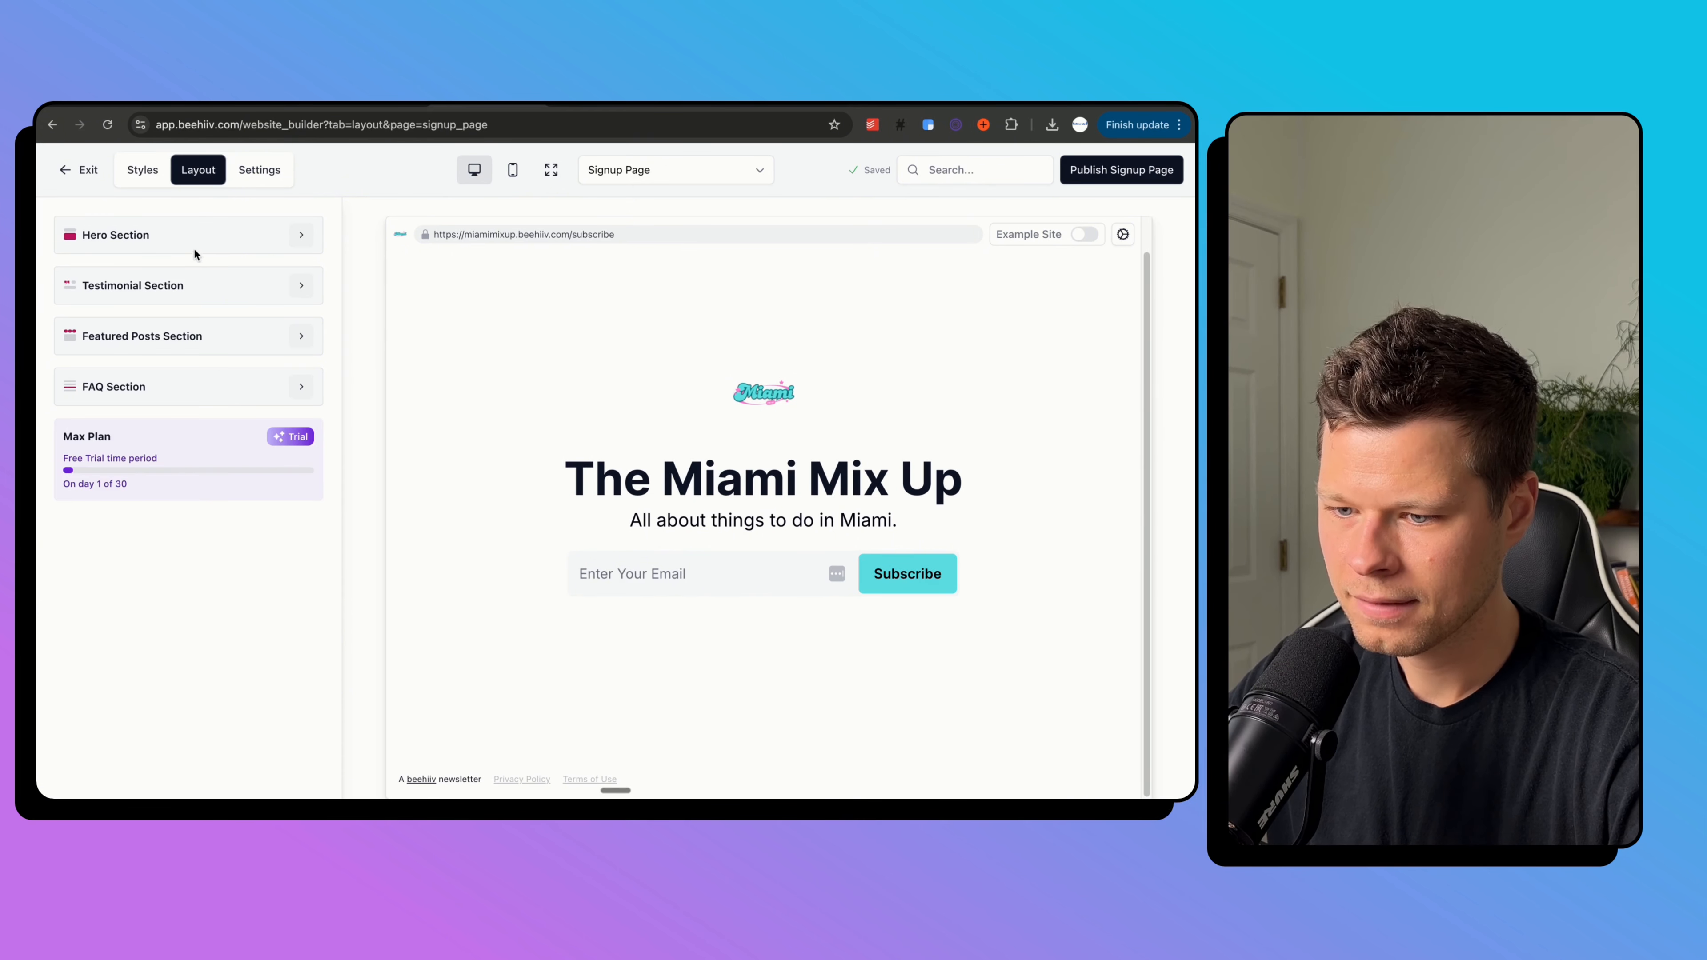
{"action": "left_click", "coordinate": [297, 235]}
{"action": "scroll", "coordinate": [118, 591], "scroll_direction": "down", "scroll_amount": 3}
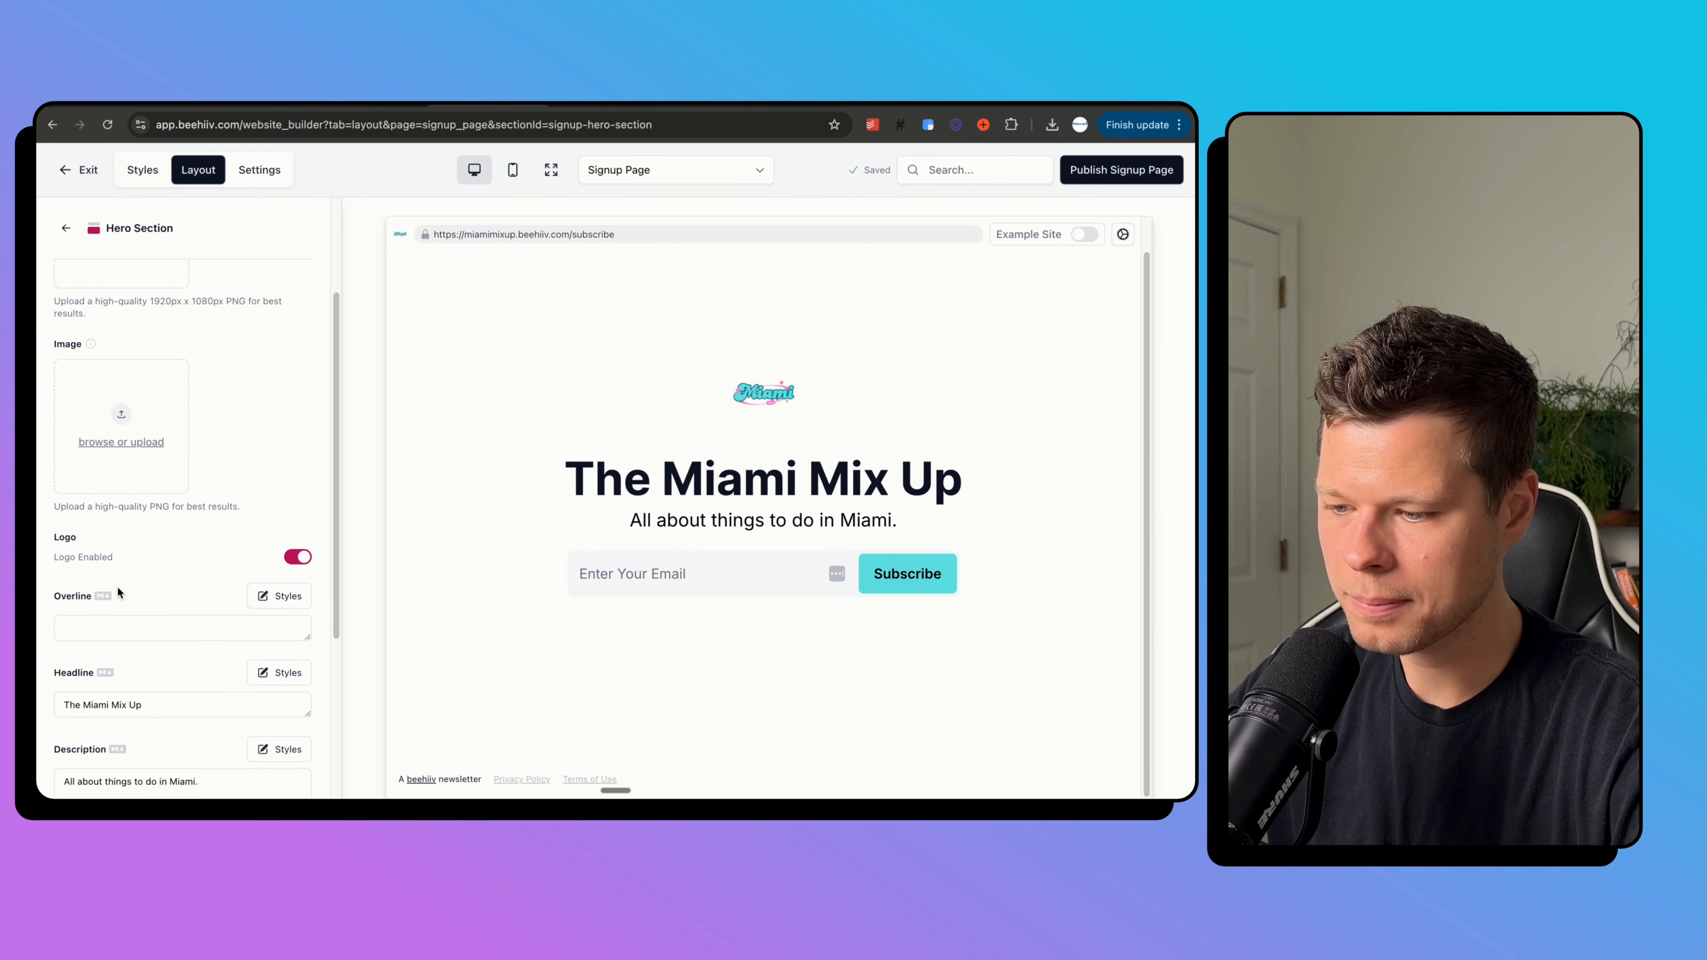
{"action": "scroll", "coordinate": [118, 591], "scroll_direction": "up", "scroll_amount": 2}
{"action": "left_click", "coordinate": [119, 516]}
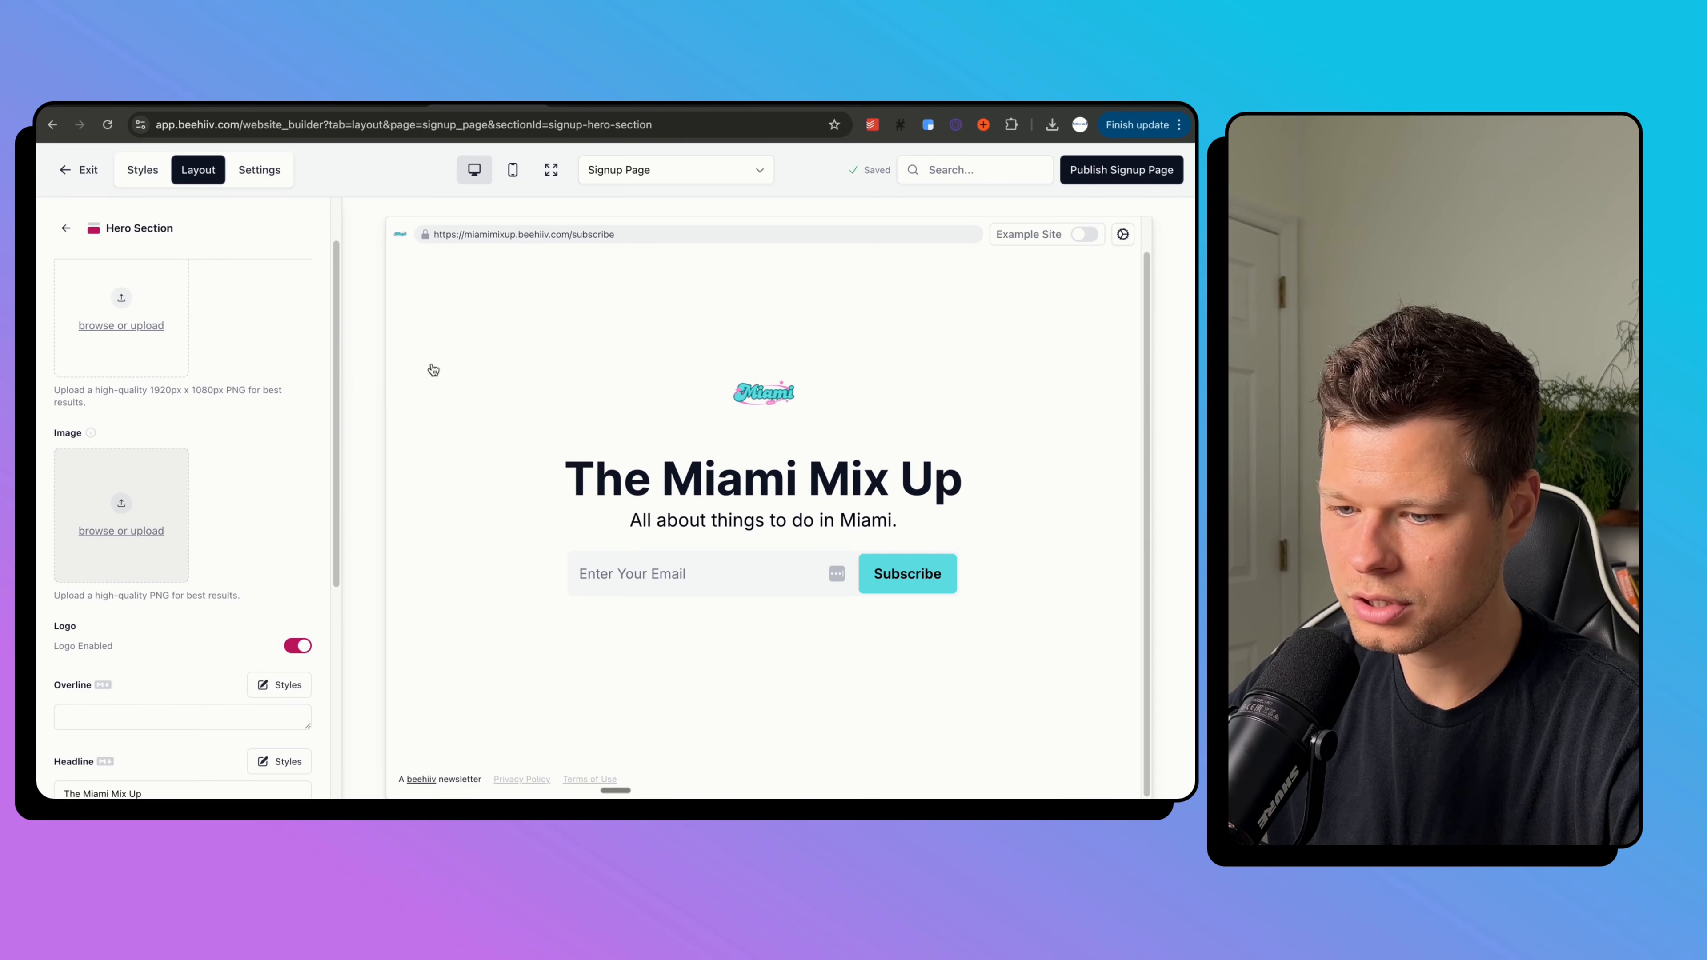
{"action": "left_click", "coordinate": [374, 363]}
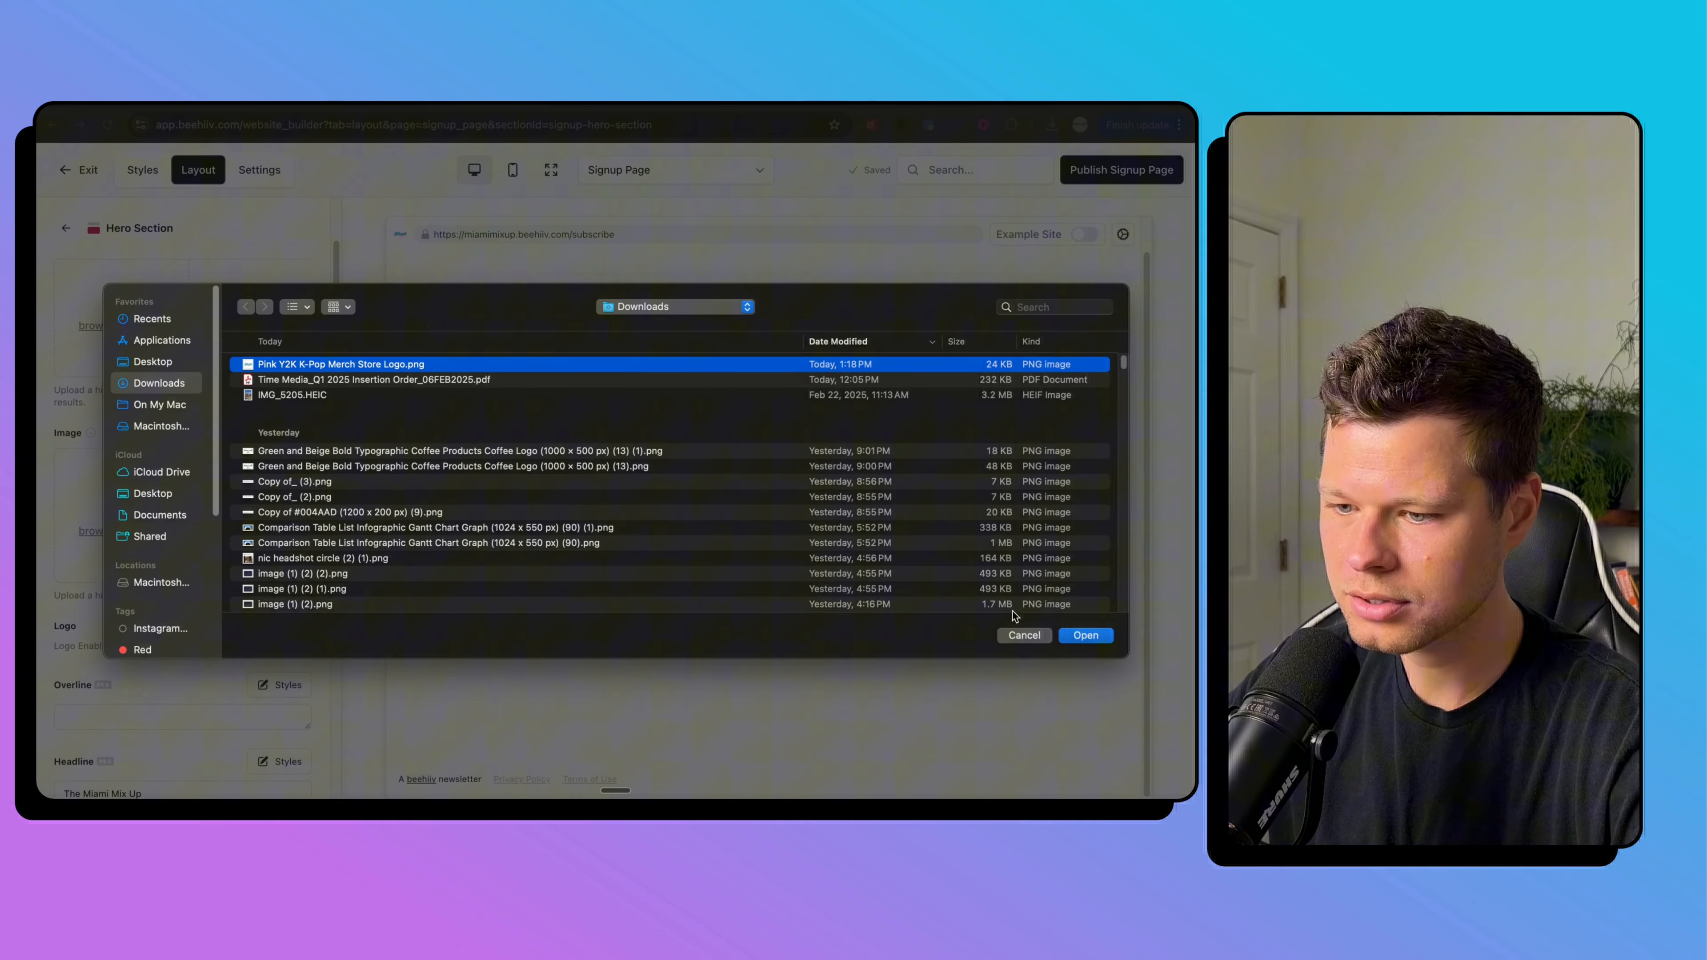
{"action": "left_click", "coordinate": [1085, 635]}
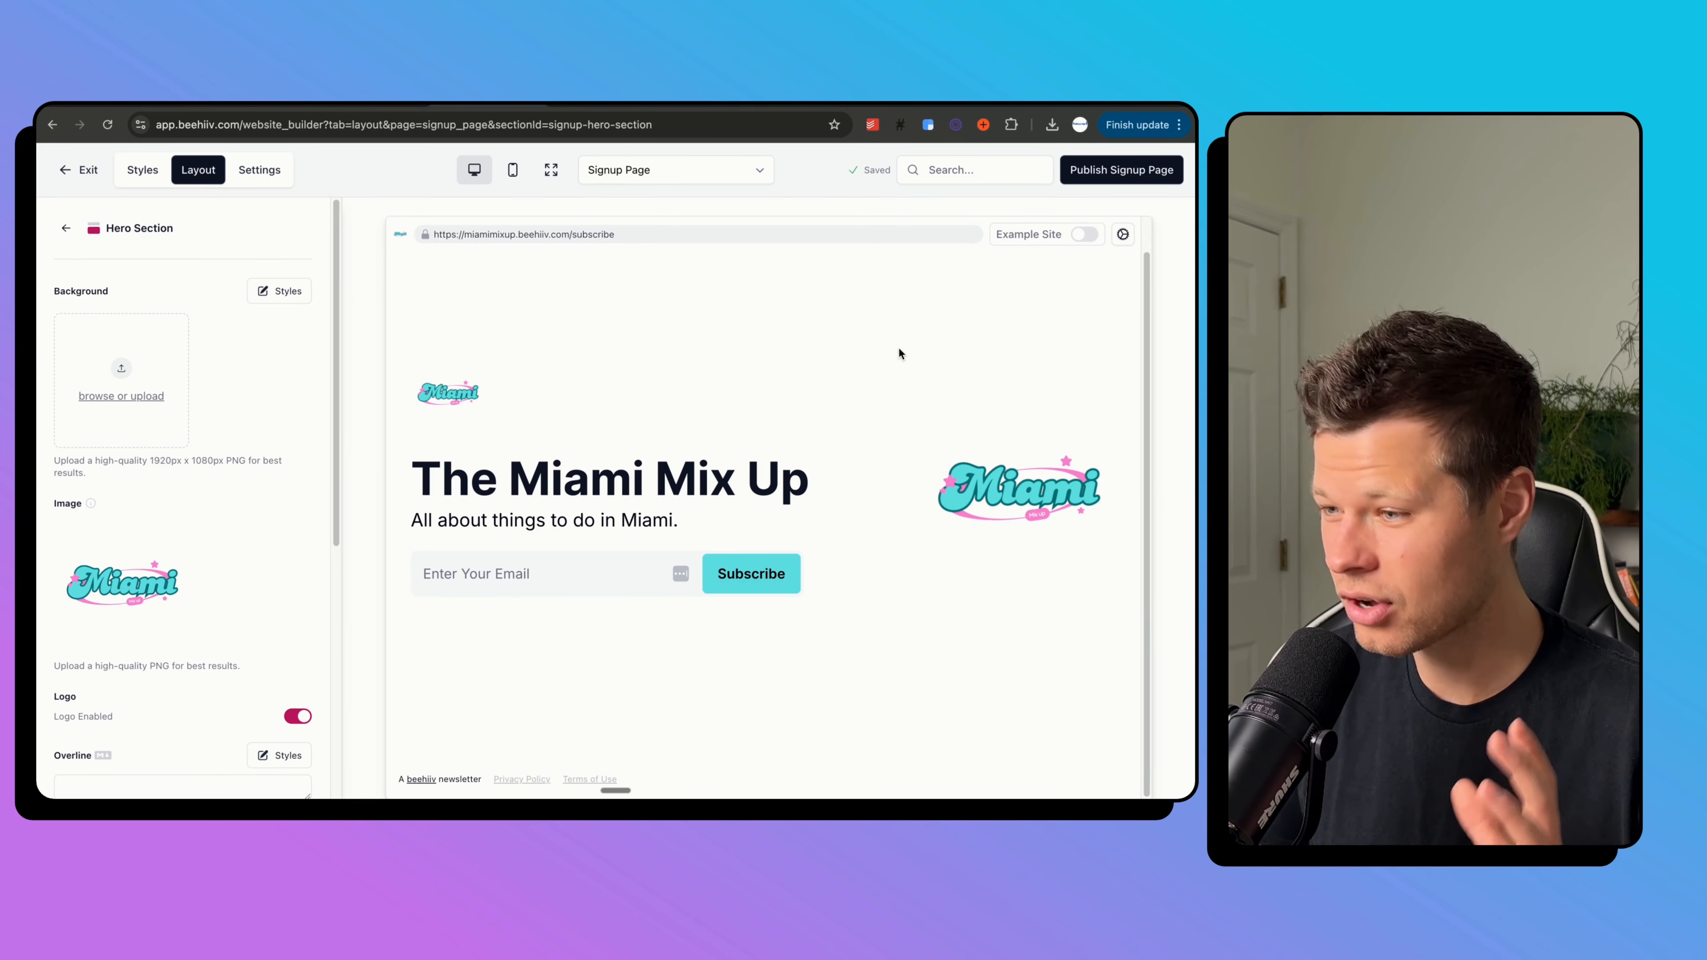
{"action": "key", "text": "super+t"}
Load the jointhefollowup.com/subscribe page in a new tab for reference.
{"action": "type", "text": "joint"}
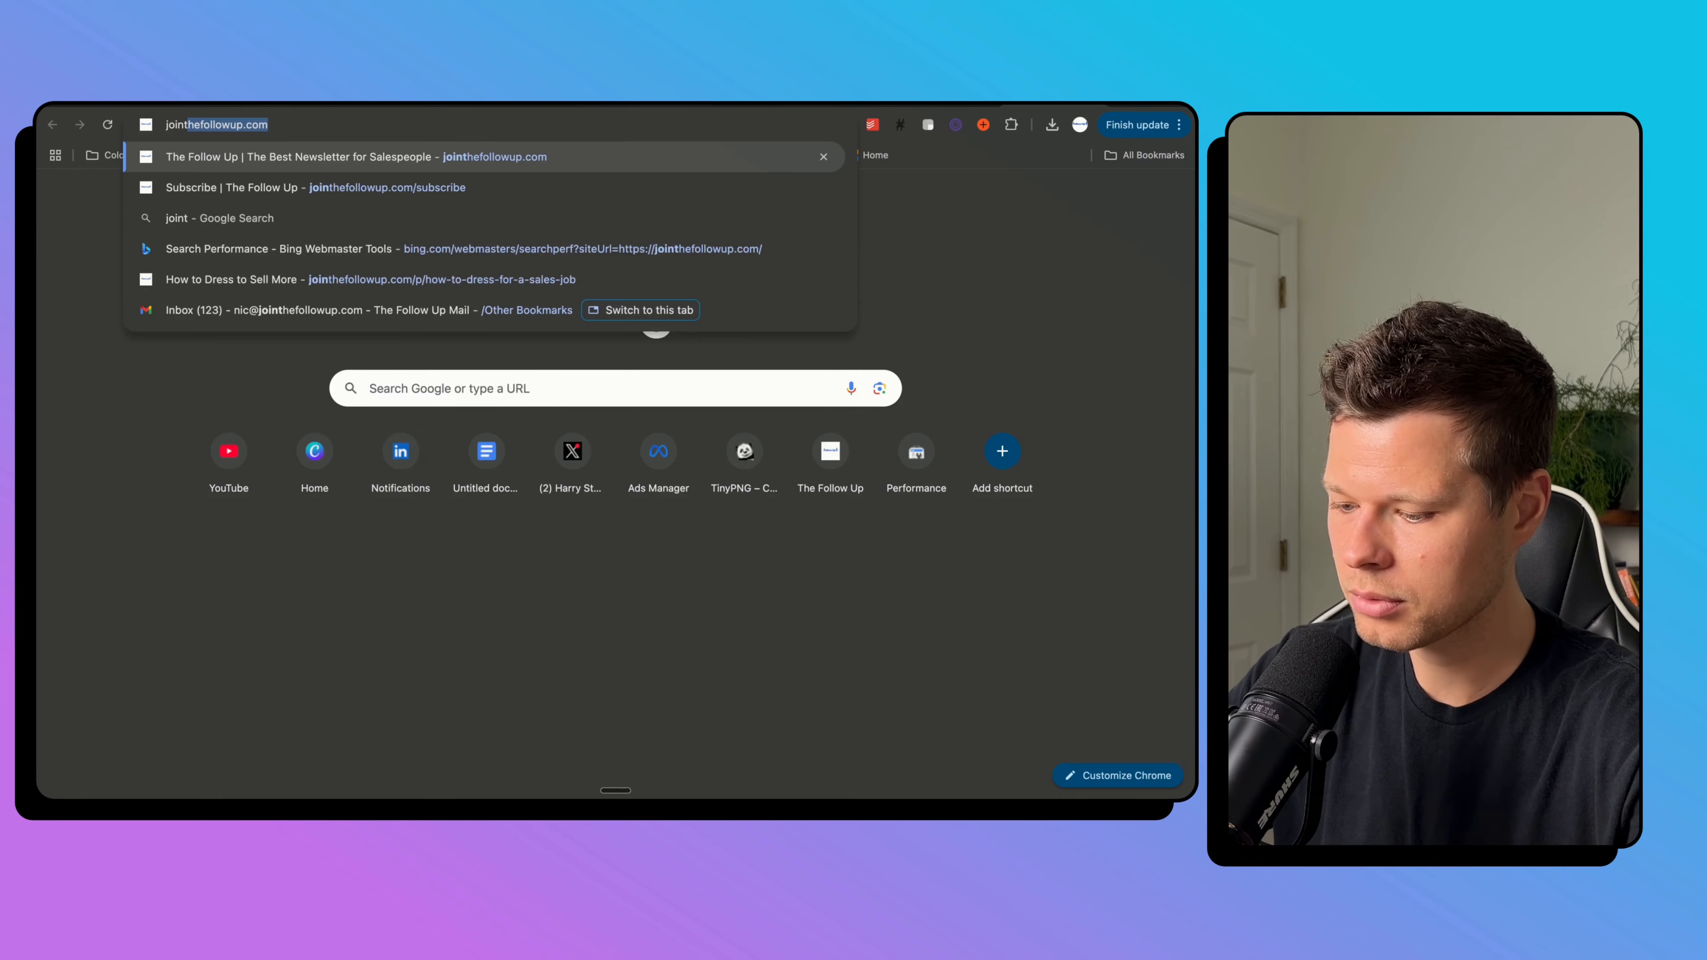
{"action": "key", "text": "Down"}
{"action": "key", "text": "Return"}
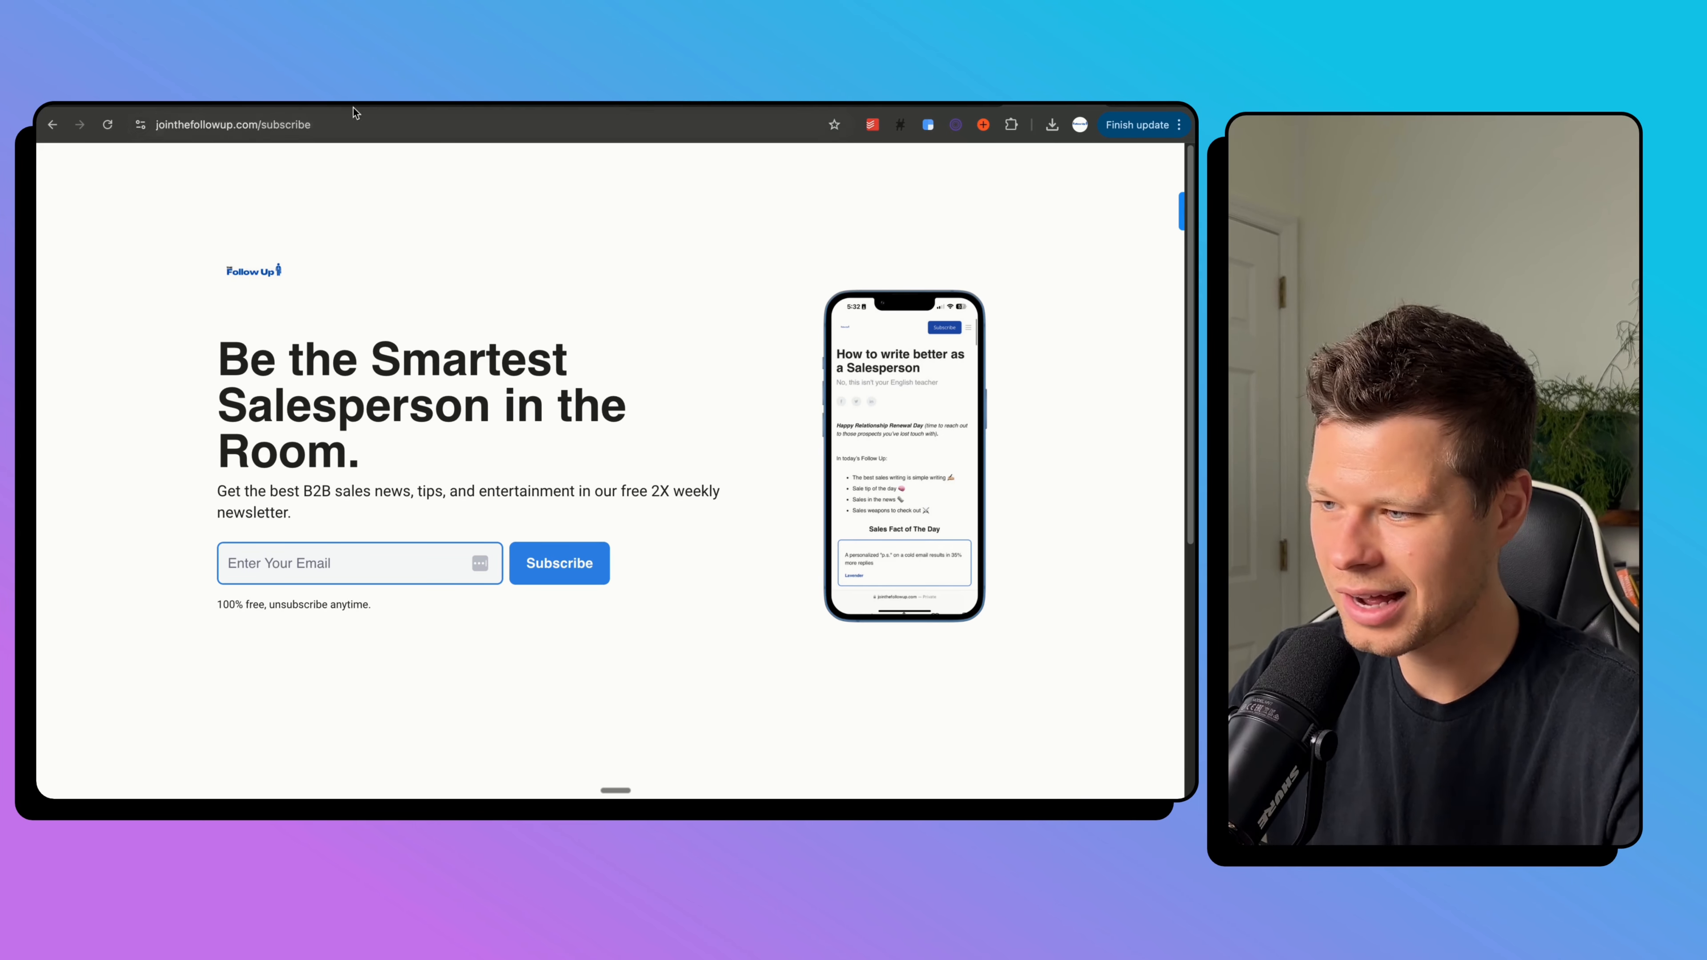
Delete the Miami hero image in the builder so the signup page is centred.
{"action": "left_click", "coordinate": [338, 106]}
{"action": "left_click", "coordinate": [396, 107]}
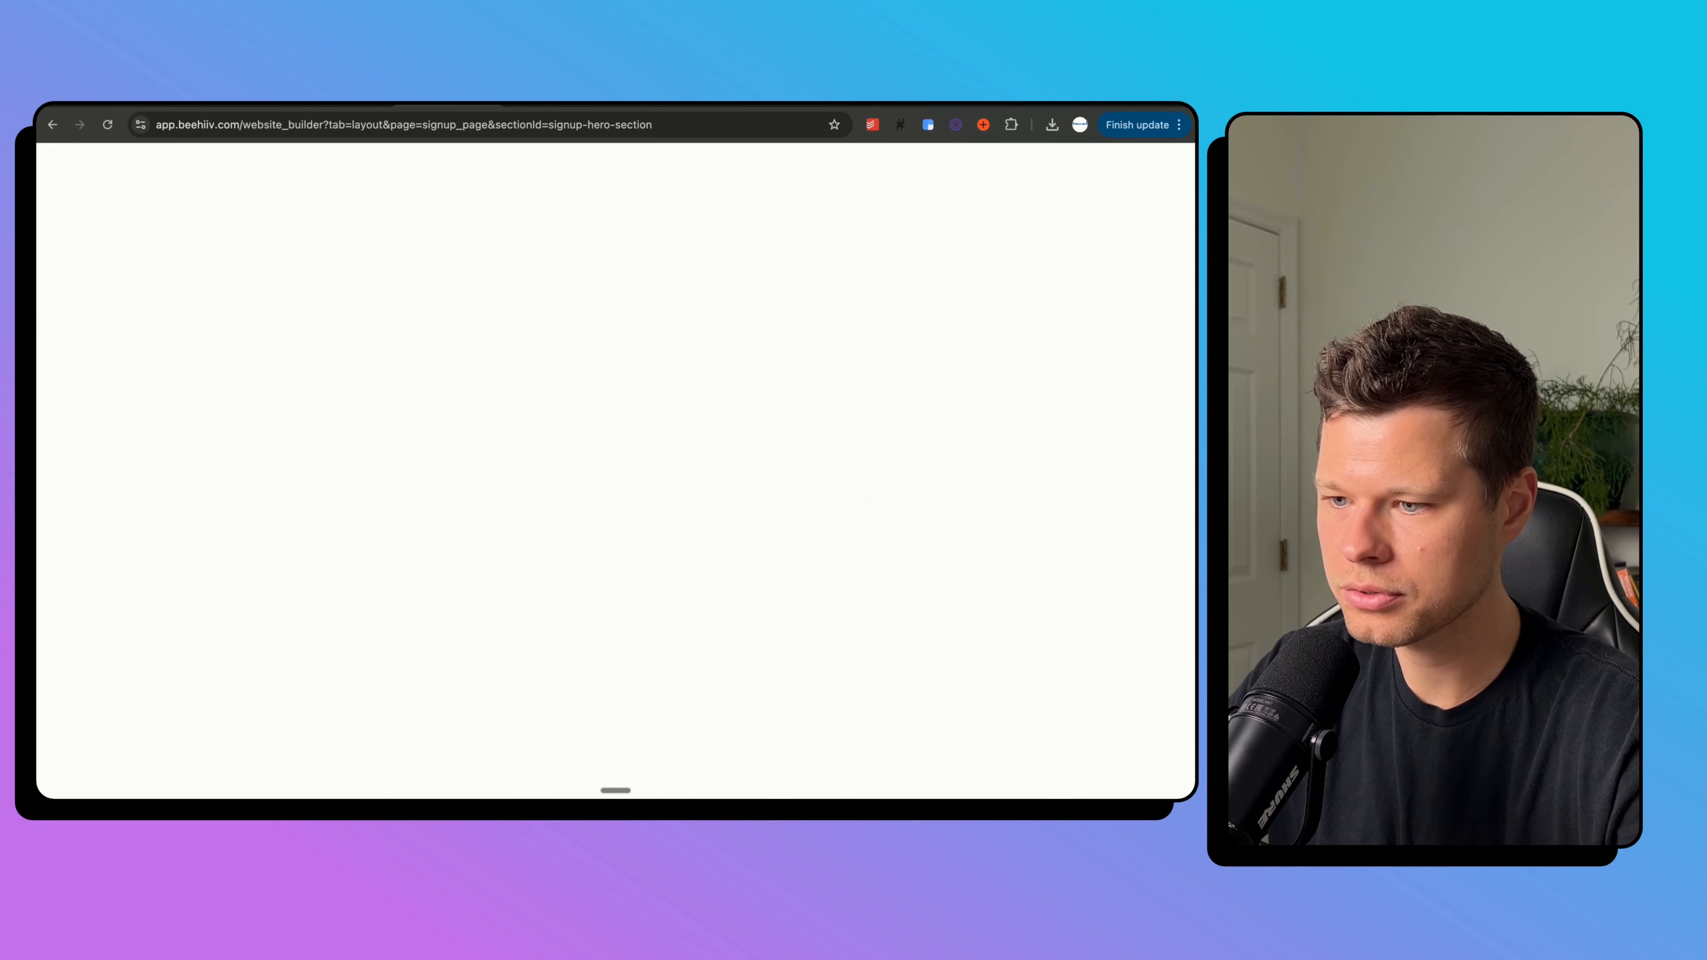
{"action": "scroll", "coordinate": [212, 571], "scroll_direction": "down", "scroll_amount": 1}
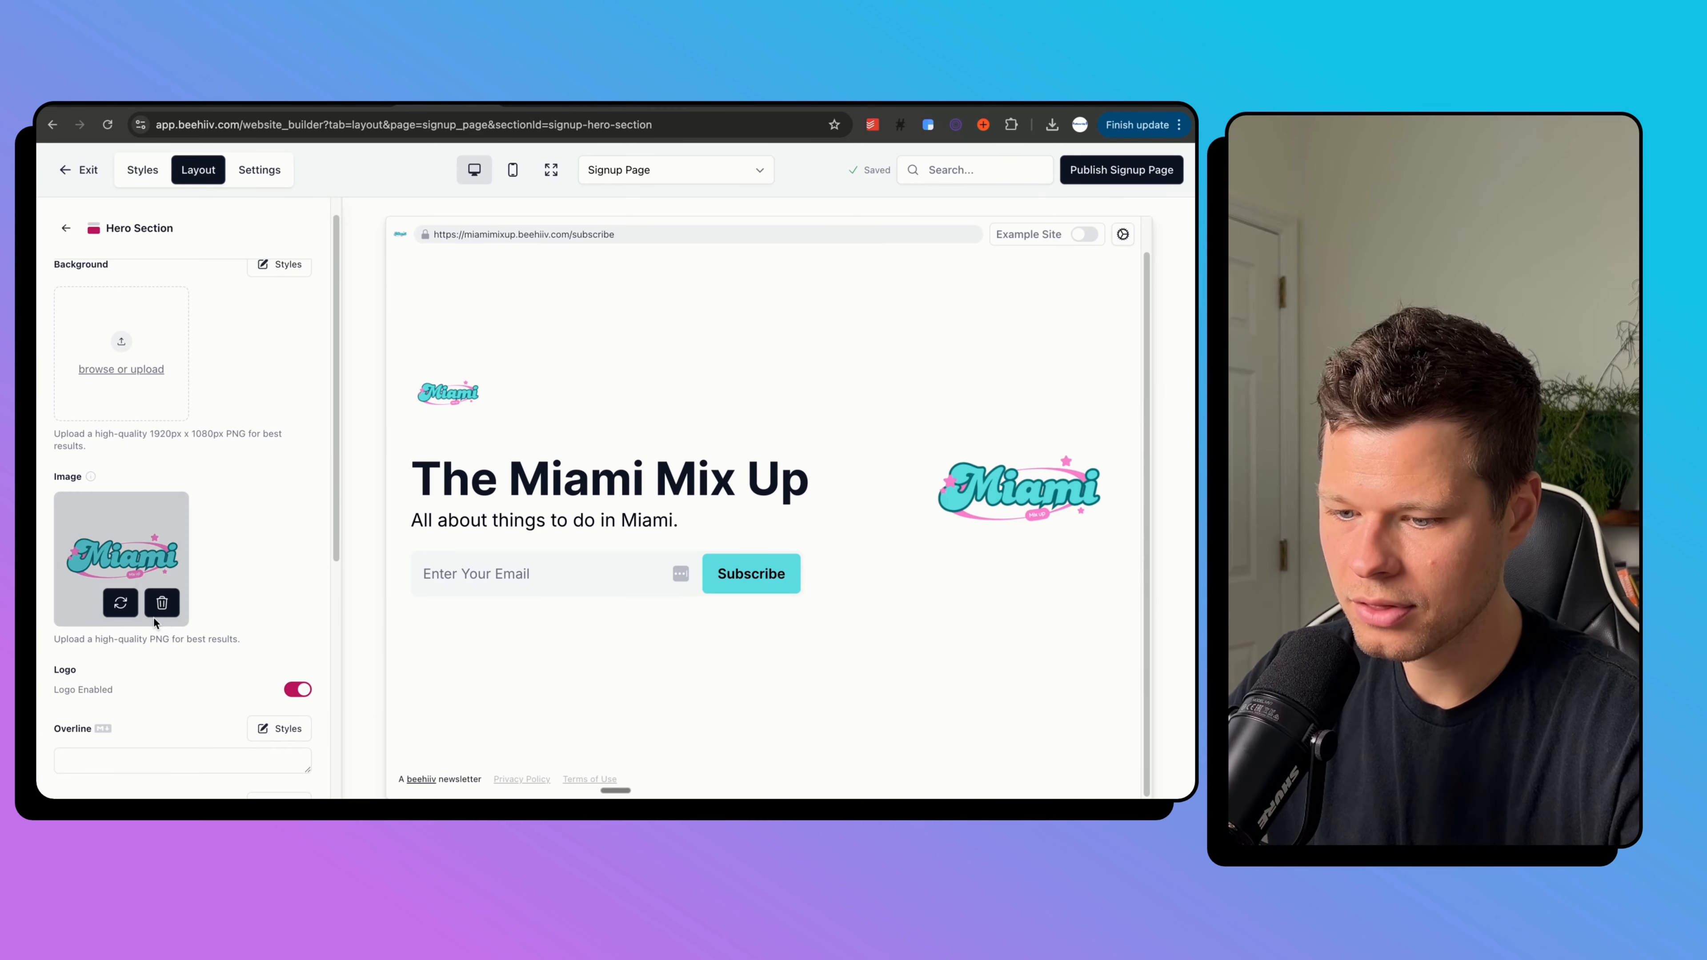
{"action": "left_click", "coordinate": [159, 601]}
{"action": "scroll", "coordinate": [218, 402], "scroll_direction": "up", "scroll_amount": 1}
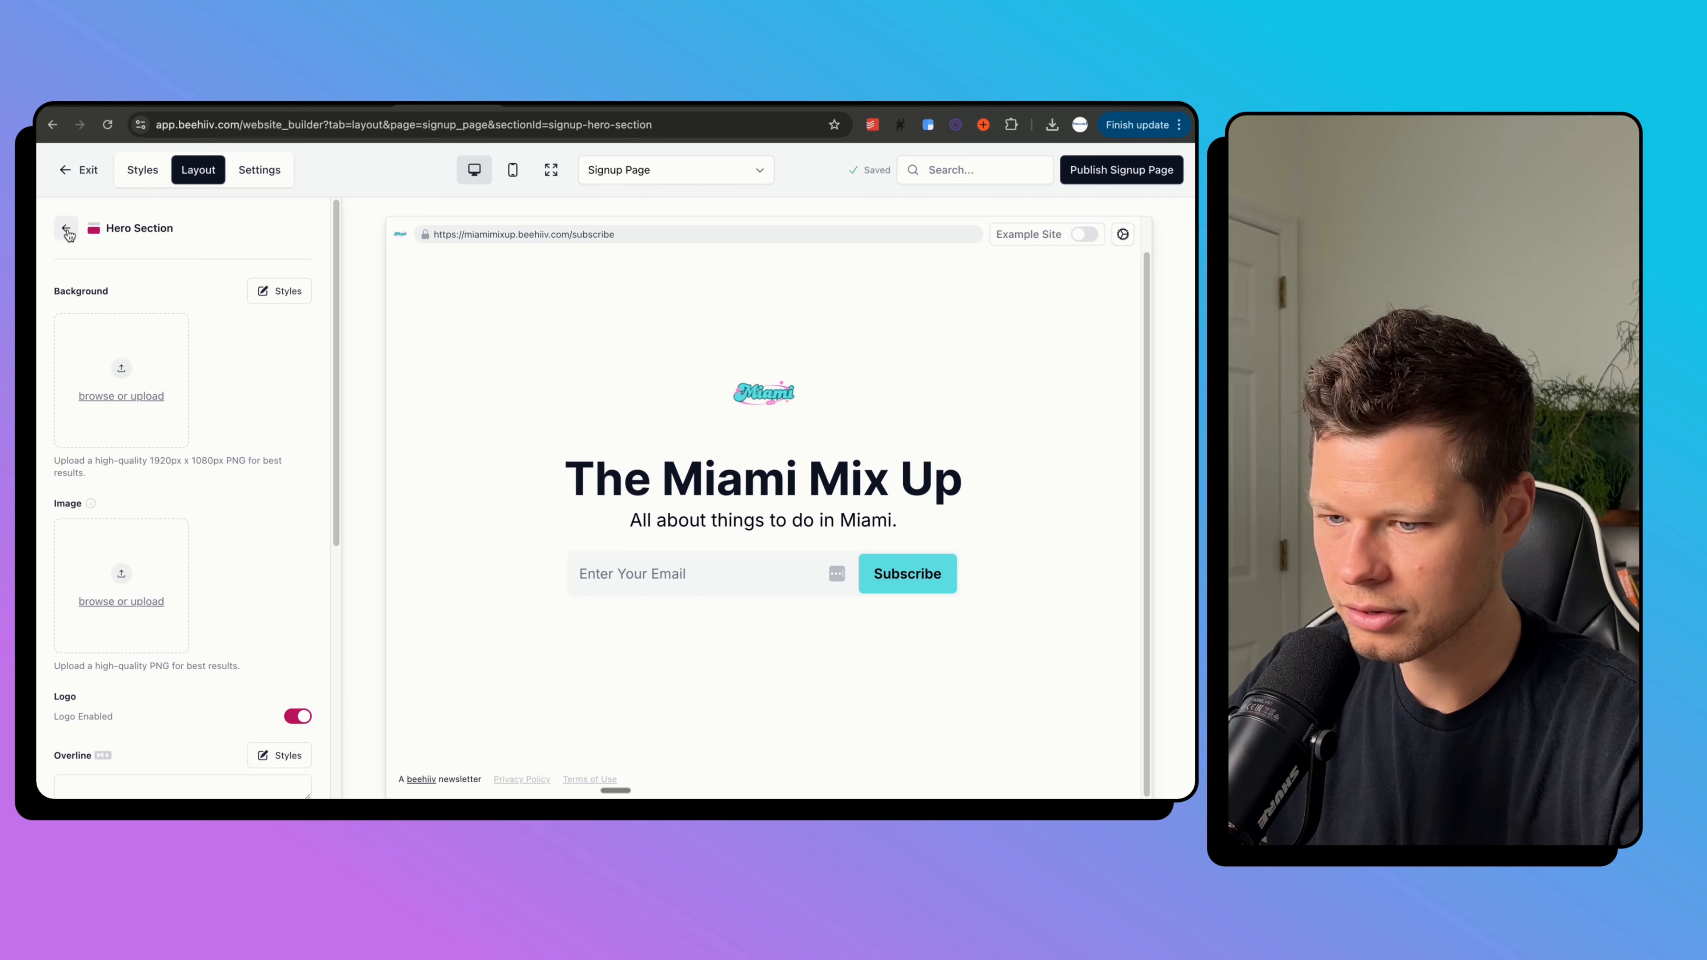
{"action": "scroll", "coordinate": [168, 492], "scroll_direction": "down", "scroll_amount": 8}
Replace the hero description with 'Get the best things to do in Miami delivered to your inbox every Tuesday!'.
{"action": "scroll", "coordinate": [170, 495], "scroll_direction": "down", "scroll_amount": 3}
{"action": "left_click", "coordinate": [169, 495]}
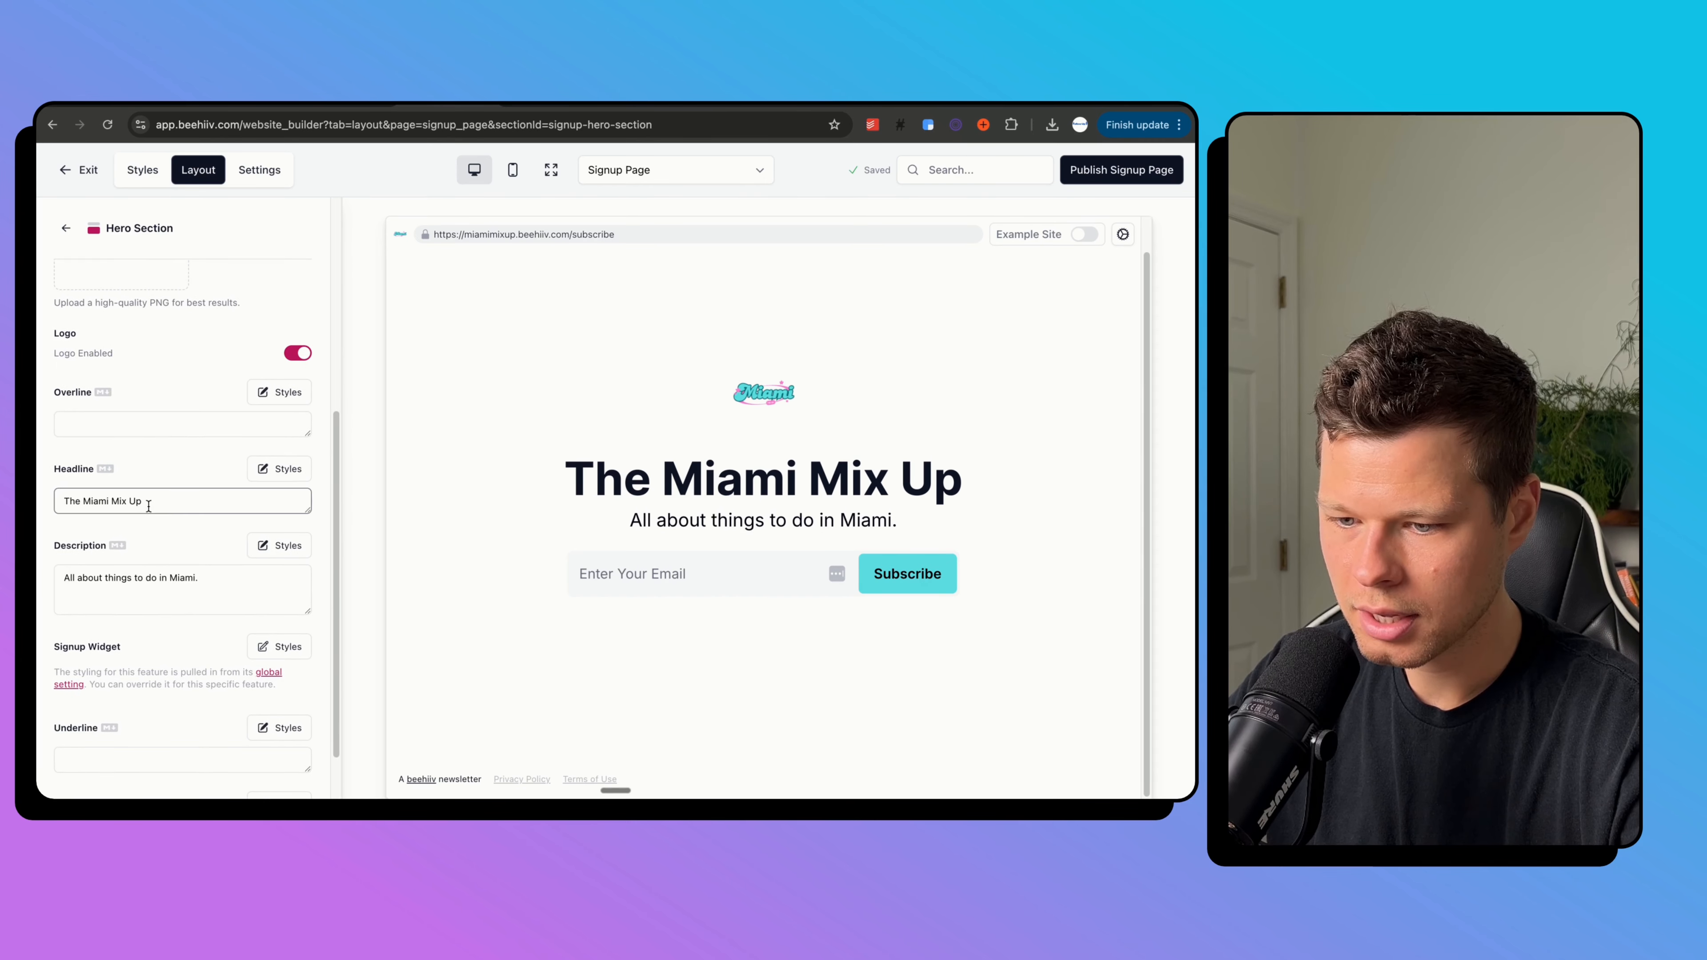
{"action": "left_click", "coordinate": [131, 573]}
{"action": "key", "text": "ctrl+a"}
{"action": "type", "text": "Get"}
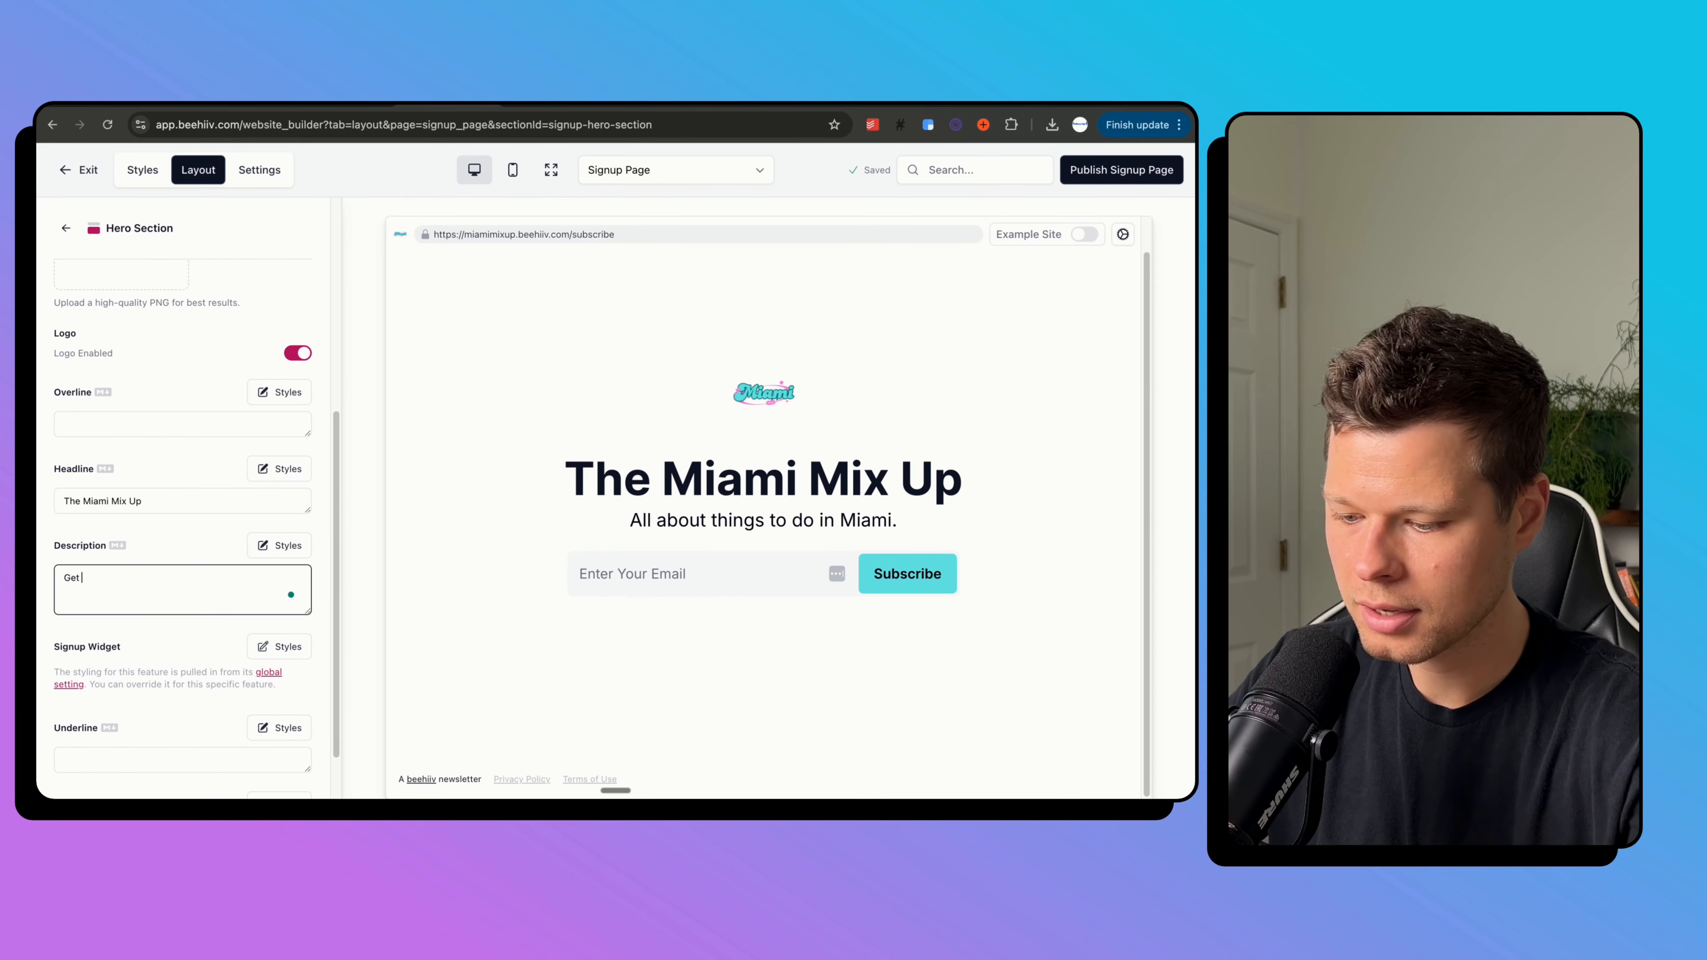
{"action": "type", "text": " the "}
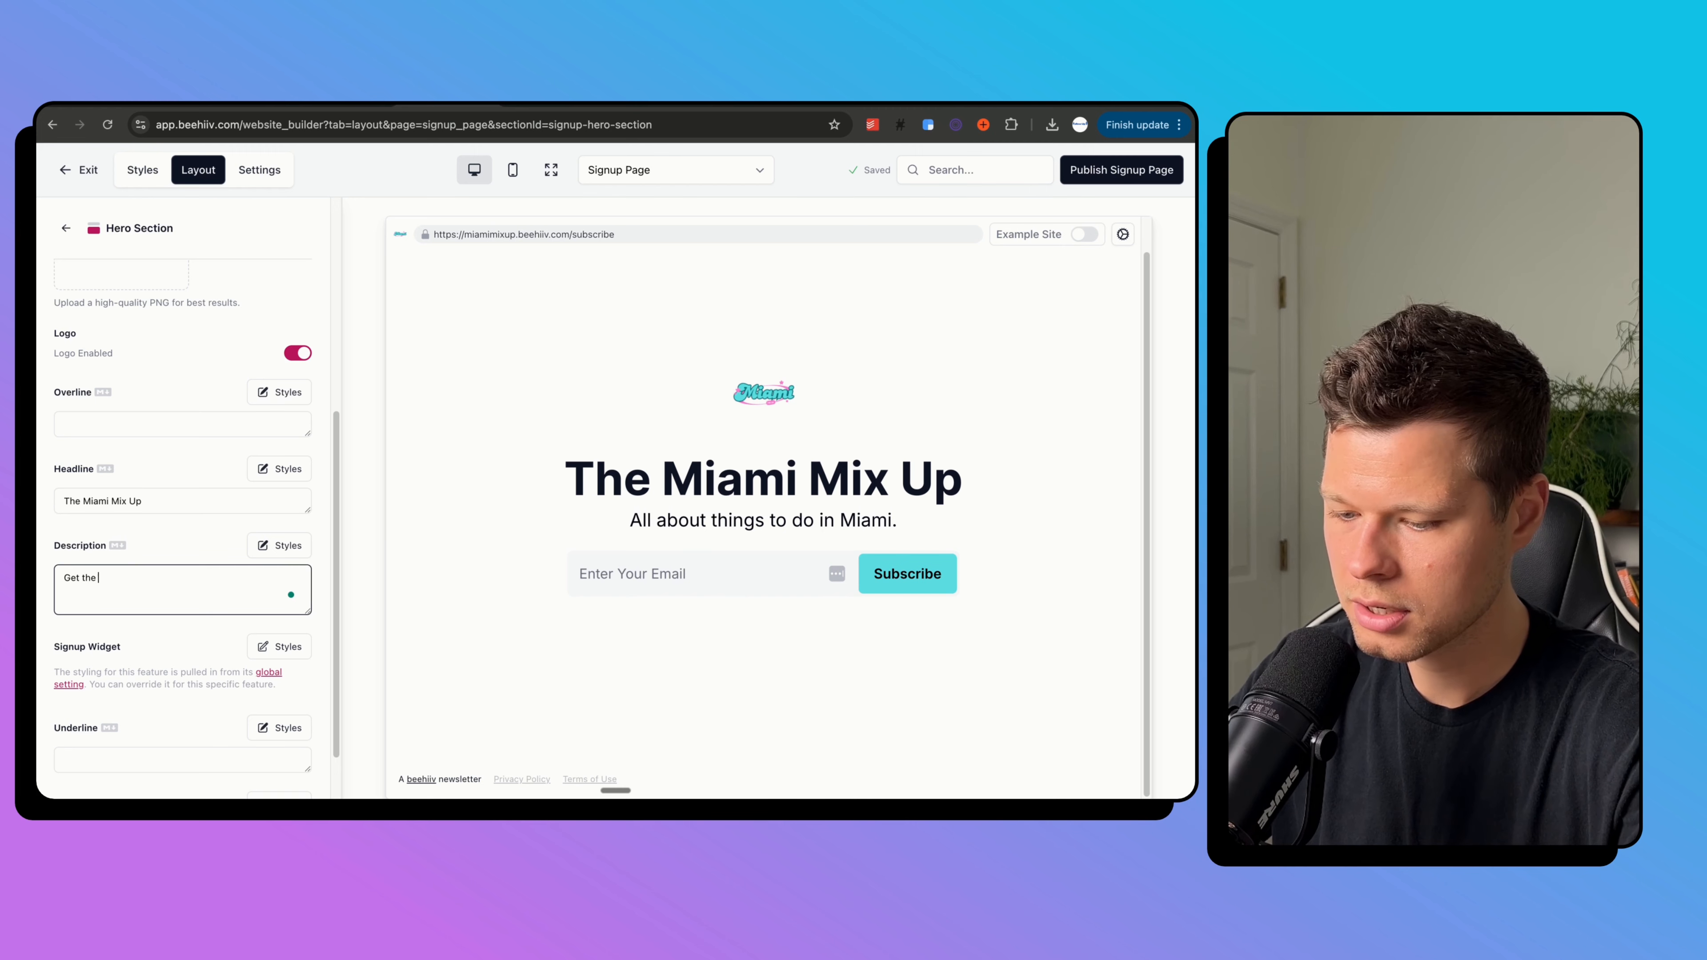
{"action": "type", "text": "best things to d"}
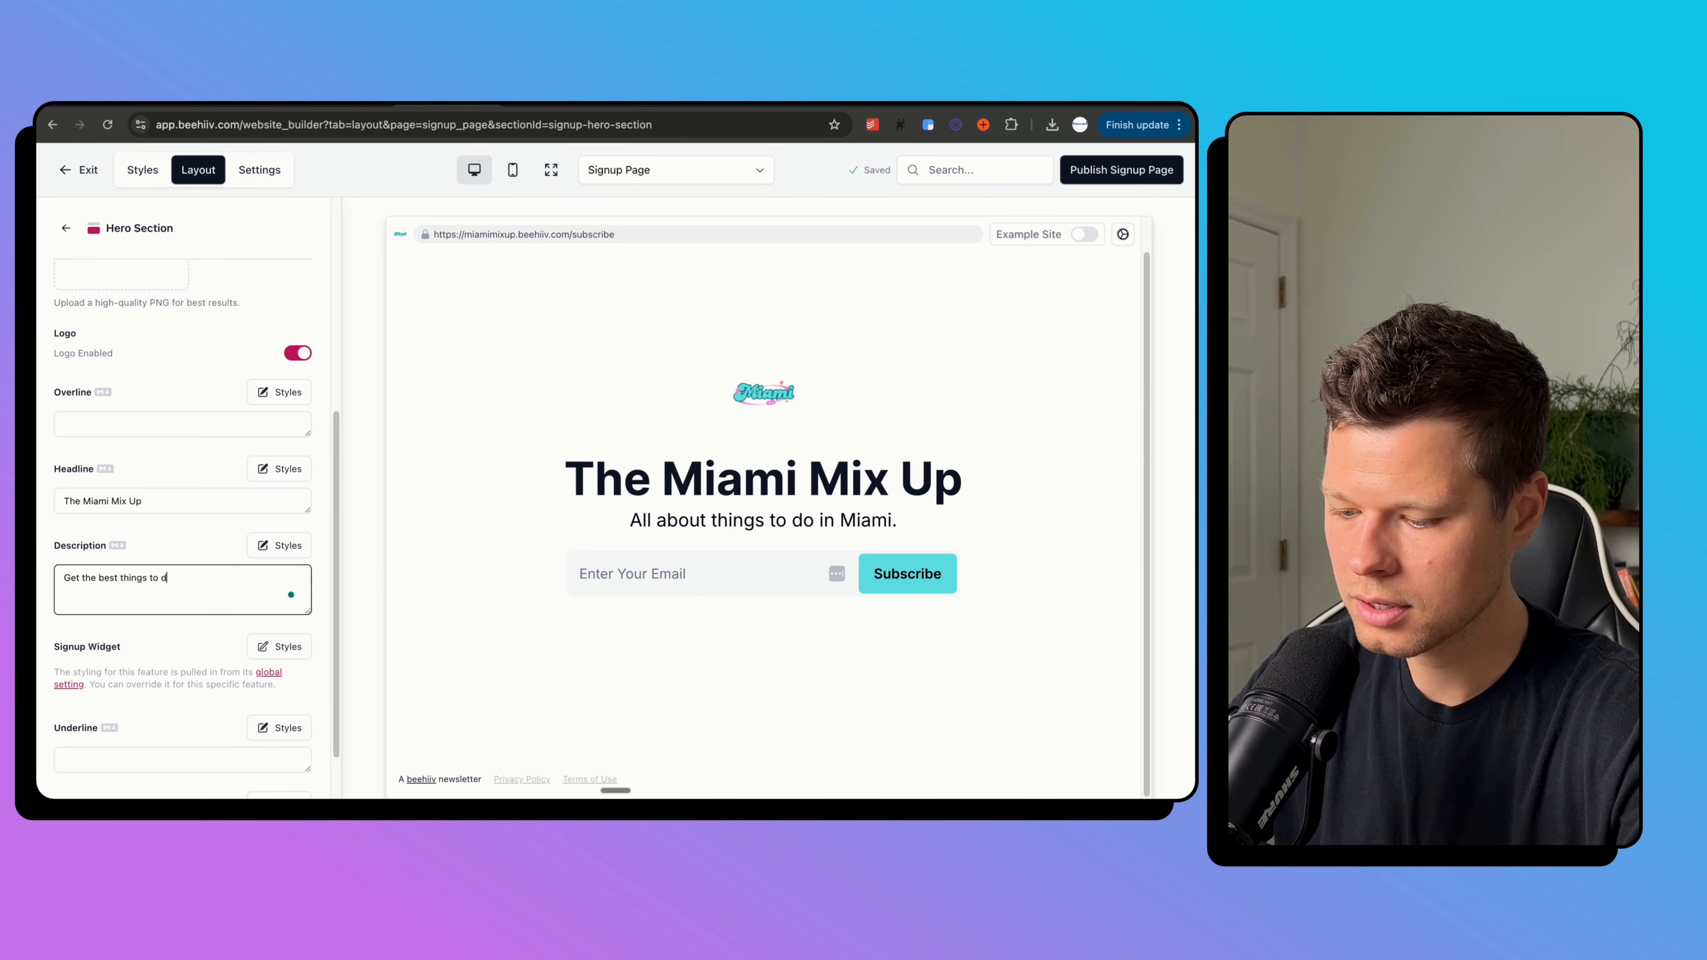
{"action": "type", "text": "o in Miami de"}
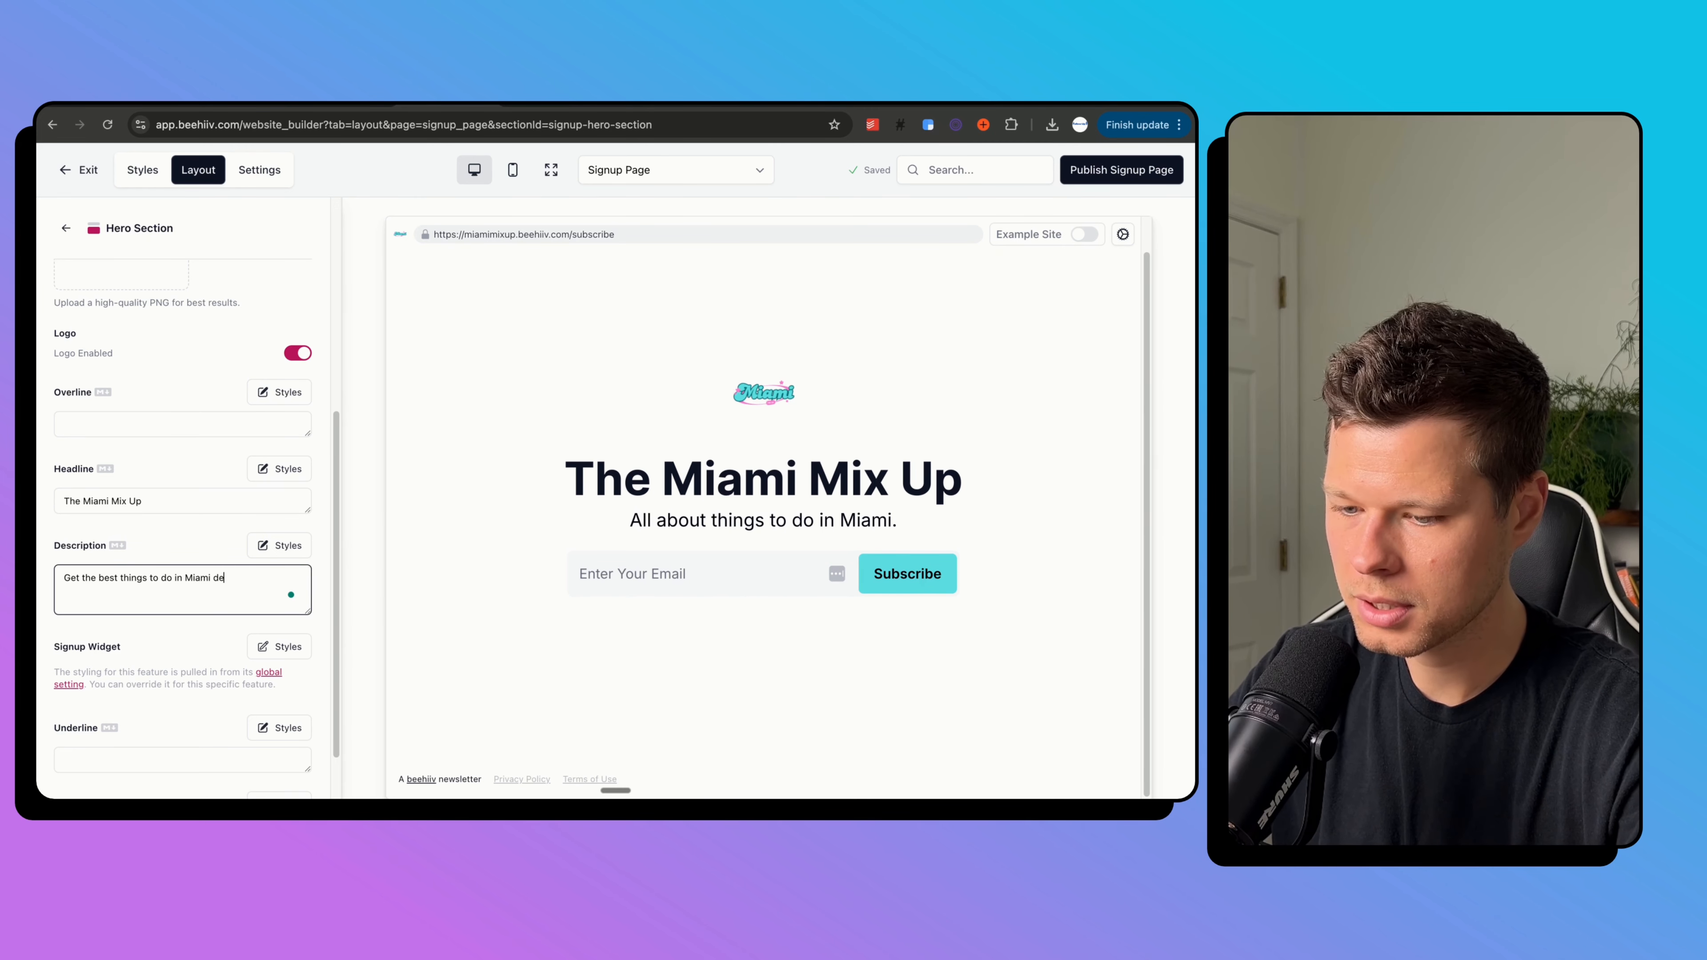
{"action": "type", "text": "vlivered "}
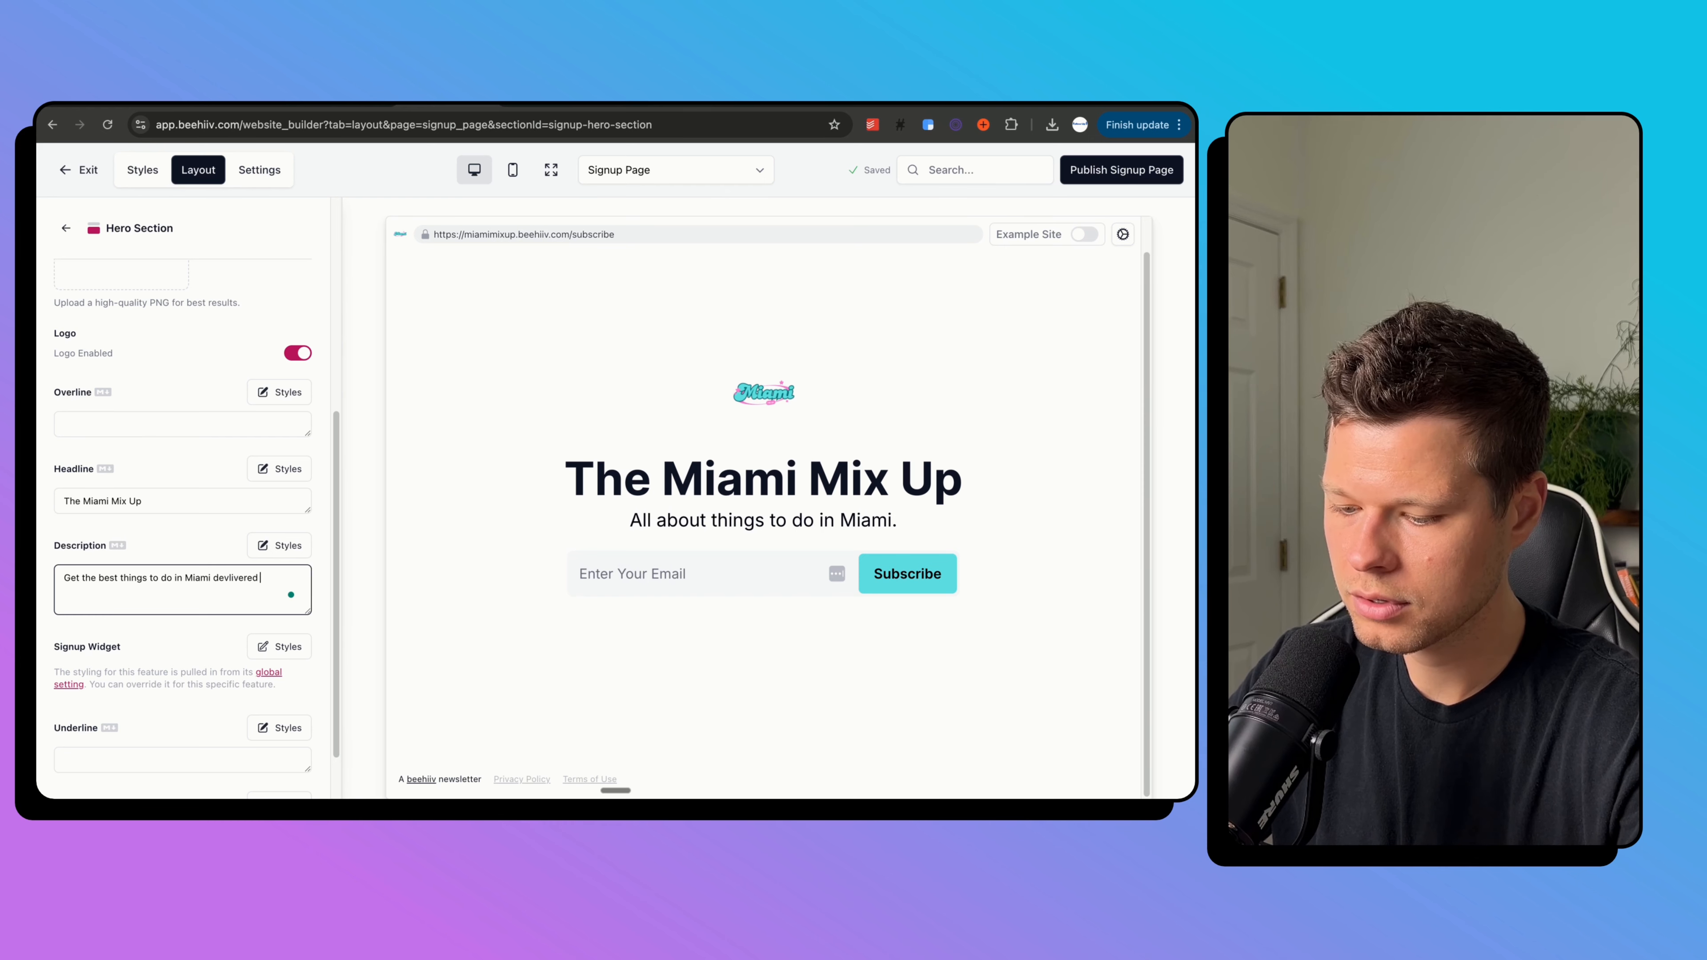
{"action": "key", "text": "BackSpace"}
{"action": "key", "text": "BackSpace"}
{"action": "key", "text": "BackSpace"}
{"action": "key", "text": "BackSpace"}
{"action": "key", "text": "BackSpace"}
{"action": "key", "text": "BackSpace"}
{"action": "key", "text": "BackSpace"}
{"action": "key", "text": "BackSpace"}
{"action": "key", "text": "BackSpace"}
{"action": "type", "text": "livered to your inbox"}
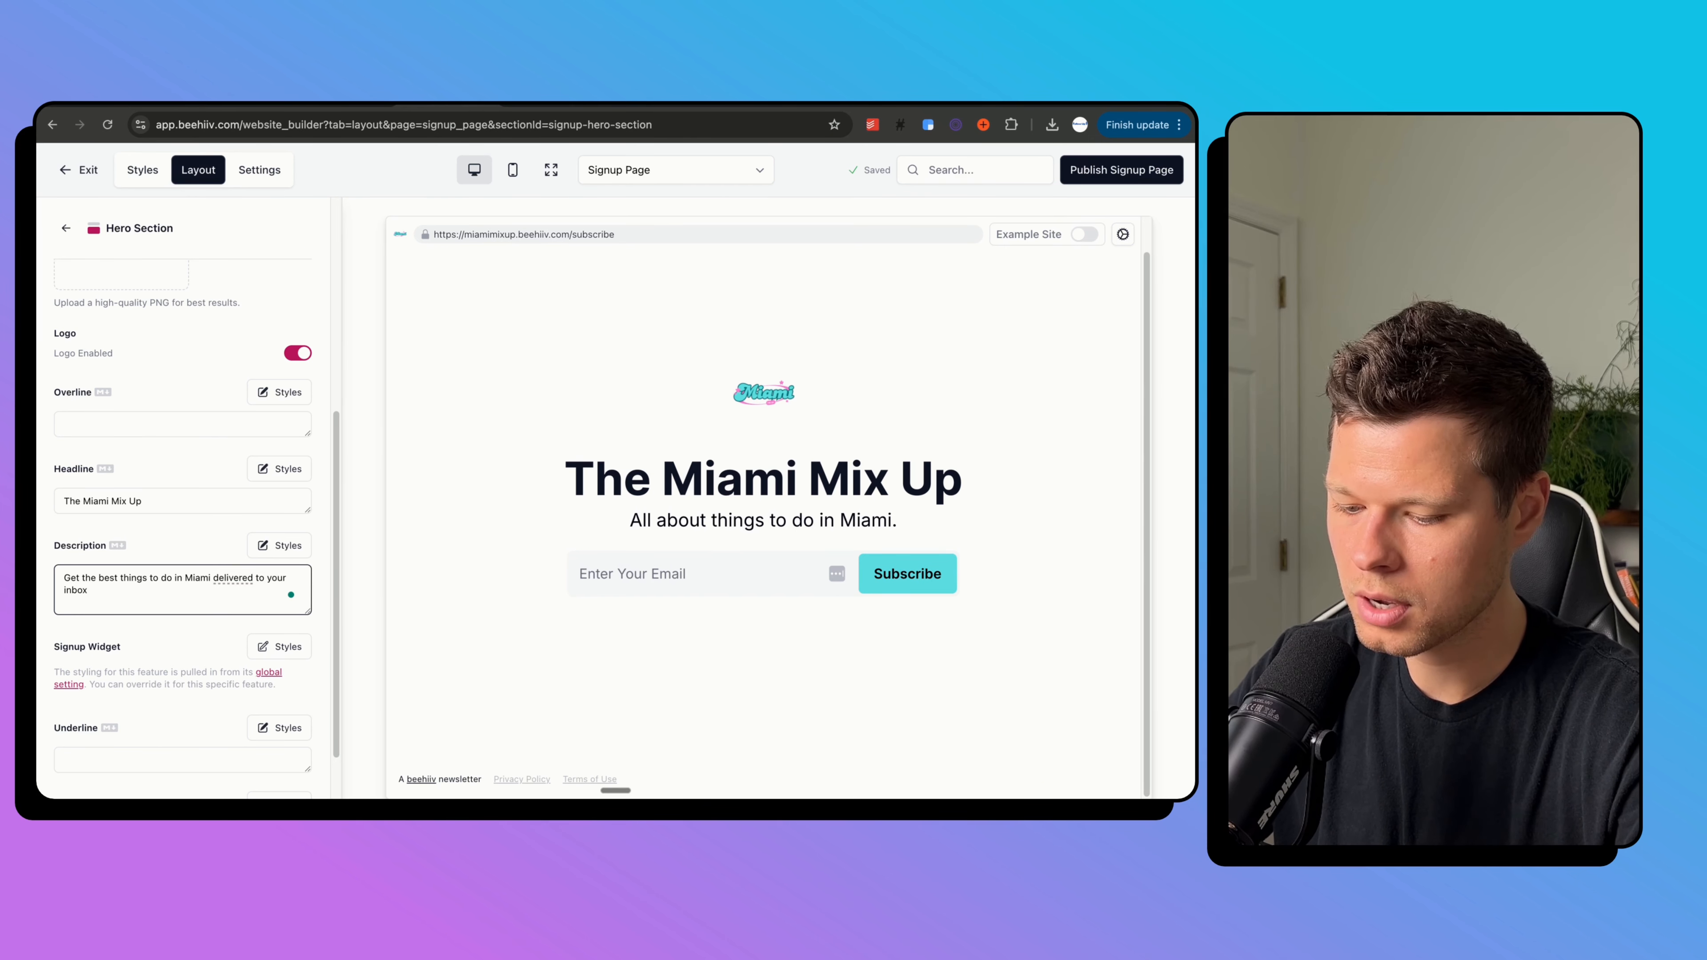
{"action": "type", "text": " every Tuesday!"}
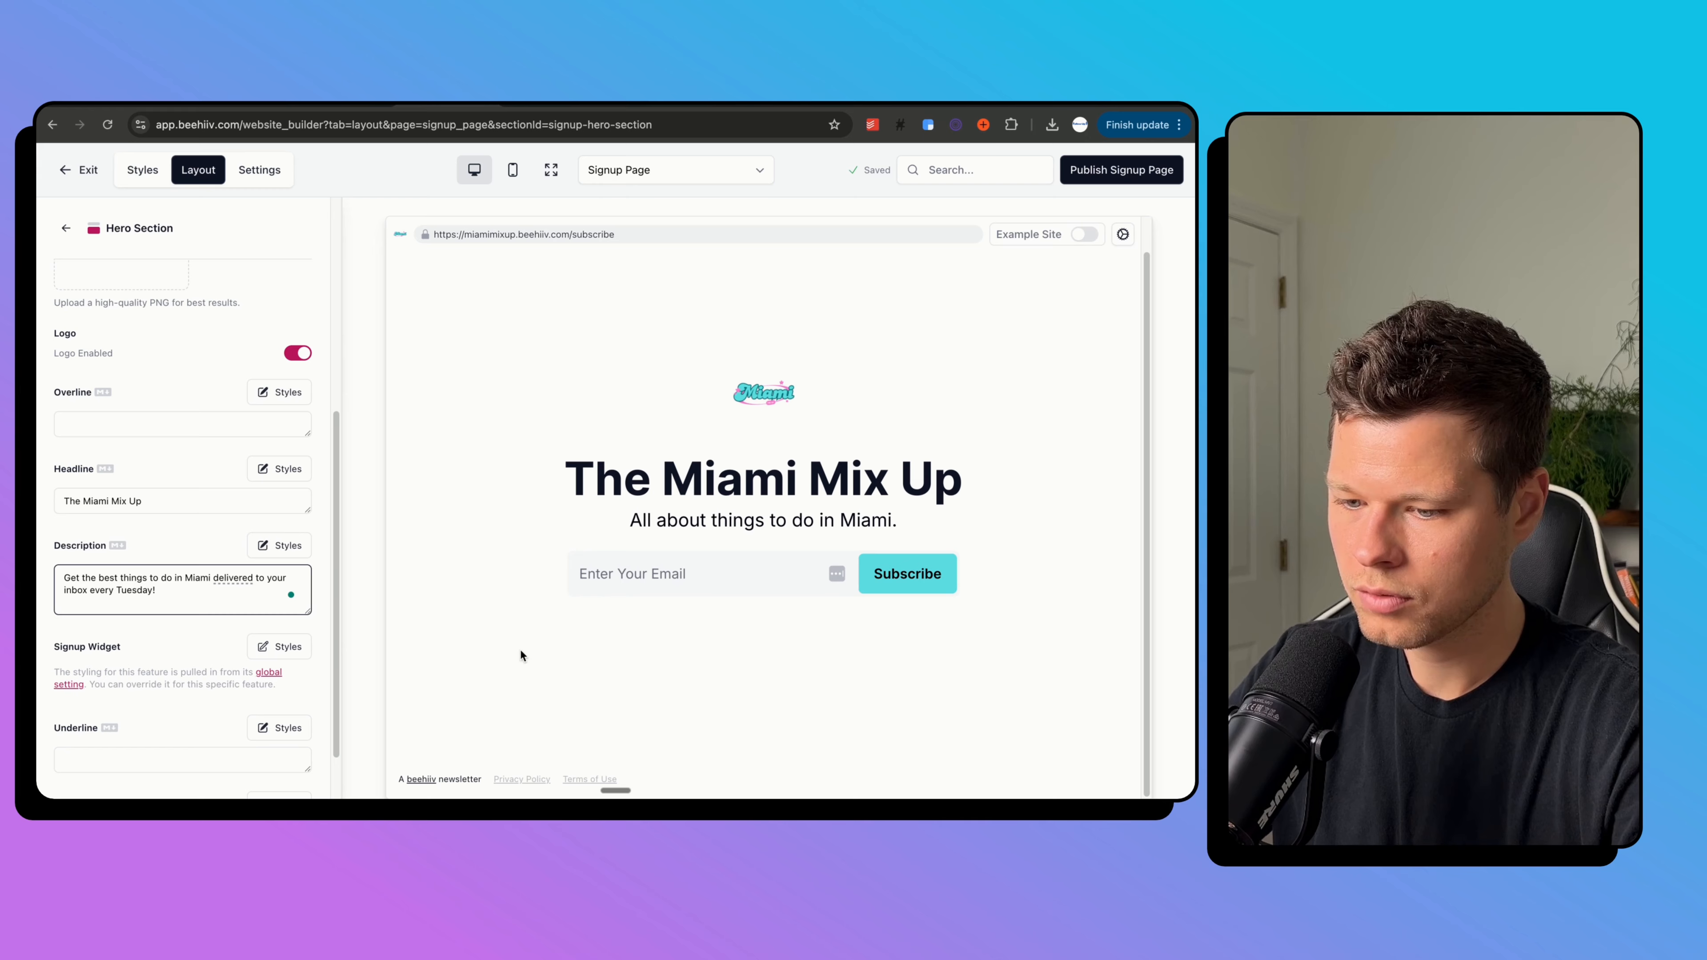
{"action": "left_click", "coordinate": [516, 679]}
Publish the updated signup page.
{"action": "scroll", "coordinate": [209, 583], "scroll_direction": "up", "scroll_amount": 3}
{"action": "scroll", "coordinate": [210, 582], "scroll_direction": "up", "scroll_amount": 3}
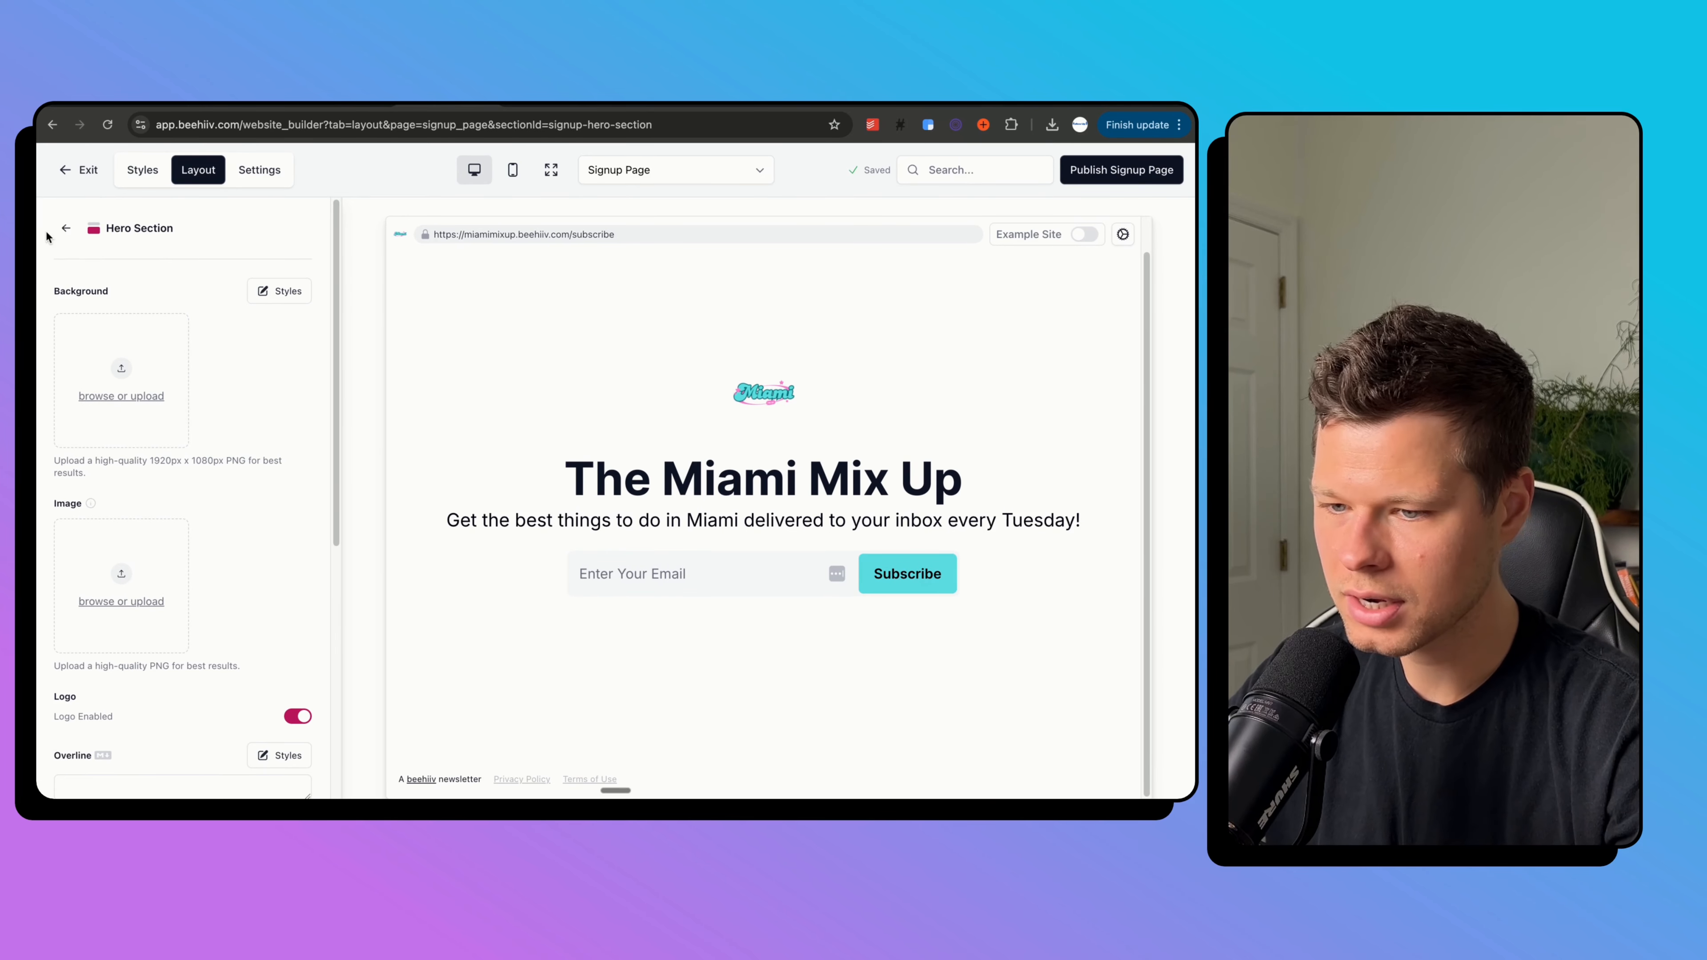
{"action": "left_click", "coordinate": [1117, 170]}
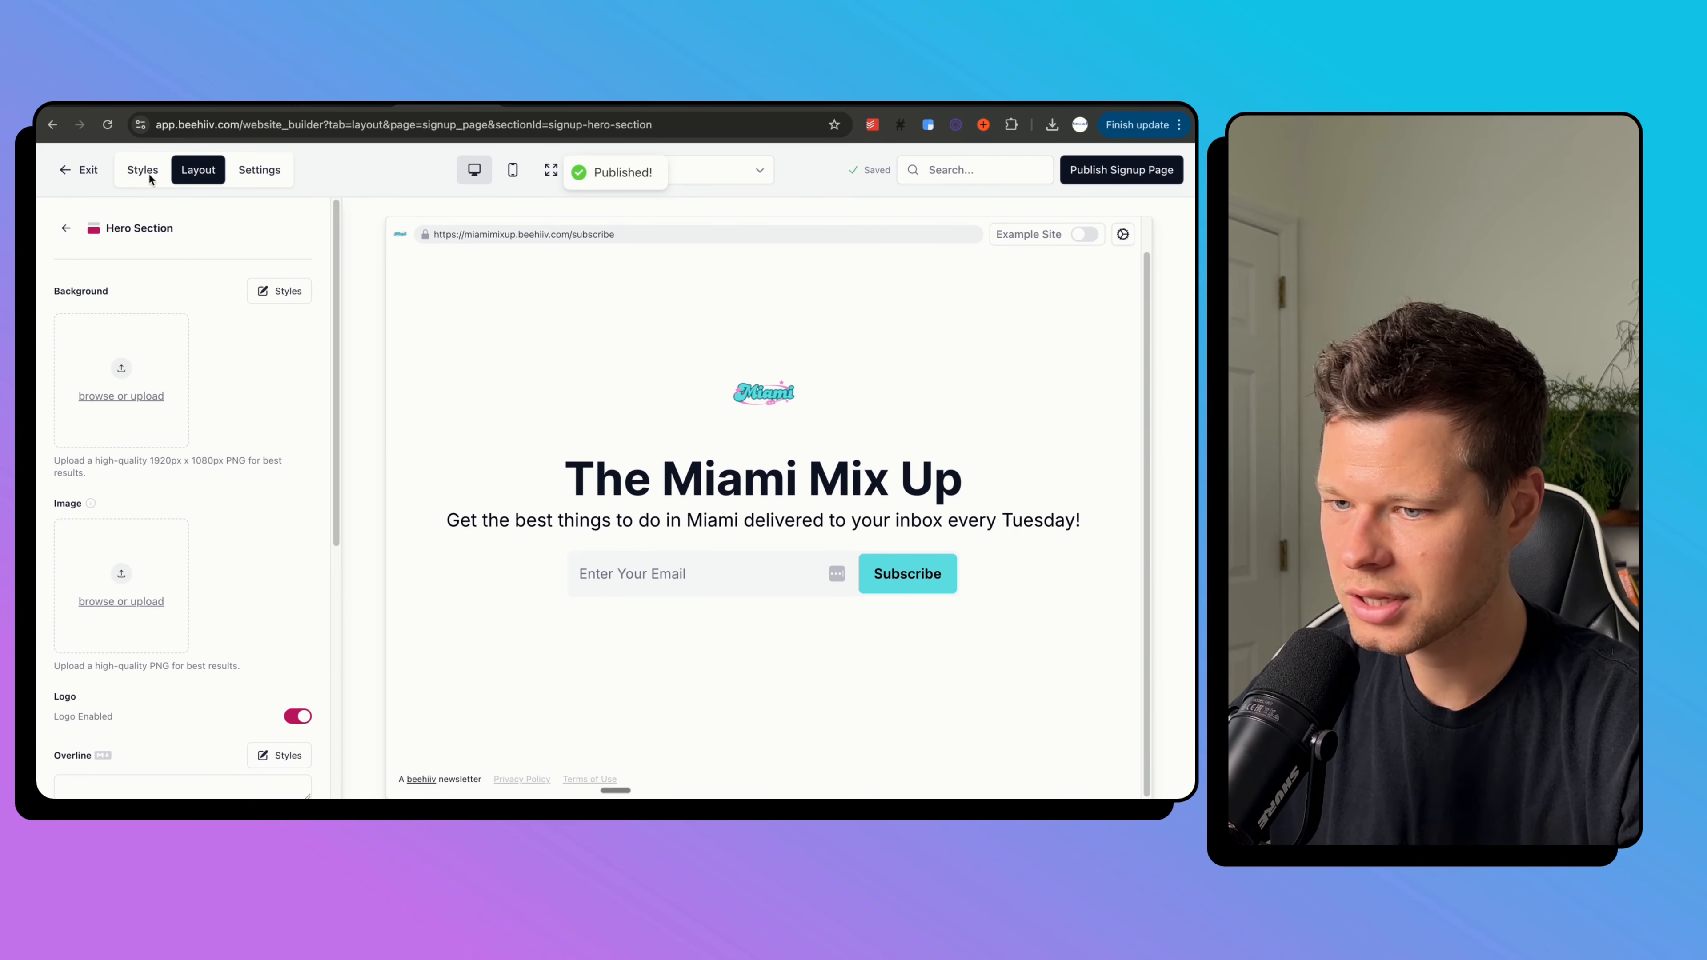
Glance at the newsletter setup outline in Google Docs, then return to beehiiv.
{"action": "left_click", "coordinate": [143, 105]}
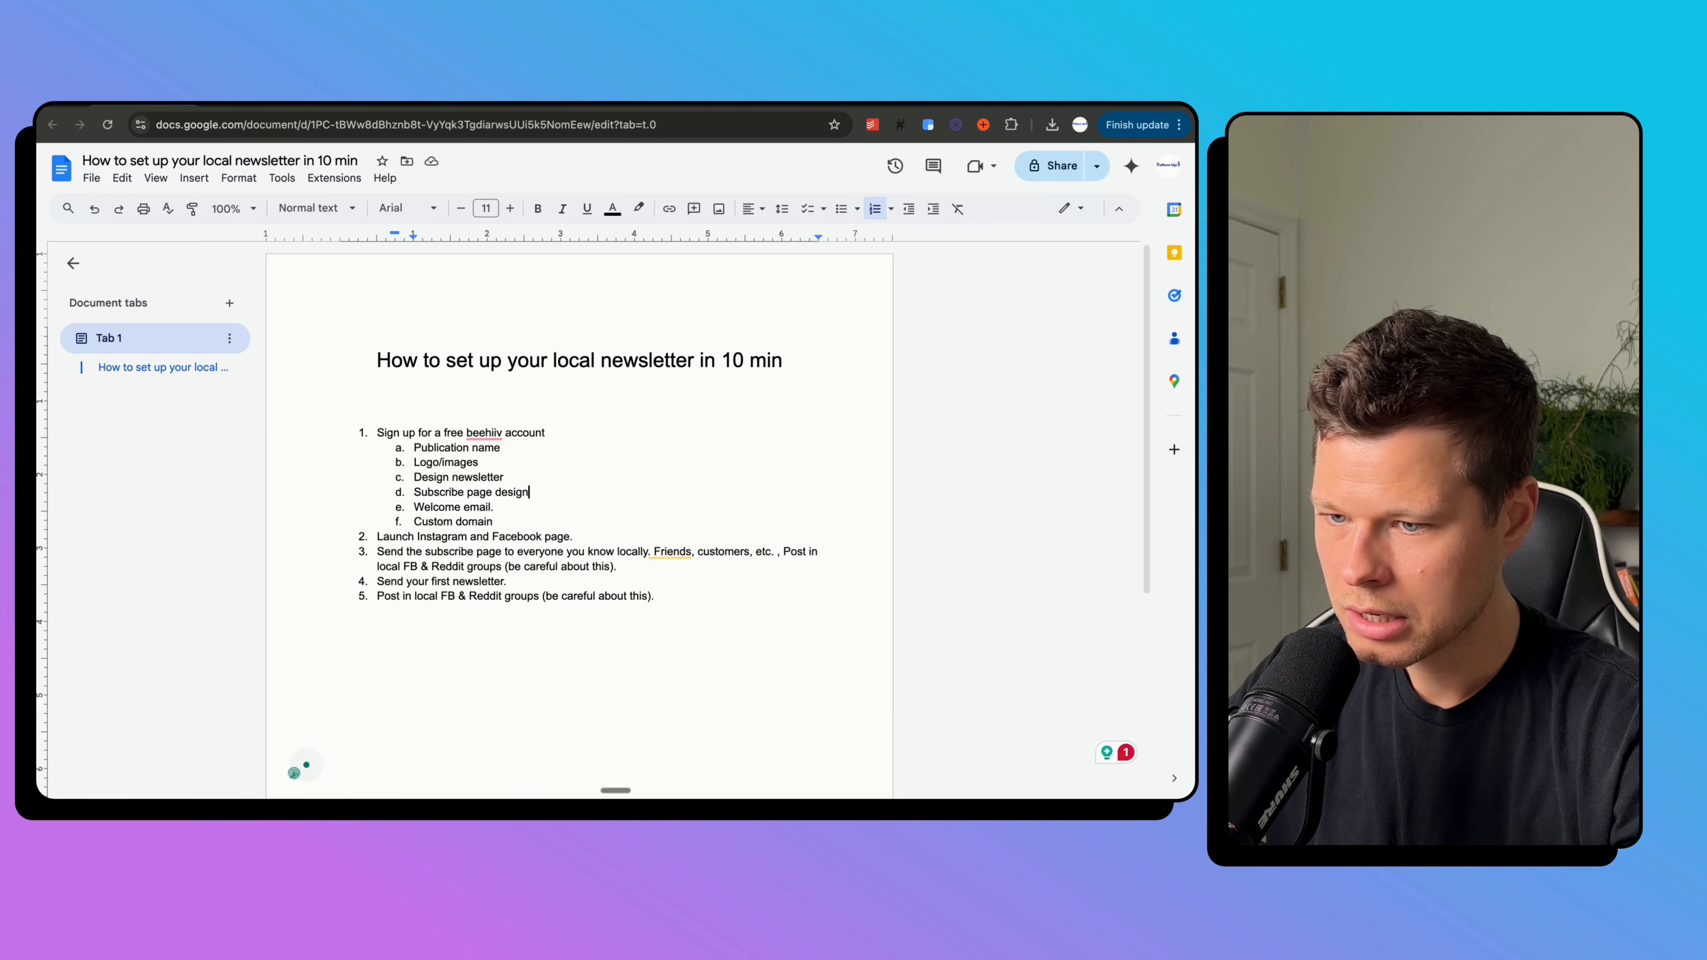
{"action": "double_click", "coordinate": [437, 507]}
{"action": "left_click", "coordinate": [447, 105]}
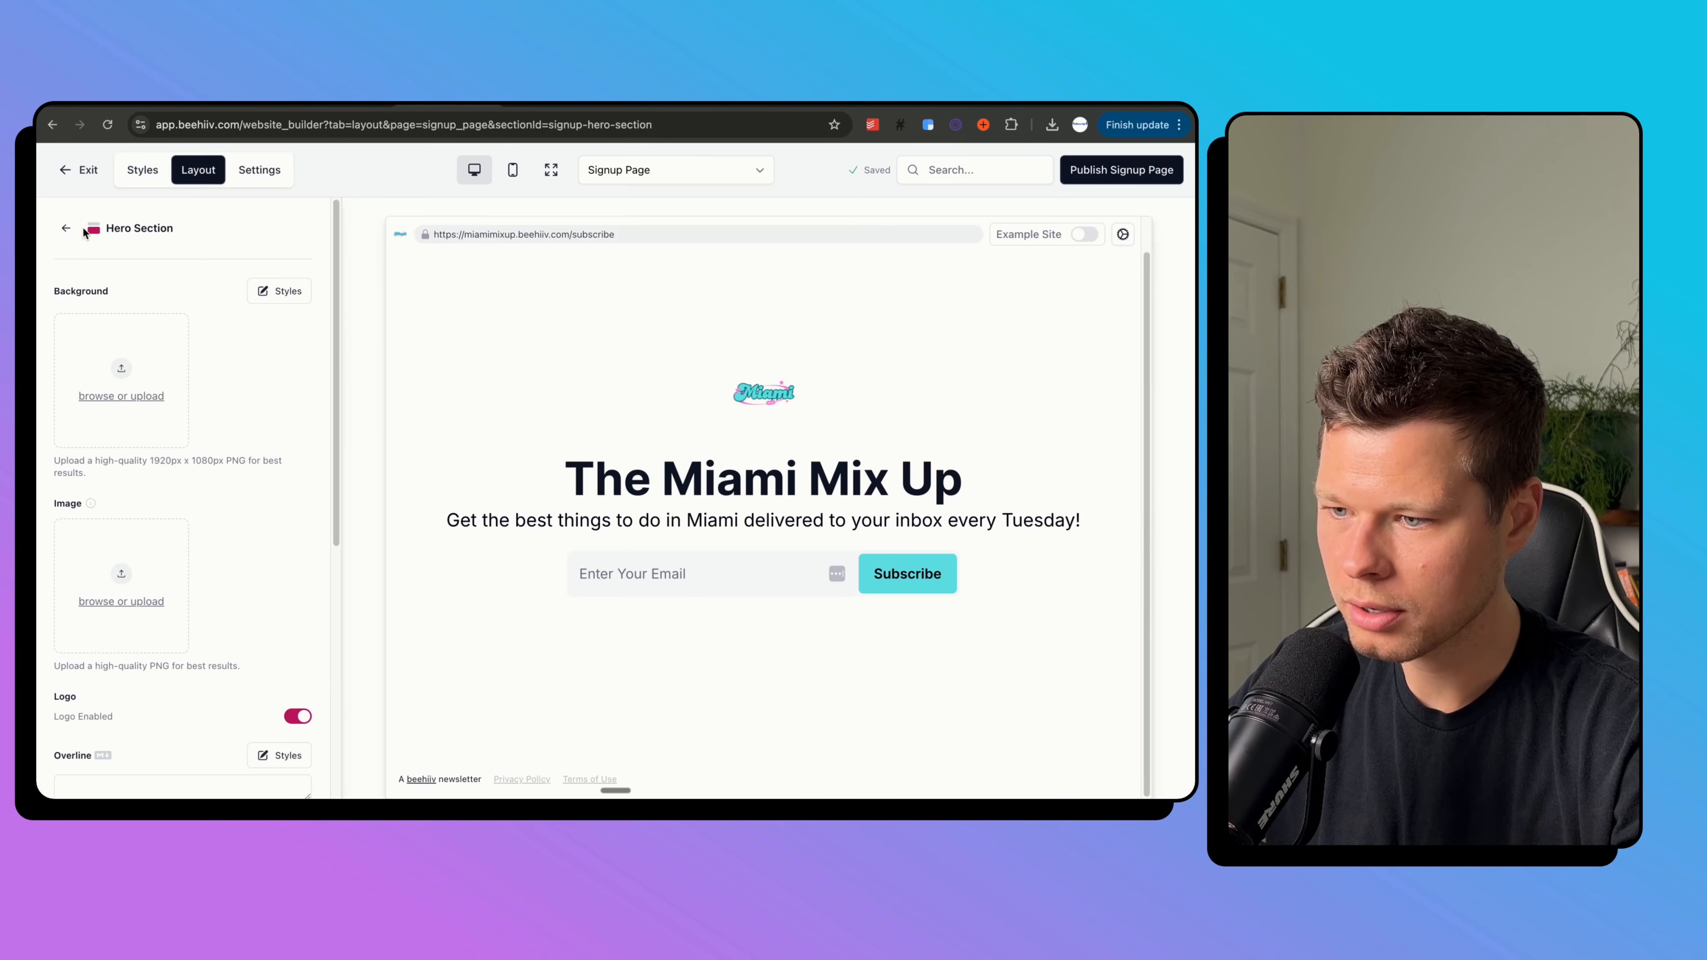
Go to Settings > Emails and open the Welcome Email under Preset Emails for editing.
{"action": "left_click", "coordinate": [70, 172]}
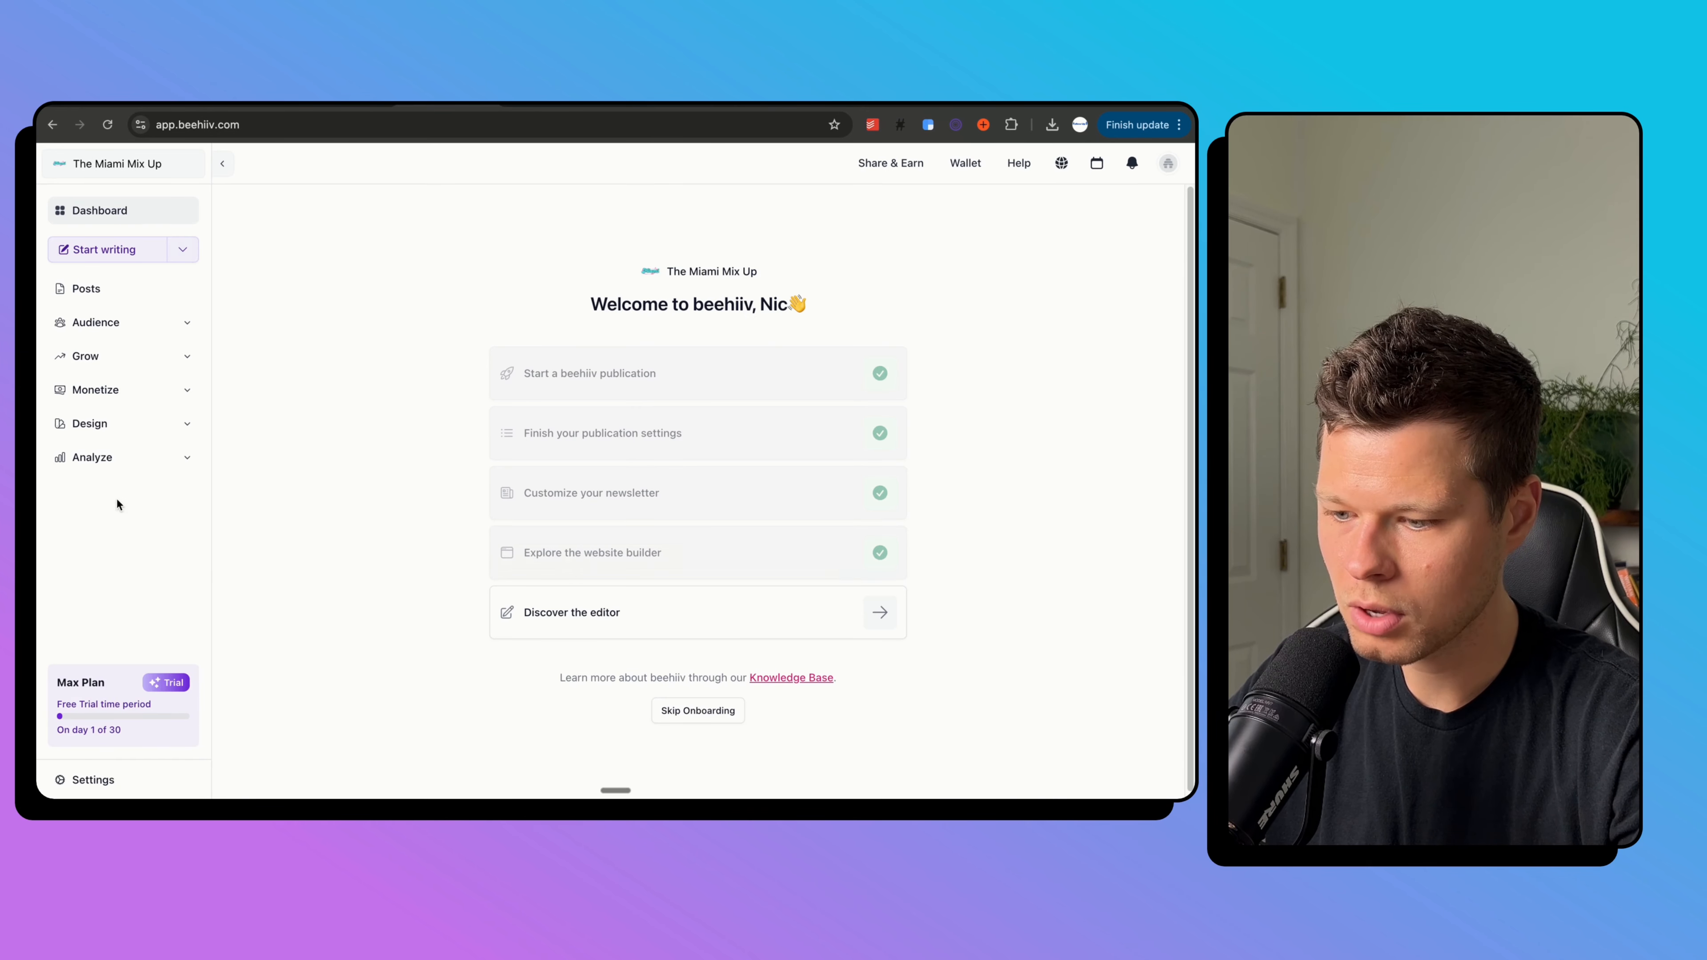
{"action": "left_click", "coordinate": [90, 779]}
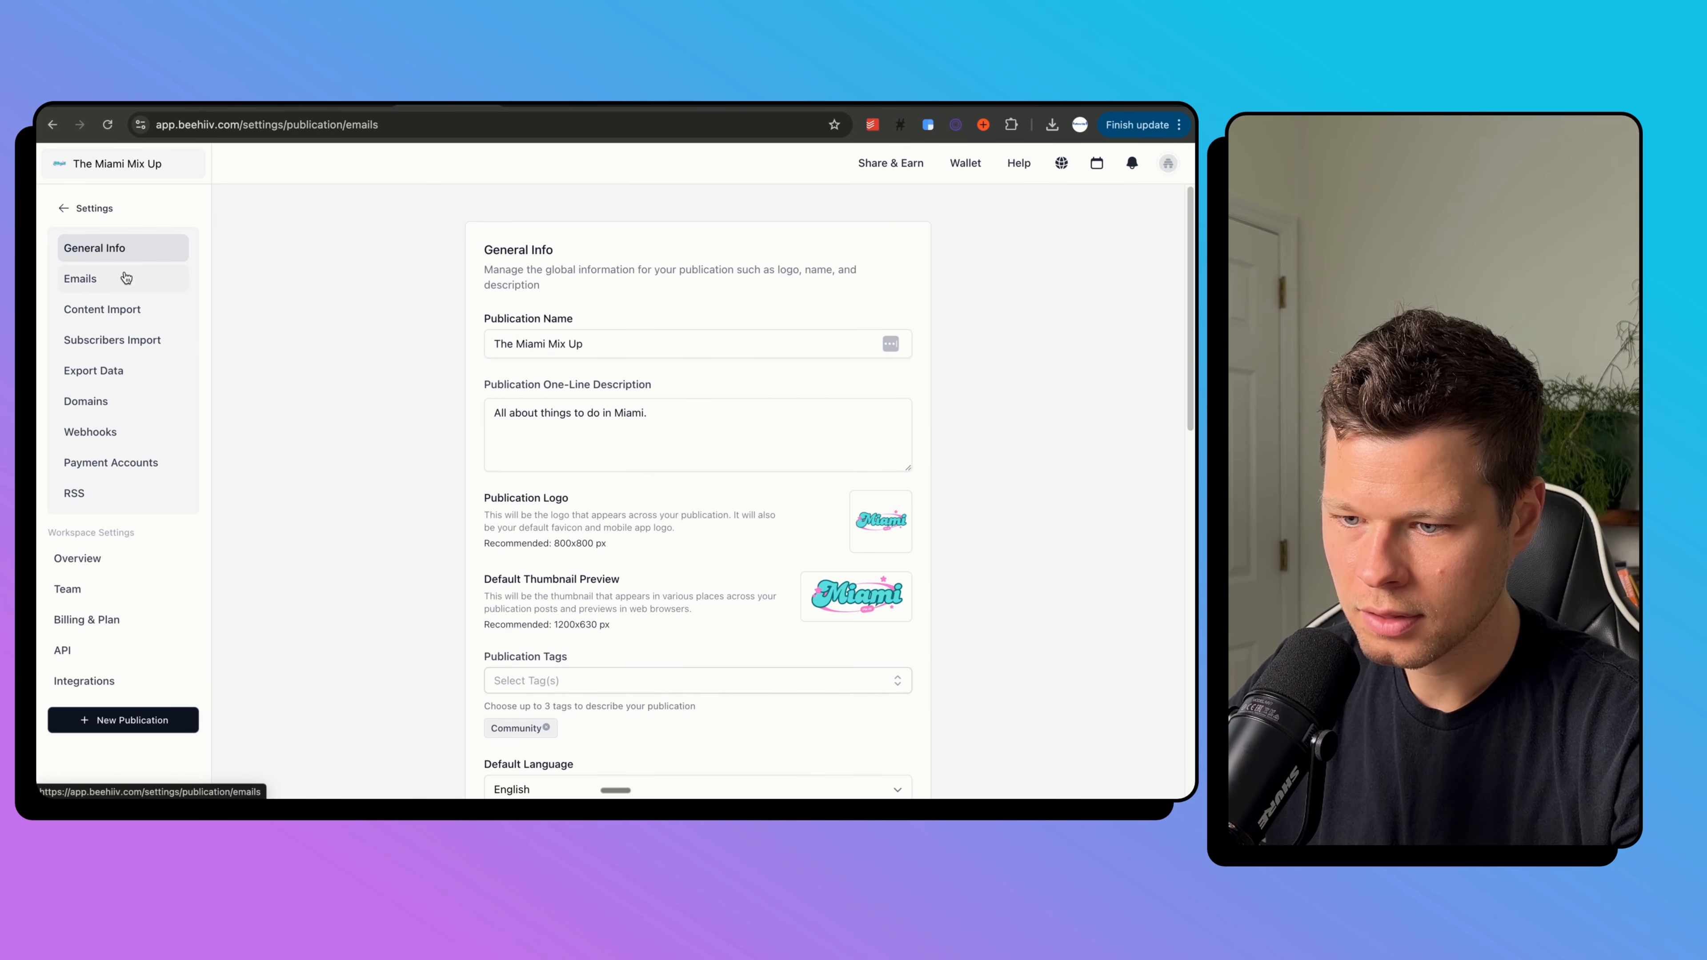
{"action": "left_click", "coordinate": [125, 277]}
{"action": "scroll", "coordinate": [571, 423], "scroll_direction": "down", "scroll_amount": 2}
{"action": "scroll", "coordinate": [570, 423], "scroll_direction": "down", "scroll_amount": 7}
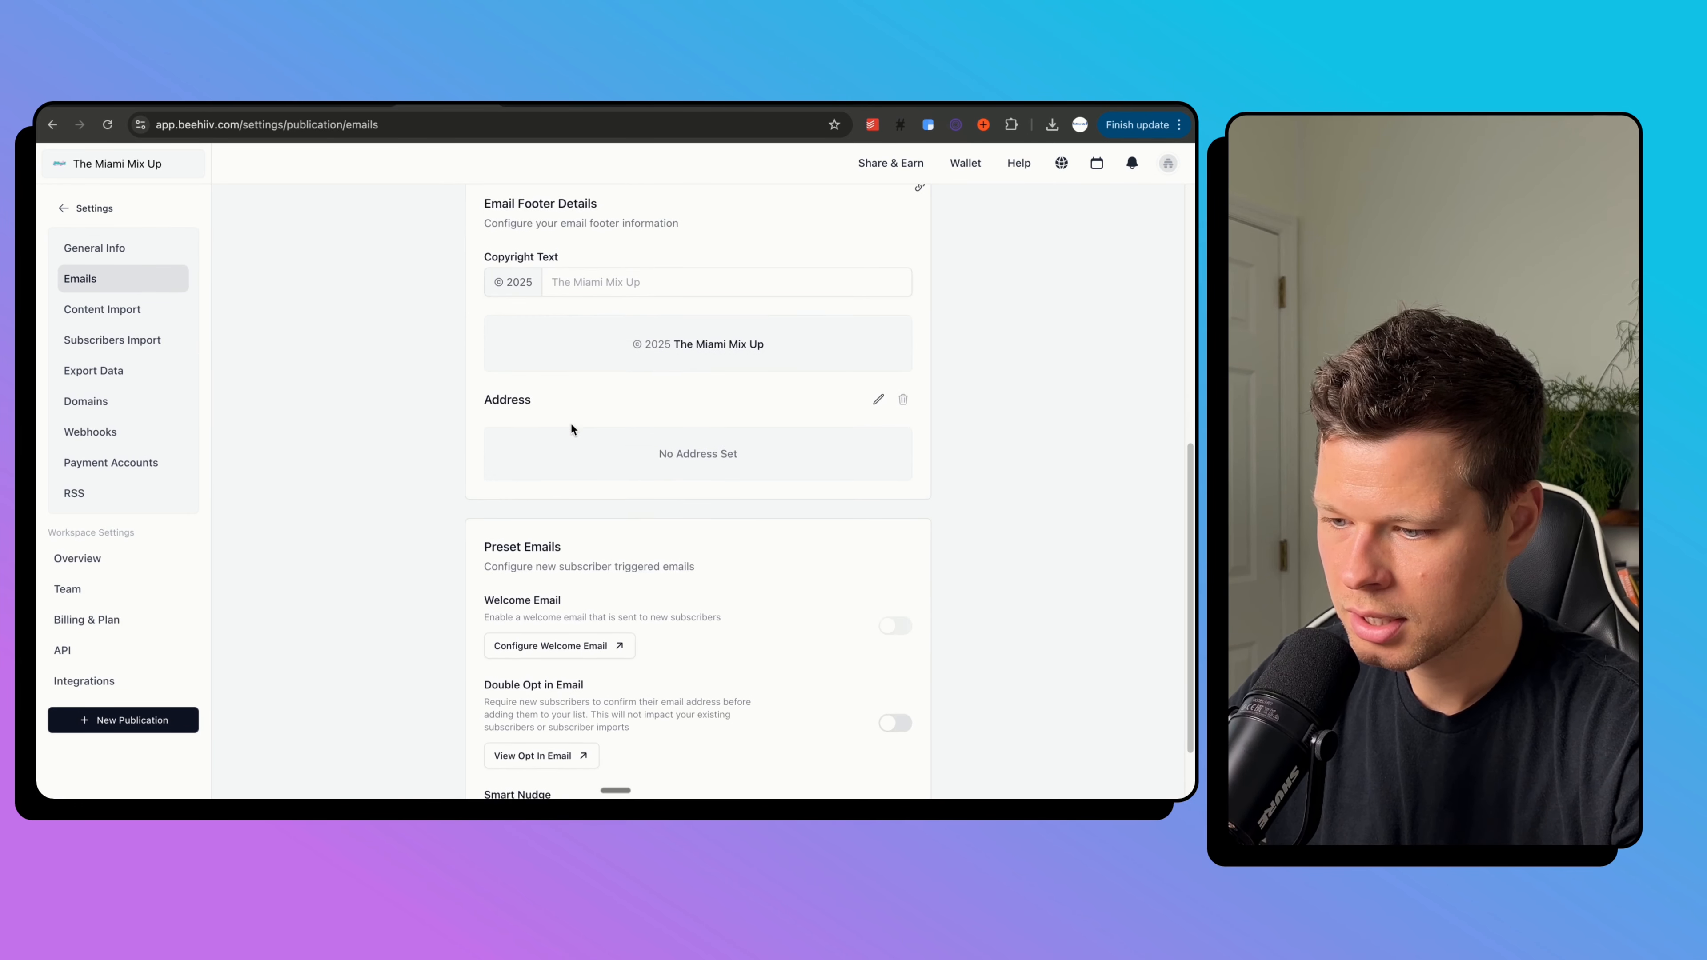
{"action": "left_click", "coordinate": [583, 558]}
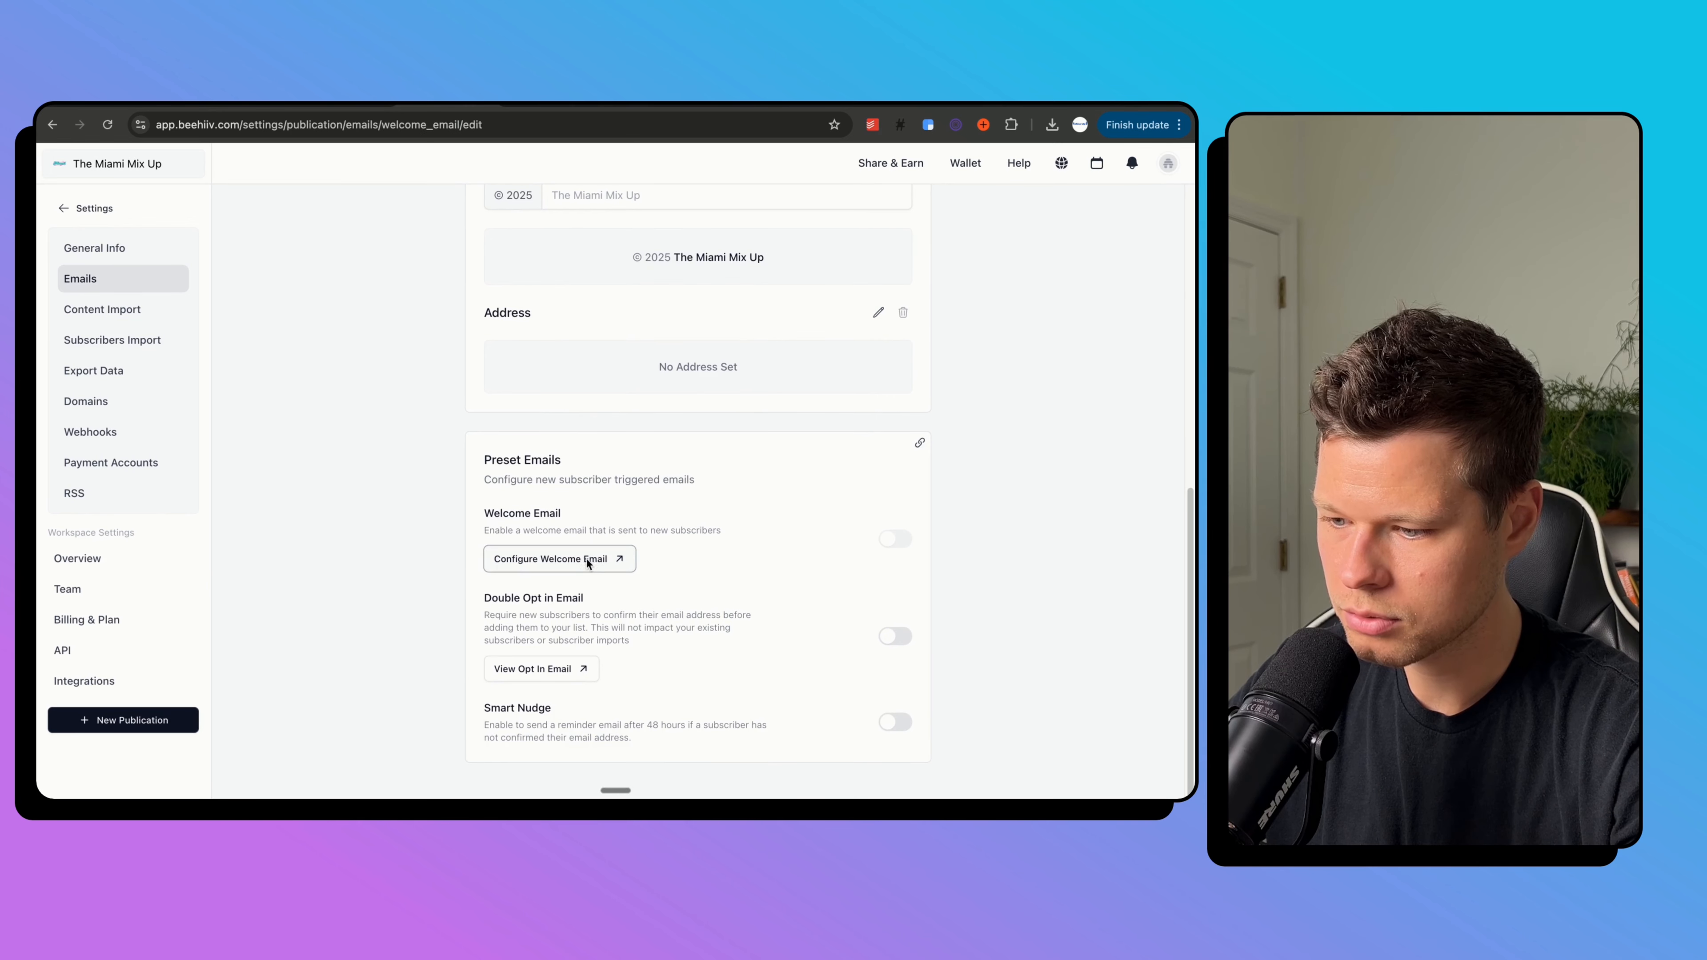
{"action": "scroll", "coordinate": [520, 321], "scroll_direction": "up", "scroll_amount": 5}
Enter the subject 'Hey there... one more thing!' and preview text 'You forgot this.....'.
{"action": "left_click", "coordinate": [514, 316]}
{"action": "type", "text": "Hey "}
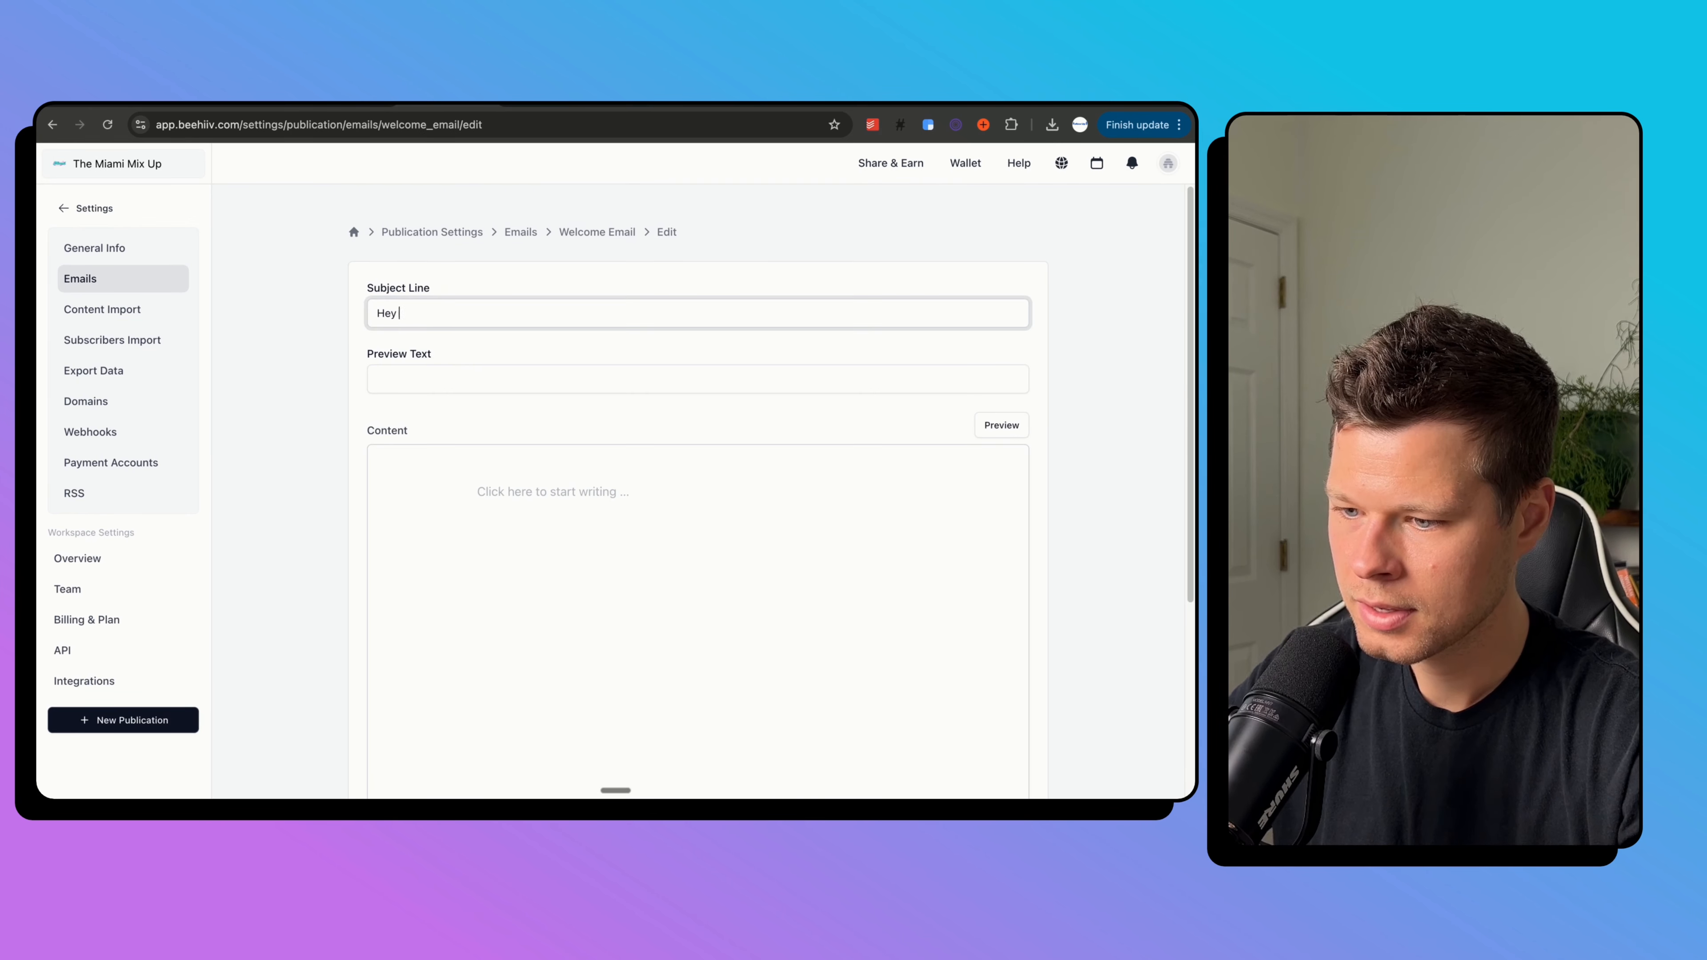
{"action": "type", "text": "there///"}
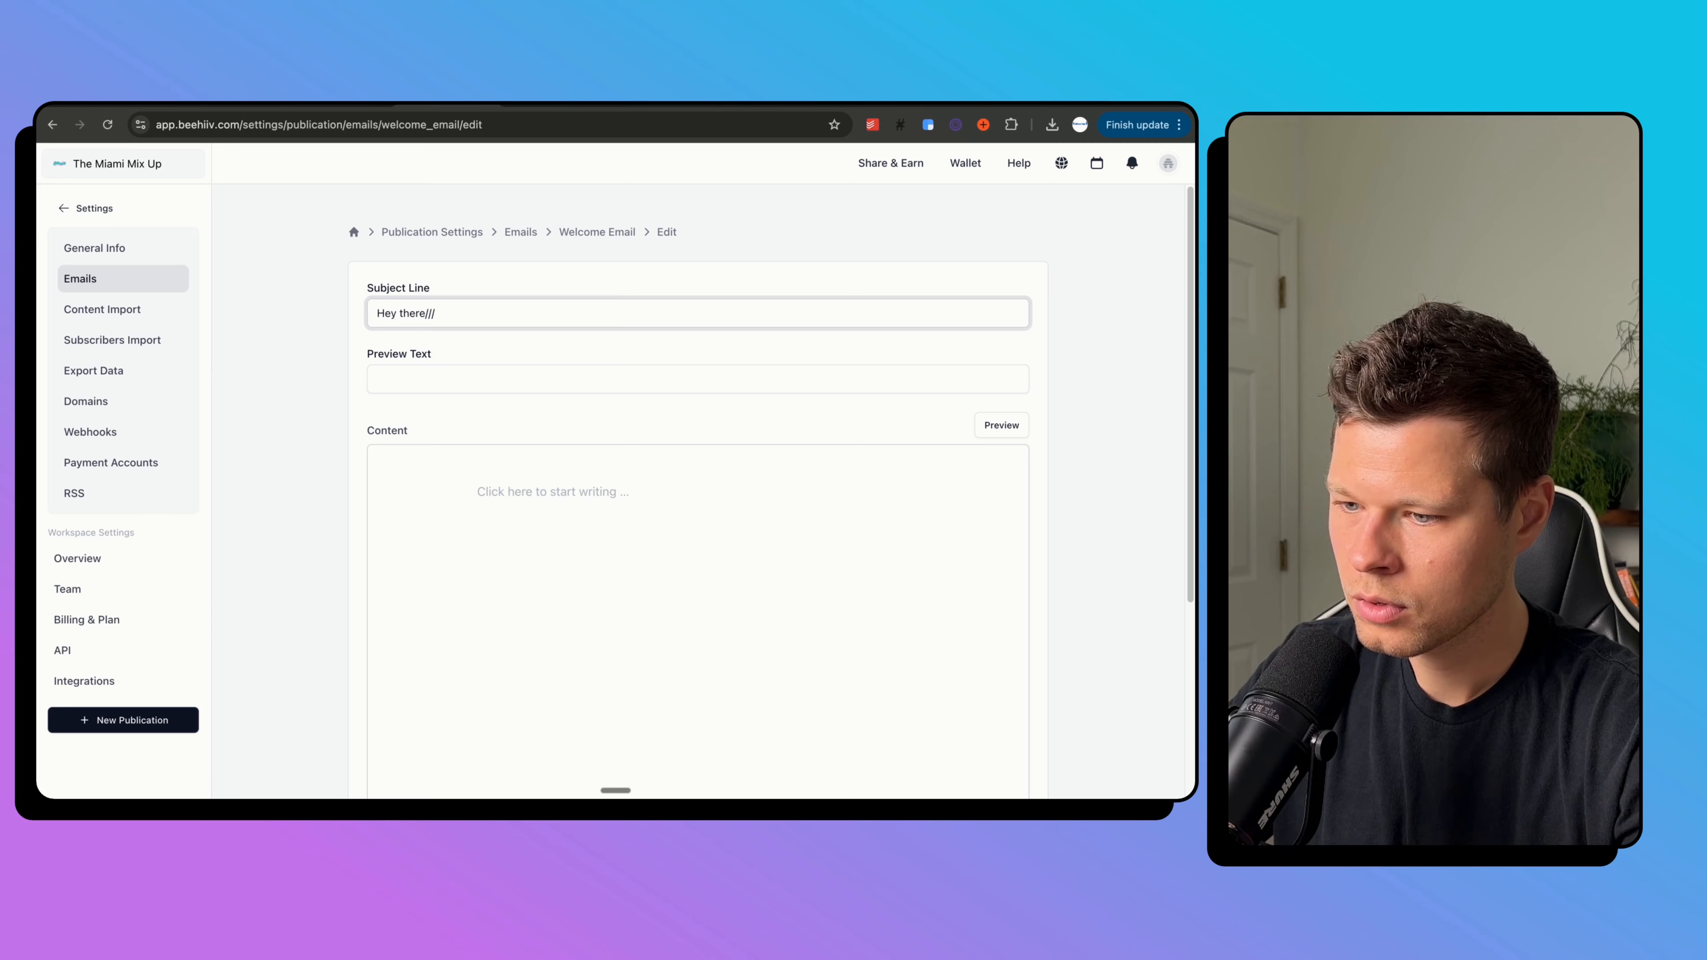
{"action": "type", "text": " on one more thing!"}
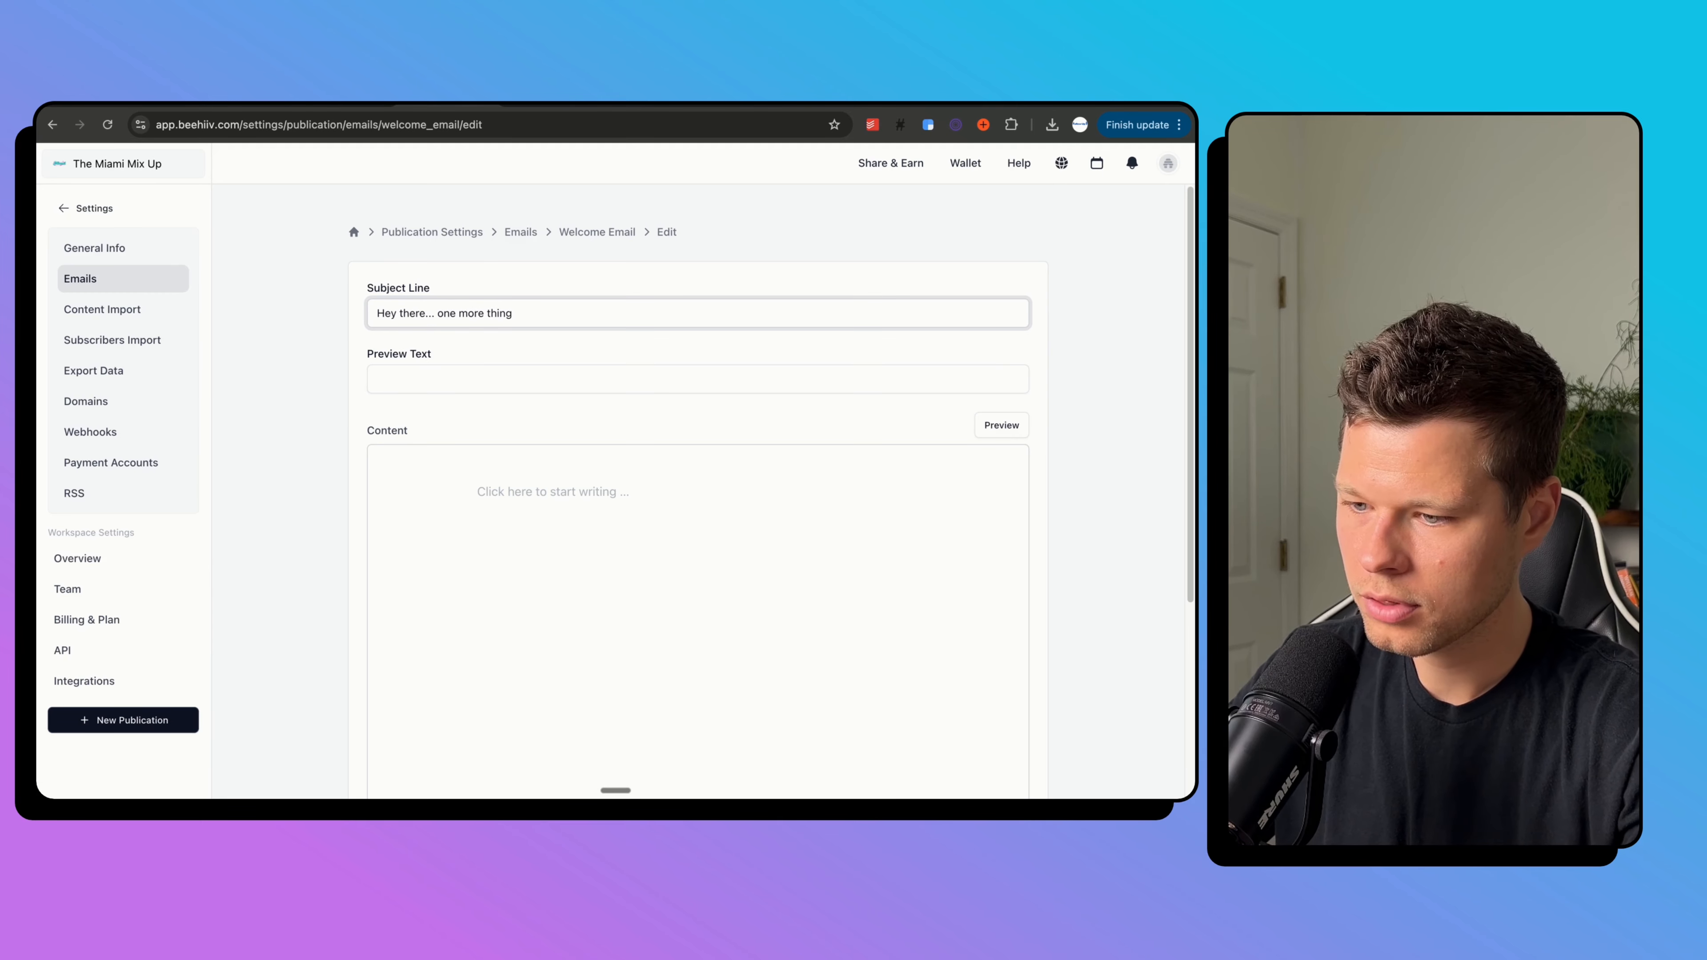
{"action": "left_click", "coordinate": [474, 379]}
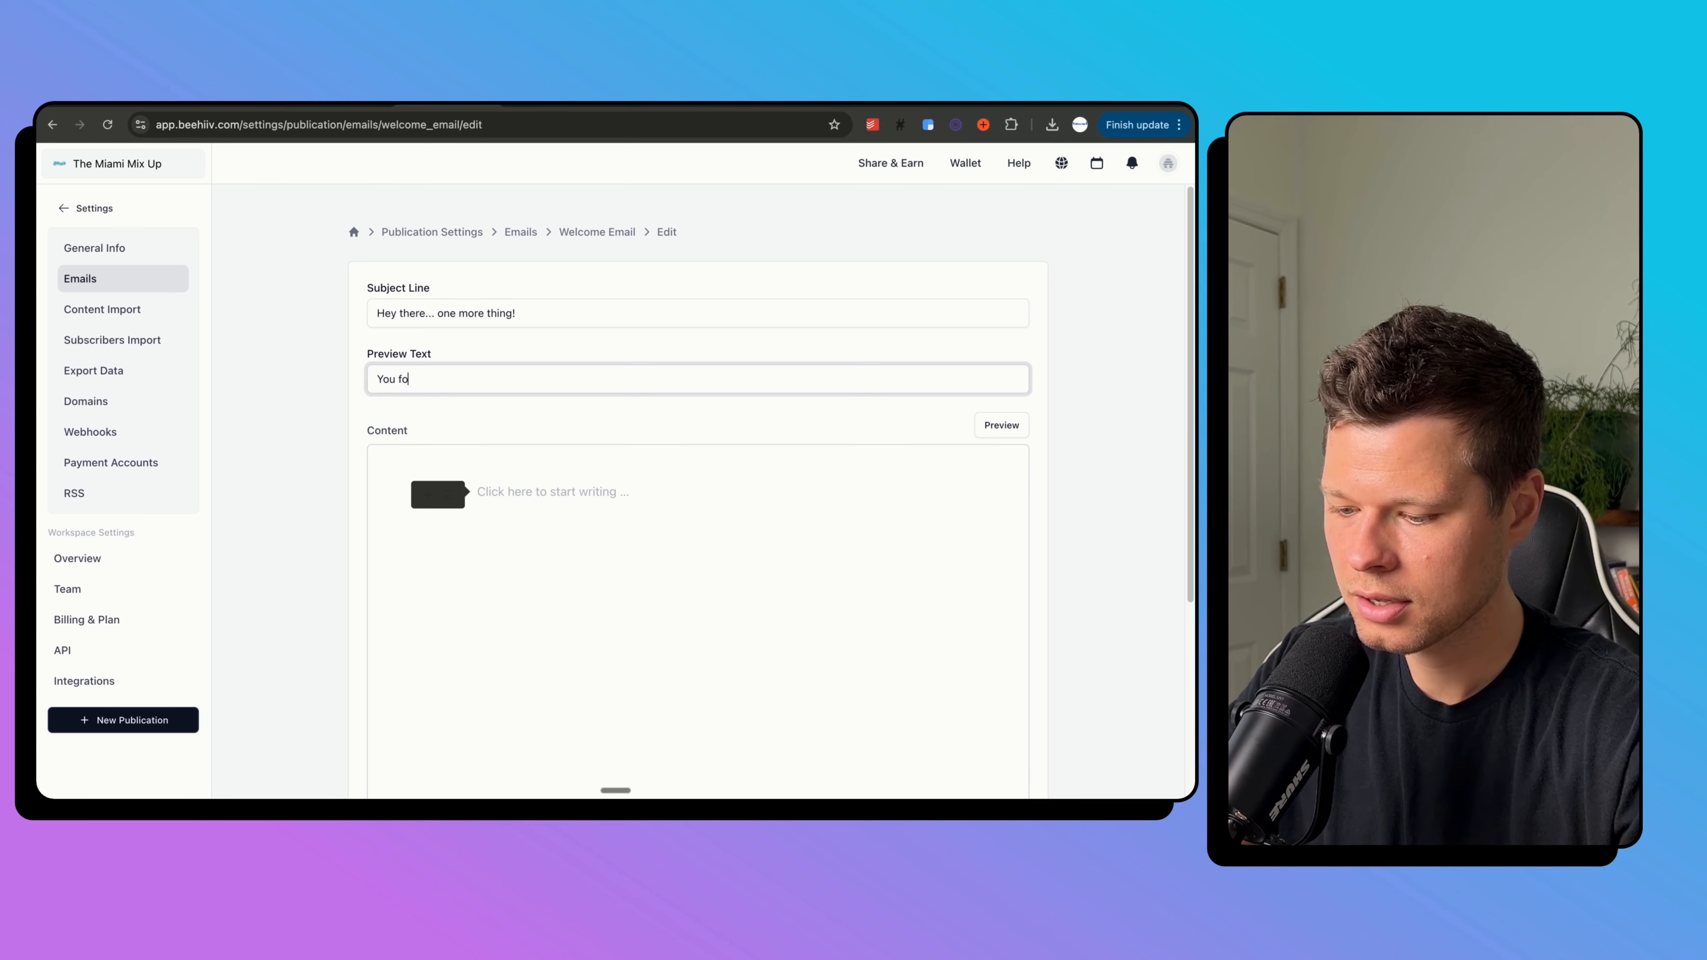
{"action": "type", "text": "....."}
Write the body 'Hey - one last question for you!' followed by asking readers' favorite spot to eat in town.
{"action": "left_click", "coordinate": [631, 511]}
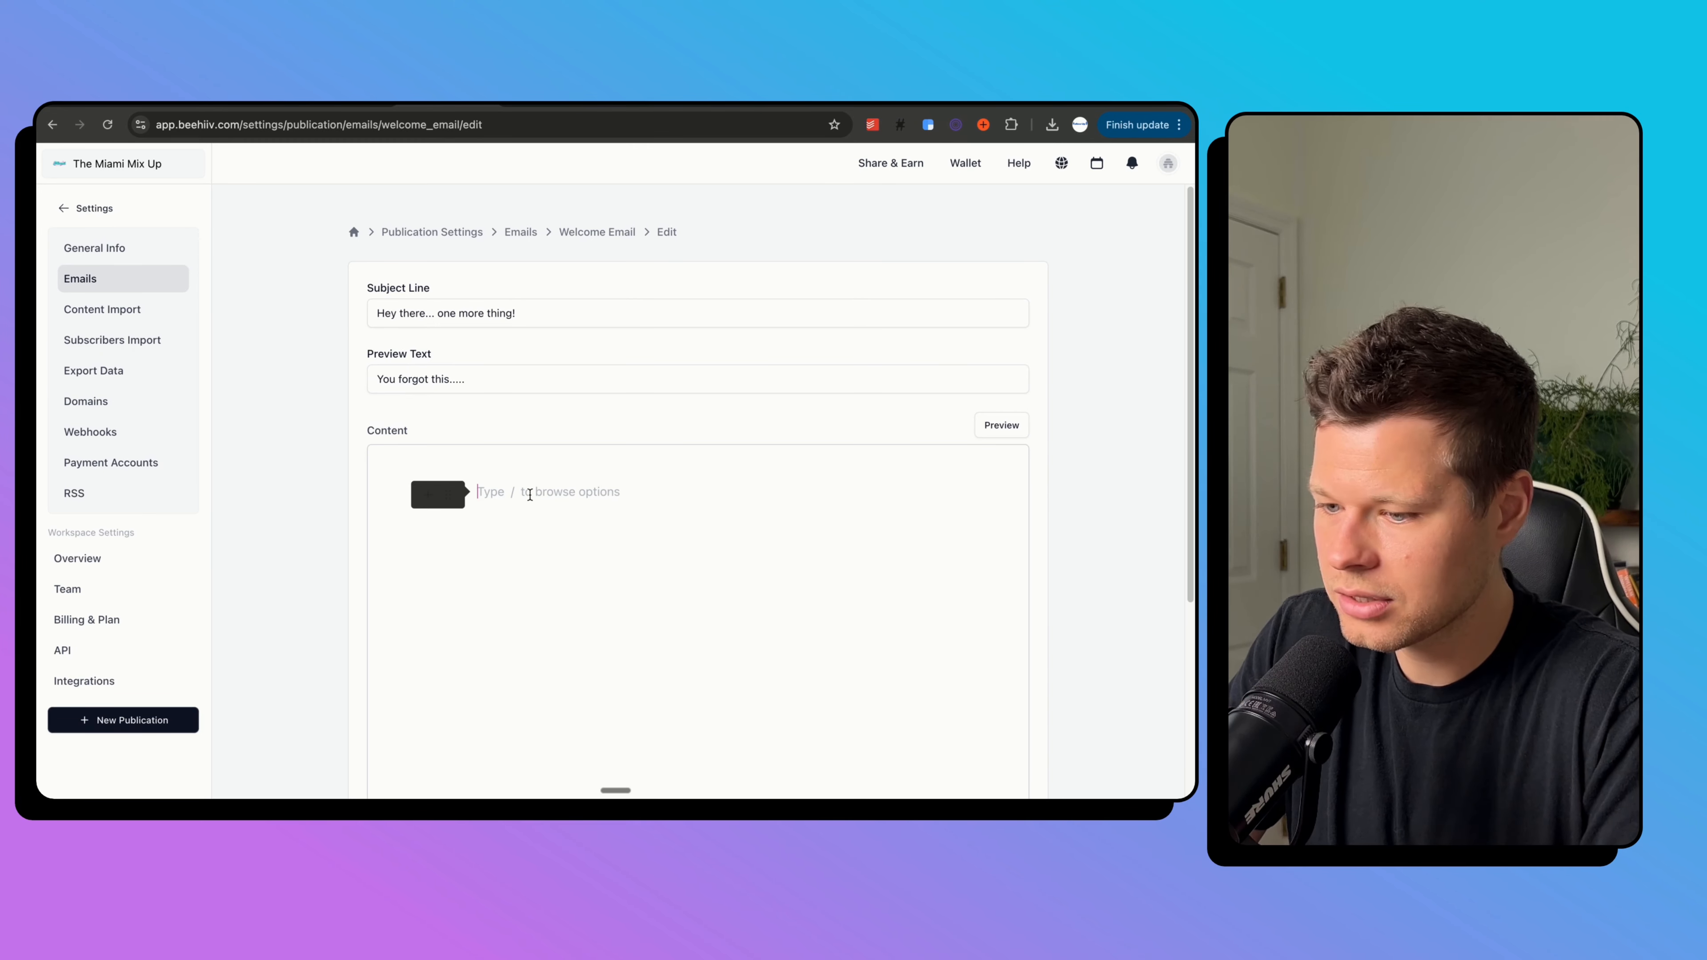
{"action": "type", "text": "Hey - one l"}
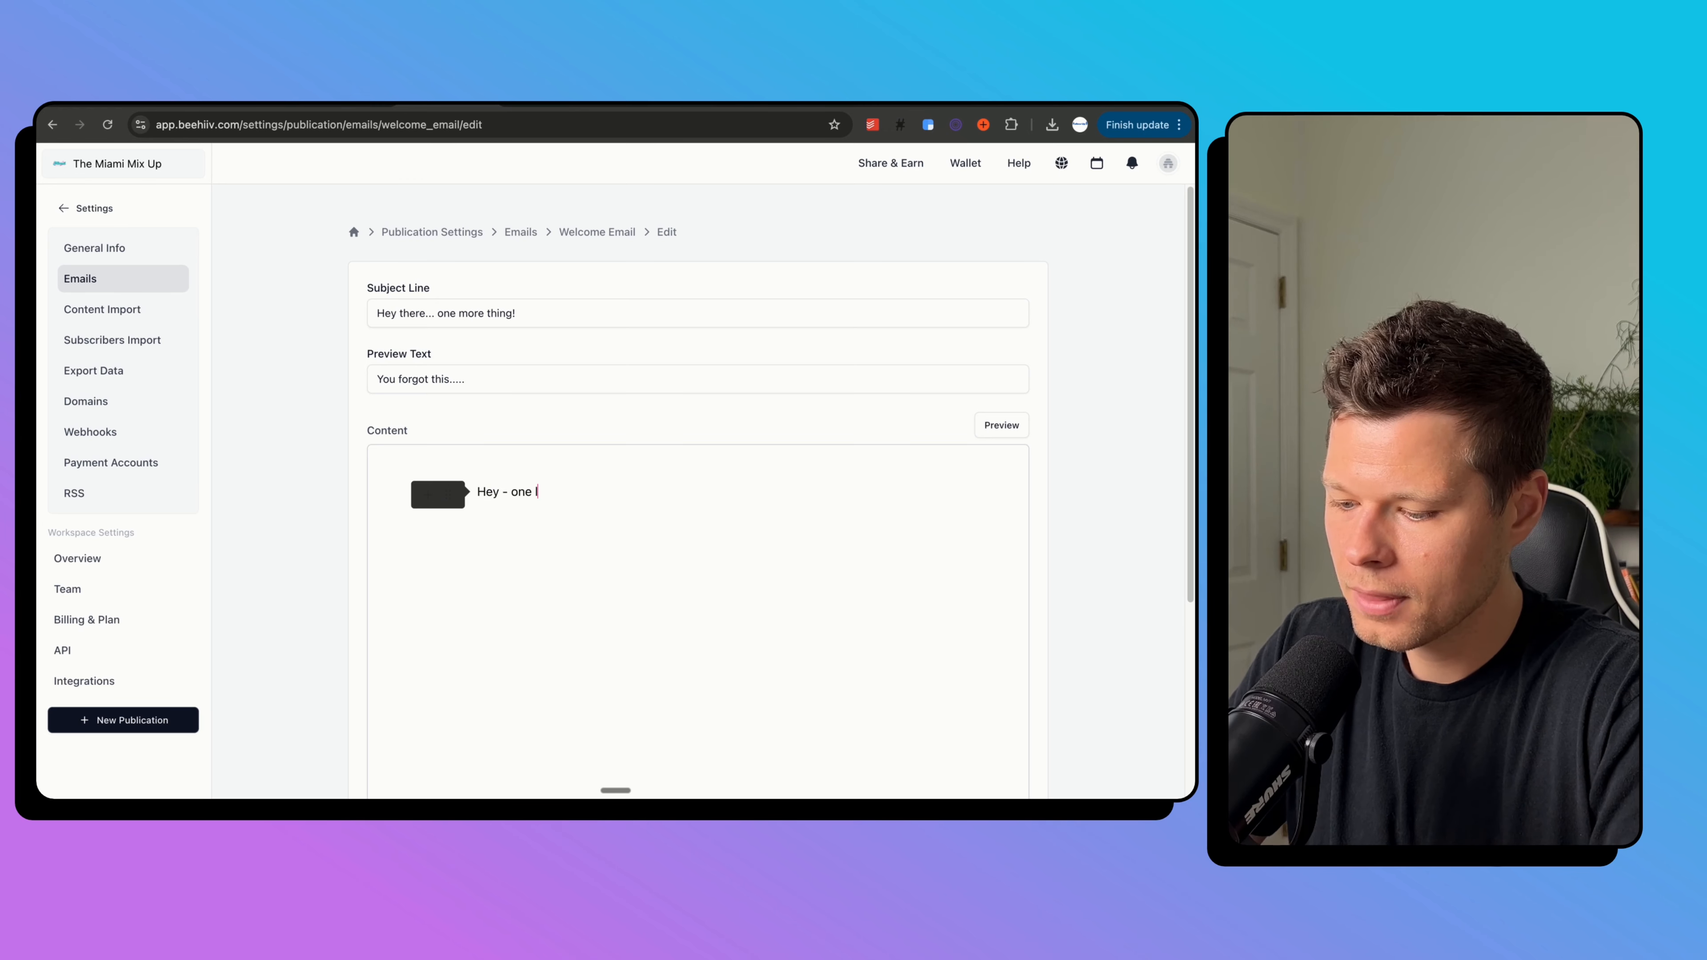
{"action": "type", "text": "ast question f"}
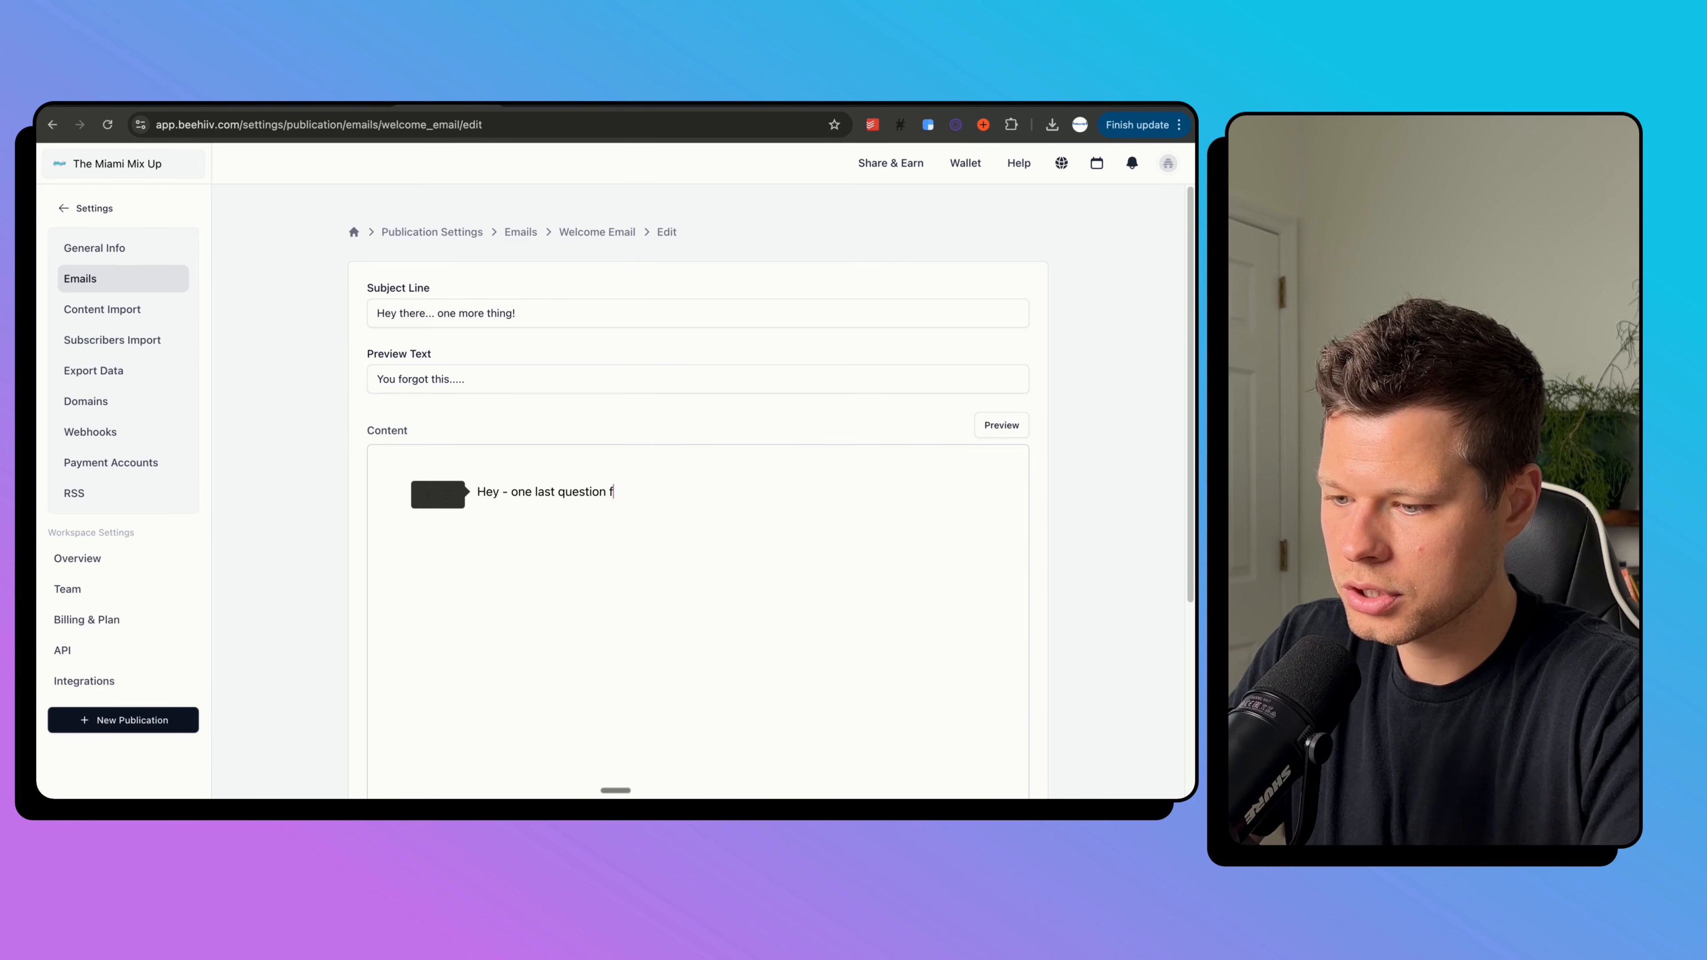
{"action": "type", "text": "or you!"}
{"action": "key", "text": "Return"}
{"action": "type", "text": "What's "}
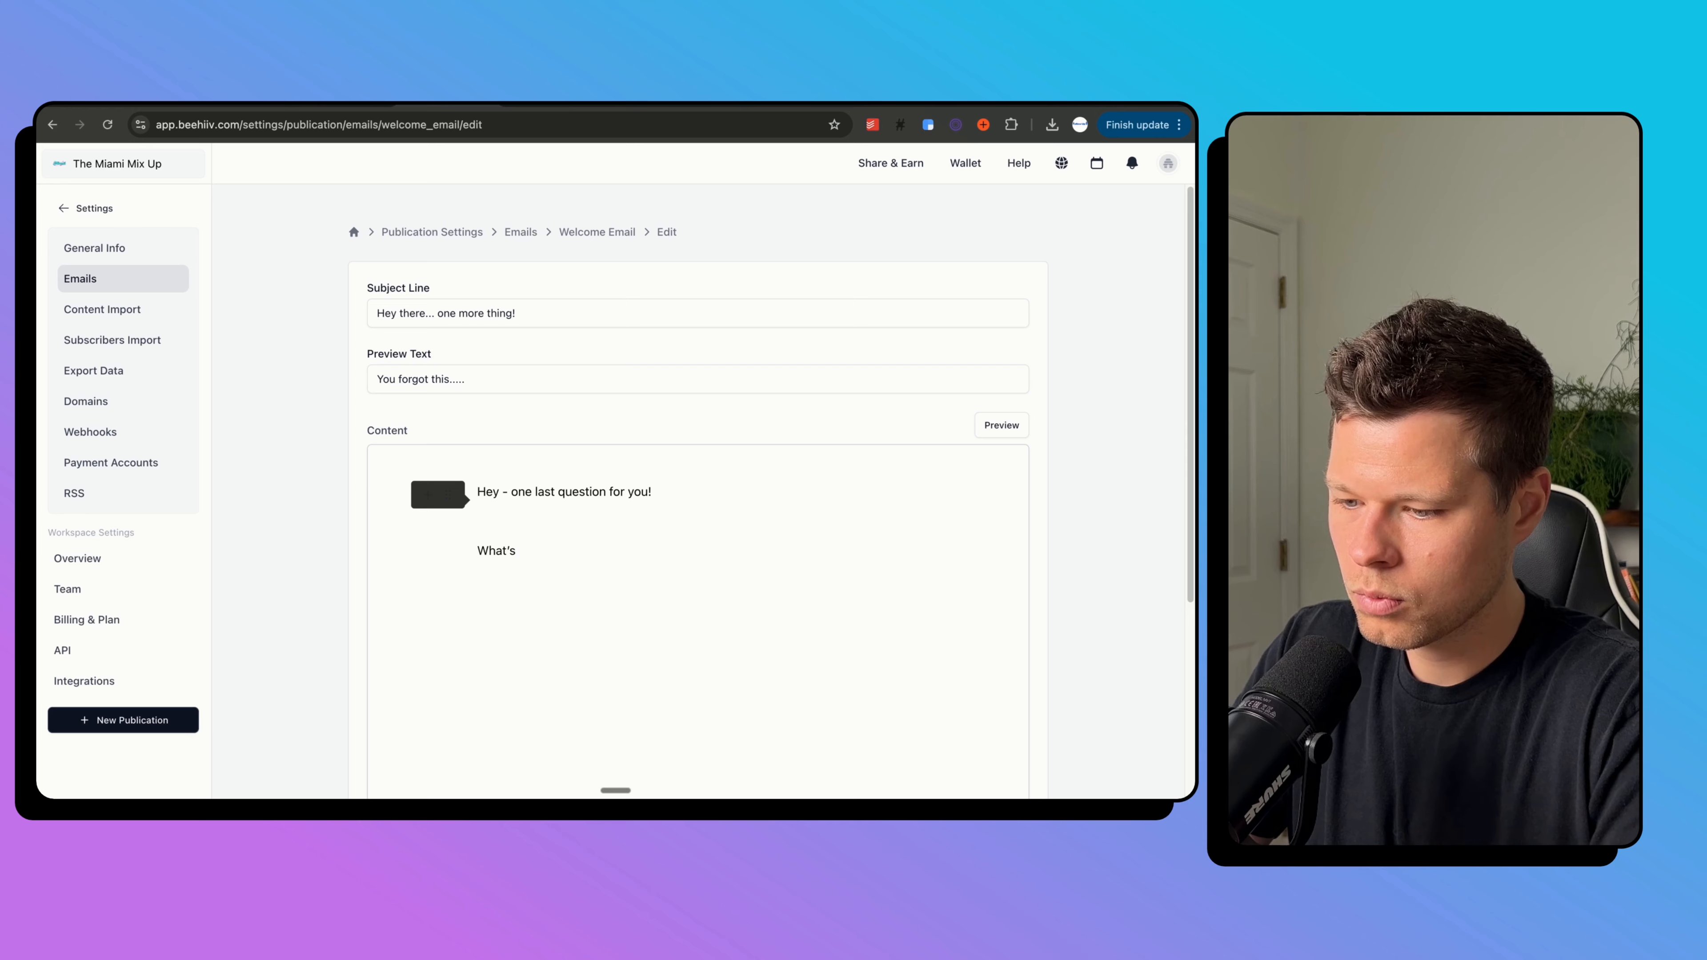
{"action": "type", "text": "your favorite"}
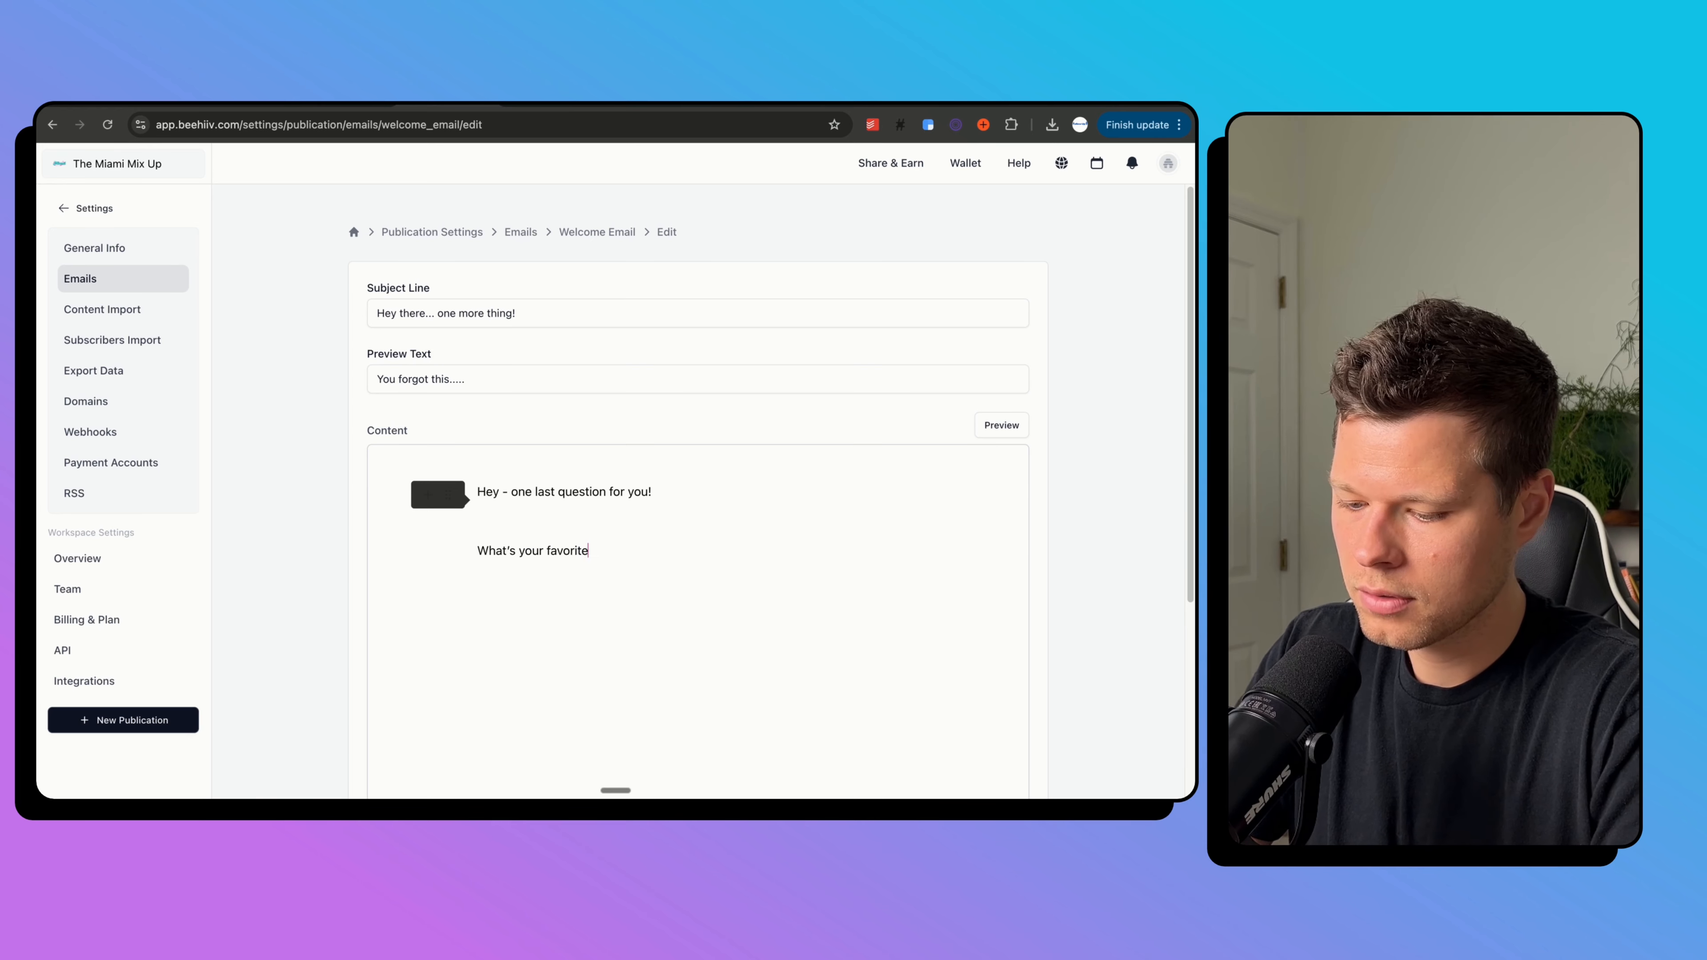
{"action": "type", "text": " spot to eat a"}
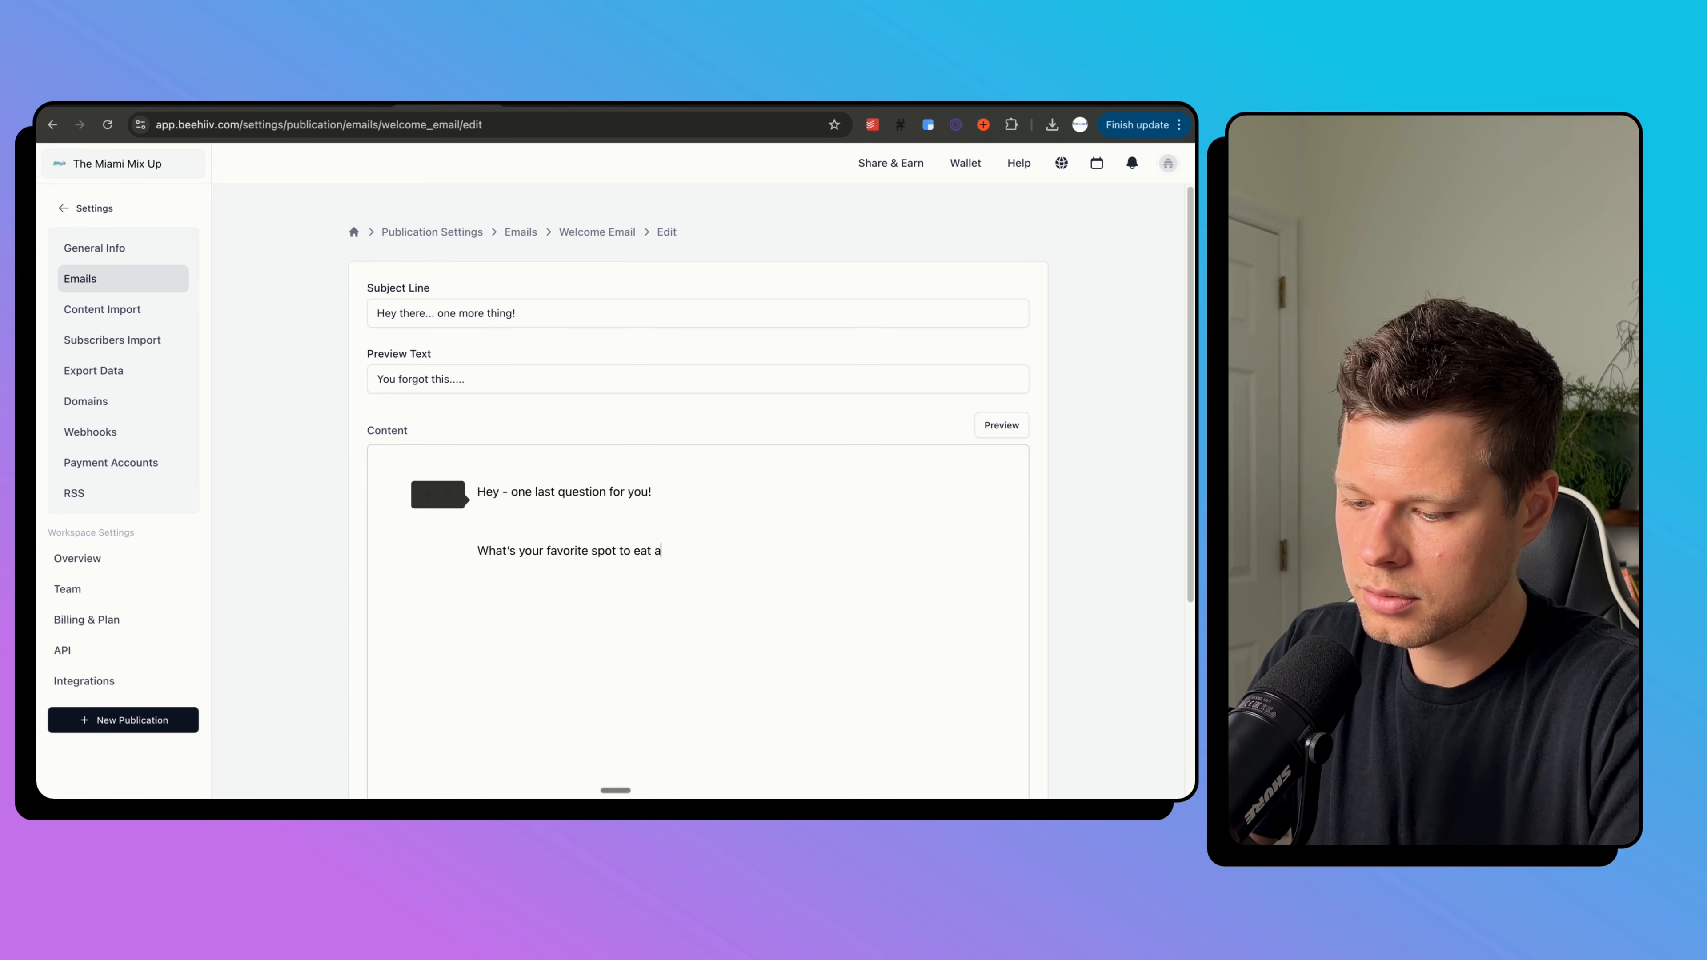
{"action": "type", "text": "t in t"}
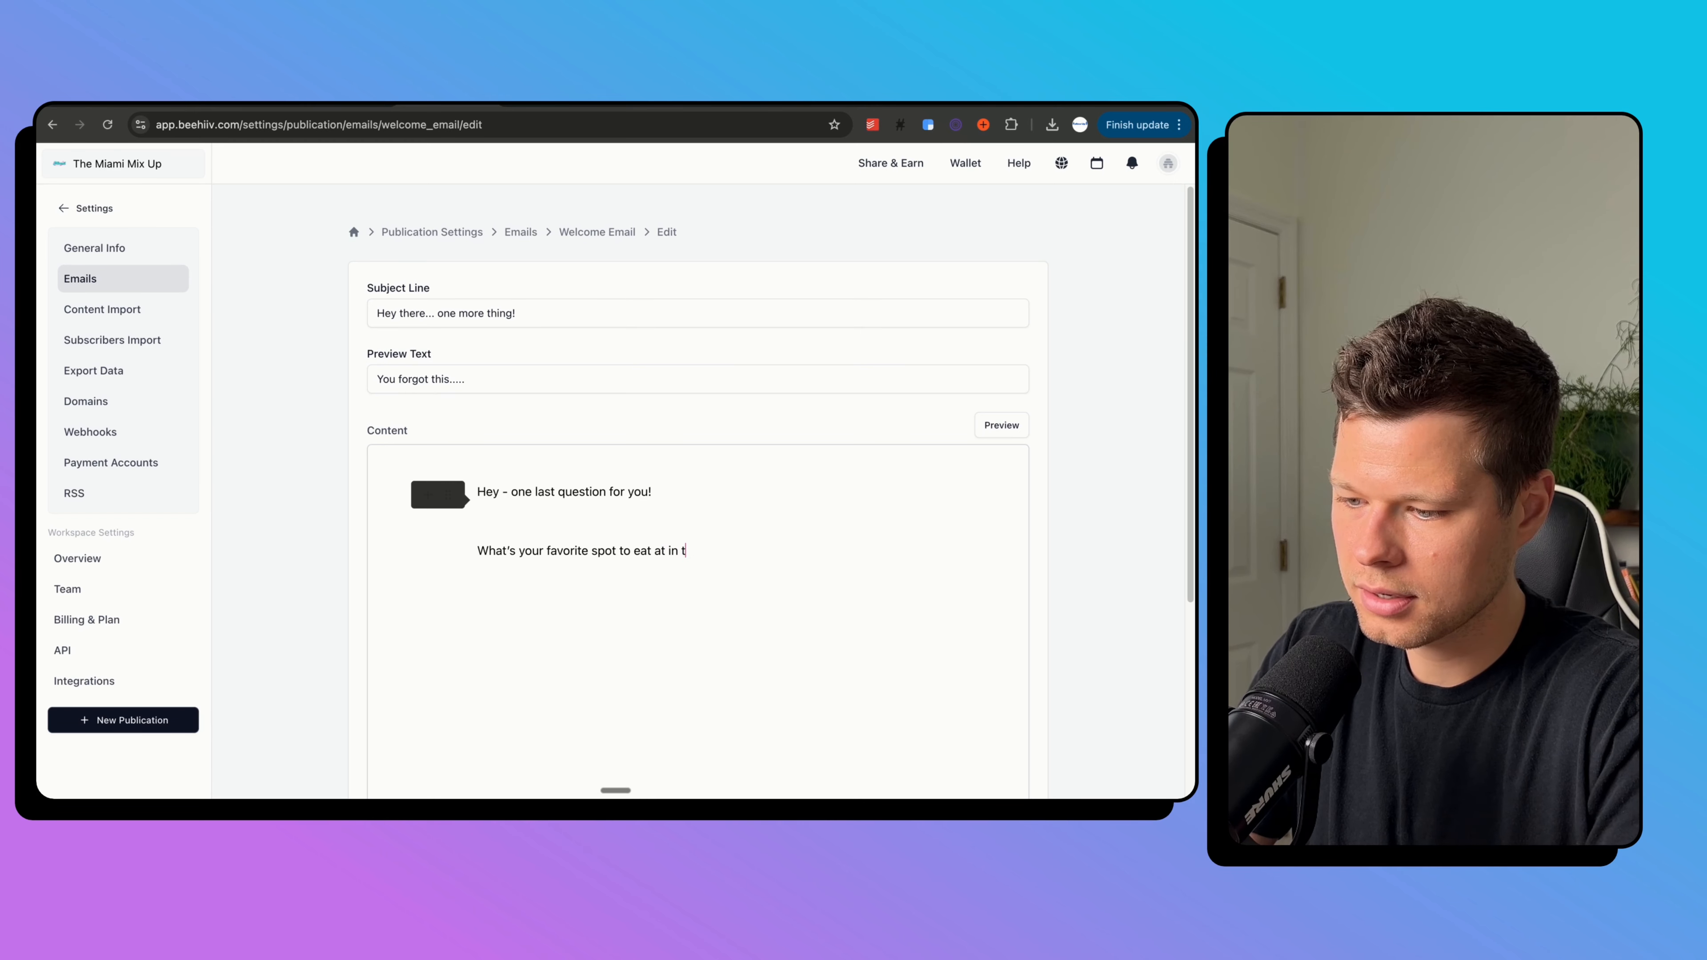
{"action": "type", "text": "own? I'm tryi"}
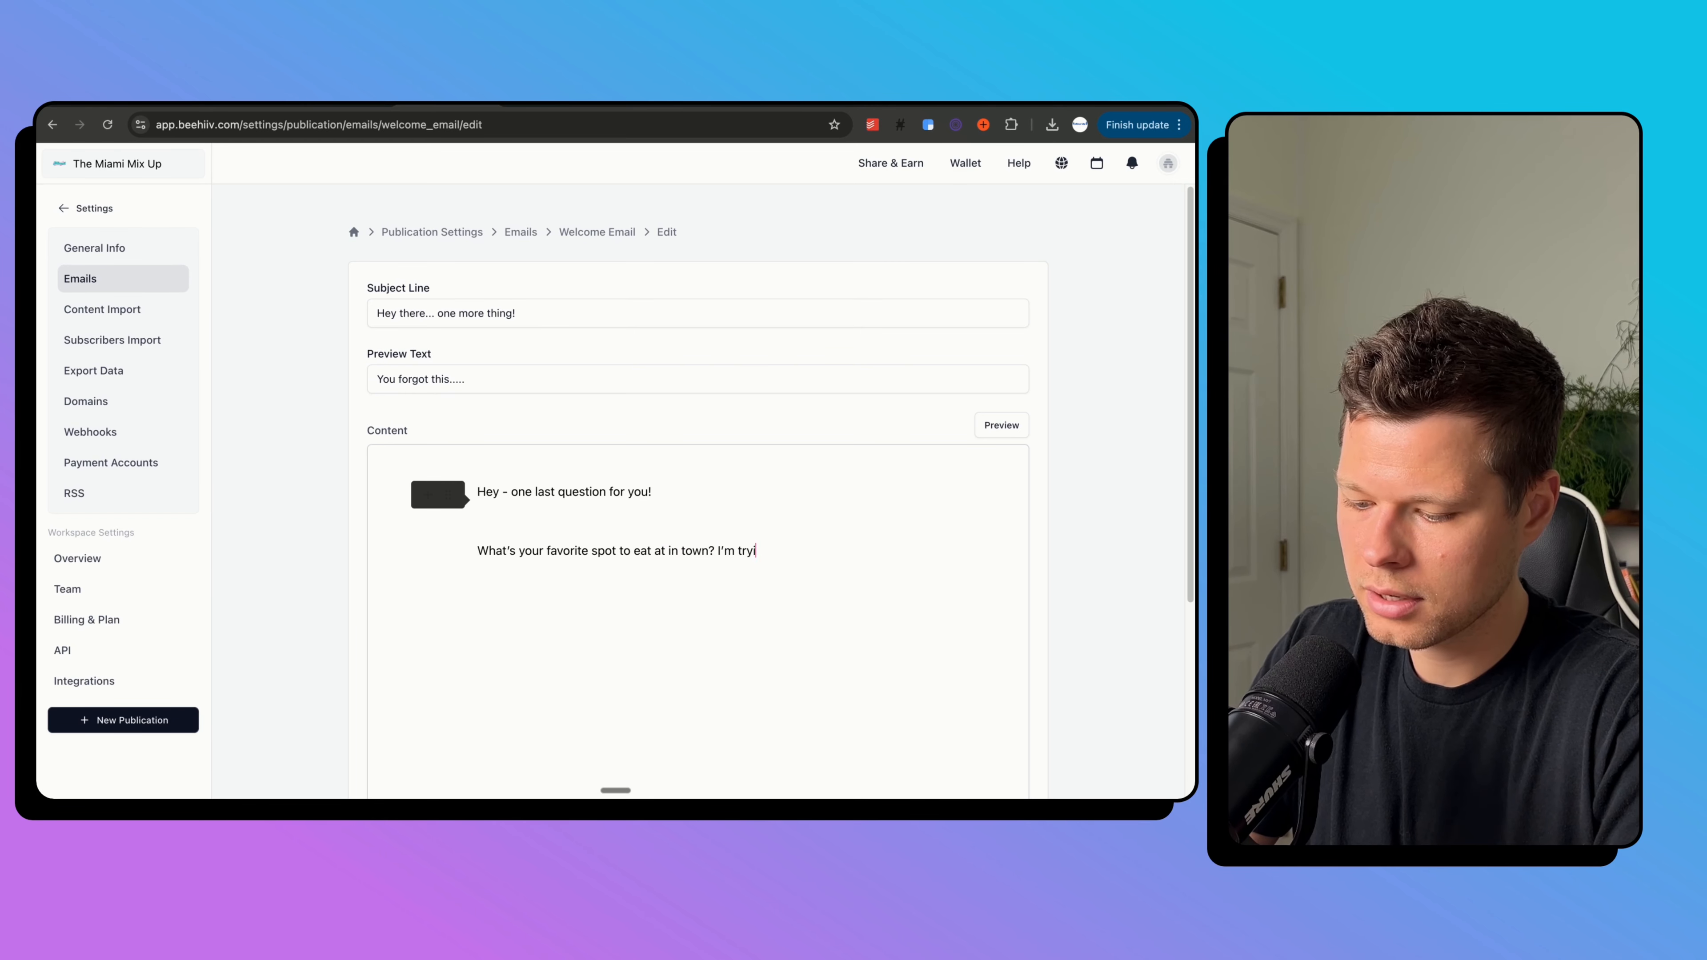
{"action": "type", "text": "ng to see something"}
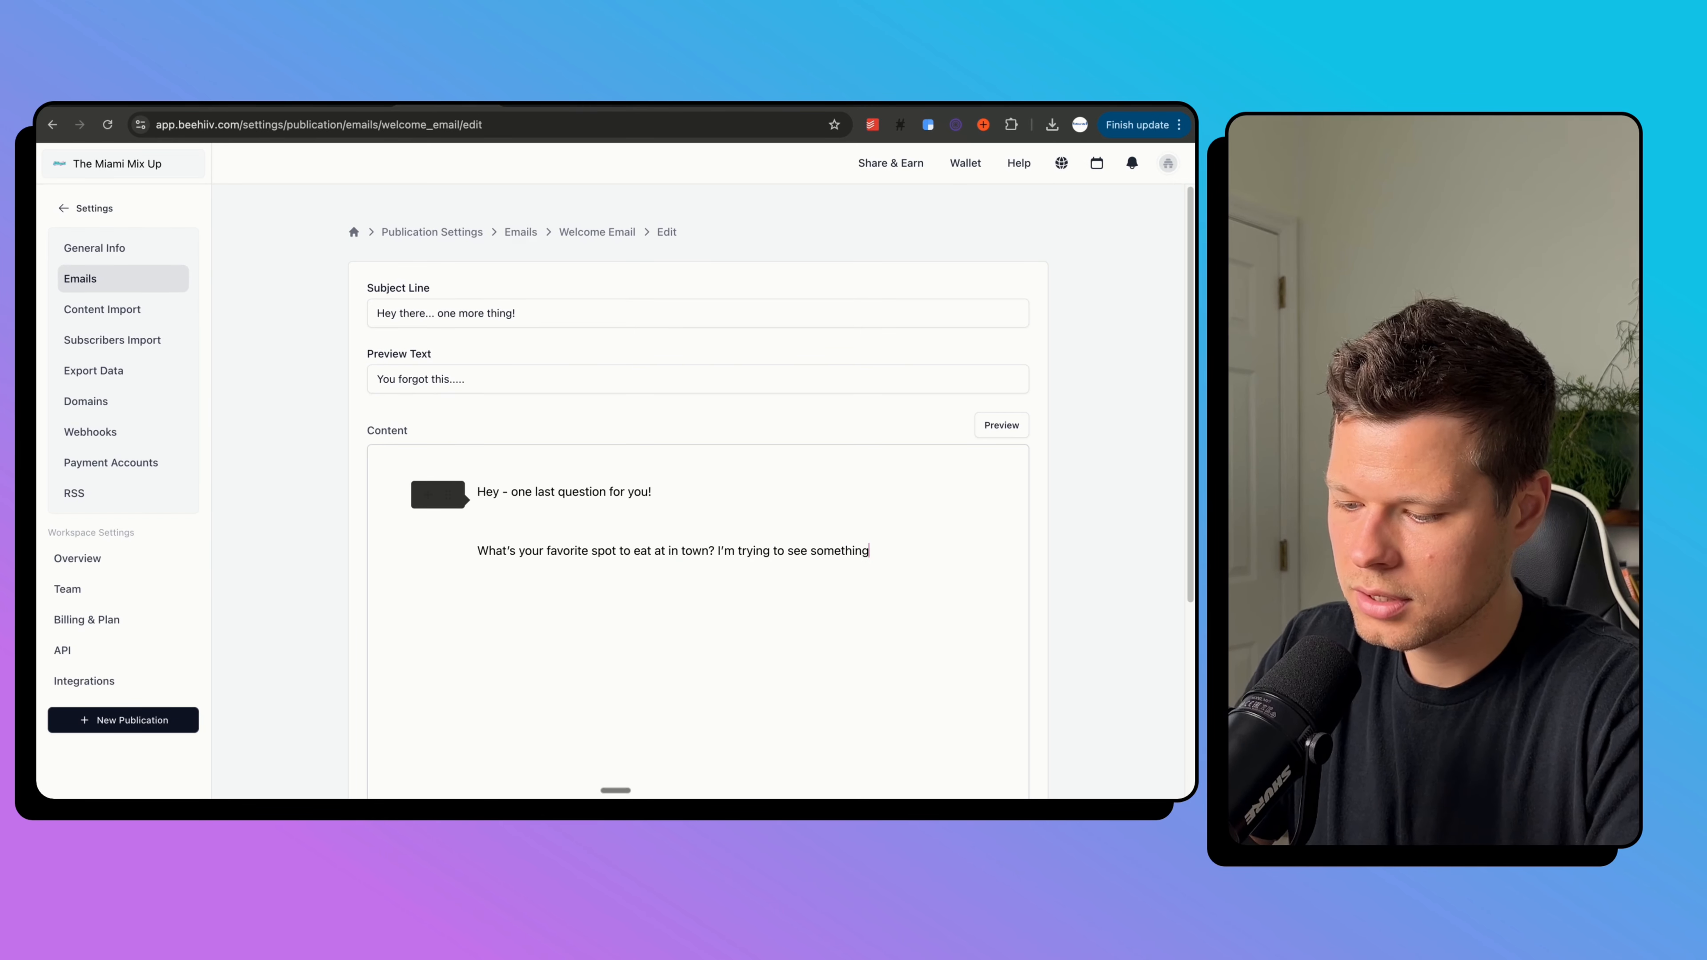
{"action": "type", "text": "."}
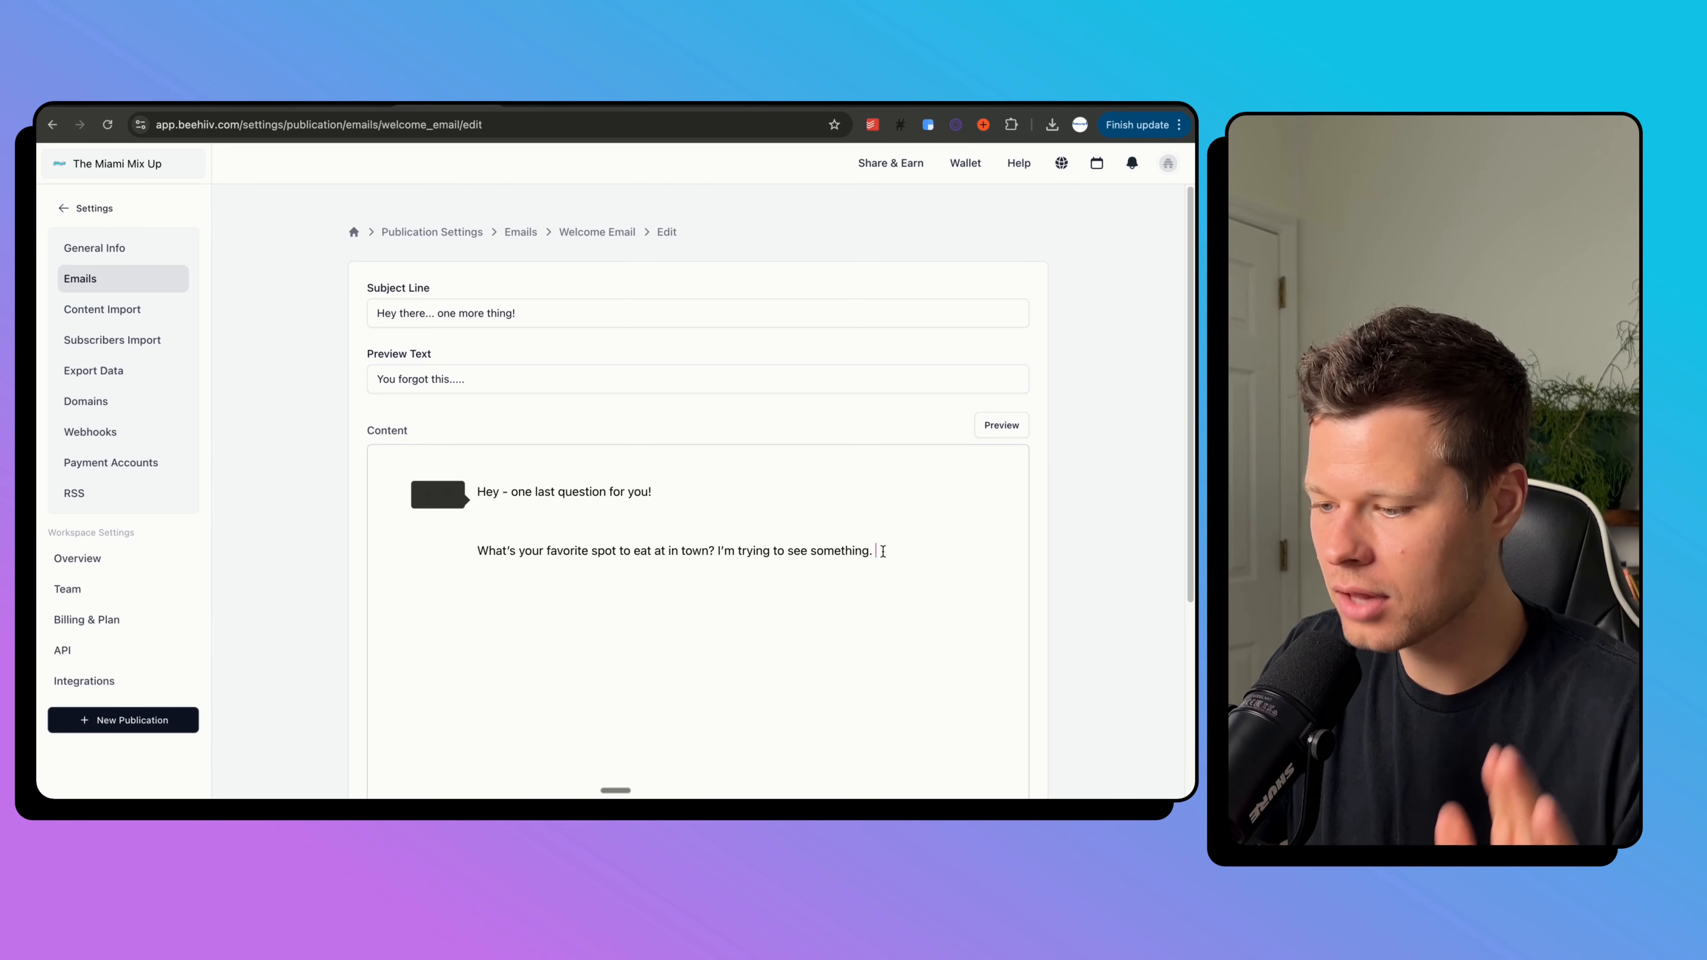
{"action": "key", "text": "Return"}
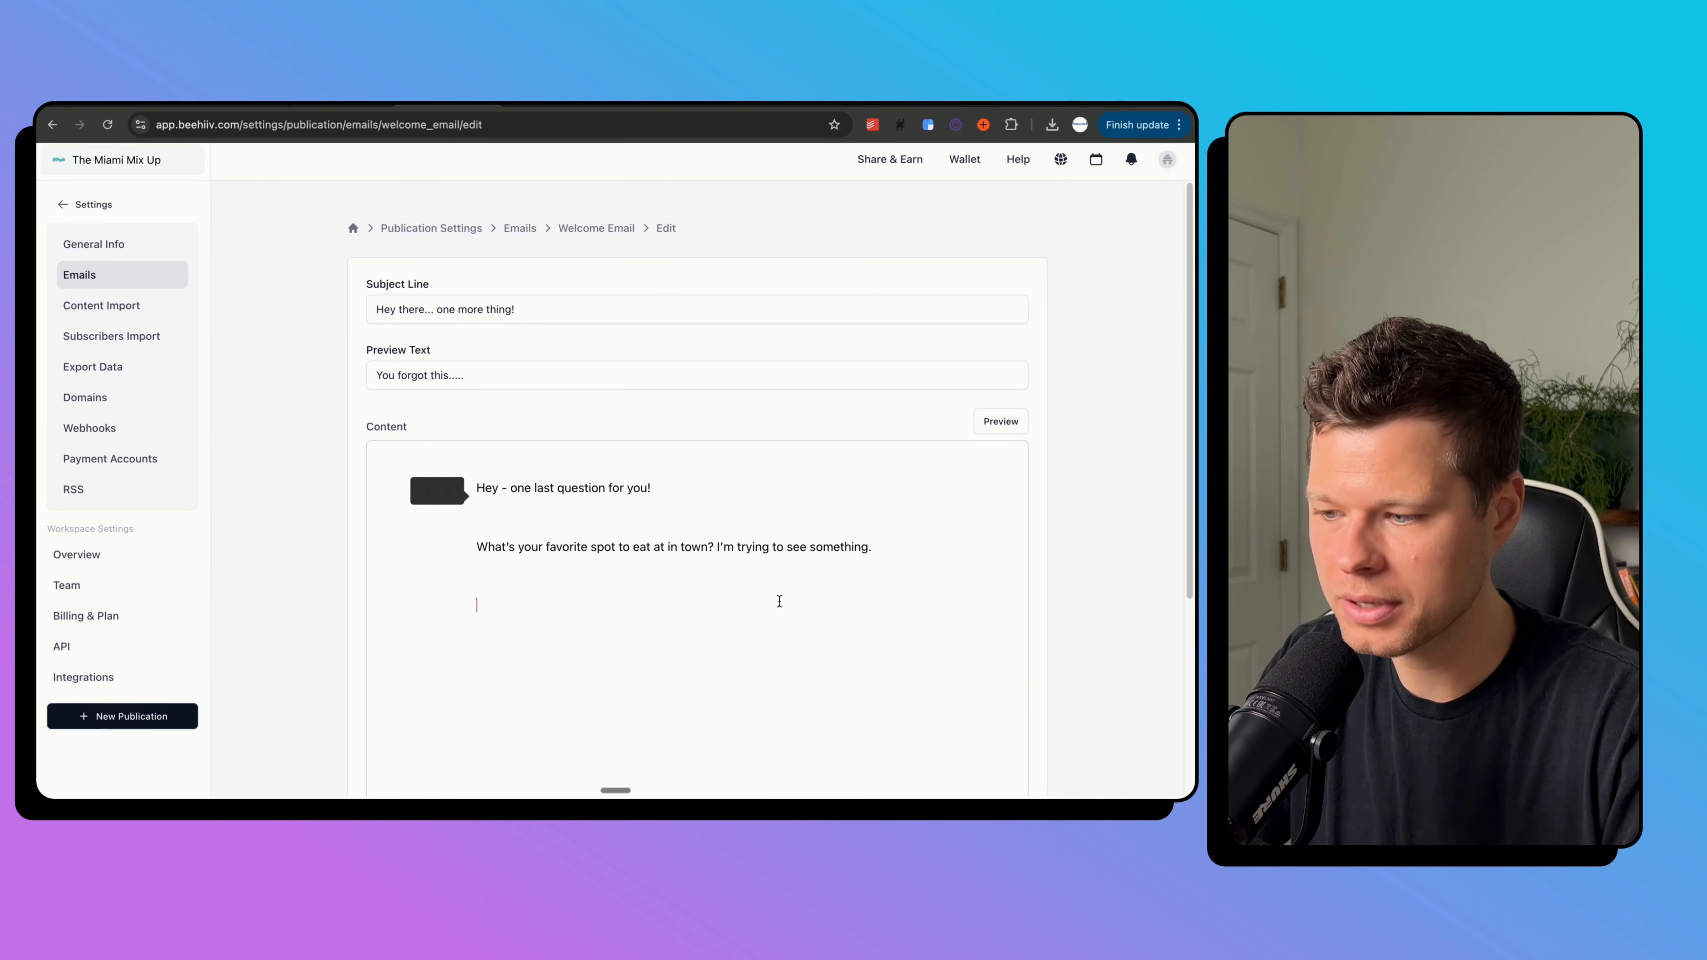
{"action": "scroll", "coordinate": [777, 599], "scroll_direction": "down", "scroll_amount": 2}
{"action": "scroll", "coordinate": [778, 598], "scroll_direction": "up", "scroll_amount": 2}
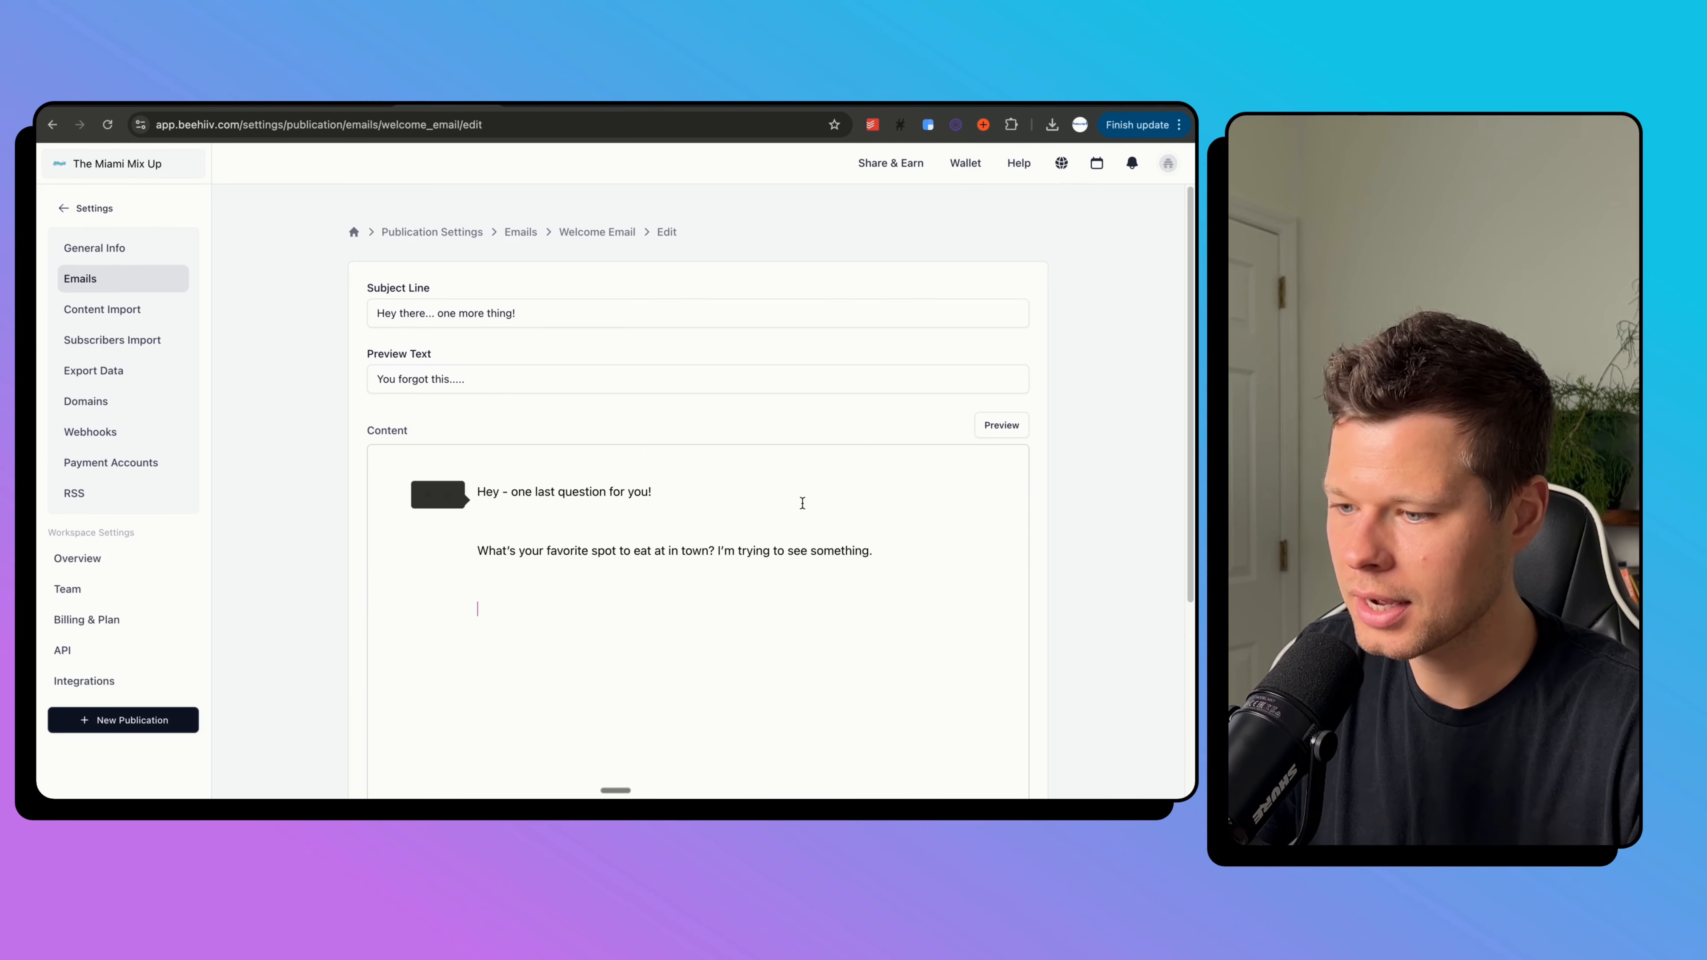
Preview the welcome email, then save it.
{"action": "left_click", "coordinate": [1005, 426]}
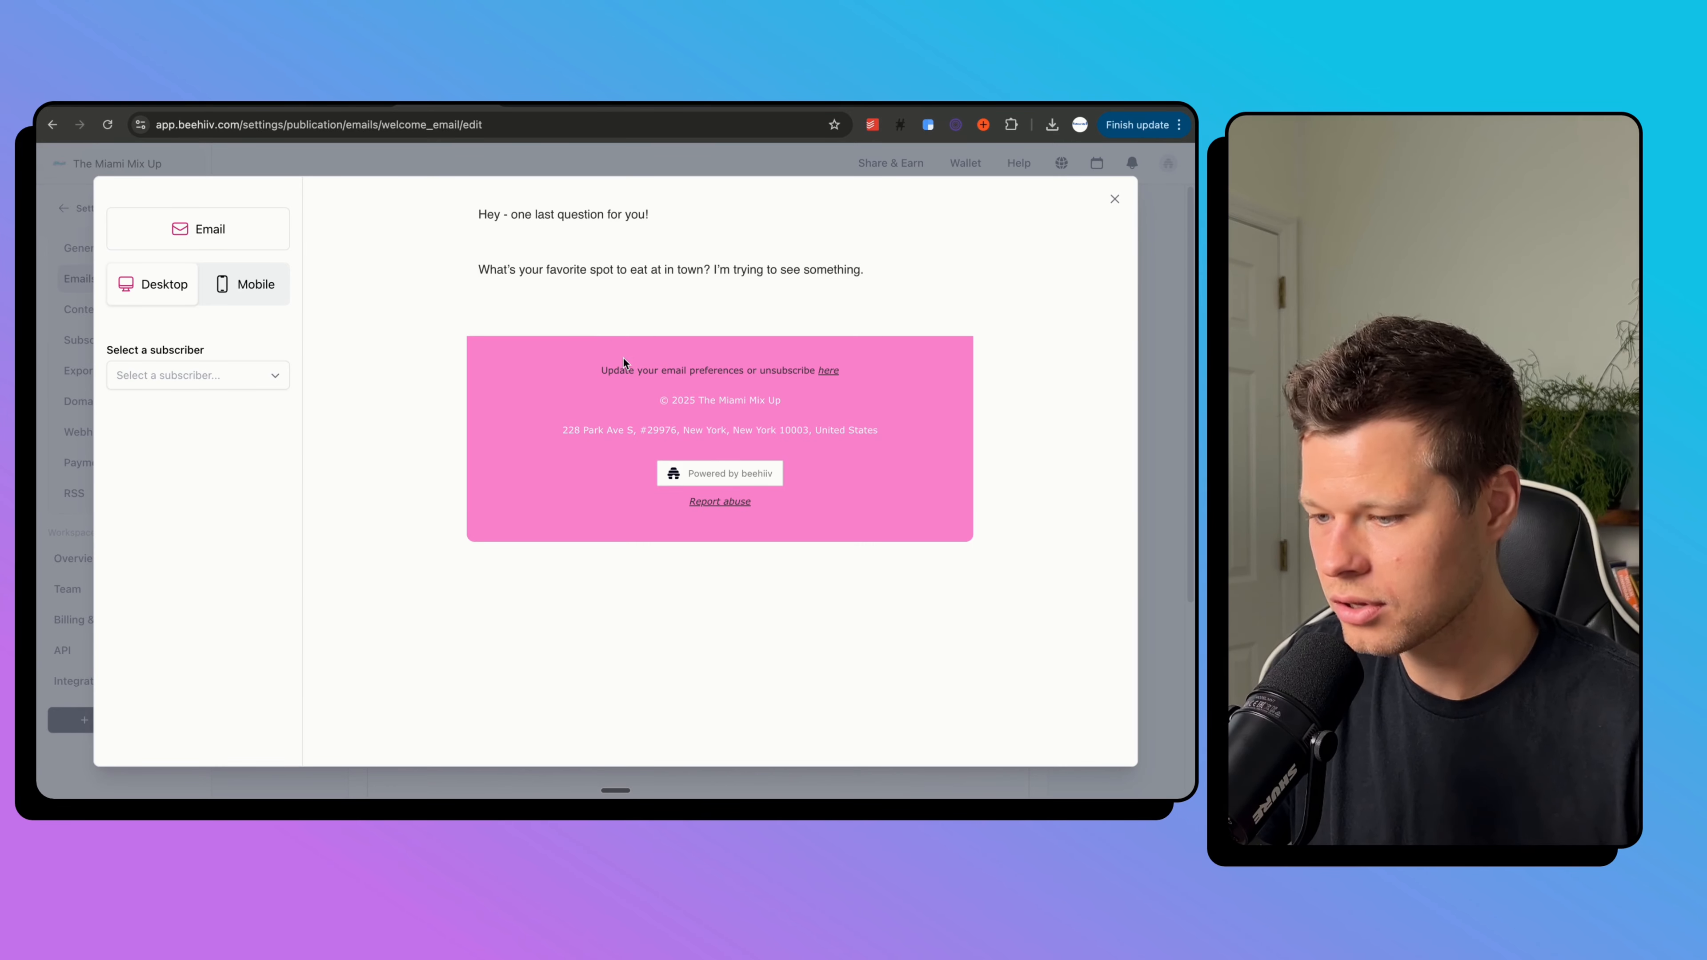
{"action": "left_click", "coordinate": [1115, 199]}
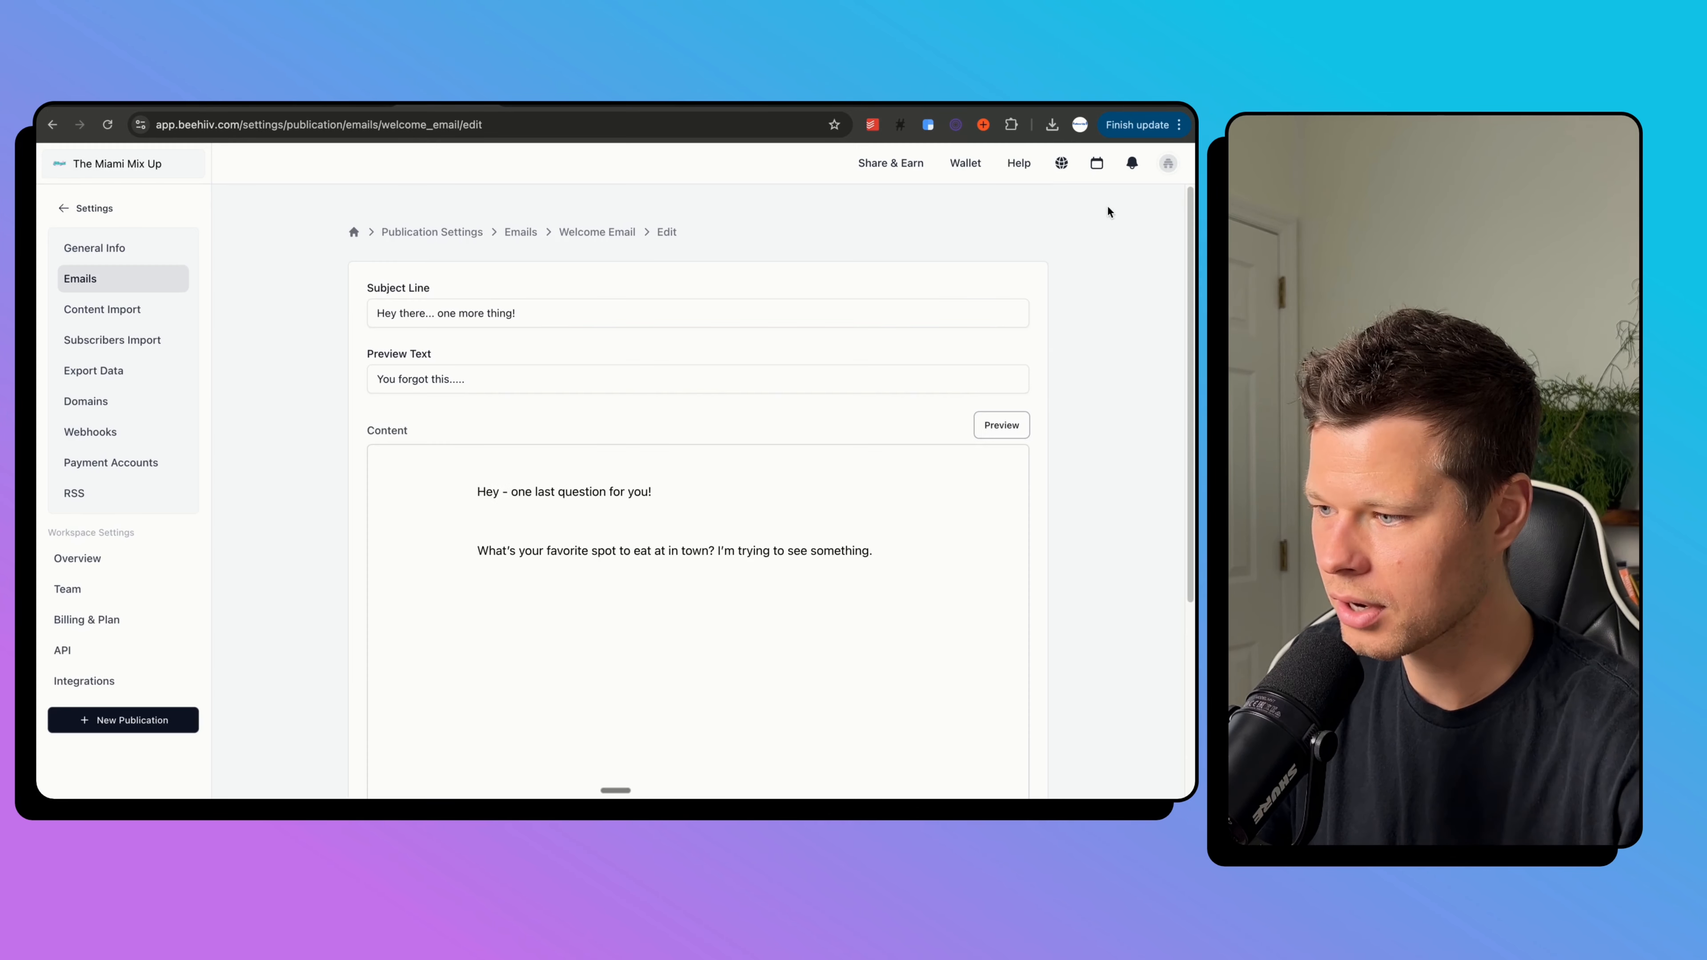
{"action": "scroll", "coordinate": [949, 609], "scroll_direction": "down", "scroll_amount": 5}
{"action": "left_click", "coordinate": [1008, 730]}
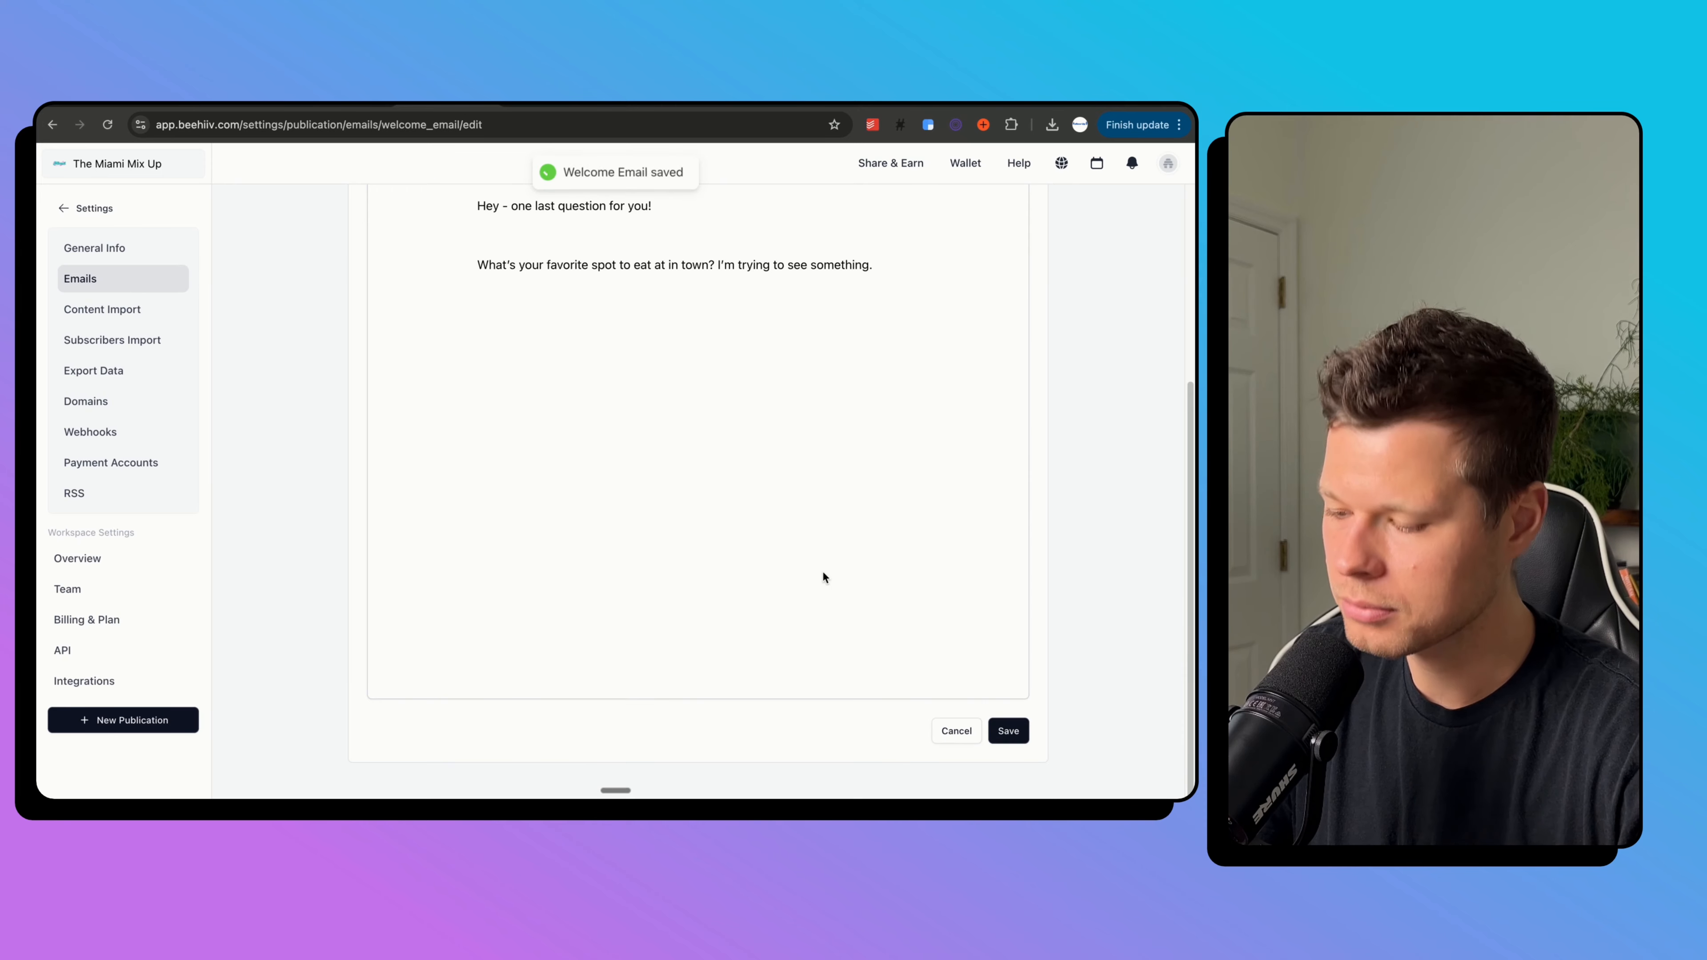
{"action": "scroll", "coordinate": [362, 187], "scroll_direction": "up", "scroll_amount": 5}
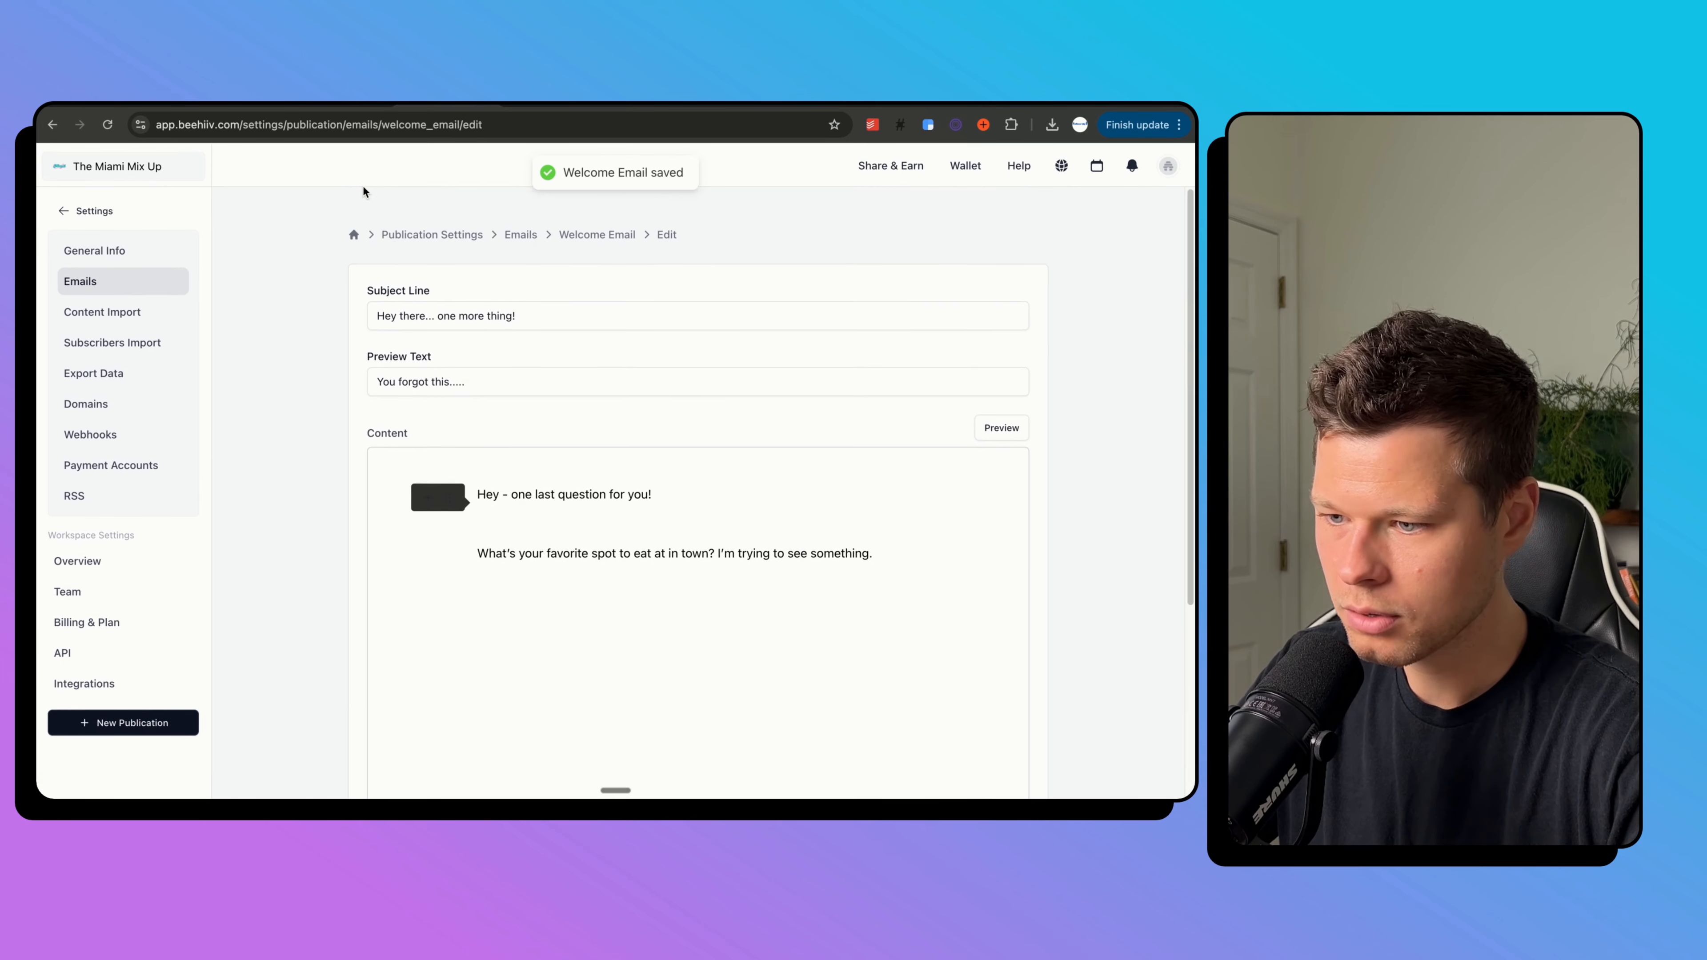
Enable the Welcome Email for new subscribers and return to the dashboard.
{"action": "left_click", "coordinate": [579, 232]}
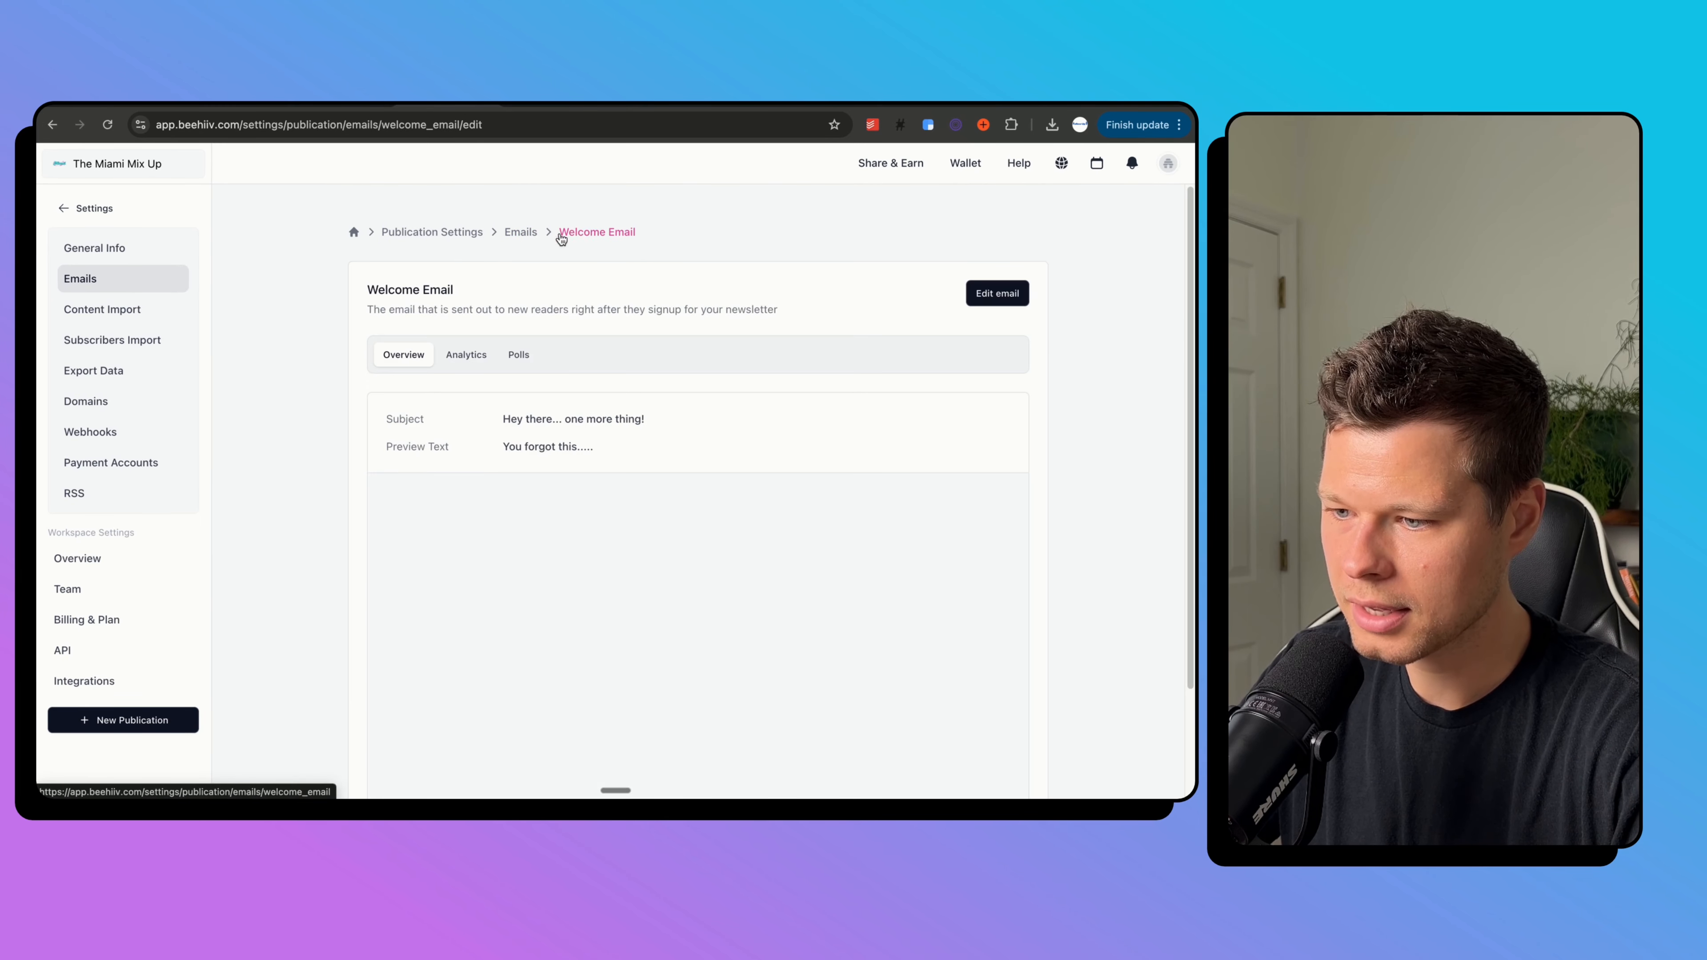
{"action": "left_click", "coordinate": [519, 231]}
{"action": "scroll", "coordinate": [596, 467], "scroll_direction": "down", "scroll_amount": 10}
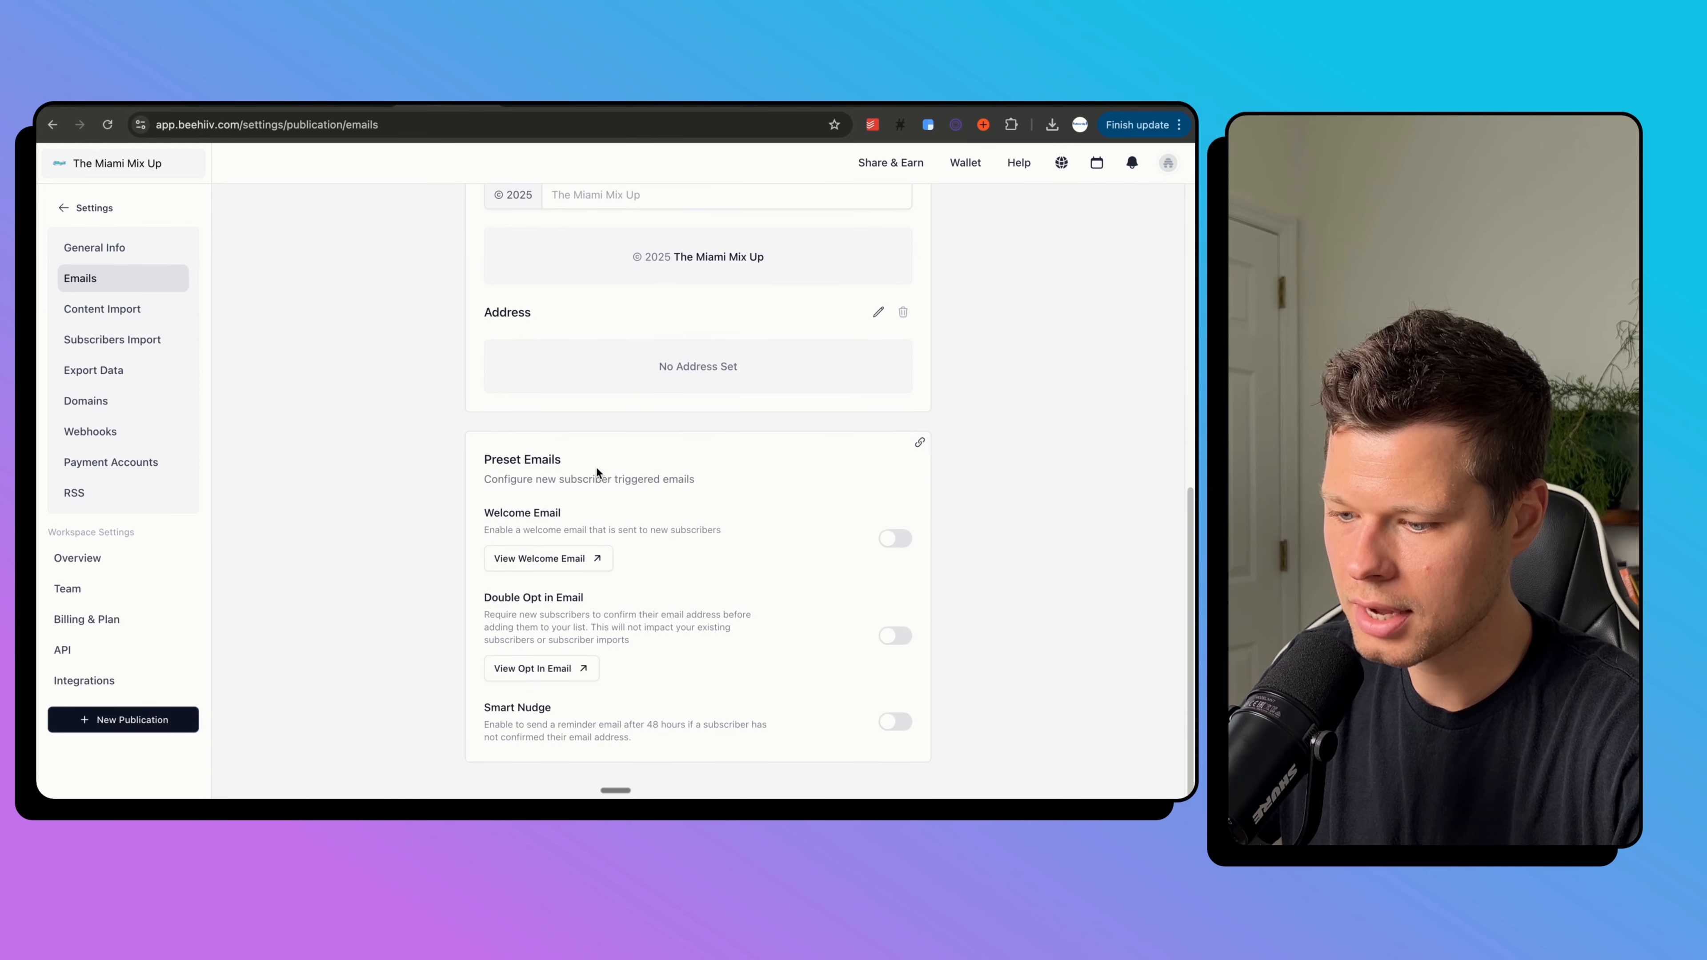
{"action": "left_click", "coordinate": [895, 538]}
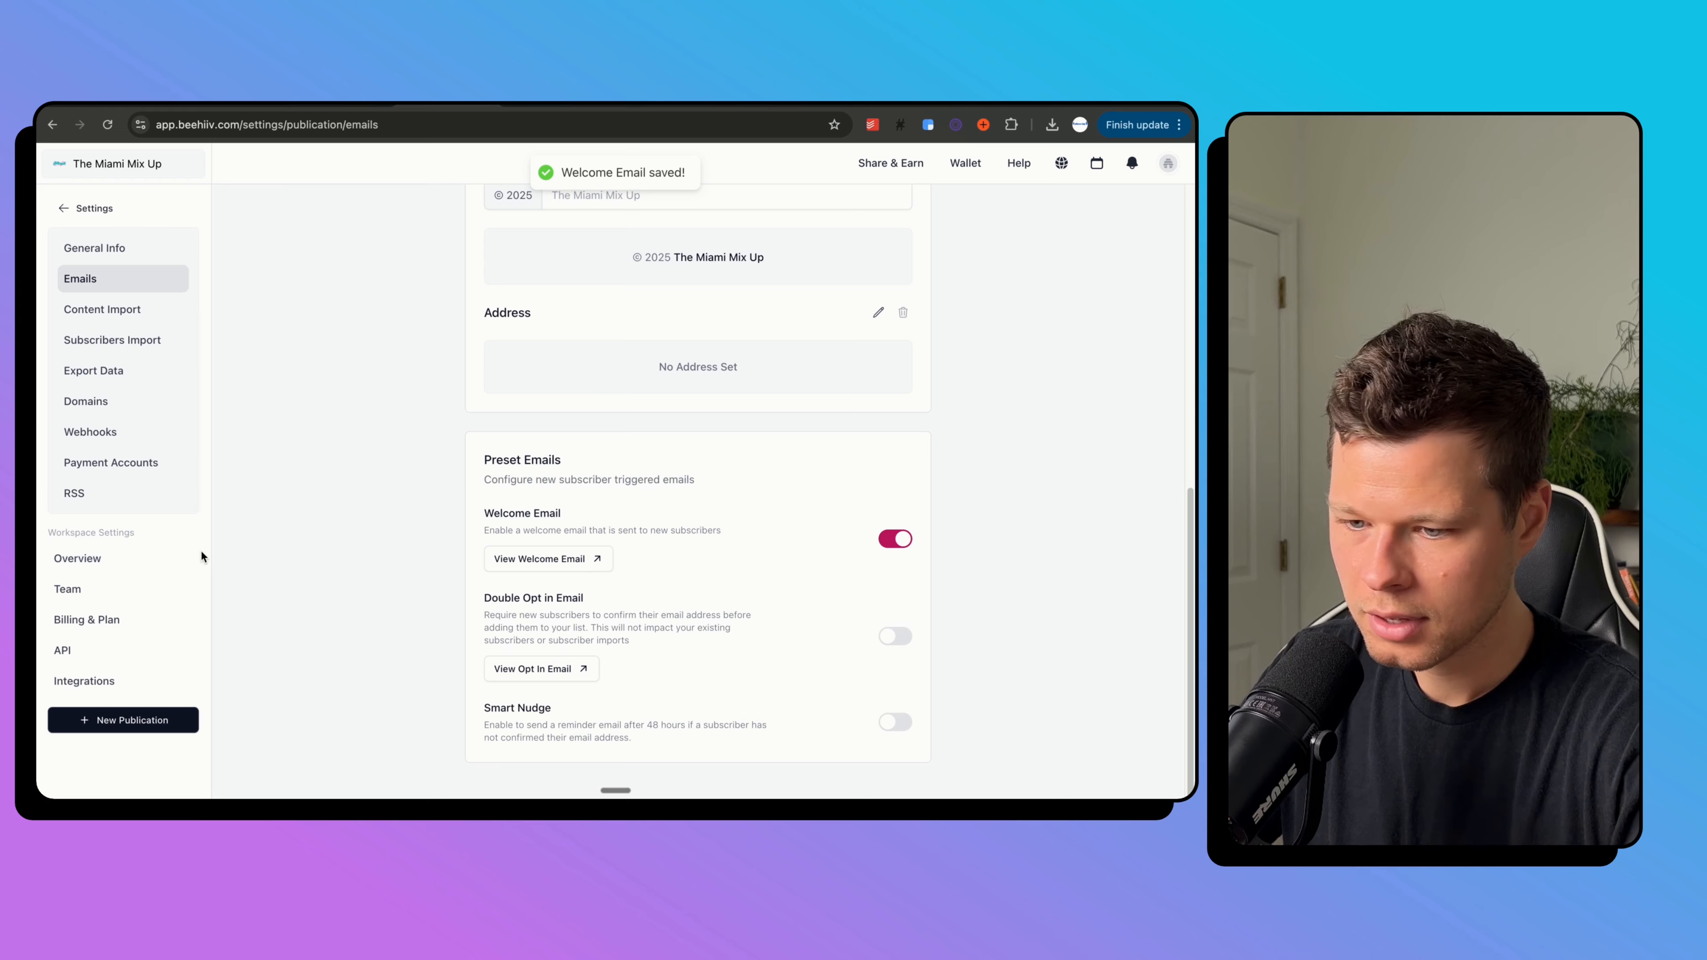
{"action": "left_click", "coordinate": [79, 212]}
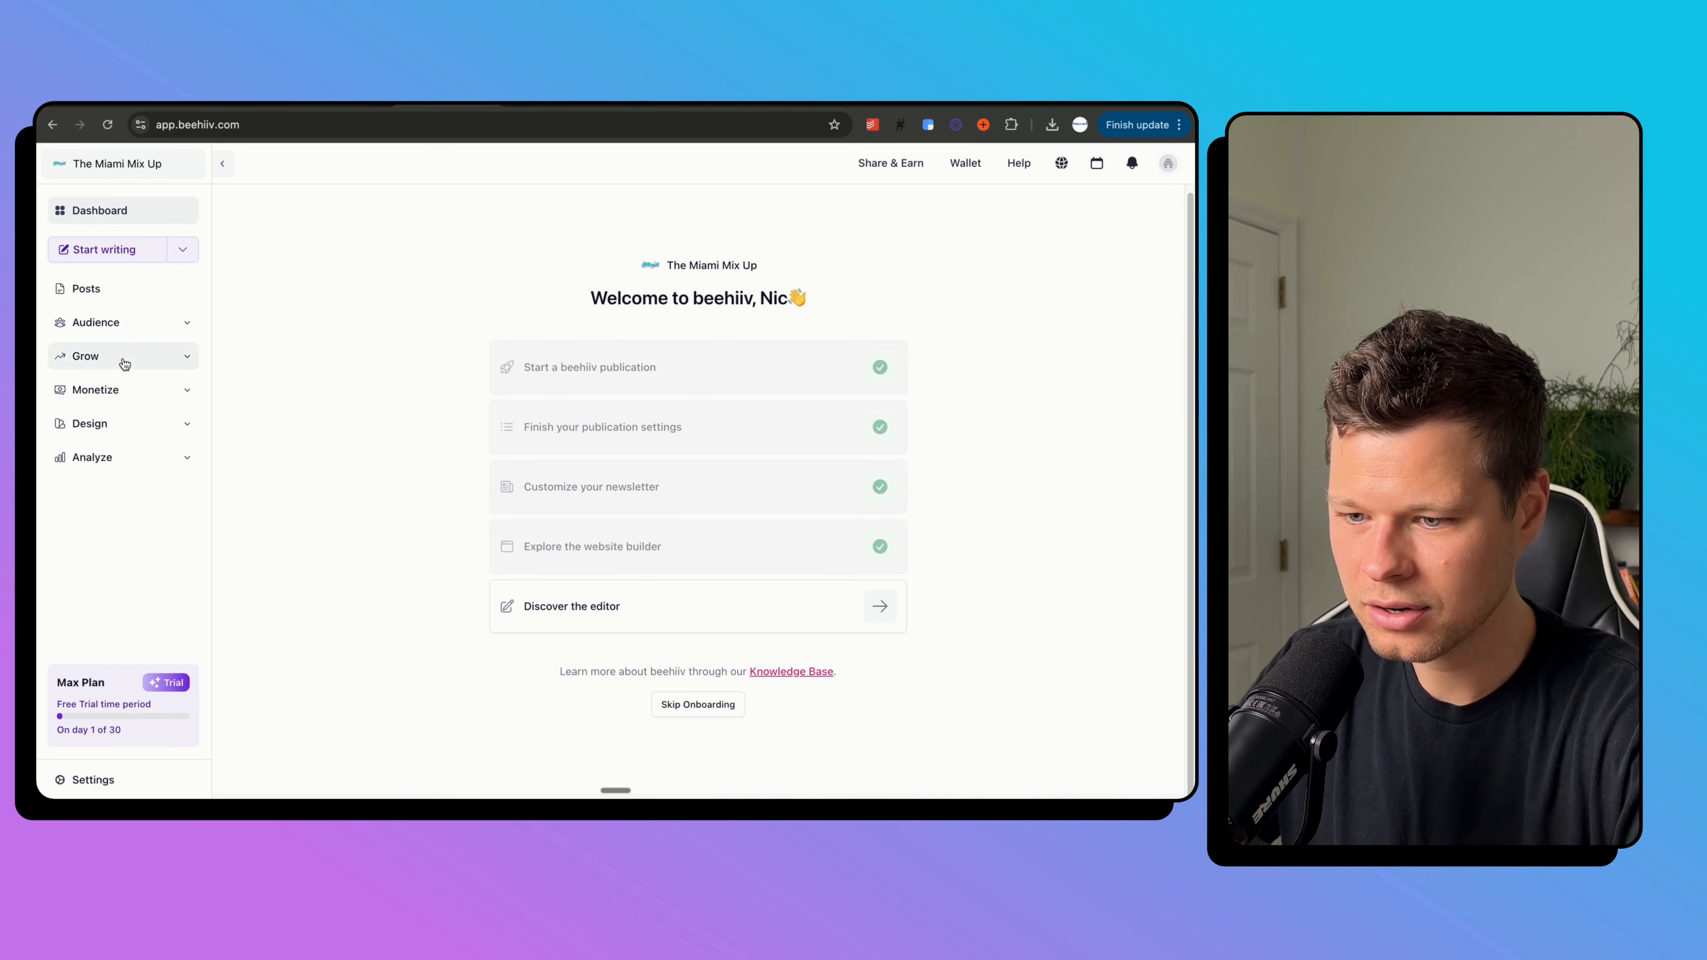
Create a new survey from the Audience > Surveys page.
{"action": "left_click", "coordinate": [129, 336]}
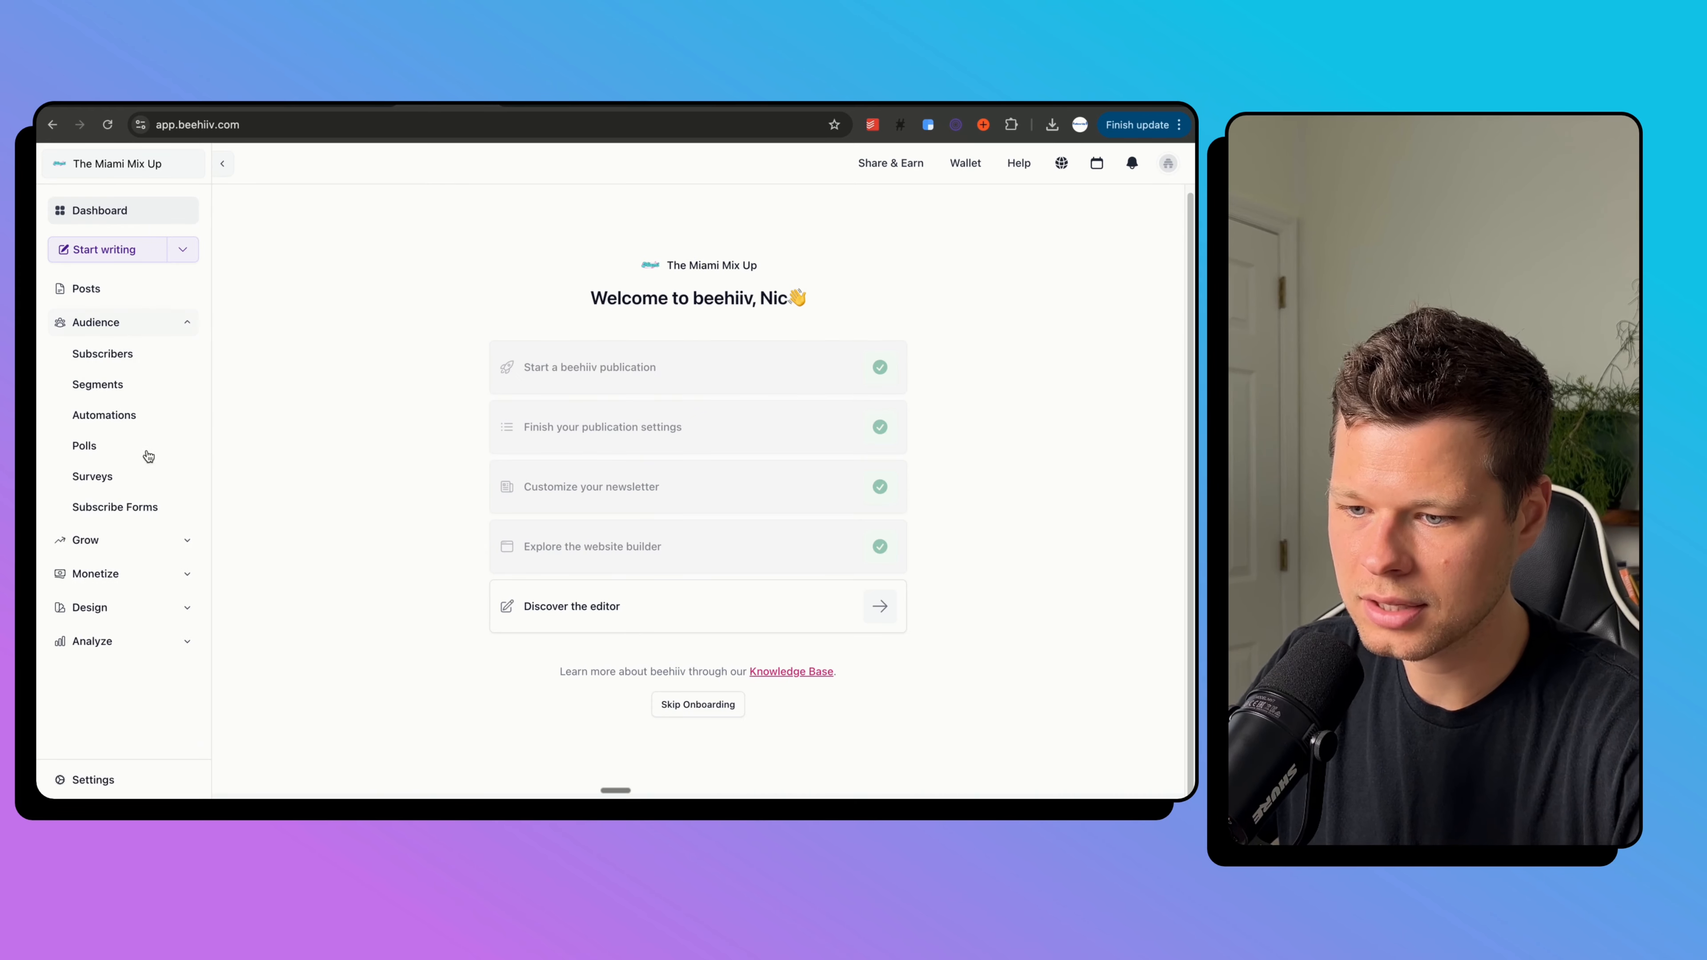
{"action": "left_click", "coordinate": [130, 477]}
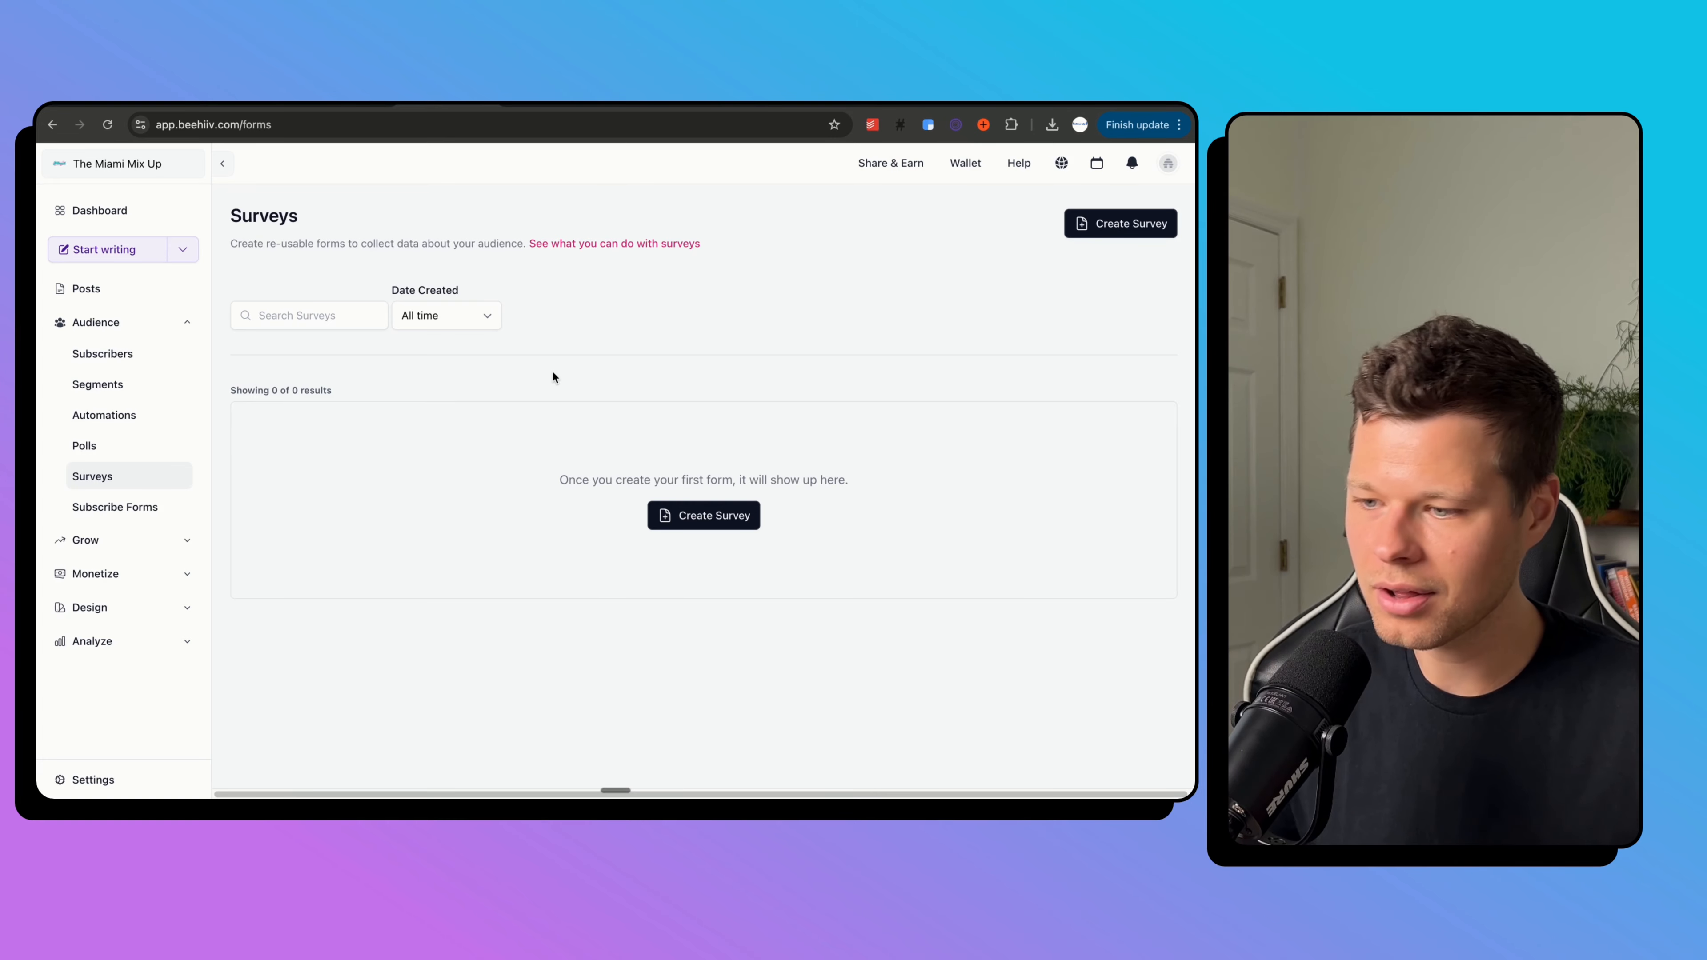
{"action": "left_click", "coordinate": [704, 517]}
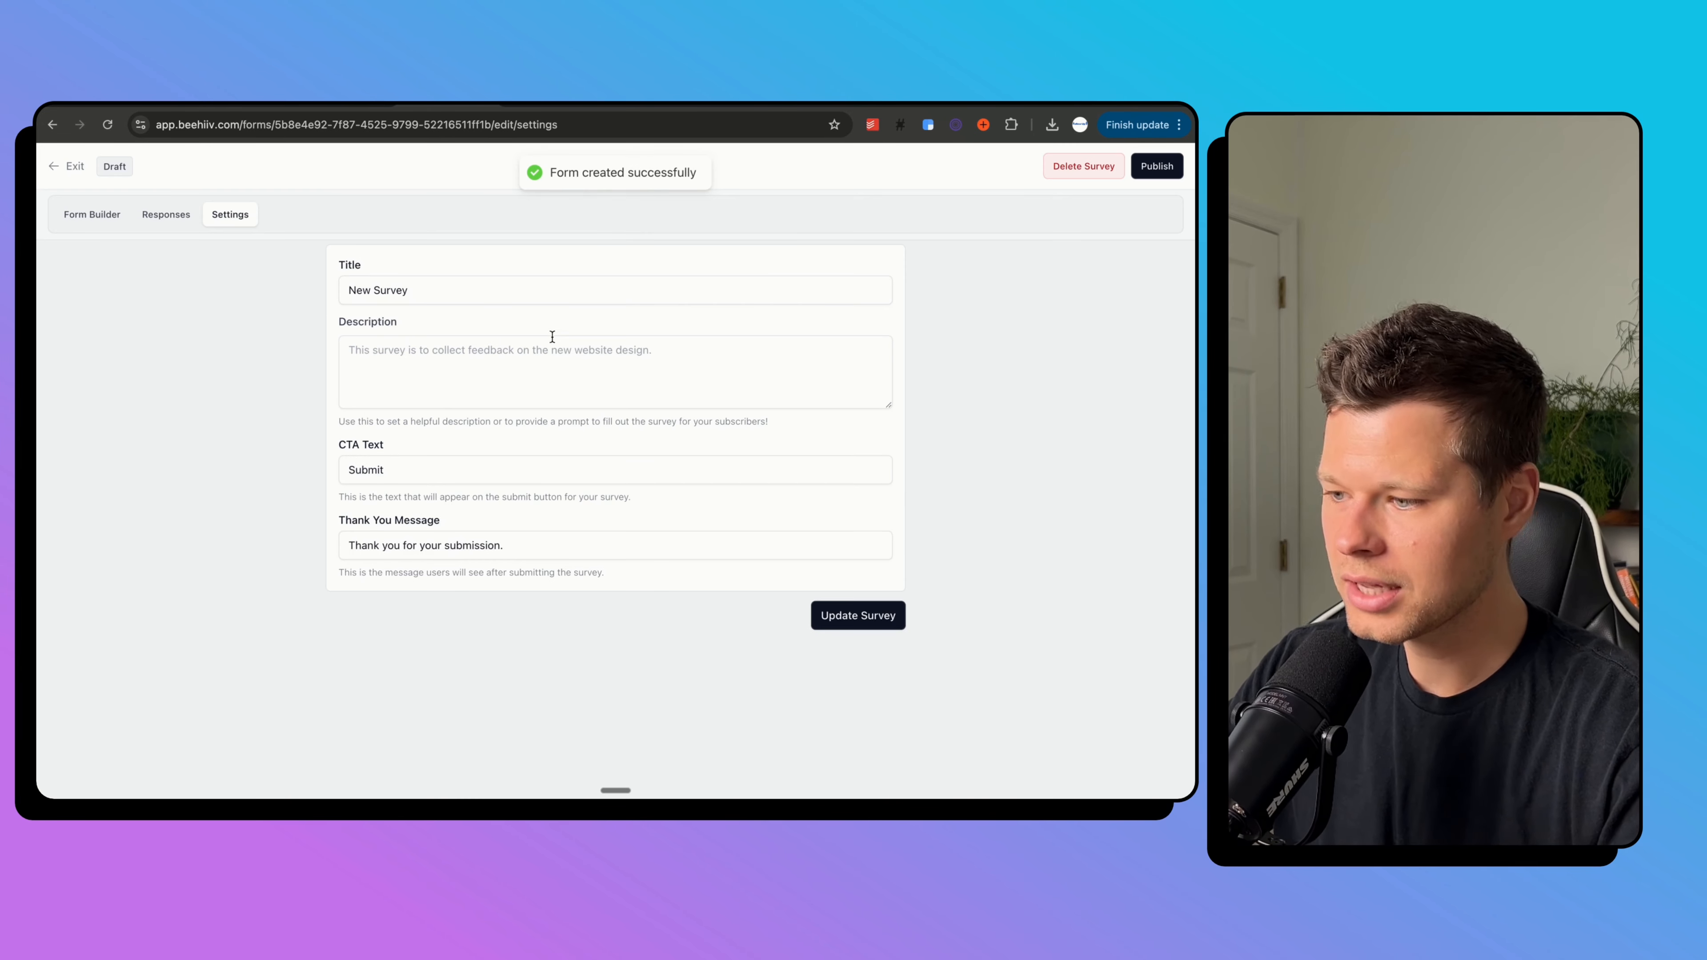
Give the survey the description 'Welcome survery' and exit to the Surveys list.
{"action": "left_click", "coordinate": [522, 296]}
{"action": "left_click", "coordinate": [499, 353]}
{"action": "type", "text": "Welcome survery"}
{"action": "left_click", "coordinate": [852, 619]}
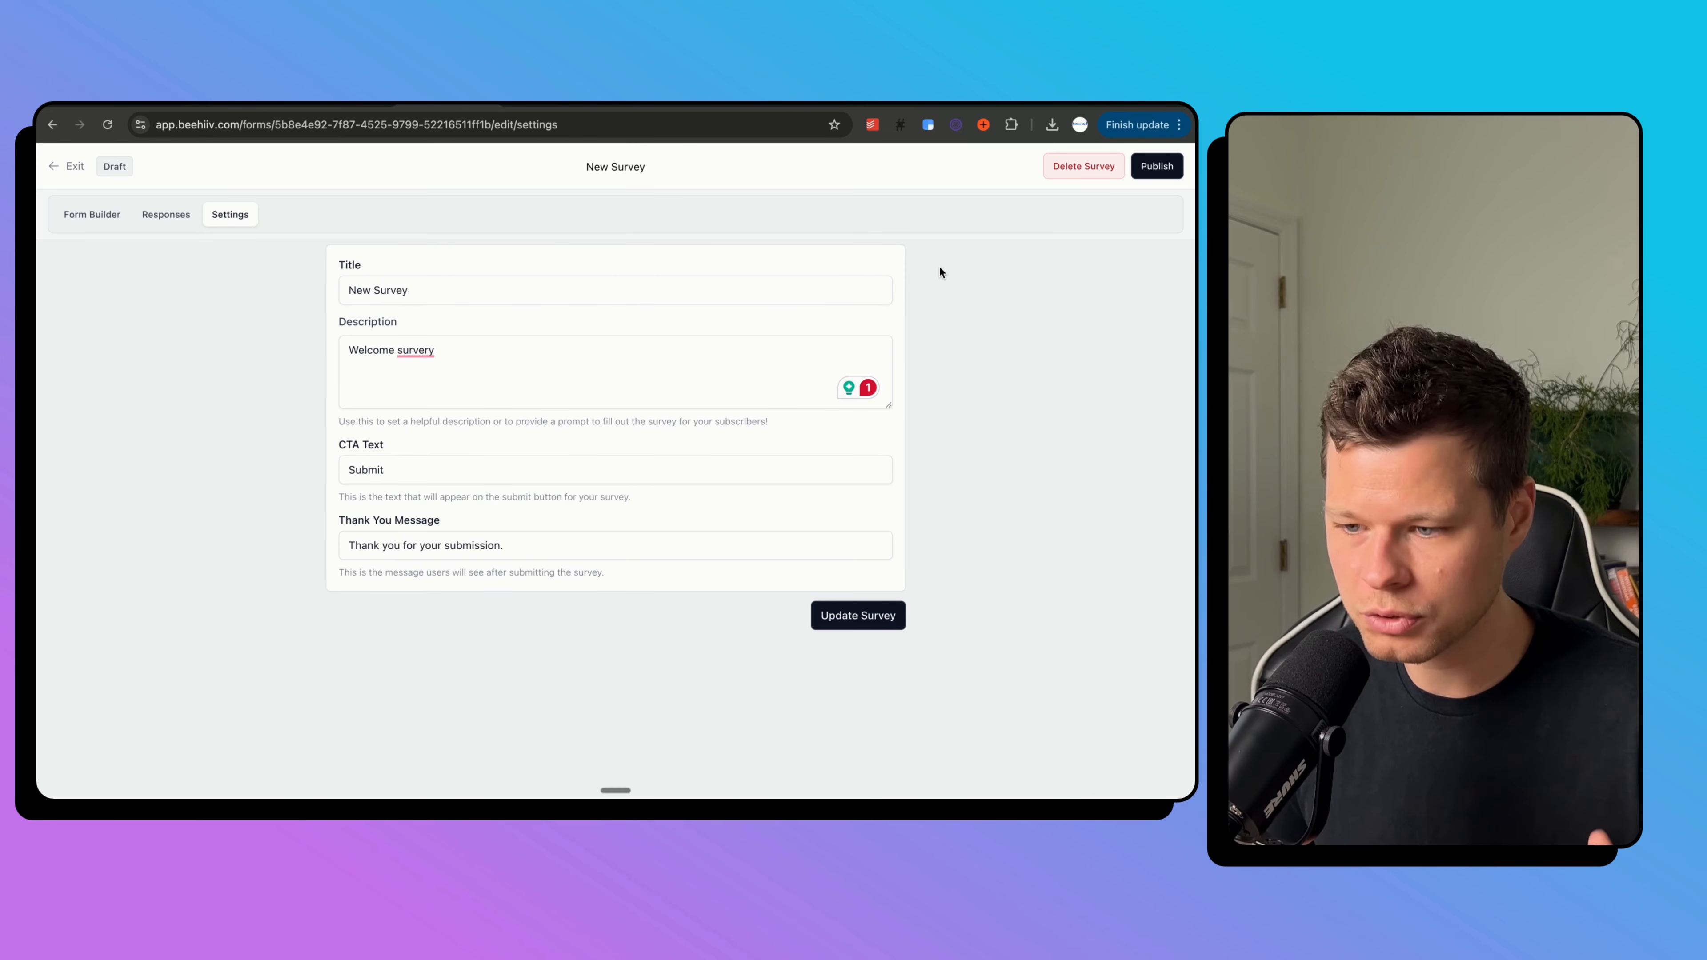
{"action": "left_click", "coordinate": [652, 361]}
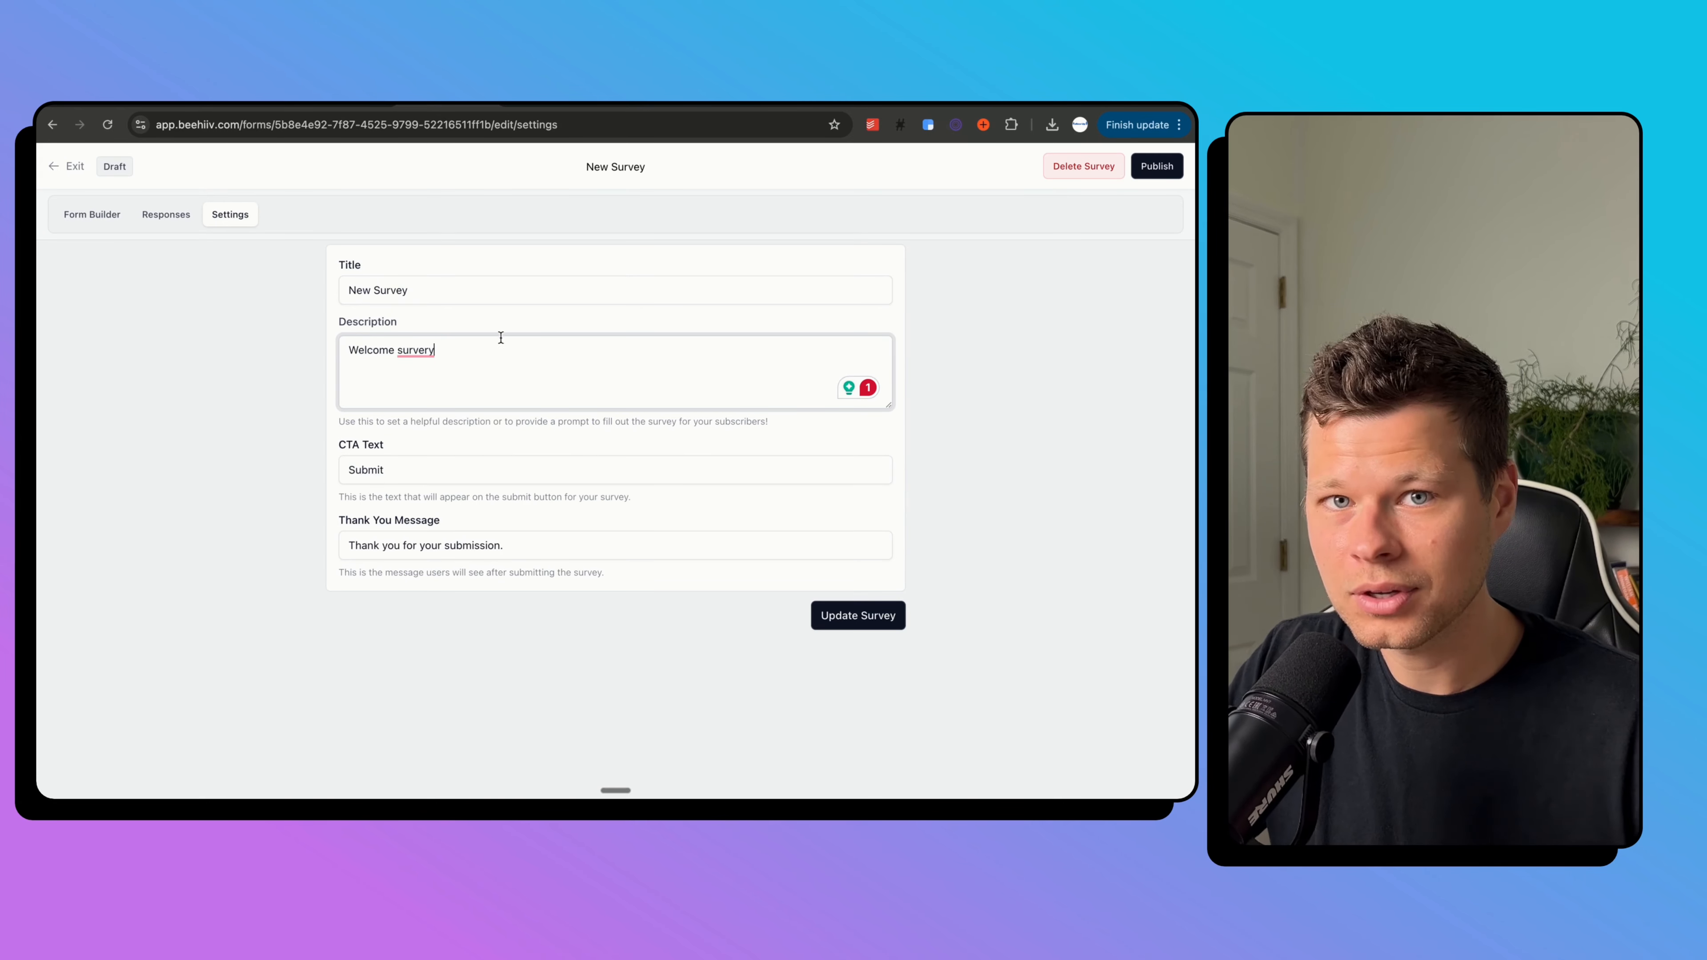
{"action": "left_click", "coordinate": [78, 169]}
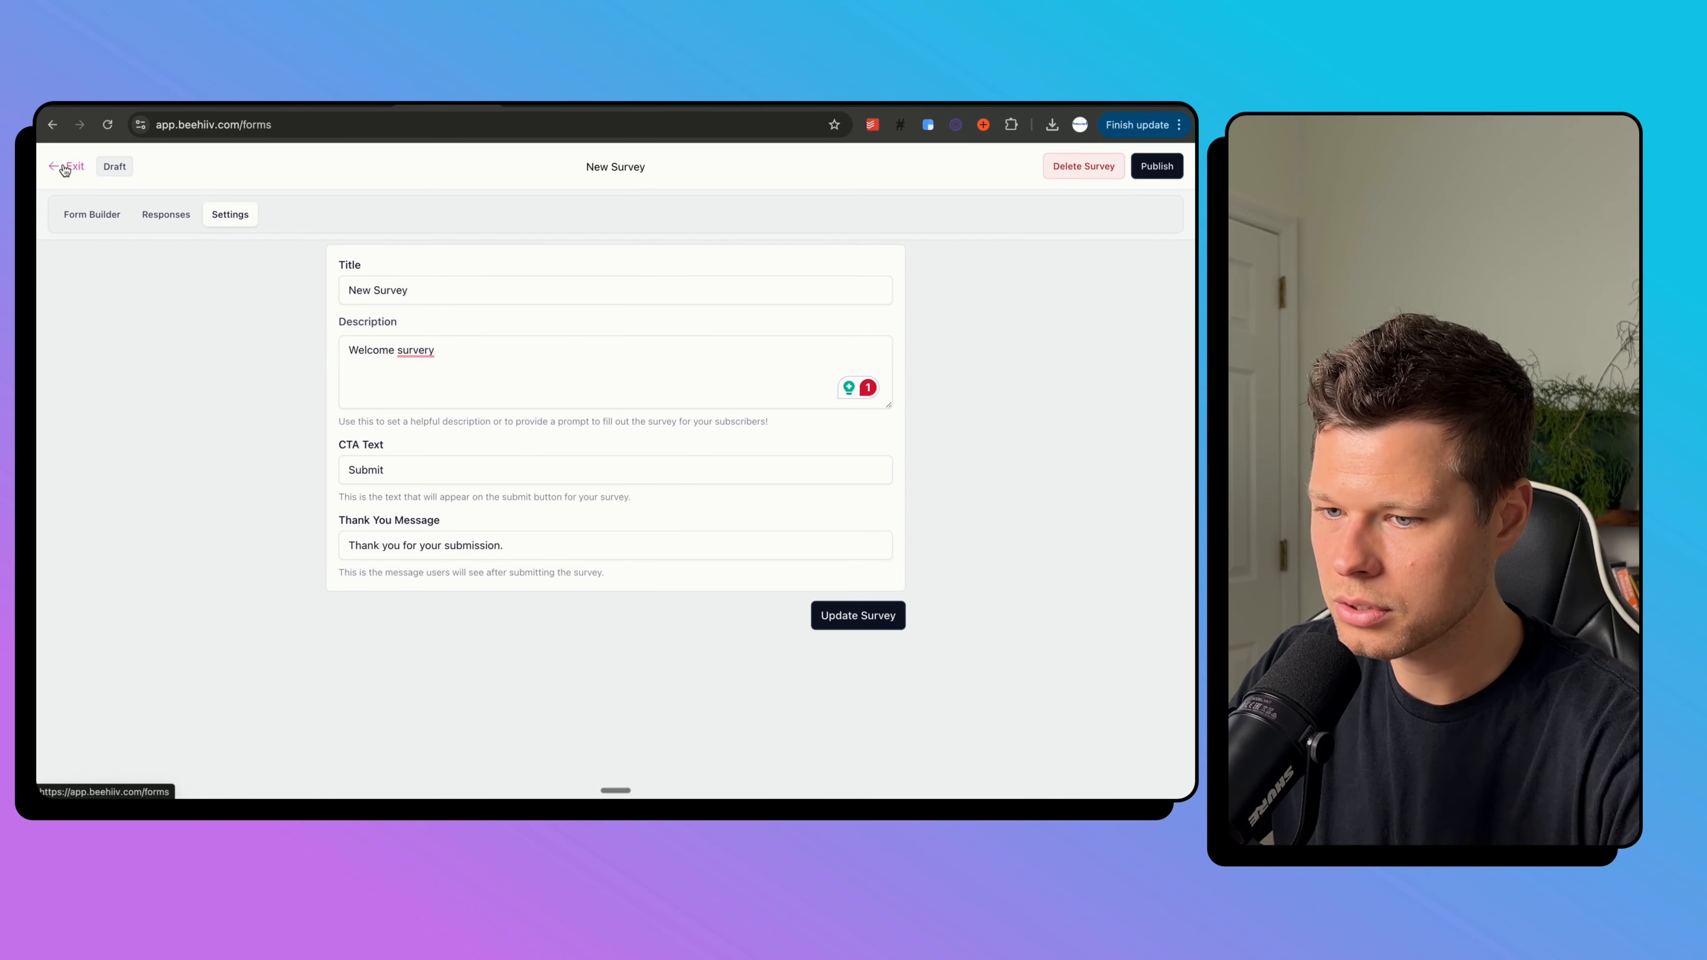
Glance at the Google Docs outline, then open The Miami Mix Up's General Info settings.
{"action": "left_click", "coordinate": [168, 105]}
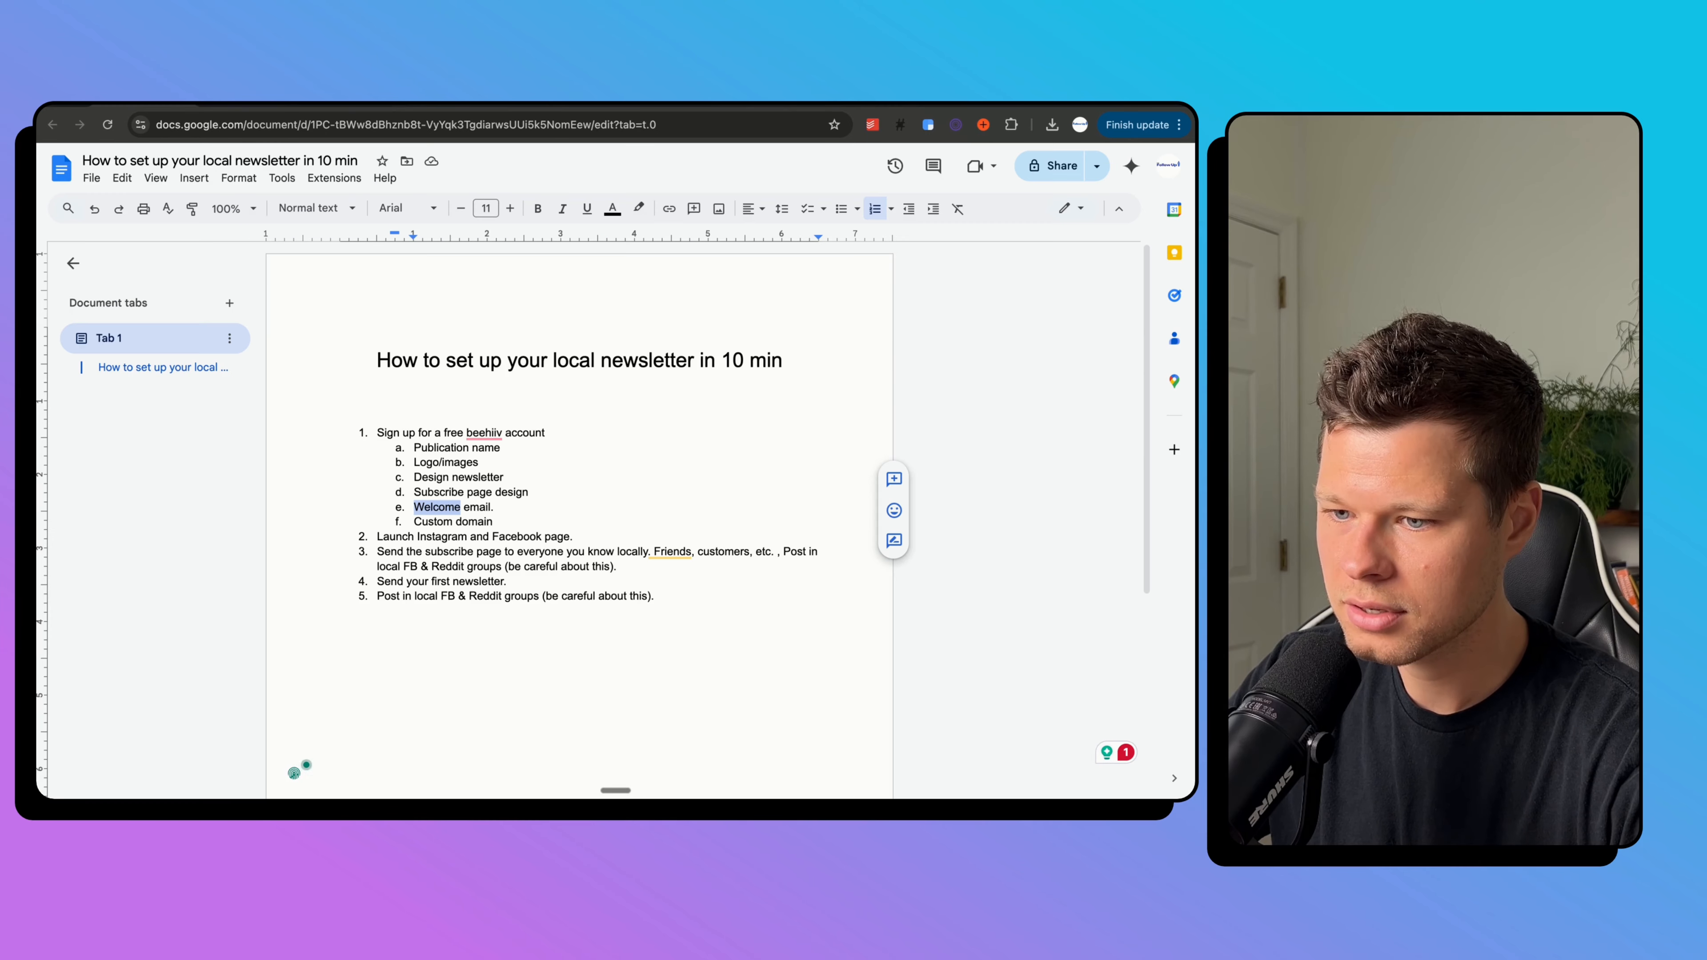
{"action": "left_click", "coordinate": [447, 105]}
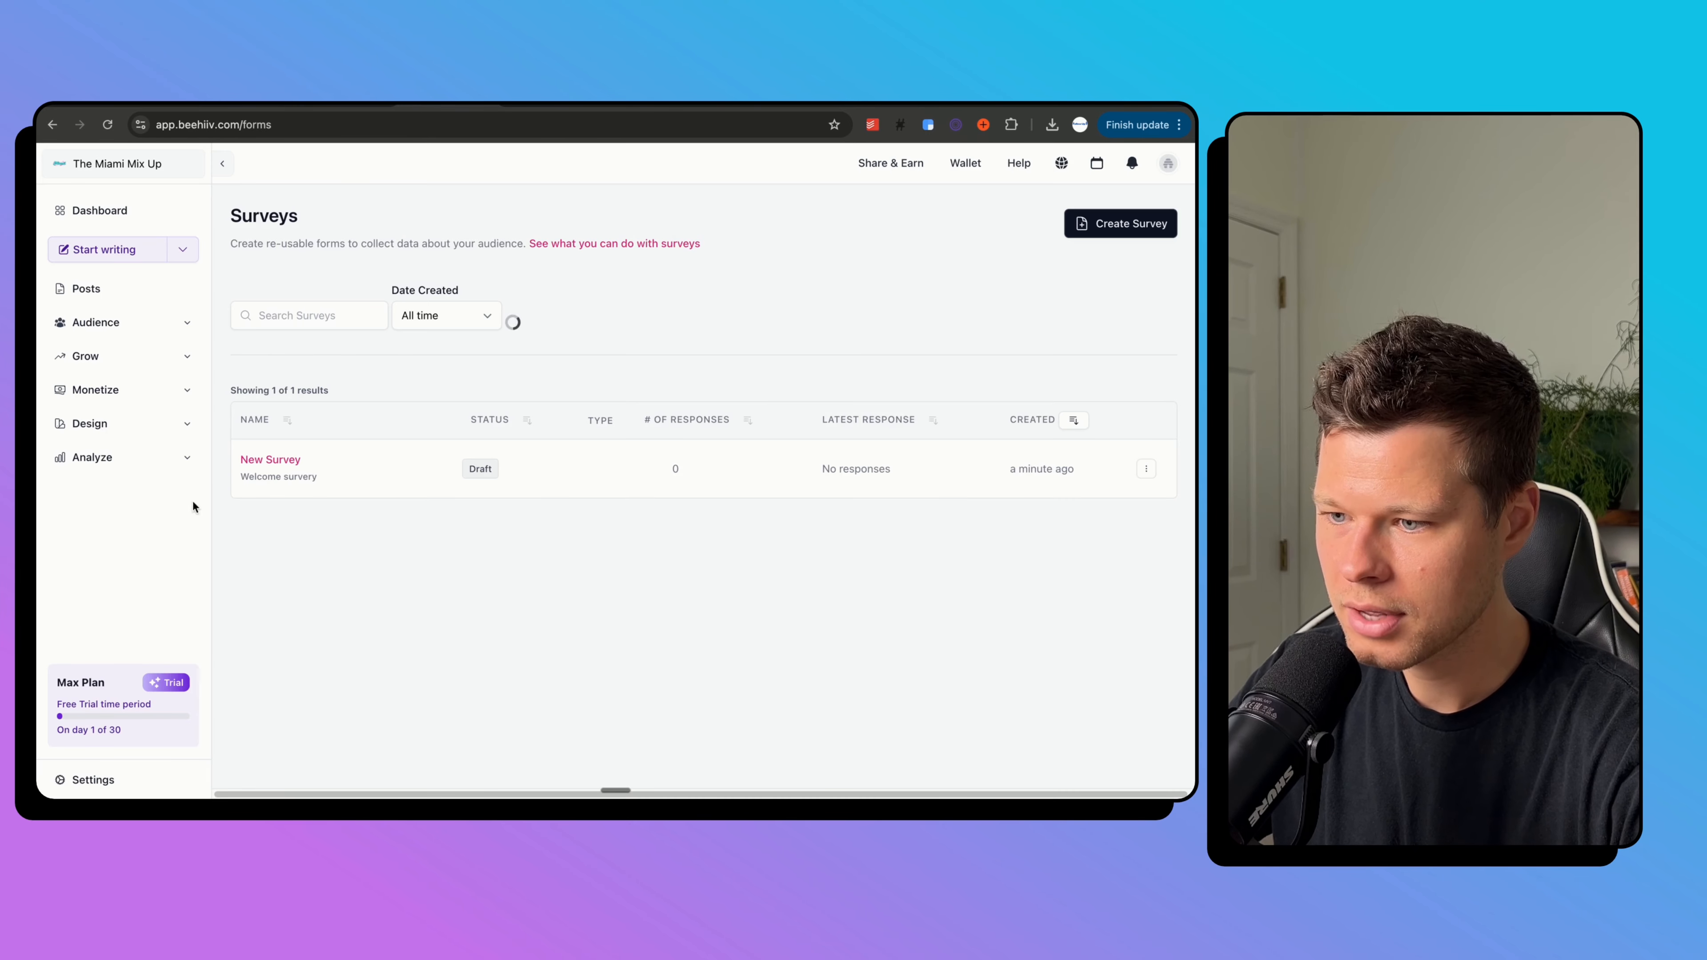
{"action": "left_click", "coordinate": [121, 780]}
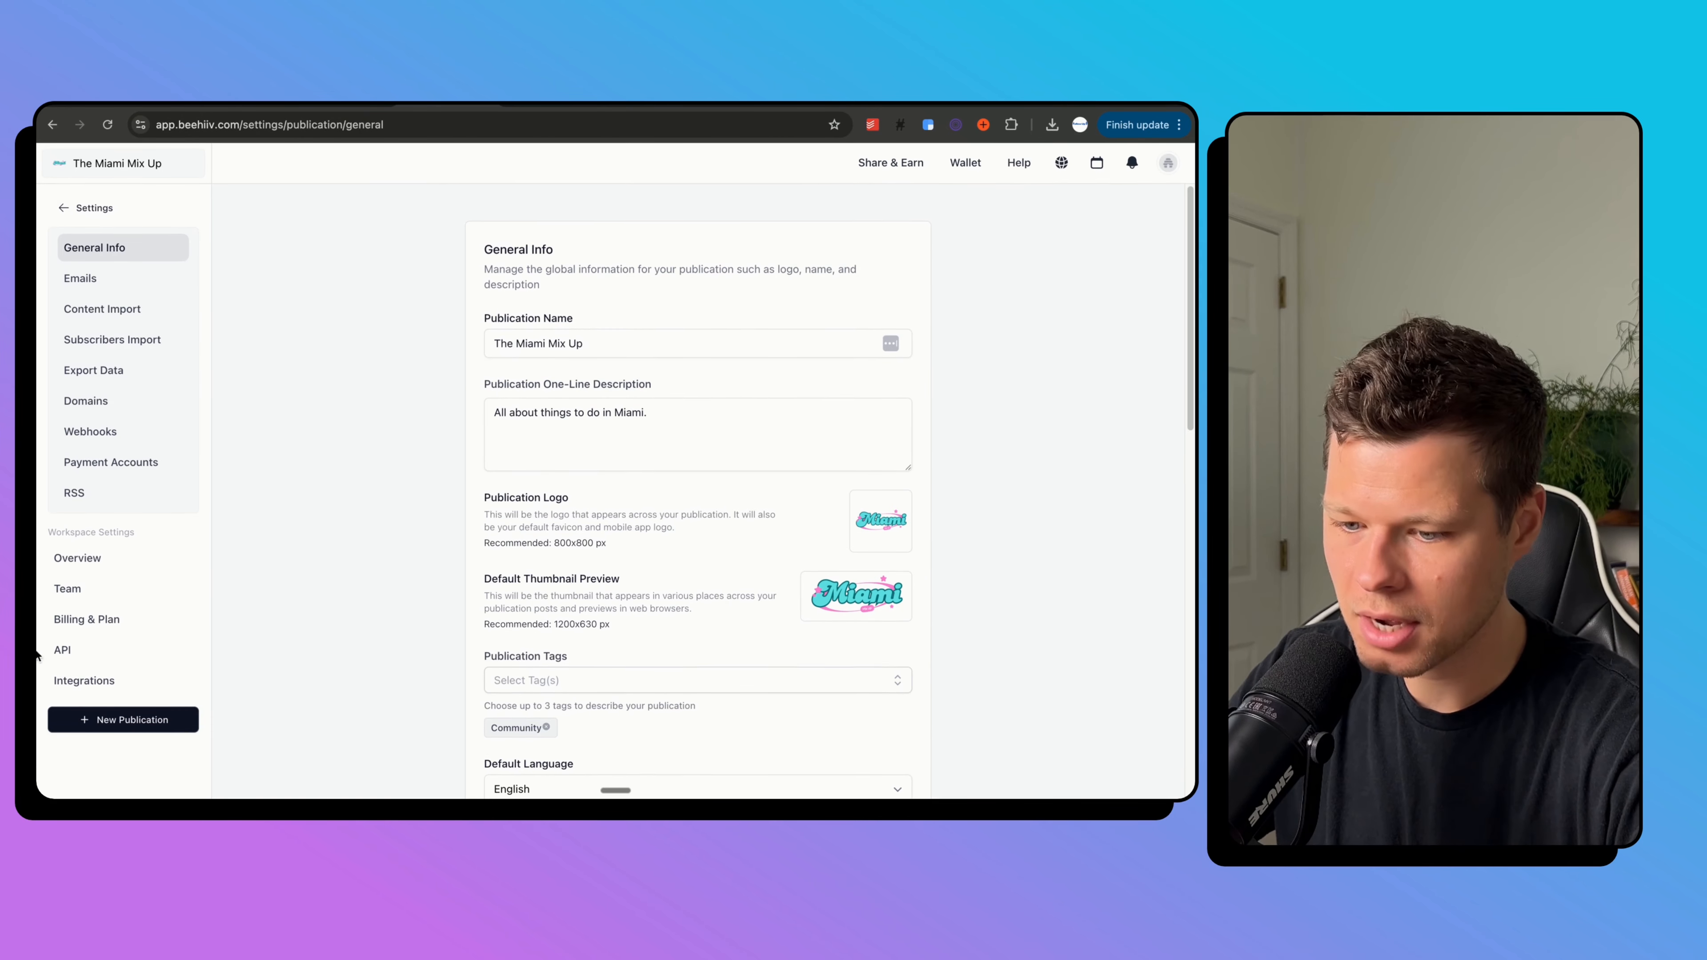
Highlight miamimixup.com and its $9.98/yr price in Namecheap, then go back to beehiiv General Info.
{"action": "left_click", "coordinate": [735, 106]}
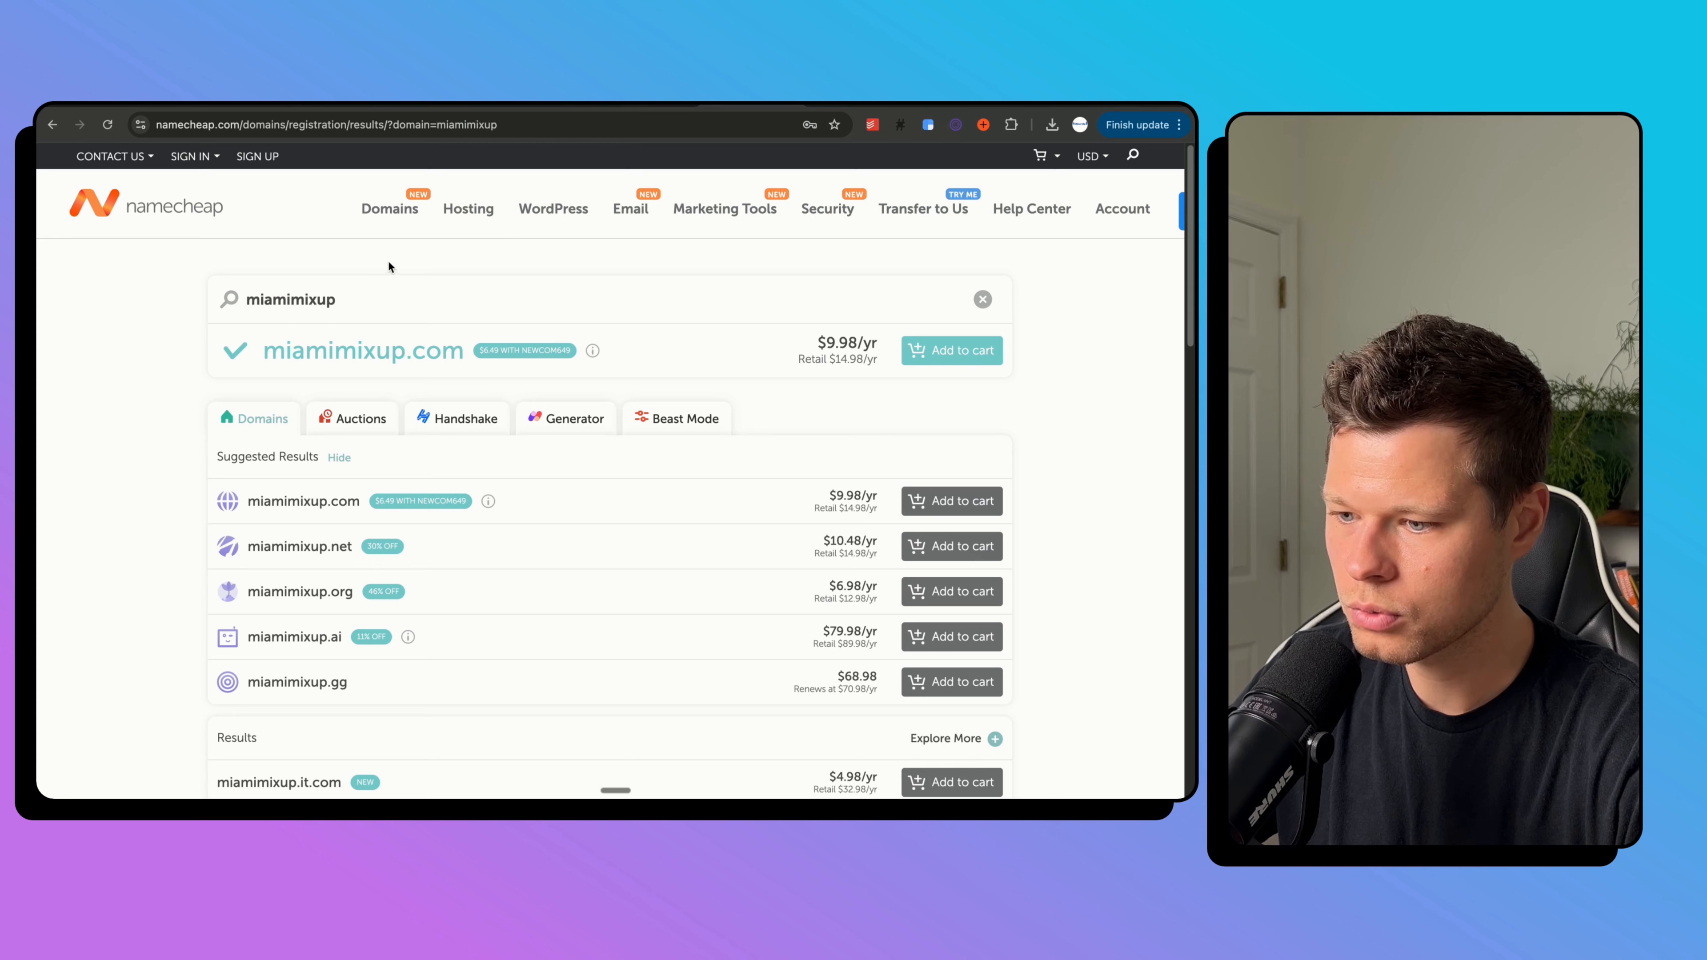
{"action": "left_click_drag", "start_coordinate": [263, 356], "coordinate": [465, 358]}
{"action": "left_click_drag", "start_coordinate": [814, 349], "coordinate": [879, 349]}
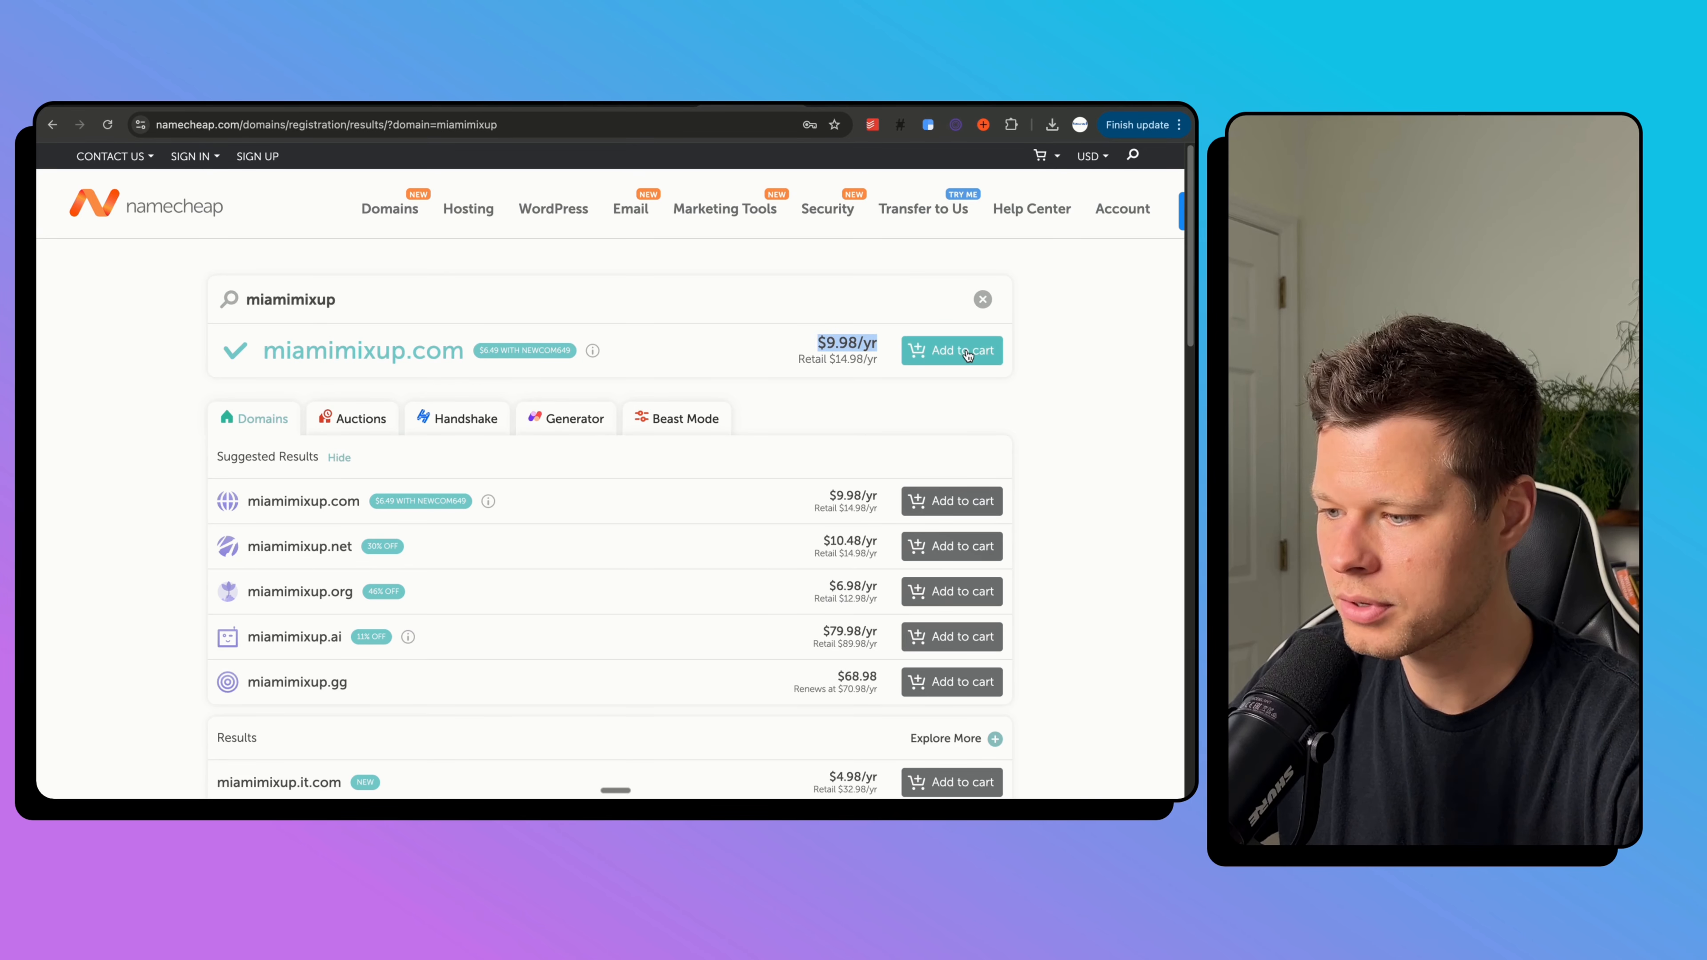
{"action": "left_click", "coordinate": [245, 101]}
{"action": "left_click", "coordinate": [343, 101]}
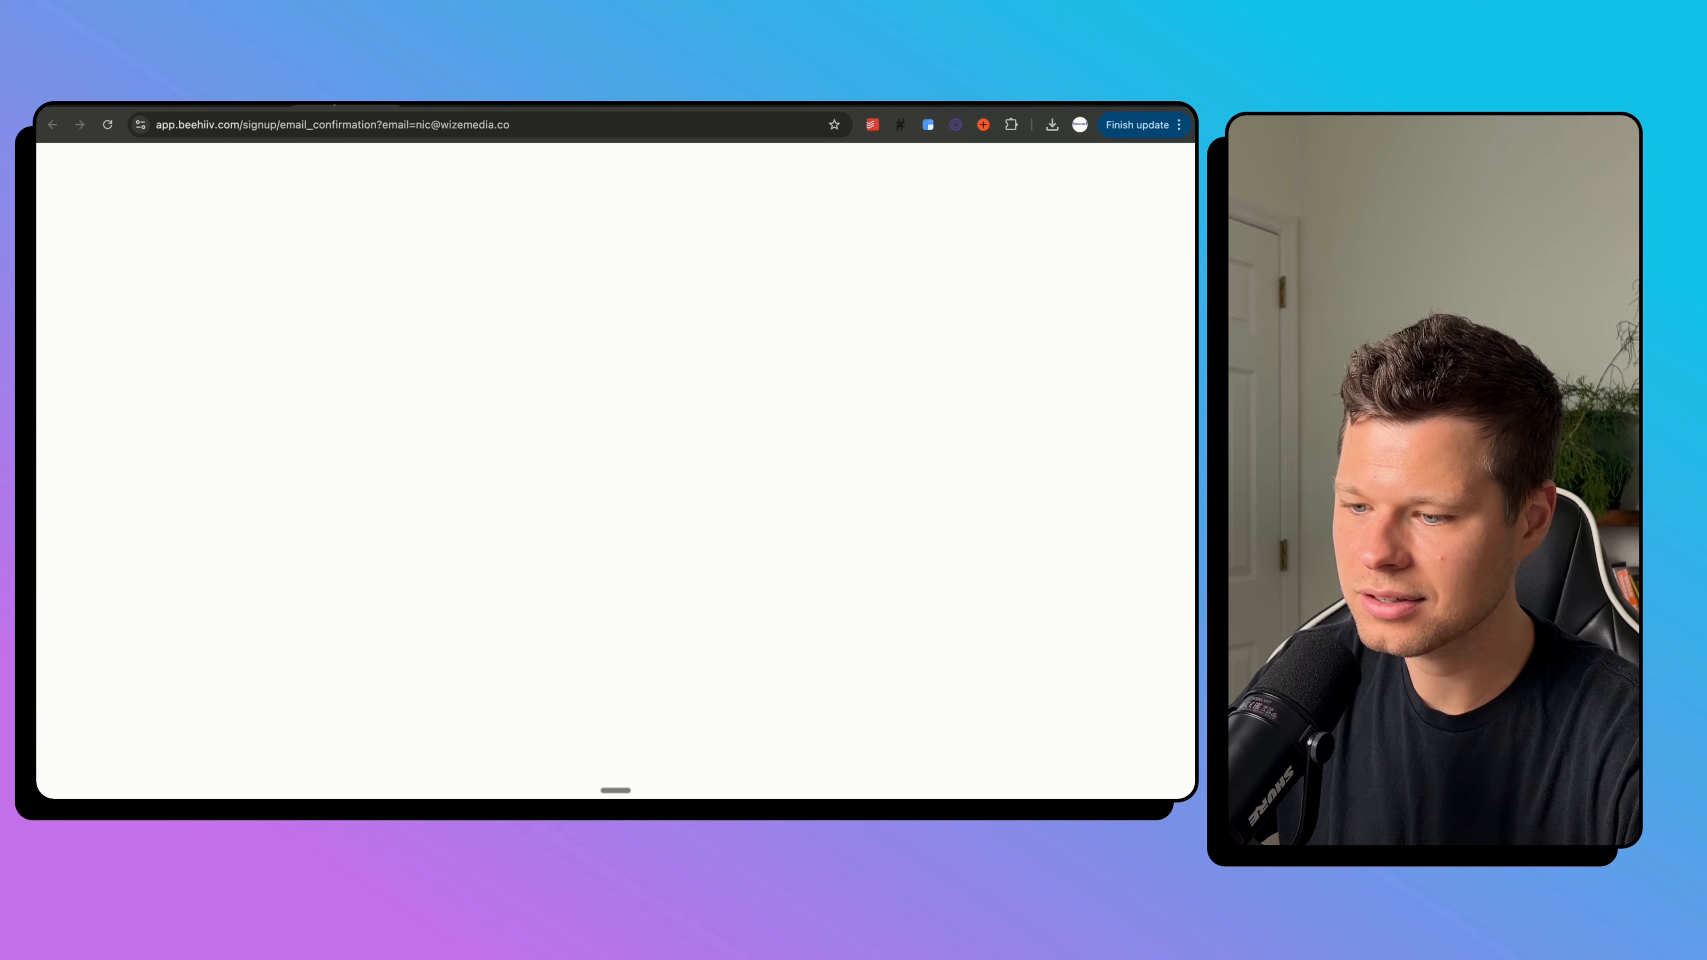
{"action": "left_click", "coordinate": [443, 102]}
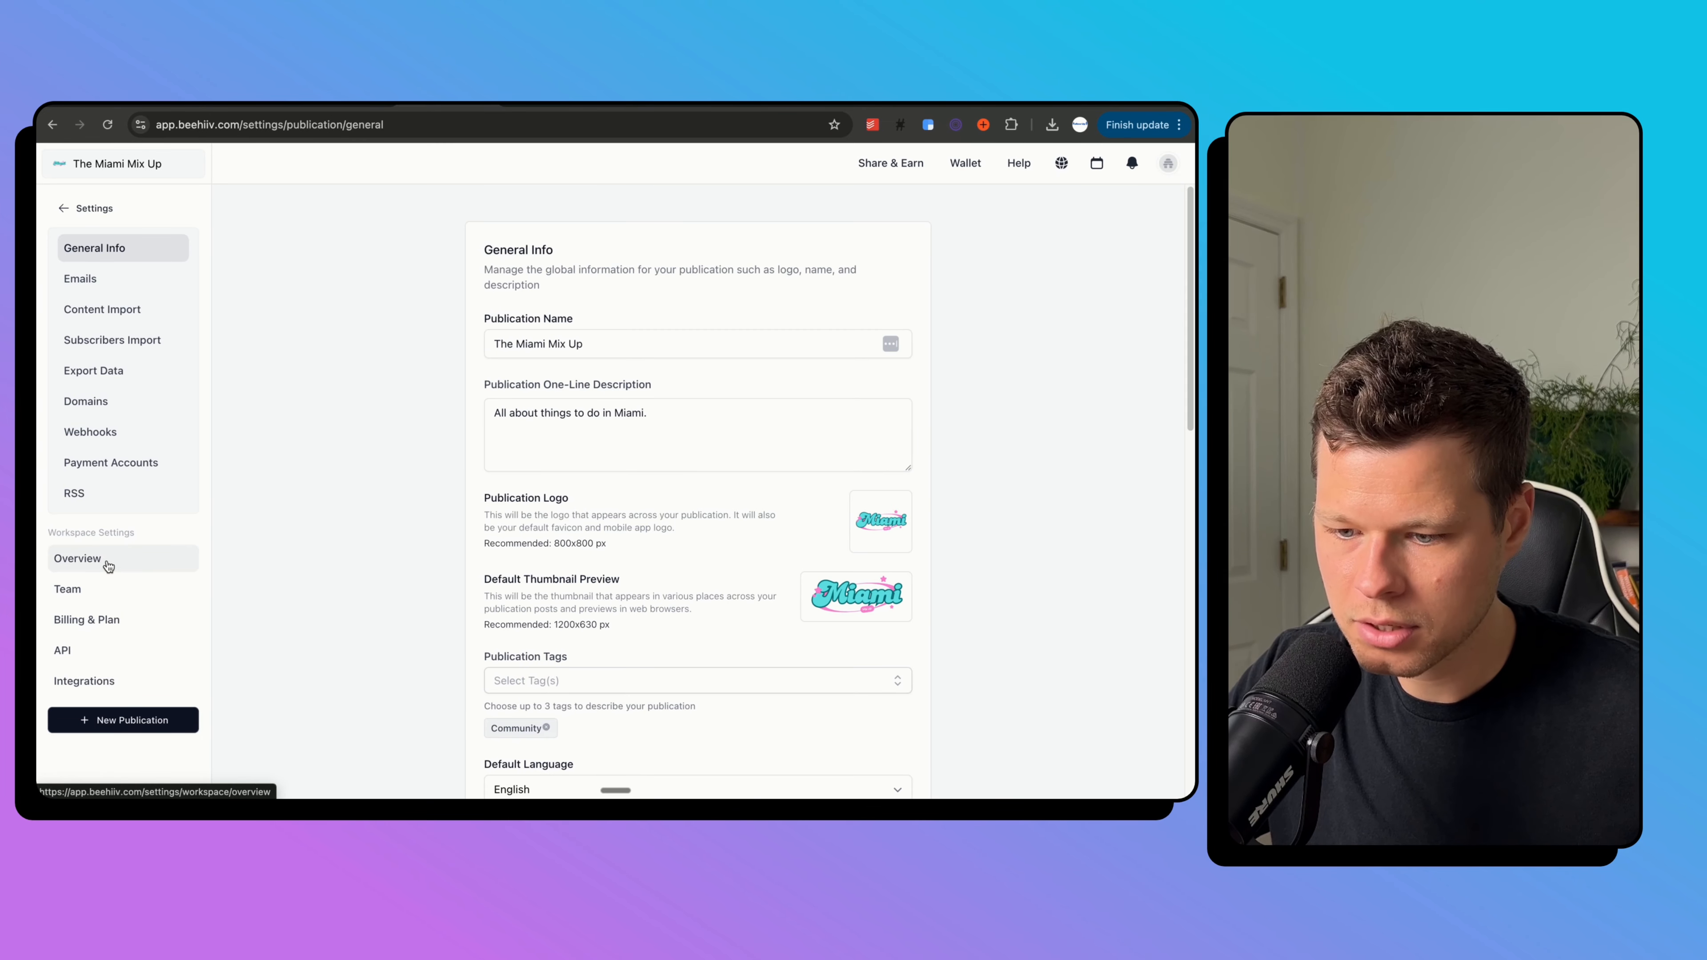
Open Domains > Set Up Custom Domains and scroll through the Configure Web Domain form.
{"action": "left_click", "coordinate": [85, 401]}
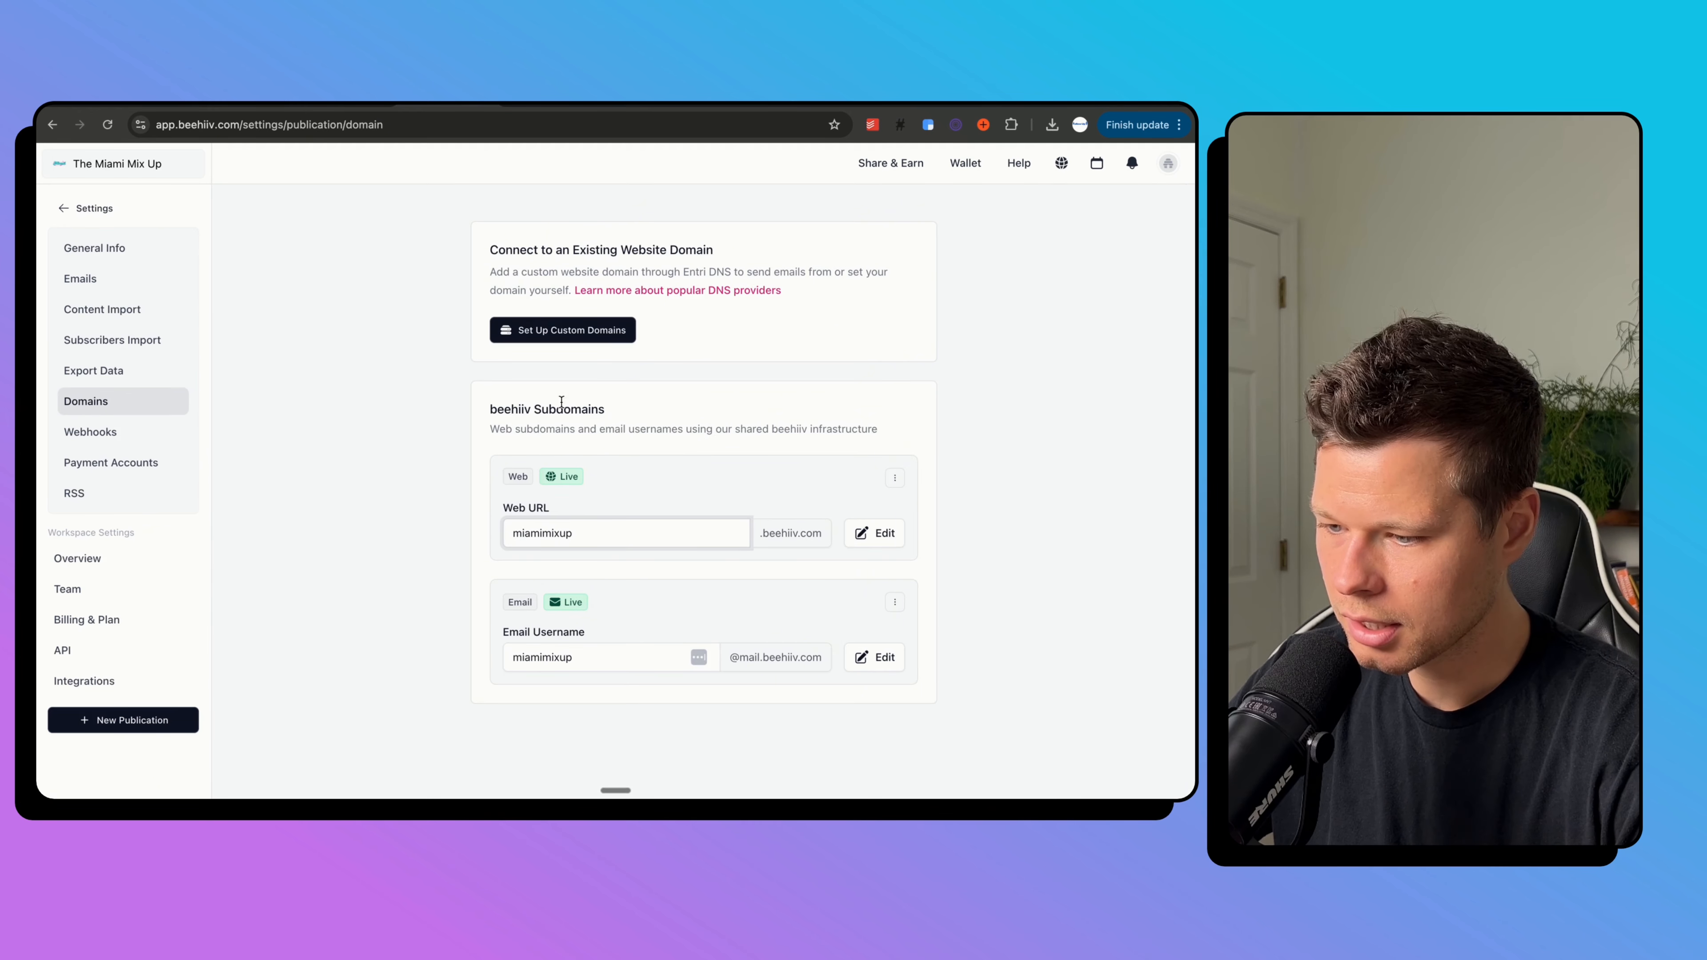
{"action": "left_click", "coordinate": [587, 330]}
{"action": "scroll", "coordinate": [604, 459], "scroll_direction": "down", "scroll_amount": 4}
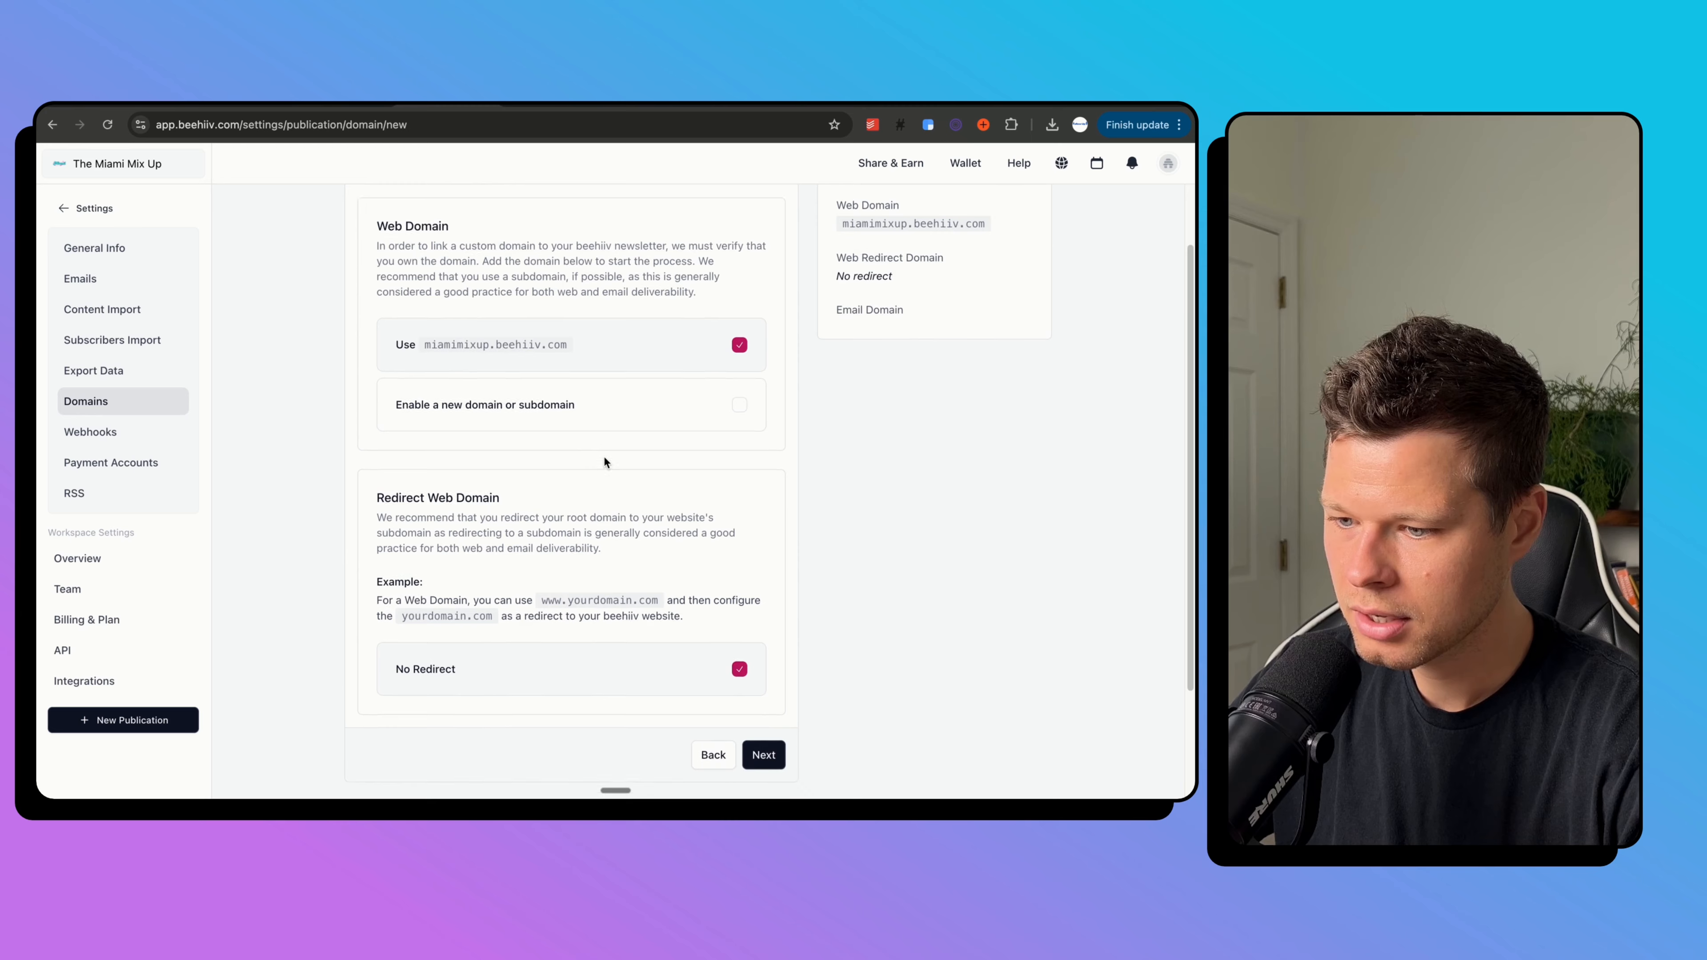
{"action": "scroll", "coordinate": [604, 457], "scroll_direction": "up", "scroll_amount": 4}
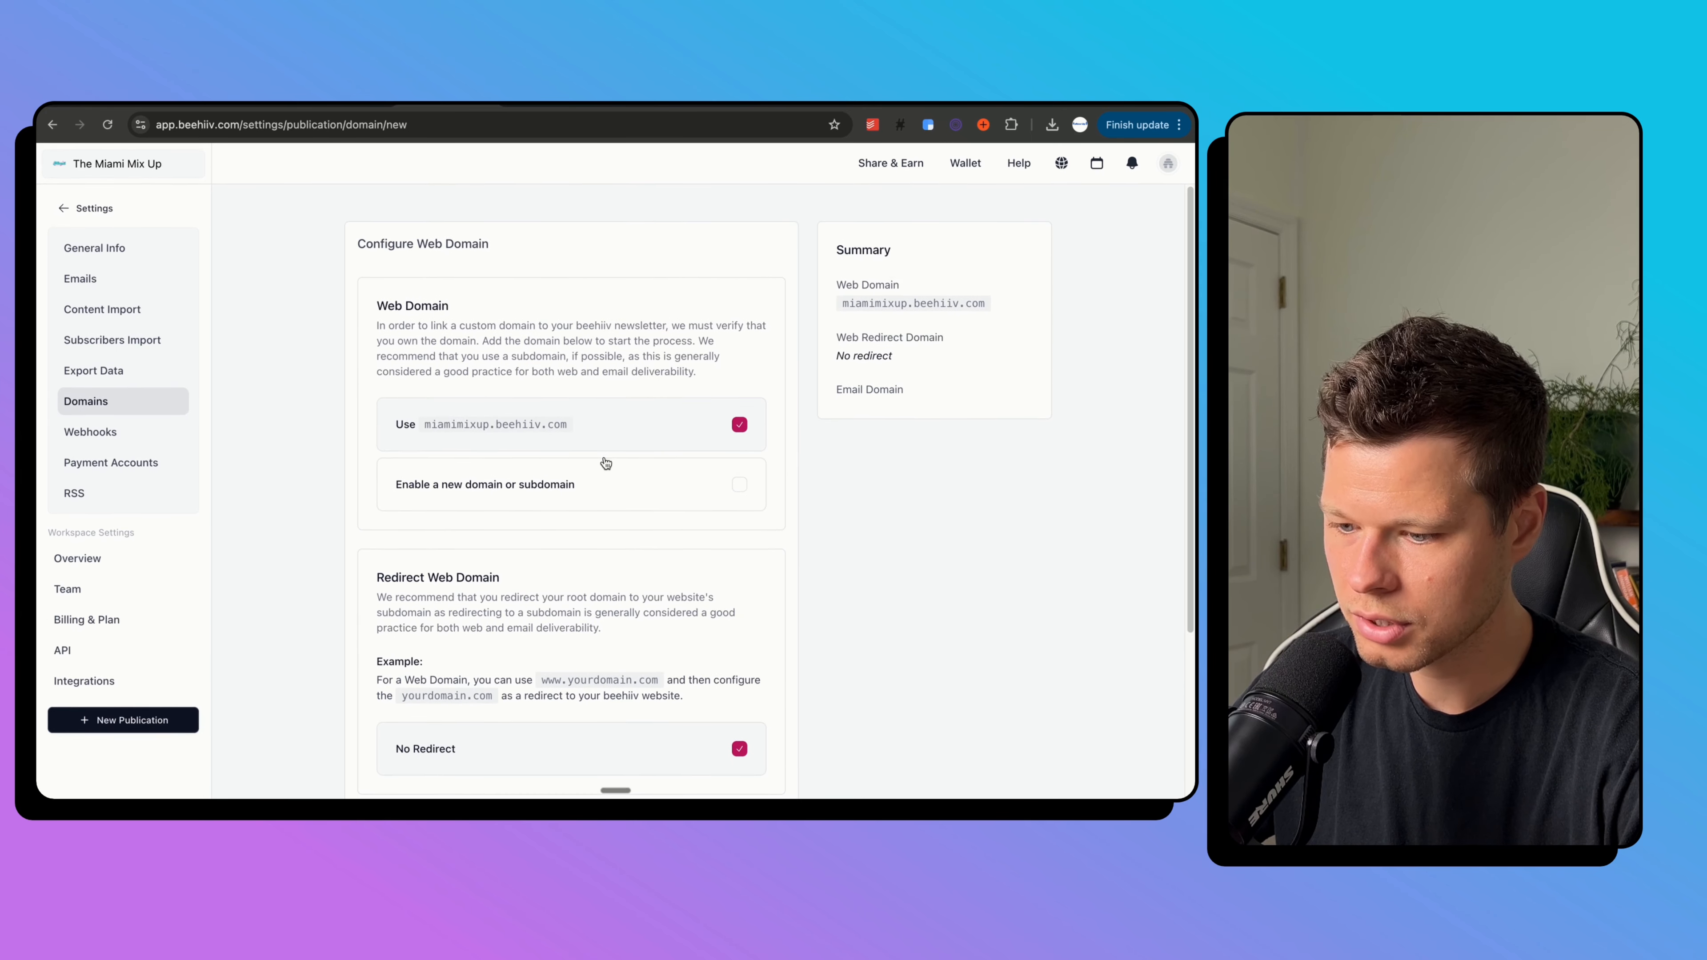
{"action": "scroll", "coordinate": [633, 445], "scroll_direction": "down", "scroll_amount": 3}
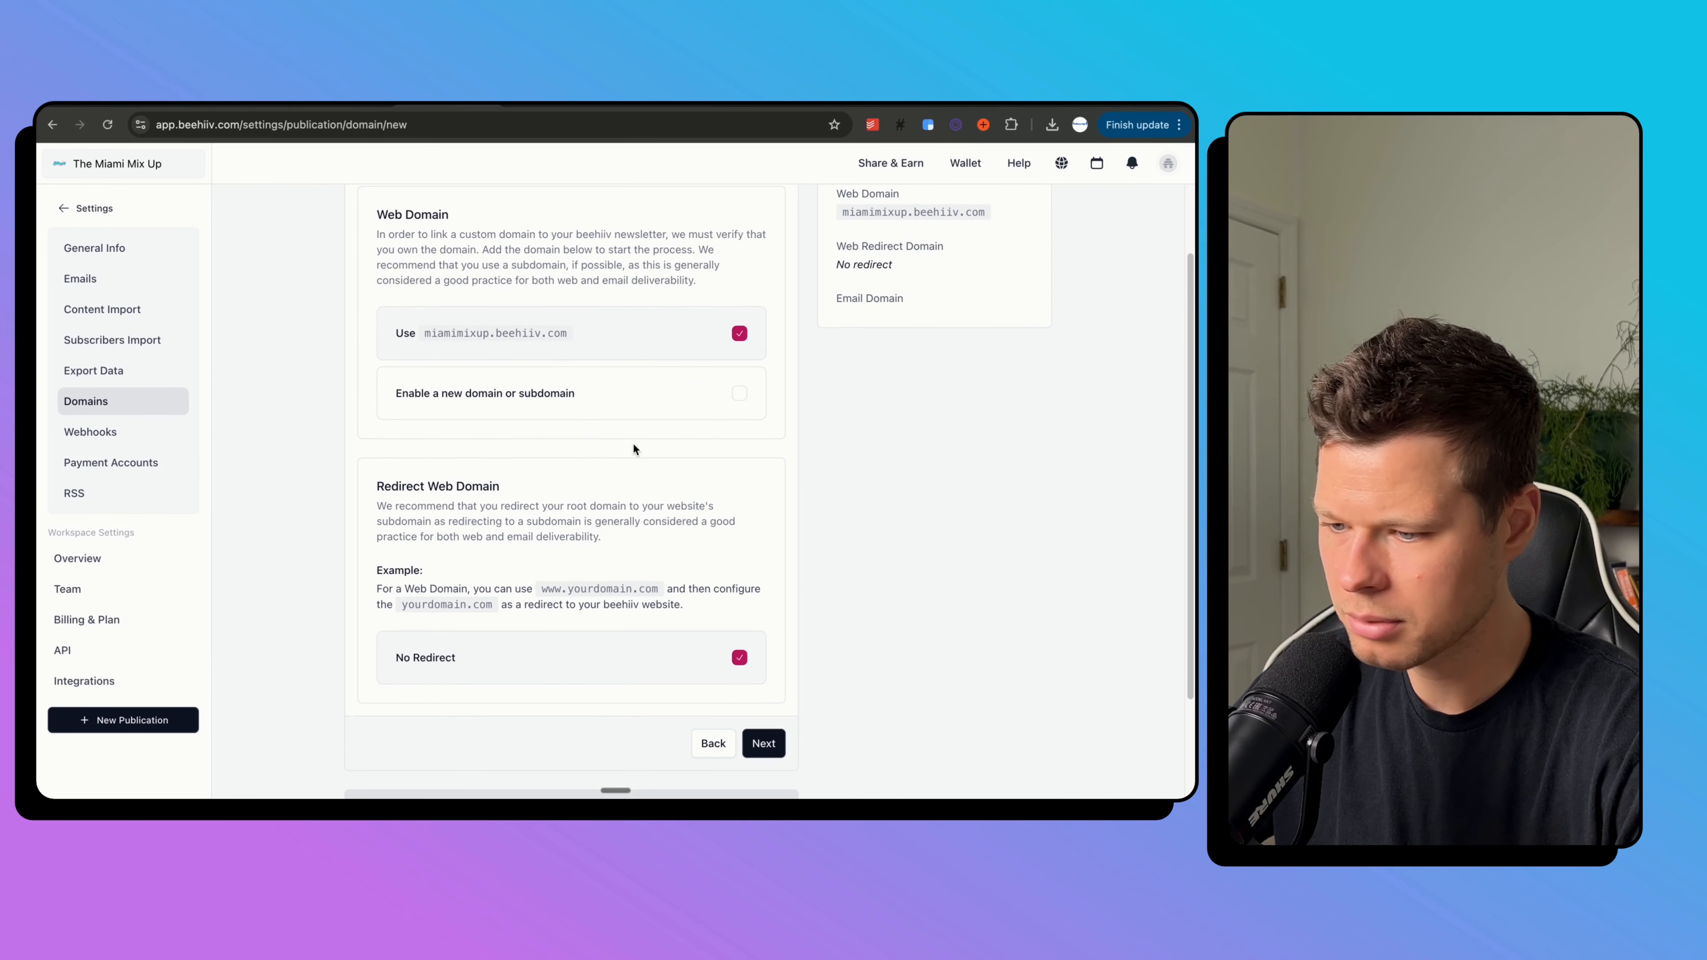
{"action": "scroll", "coordinate": [640, 624], "scroll_direction": "up", "scroll_amount": 3}
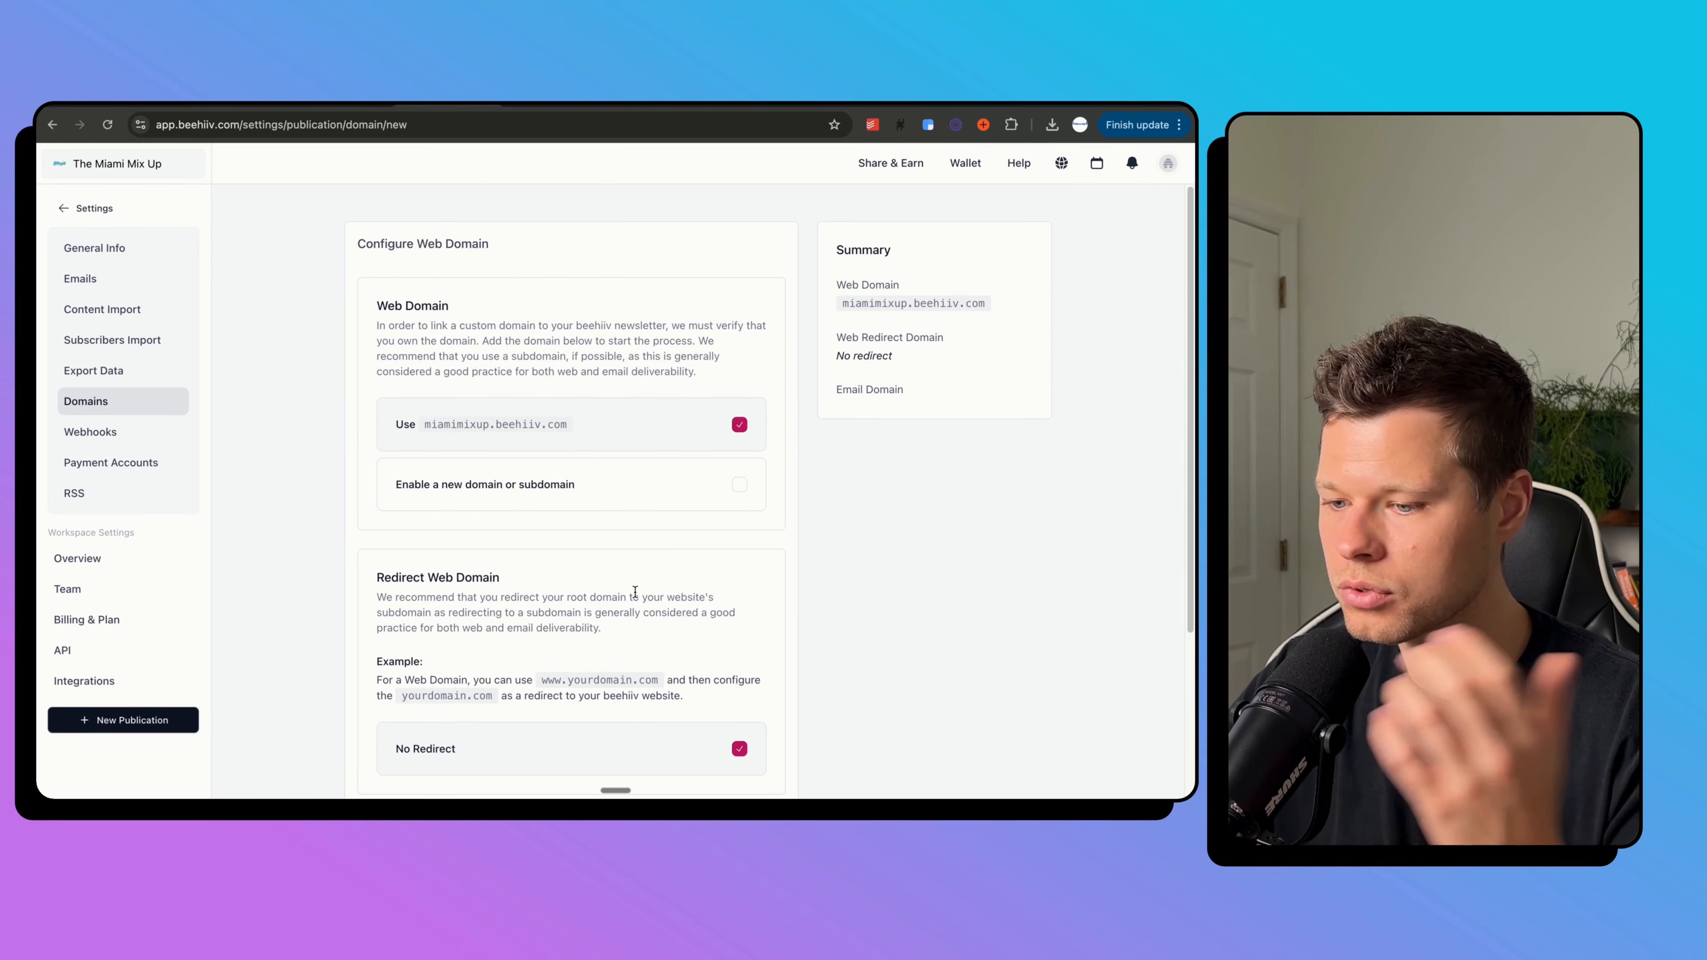
{"action": "scroll", "coordinate": [635, 591], "scroll_direction": "down", "scroll_amount": 1}
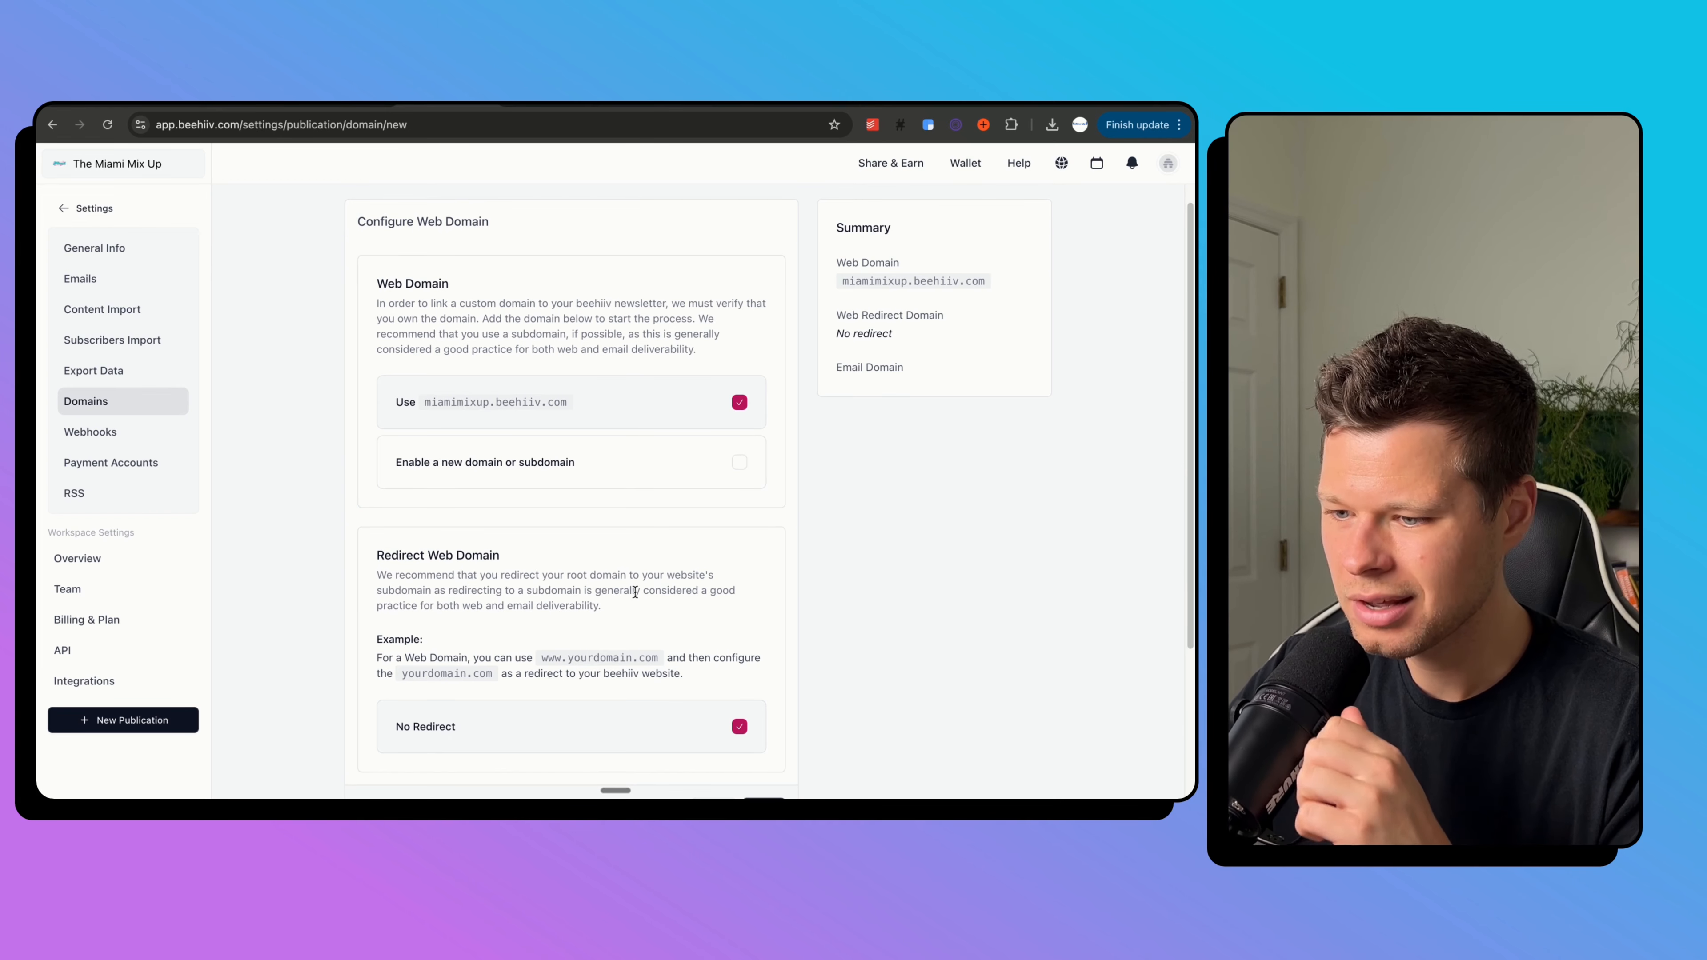
{"action": "scroll", "coordinate": [635, 591], "scroll_direction": "down", "scroll_amount": 2}
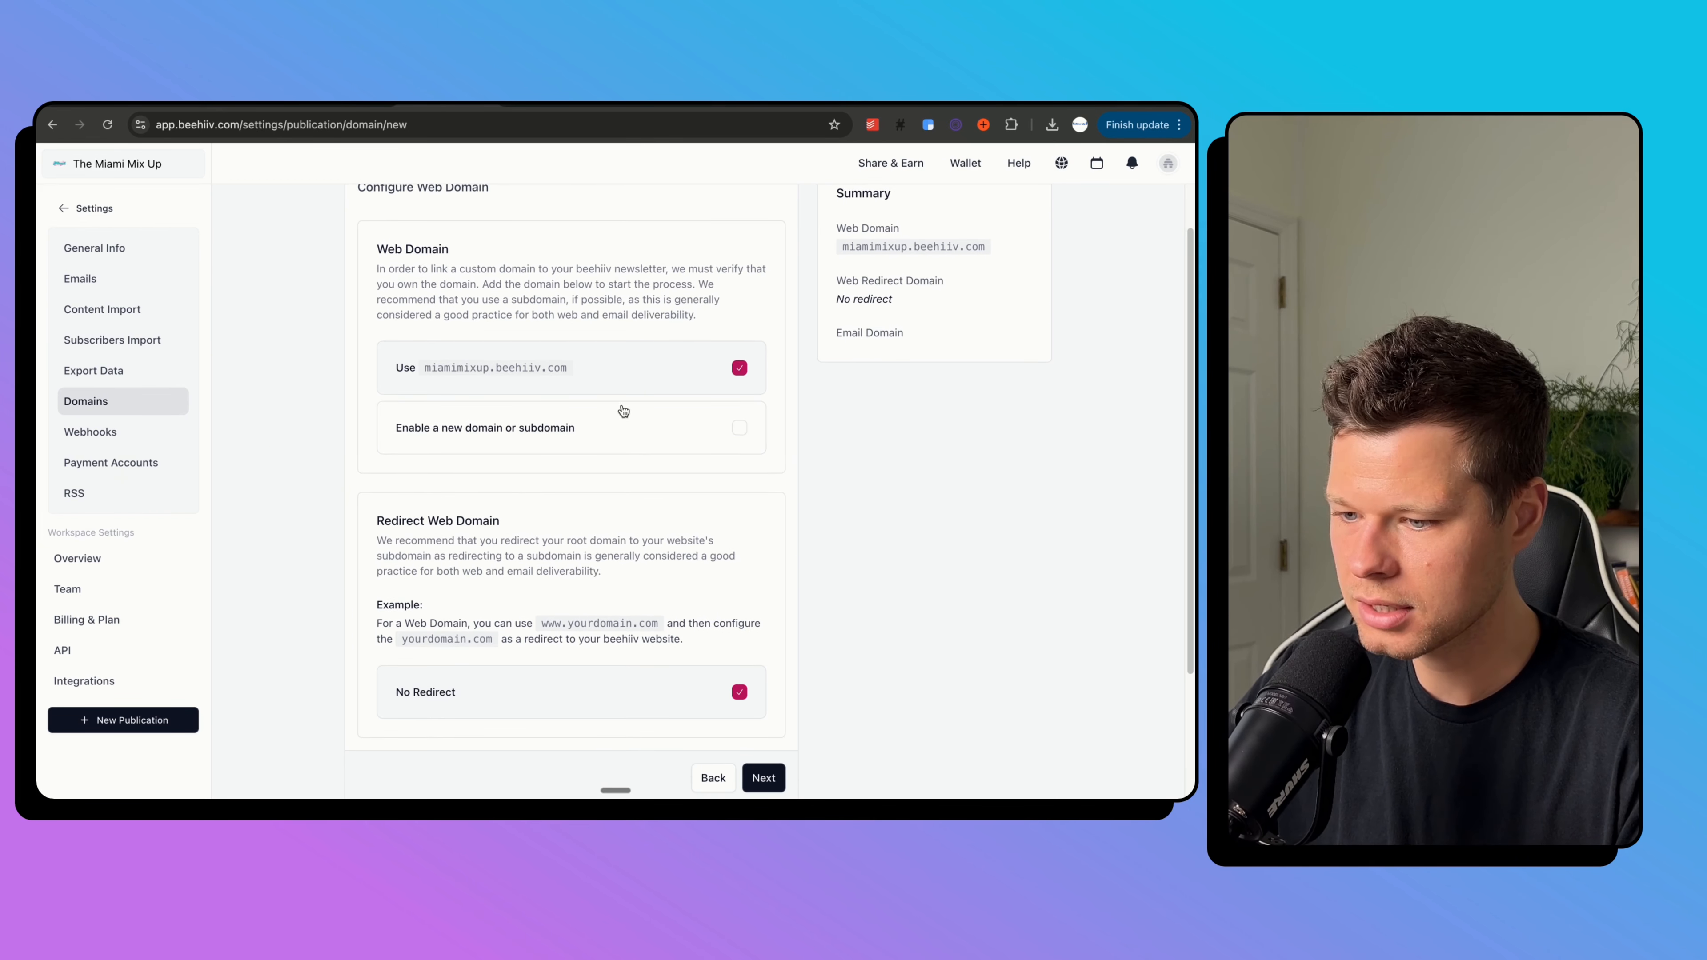
{"action": "scroll", "coordinate": [615, 437], "scroll_direction": "up", "scroll_amount": 2}
{"action": "scroll", "coordinate": [615, 437], "scroll_direction": "down", "scroll_amount": 8}
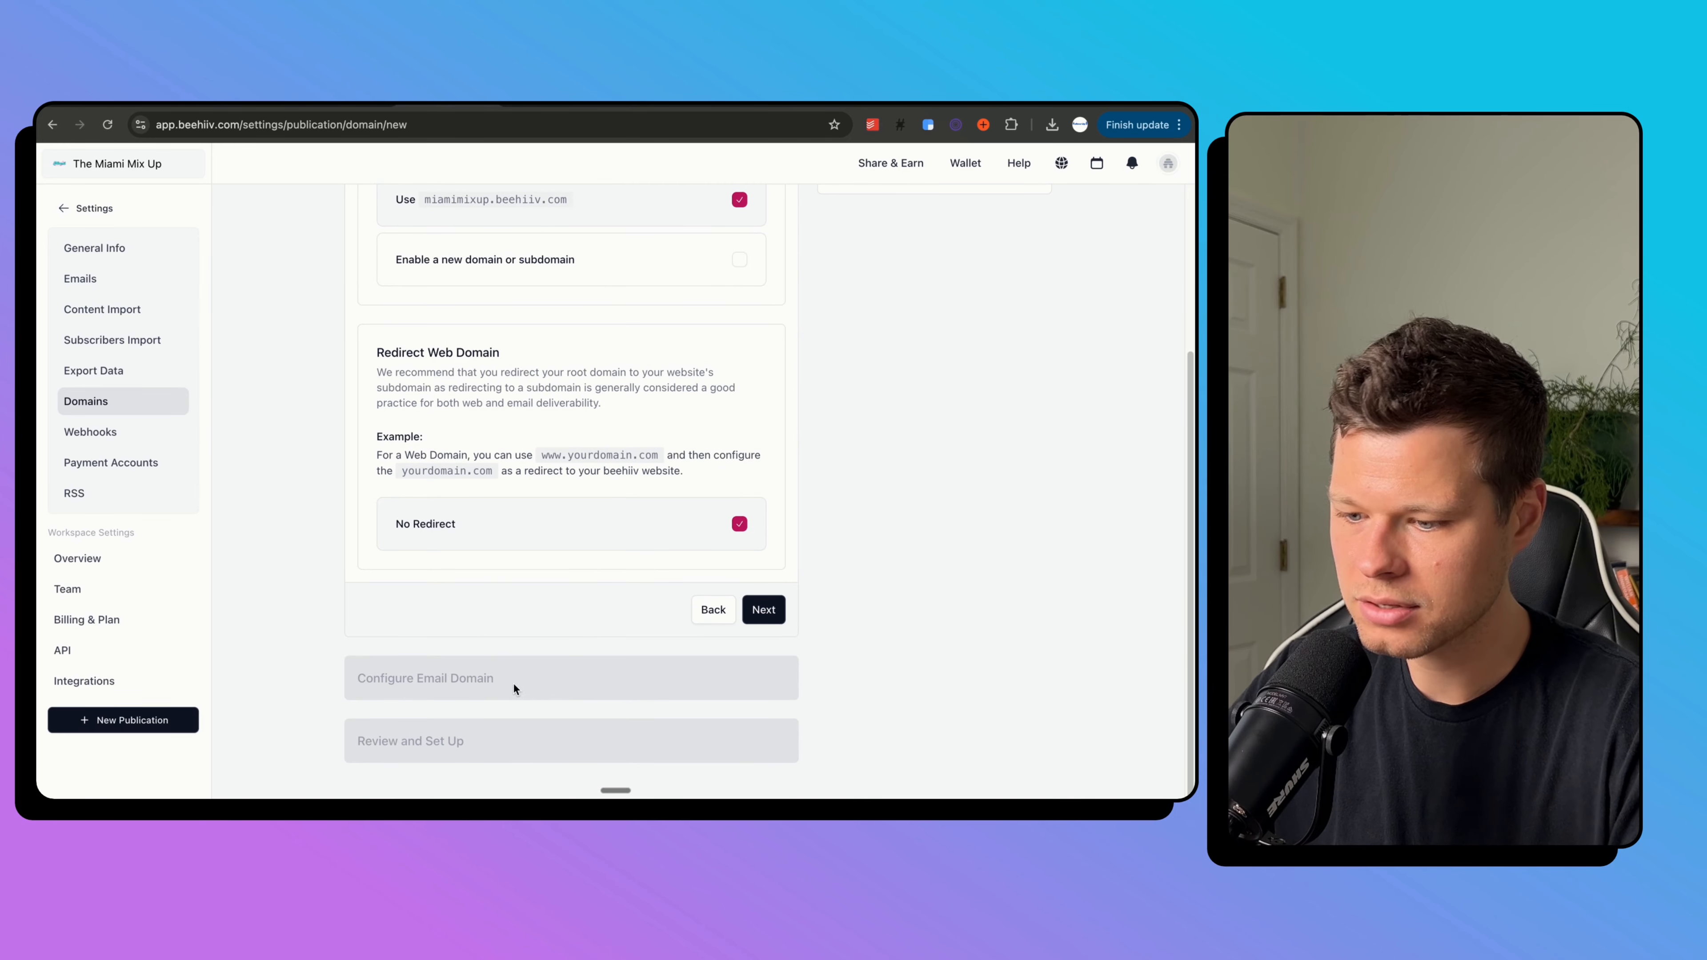
Highlight the Configure Email Domain heading and miamimixup.beehiiv.com subdomain, then open a new post from the dashboard.
{"action": "left_click_drag", "start_coordinate": [513, 683], "coordinate": [358, 687]}
{"action": "left_click", "coordinate": [431, 686]}
{"action": "triple_click", "coordinate": [434, 679]}
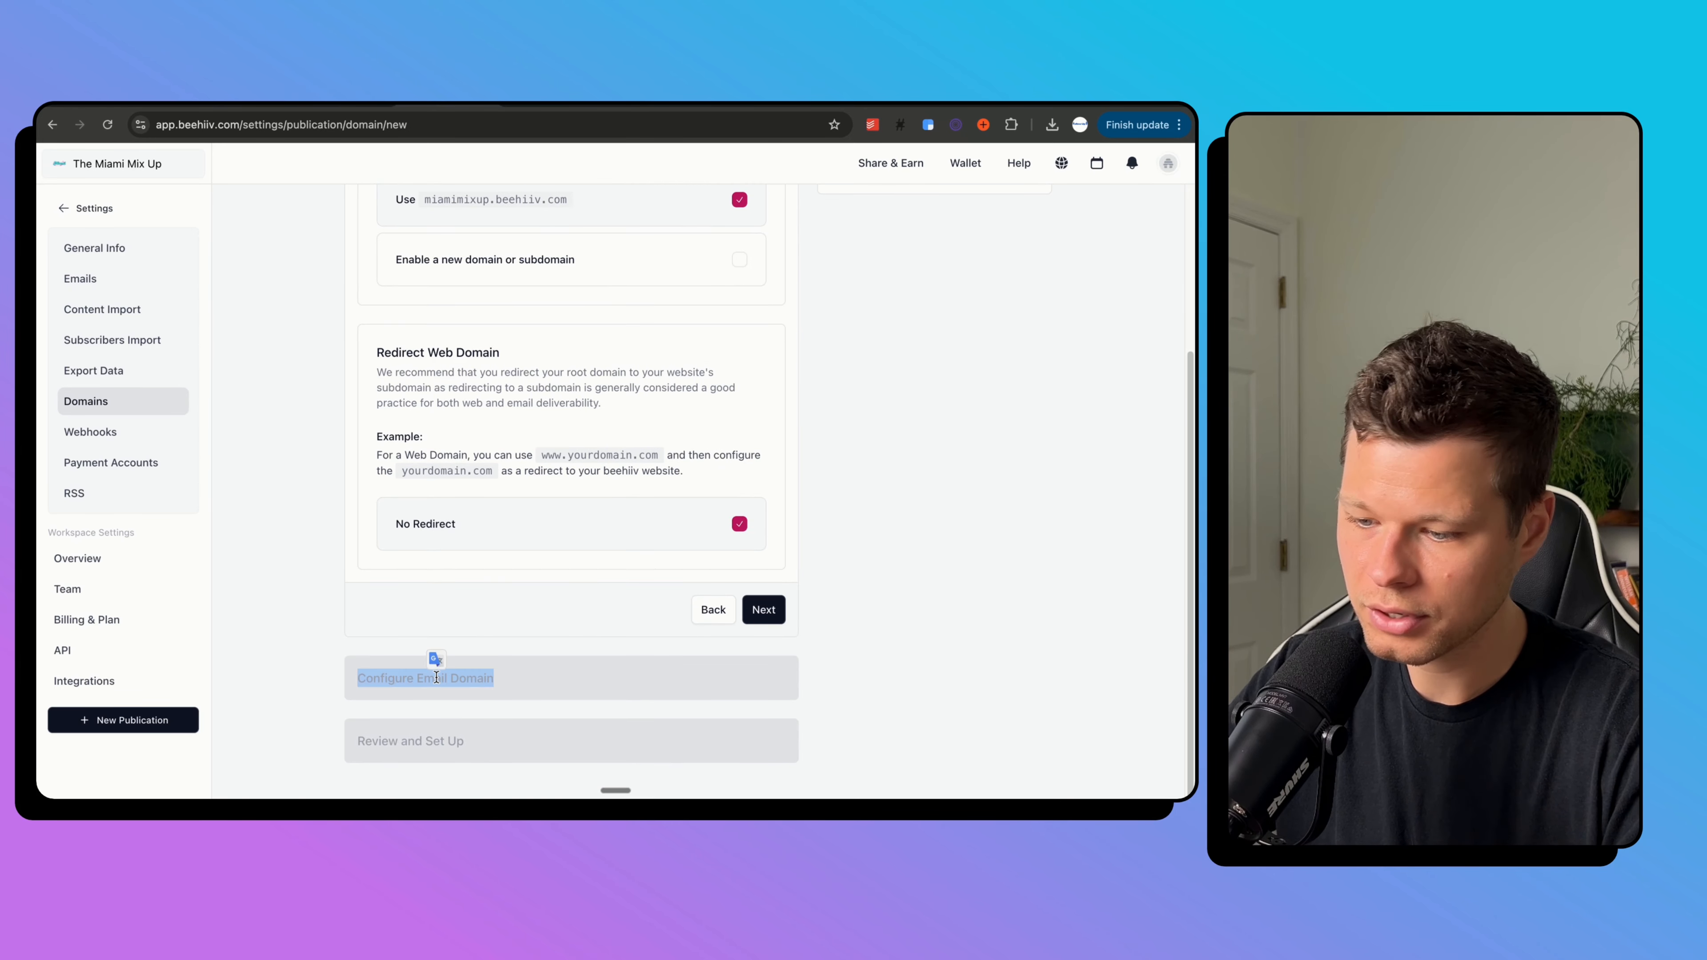
{"action": "scroll", "coordinate": [486, 601], "scroll_direction": "up", "scroll_amount": 1}
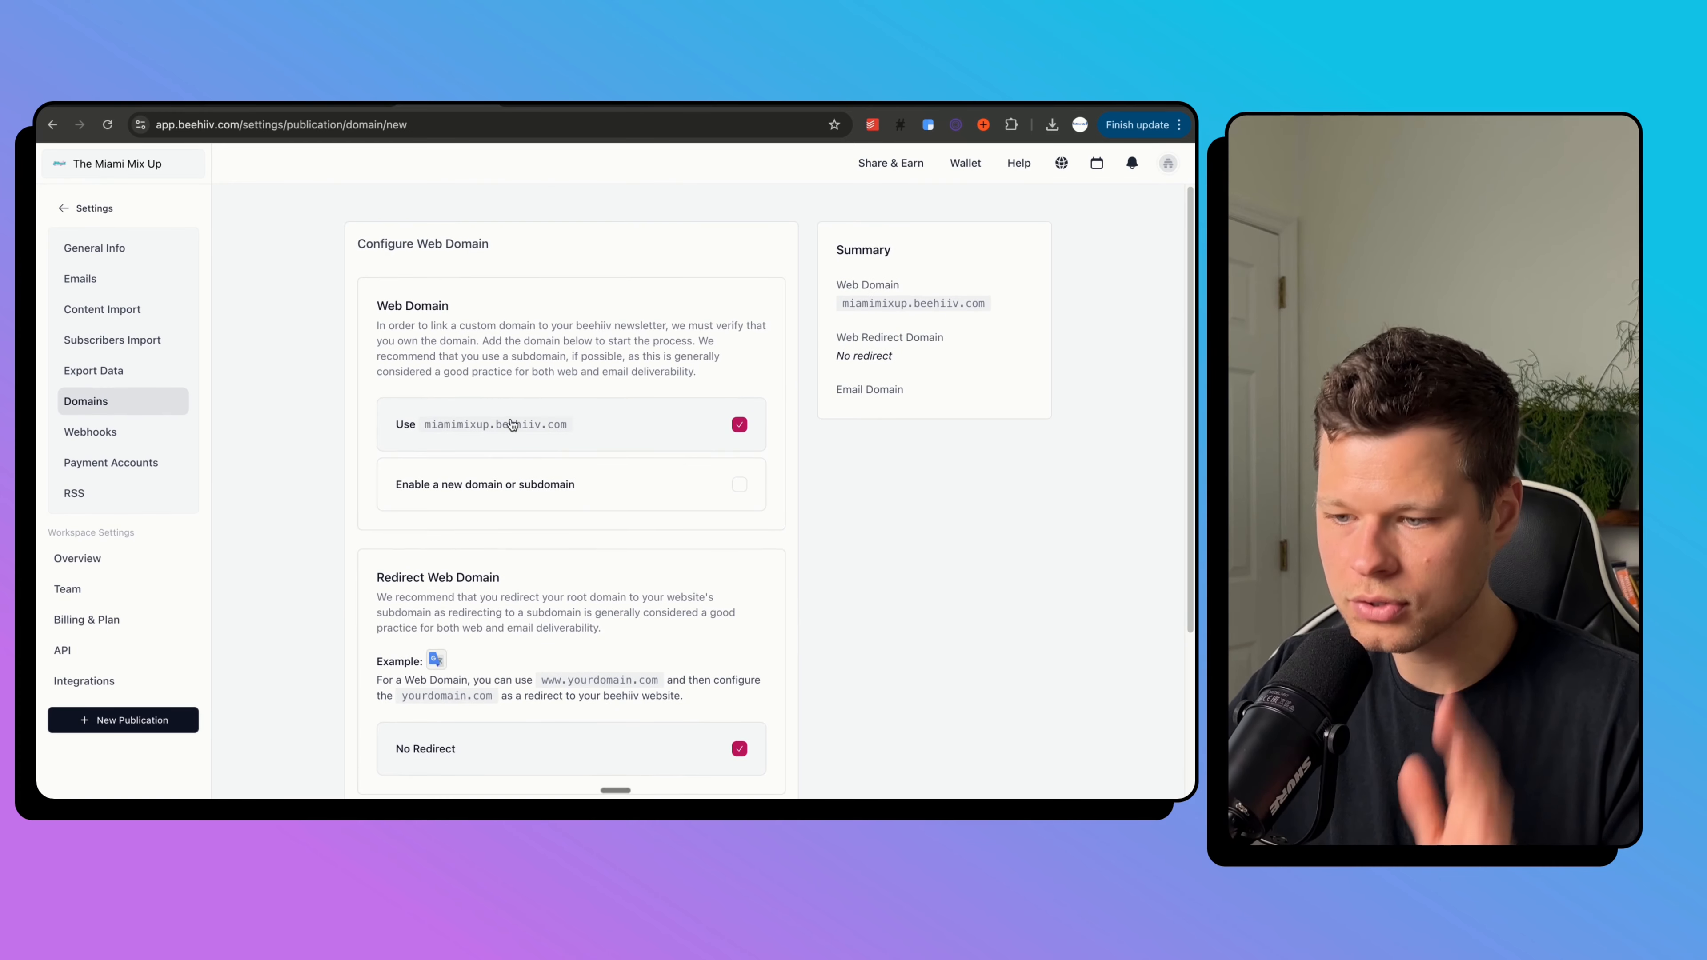
{"action": "mouse_move", "coordinate": [557, 431]}
{"action": "left_mouse_down"}
{"action": "mouse_move", "coordinate": [440, 434]}
{"action": "mouse_move", "coordinate": [552, 430]}
{"action": "left_mouse_up"}
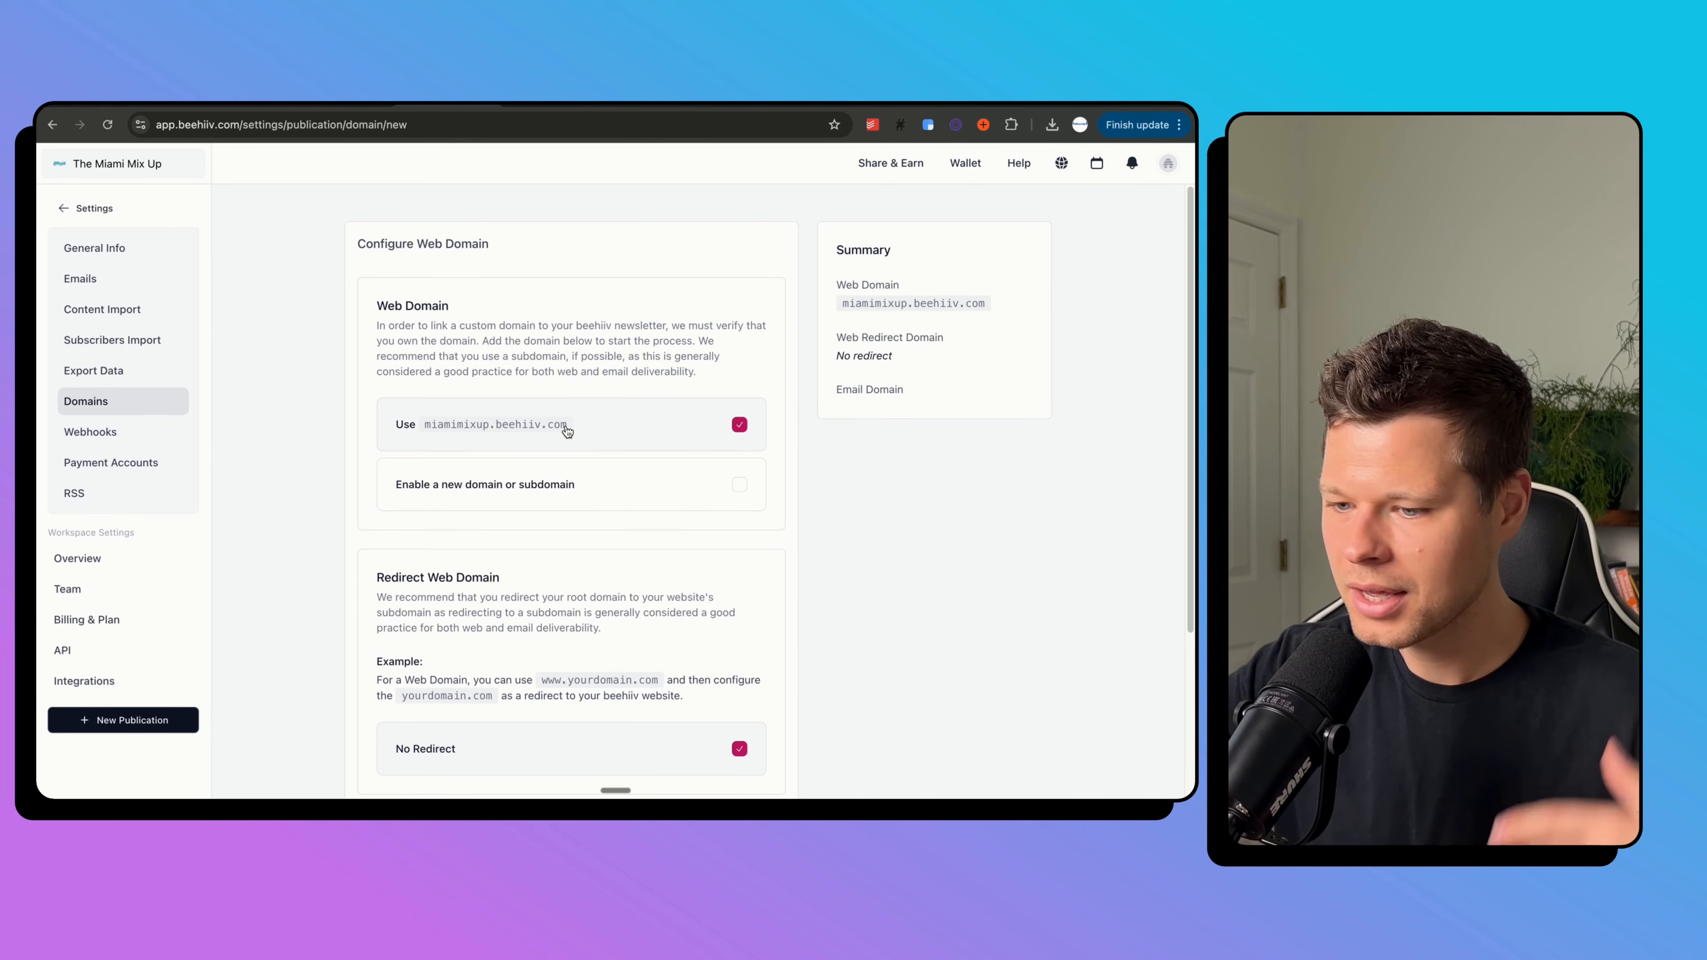
{"action": "scroll", "coordinate": [617, 427], "scroll_direction": "down", "scroll_amount": 5}
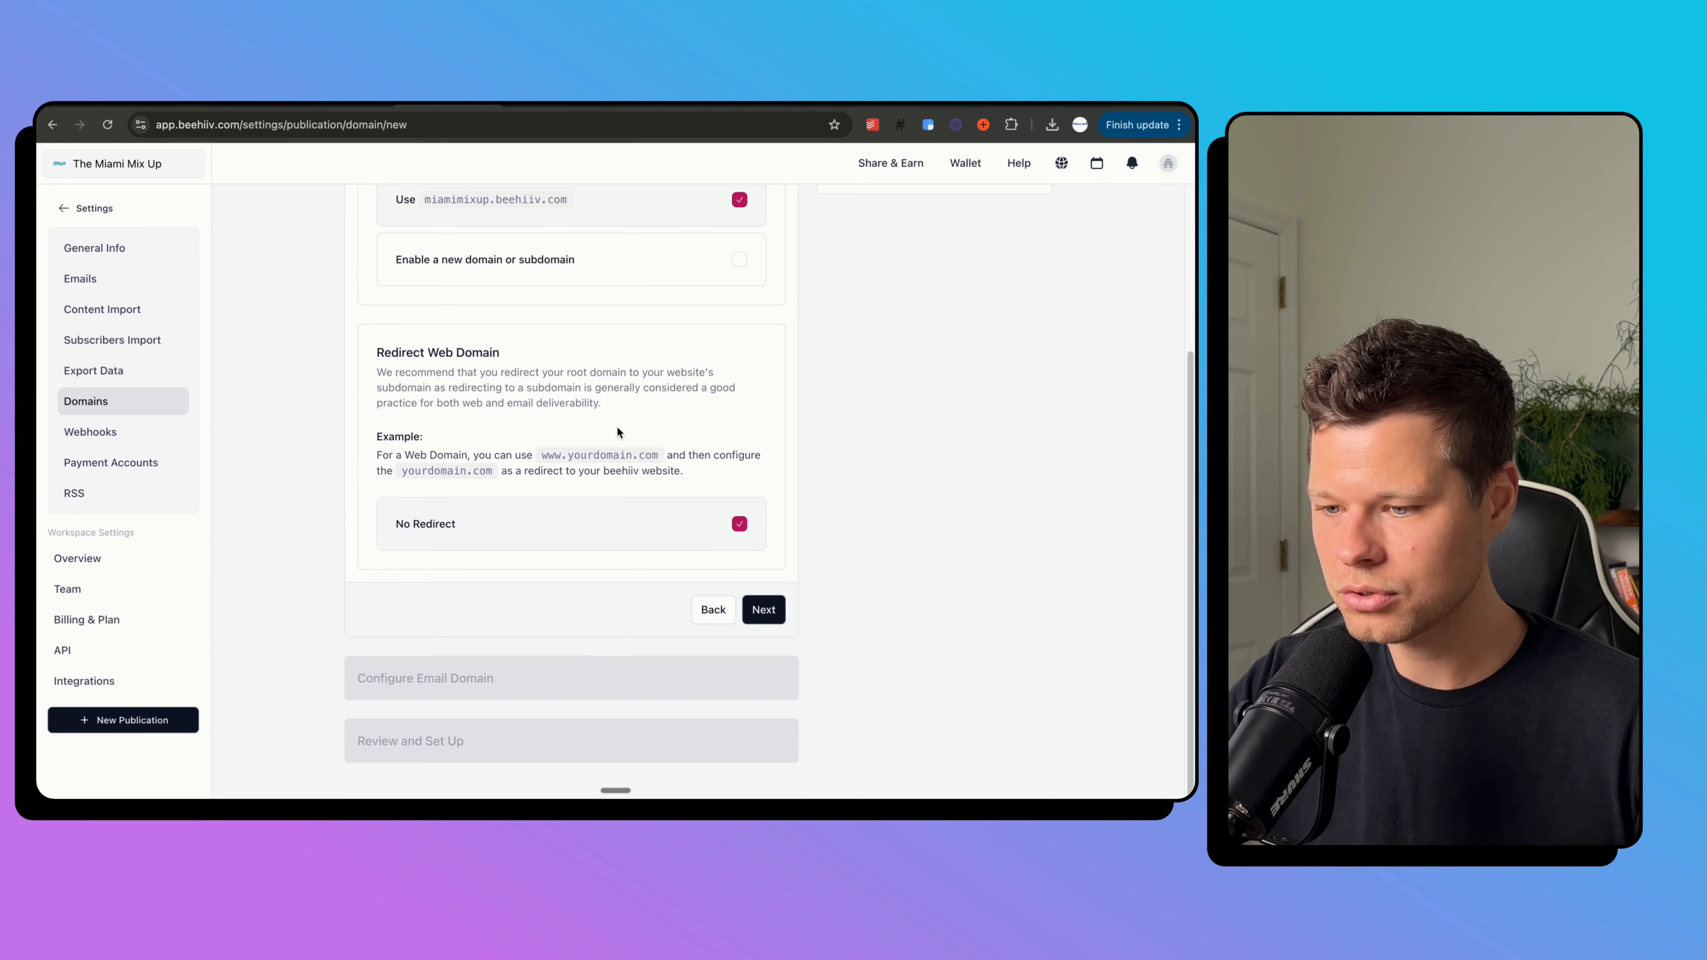
{"action": "scroll", "coordinate": [486, 482], "scroll_direction": "up", "scroll_amount": 5}
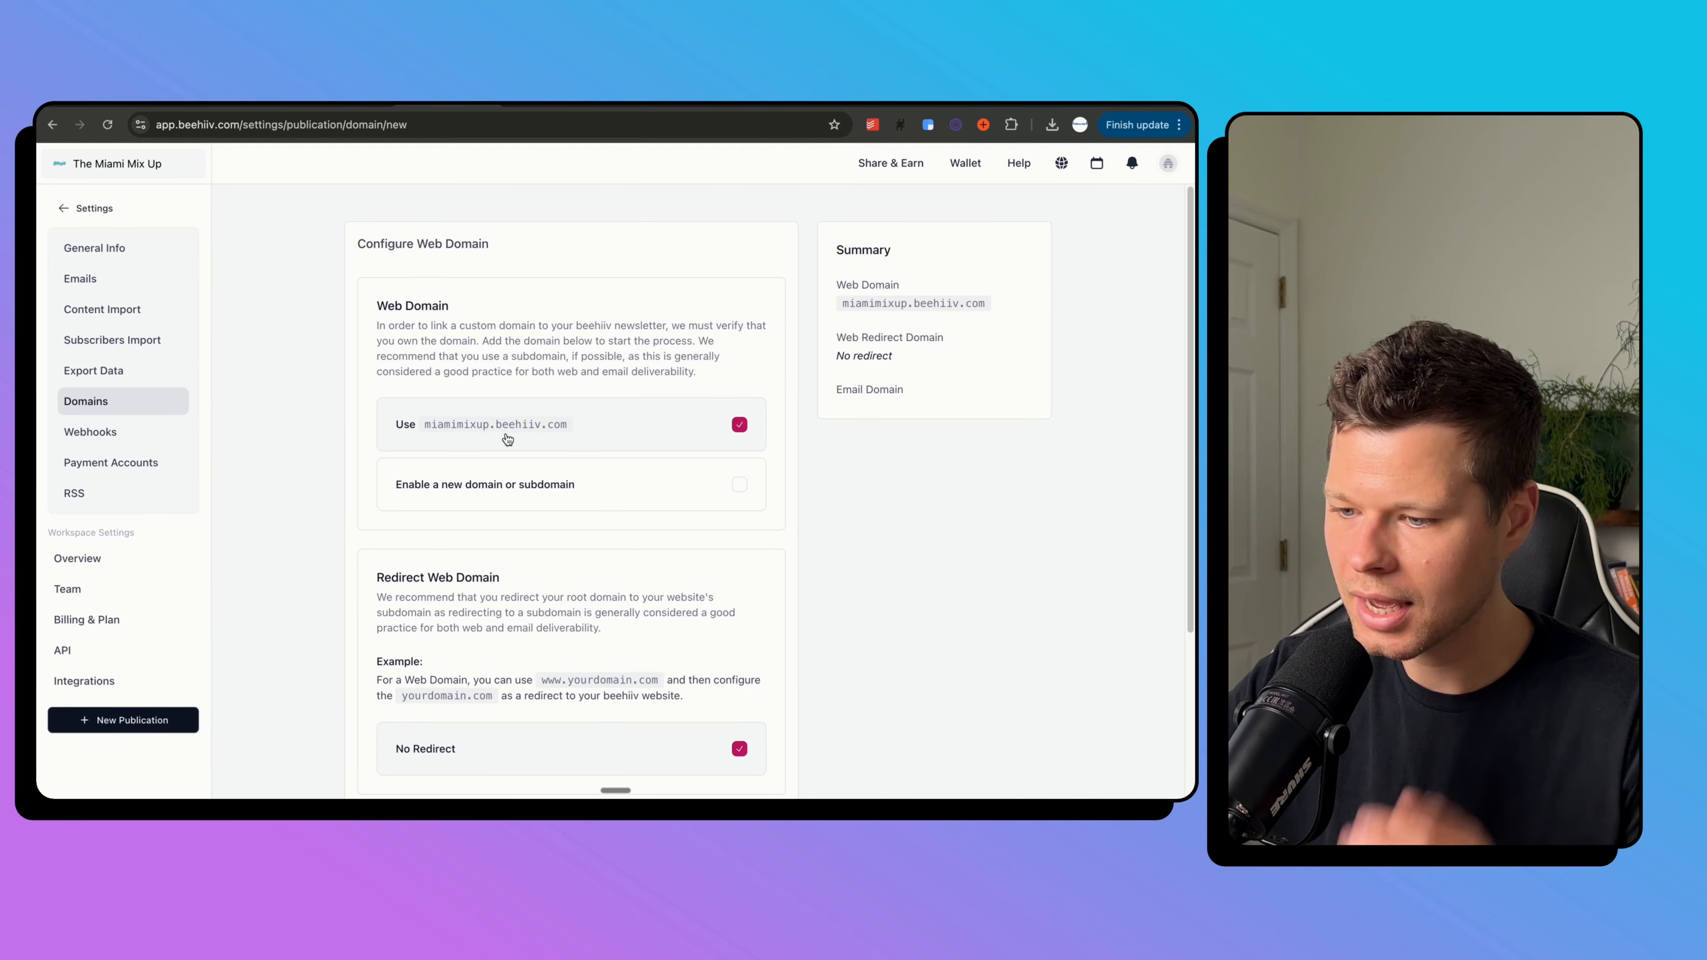
{"action": "scroll", "coordinate": [616, 423], "scroll_direction": "down", "scroll_amount": 3}
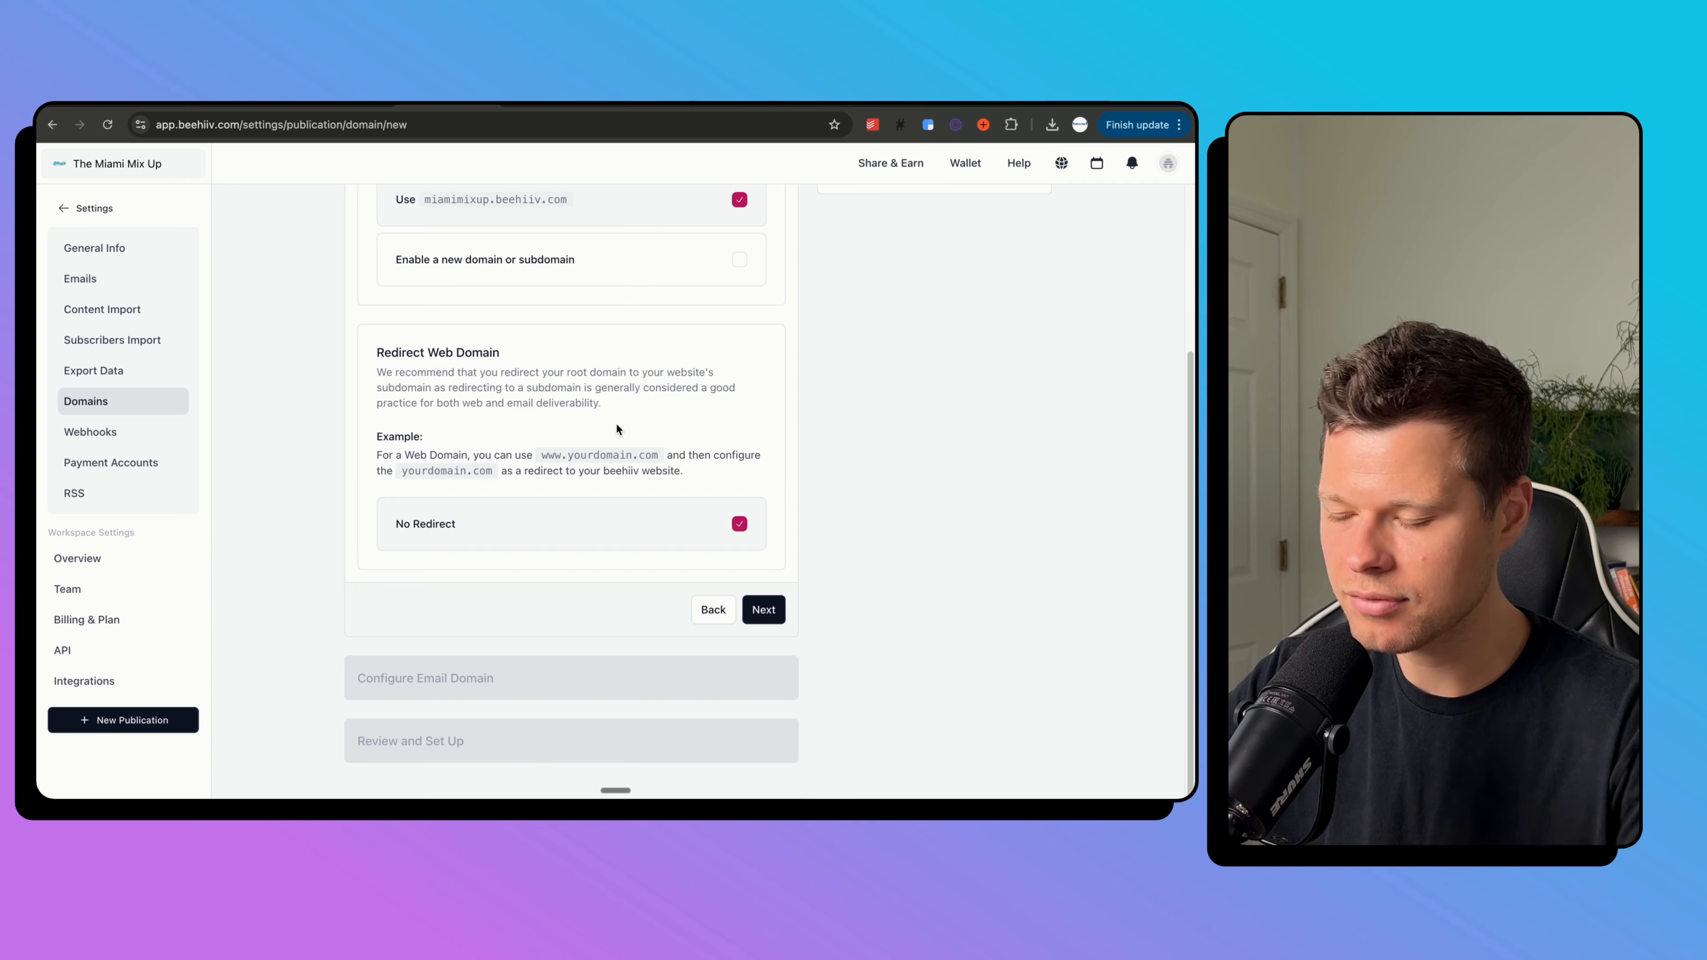
{"action": "left_click", "coordinate": [68, 207]}
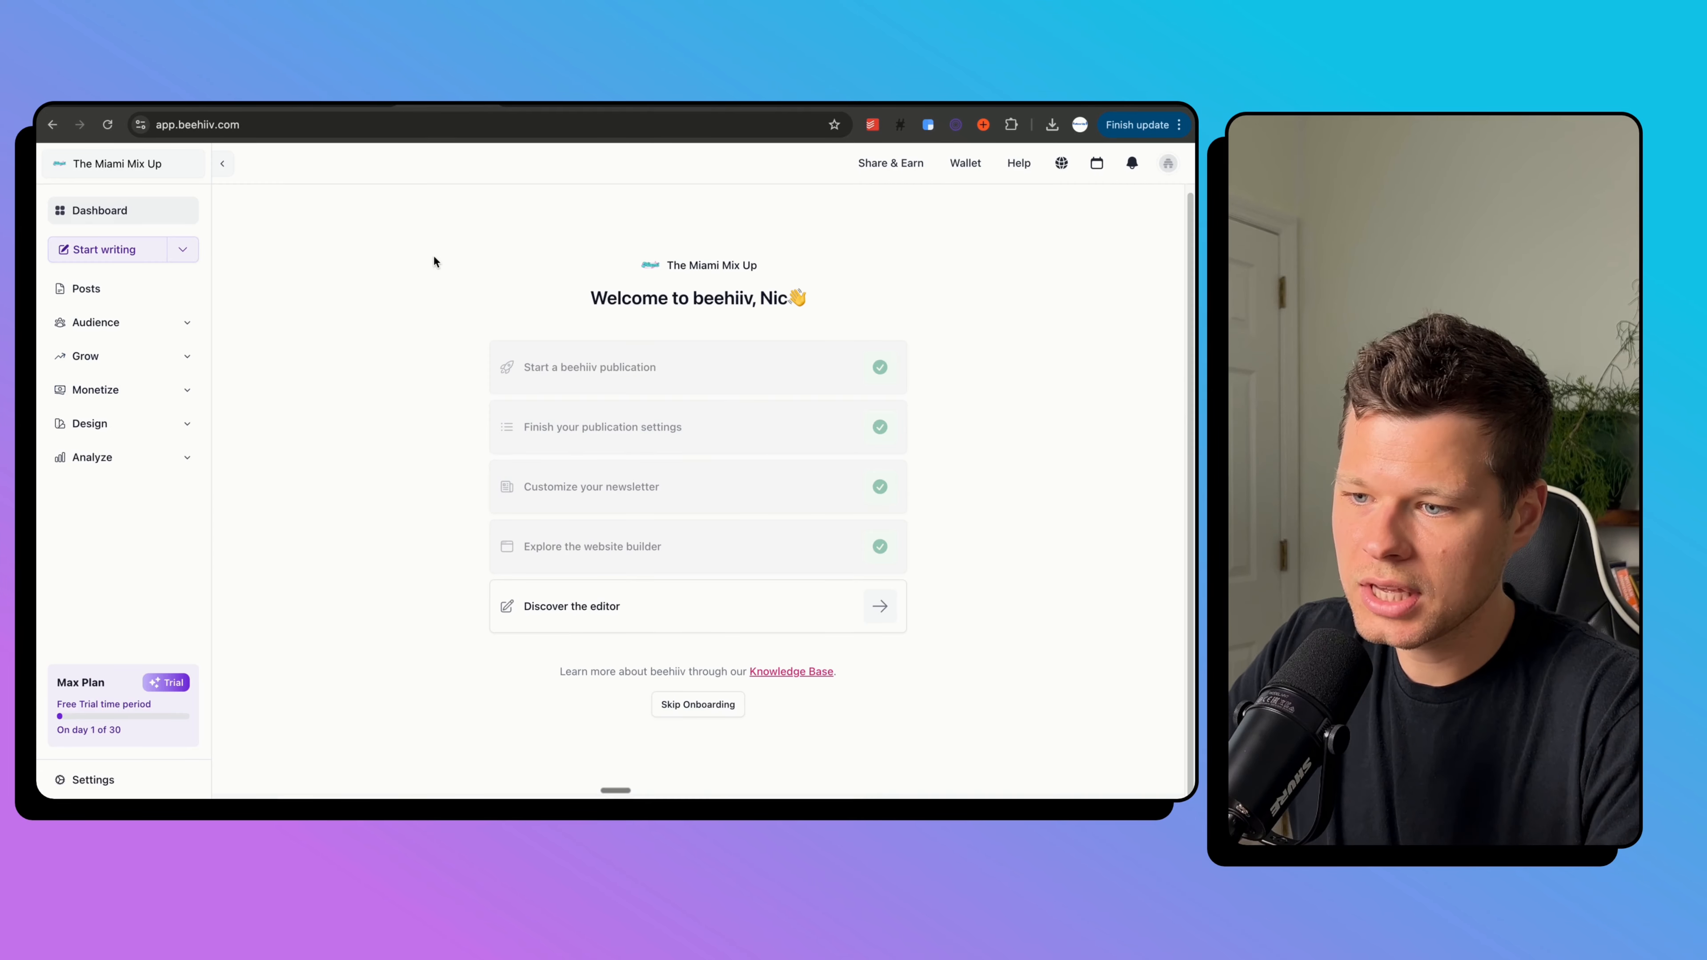
{"action": "left_click", "coordinate": [849, 620]}
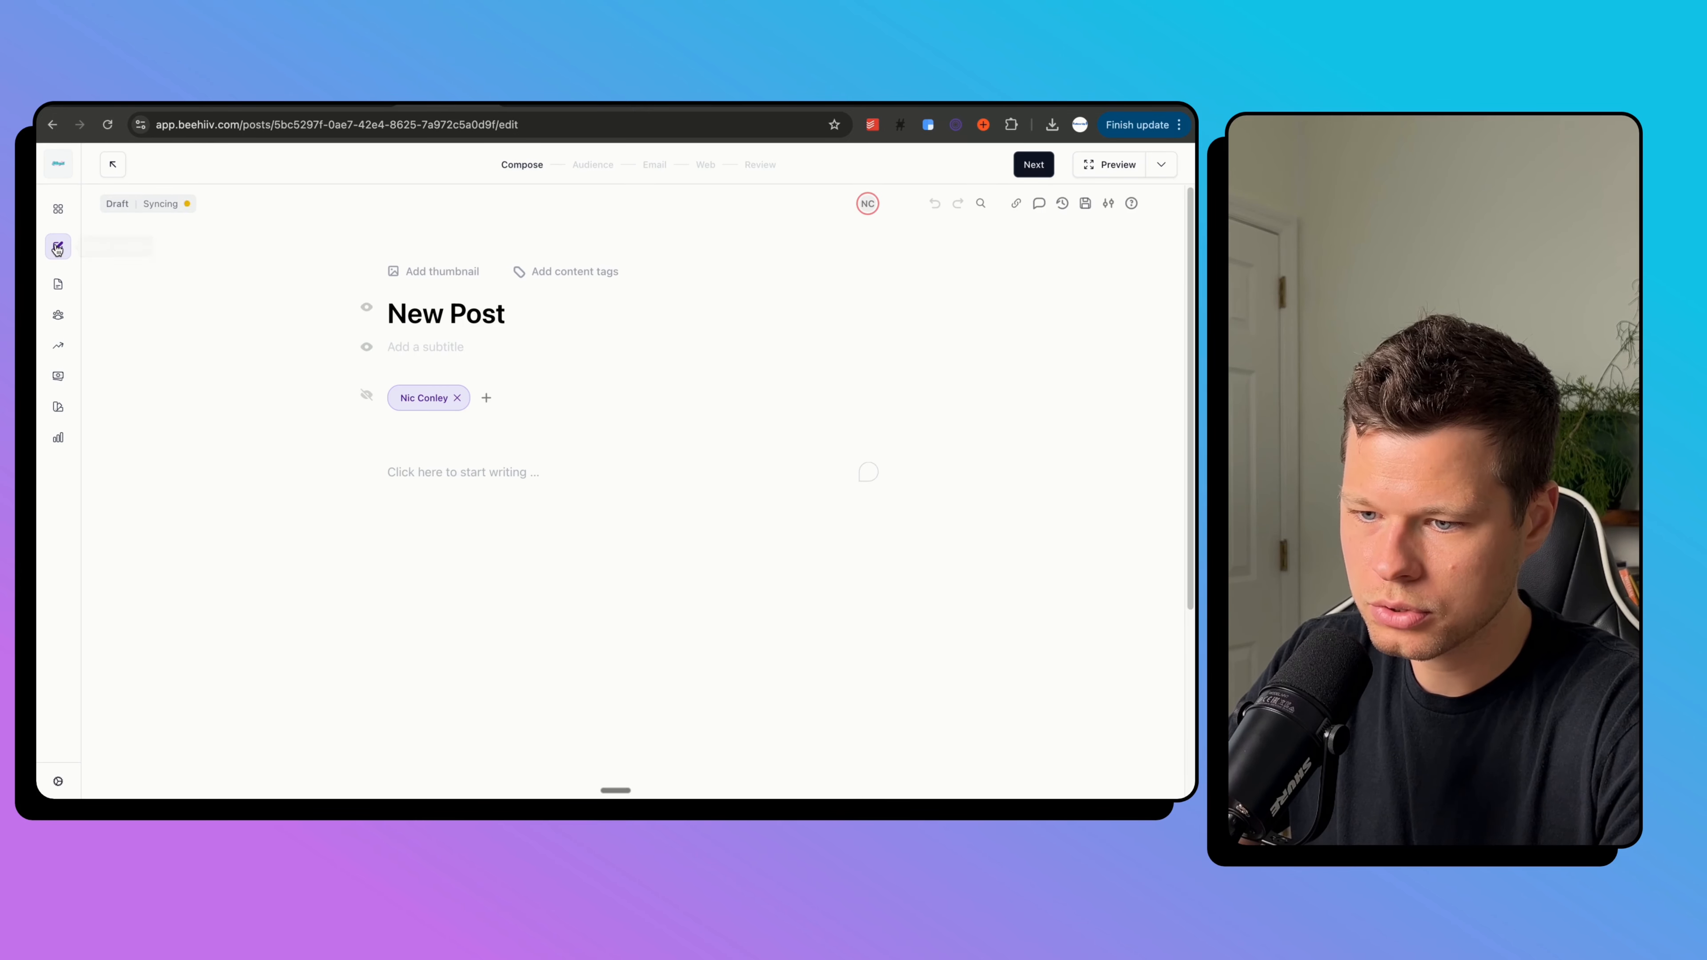
Start a new post from the Posts list and begin typing in the empty body.
{"action": "left_click", "coordinate": [58, 283]}
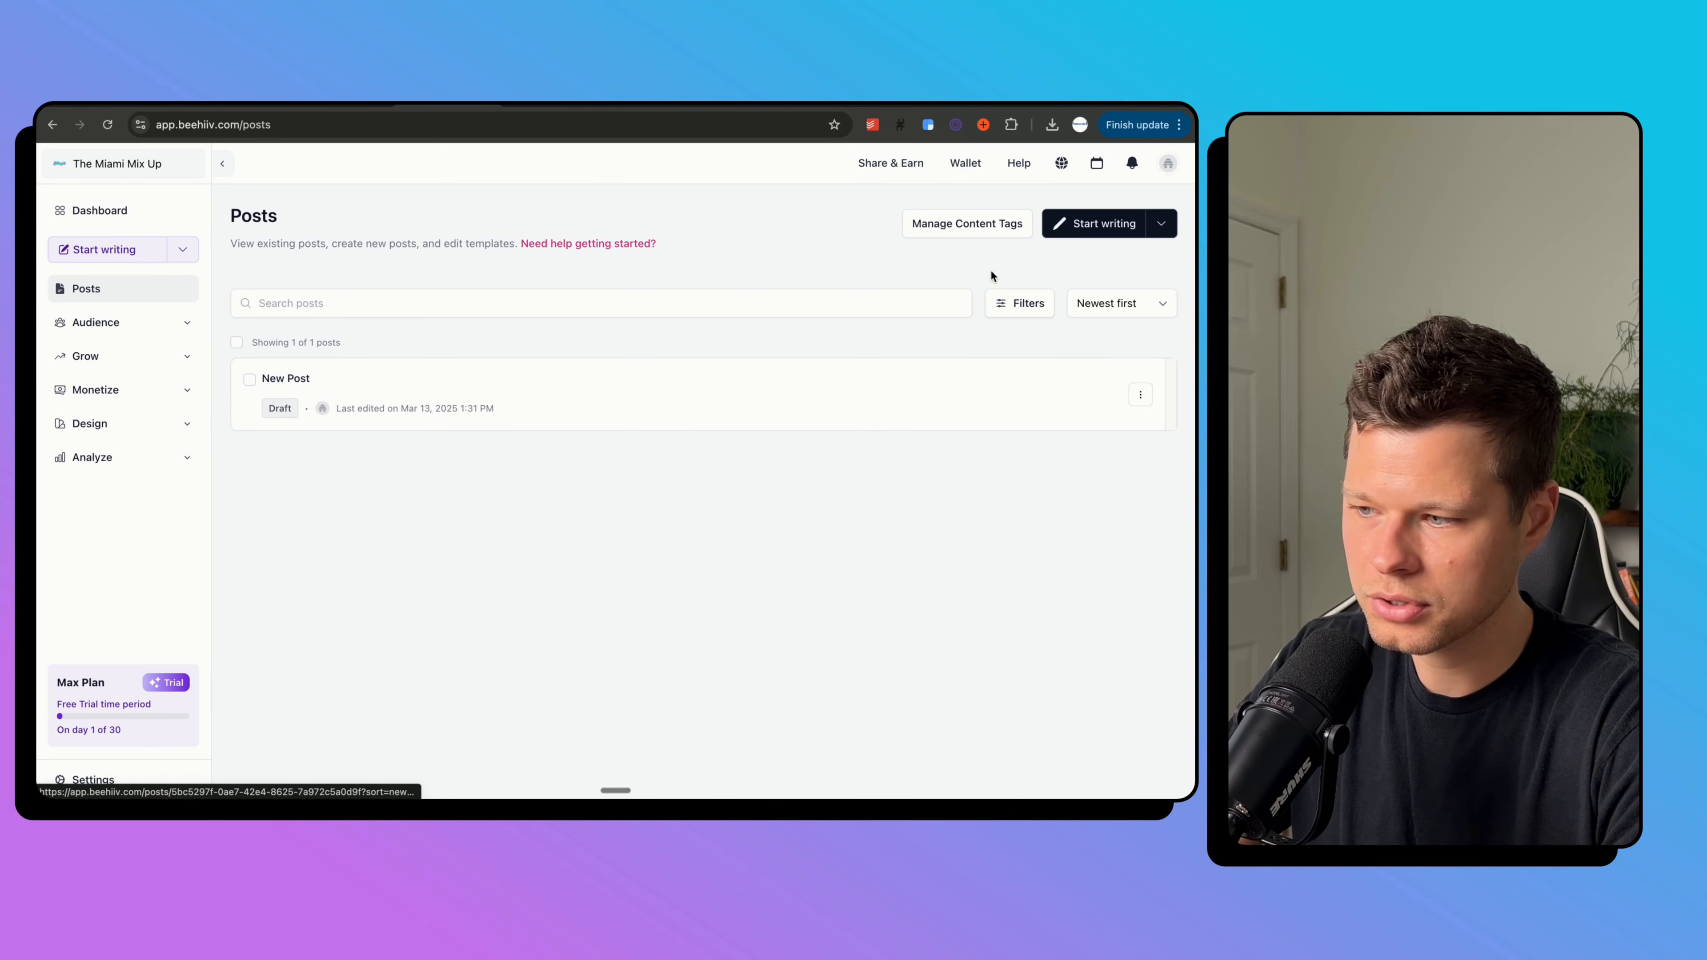
{"action": "left_click", "coordinate": [1110, 223]}
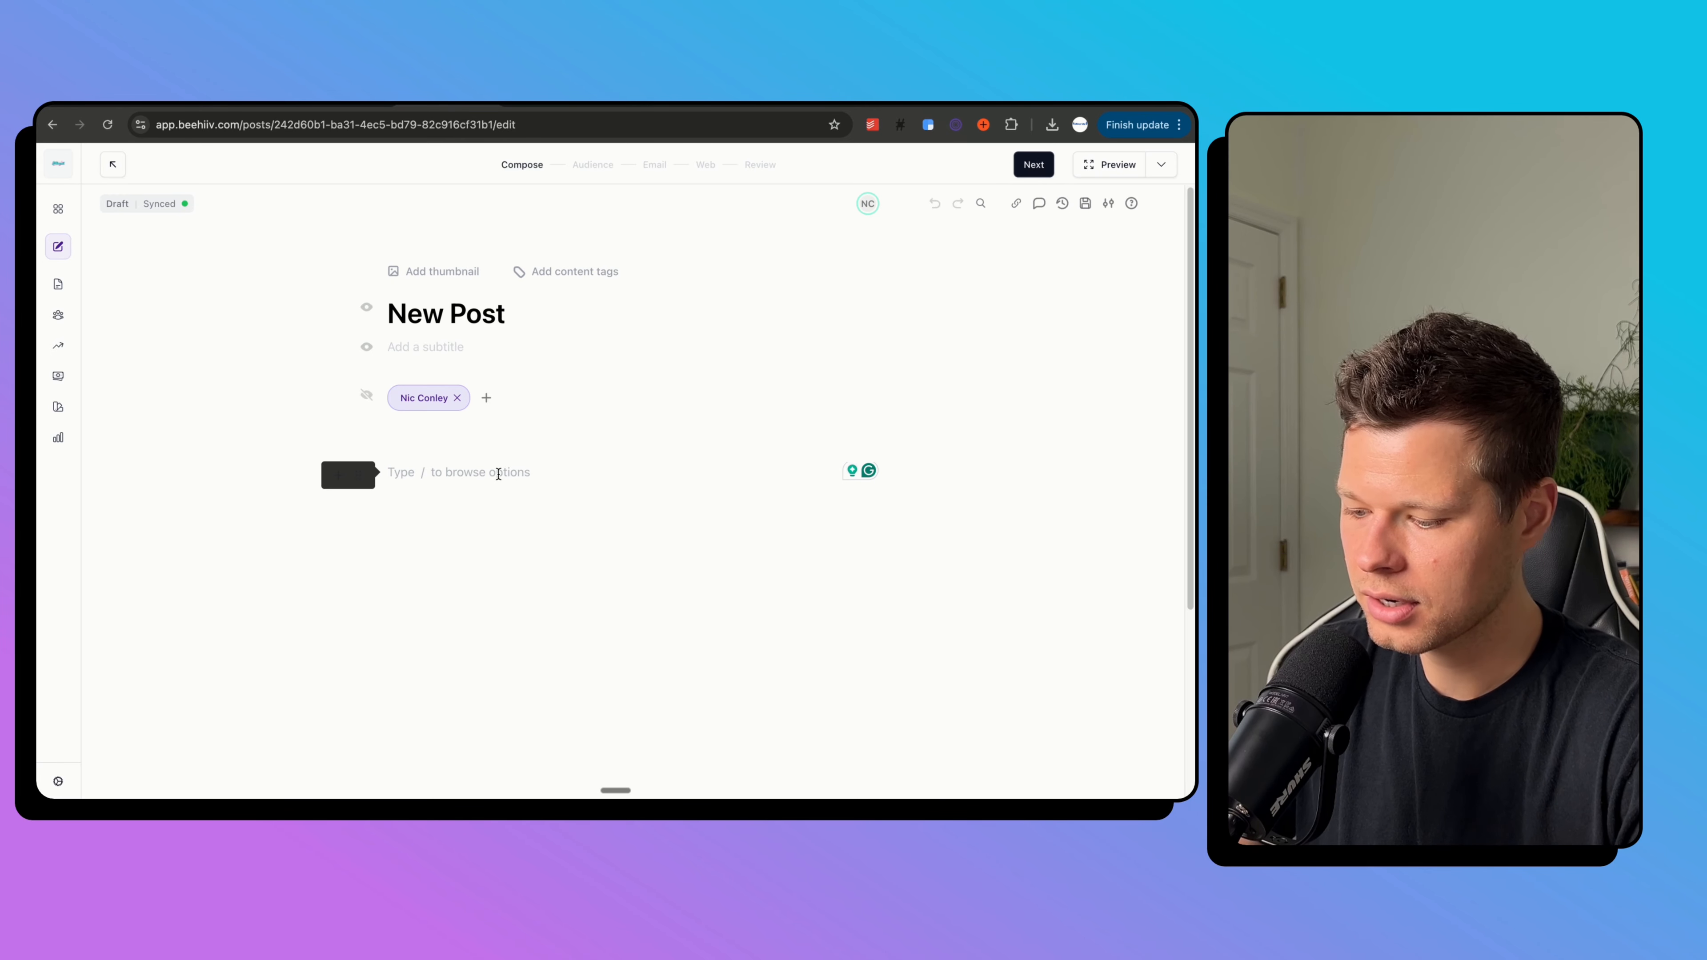
{"action": "key", "text": "super+v"}
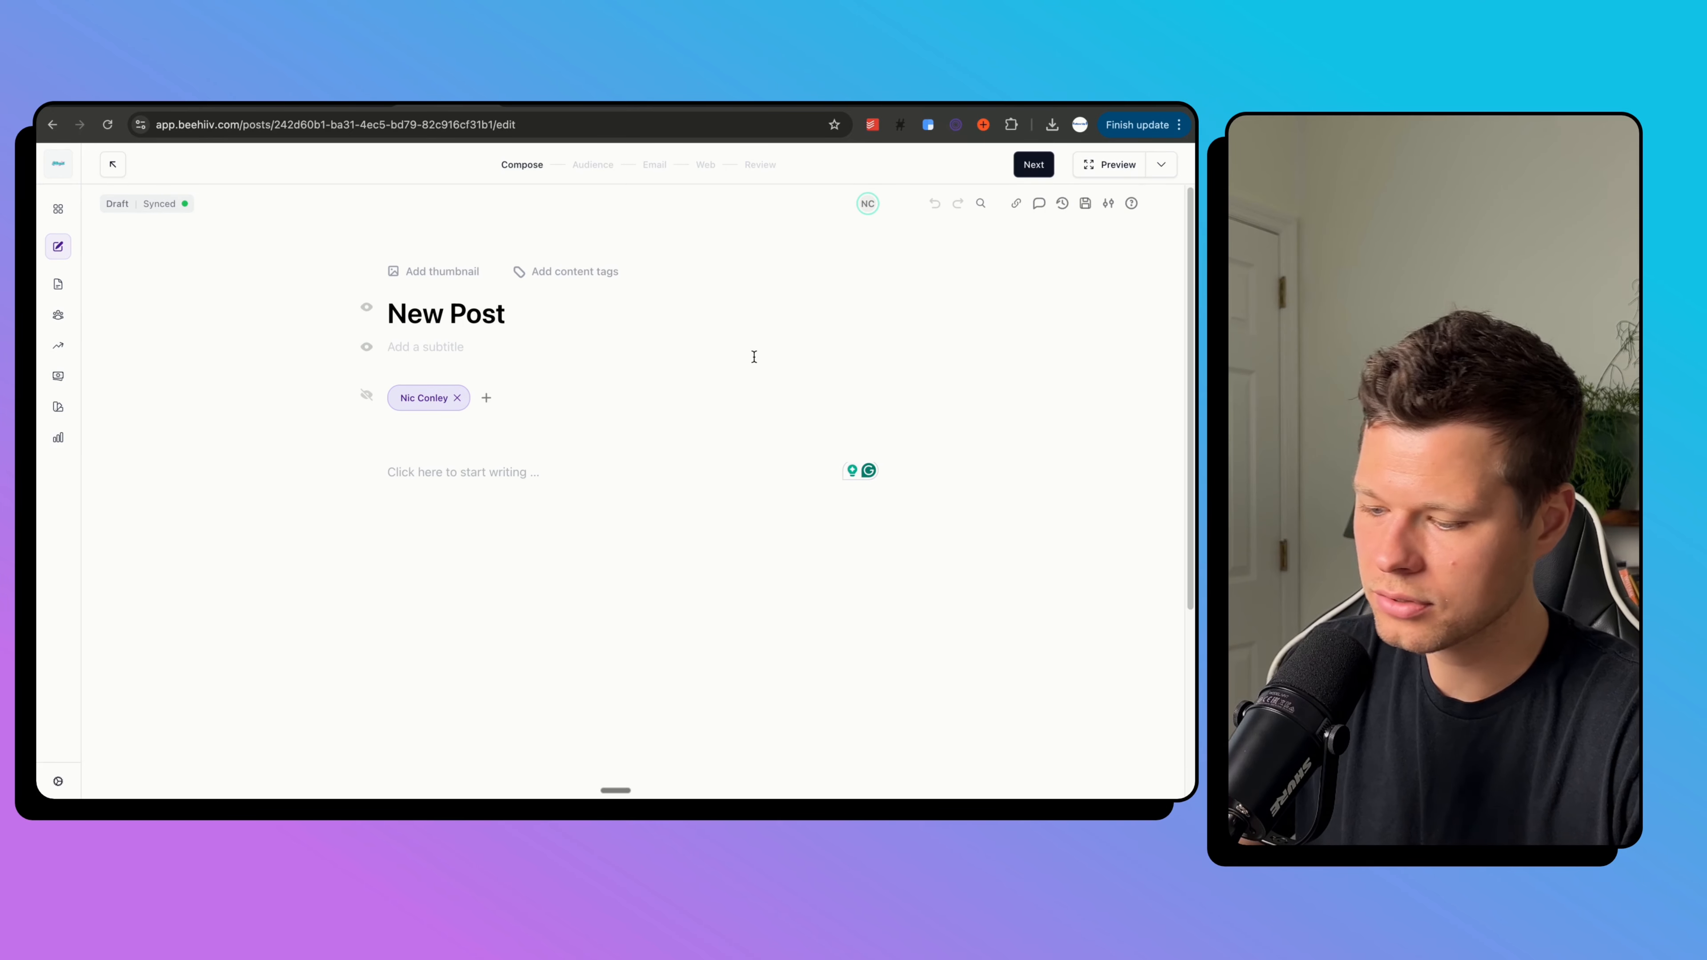
{"action": "left_click", "coordinate": [494, 471]}
{"action": "type", "text": "/"}
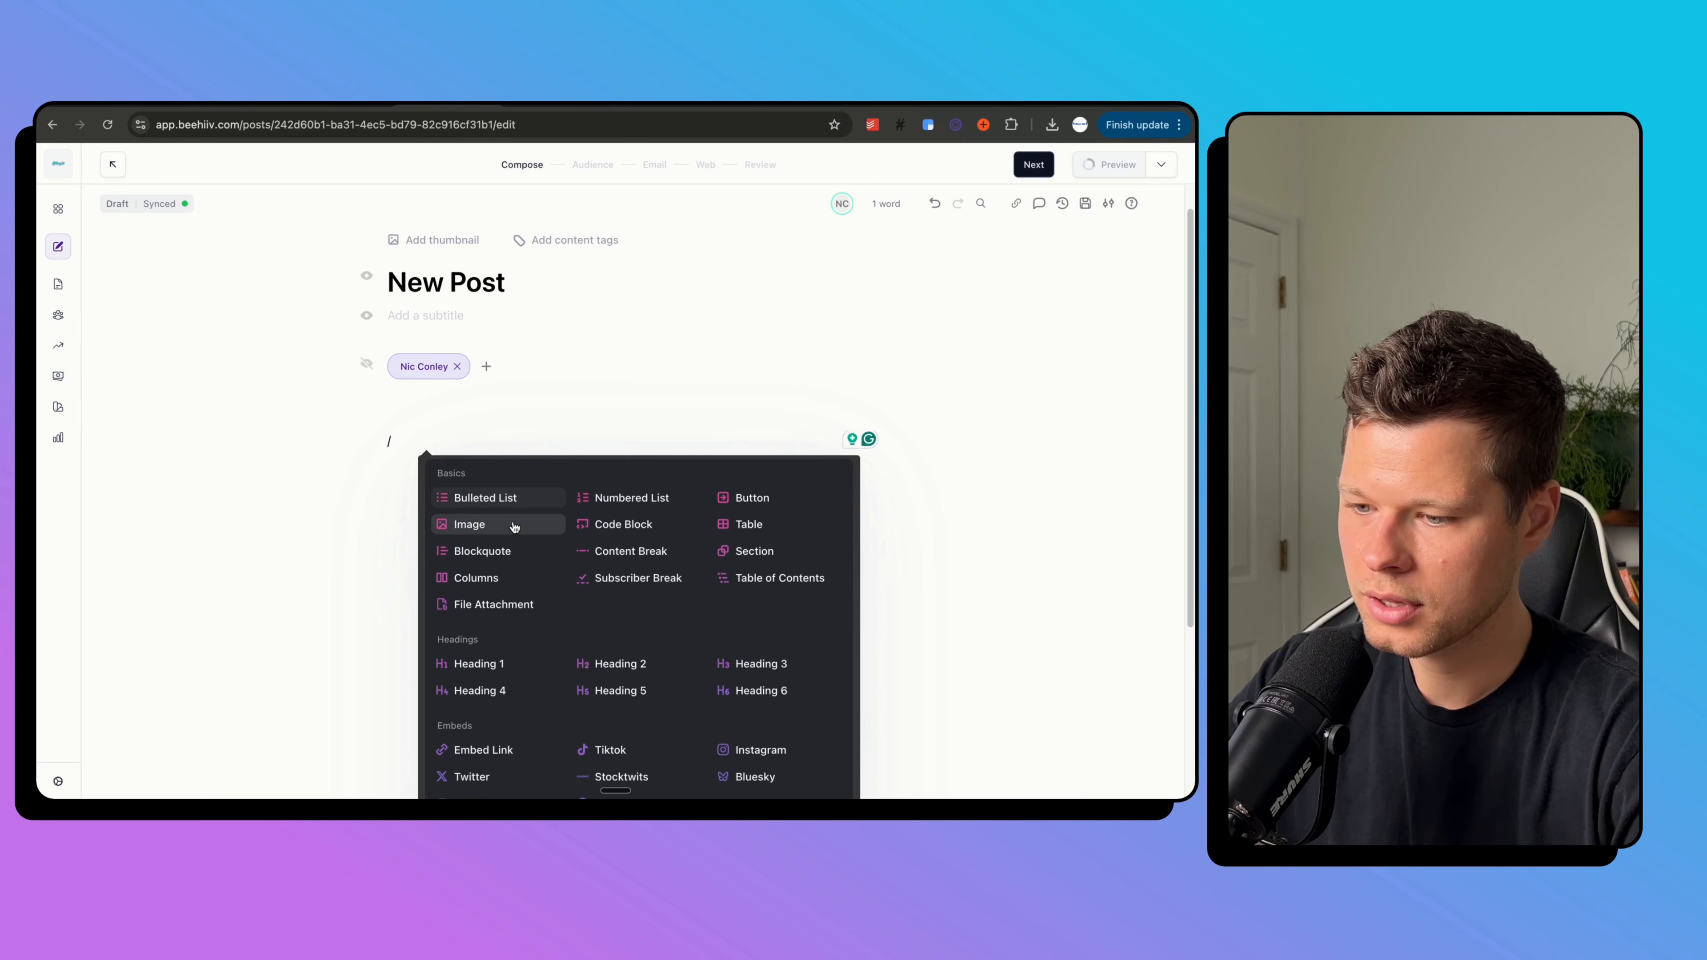
{"action": "scroll", "coordinate": [514, 527], "scroll_direction": "down", "scroll_amount": 3}
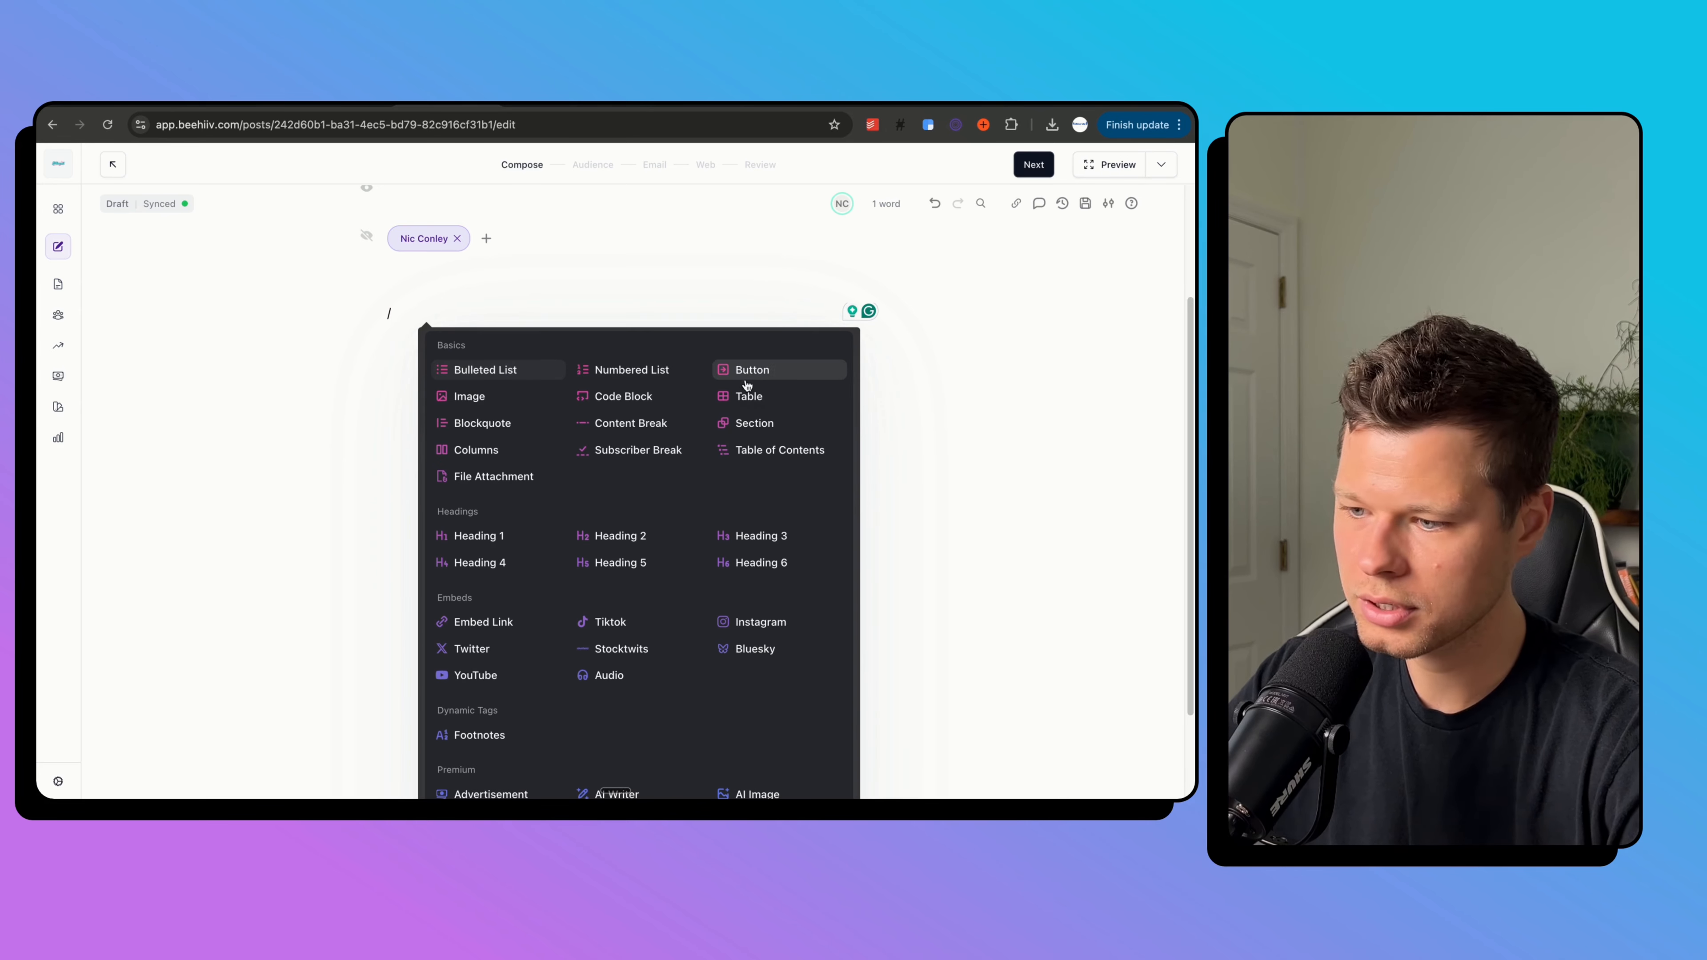
{"action": "left_click", "coordinate": [399, 320]}
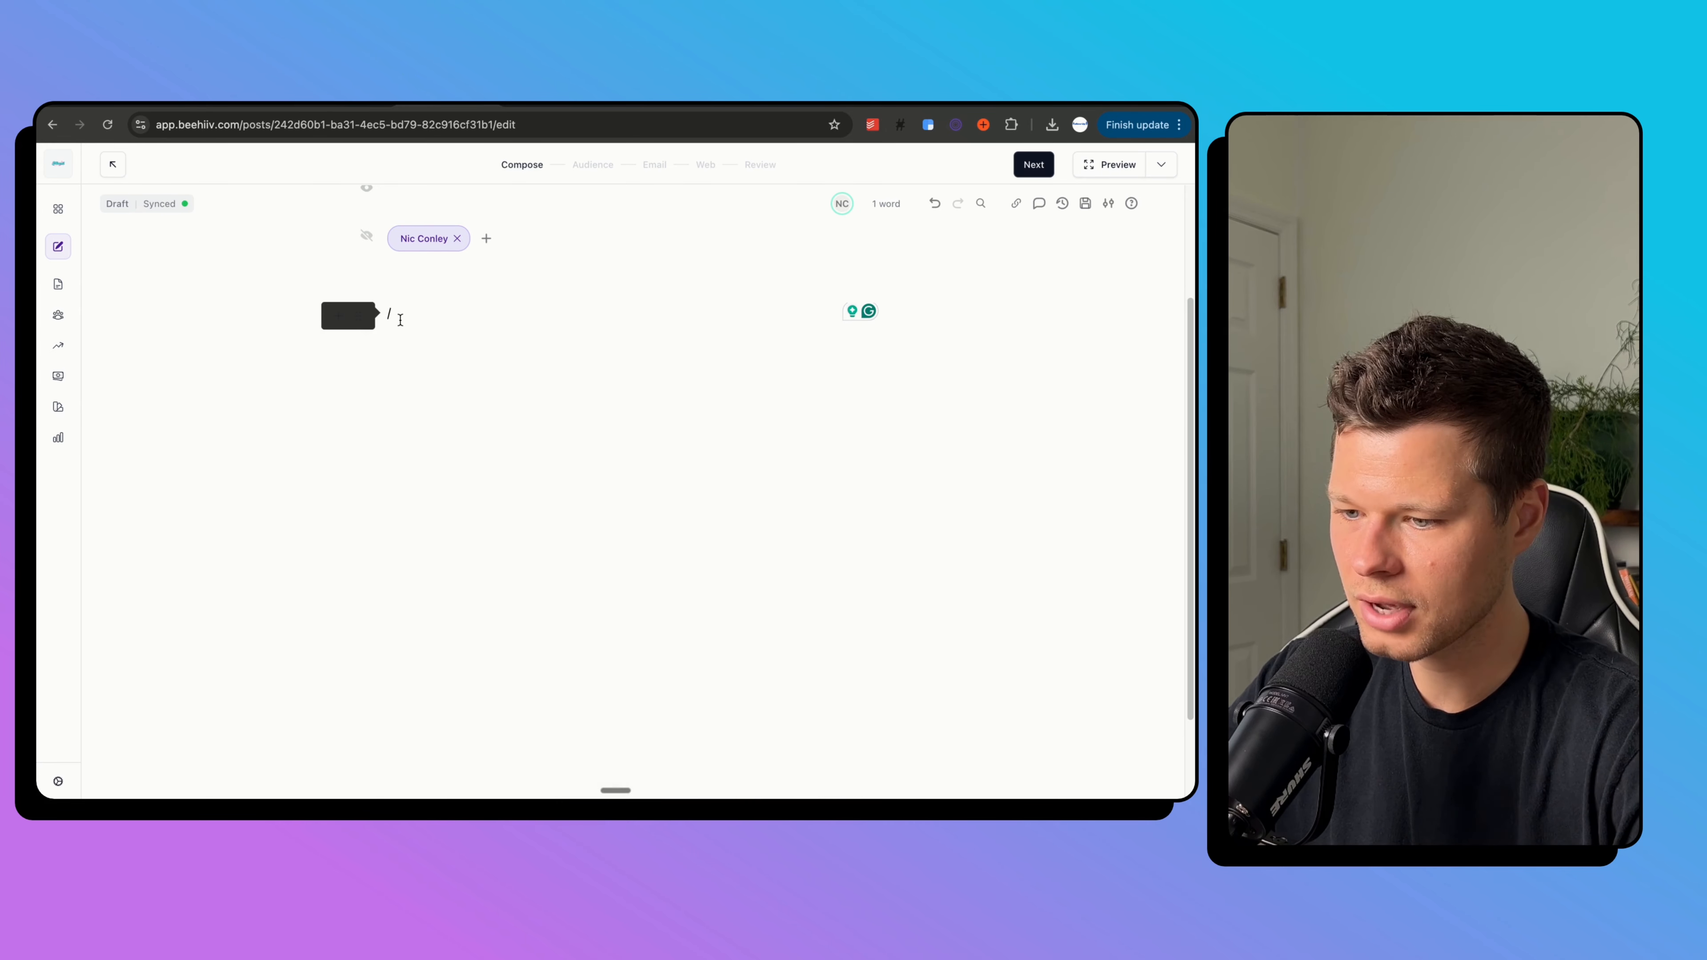
{"action": "key", "text": "BackSpace"}
{"action": "type", "text": "Hey there"}
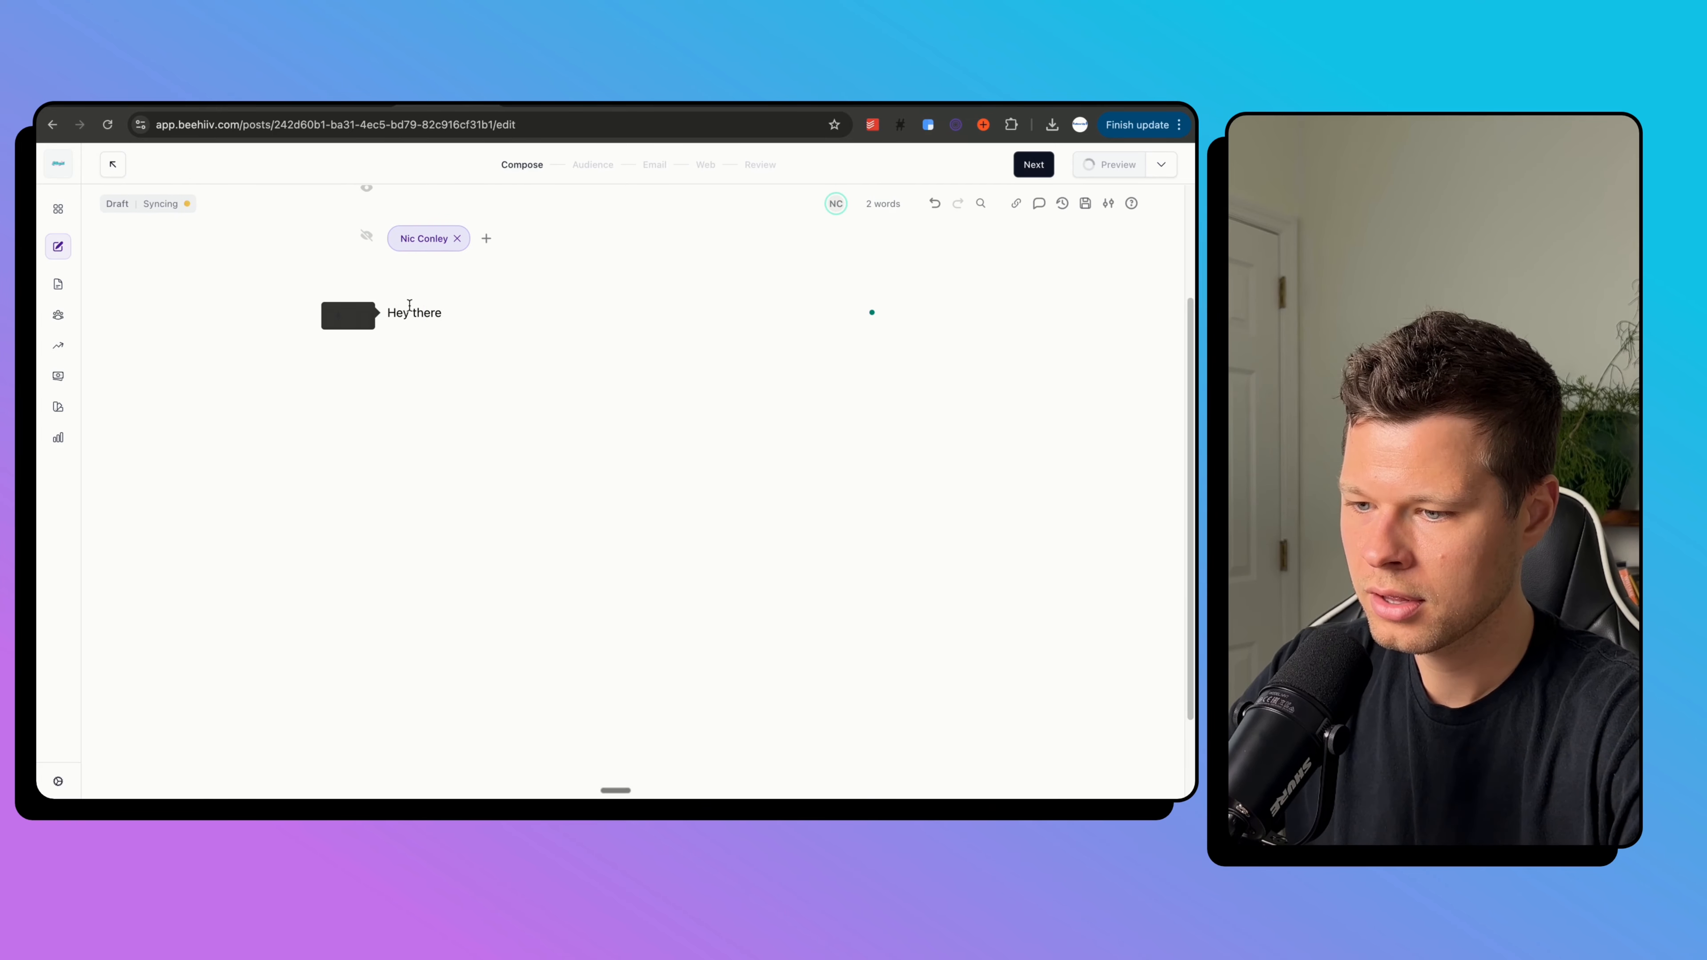
Format the 'Hey there' line as H4 with bold, underline and strikethrough.
{"action": "triple_click", "coordinate": [410, 306]}
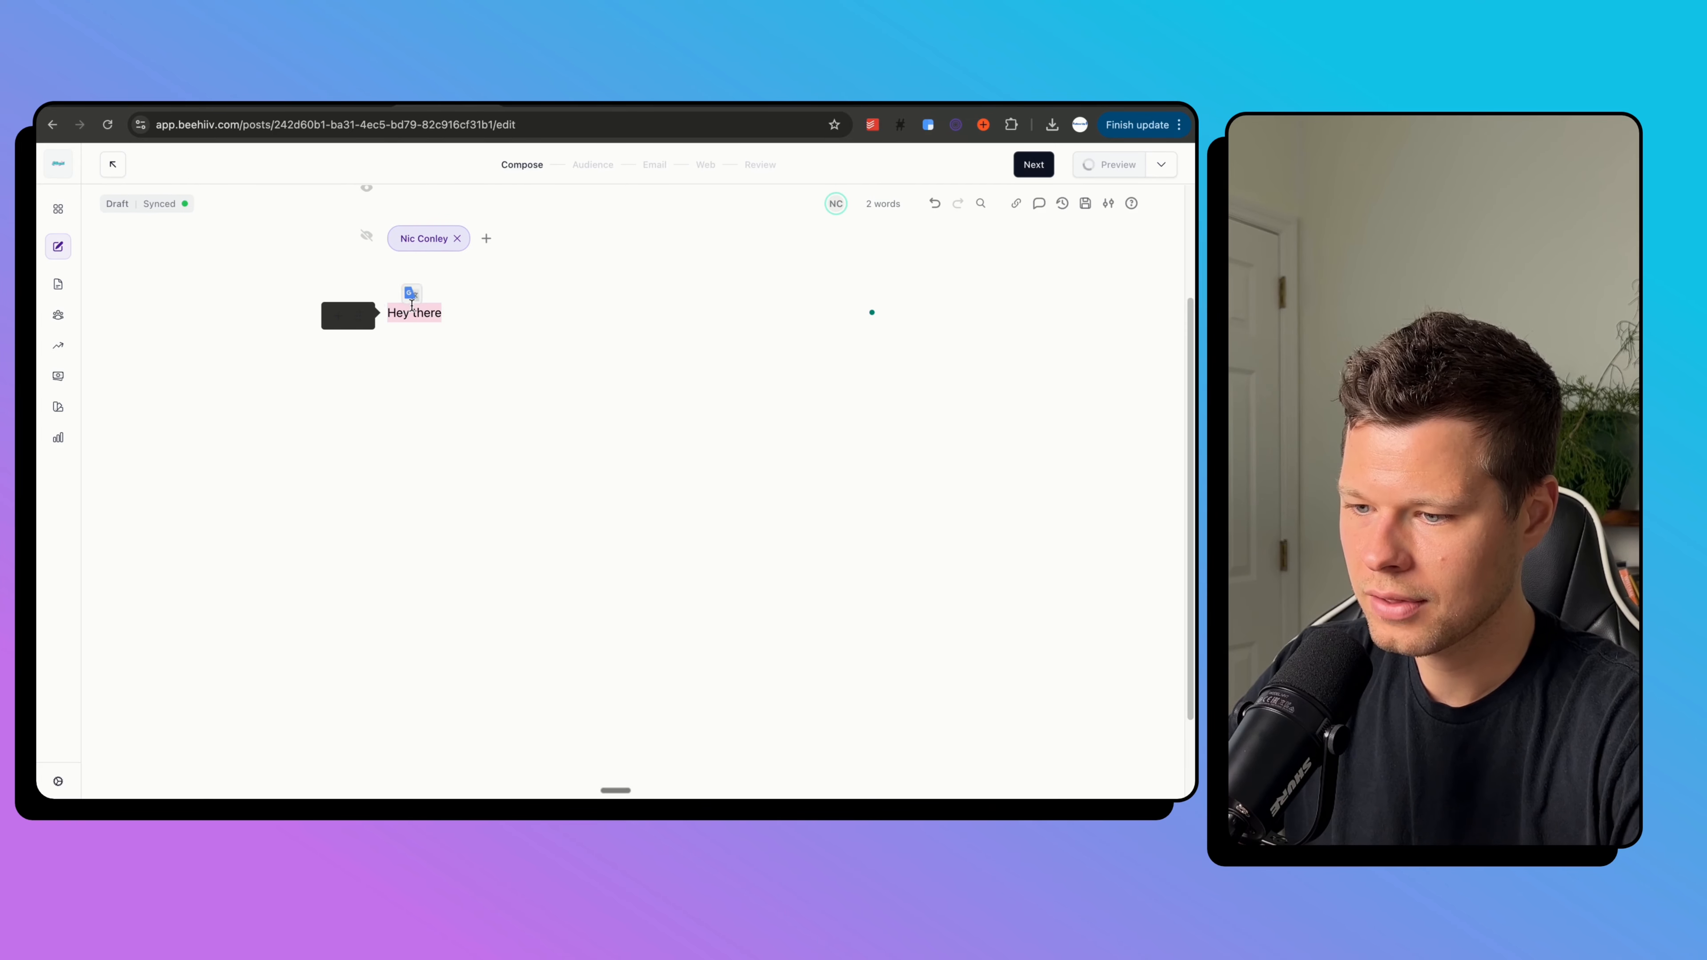
{"action": "left_click", "coordinate": [420, 282]}
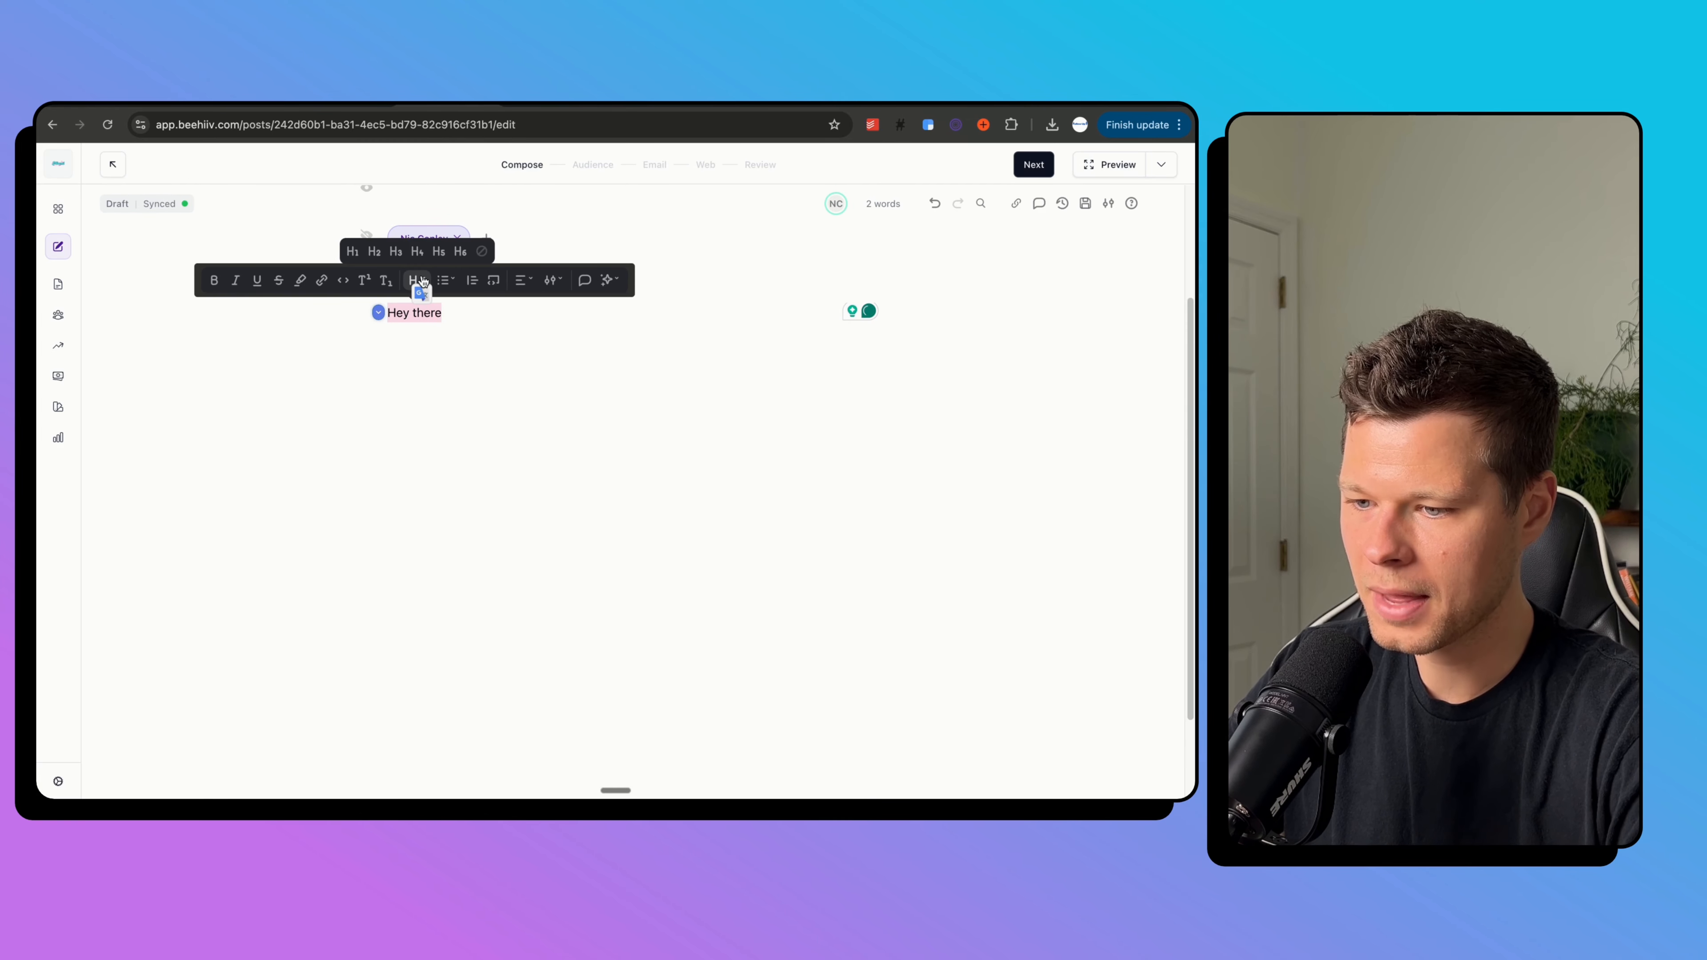
{"action": "left_click", "coordinate": [417, 251]}
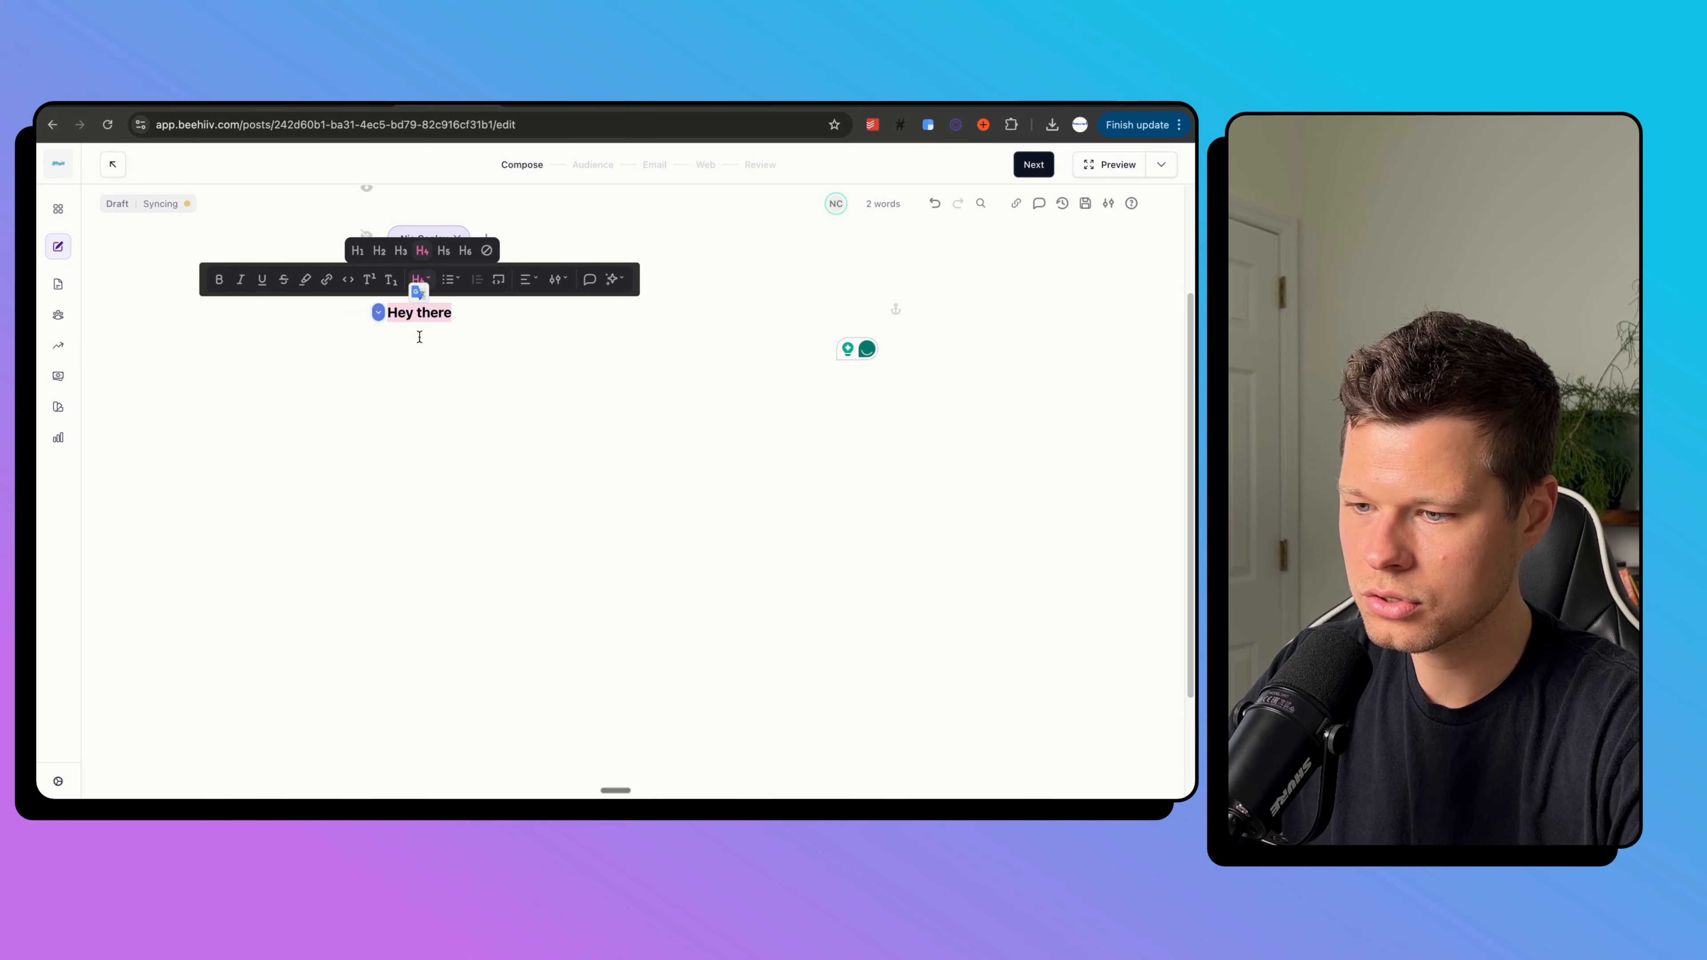
{"action": "left_click", "coordinate": [215, 280]}
{"action": "left_click", "coordinate": [262, 280]}
{"action": "left_click", "coordinate": [284, 279]}
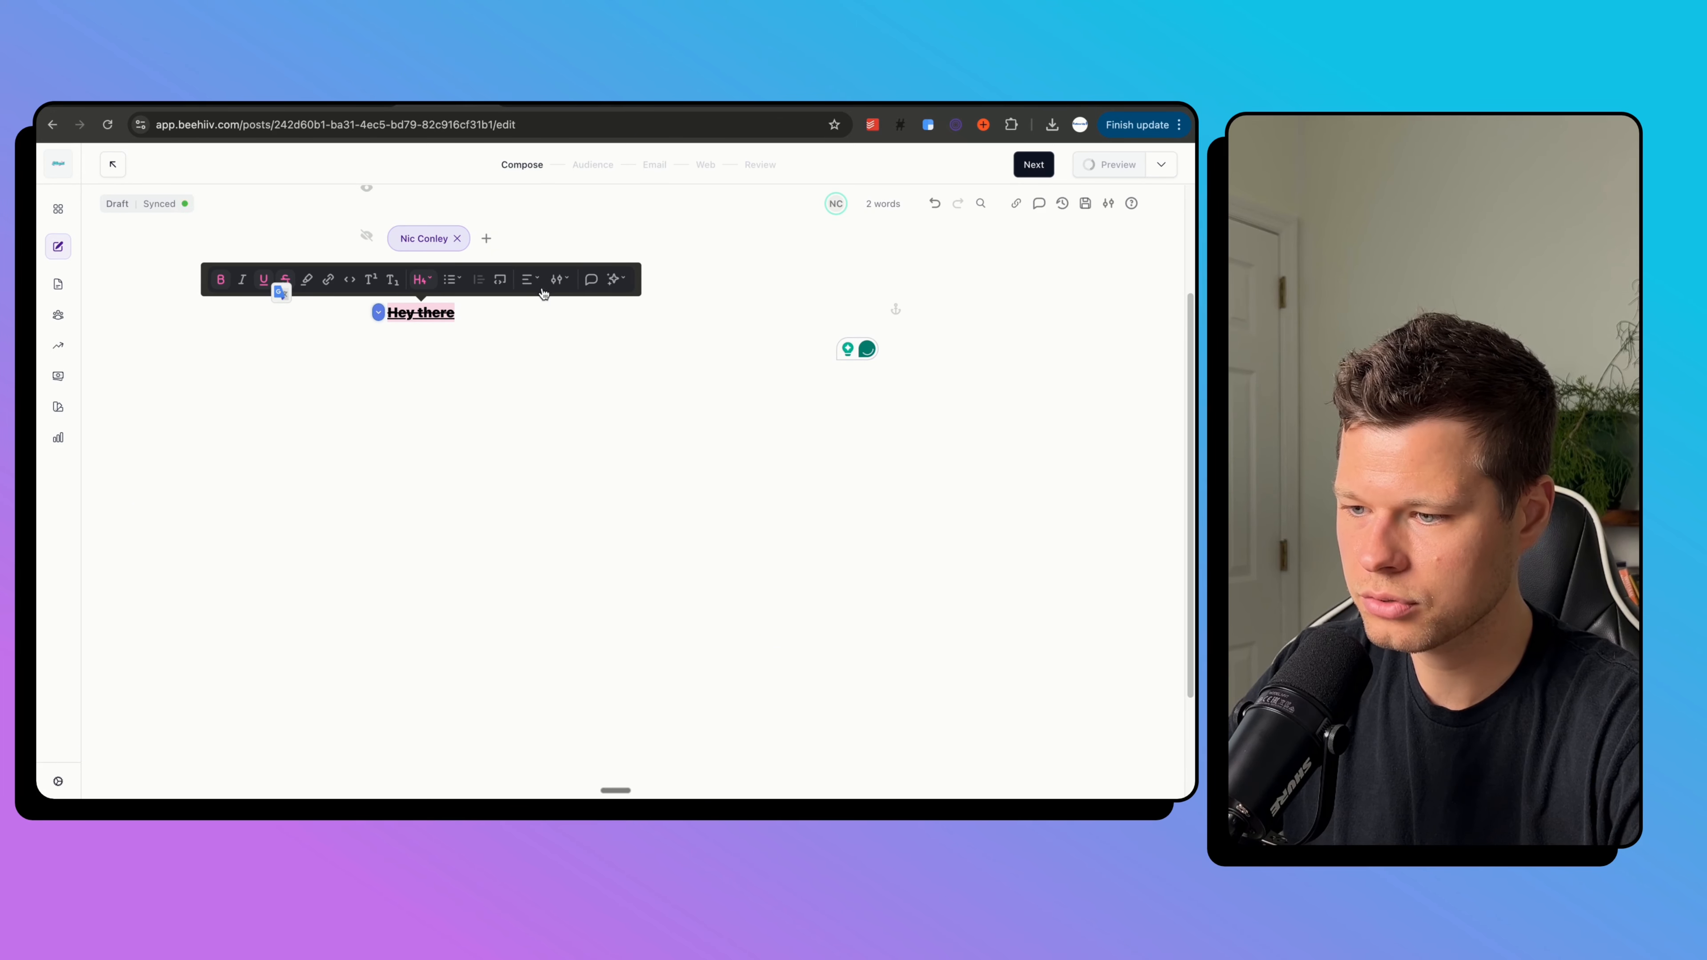
{"action": "left_click", "coordinate": [556, 280]}
{"action": "left_click", "coordinate": [725, 349]}
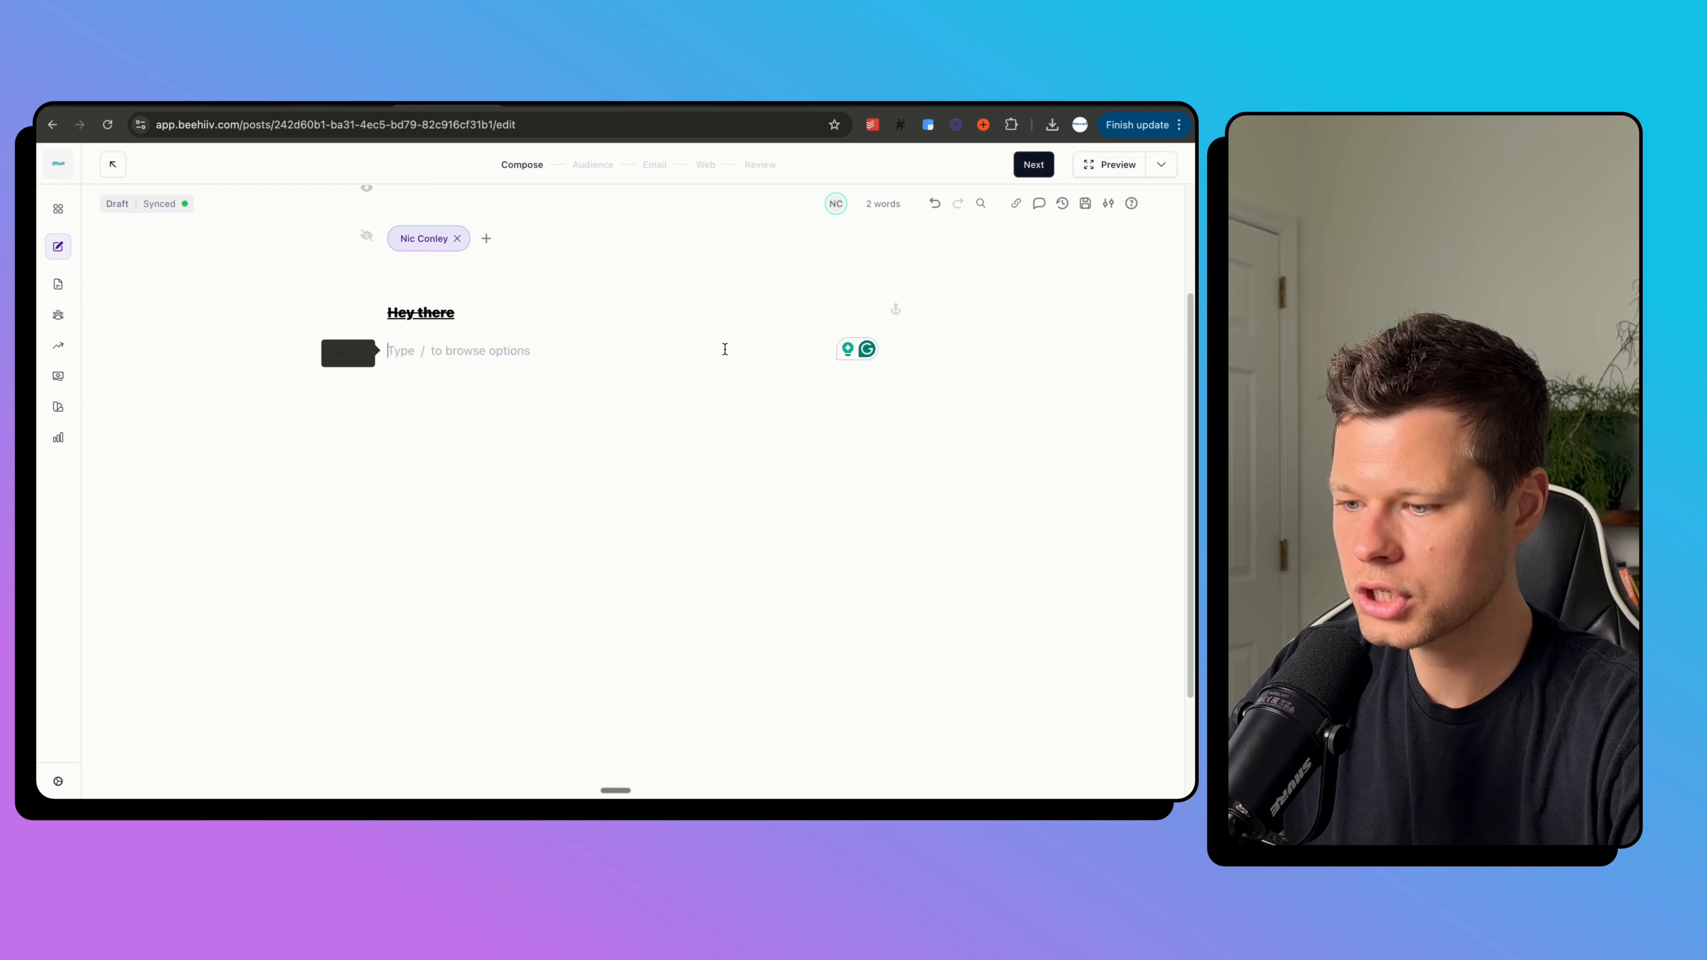
{"action": "scroll", "coordinate": [724, 348], "scroll_direction": "up", "scroll_amount": 3}
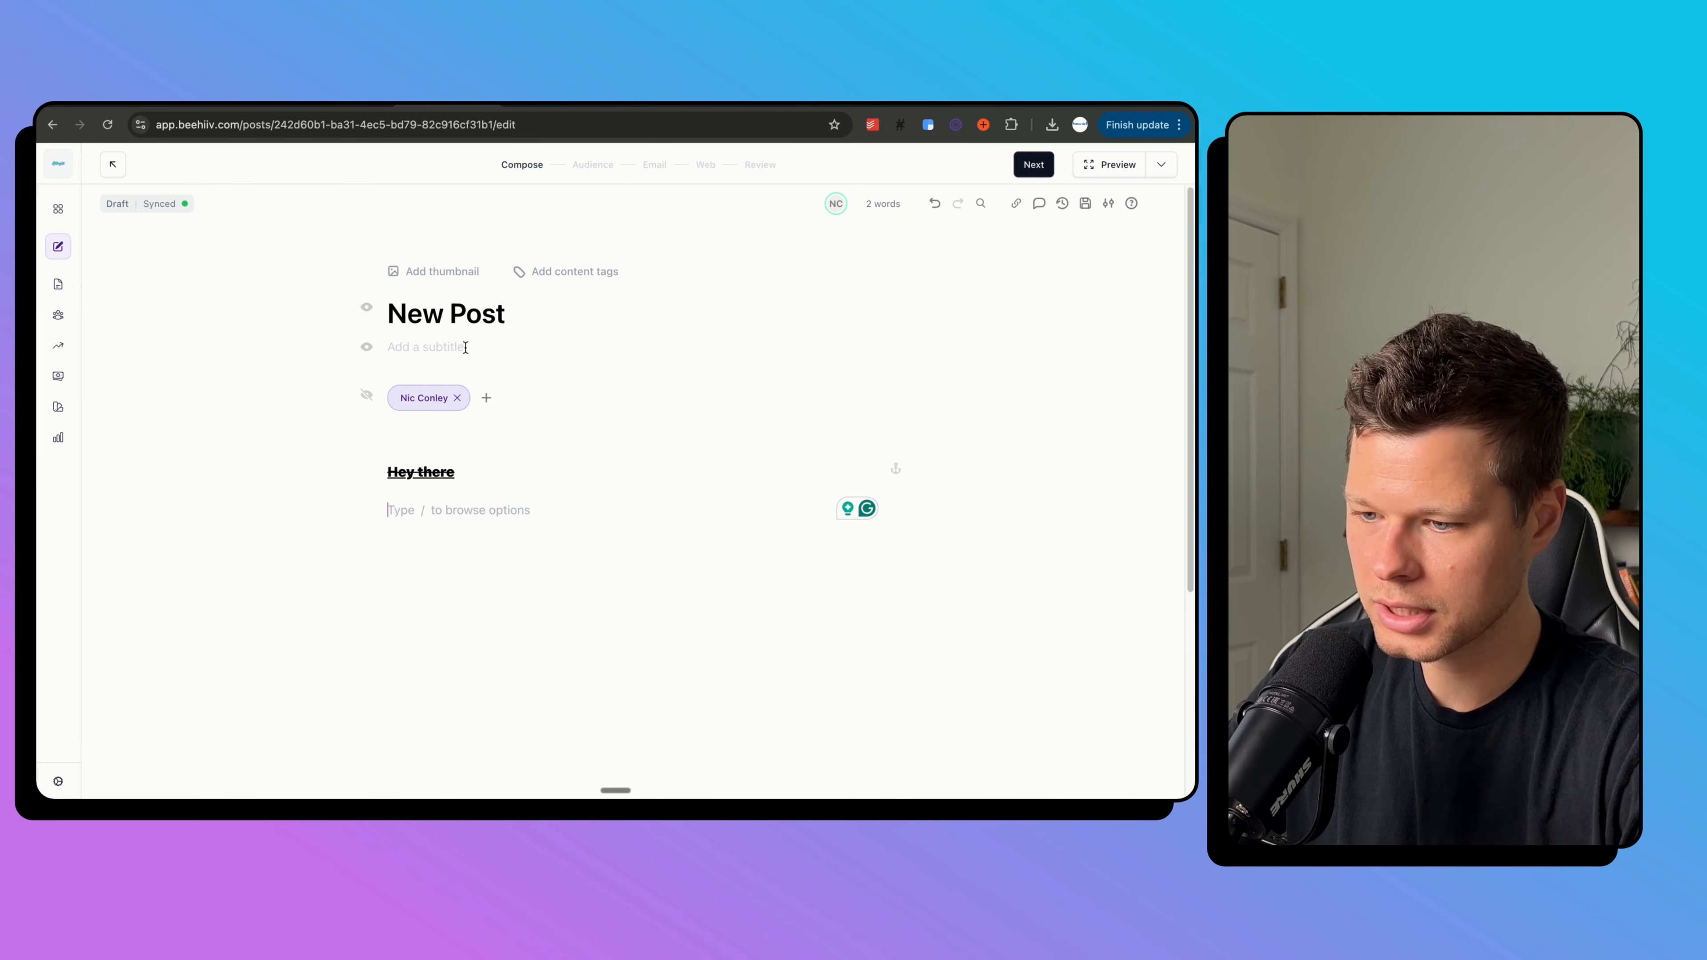
Step through the Audience and Email settings to the post's Review page.
{"action": "left_click", "coordinate": [593, 164]}
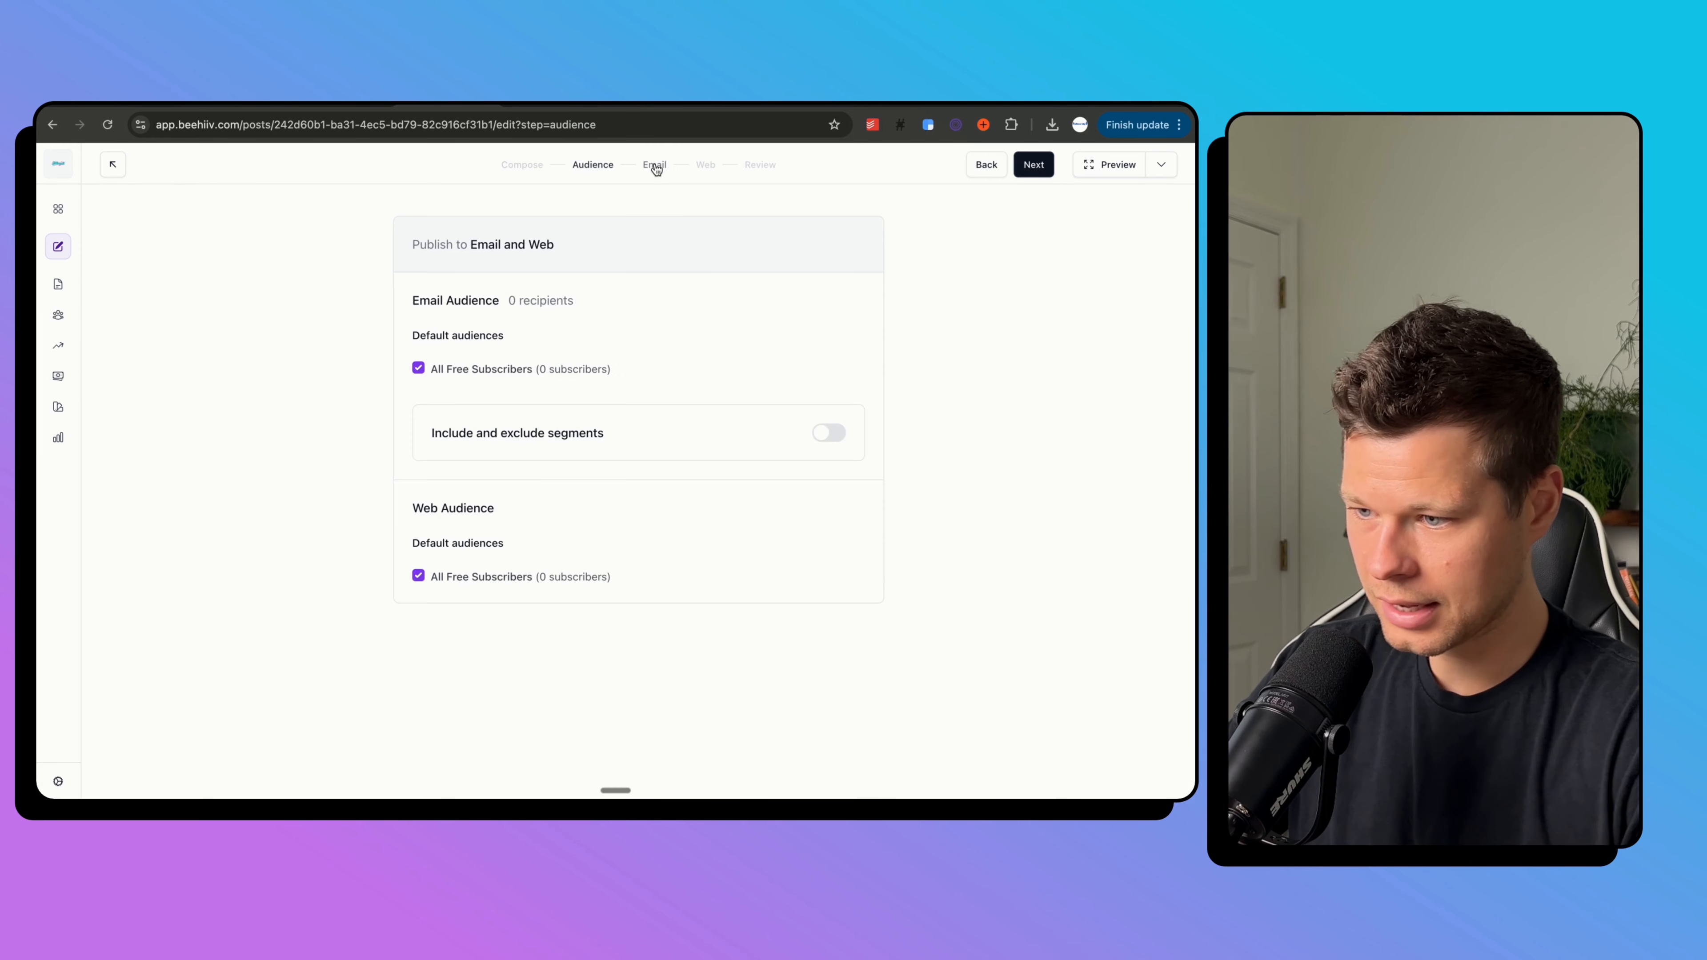
{"action": "left_click", "coordinate": [655, 164]}
{"action": "left_click", "coordinate": [503, 322]}
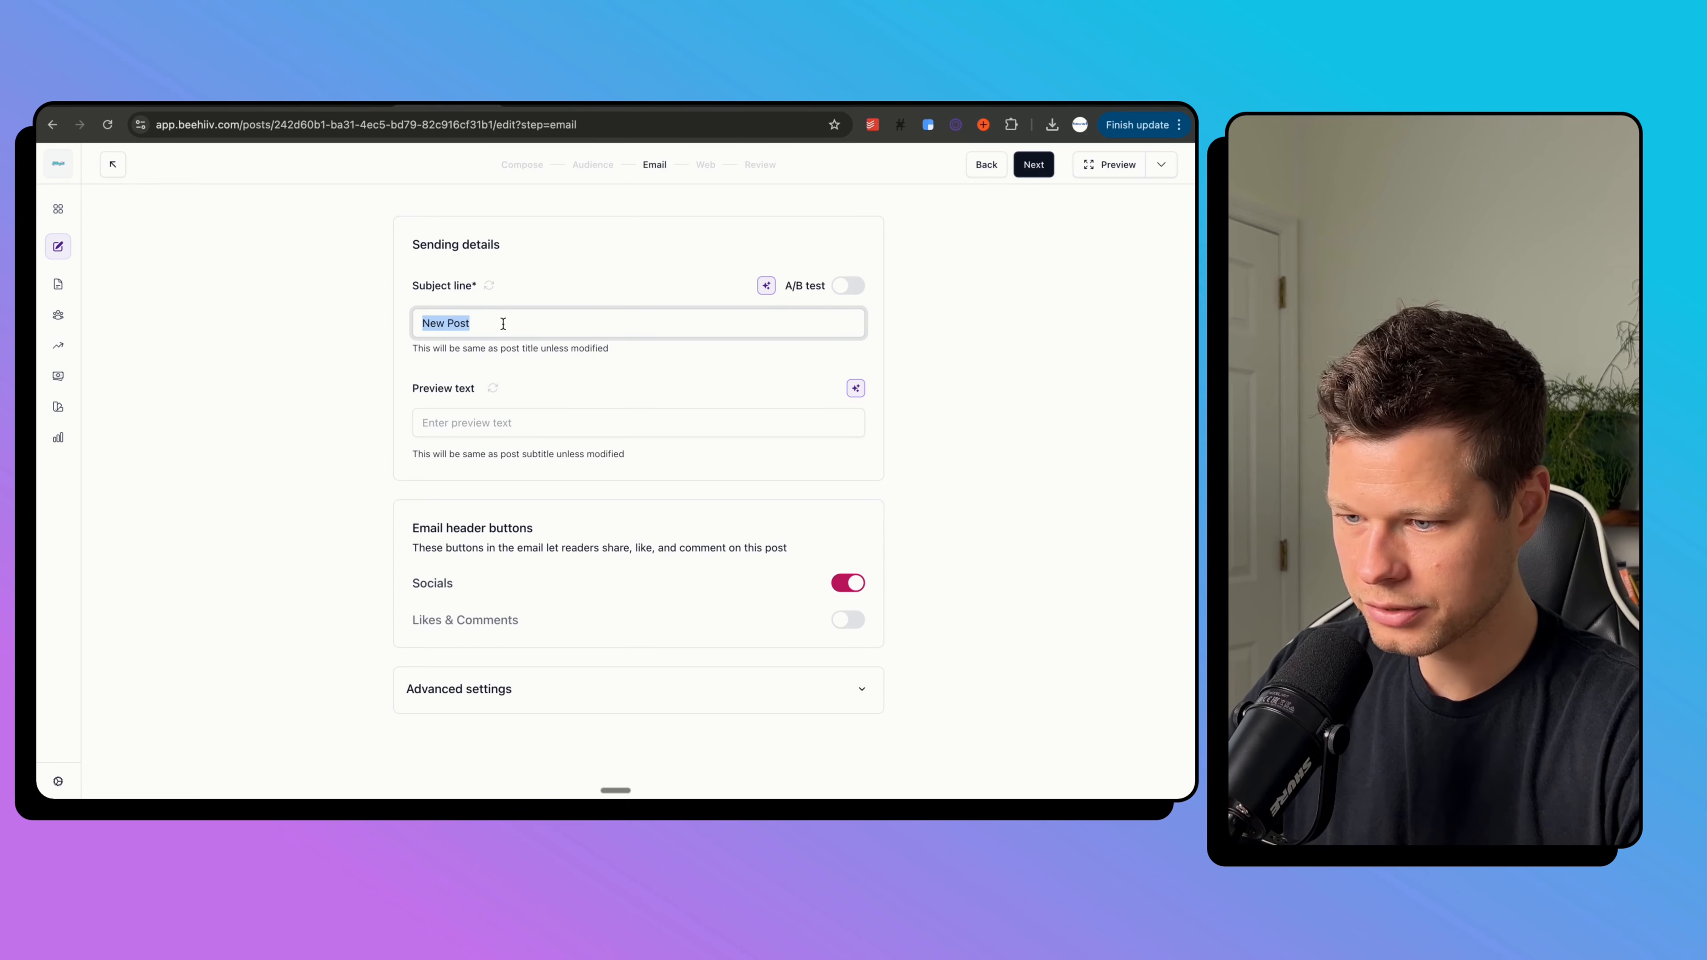
{"action": "left_click", "coordinate": [506, 421]}
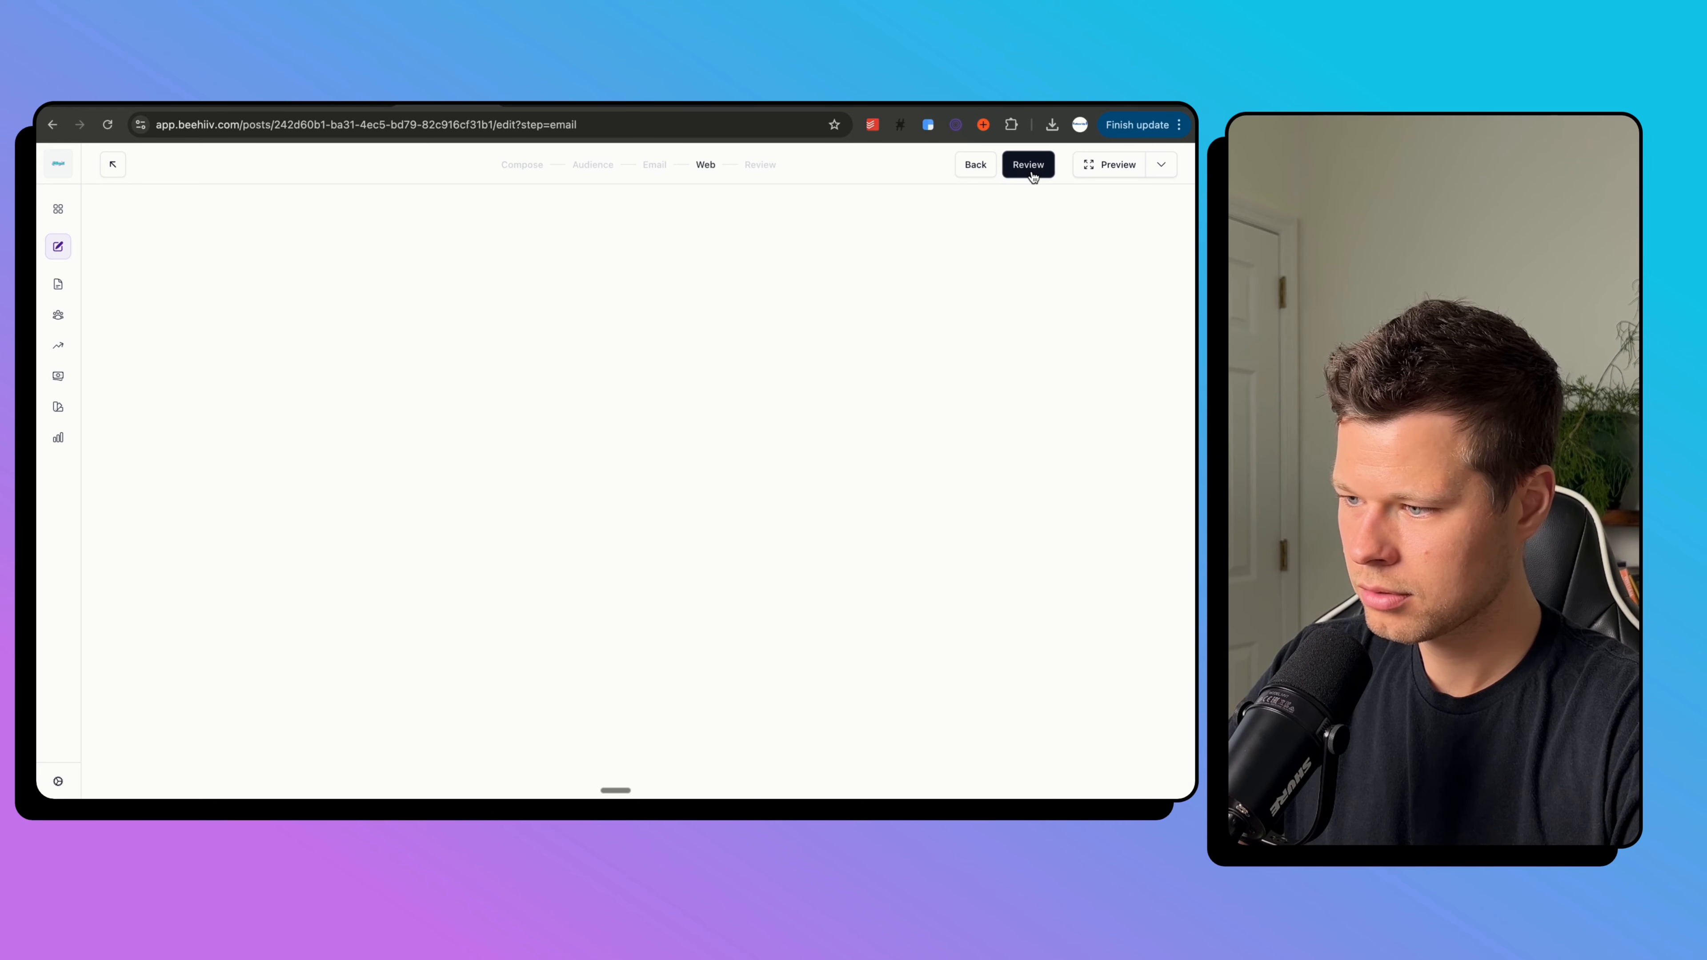
{"action": "left_click", "coordinate": [1024, 167]}
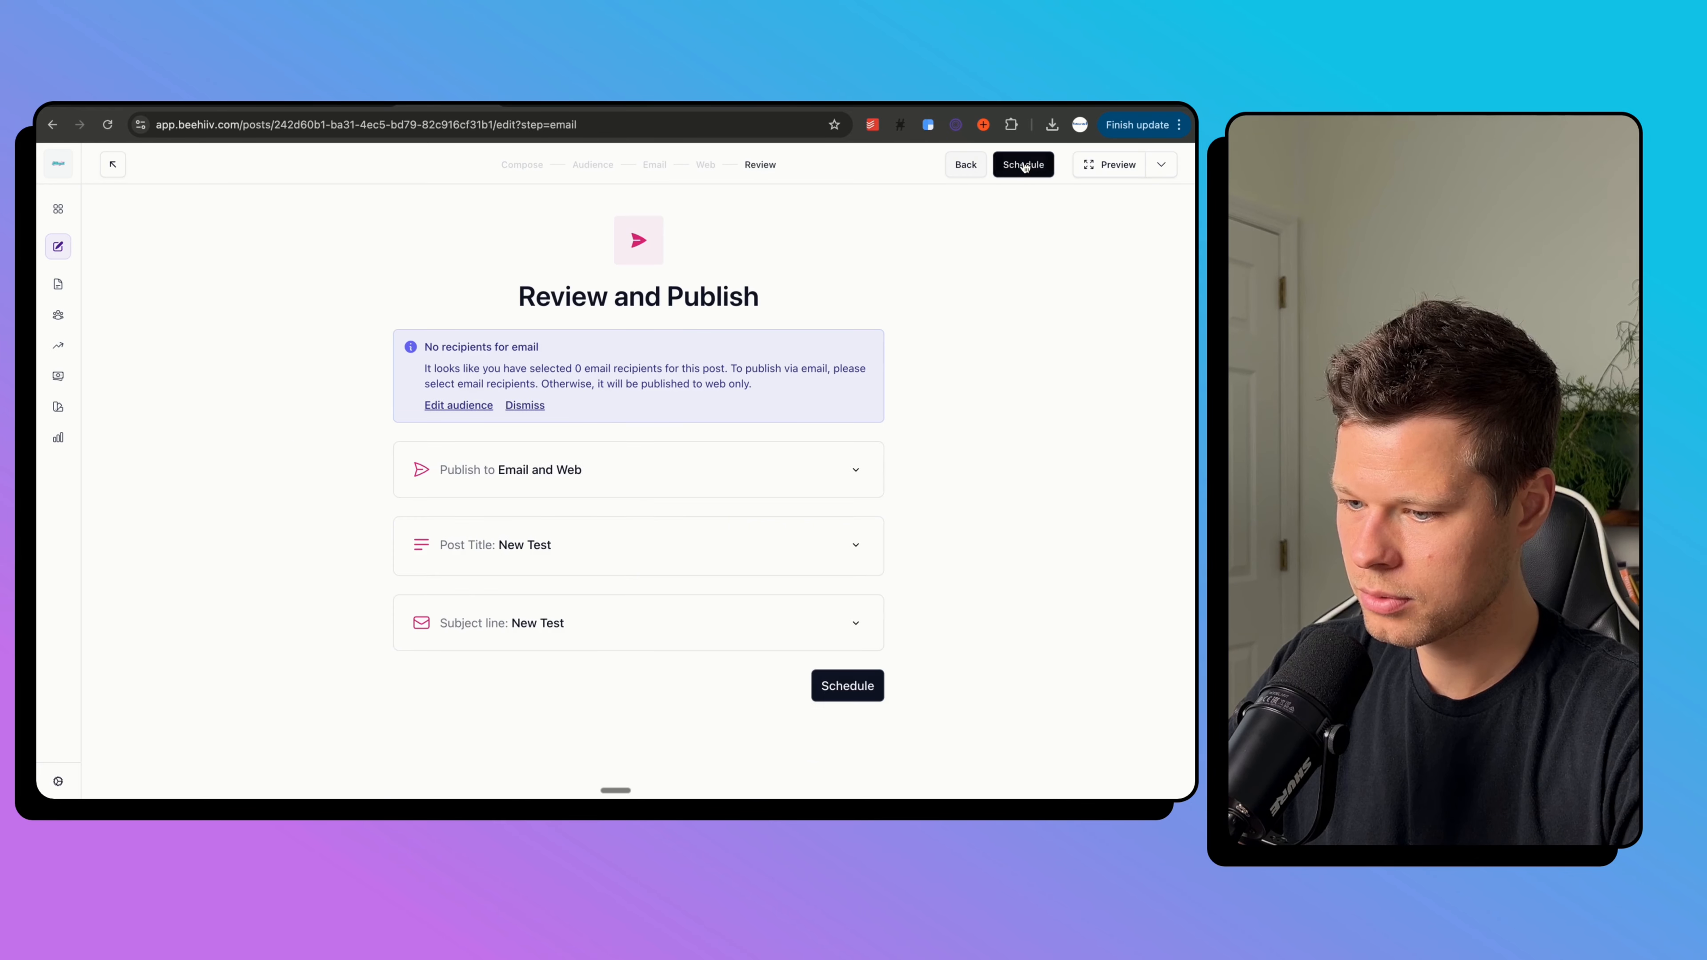
Publish the post immediately, then open New Test from the Posts list.
{"action": "left_click", "coordinate": [864, 694]}
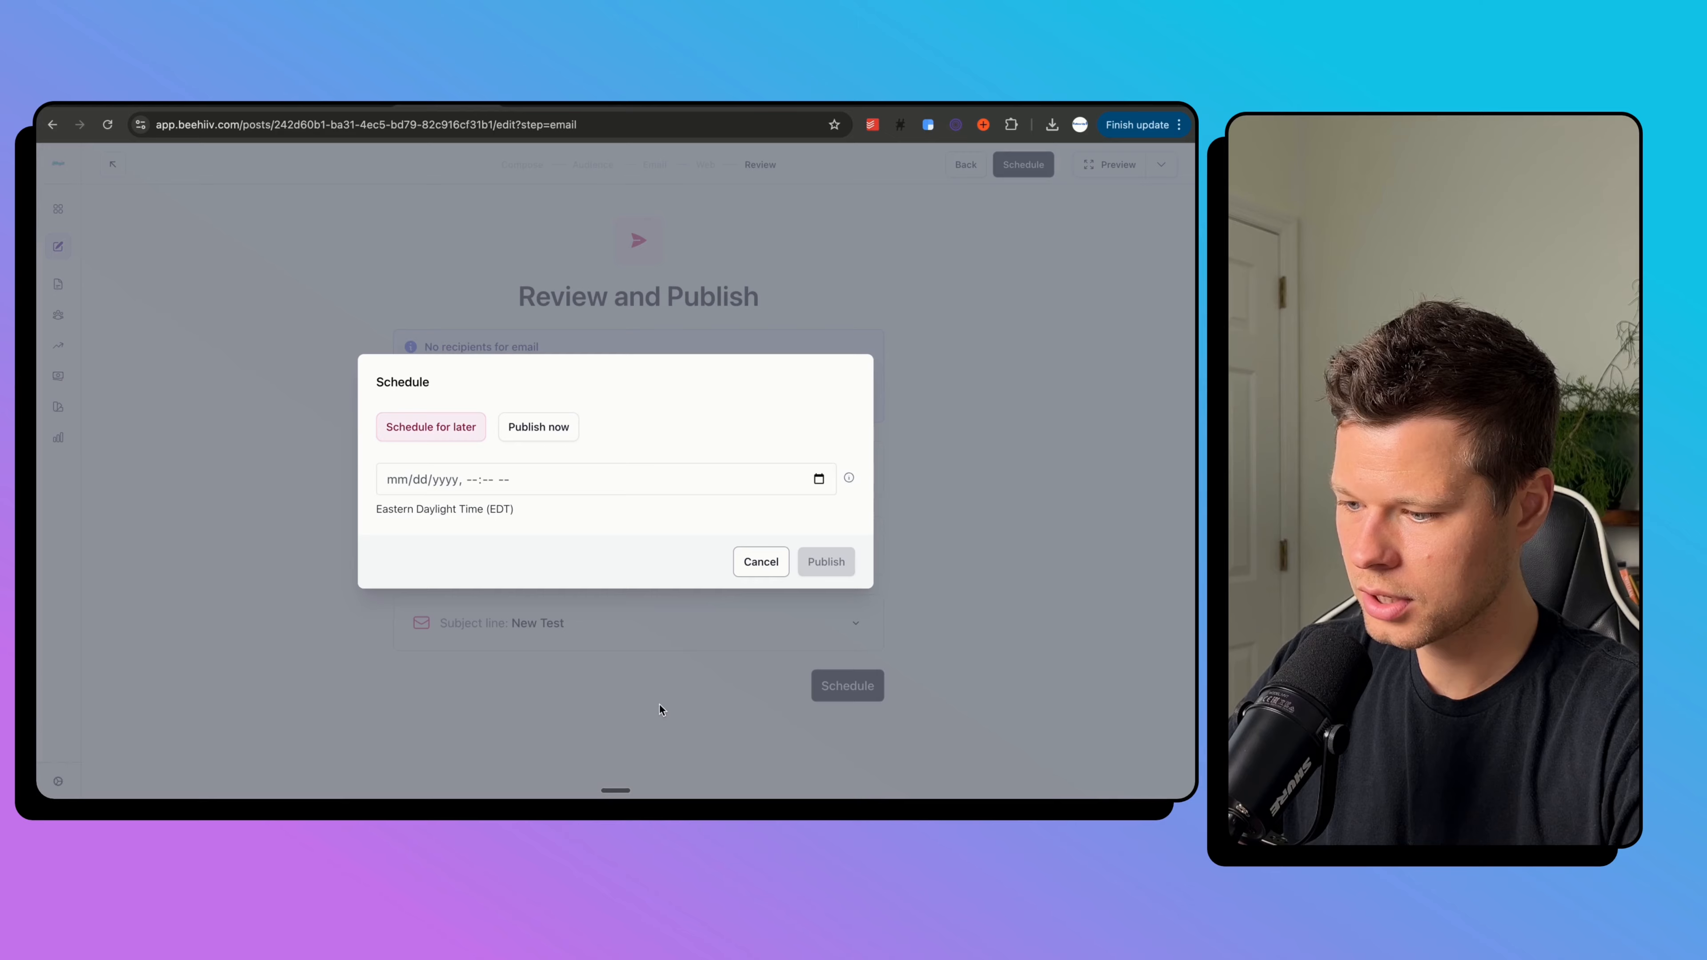
{"action": "left_click", "coordinate": [537, 464]}
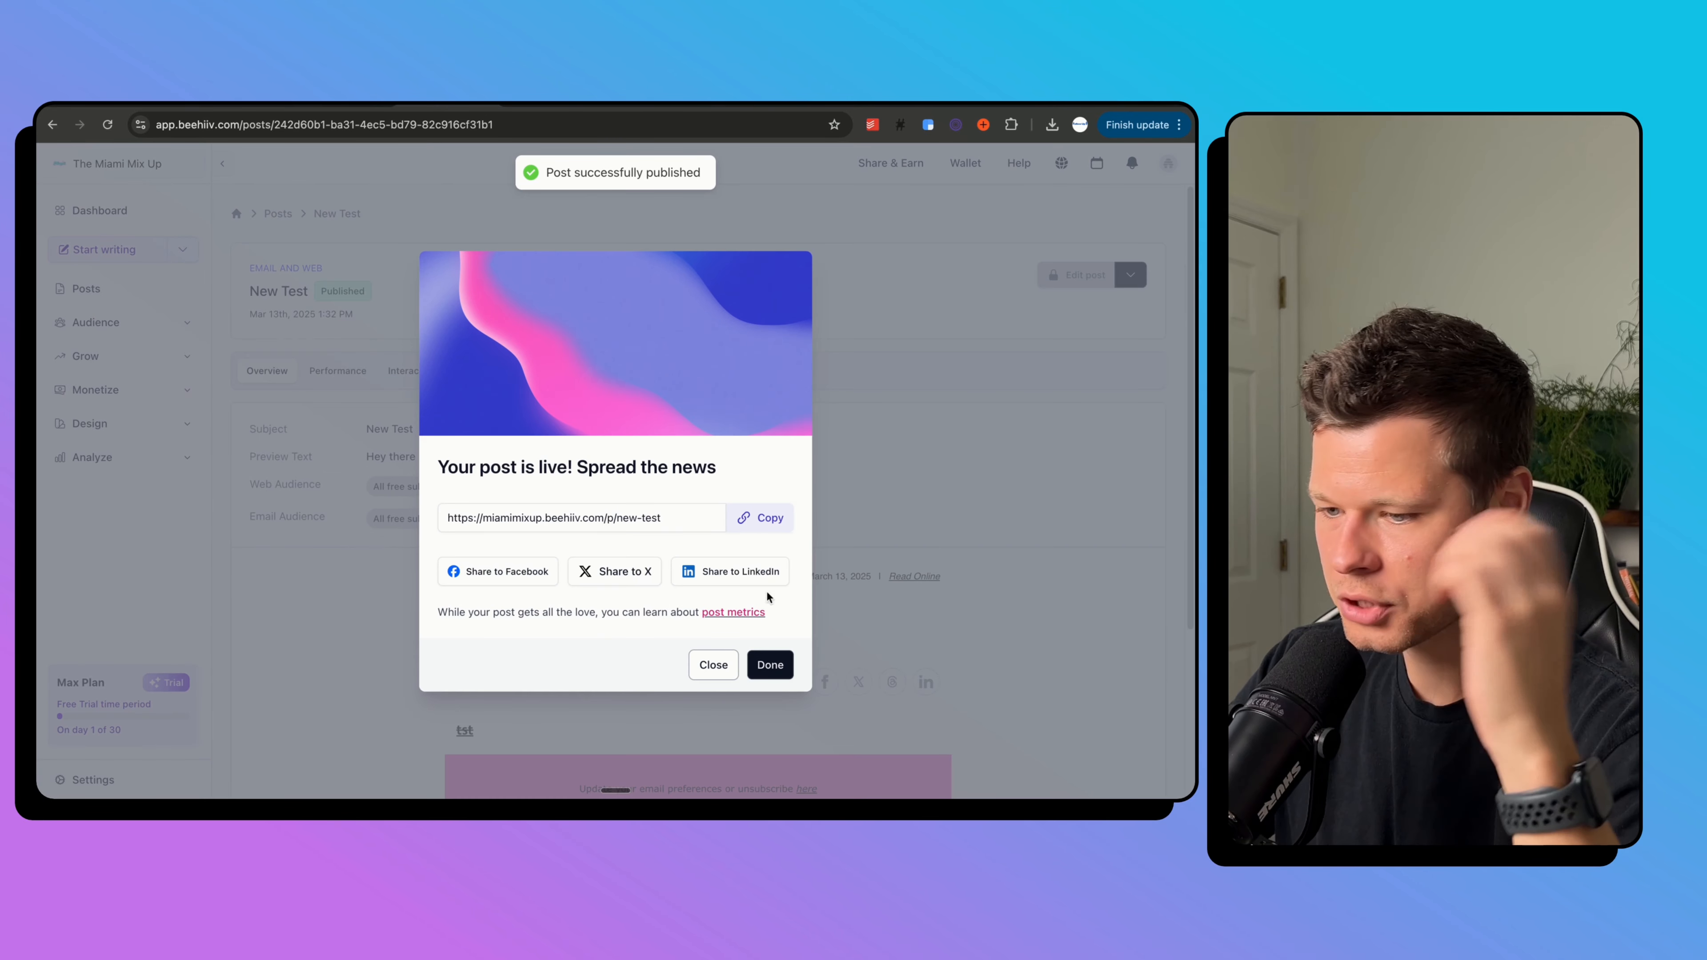
{"action": "left_click", "coordinate": [769, 662]}
{"action": "scroll", "coordinate": [621, 431], "scroll_direction": "down", "scroll_amount": 3}
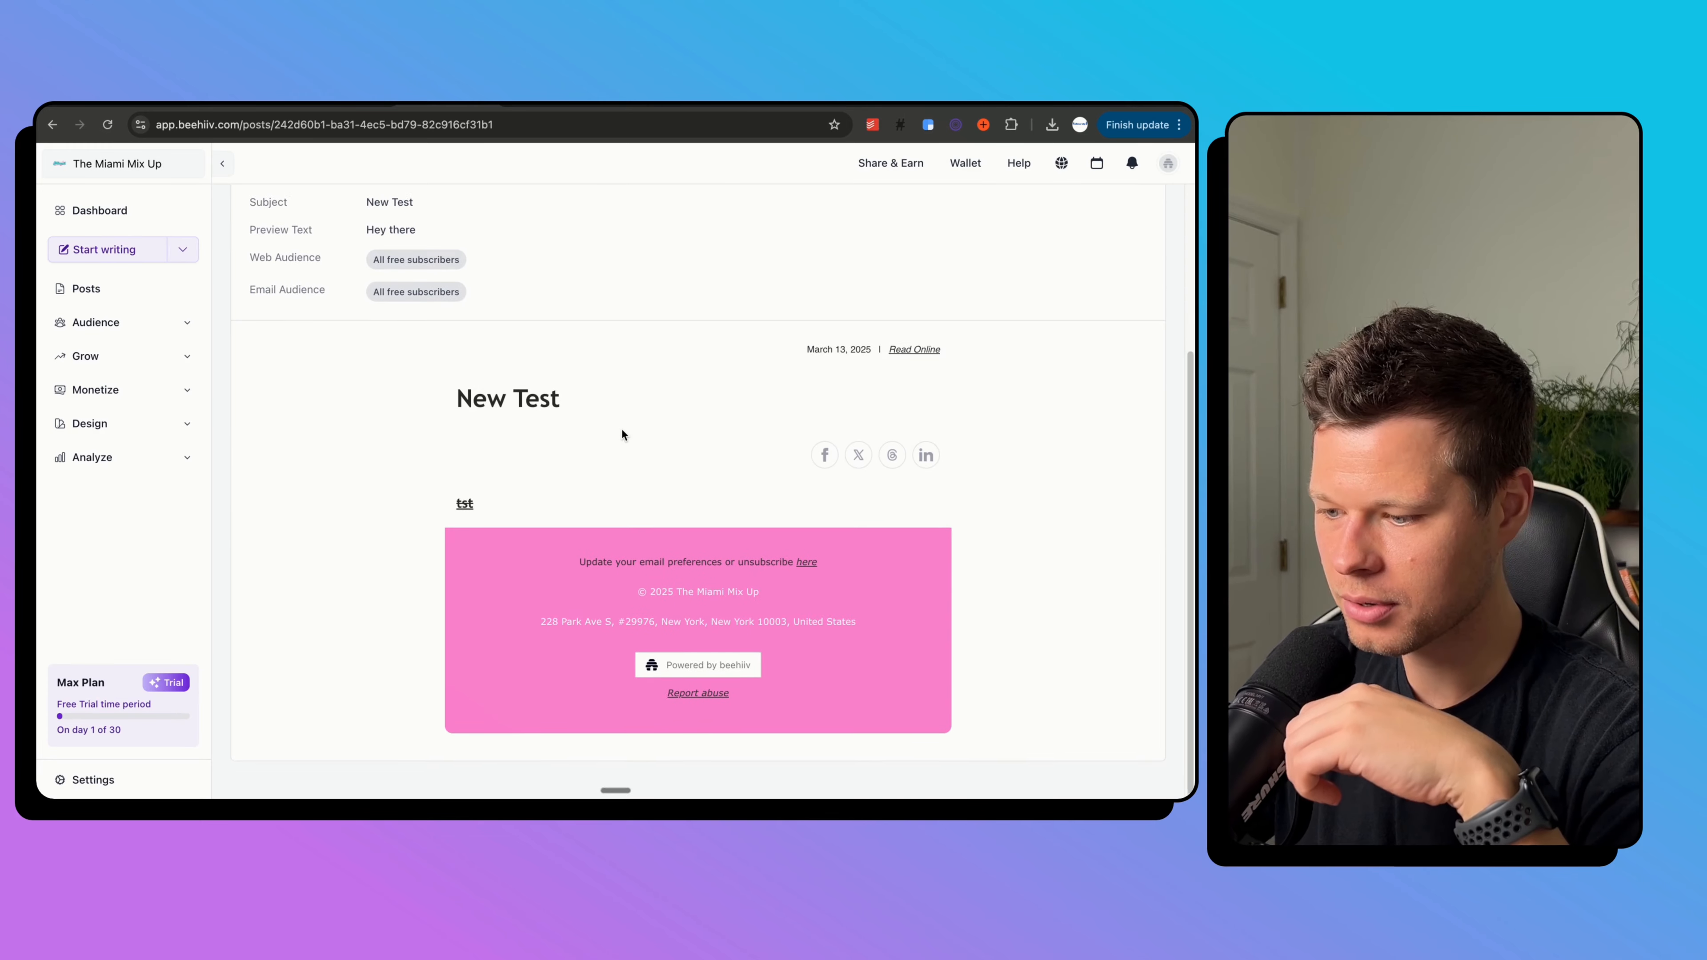
{"action": "left_click", "coordinate": [144, 289]}
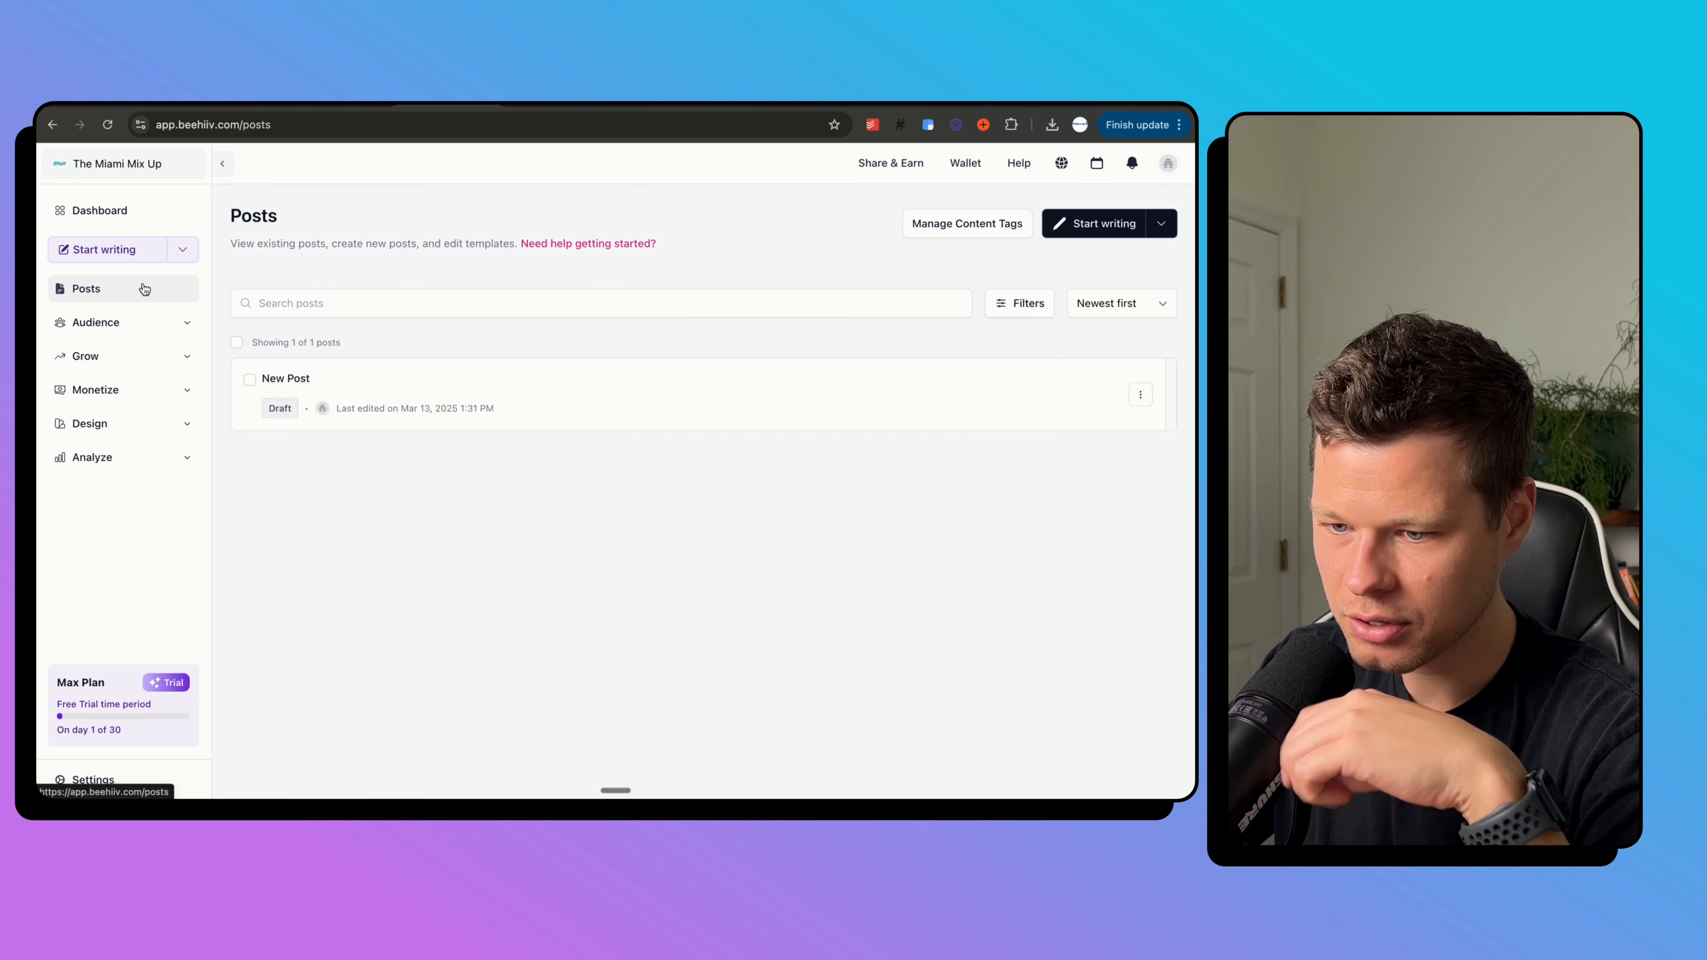
{"action": "left_click", "coordinate": [451, 379]}
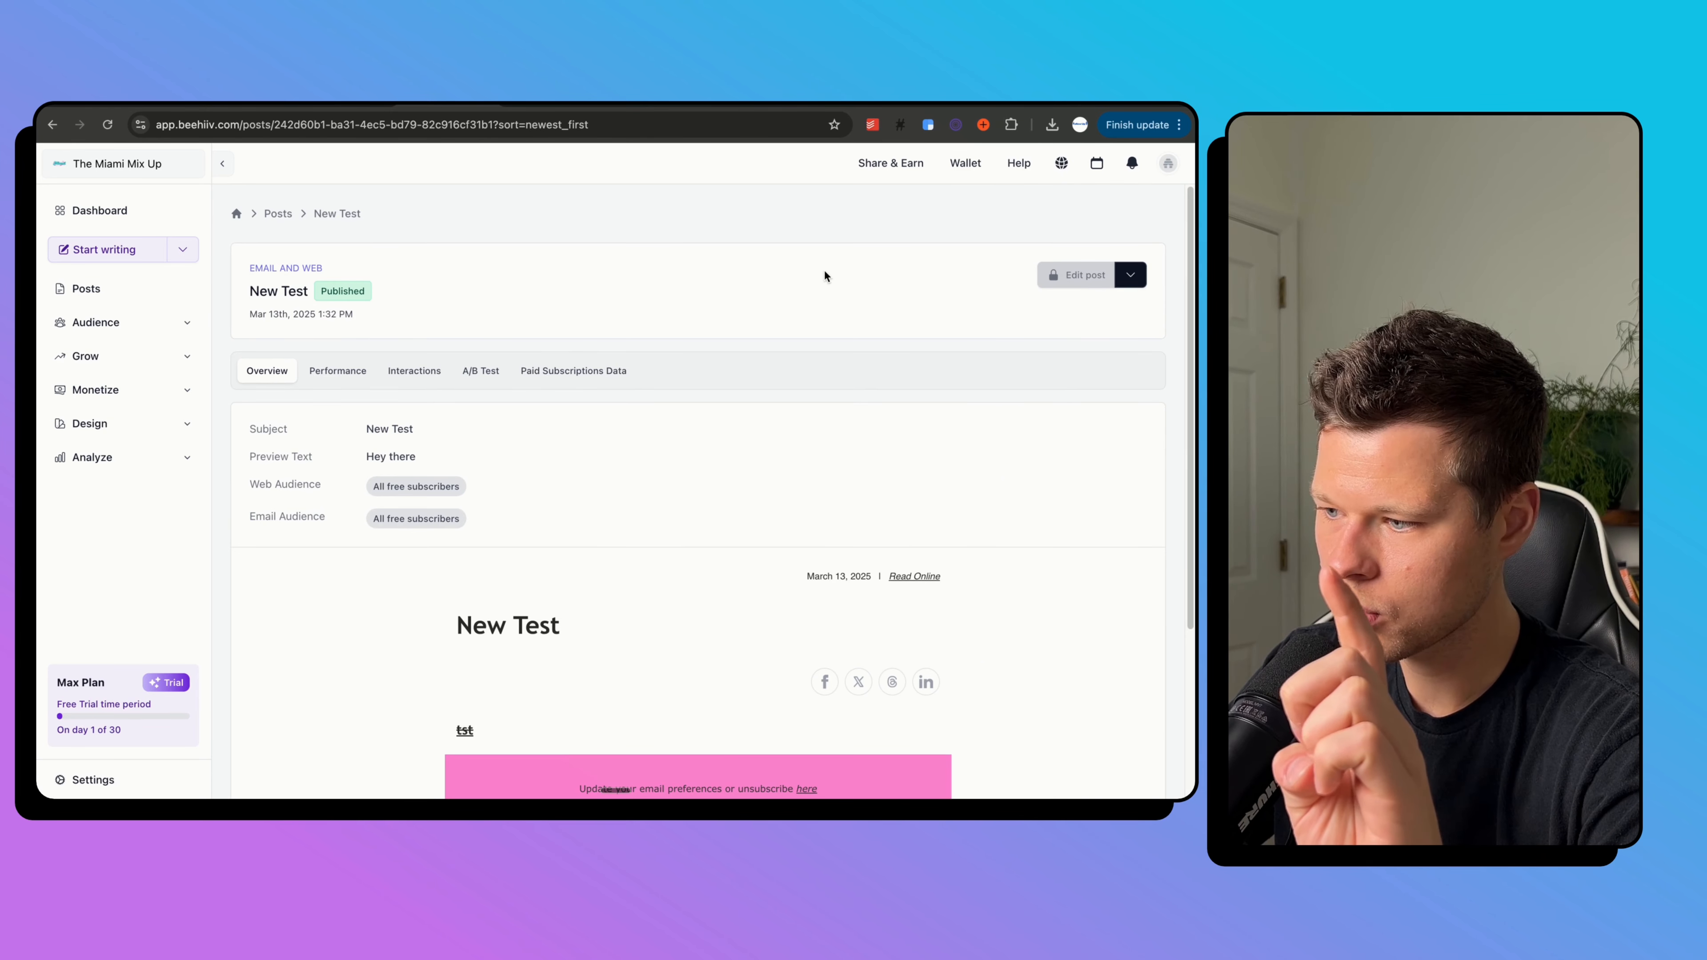
Check the live Miami Mix Up site and its New Test post, then move to the Follow Up subscribe tab.
{"action": "left_click", "coordinate": [1065, 166]}
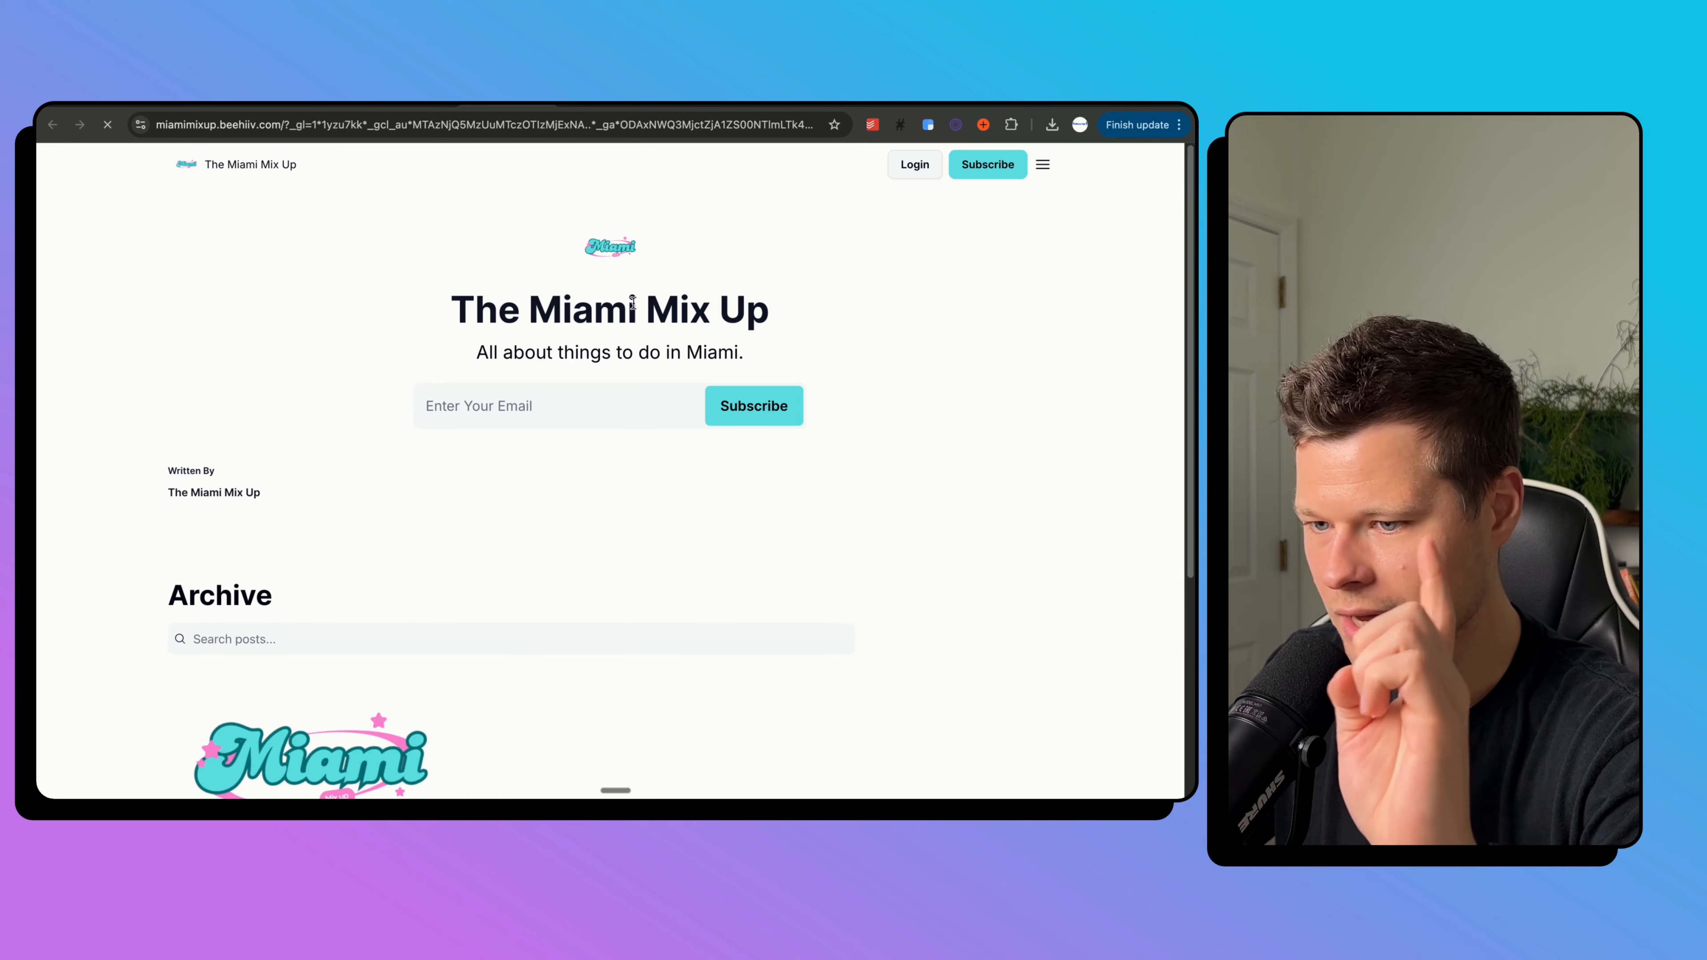
{"action": "scroll", "coordinate": [516, 552], "scroll_direction": "down", "scroll_amount": 2}
{"action": "scroll", "coordinate": [523, 459], "scroll_direction": "down", "scroll_amount": 2}
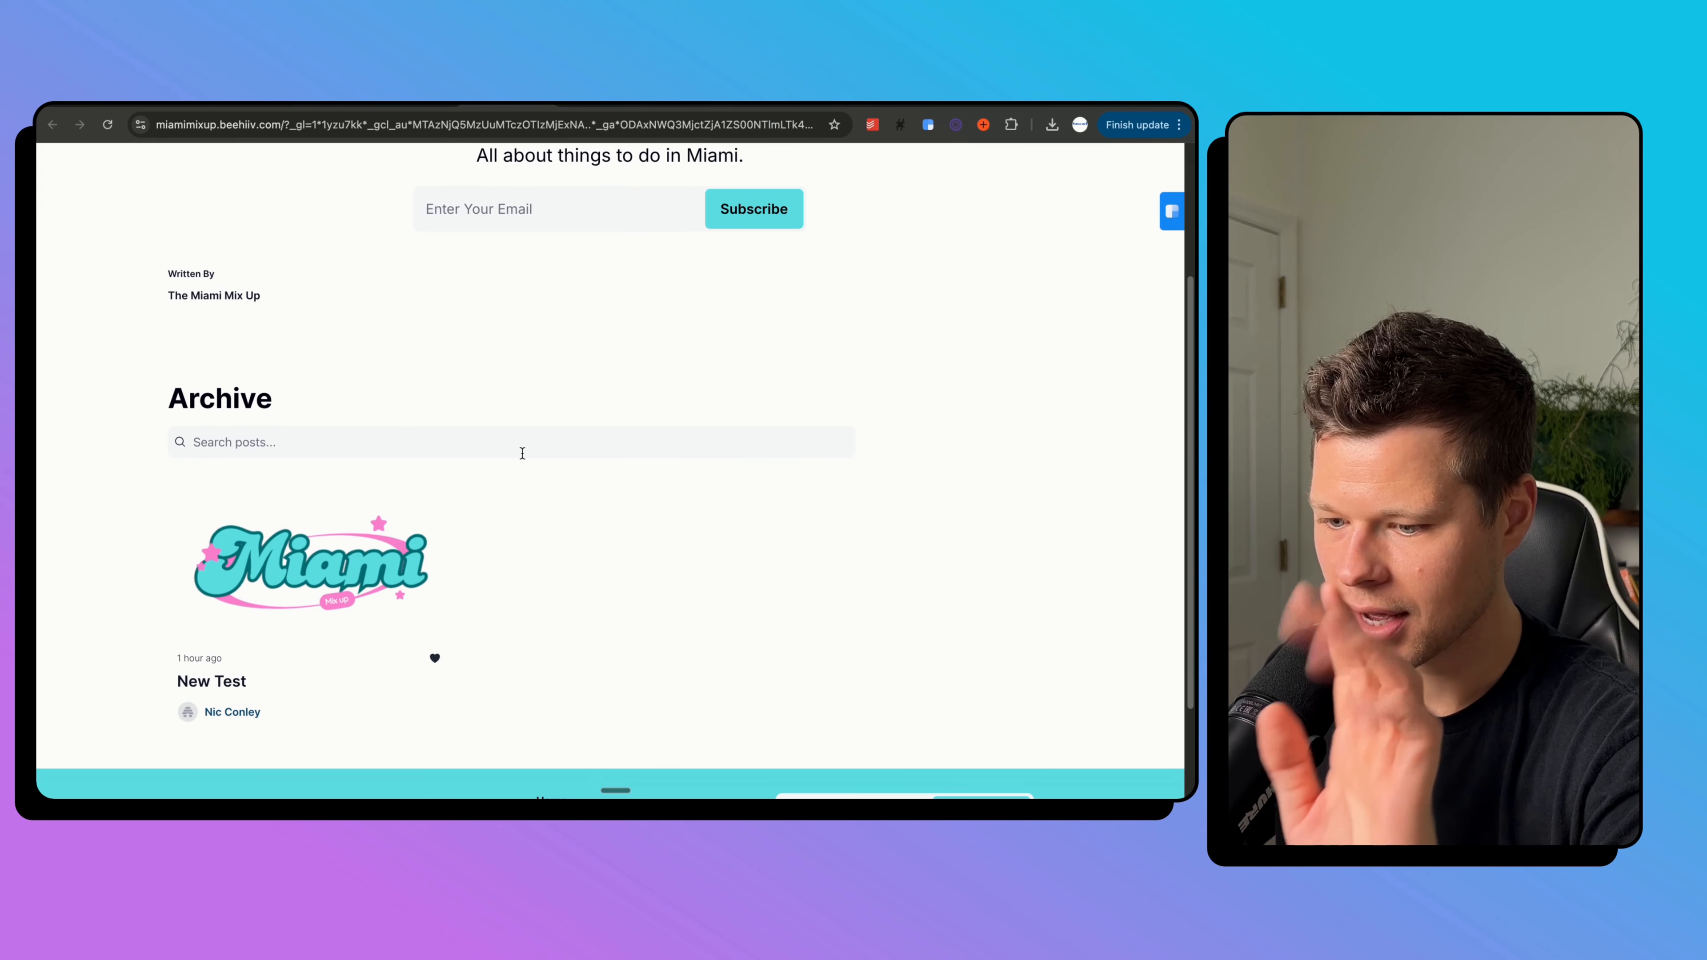
{"action": "left_click", "coordinate": [293, 596]}
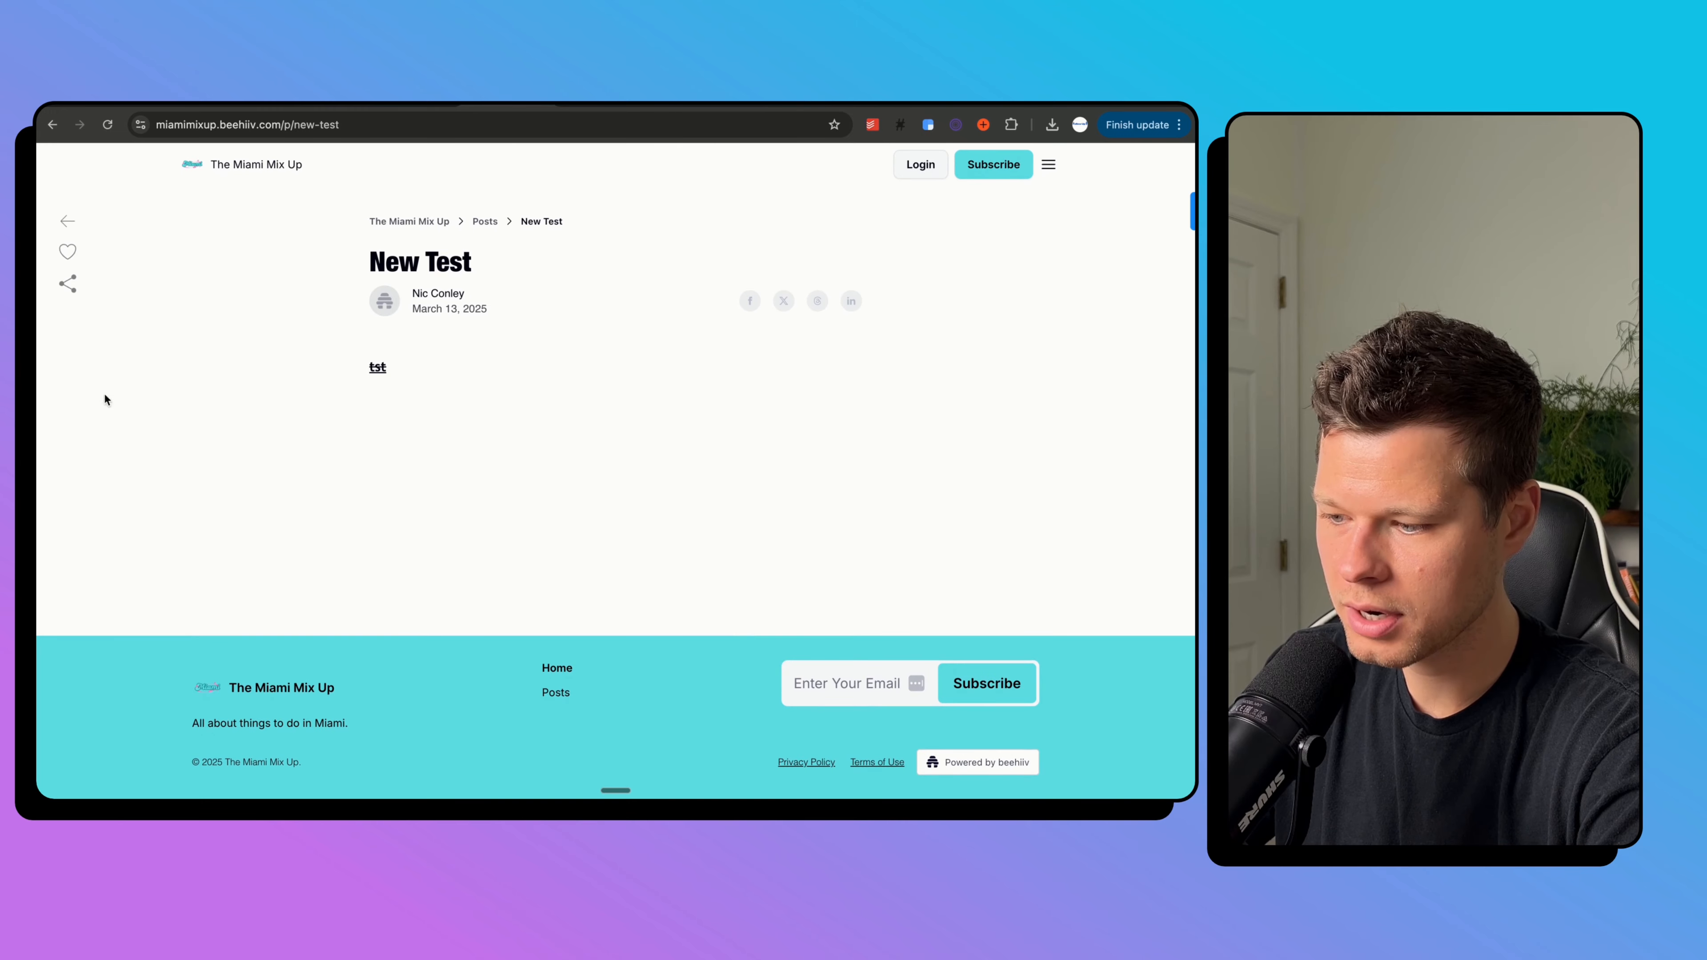
{"action": "left_click", "coordinate": [52, 126]}
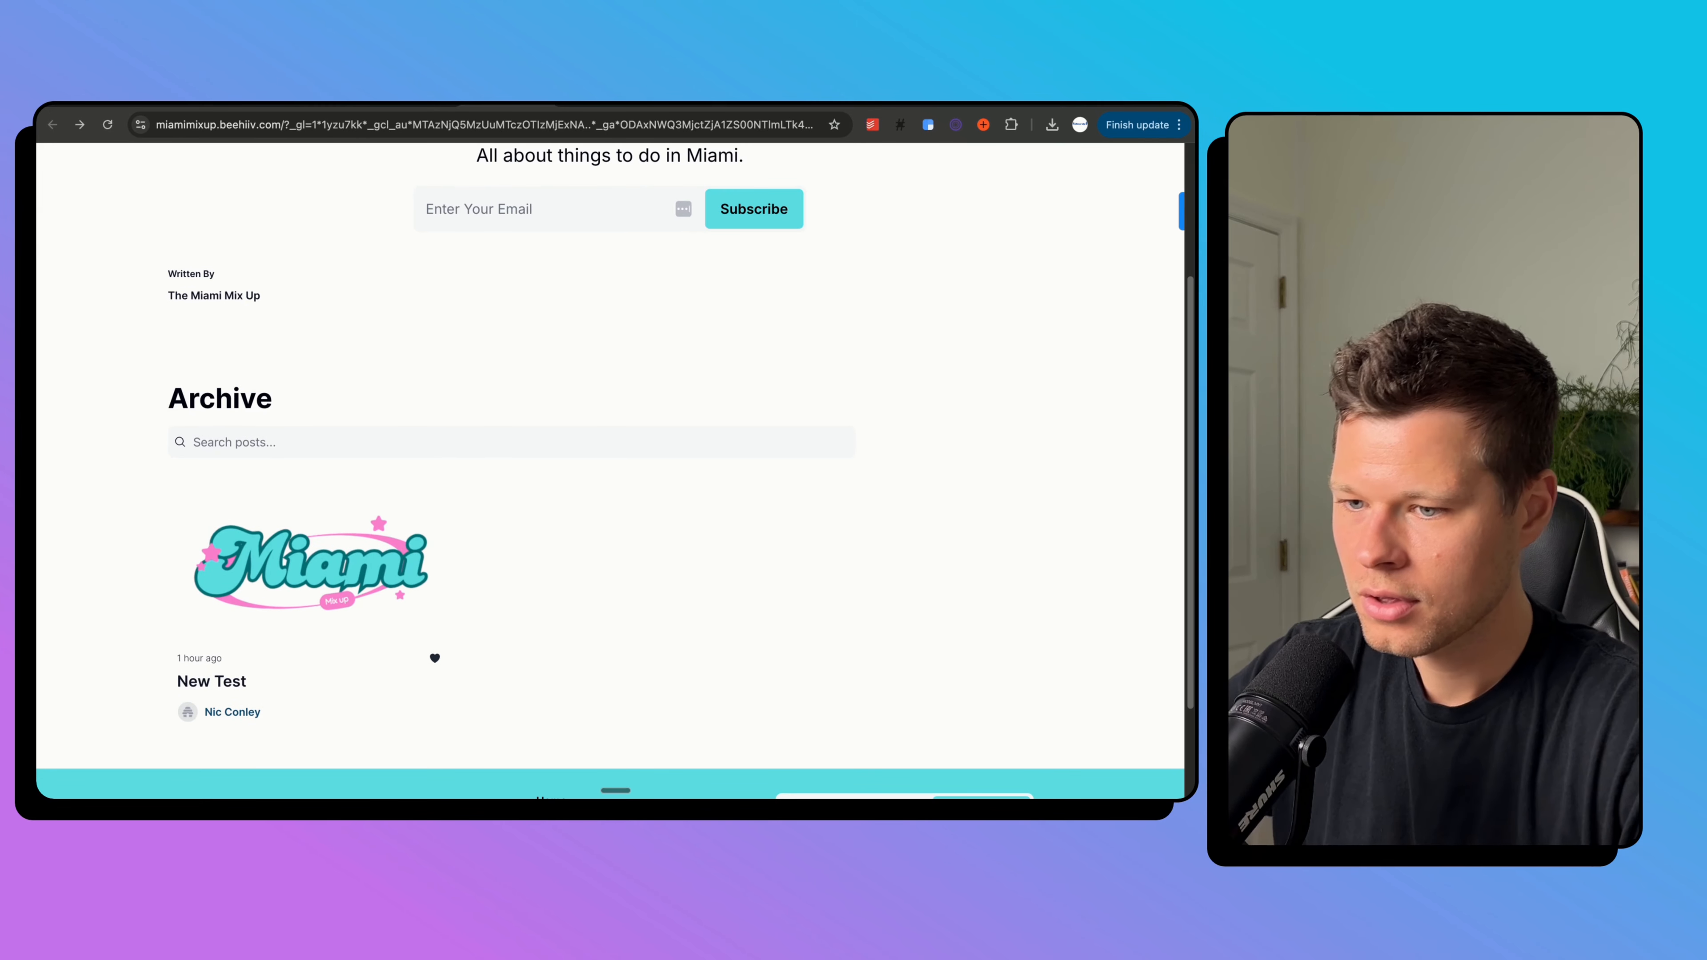
{"action": "left_click", "coordinate": [137, 104]}
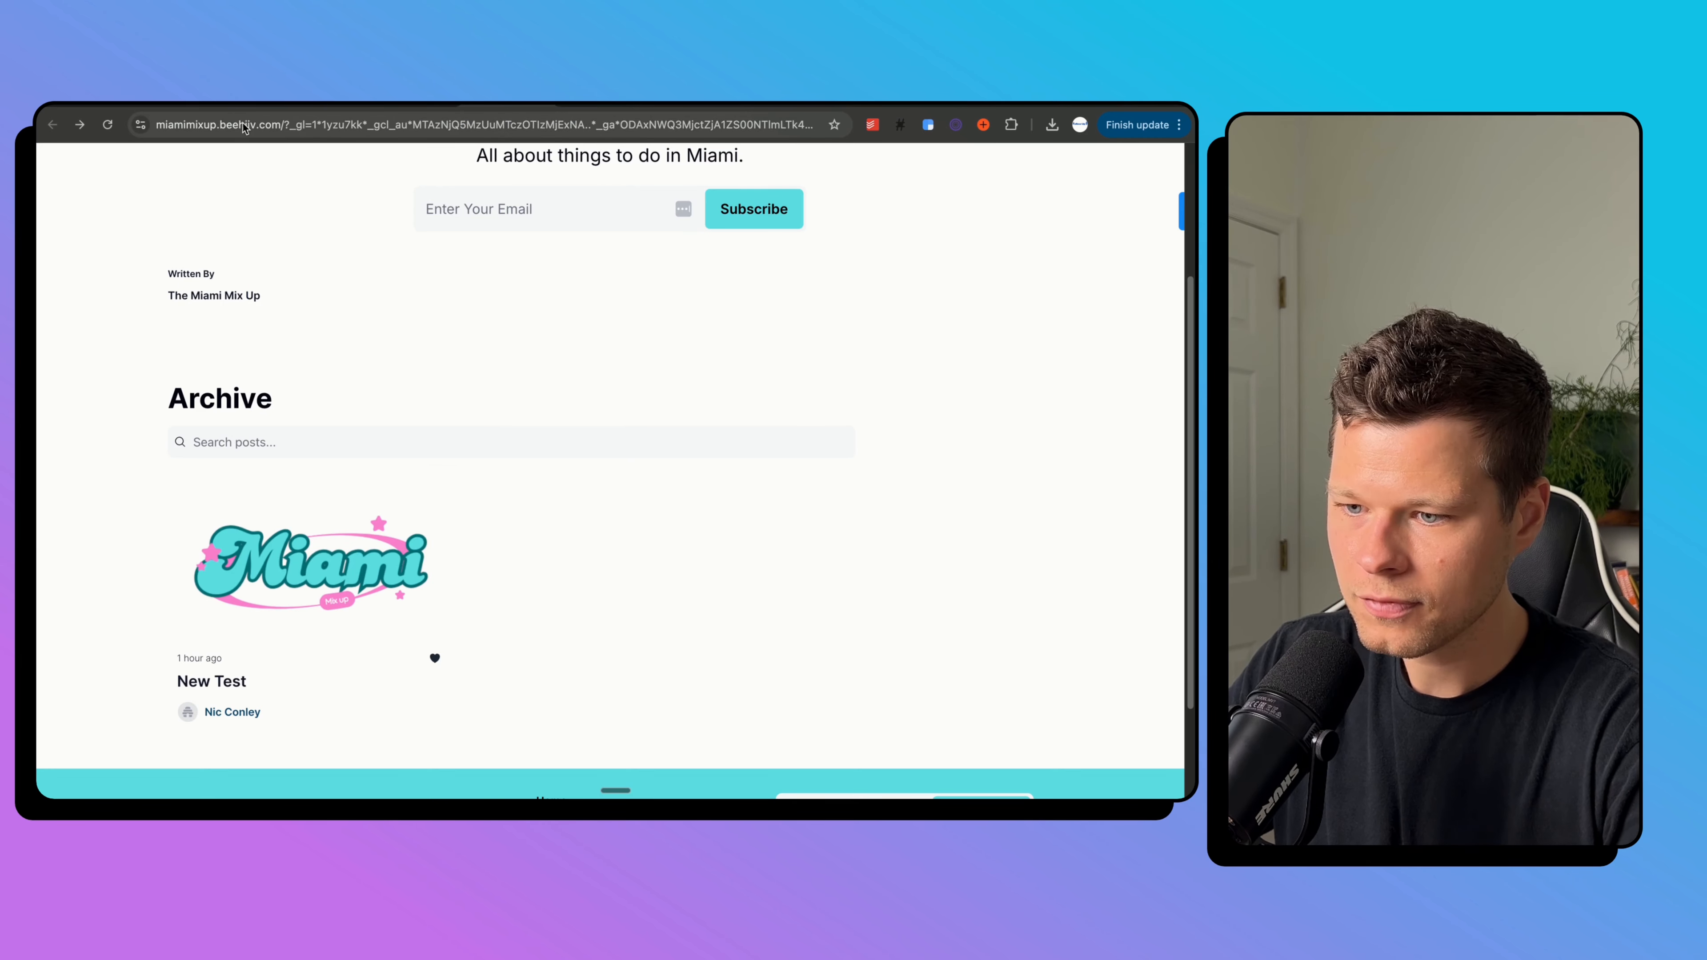
Load the site's /subscribe page, try its email field, then go back to the New Test dashboard.
{"action": "left_click", "coordinate": [288, 122]}
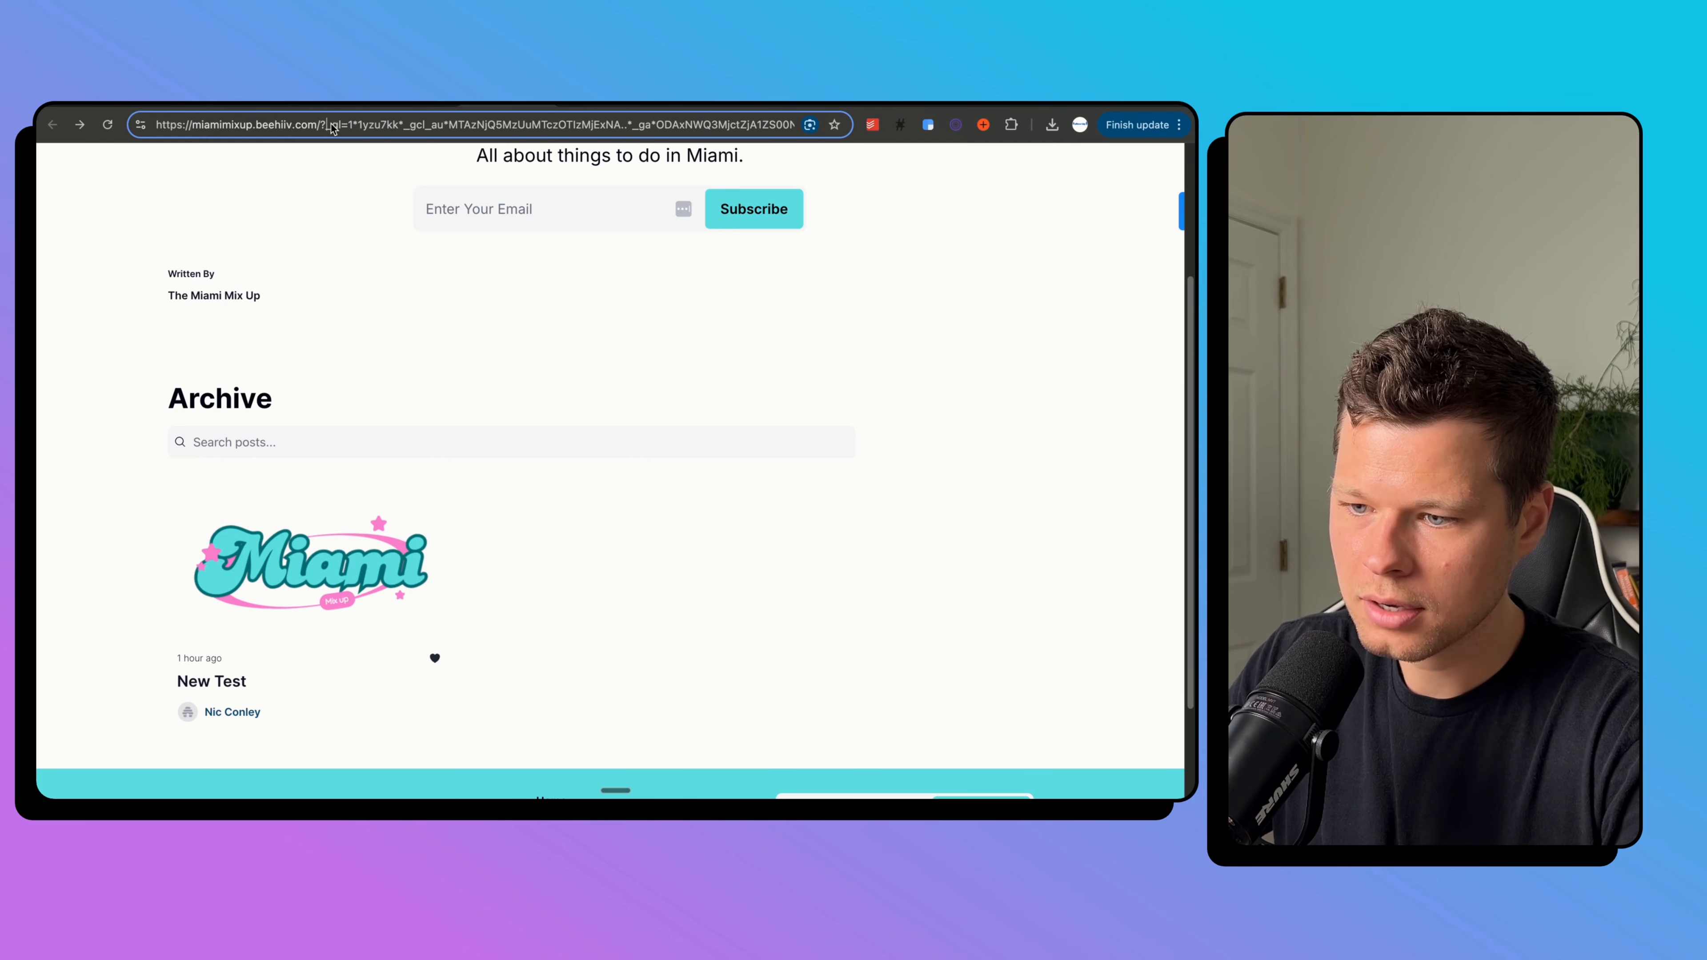
{"action": "left_click_drag", "start_coordinate": [318, 125], "coordinate": [931, 160]}
{"action": "key", "text": "BackSpace"}
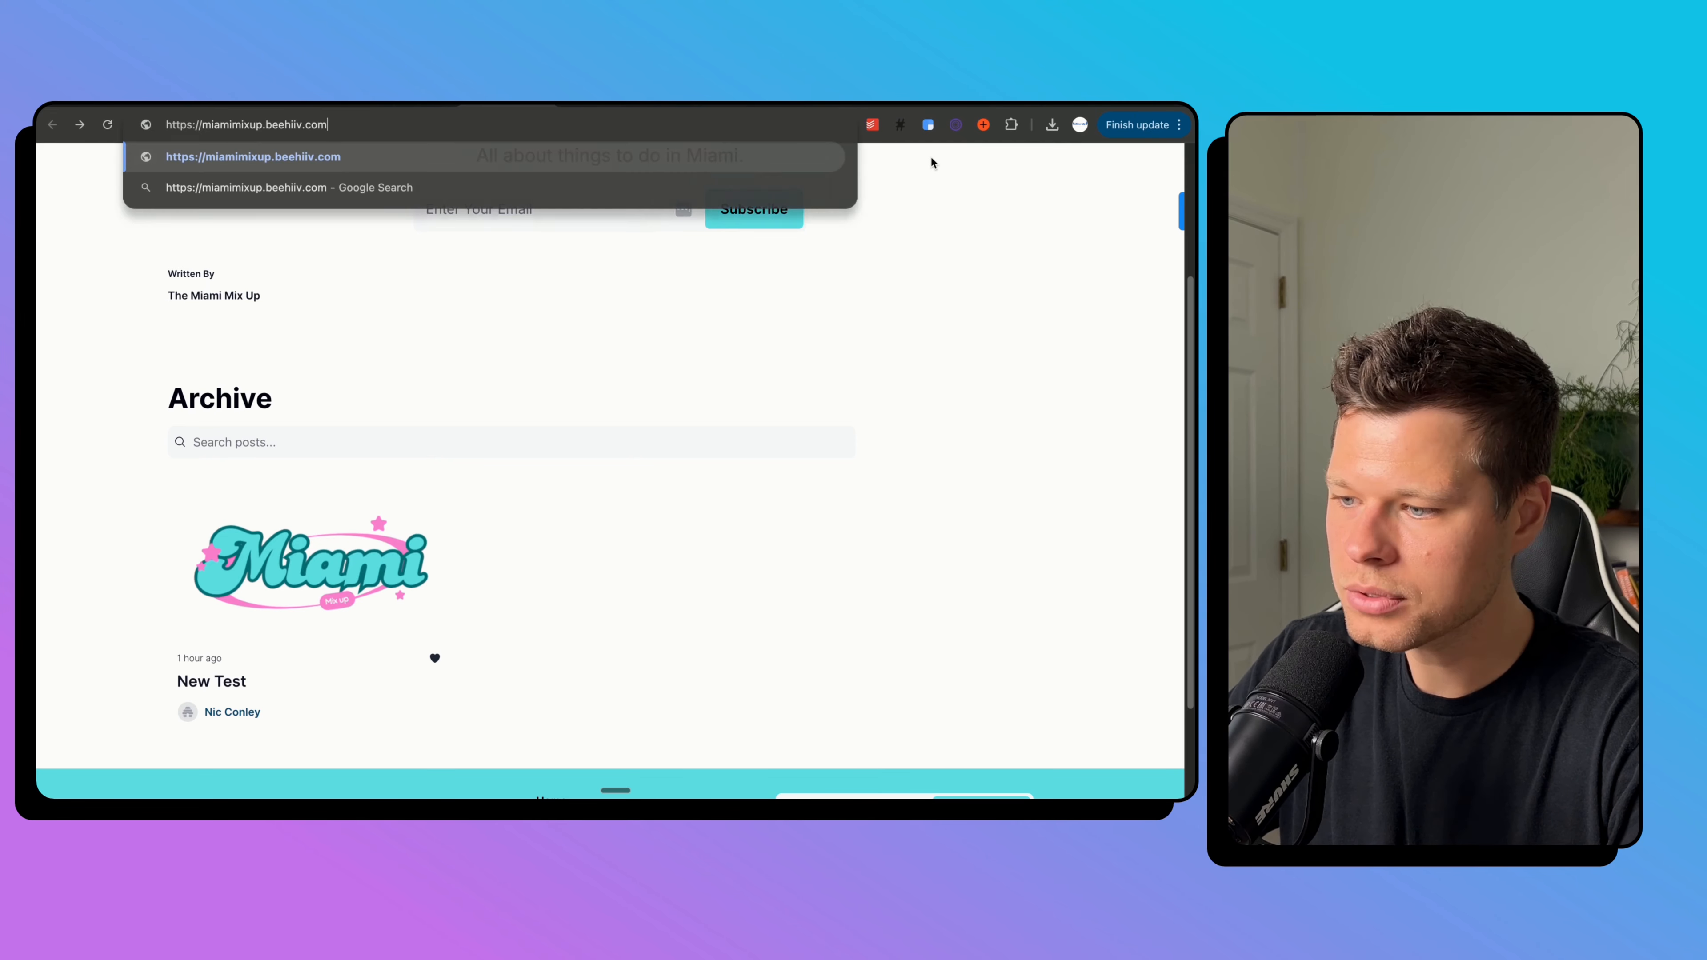
{"action": "type", "text": "/sub"}
{"action": "type", "text": "scri"}
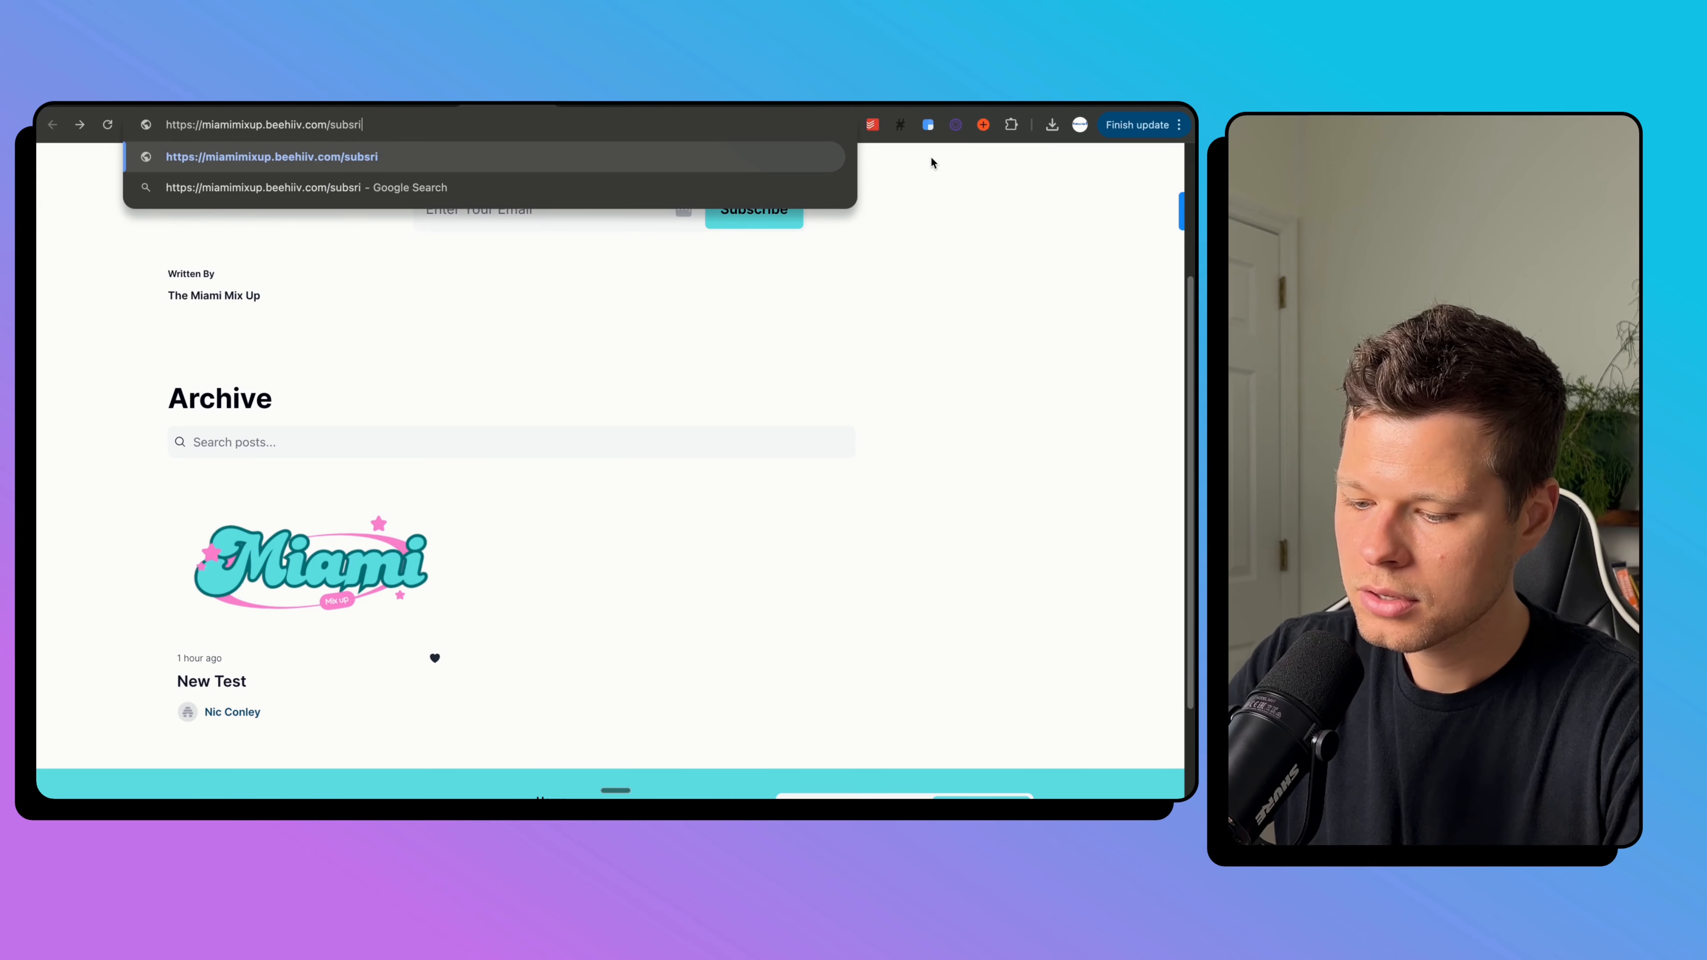
{"action": "key", "text": "BackSpace"}
{"action": "key", "text": "BackSpace"}
{"action": "type", "text": "cribe"}
{"action": "key", "text": "Return"}
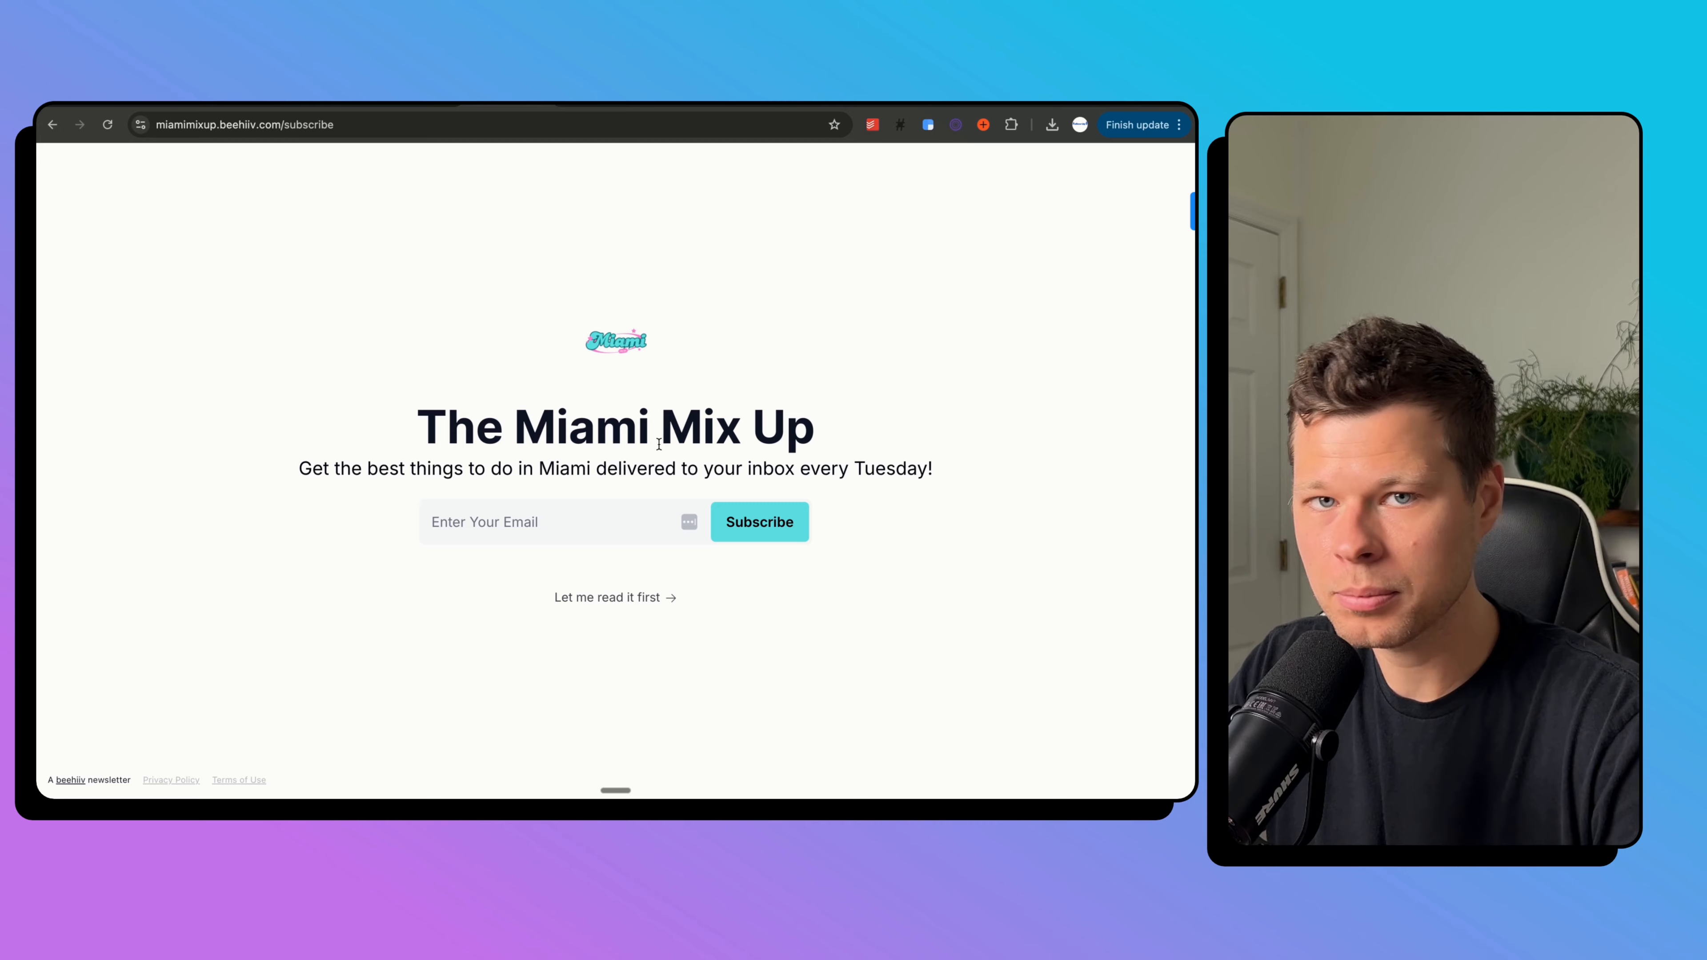
{"action": "left_click", "coordinate": [537, 511]}
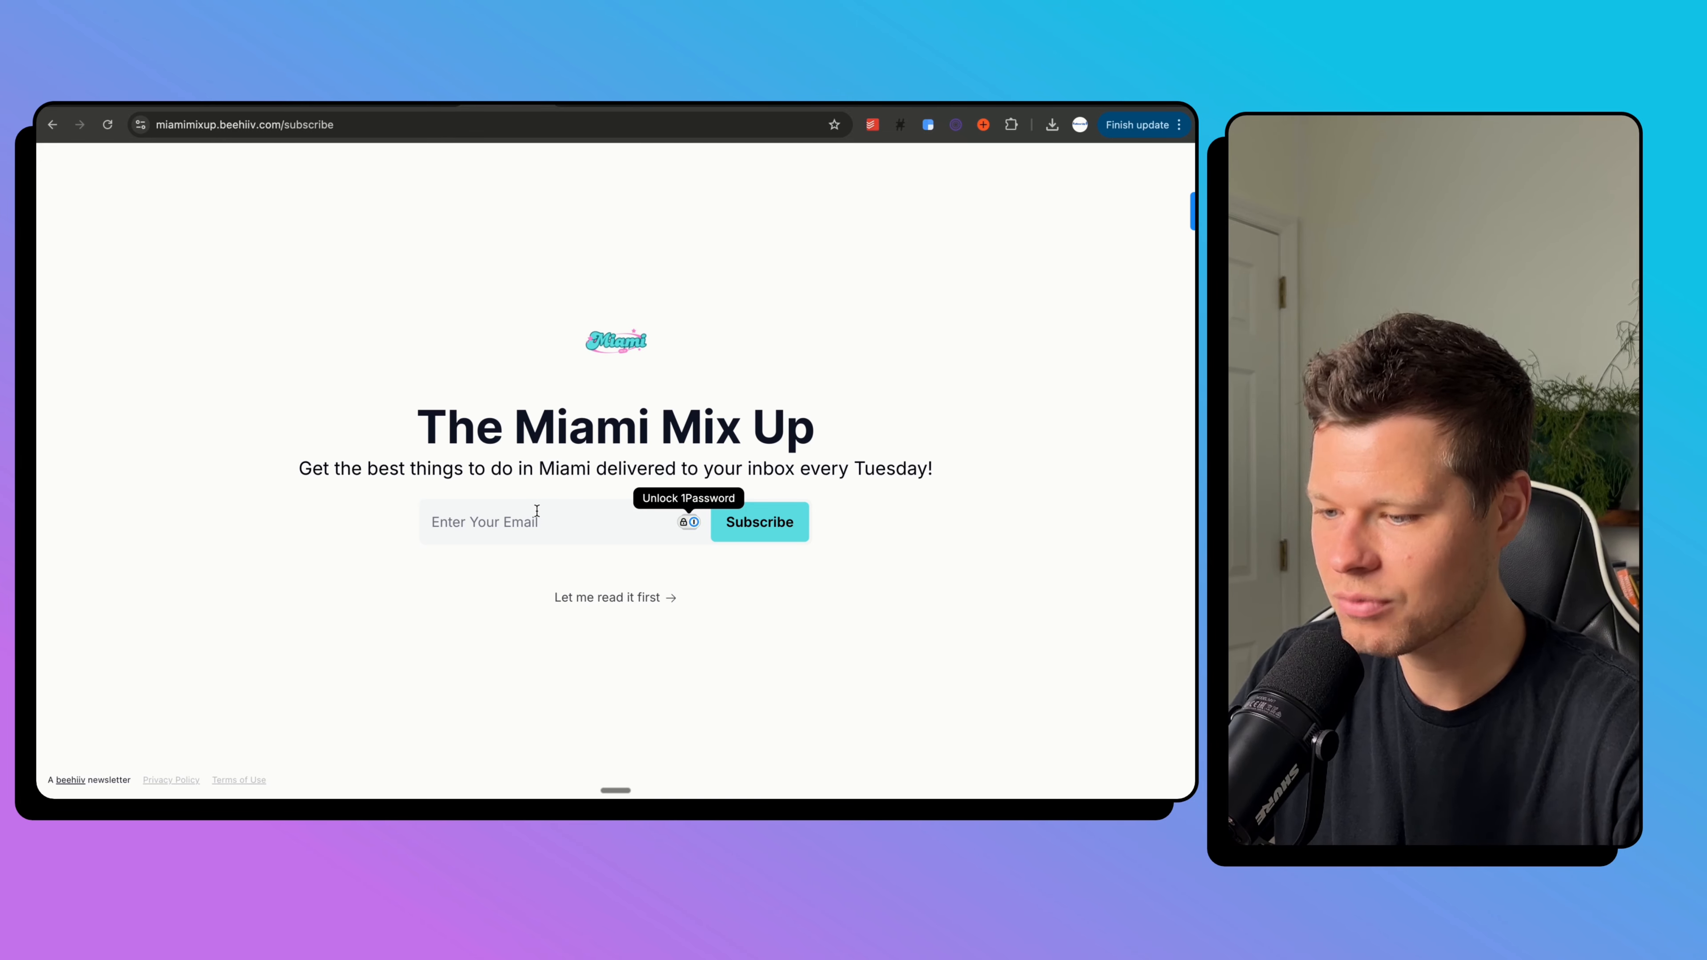
{"action": "left_click", "coordinate": [414, 105]}
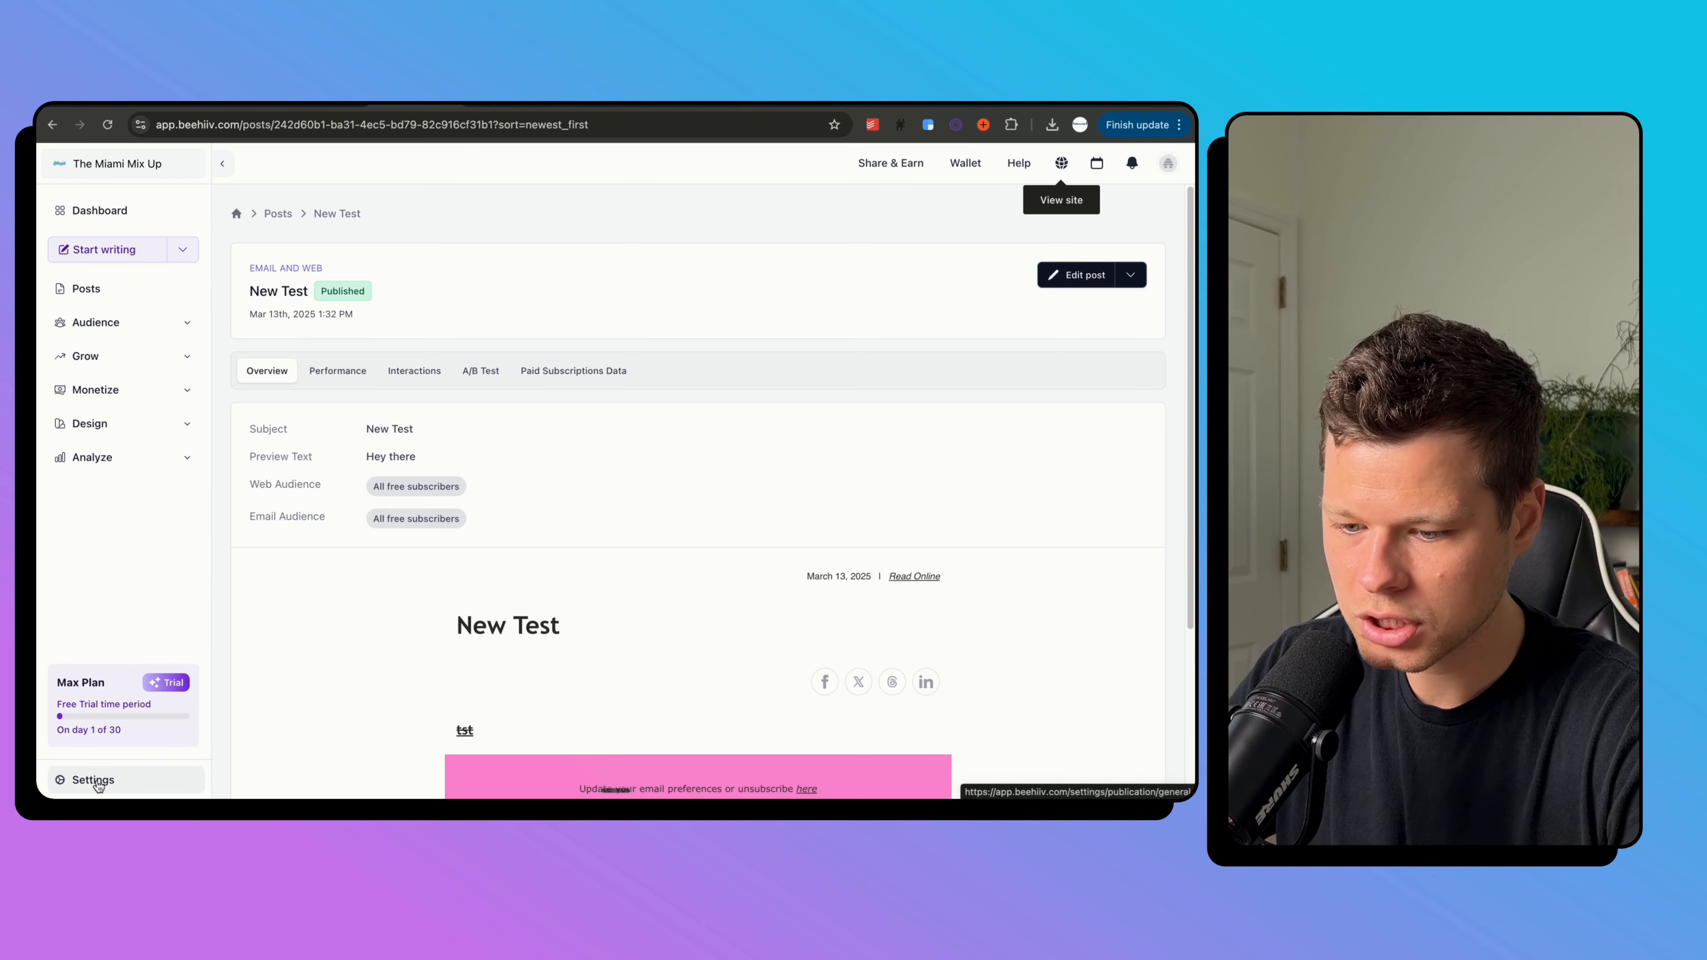
Open the Website Builder under Design and bring up the site's page list.
{"action": "left_click", "coordinate": [120, 424]}
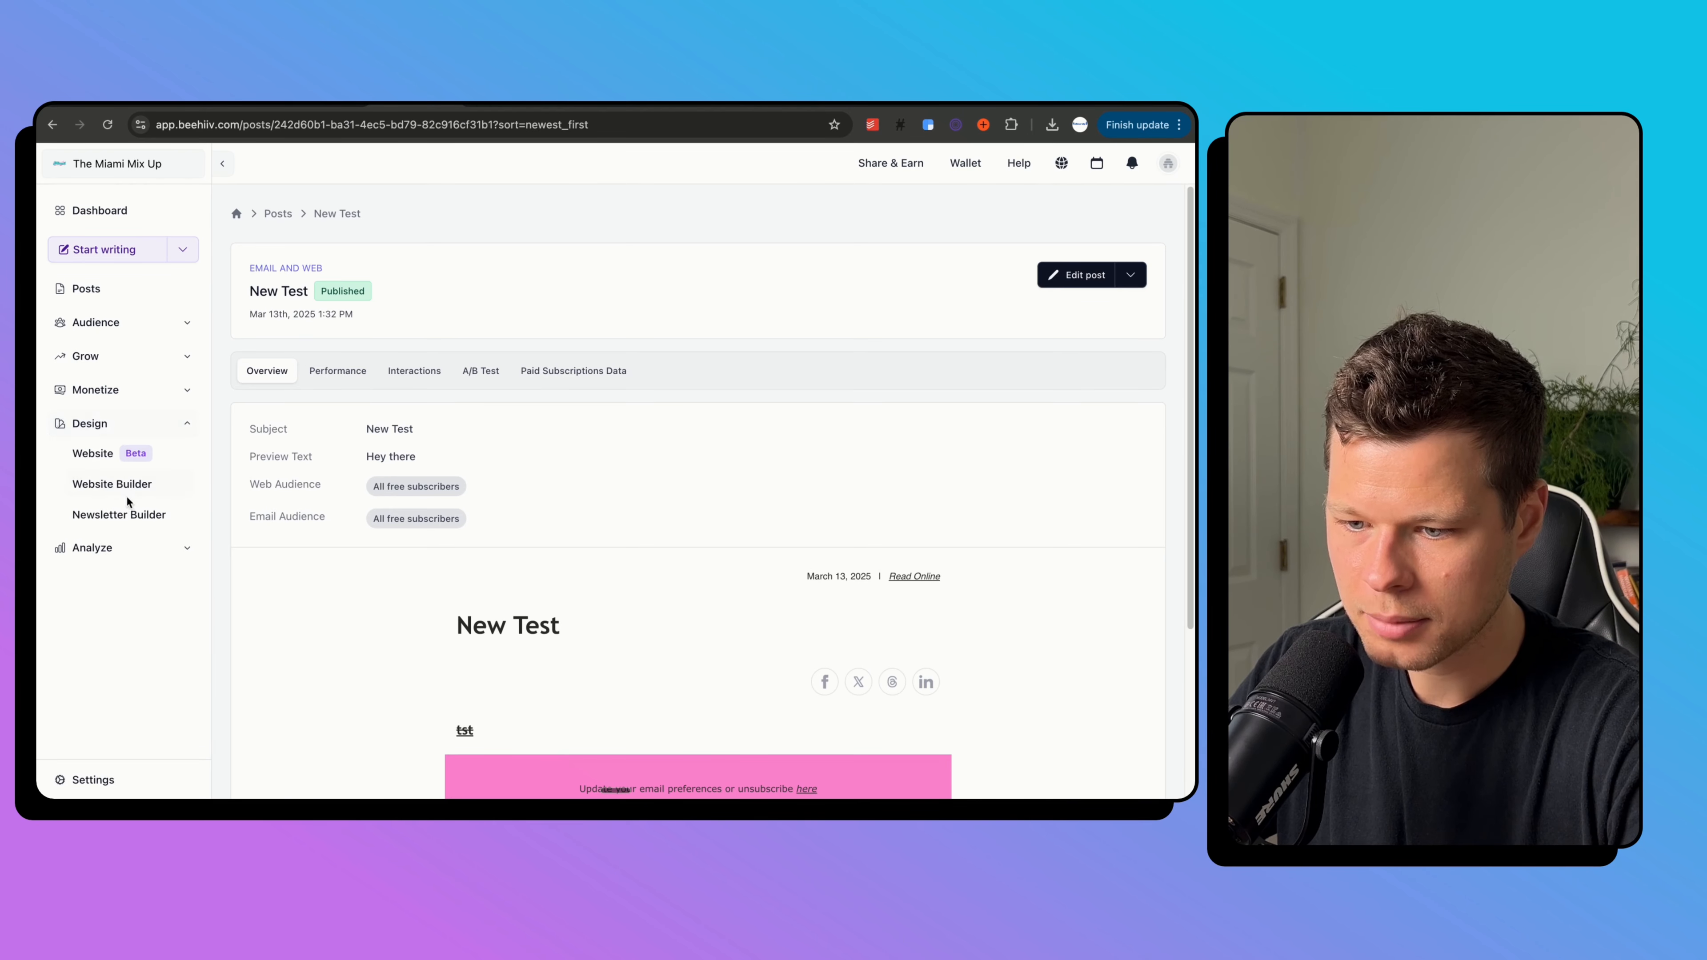
{"action": "left_click", "coordinate": [125, 487]}
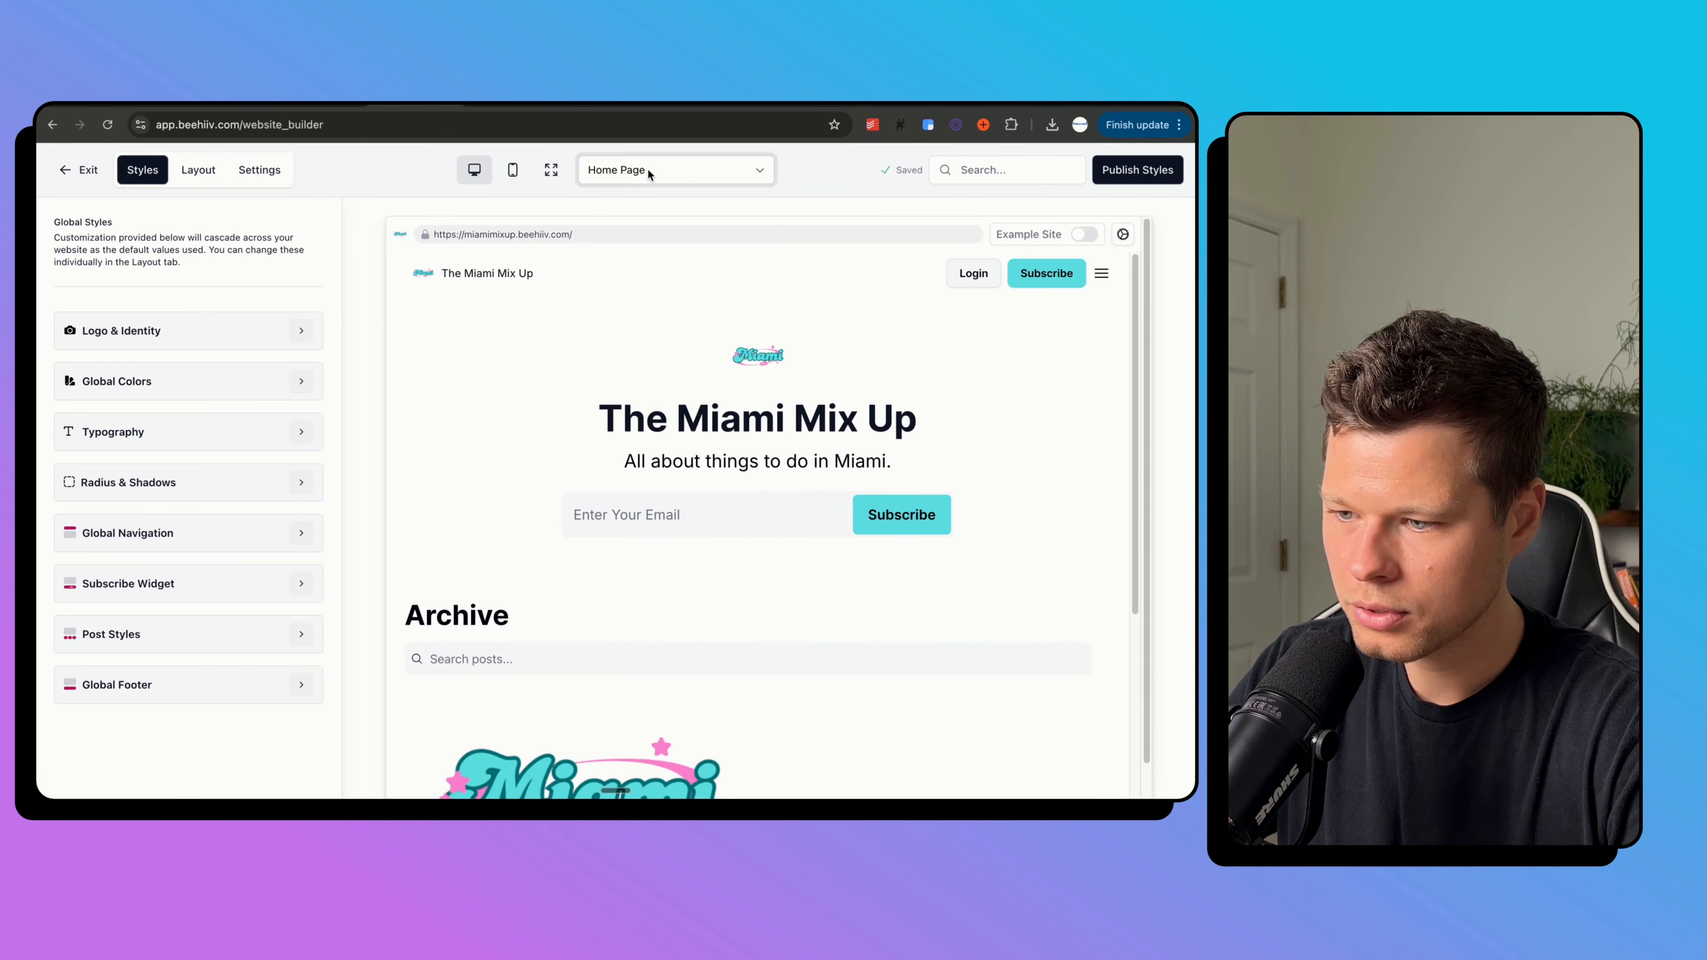
{"action": "left_click", "coordinate": [648, 169]}
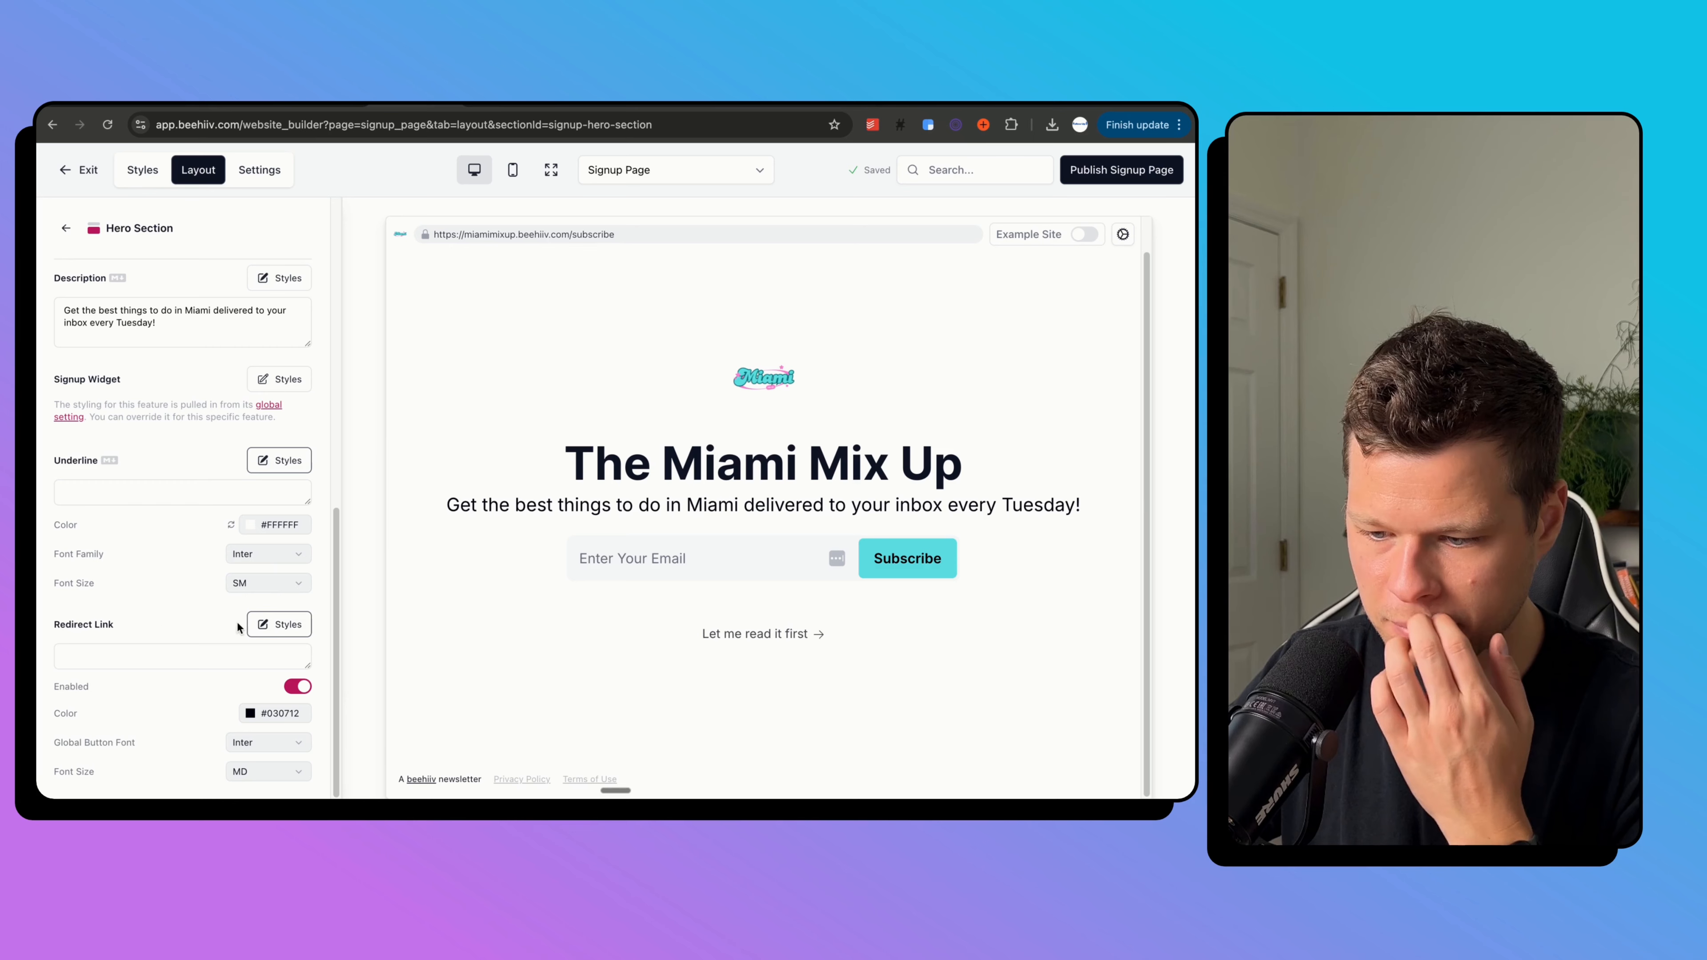
Set the Signup Page hero's redirect link colour to white (#FFFFFF).
{"action": "left_click", "coordinate": [294, 624]}
{"action": "left_click", "coordinate": [291, 735]}
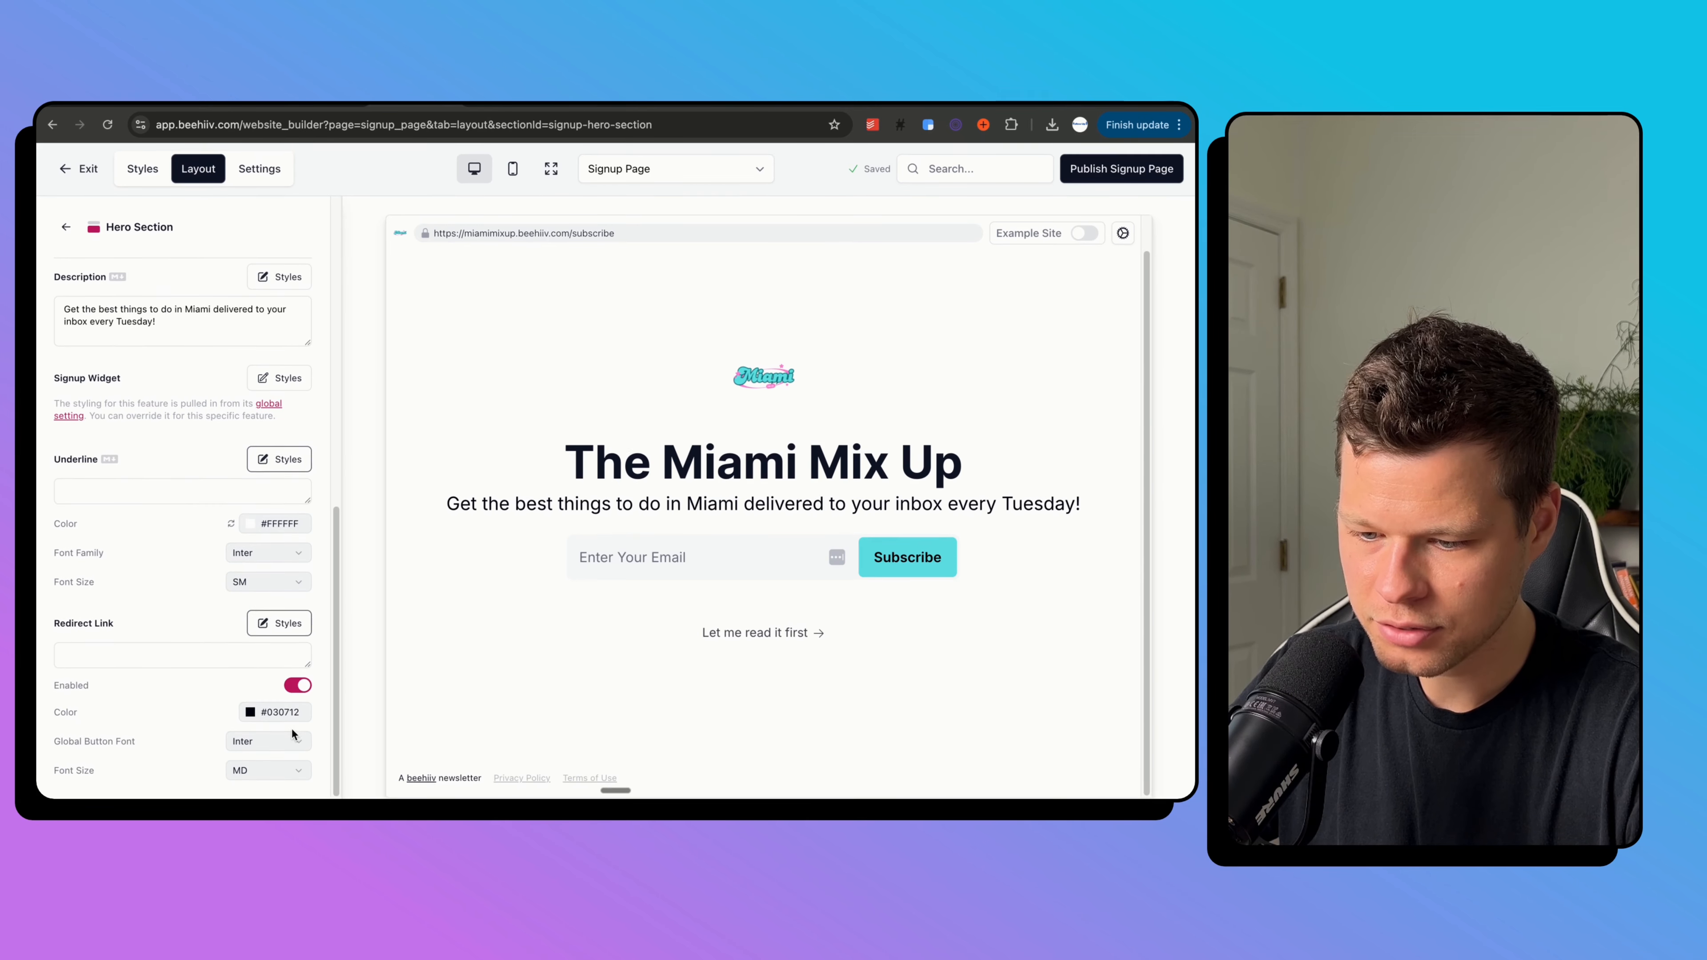
{"action": "left_click", "coordinate": [300, 685]}
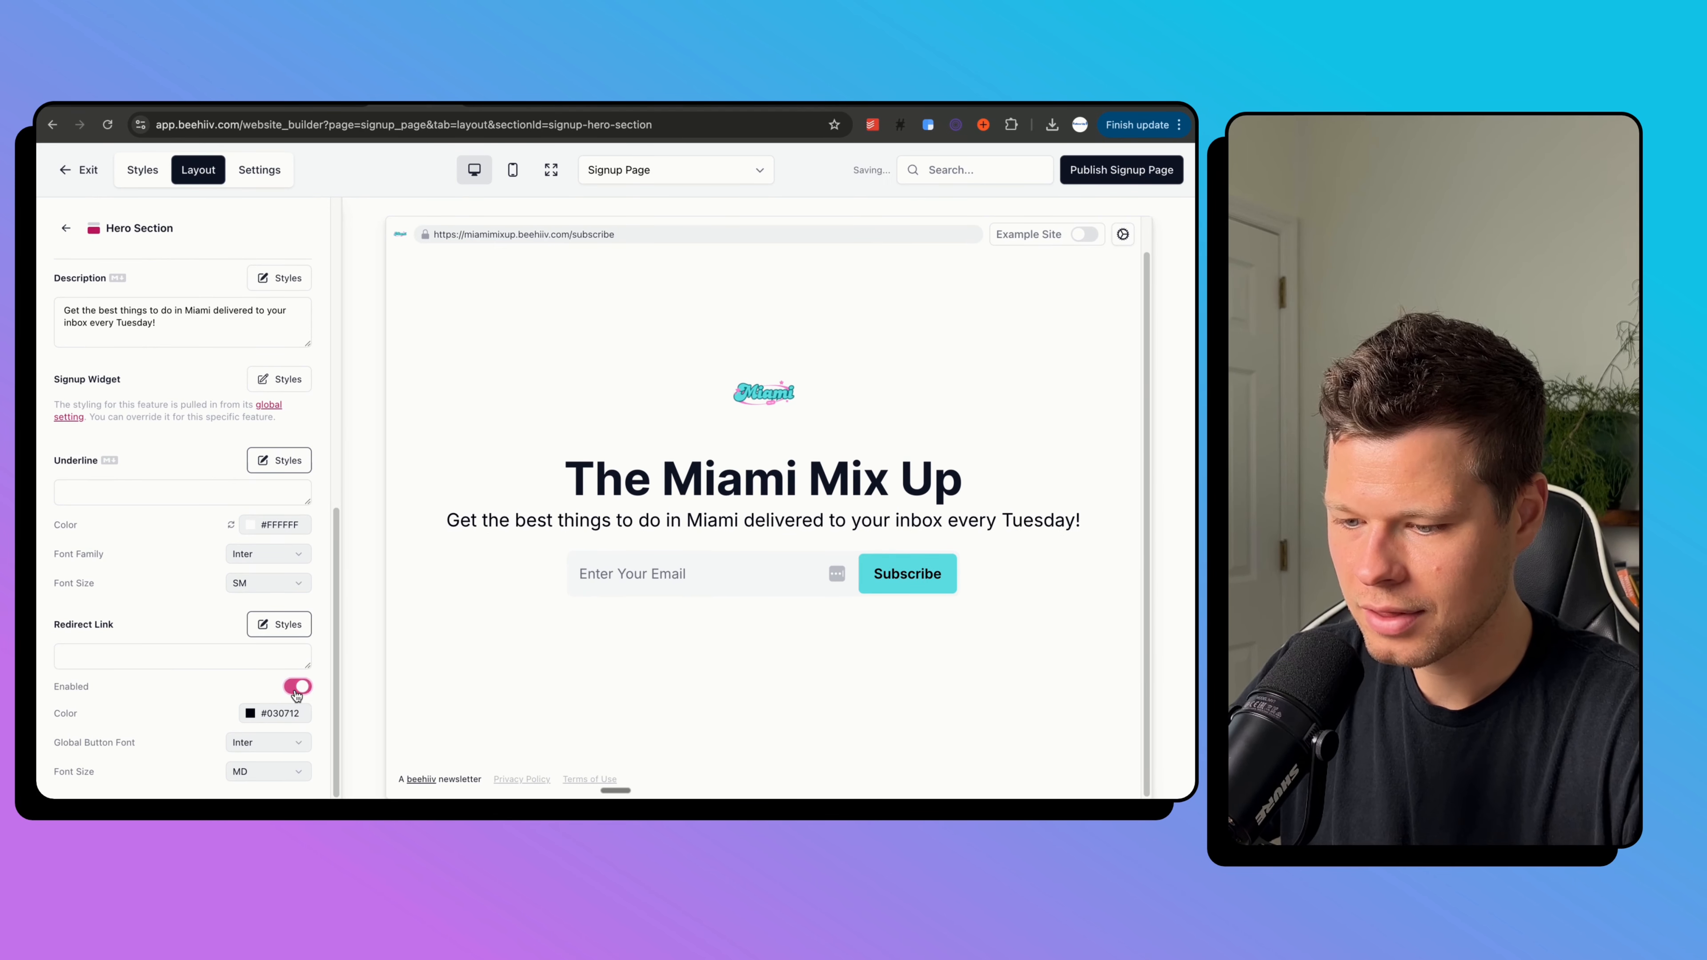
{"action": "left_click", "coordinate": [287, 719]}
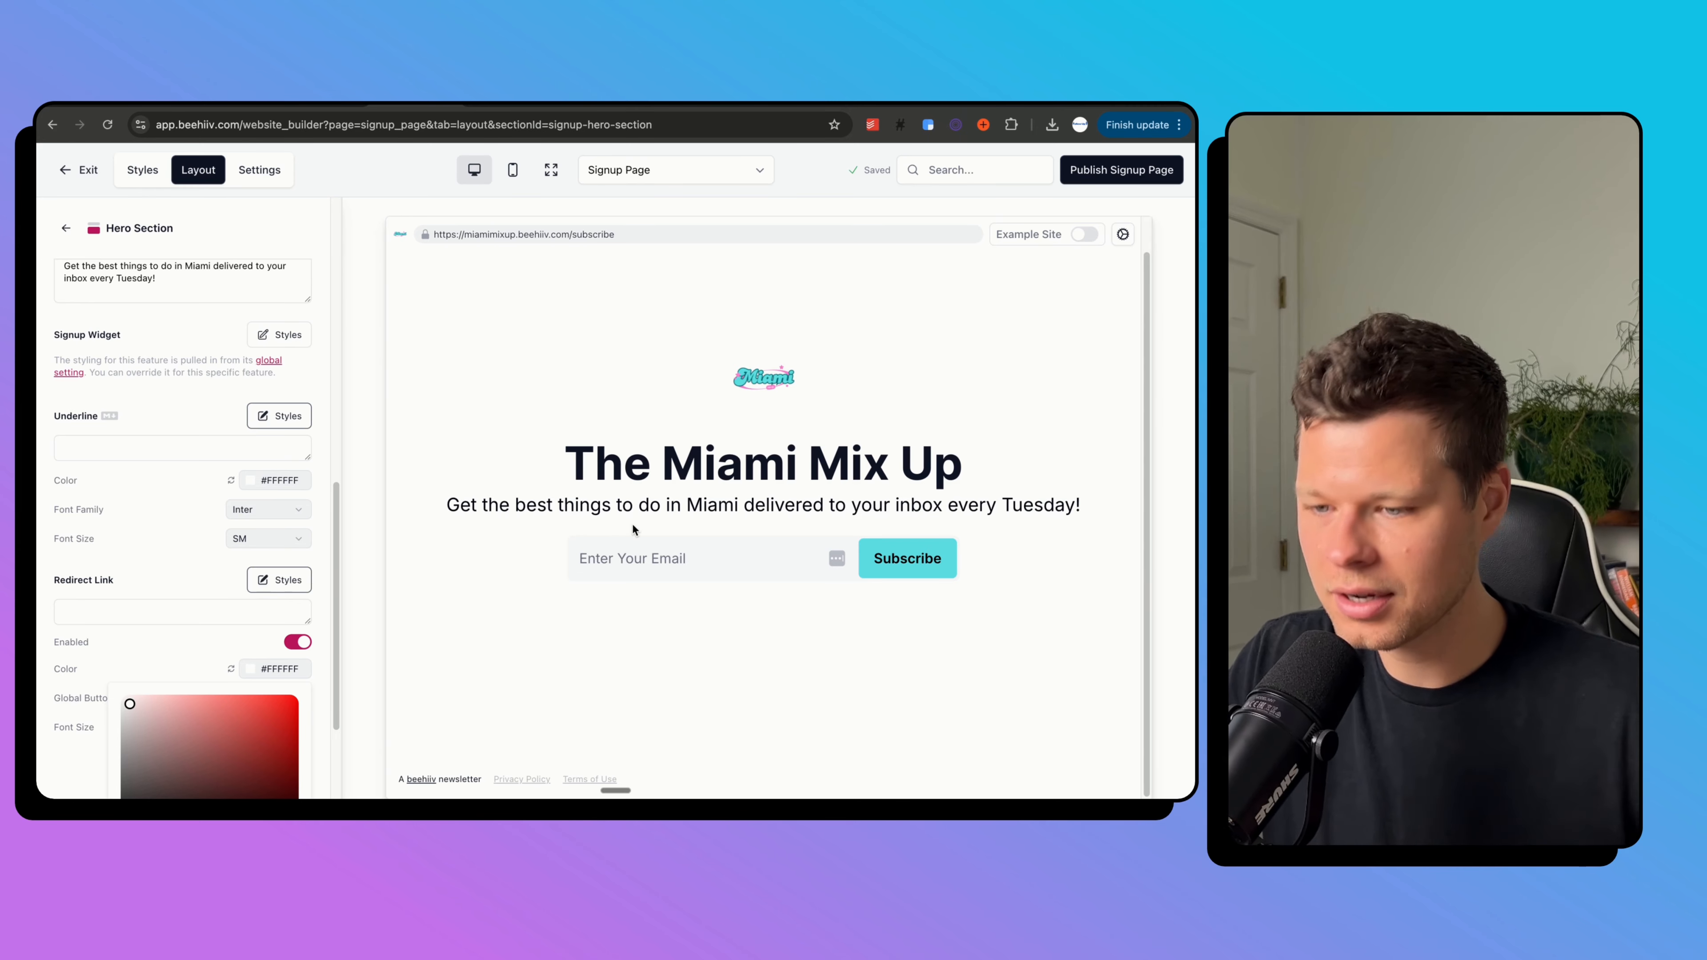
{"action": "left_click", "coordinate": [77, 171]}
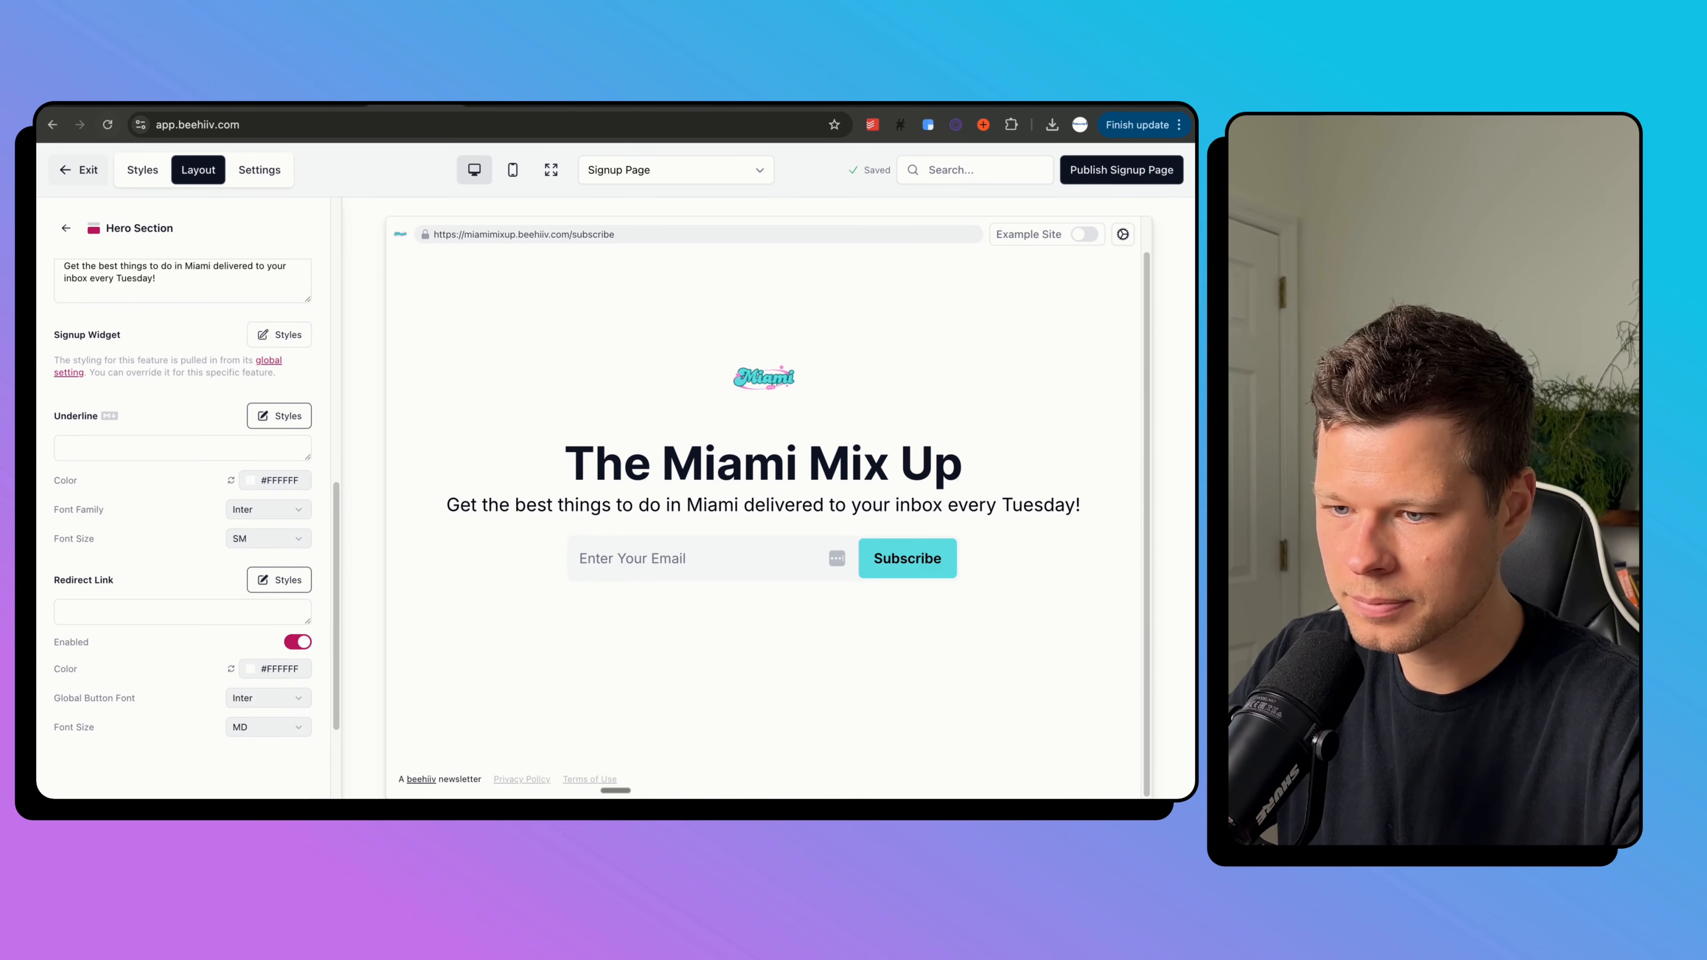